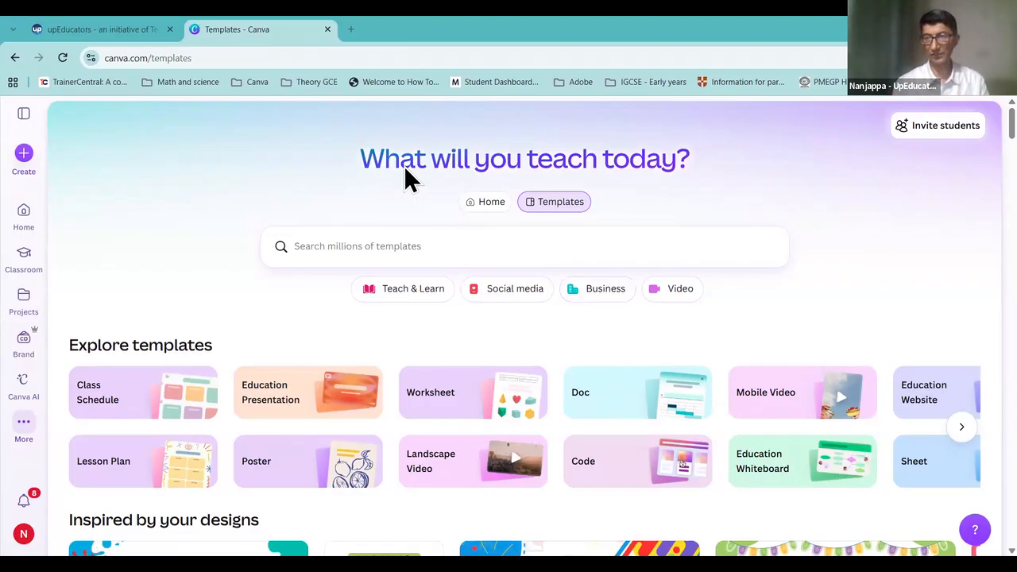
{"action": "left_click", "coordinate": [24, 216]}
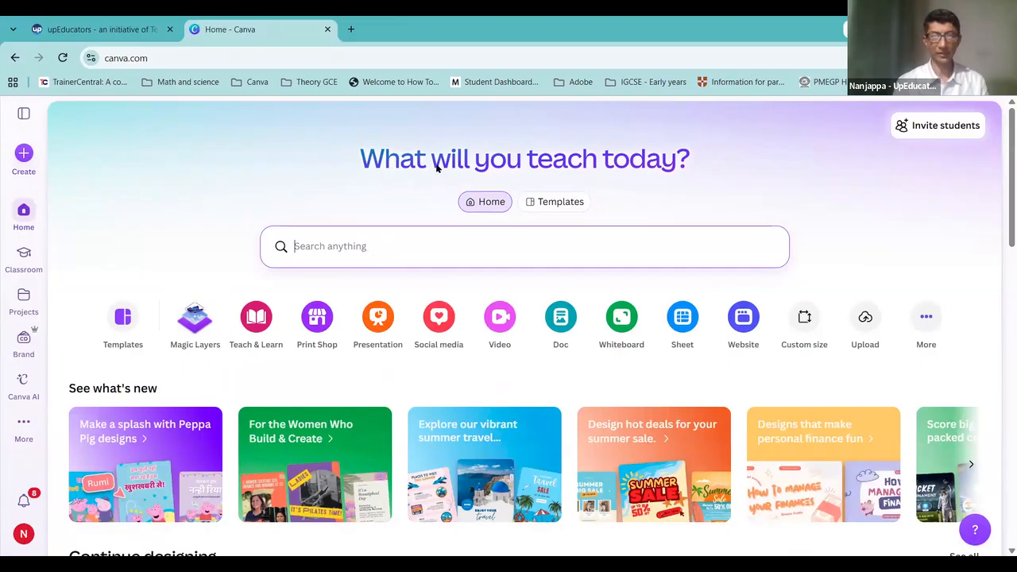
{"action": "key", "text": "alt+Tab"}
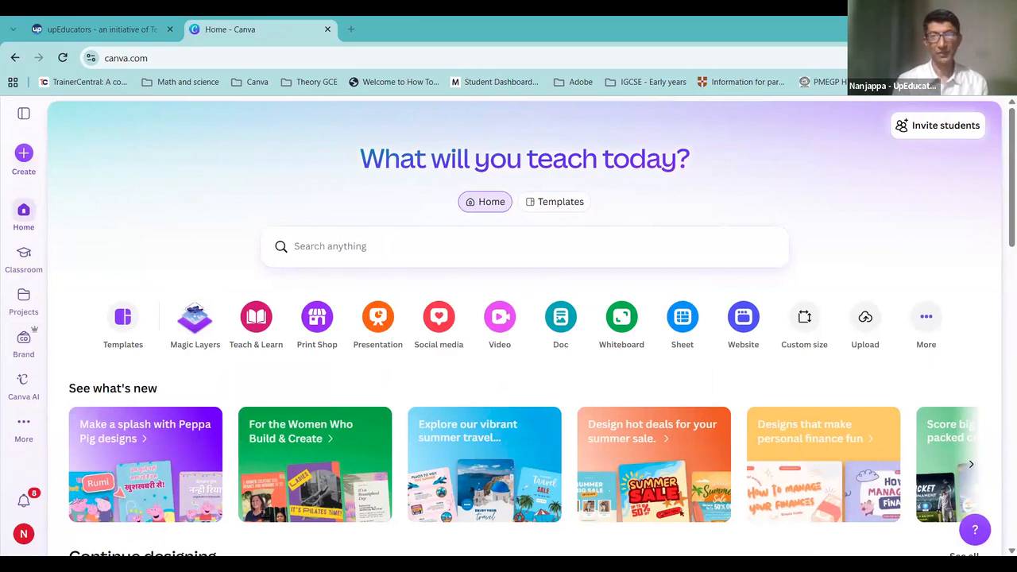
{"action": "left_click", "coordinate": [433, 253]}
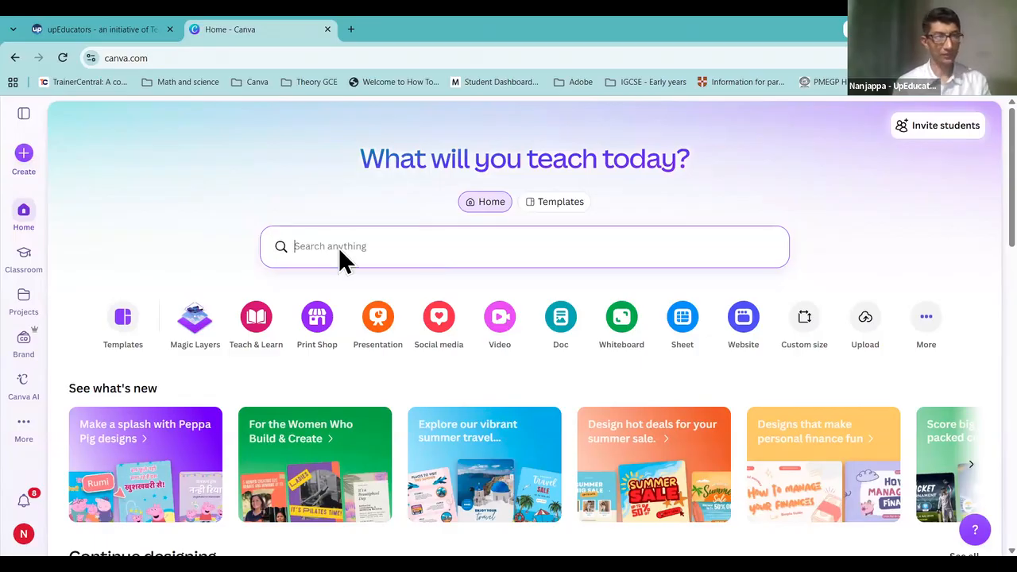
{"action": "left_click", "coordinate": [25, 215]}
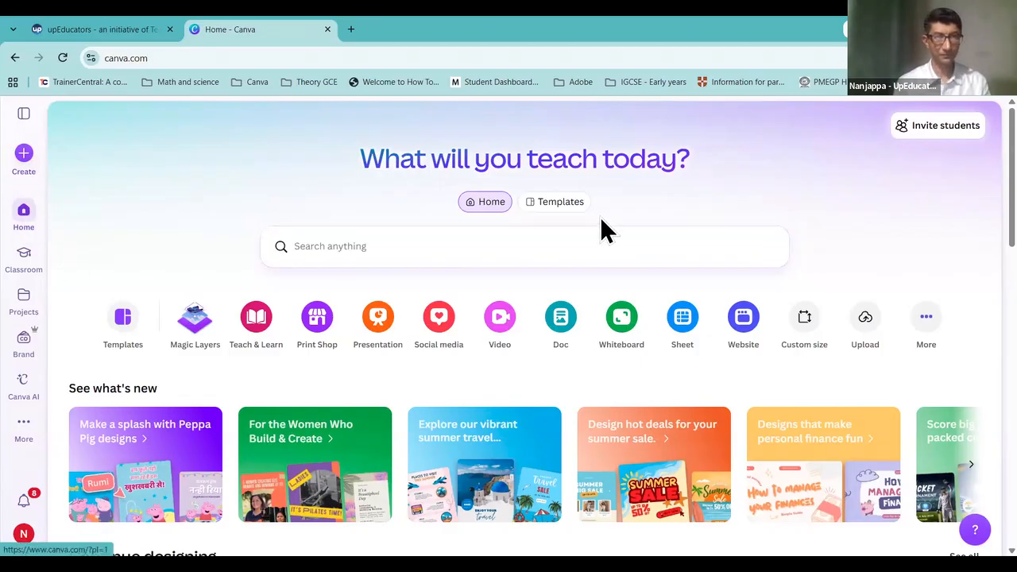
{"action": "left_click", "coordinate": [559, 208]}
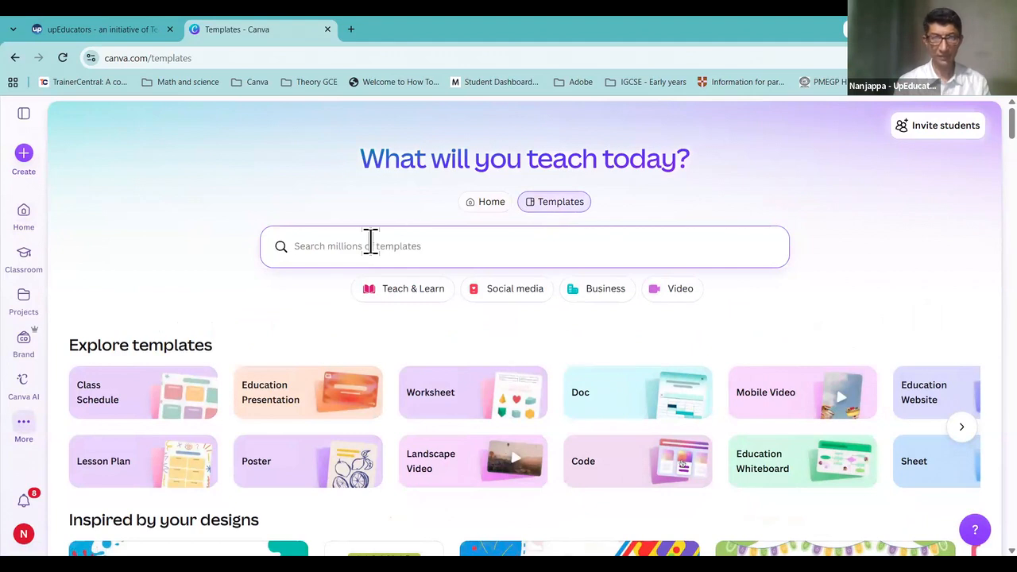
Step: Search Canva templates for 'Infographic' and scroll through the grid of results
{"action": "type", "text": "In"}
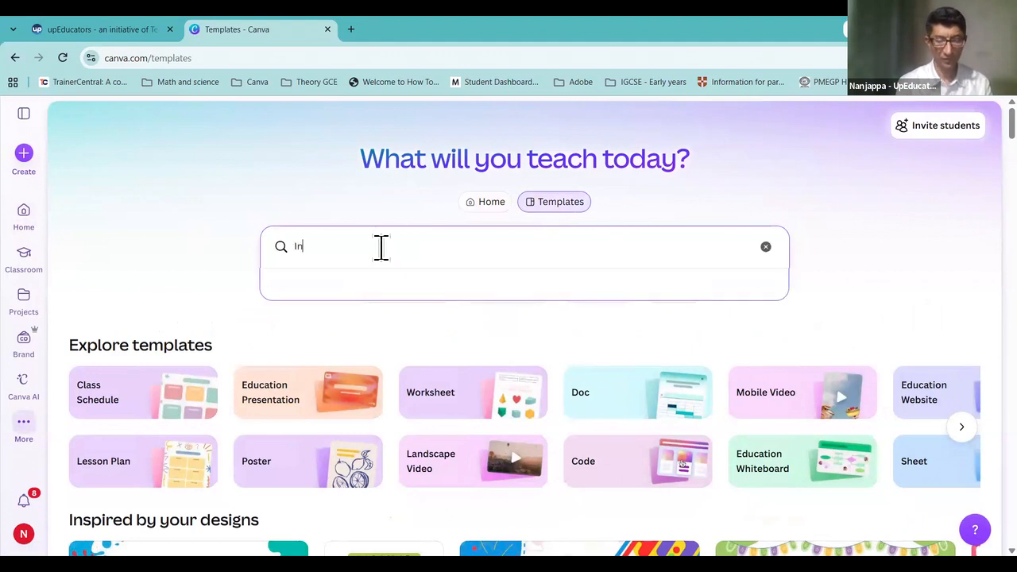
{"action": "type", "text": "fographic"}
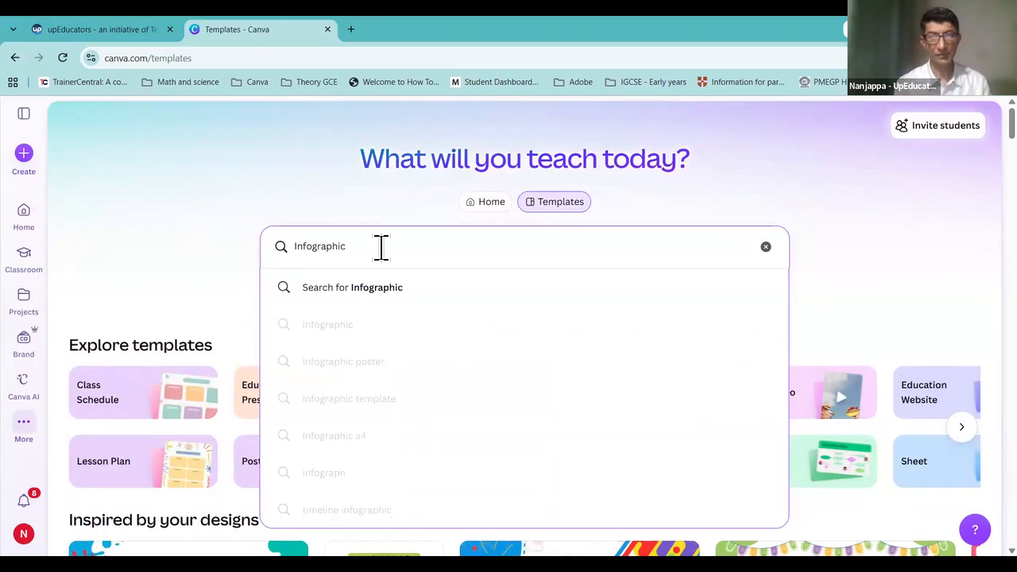
{"action": "key", "text": "Return"}
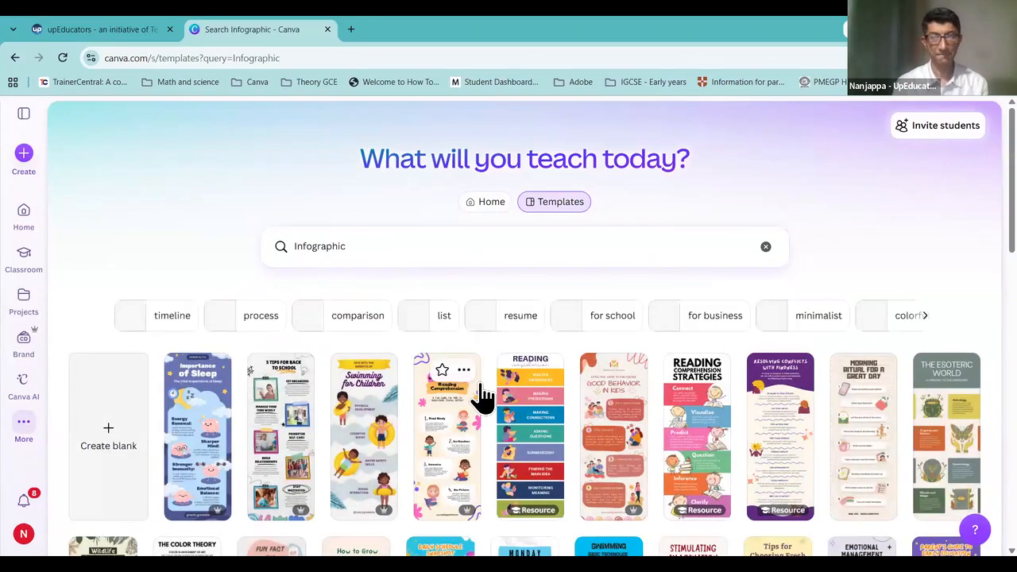
{"action": "scroll", "coordinate": [478, 398], "scroll_direction": "down", "scroll_amount": 2}
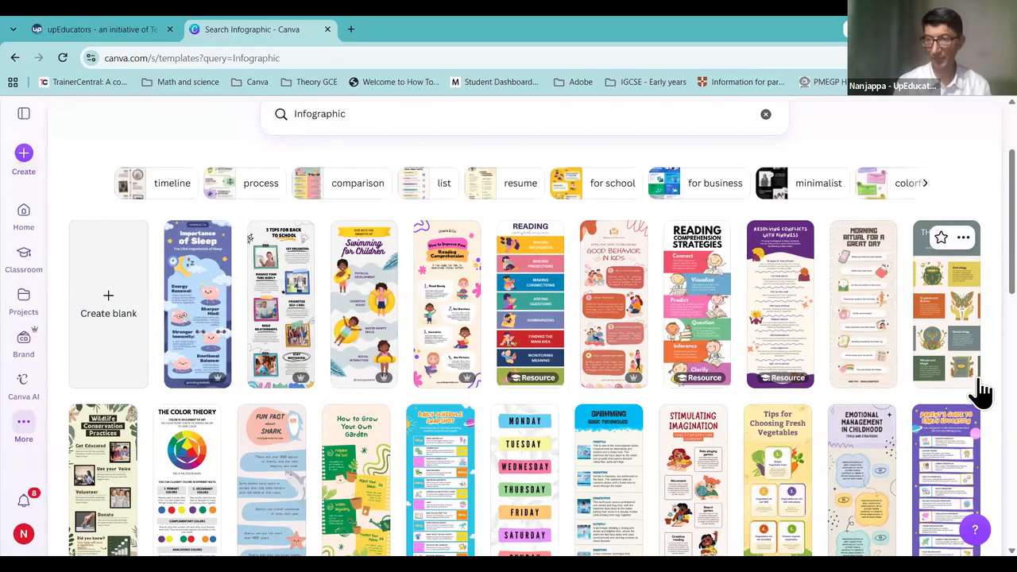
{"action": "mouse_move", "coordinate": [806, 382]}
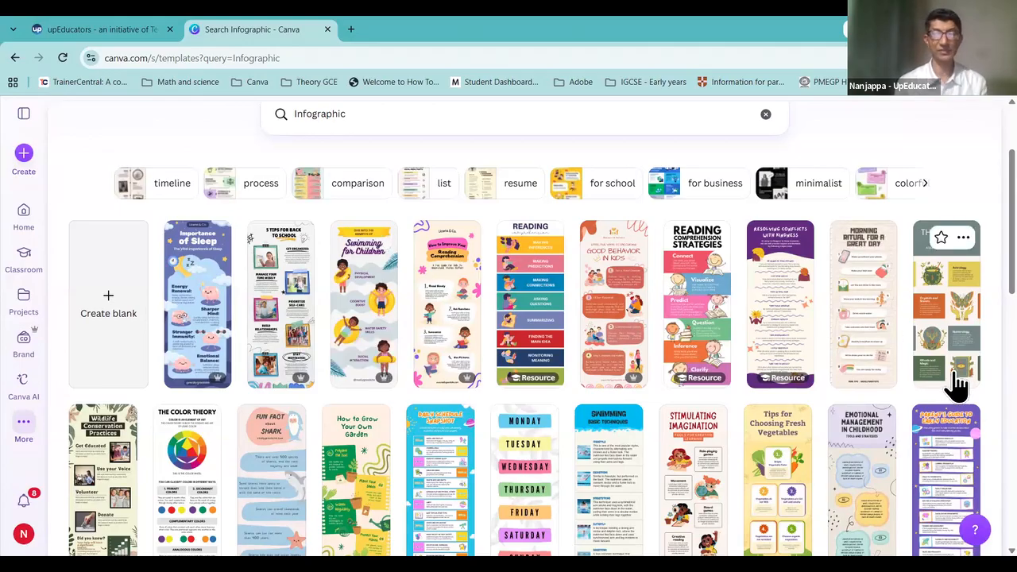
{"action": "scroll", "coordinate": [416, 357], "scroll_direction": "down", "scroll_amount": 2}
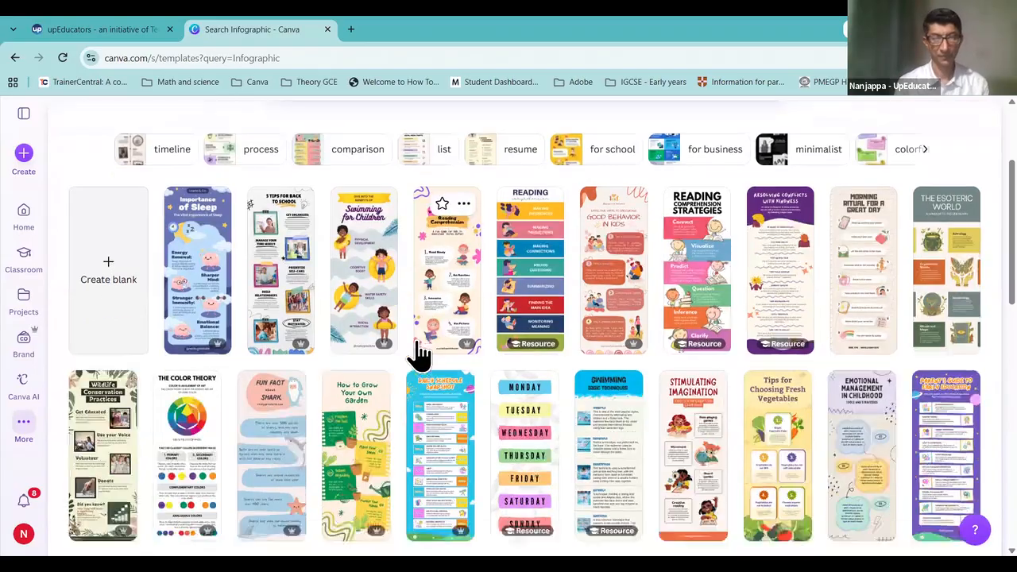
{"action": "scroll", "coordinate": [496, 399], "scroll_direction": "up", "scroll_amount": 3}
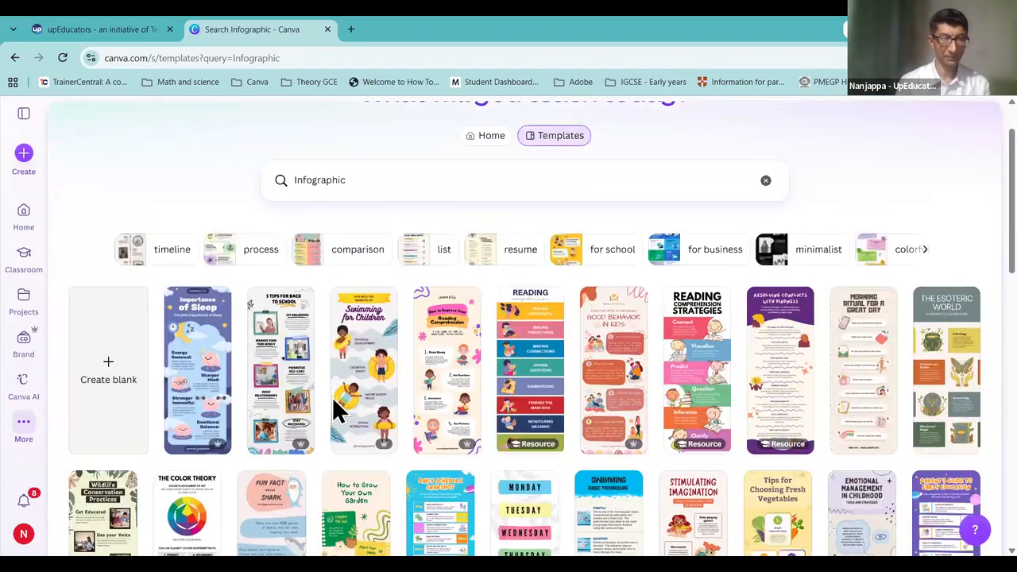
Step: Open the Swimming for Children template for customizing in a new tab, then close its preview
{"action": "left_click", "coordinate": [359, 387]}
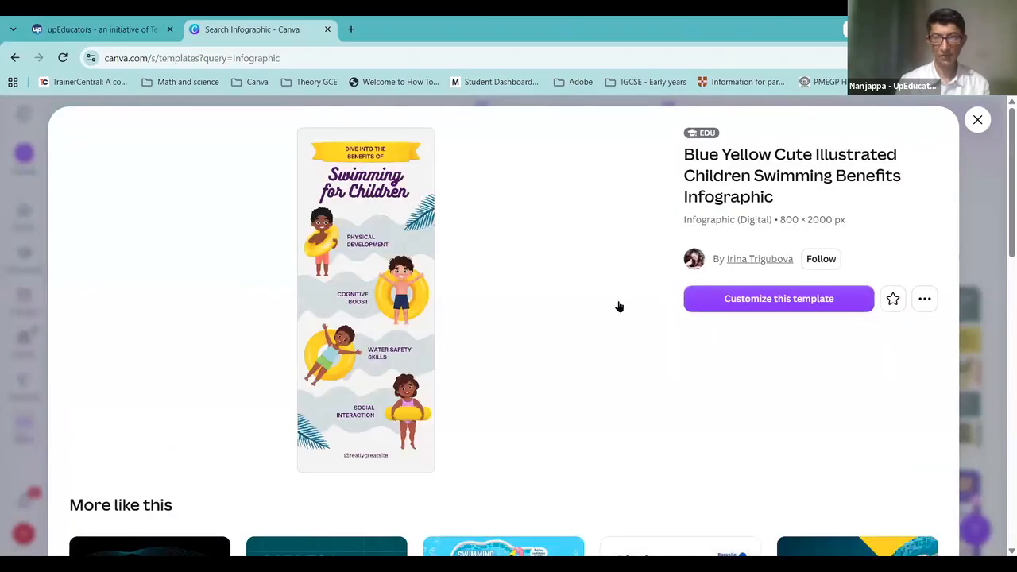
{"action": "left_click", "coordinate": [775, 306]}
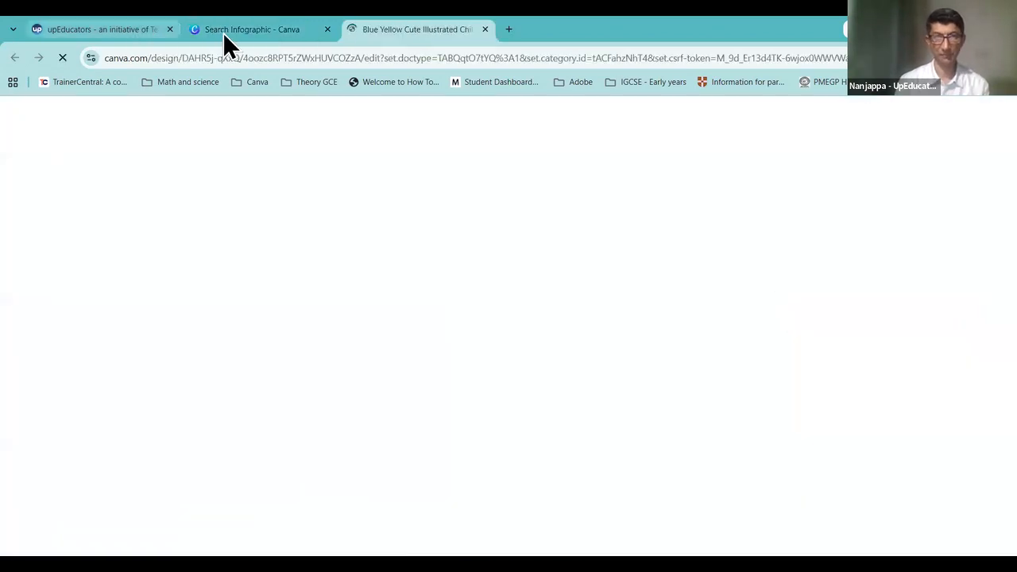
{"action": "left_click", "coordinate": [223, 32]}
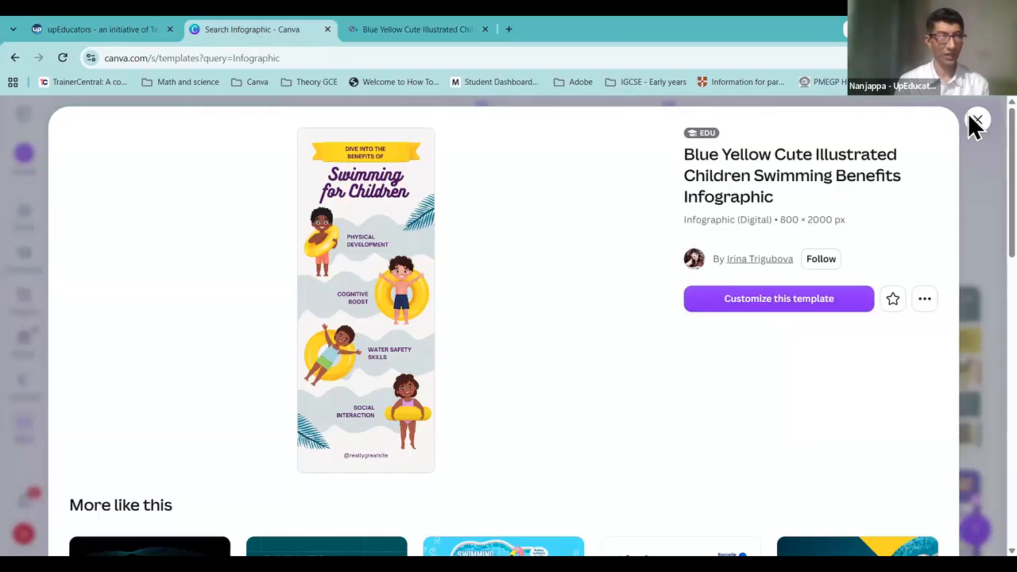
{"action": "left_click", "coordinate": [16, 231]}
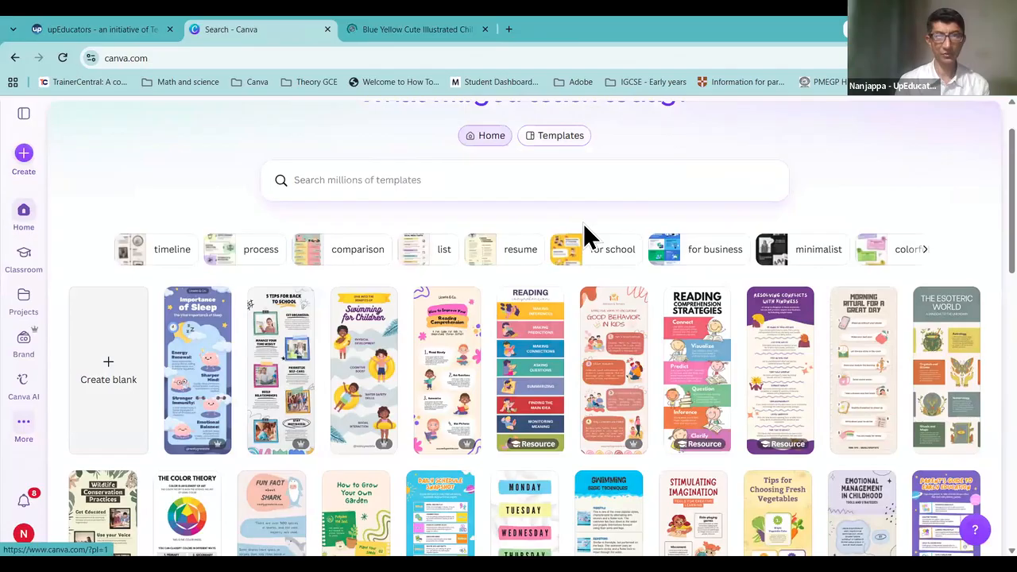
Step: Search the templates page for 'infographic' again and scroll the results
{"action": "left_click", "coordinate": [559, 202]}
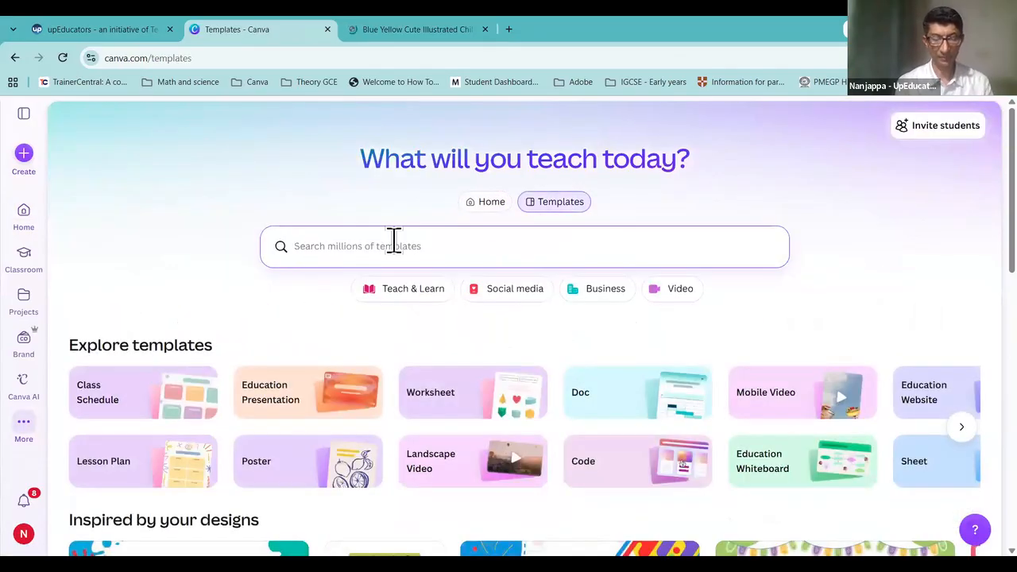
{"action": "type", "text": "infographic"}
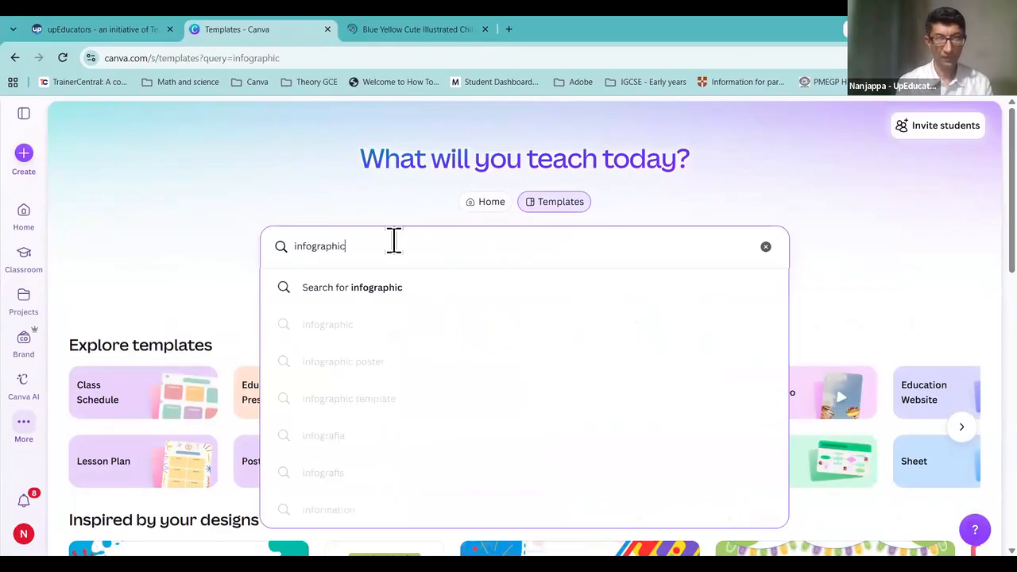
{"action": "key", "text": "Return"}
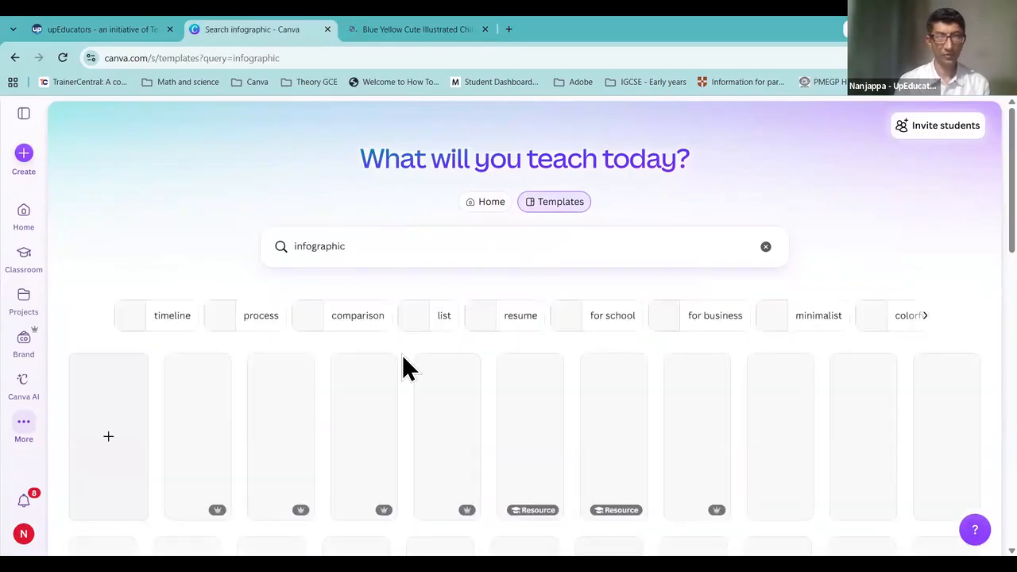
{"action": "scroll", "coordinate": [401, 367], "scroll_direction": "down", "scroll_amount": 3}
{"action": "scroll", "coordinate": [403, 367], "scroll_direction": "down", "scroll_amount": 2}
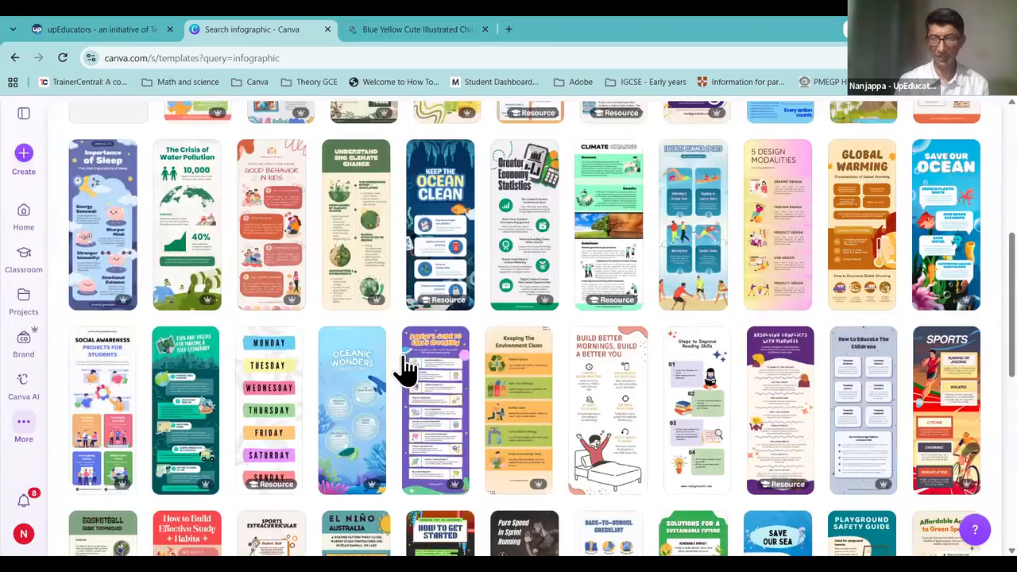
{"action": "scroll", "coordinate": [407, 375], "scroll_direction": "up", "scroll_amount": 5}
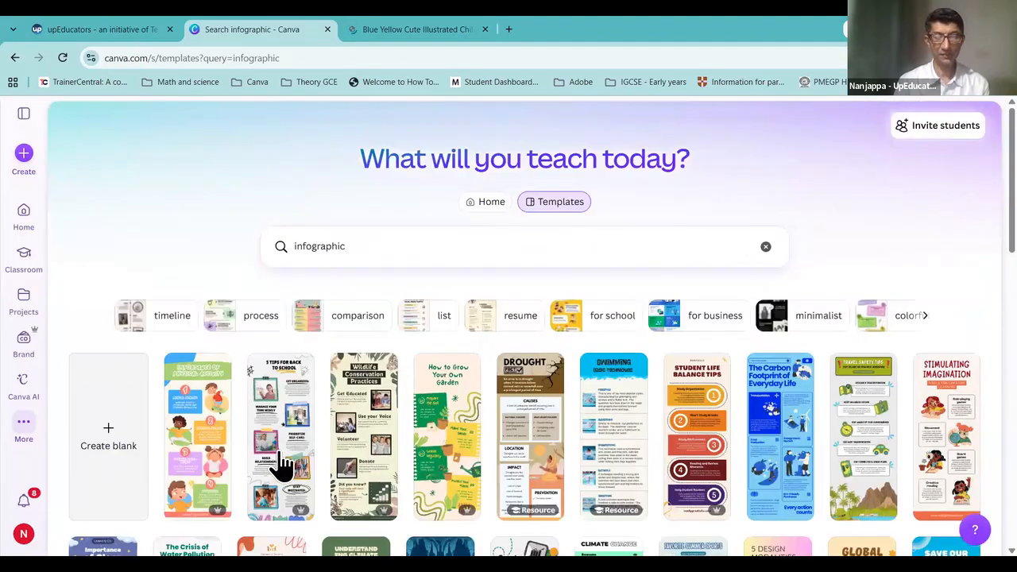
Step: Preview the 5 Tips for Back to School template, then switch to the Swimming design tab
{"action": "mouse_move", "coordinate": [282, 465]}
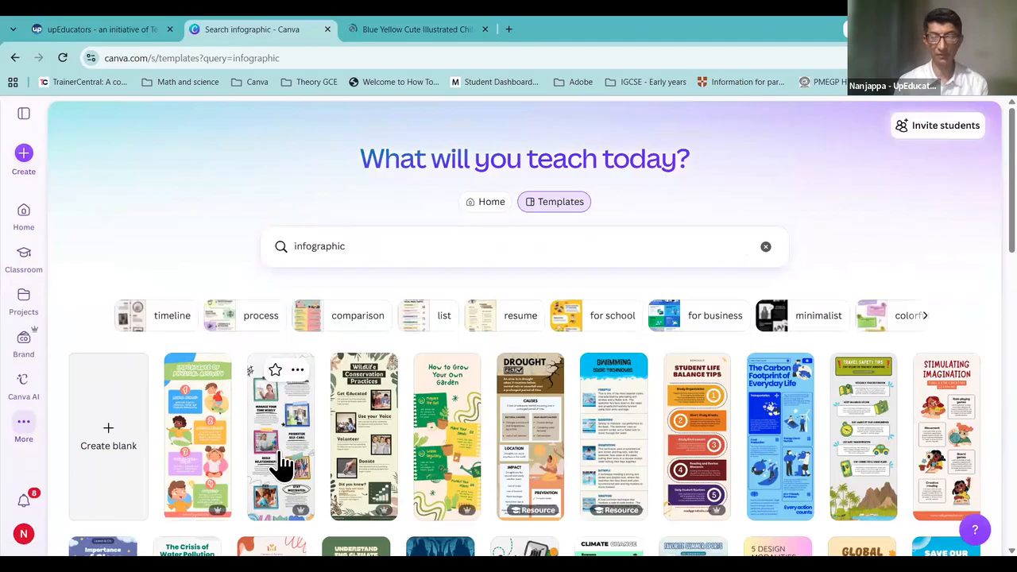
{"action": "left_click", "coordinate": [282, 465]}
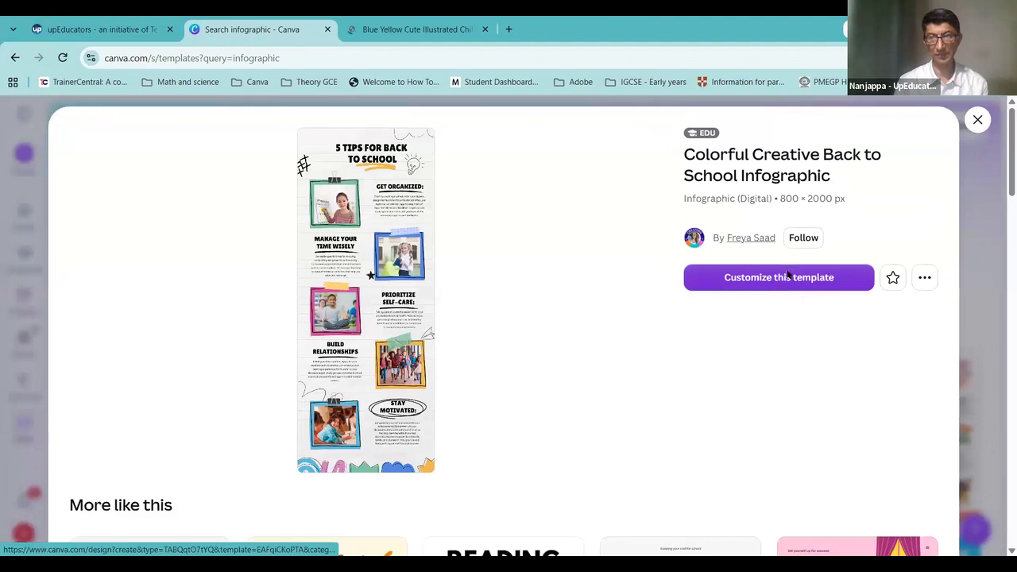
{"action": "left_click", "coordinate": [977, 120]}
{"action": "left_click", "coordinate": [377, 29]}
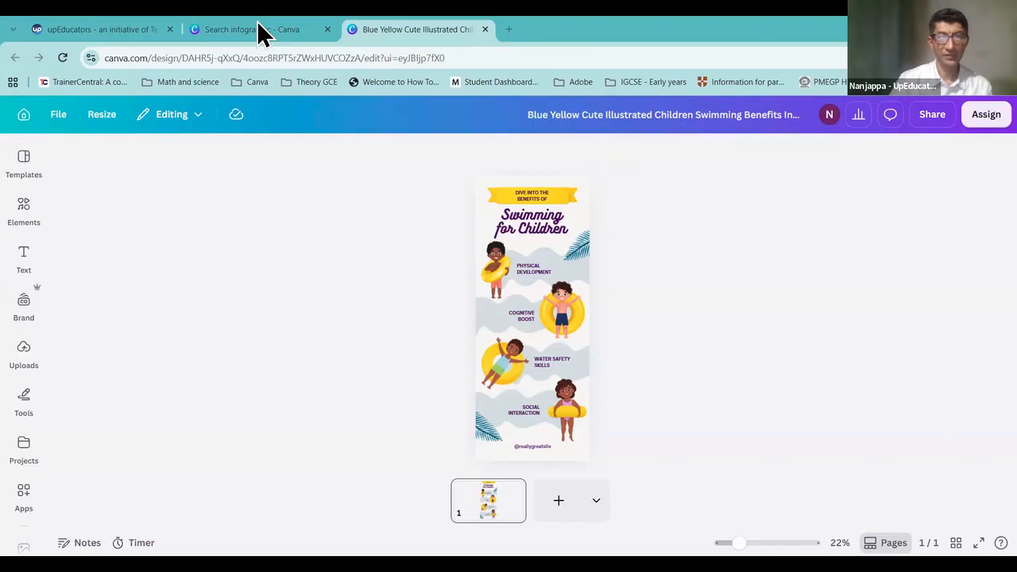
Step: Preview the 5 Tips for Back to School template, then return to the Swimming design
{"action": "key", "text": "ctrl+shift+Tab"}
{"action": "left_click", "coordinate": [277, 430]}
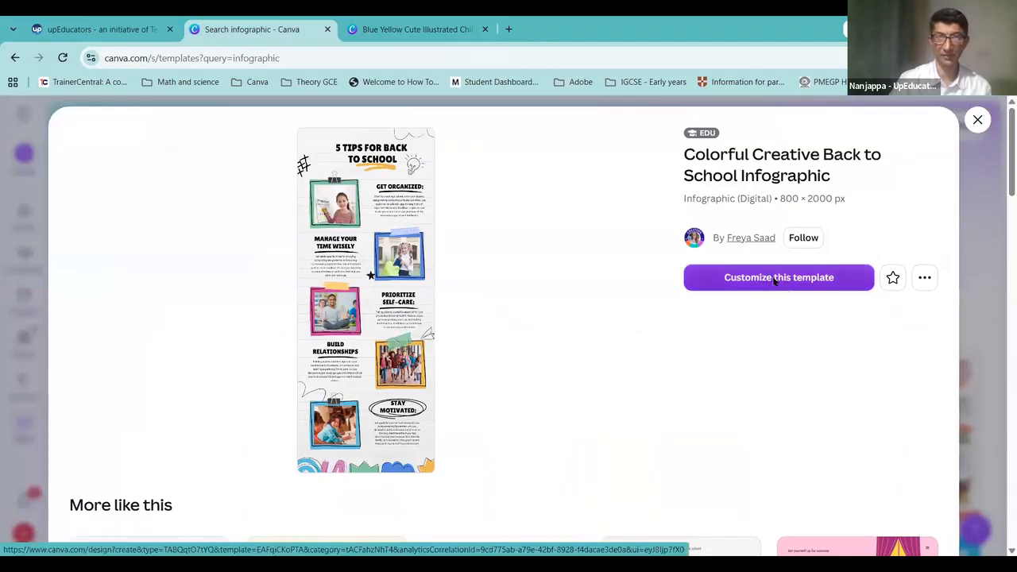
{"action": "left_click", "coordinate": [415, 28]}
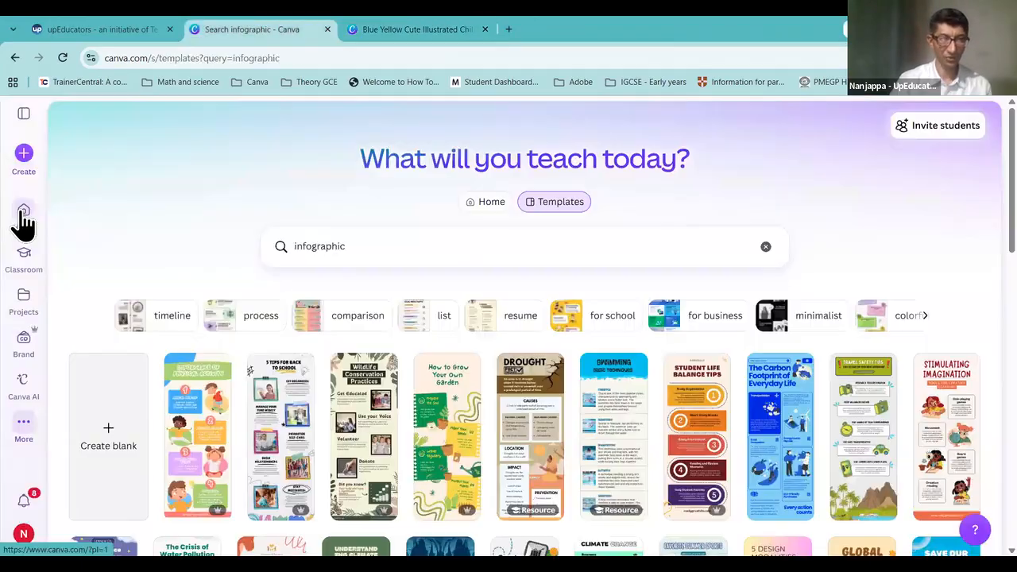
Step: Search templates for 'infographic' from Home, preview the physical activity template, then return to the swimming design
{"action": "left_click", "coordinate": [21, 216]}
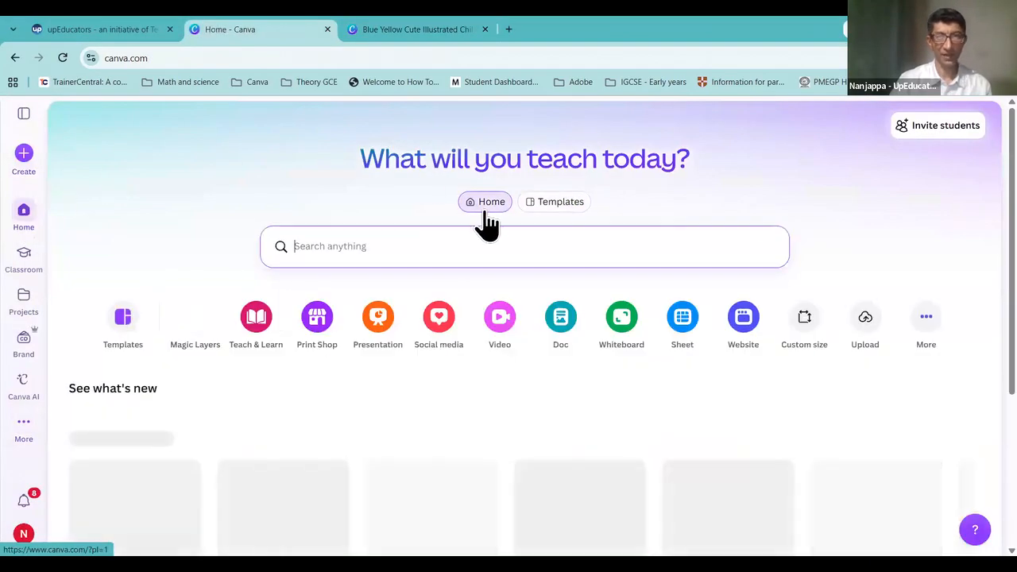
{"action": "left_click", "coordinate": [569, 211]}
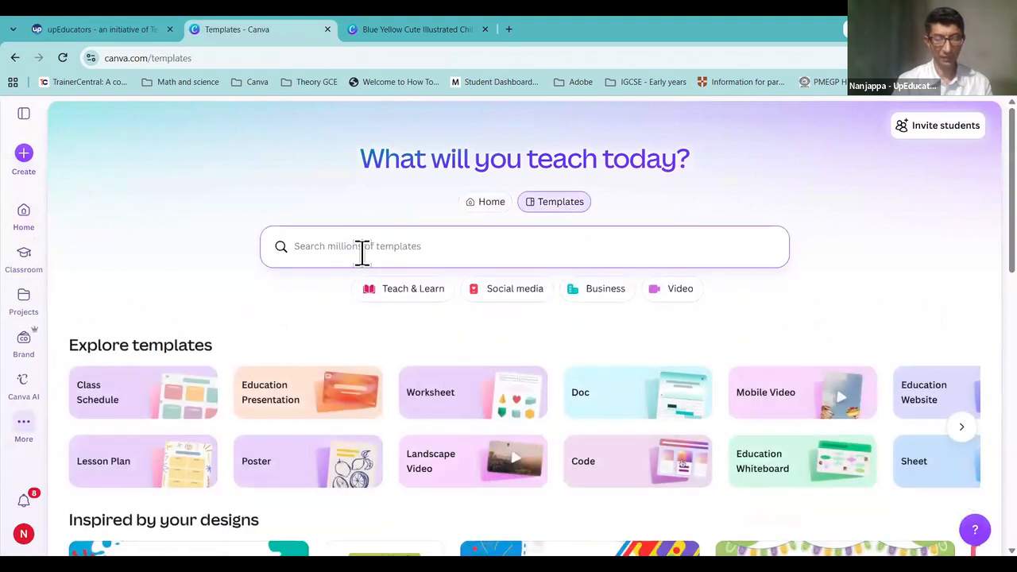
{"action": "type", "text": "infographic"}
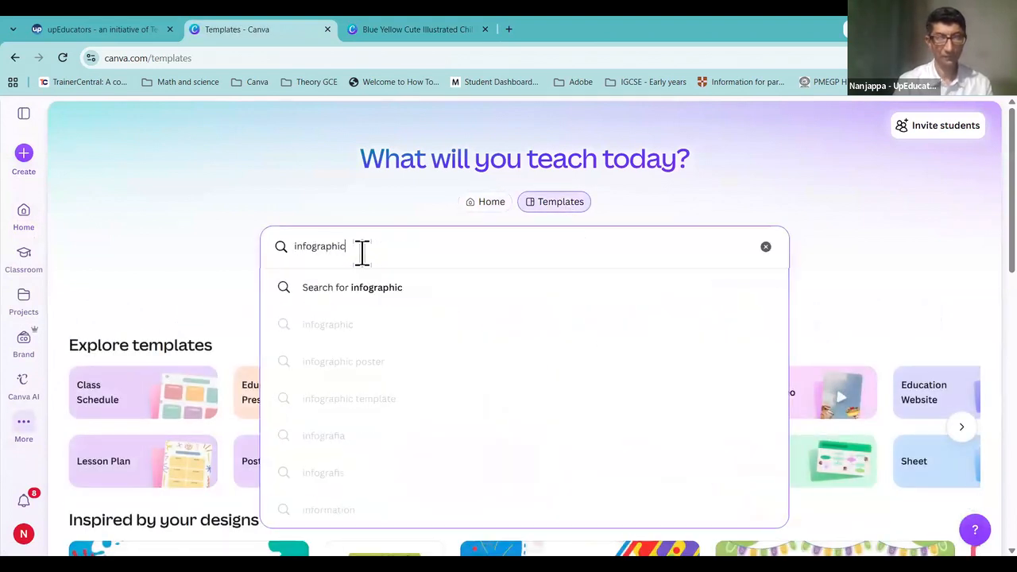
{"action": "key", "text": "Return"}
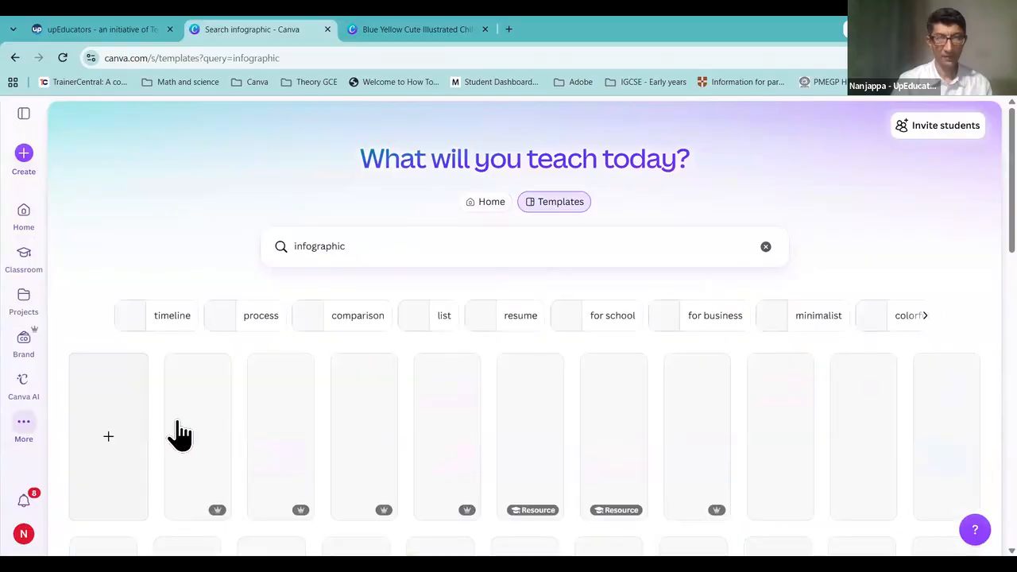
{"action": "scroll", "coordinate": [515, 437], "scroll_direction": "down", "scroll_amount": 3}
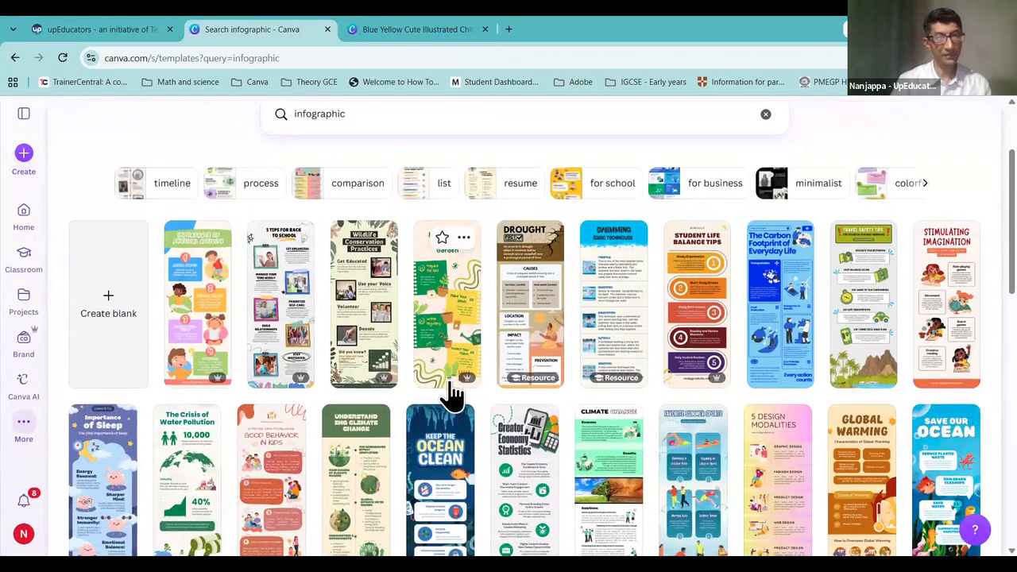
{"action": "left_click", "coordinate": [190, 308]}
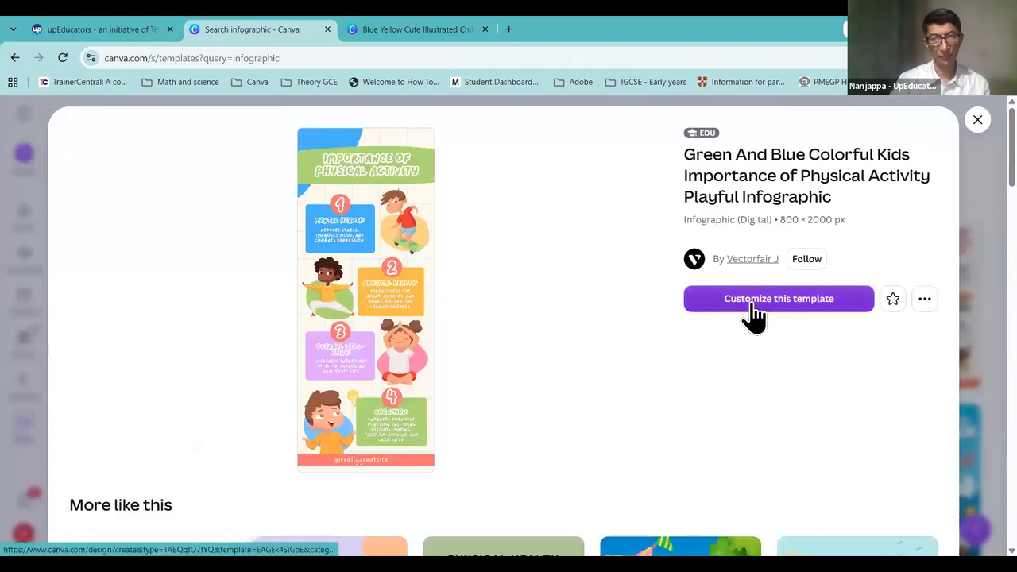
{"action": "left_click", "coordinate": [419, 29]}
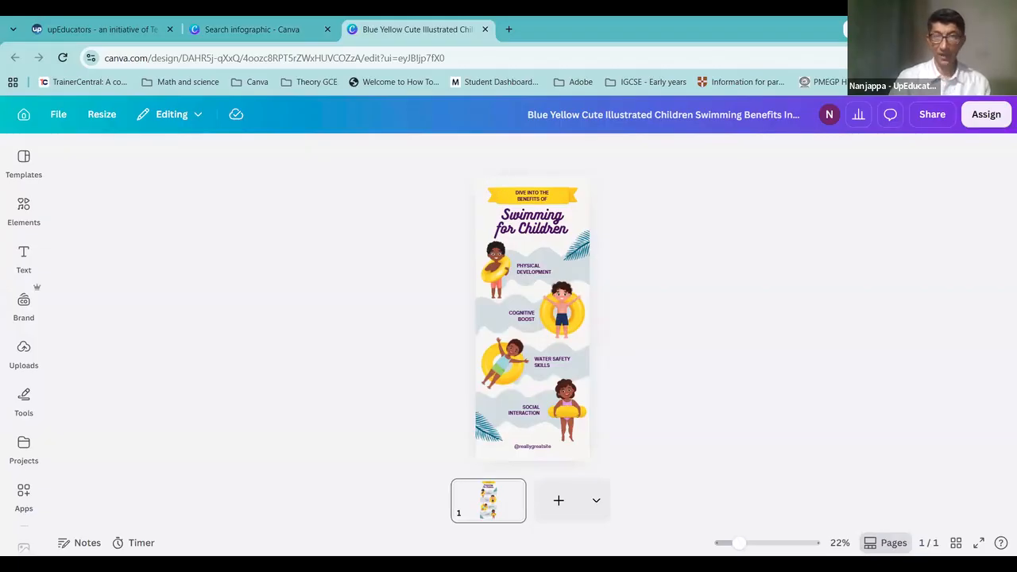
{"action": "left_click_drag", "start_coordinate": [539, 106], "coordinate": [556, 145]}
{"action": "mouse_move", "coordinate": [587, 98]}
{"action": "left_mouse_down"}
{"action": "mouse_move", "coordinate": [793, 95]}
{"action": "mouse_move", "coordinate": [819, 104]}
{"action": "mouse_move", "coordinate": [818, 126]}
{"action": "mouse_move", "coordinate": [775, 141]}
{"action": "left_mouse_up"}
{"action": "left_click_drag", "start_coordinate": [699, 145], "coordinate": [548, 146]}
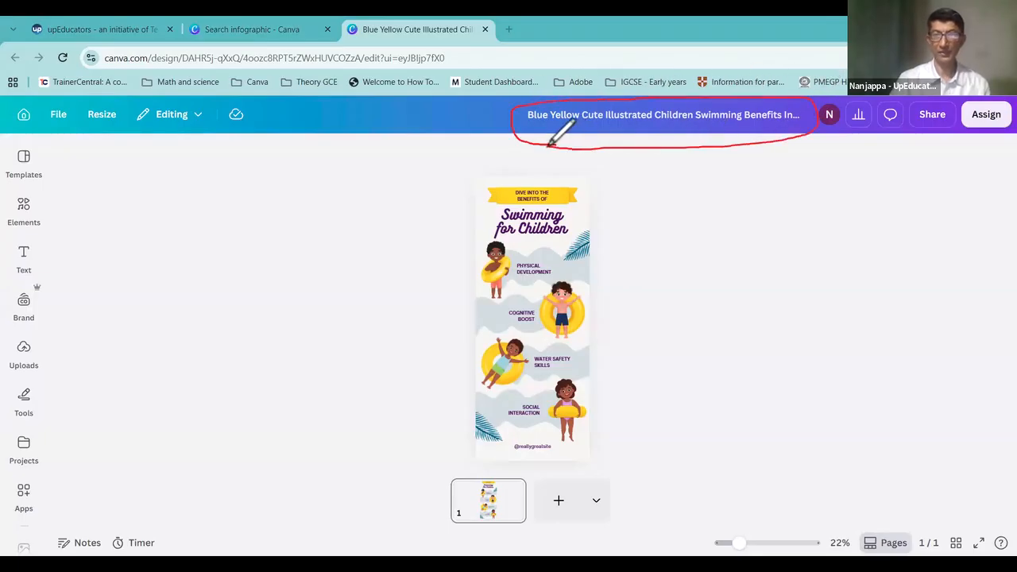
{"action": "mouse_move", "coordinate": [736, 515]}
{"action": "left_mouse_down"}
{"action": "mouse_move", "coordinate": [700, 534]}
{"action": "mouse_move", "coordinate": [858, 551]}
{"action": "mouse_move", "coordinate": [839, 521]}
{"action": "mouse_move", "coordinate": [726, 515]}
{"action": "left_mouse_up"}
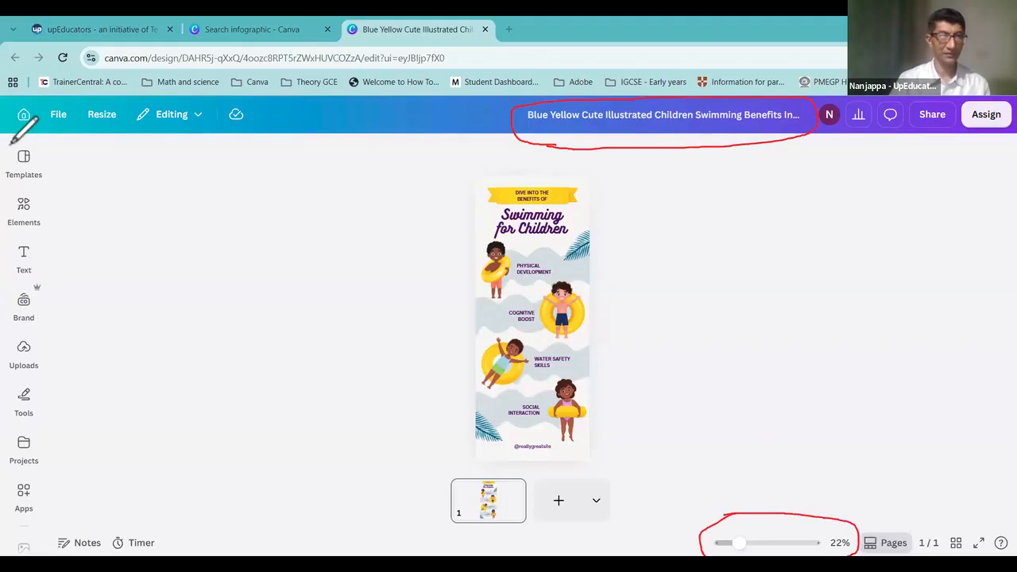
{"action": "mouse_move", "coordinate": [10, 144]}
{"action": "left_mouse_down"}
{"action": "mouse_move", "coordinate": [19, 530]}
{"action": "mouse_move", "coordinate": [32, 526]}
{"action": "mouse_move", "coordinate": [64, 418]}
{"action": "mouse_move", "coordinate": [72, 211]}
{"action": "mouse_move", "coordinate": [64, 150]}
{"action": "mouse_move", "coordinate": [13, 131]}
{"action": "left_mouse_up"}
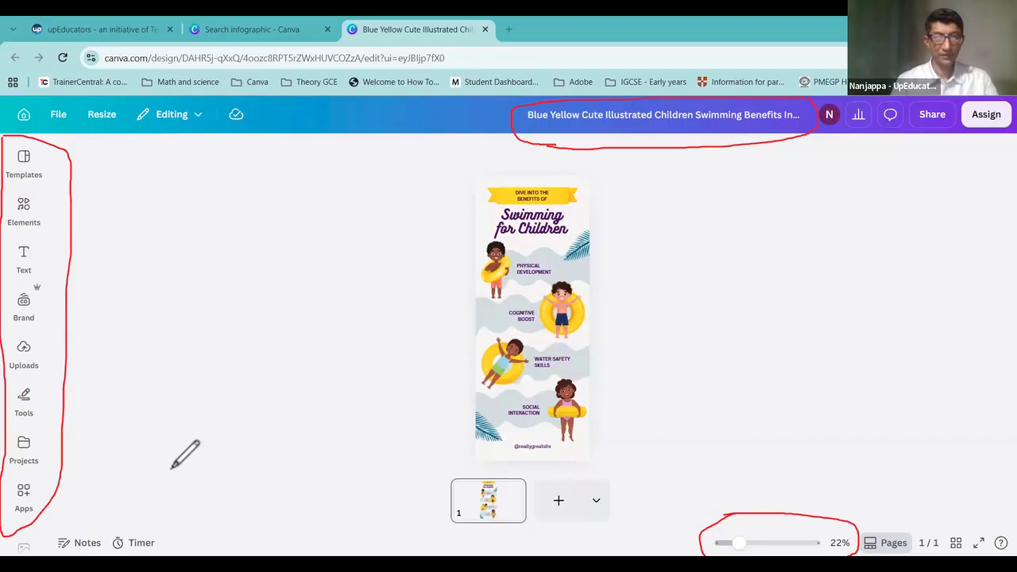
{"action": "left_click", "coordinate": [777, 116]}
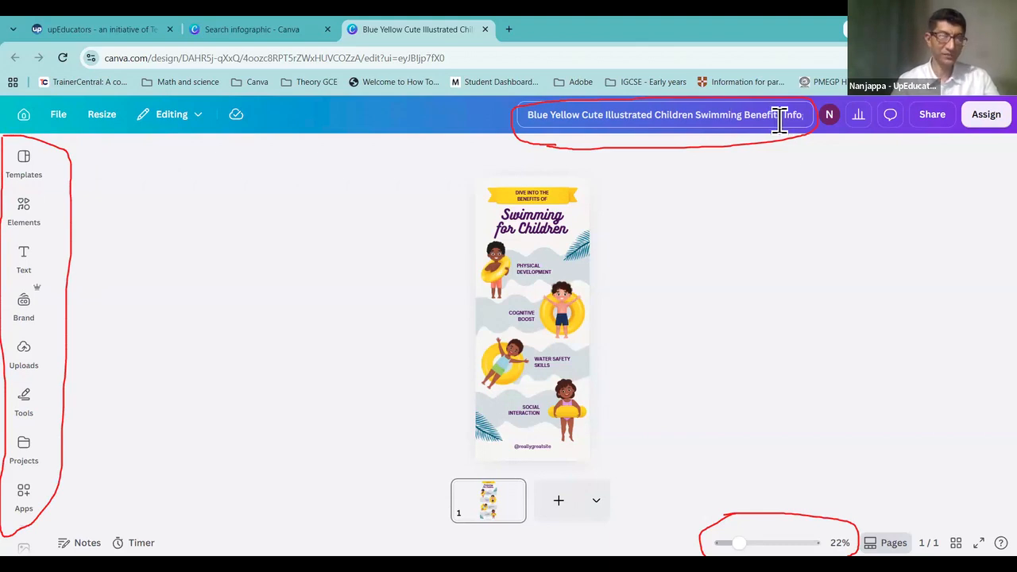
Step: Select and clear the existing design title
{"action": "left_click_drag", "start_coordinate": [518, 115], "coordinate": [882, 131]}
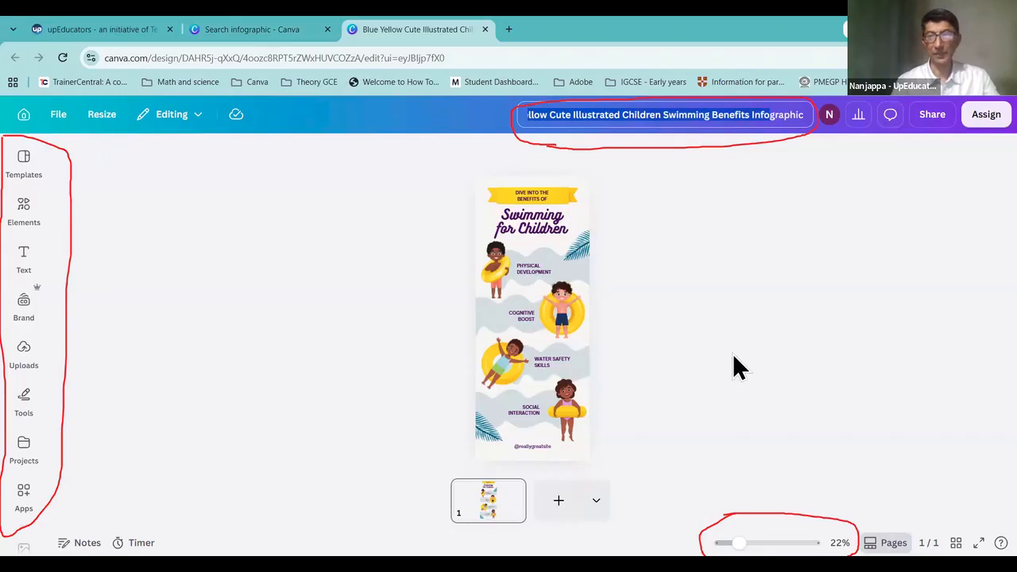
{"action": "left_click", "coordinate": [775, 122]}
{"action": "double_click", "coordinate": [785, 119]}
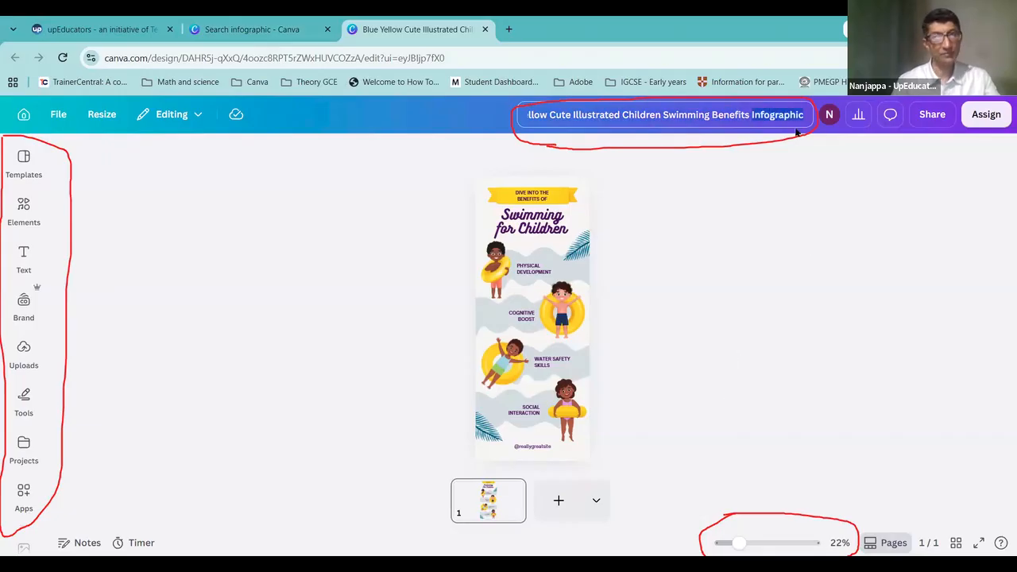
{"action": "double_click", "coordinate": [766, 116]}
{"action": "key", "text": "ctrl+a"}
{"action": "key", "text": "BackSpace"}
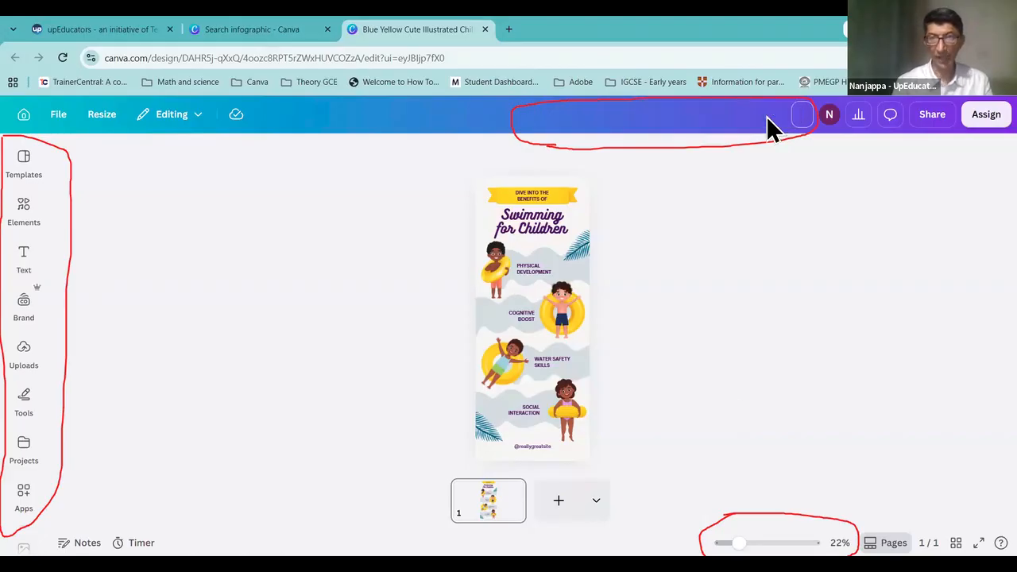
Step: Type 'Infographic Learners' as the new title, fixing a typo, and commit it
{"action": "type", "text": "I"}
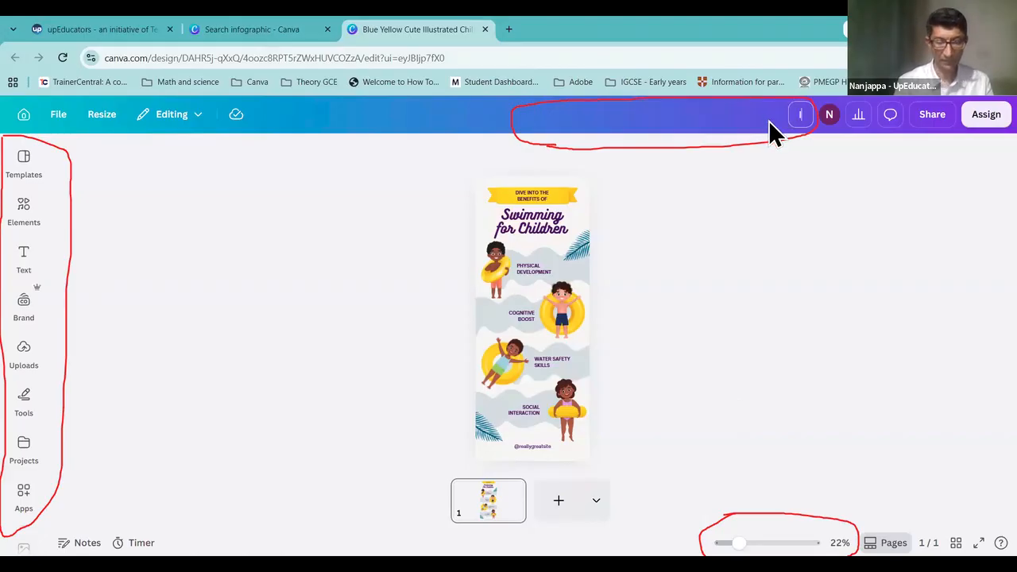
{"action": "type", "text": "nfogra"}
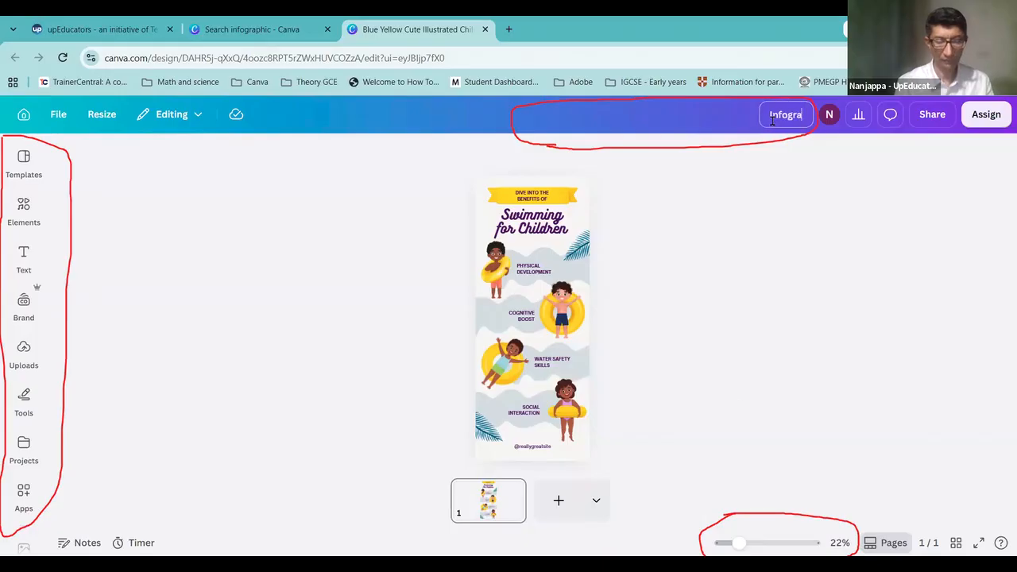
{"action": "type", "text": "phic LEar"}
{"action": "key", "text": "BackSpace"}
{"action": "key", "text": "BackSpace"}
{"action": "key", "text": "BackSpace"}
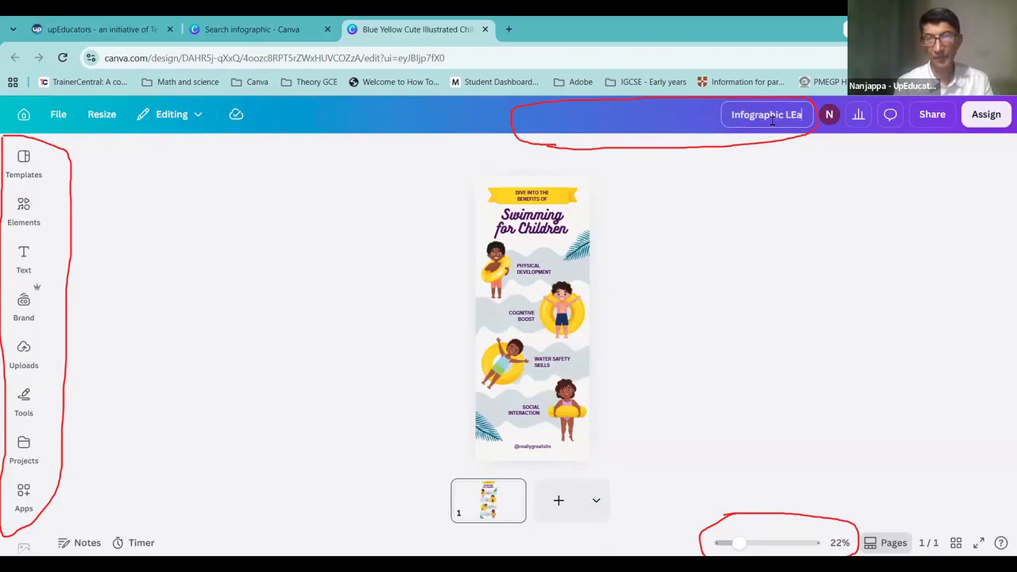
{"action": "type", "text": "ear"}
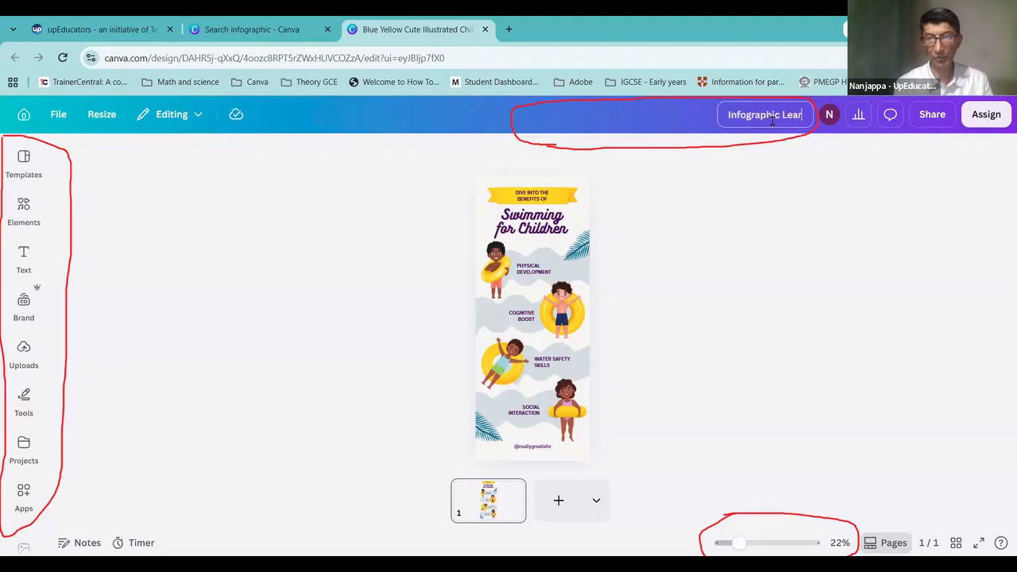
{"action": "type", "text": "ners"}
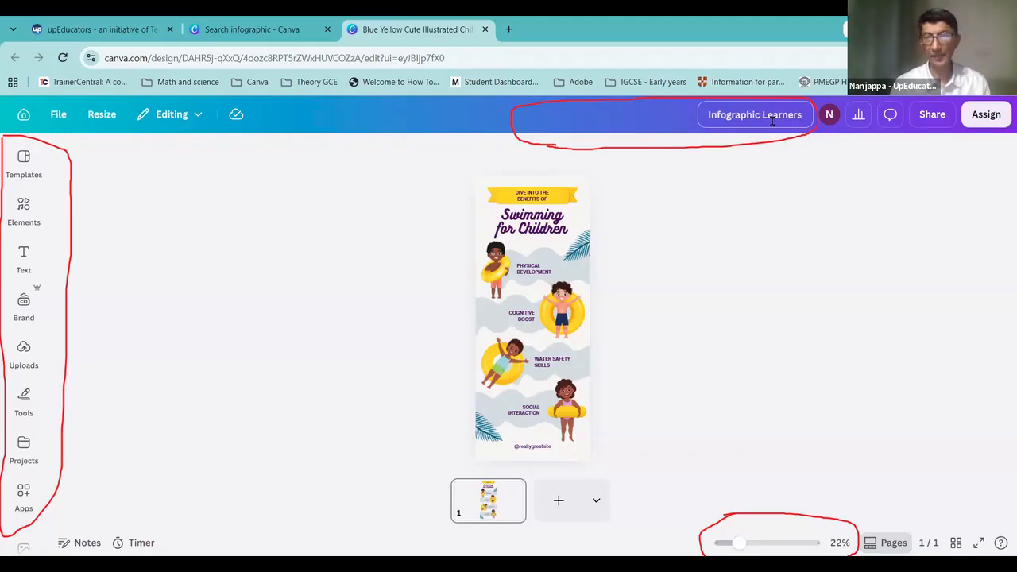
{"action": "left_click", "coordinate": [756, 115]}
{"action": "left_click", "coordinate": [721, 117]}
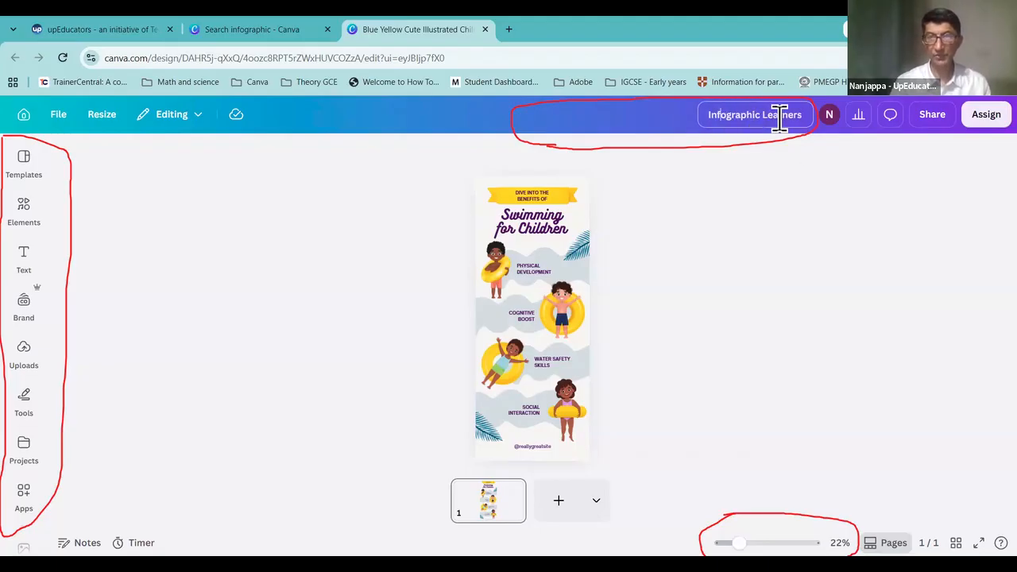
{"action": "double_click", "coordinate": [780, 116]}
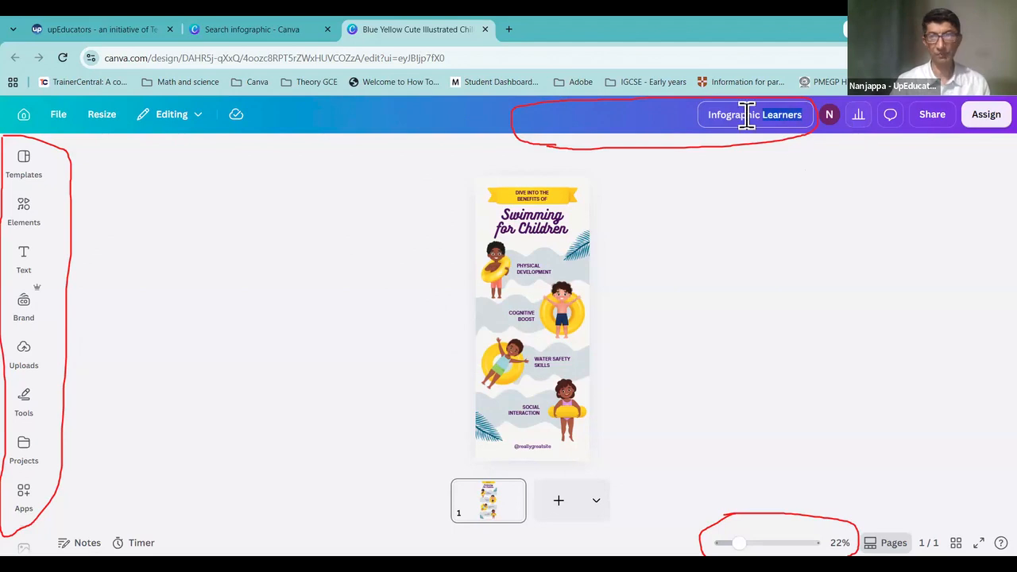
{"action": "left_click", "coordinate": [742, 116]}
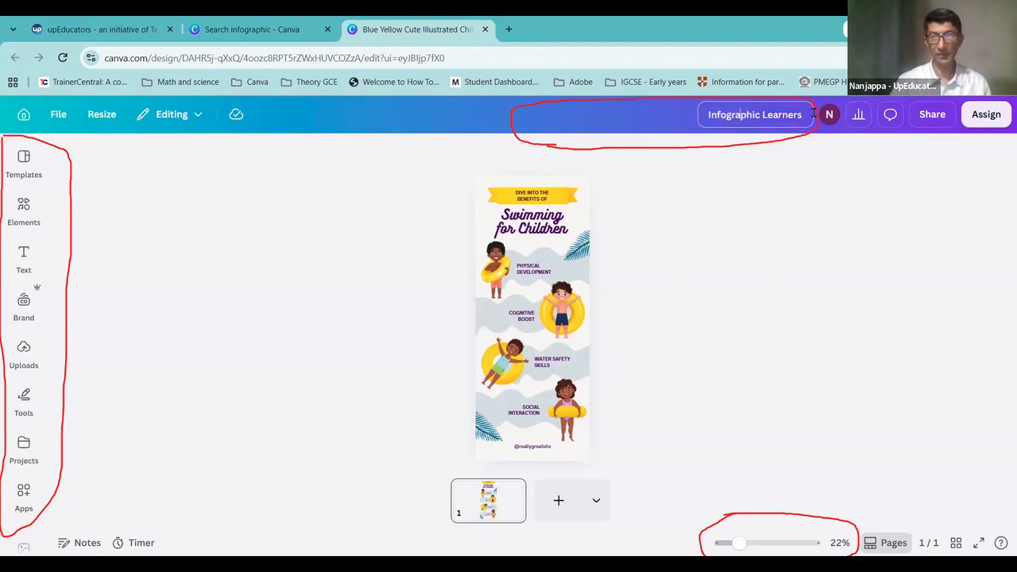
{"action": "left_click_drag", "start_coordinate": [812, 114], "coordinate": [698, 118]}
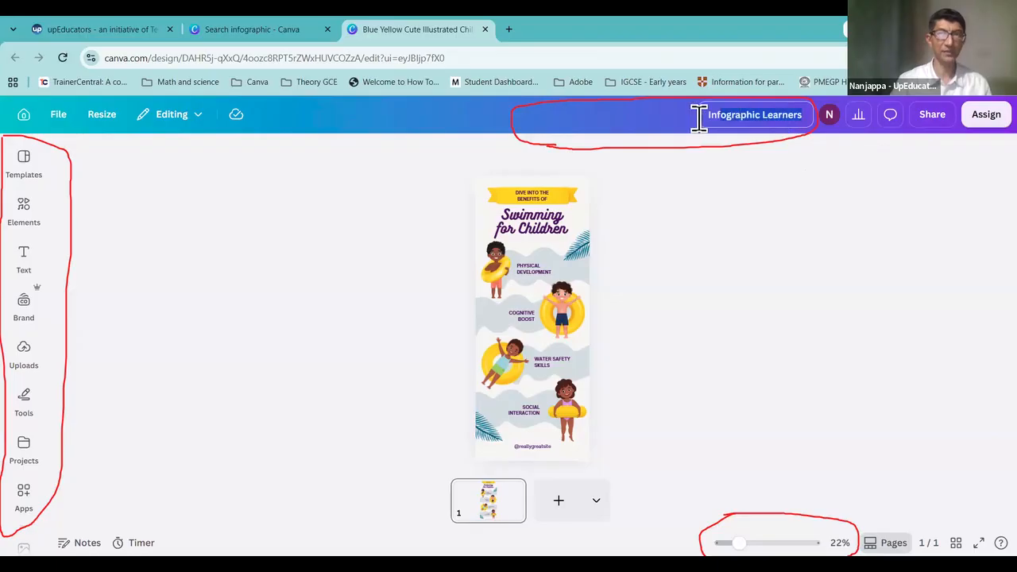
{"action": "left_click", "coordinate": [772, 195]}
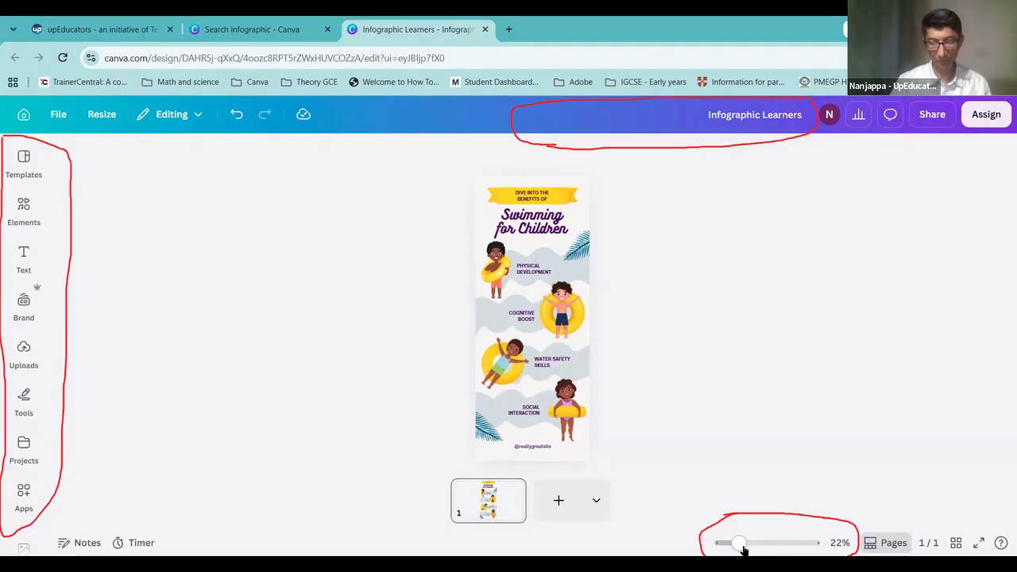
{"action": "left_click_drag", "start_coordinate": [739, 544], "coordinate": [761, 544]}
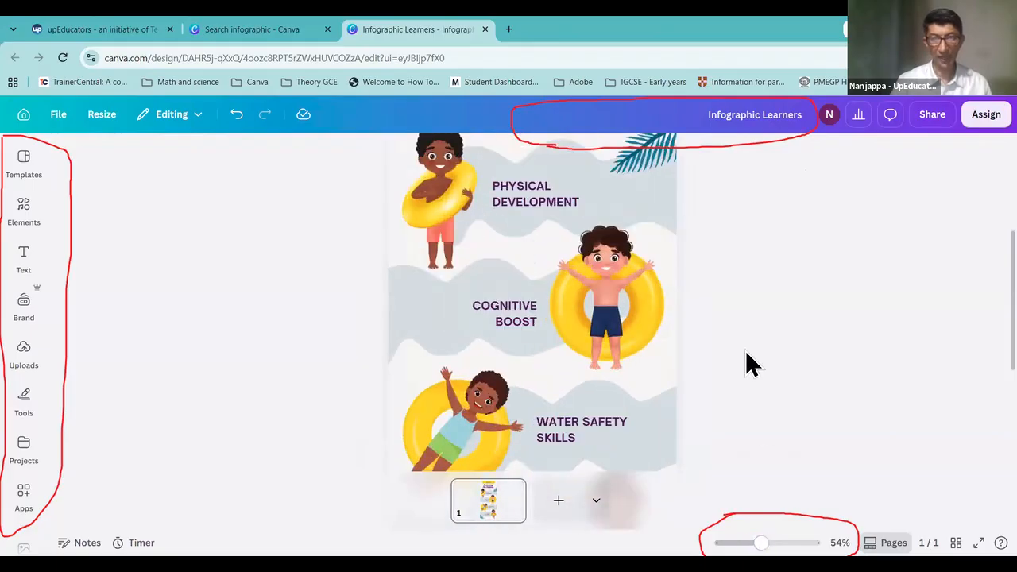
{"action": "scroll", "coordinate": [745, 350], "scroll_direction": "up", "scroll_amount": 3}
{"action": "scroll", "coordinate": [746, 351], "scroll_direction": "down", "scroll_amount": 3}
{"action": "scroll", "coordinate": [745, 352], "scroll_direction": "down", "scroll_amount": 3}
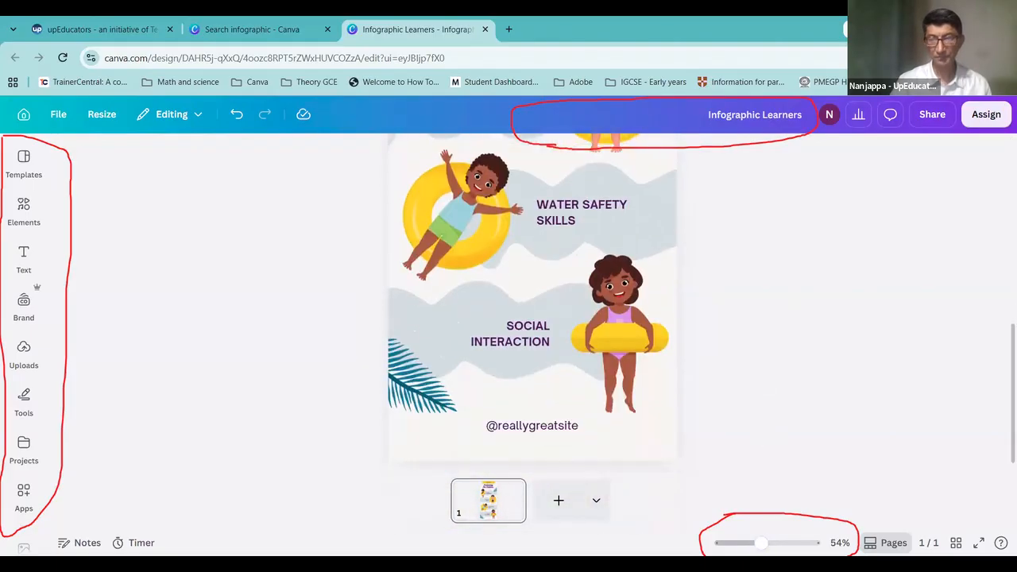
{"action": "mouse_move", "coordinate": [761, 544]}
{"action": "left_mouse_down"}
{"action": "mouse_move", "coordinate": [778, 543]}
{"action": "mouse_move", "coordinate": [750, 543]}
{"action": "left_mouse_up"}
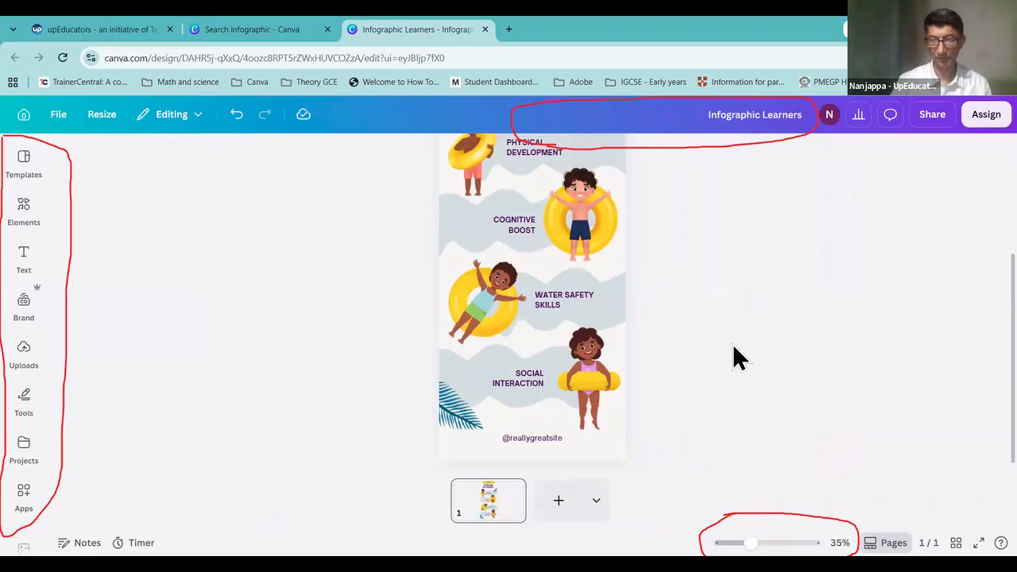
{"action": "scroll", "coordinate": [732, 343], "scroll_direction": "up", "scroll_amount": 3}
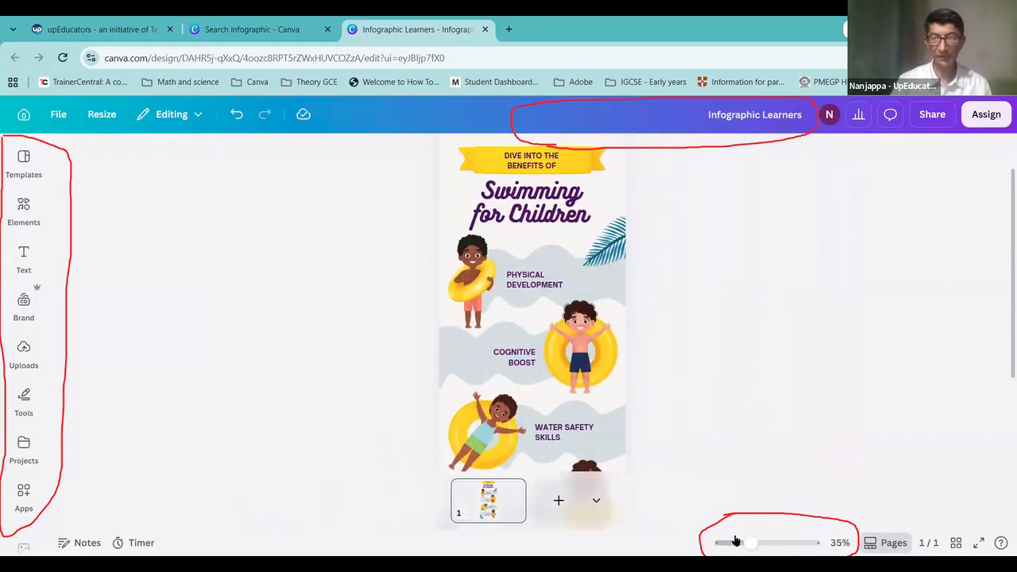
{"action": "mouse_move", "coordinate": [750, 543]}
{"action": "left_mouse_down"}
{"action": "mouse_move", "coordinate": [773, 544]}
{"action": "mouse_move", "coordinate": [751, 545]}
{"action": "left_mouse_up"}
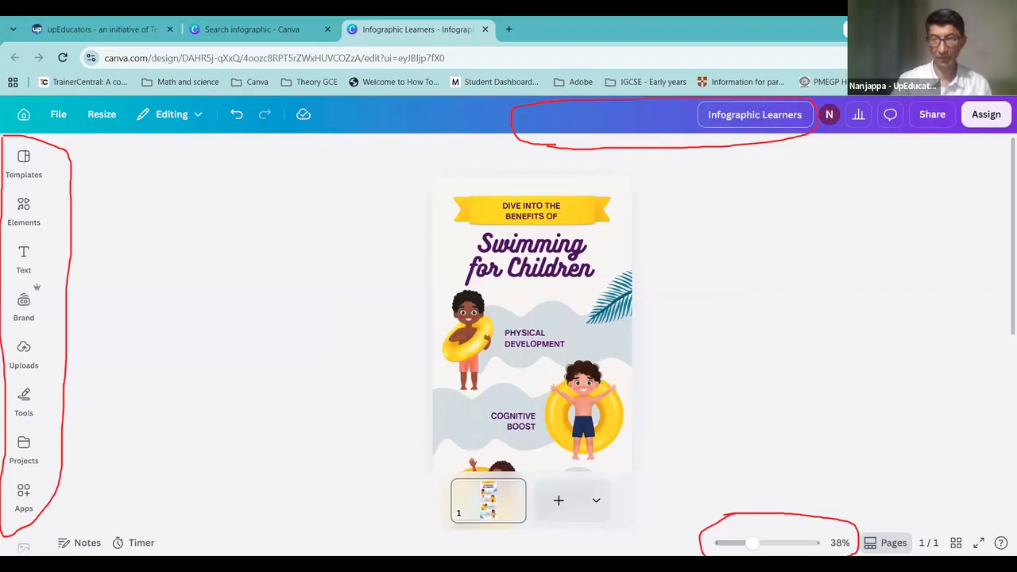
{"action": "mouse_move", "coordinate": [751, 543]}
{"action": "left_mouse_down"}
{"action": "mouse_move", "coordinate": [738, 543]}
{"action": "mouse_move", "coordinate": [750, 543]}
{"action": "left_mouse_up"}
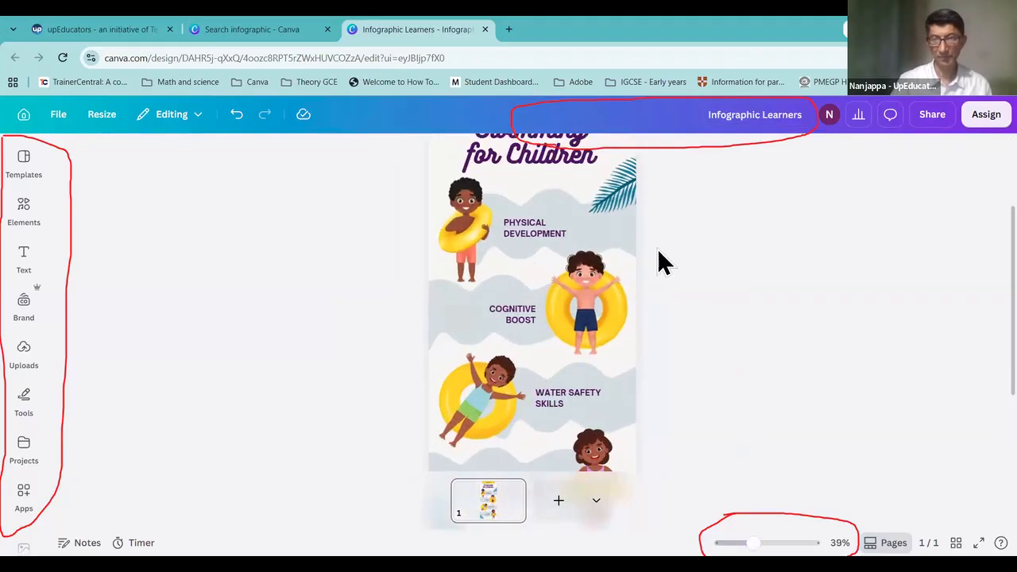
{"action": "scroll", "coordinate": [658, 262], "scroll_direction": "up", "scroll_amount": 3}
{"action": "scroll", "coordinate": [662, 262], "scroll_direction": "down", "scroll_amount": 5}
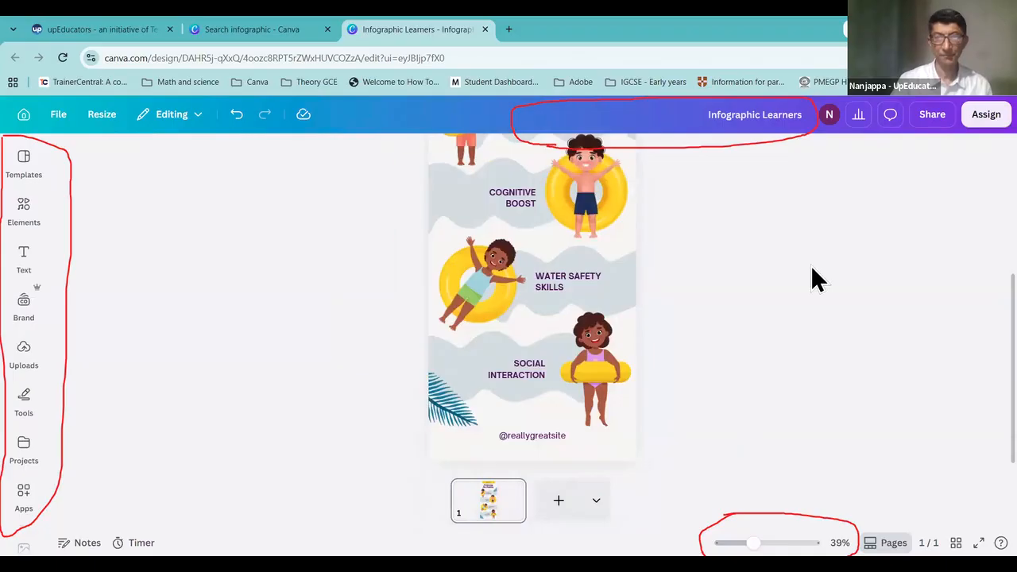
{"action": "scroll", "coordinate": [722, 236], "scroll_direction": "up", "scroll_amount": 3}
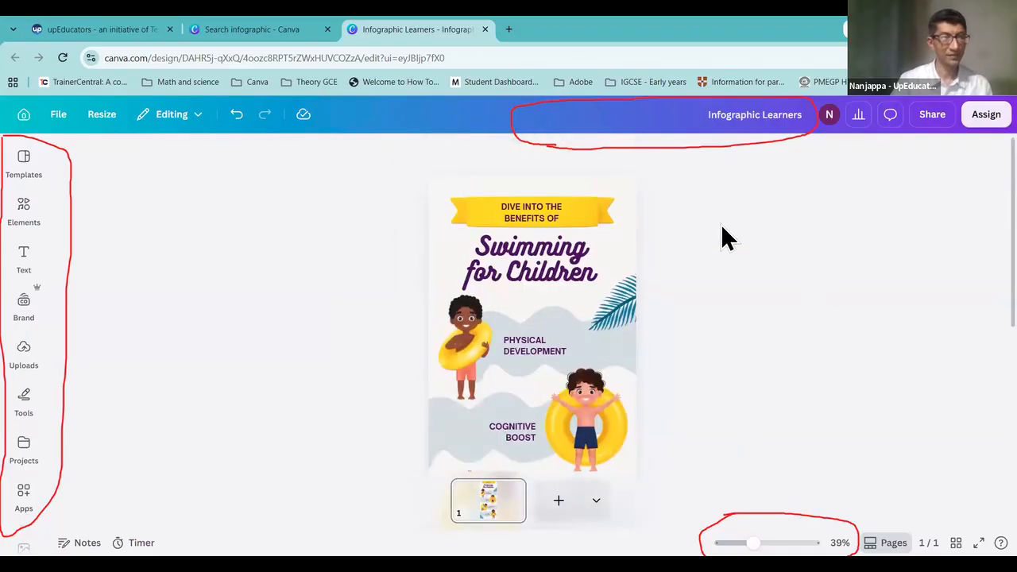
{"action": "mouse_move", "coordinate": [807, 139]}
{"action": "left_mouse_down"}
{"action": "mouse_move", "coordinate": [698, 542]}
{"action": "mouse_move", "coordinate": [24, 250]}
{"action": "left_mouse_up"}
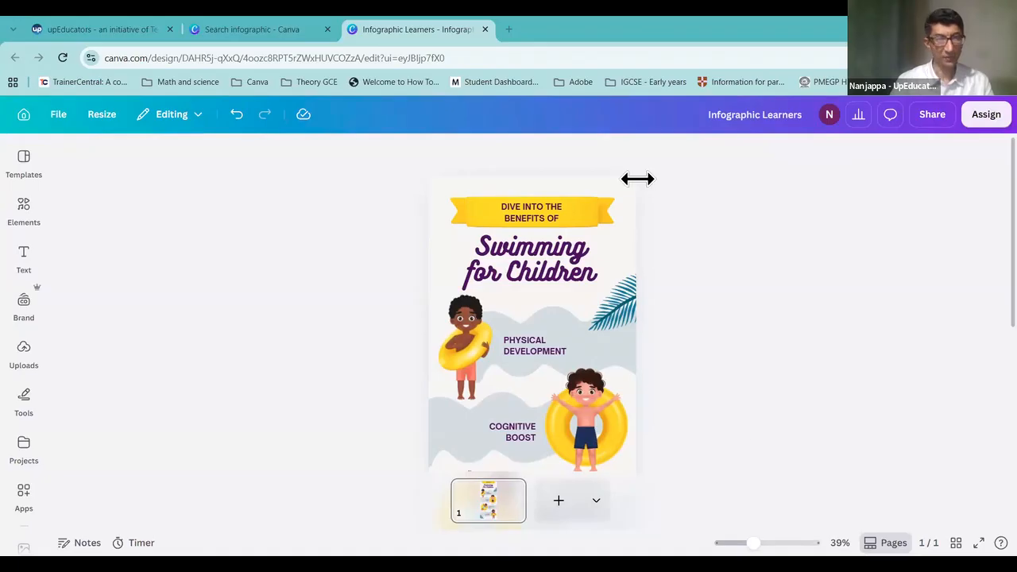
Step: Move the Swimming for Children title slightly lower on the page
{"action": "left_click", "coordinate": [560, 207]}
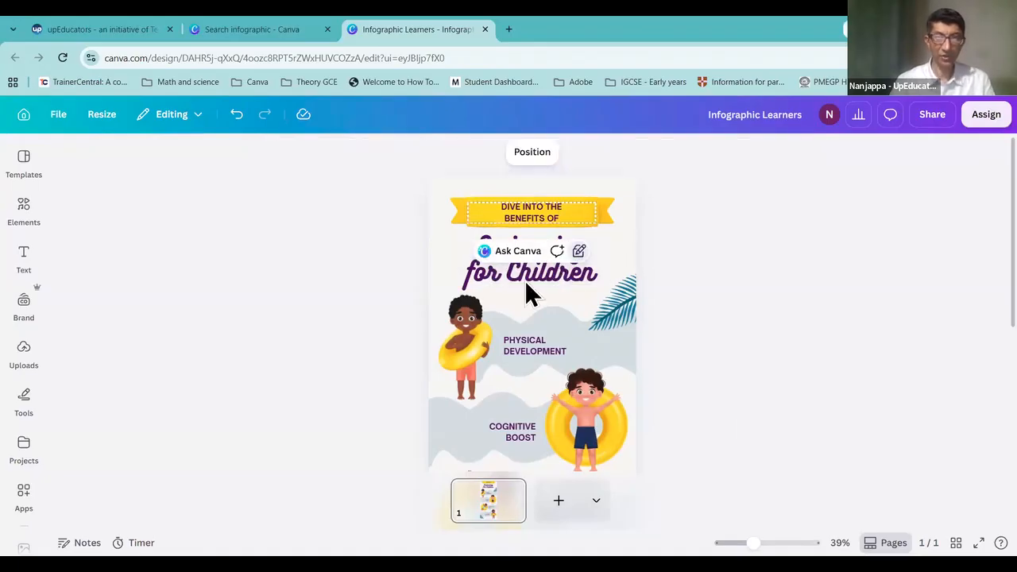
{"action": "left_click", "coordinate": [510, 271]}
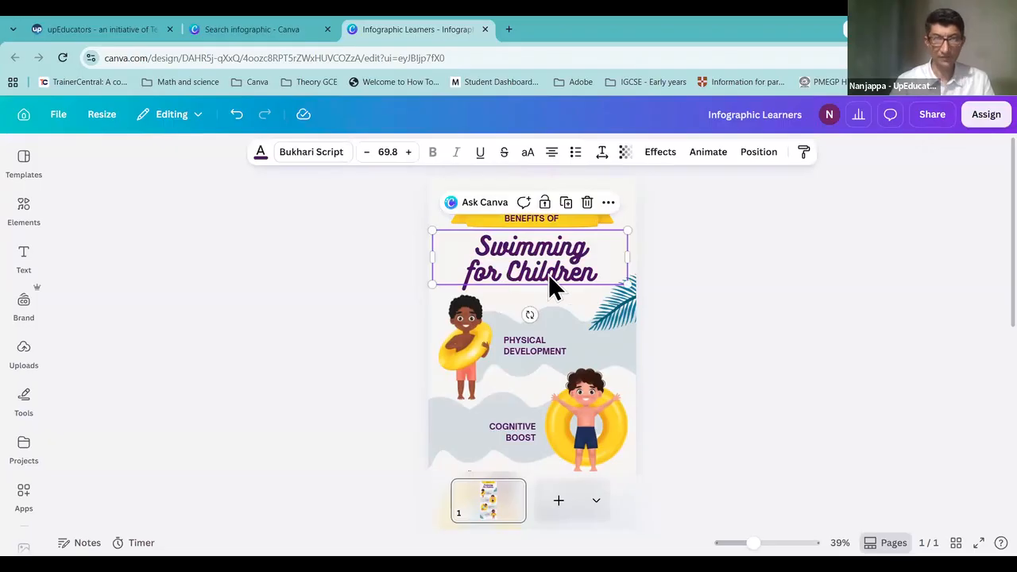
{"action": "left_click", "coordinate": [480, 323]}
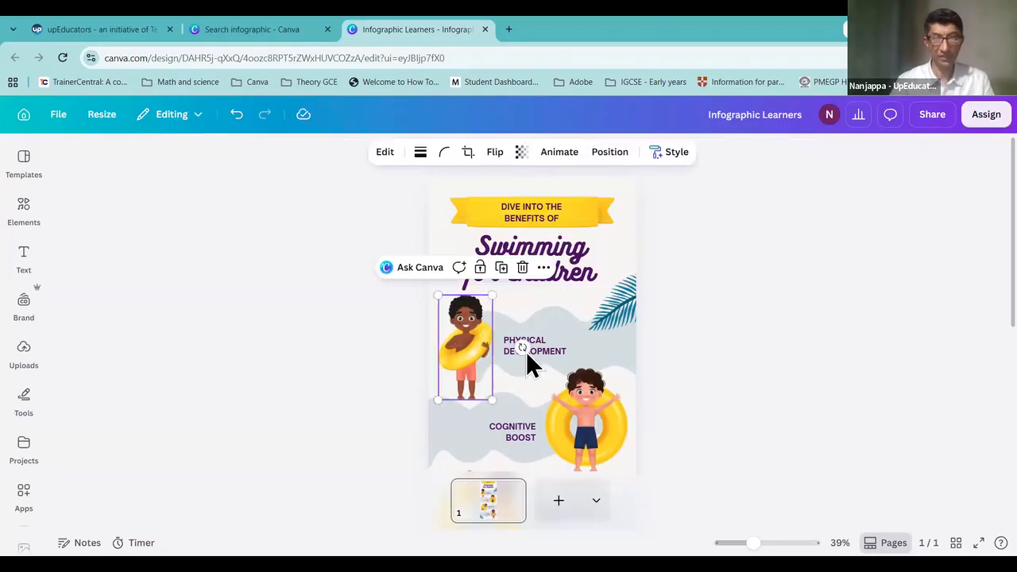
{"action": "left_click", "coordinate": [592, 425]}
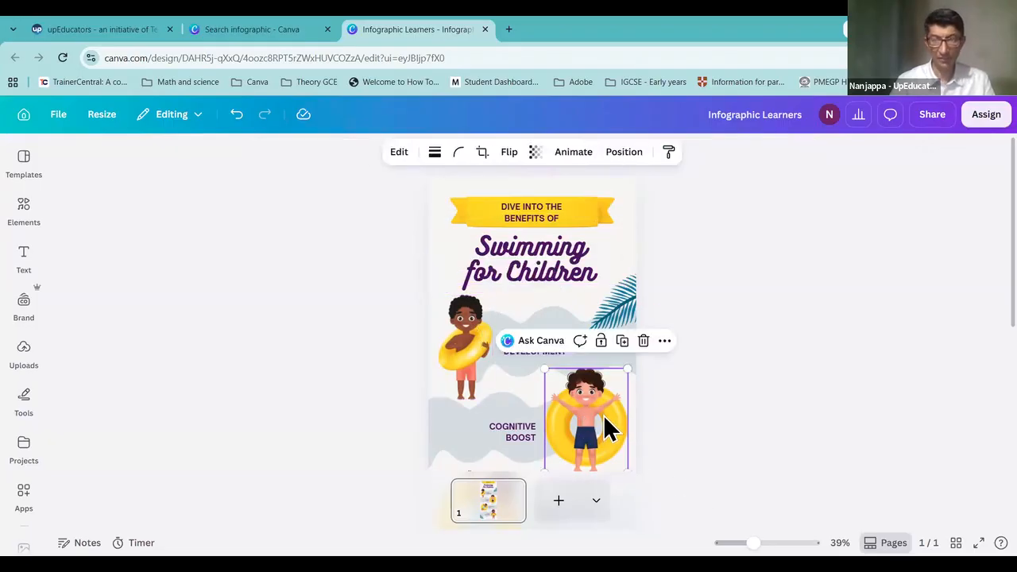
{"action": "left_click", "coordinate": [569, 270]}
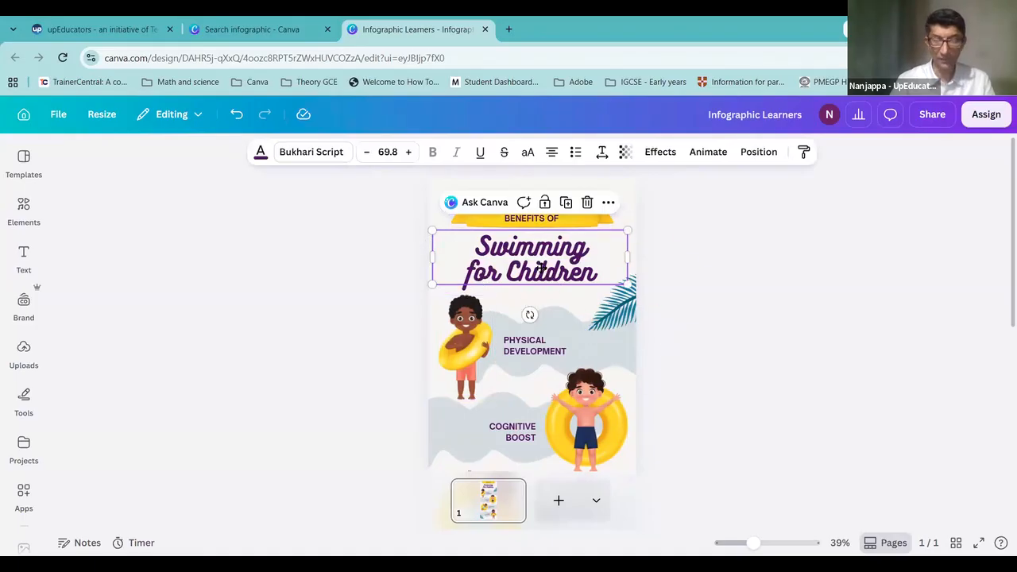
{"action": "left_click_drag", "start_coordinate": [530, 236], "coordinate": [540, 268]}
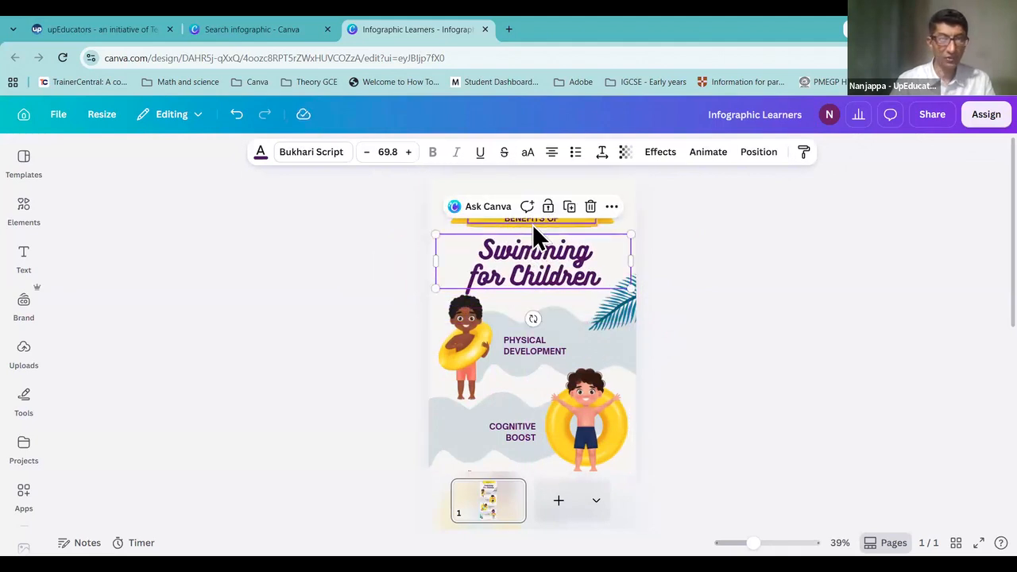
Step: Nudge the right boy slightly right and move the PHYSICAL DEVELOPMENT label slightly up
{"action": "left_click", "coordinate": [585, 410]}
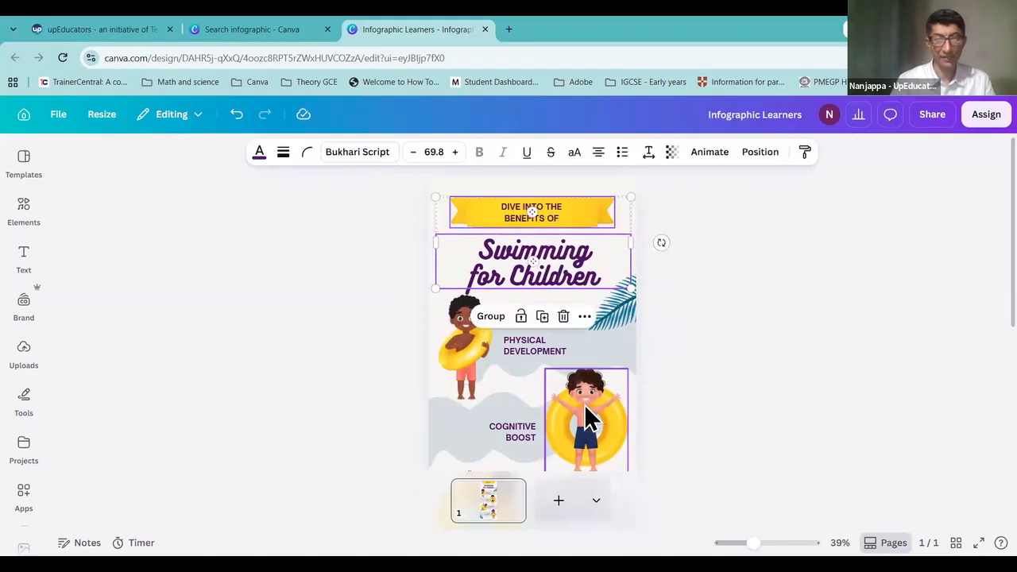
{"action": "mouse_move", "coordinate": [589, 397]}
{"action": "left_mouse_down"}
{"action": "mouse_move", "coordinate": [590, 368]}
{"action": "mouse_move", "coordinate": [596, 405]}
{"action": "left_mouse_up"}
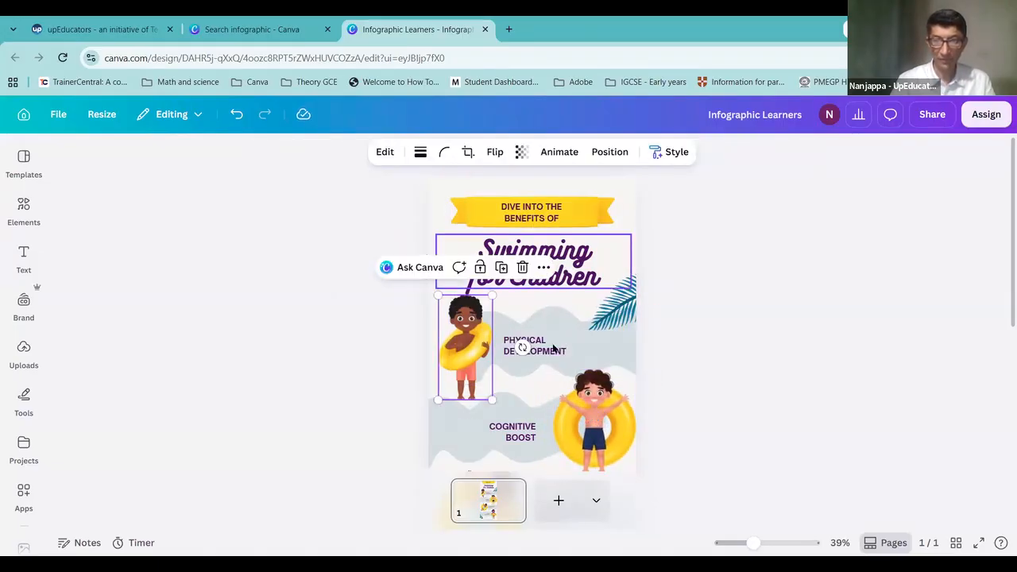
{"action": "left_click", "coordinate": [554, 345]}
{"action": "mouse_move", "coordinate": [554, 345]}
{"action": "left_mouse_down"}
{"action": "mouse_move", "coordinate": [563, 311]}
{"action": "mouse_move", "coordinate": [556, 347]}
{"action": "mouse_move", "coordinate": [548, 344]}
{"action": "mouse_move", "coordinate": [561, 347]}
{"action": "mouse_move", "coordinate": [545, 345]}
{"action": "mouse_move", "coordinate": [549, 325]}
{"action": "mouse_move", "coordinate": [545, 342]}
{"action": "left_mouse_up"}
{"action": "left_click", "coordinate": [676, 361]}
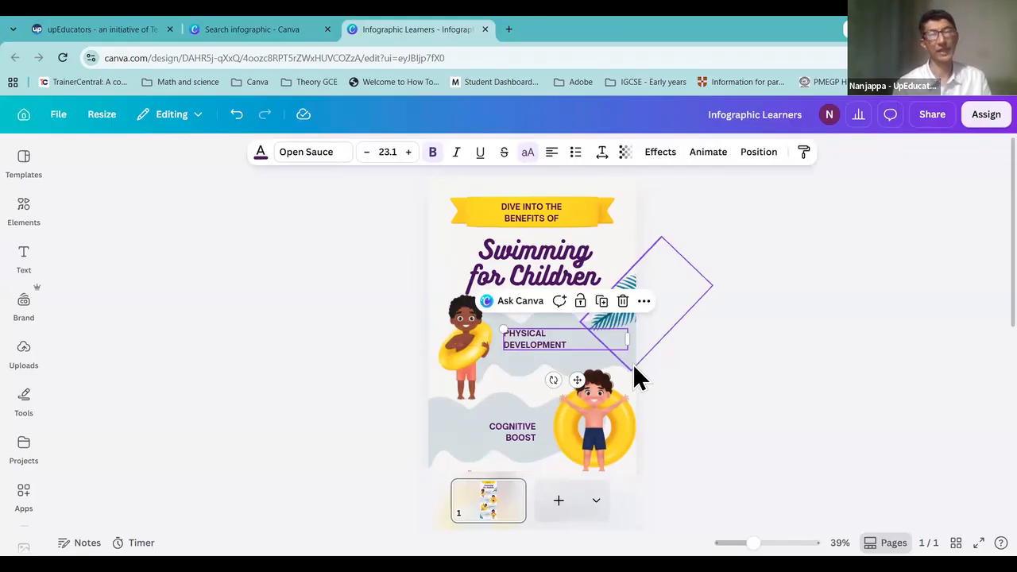
Step: Reselect the Swimming for Children title, set in Bukhari Script at size 69.8
{"action": "left_click", "coordinate": [471, 350]}
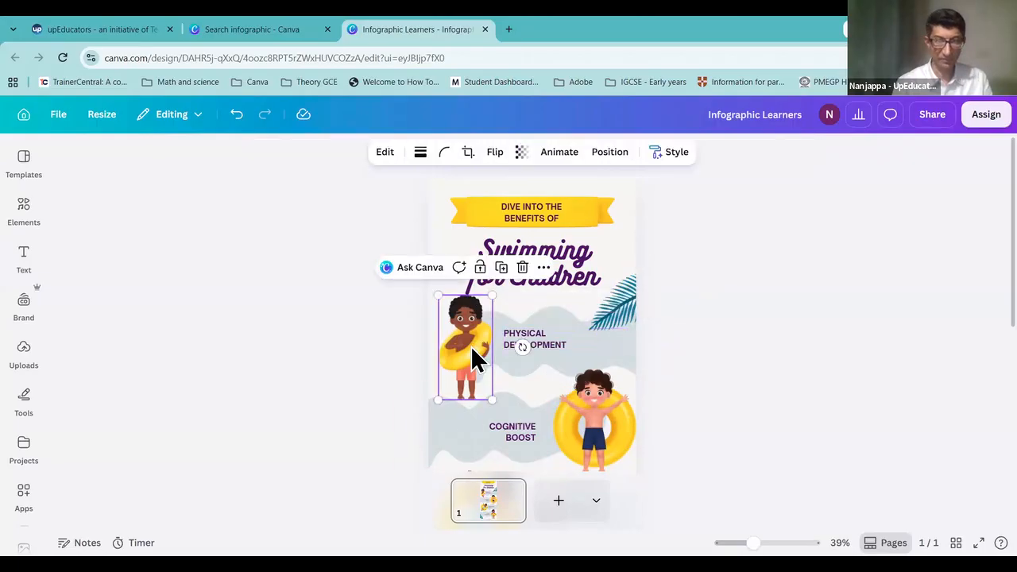
{"action": "left_click", "coordinate": [567, 264]}
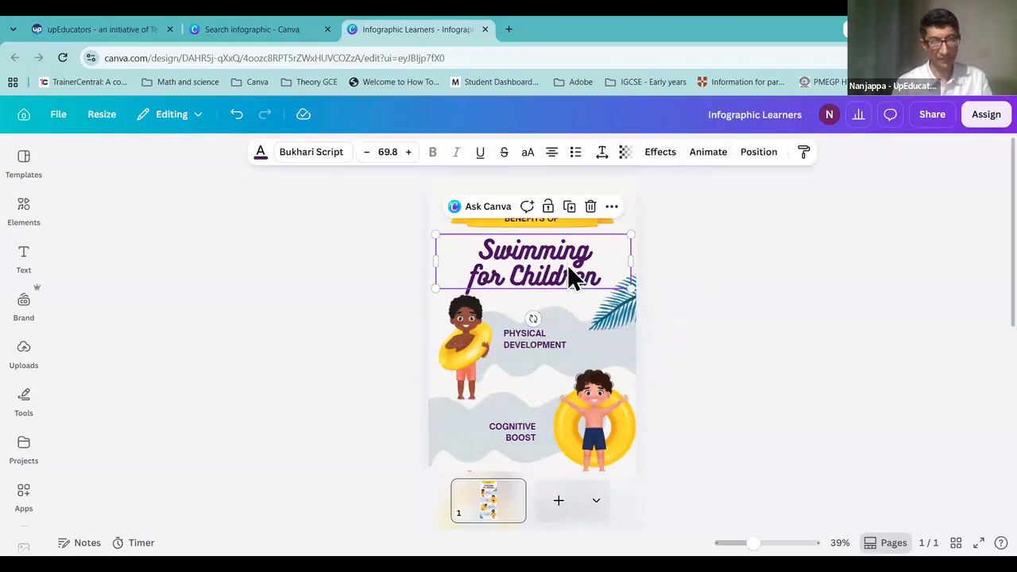
{"action": "left_click", "coordinate": [615, 312]}
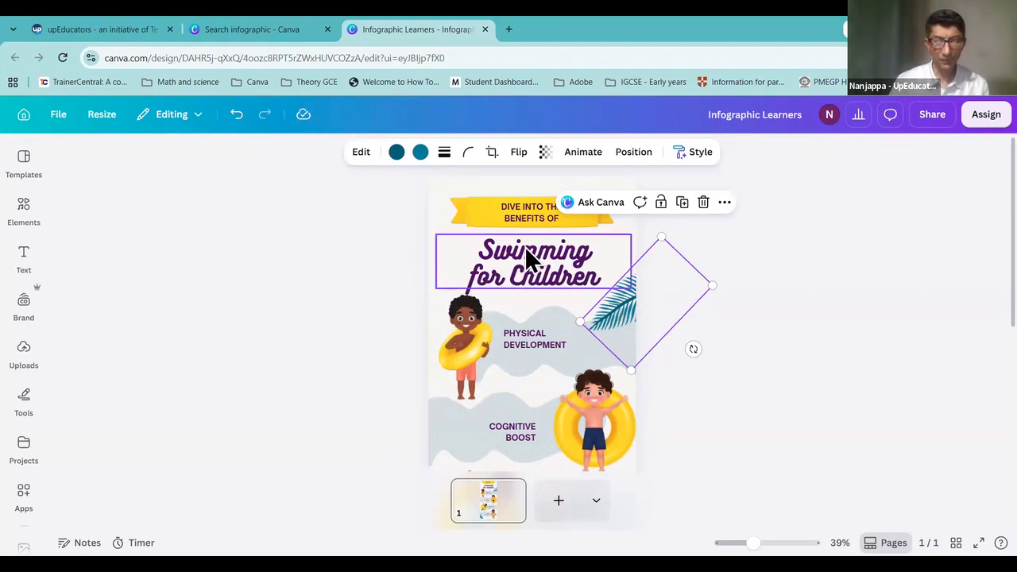
{"action": "left_click", "coordinate": [568, 266]}
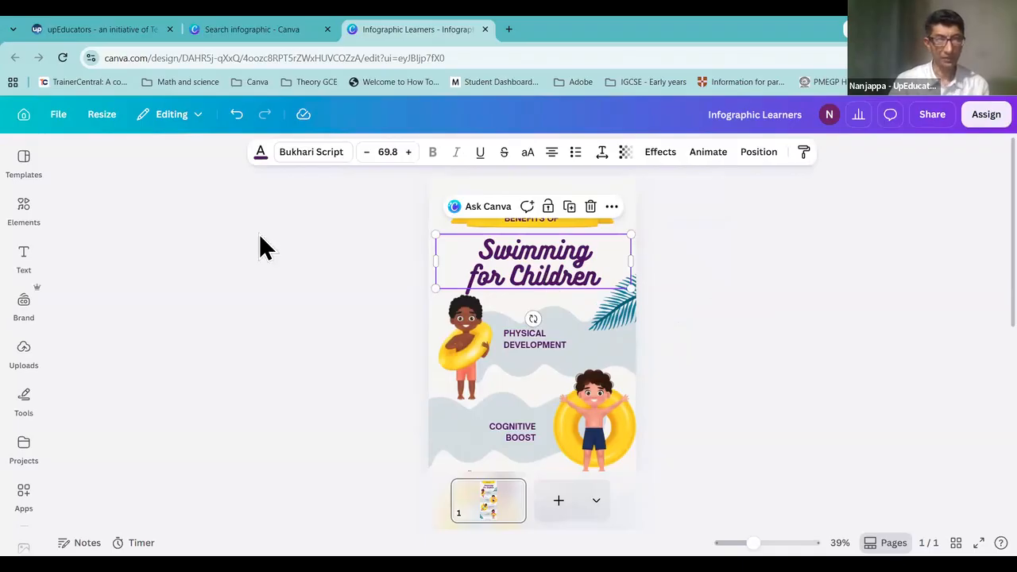
{"action": "mouse_move", "coordinate": [274, 188]}
{"action": "left_mouse_down"}
{"action": "mouse_move", "coordinate": [526, 134]}
{"action": "mouse_move", "coordinate": [822, 143]}
{"action": "mouse_move", "coordinate": [818, 165]}
{"action": "left_mouse_up"}
{"action": "mouse_move", "coordinate": [693, 178]}
{"action": "left_mouse_down"}
{"action": "mouse_move", "coordinate": [412, 195]}
{"action": "mouse_move", "coordinate": [257, 191]}
{"action": "left_mouse_up"}
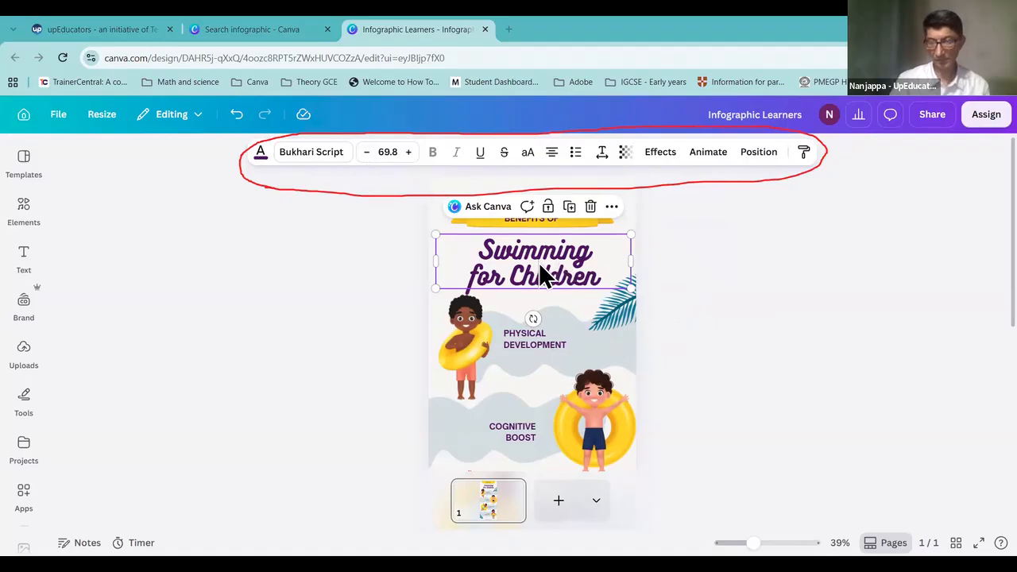
Step: Raise the title to size 70.8 and change its font from Bukhari Script to Open Sauce
{"action": "left_click", "coordinate": [409, 156]}
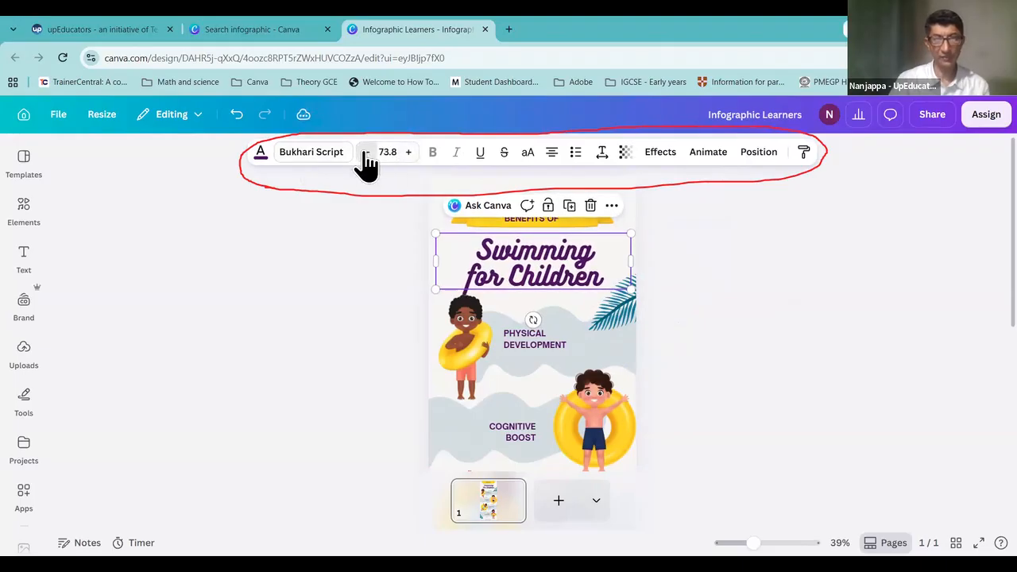
{"action": "left_click", "coordinate": [341, 168]}
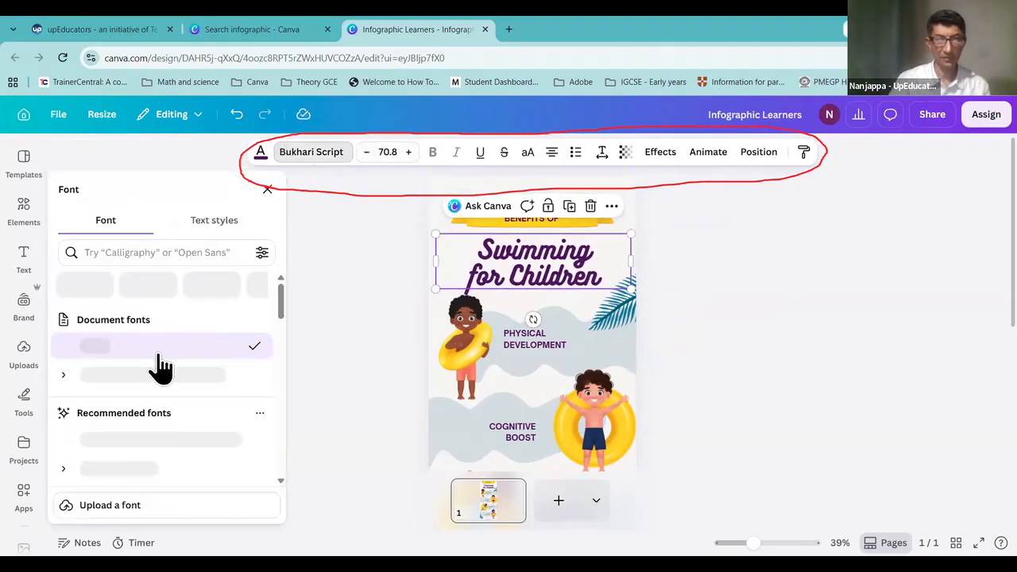
{"action": "left_click", "coordinate": [142, 375]}
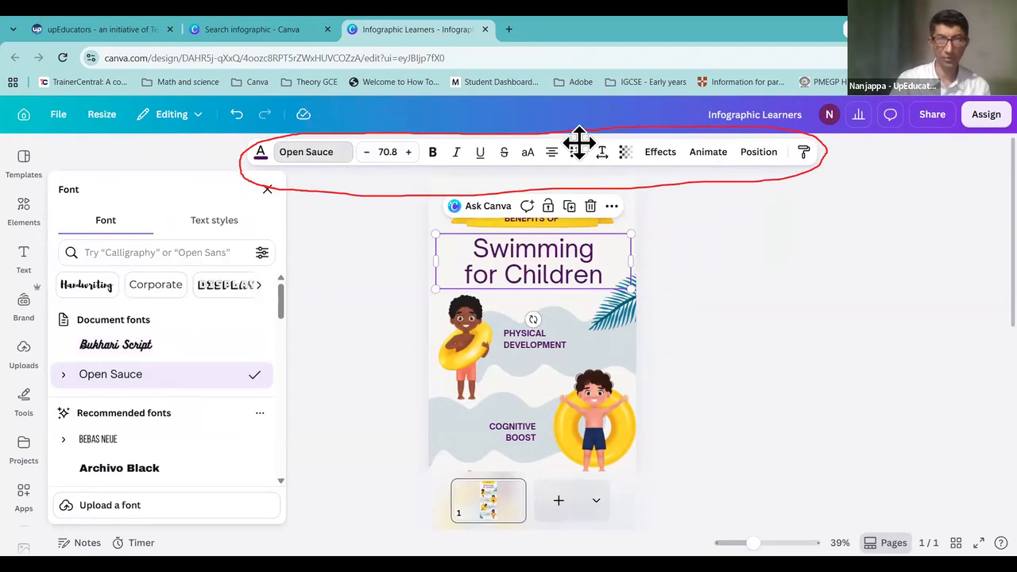
{"action": "left_click", "coordinate": [659, 240]}
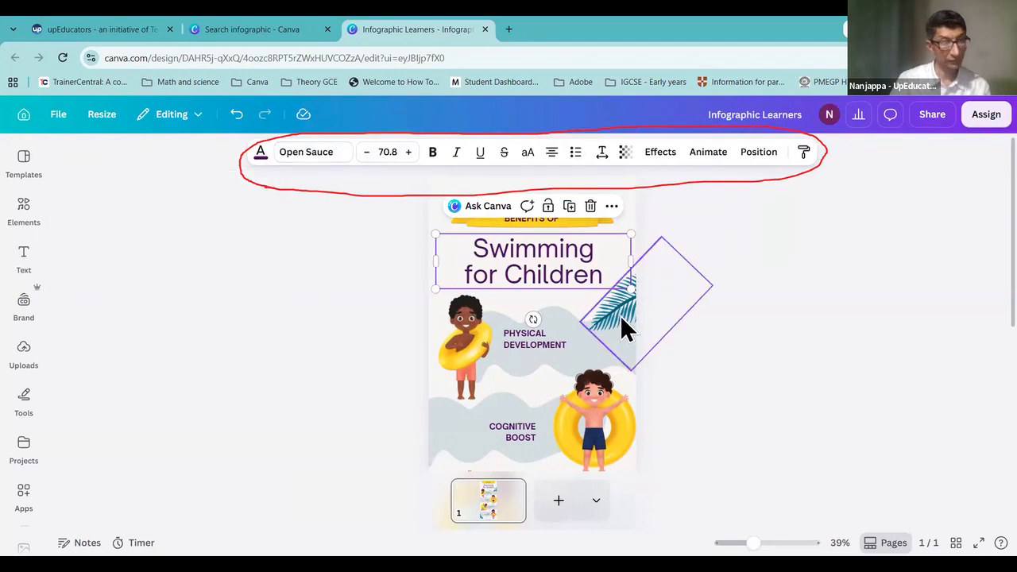
{"action": "left_click", "coordinate": [623, 326]}
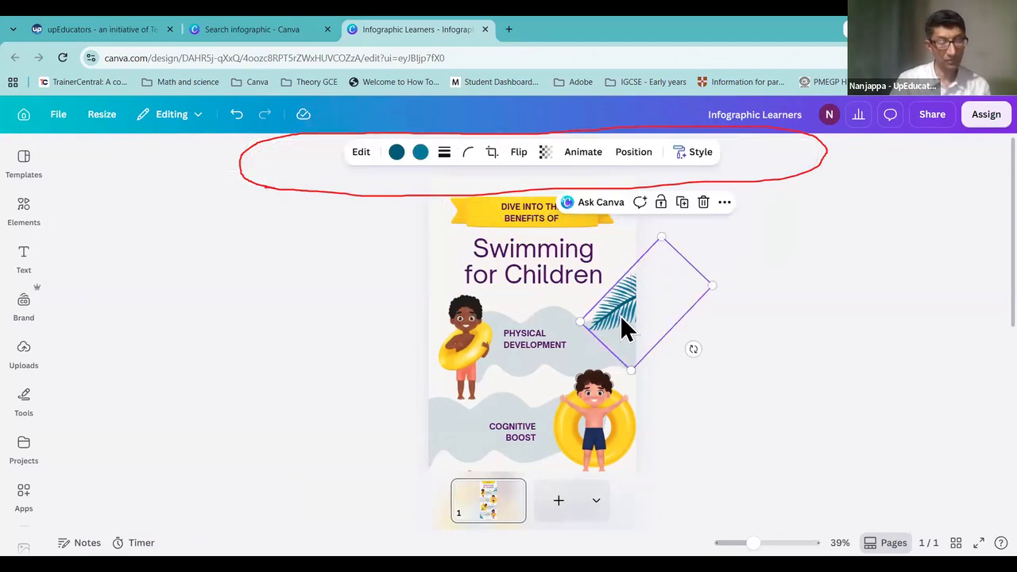
{"action": "left_click", "coordinate": [461, 349]}
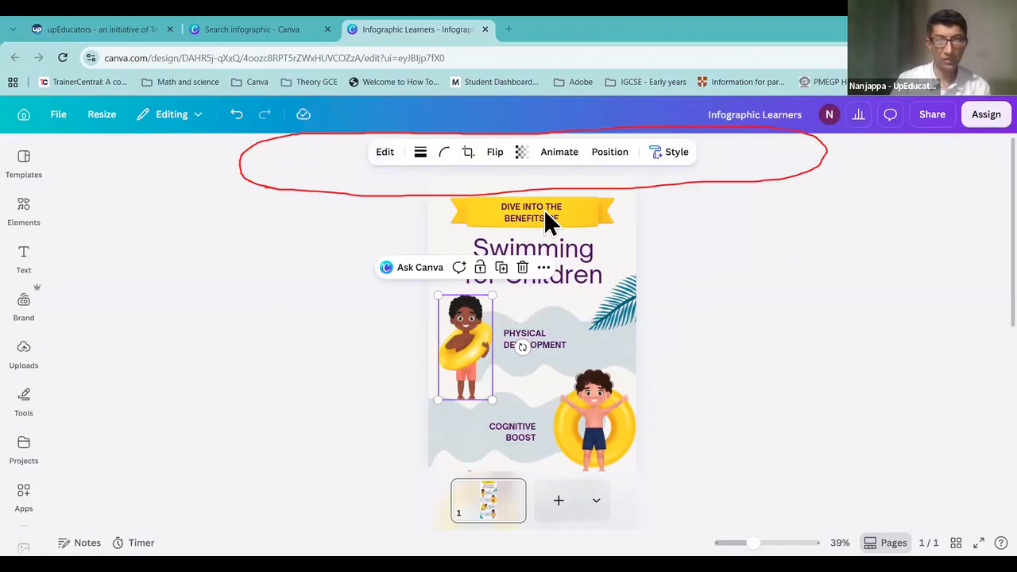
Step: Set the title font size to 67.8 and change its font to DM Sans
{"action": "left_click", "coordinate": [577, 265]}
{"action": "left_click_drag", "start_coordinate": [577, 263], "coordinate": [578, 267]}
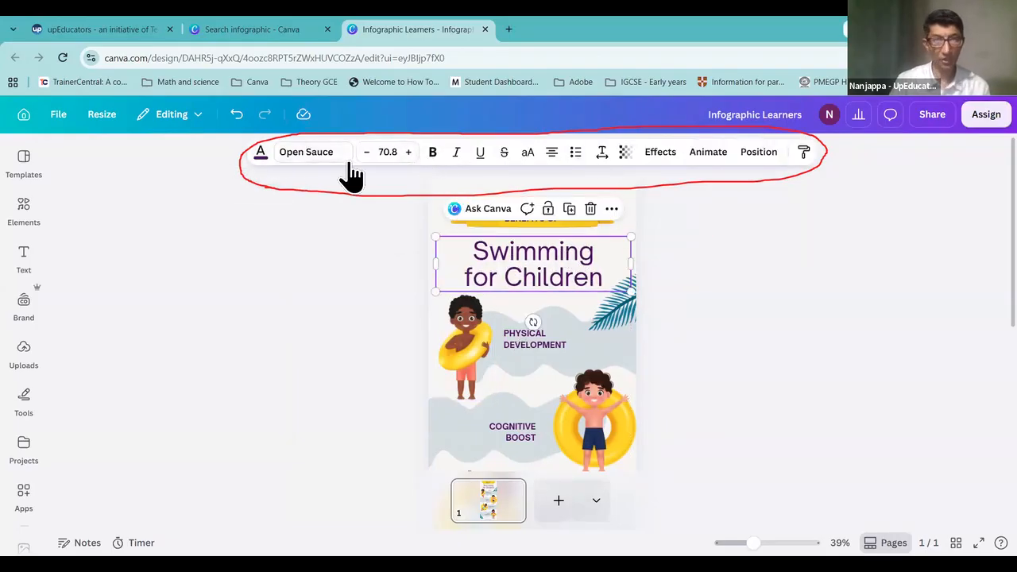
{"action": "left_click", "coordinate": [410, 153]}
{"action": "left_click", "coordinate": [409, 153]}
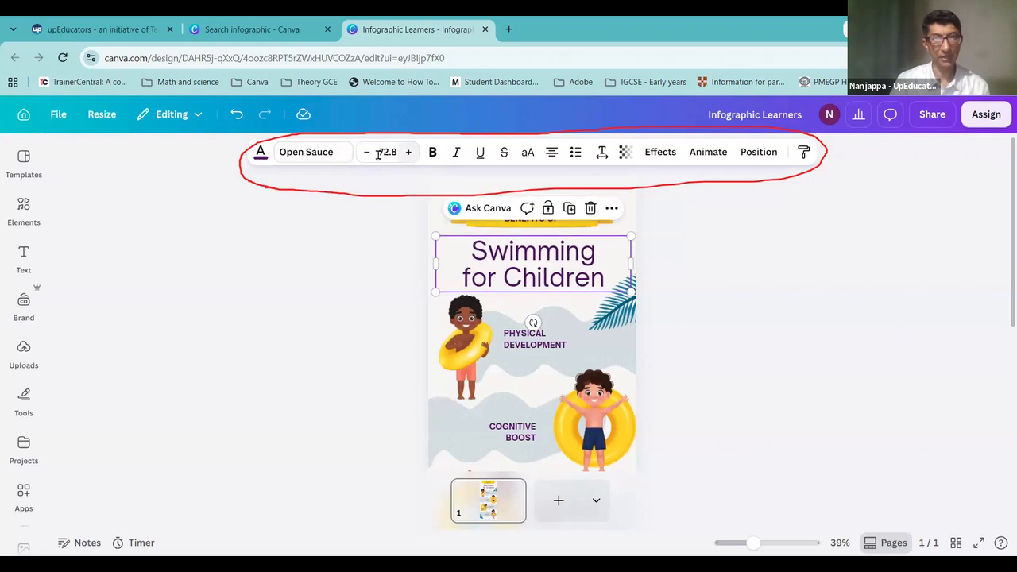
{"action": "left_click", "coordinate": [366, 153]}
{"action": "left_click", "coordinate": [366, 153]}
{"action": "left_click", "coordinate": [366, 152]}
{"action": "left_click", "coordinate": [366, 152]}
{"action": "left_click", "coordinate": [367, 152]}
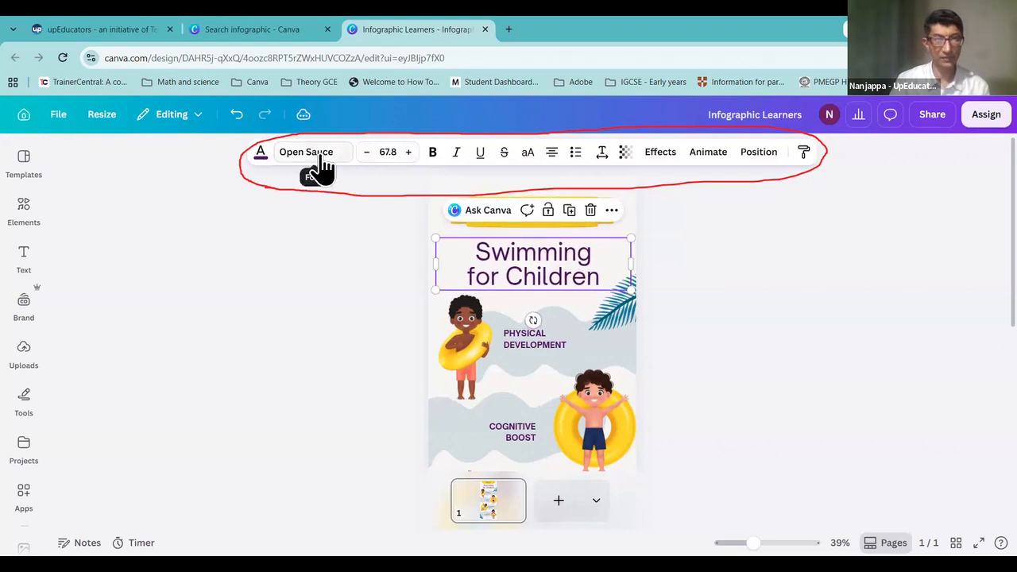
{"action": "left_click", "coordinate": [315, 154]}
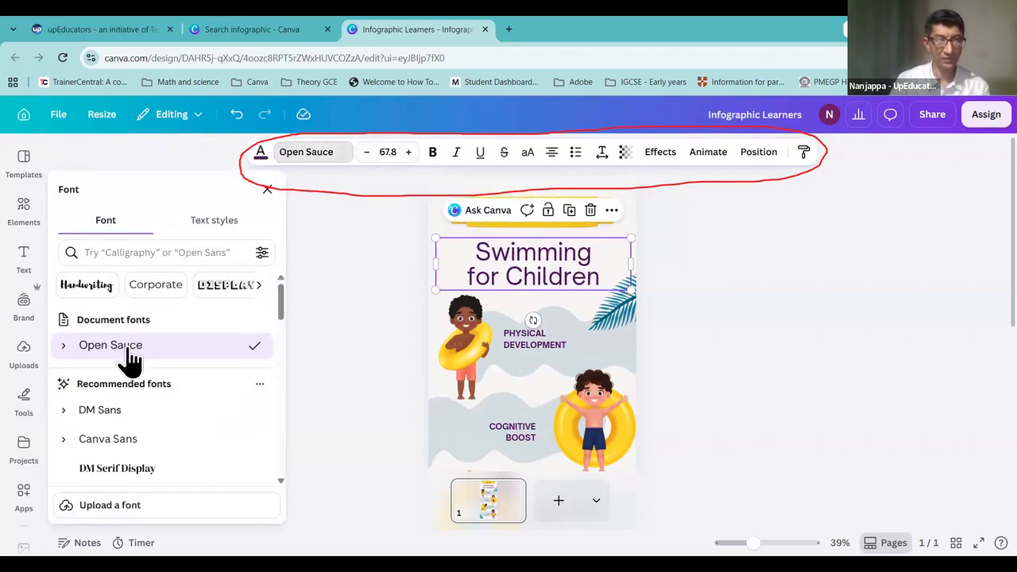
{"action": "left_click", "coordinate": [116, 417]}
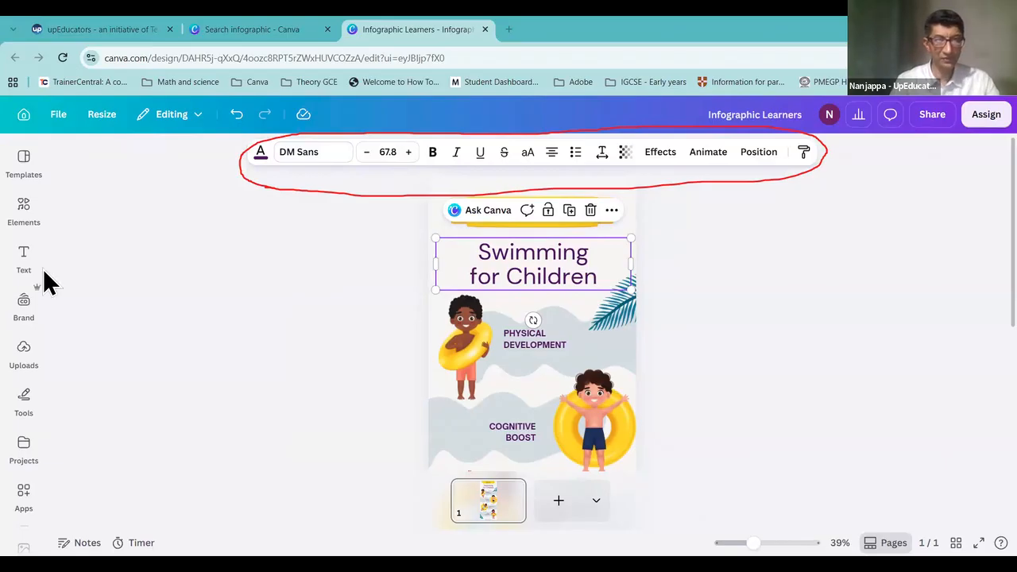
Step: Nudge the DM Sans title box slightly up and to the right
{"action": "left_click", "coordinate": [23, 232]}
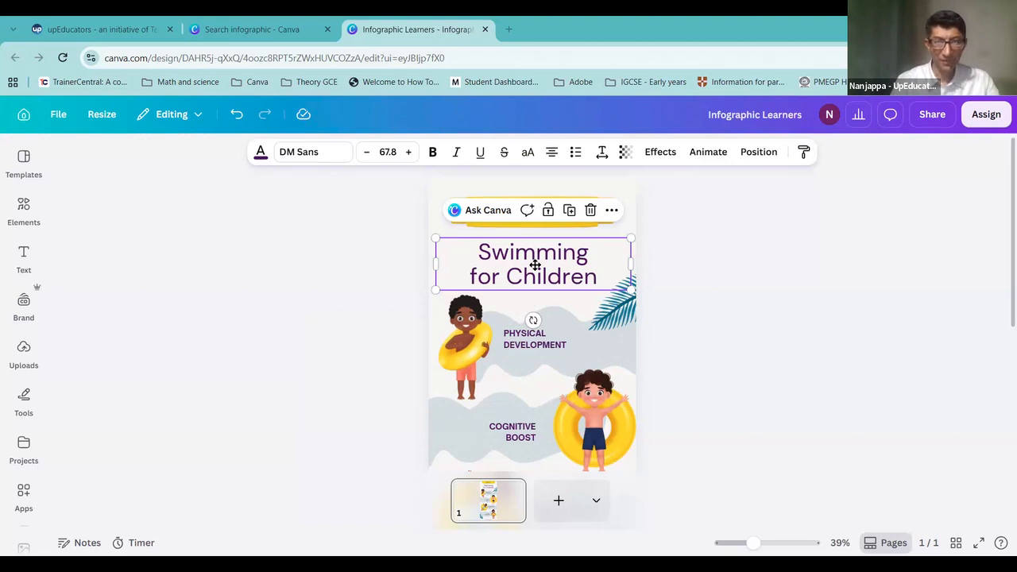
{"action": "left_click_drag", "start_coordinate": [532, 268], "coordinate": [534, 266]}
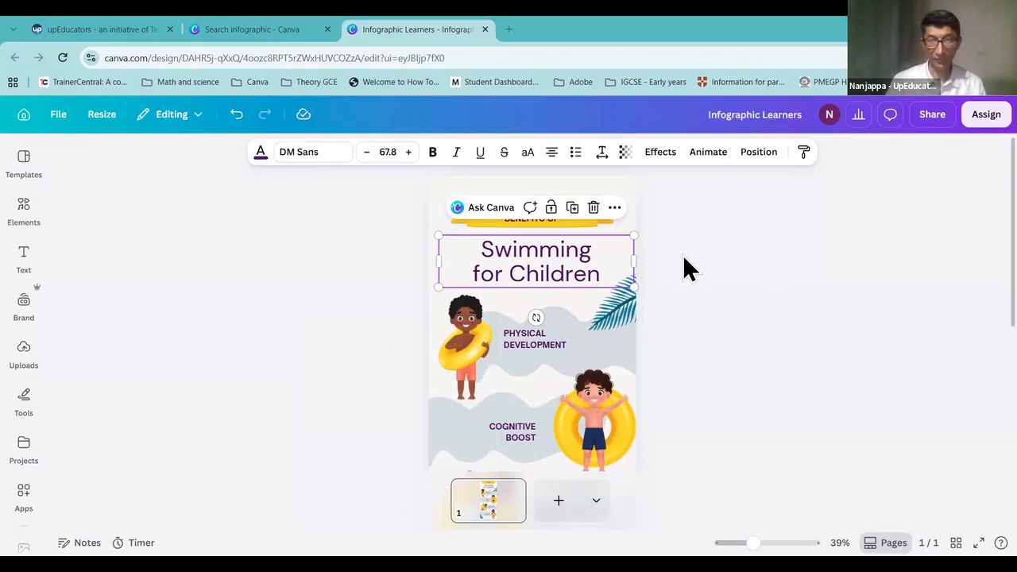
{"action": "left_click", "coordinate": [708, 304]}
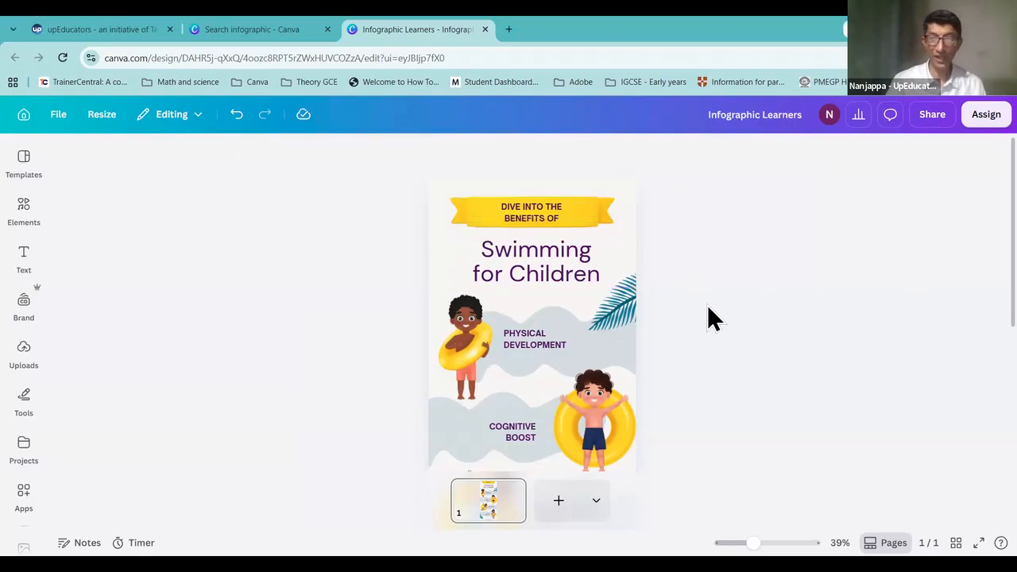
{"action": "left_click", "coordinate": [546, 214]}
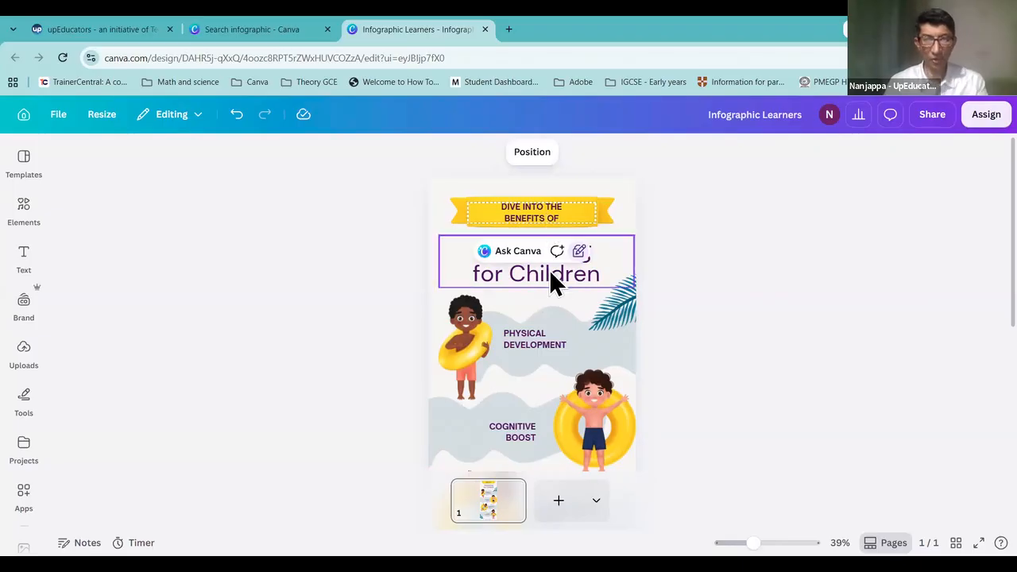
Step: Try selecting the DIVE INTO THE BENEFITS OF banner text for editing
{"action": "left_click", "coordinate": [545, 218]}
{"action": "key", "text": "ctrl+a"}
{"action": "left_click", "coordinate": [878, 216]}
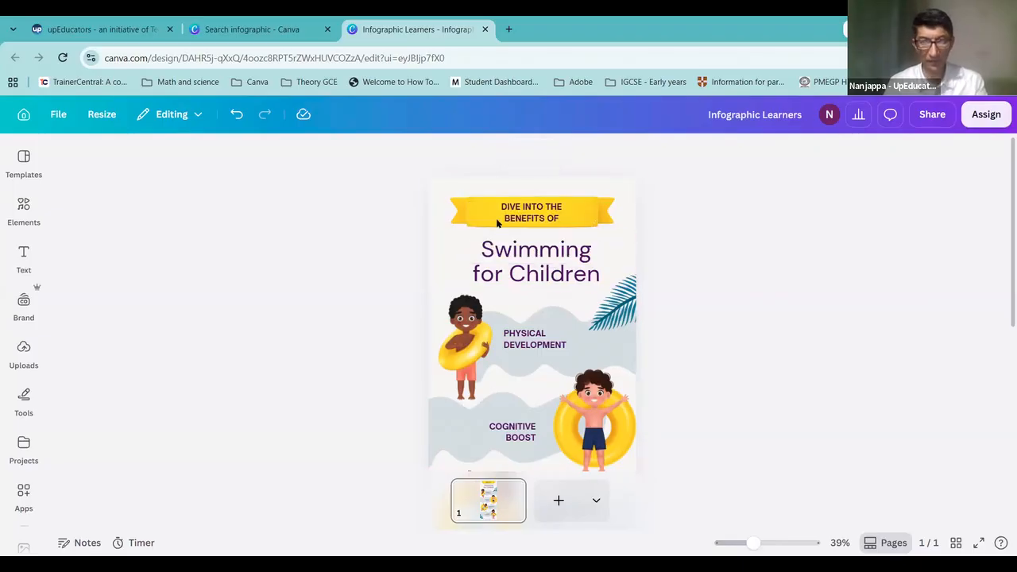
{"action": "left_click", "coordinate": [527, 221]}
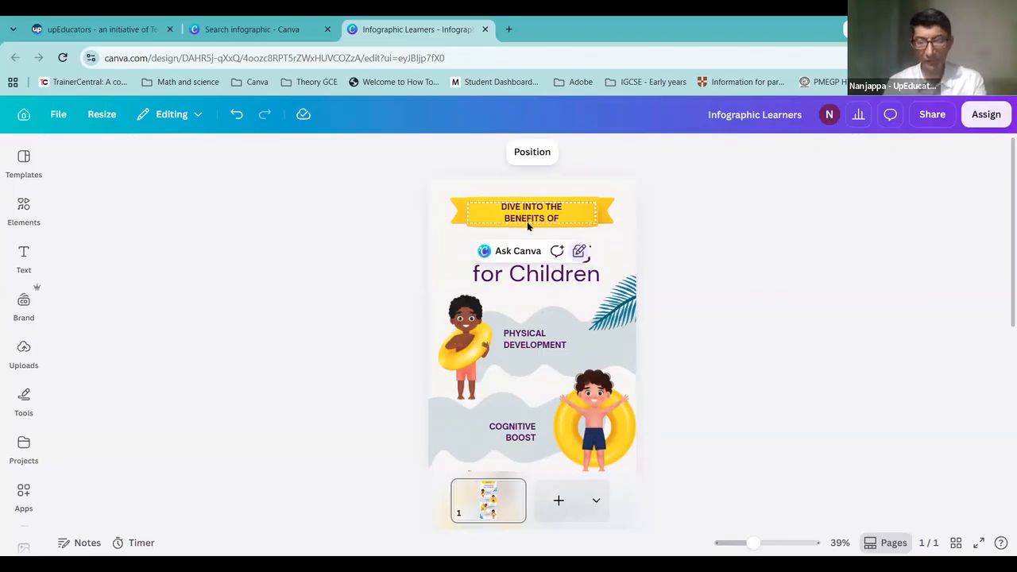
{"action": "double_click", "coordinate": [524, 227]}
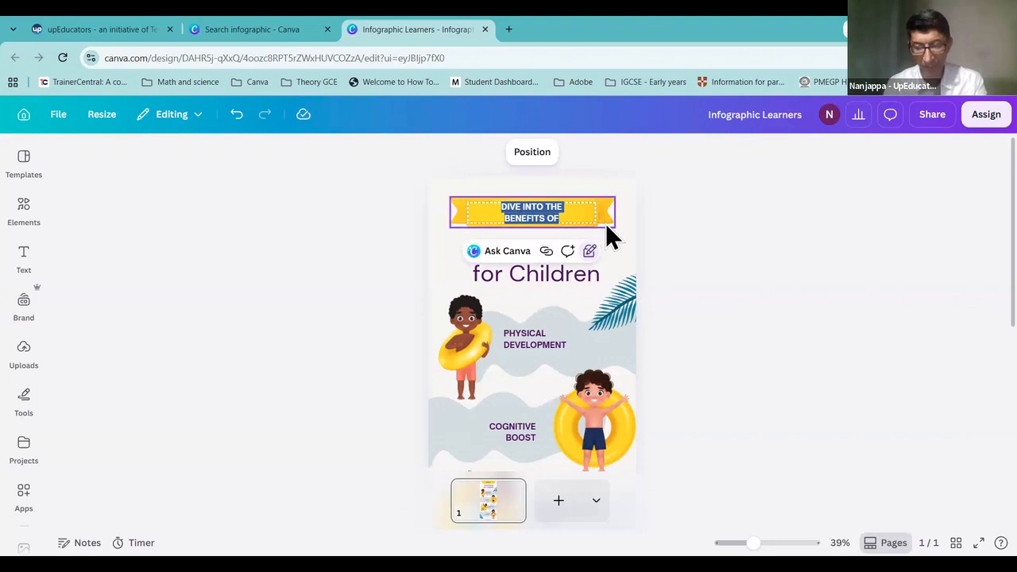
{"action": "left_click", "coordinate": [673, 251]}
{"action": "left_click", "coordinate": [576, 217]}
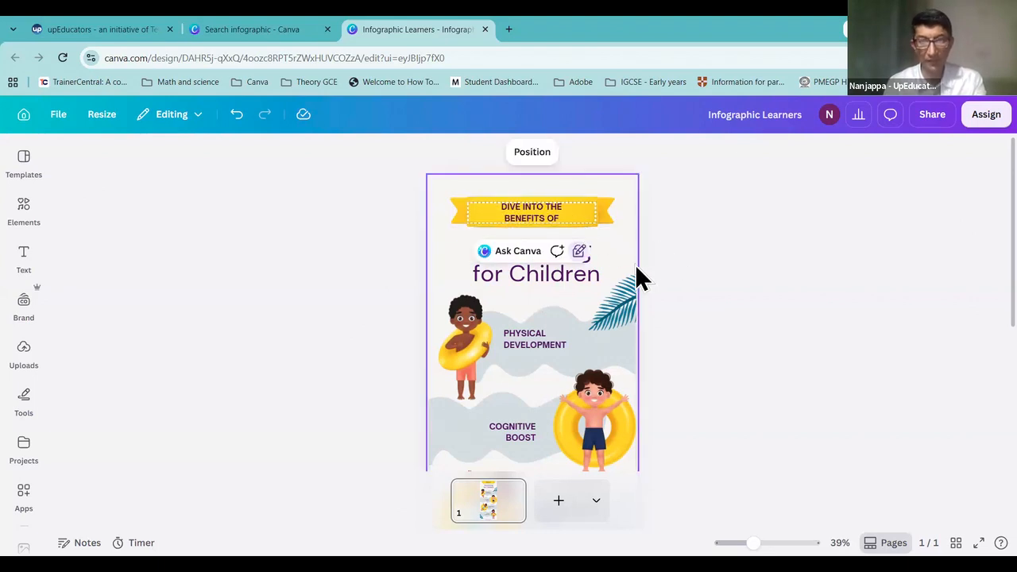
Step: Replace the title with 'Types of Learners' and narrow its box so it wraps onto two lines
{"action": "double_click", "coordinate": [559, 277]}
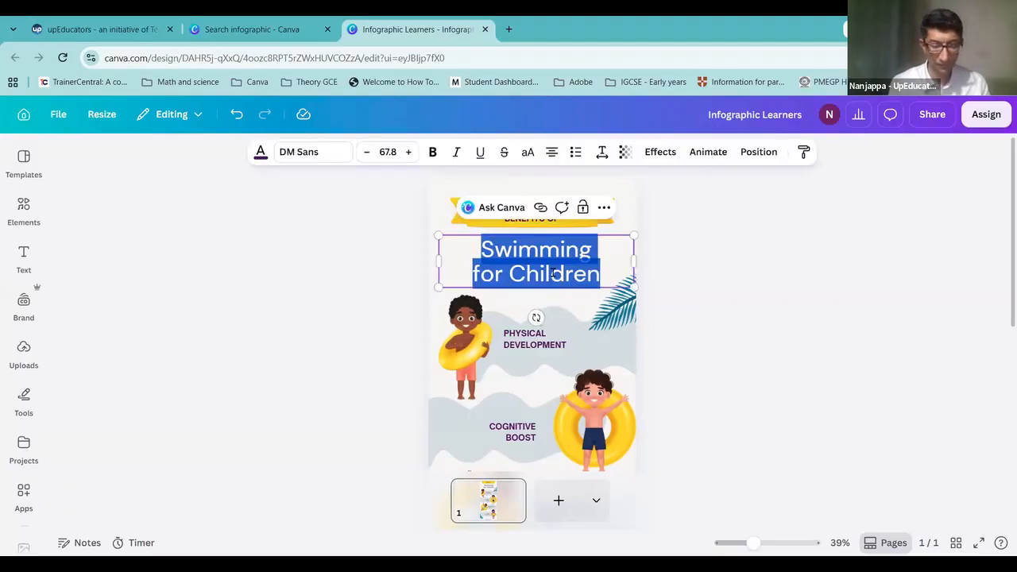
{"action": "type", "text": "Types "}
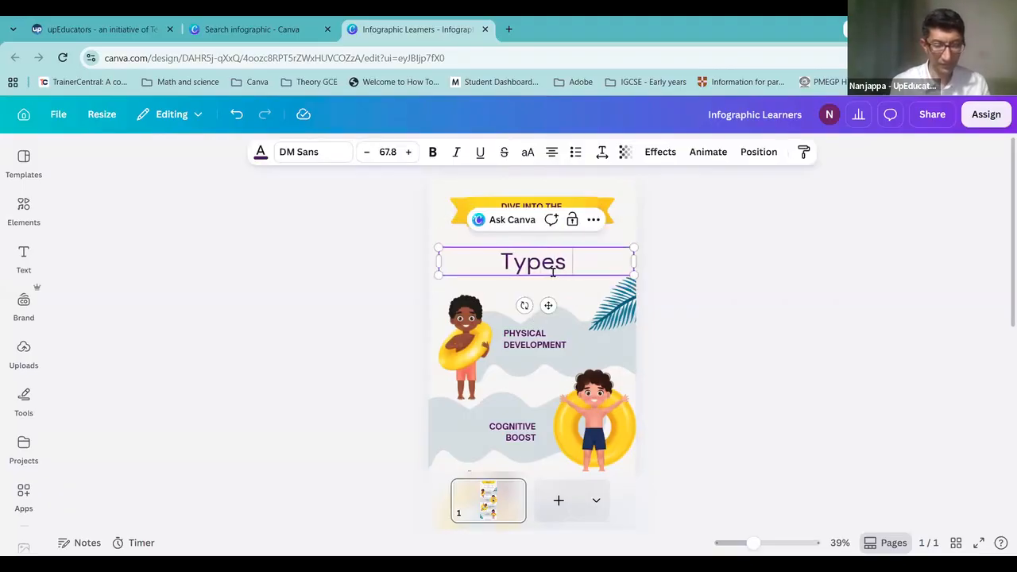
{"action": "type", "text": "of Learners"}
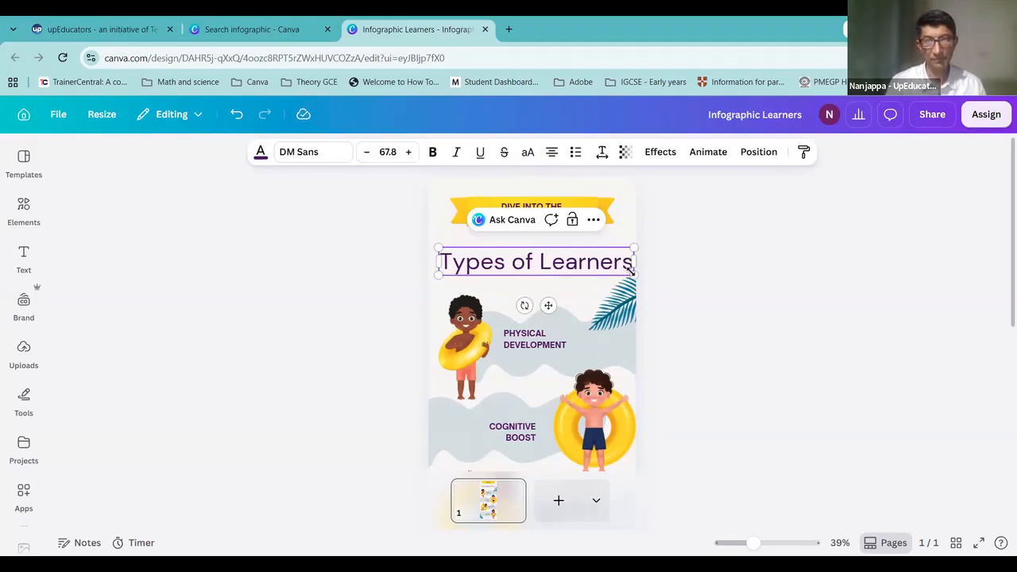
{"action": "left_click_drag", "start_coordinate": [645, 262], "coordinate": [622, 263]}
{"action": "left_click", "coordinate": [685, 267]}
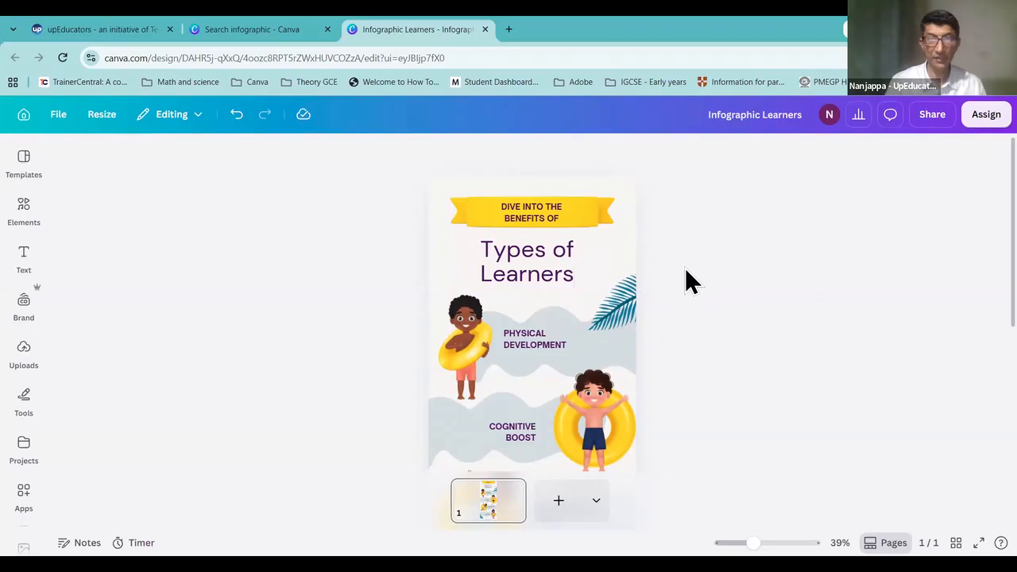
{"action": "left_click", "coordinate": [540, 266]}
{"action": "left_click_drag", "start_coordinate": [543, 266], "coordinate": [546, 267]}
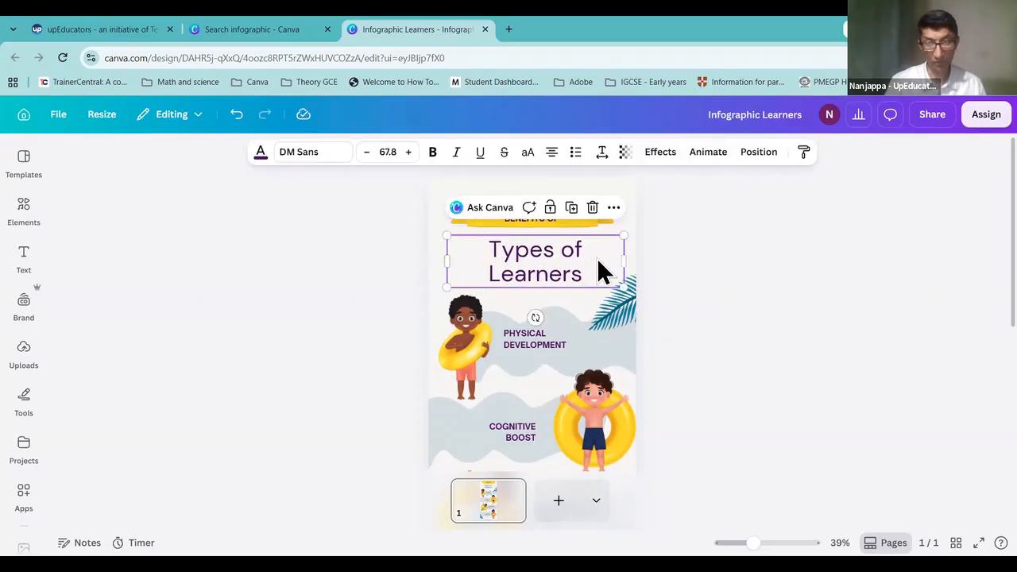
{"action": "left_click", "coordinate": [674, 255]}
{"action": "left_click", "coordinate": [558, 217]}
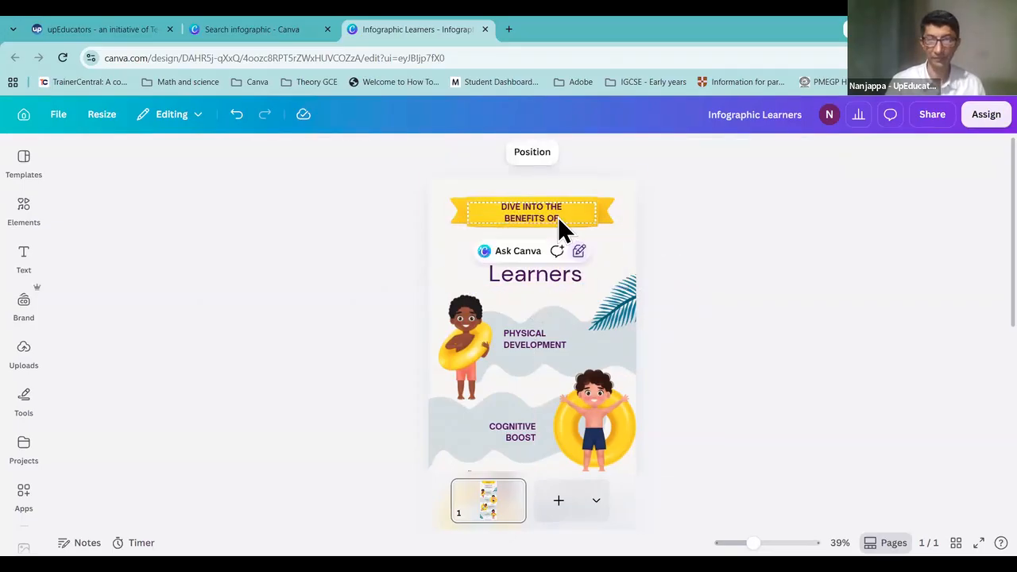
Step: Delete the yellow ribbon graphic by mistake, then undo to restore it
{"action": "left_click", "coordinate": [557, 200]}
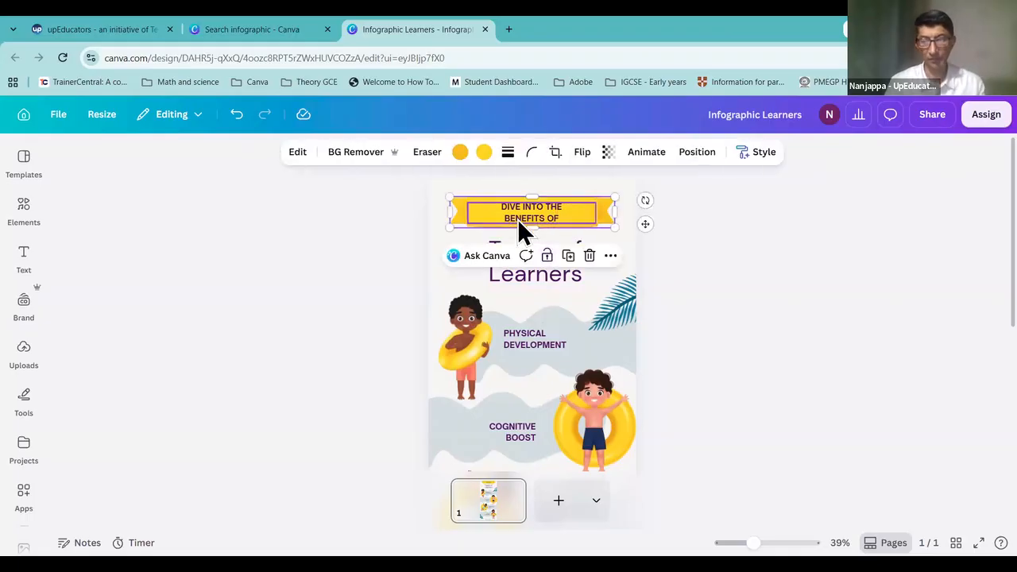
{"action": "key", "text": "Delete"}
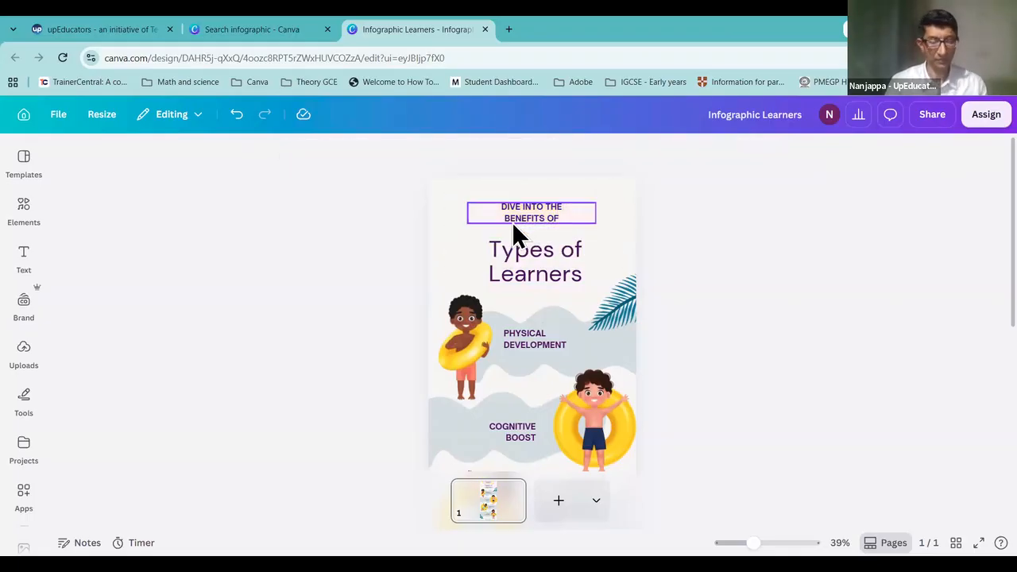
{"action": "key", "text": "ctrl+z"}
Step: Delete the DIVE INTO THE BENEFITS OF wording from the ribbon
{"action": "left_click", "coordinate": [532, 217]}
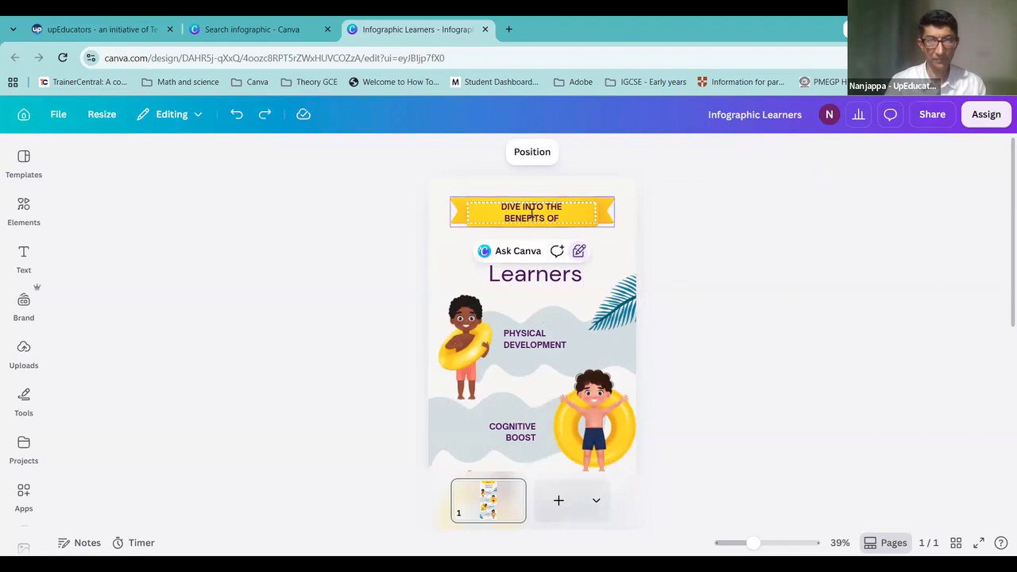
{"action": "double_click", "coordinate": [532, 216]}
{"action": "key", "text": "Delete"}
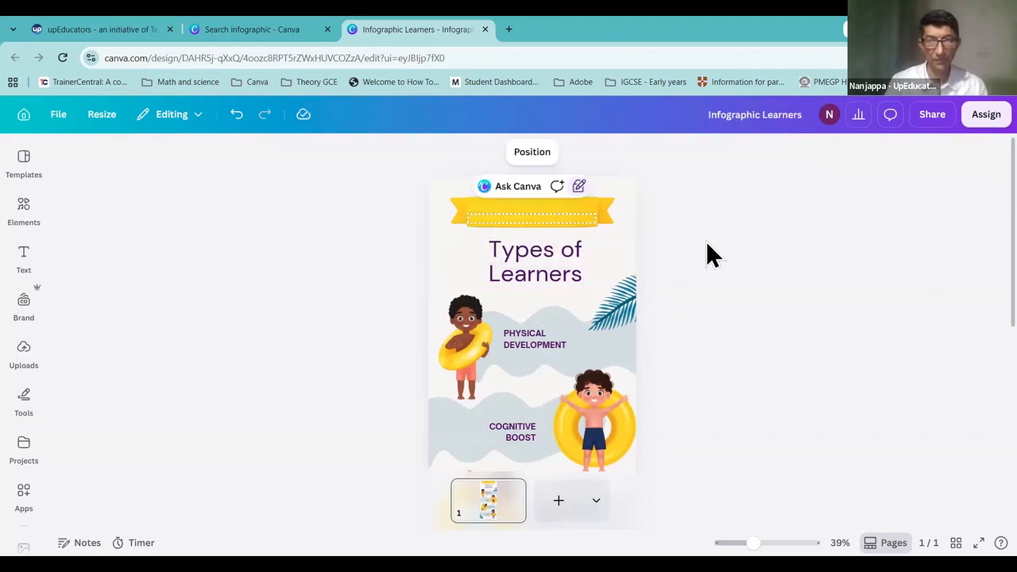
{"action": "left_click", "coordinate": [534, 267]}
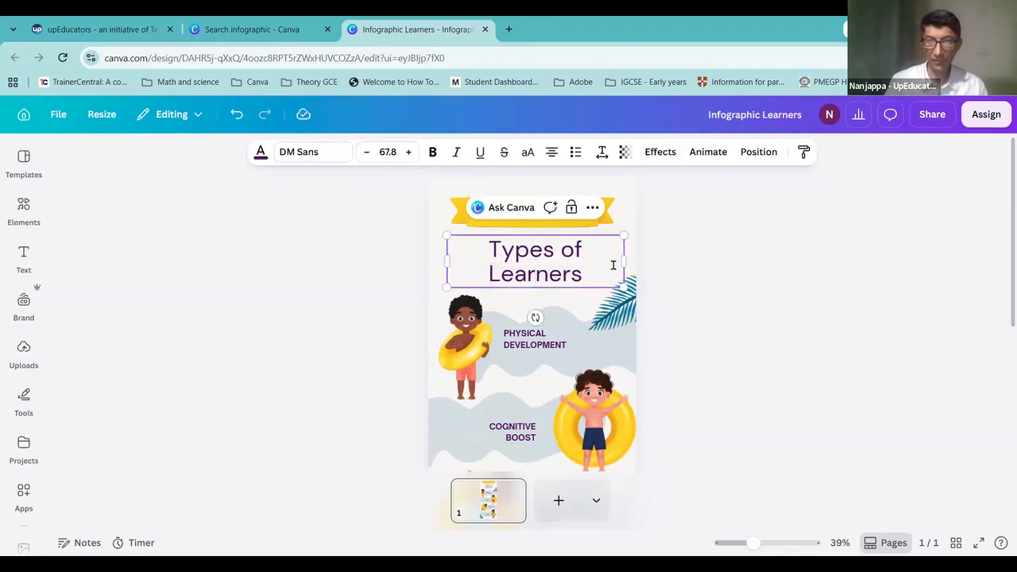
{"action": "left_click_drag", "start_coordinate": [607, 274], "coordinate": [469, 236]}
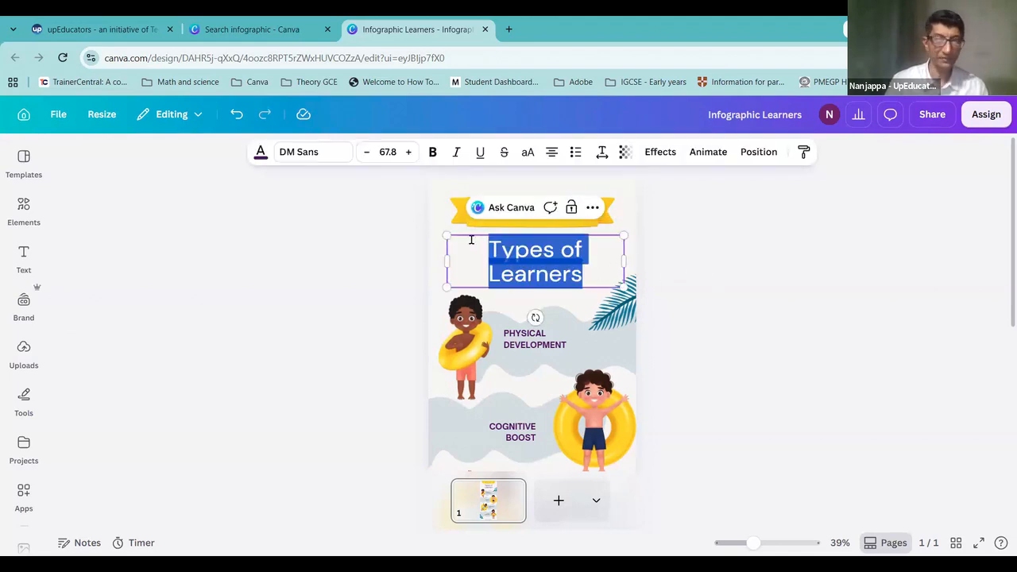
{"action": "left_click", "coordinate": [764, 254]}
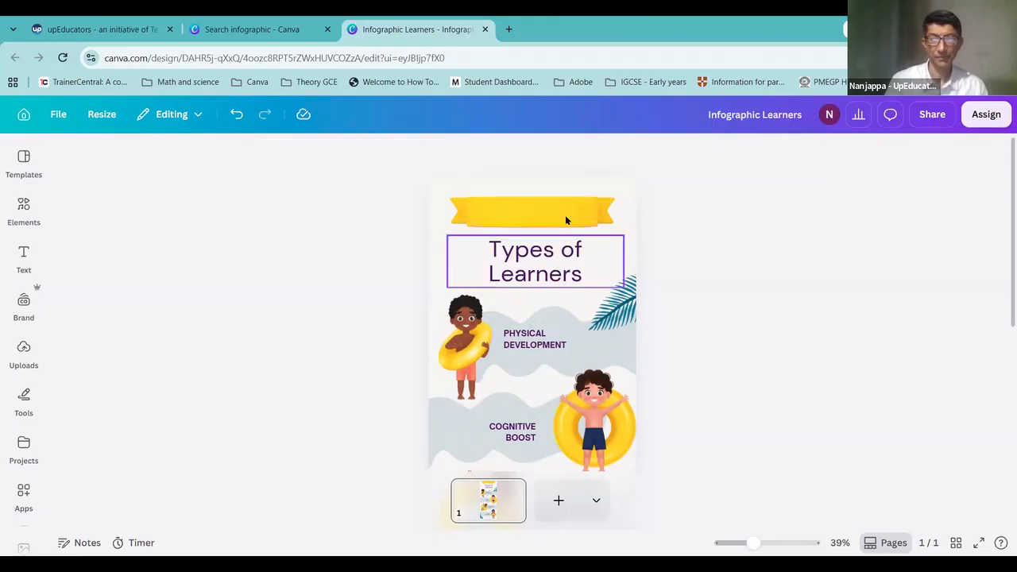
{"action": "left_click", "coordinate": [591, 272]}
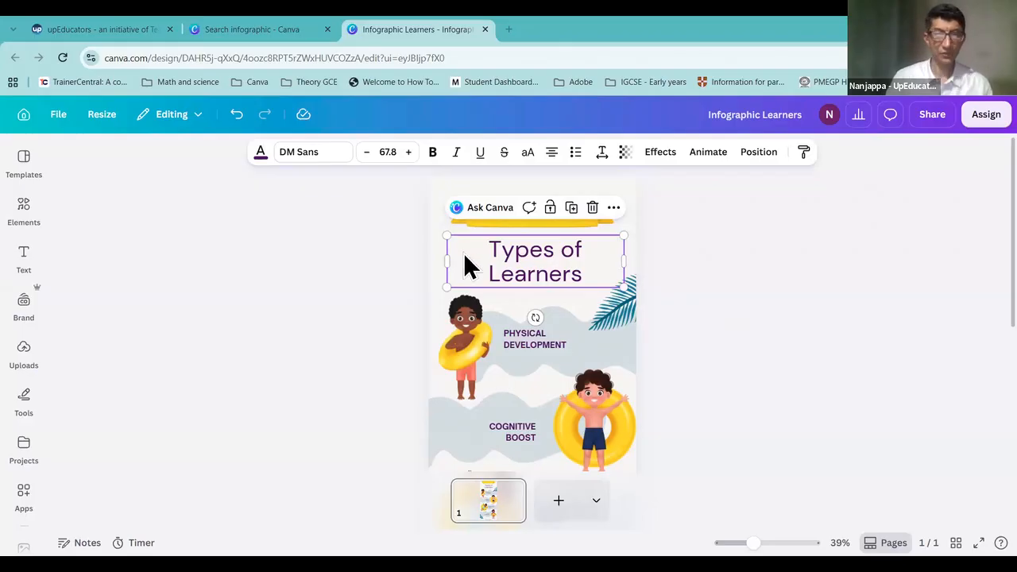
{"action": "left_click_drag", "start_coordinate": [524, 288], "coordinate": [522, 275]}
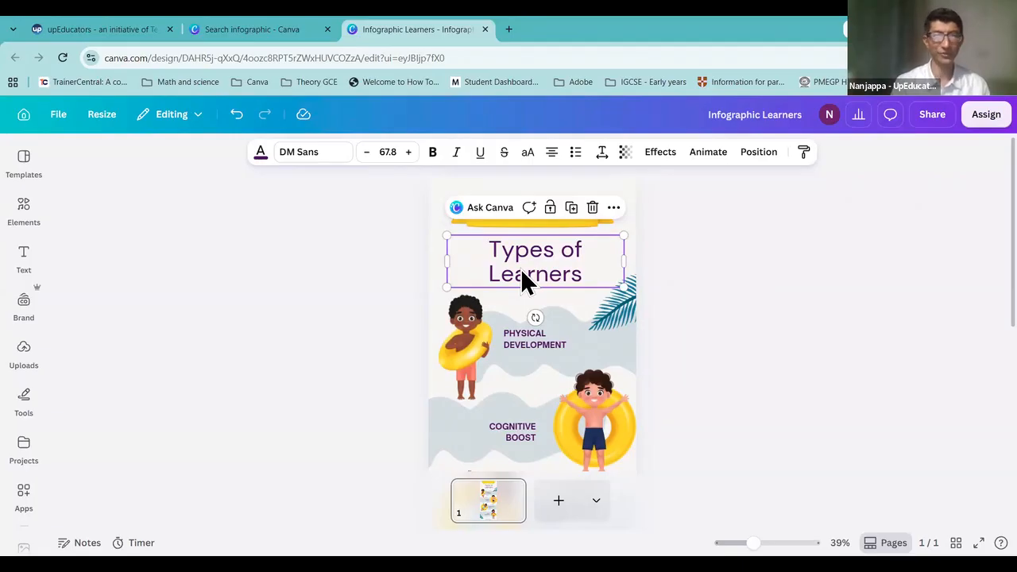
Step: Replace the PHYSICAL DEVELOPMENT label with AUDITORY LEARNERS and nudge it slightly higher
{"action": "double_click", "coordinate": [552, 343]}
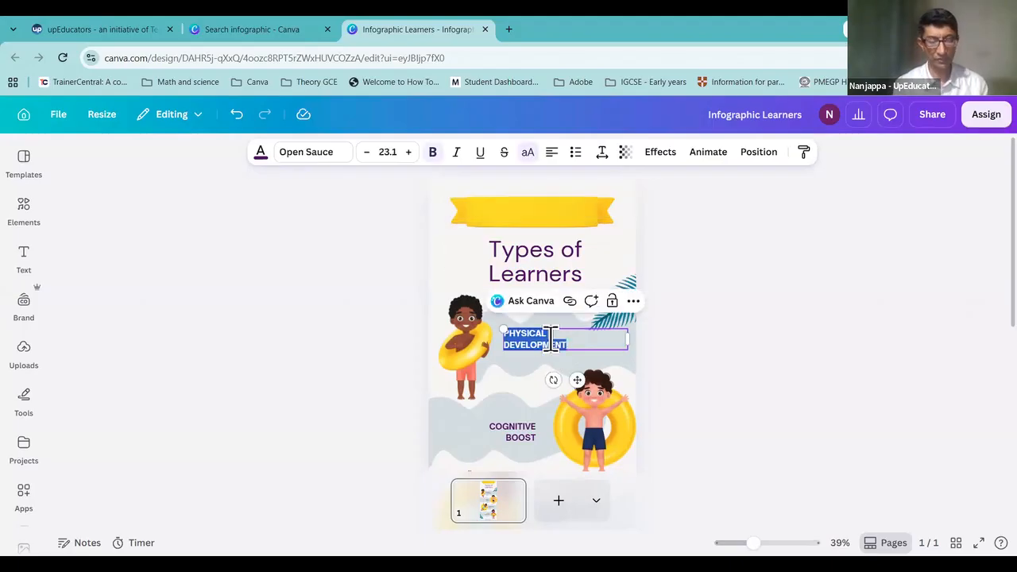
{"action": "type", "text": "AUDITORY LEARNERS"}
{"action": "left_click", "coordinate": [775, 346]}
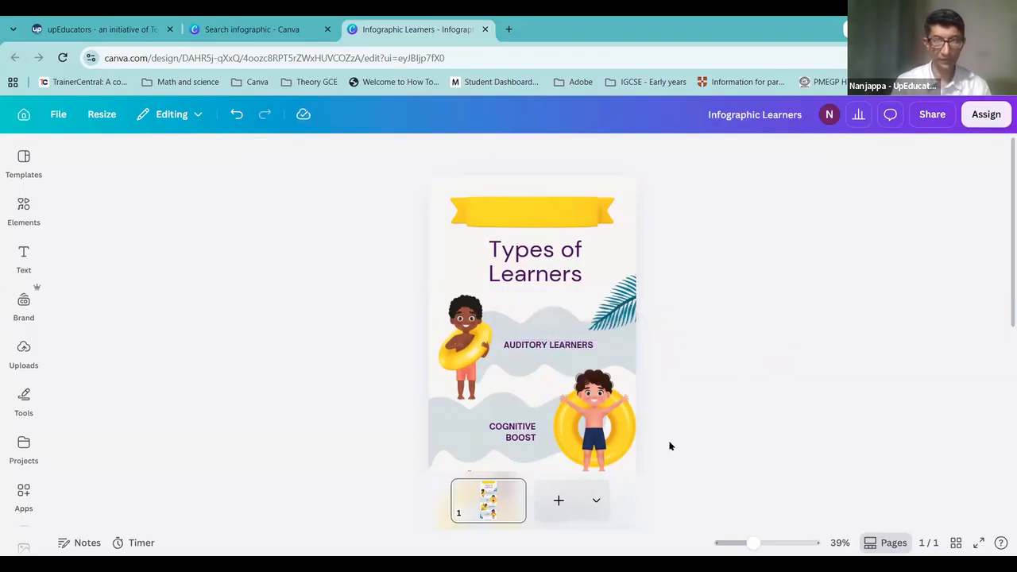
{"action": "left_click_drag", "start_coordinate": [754, 543], "coordinate": [764, 544]}
{"action": "left_click", "coordinate": [558, 348]}
{"action": "left_click_drag", "start_coordinate": [554, 338], "coordinate": [555, 327]}
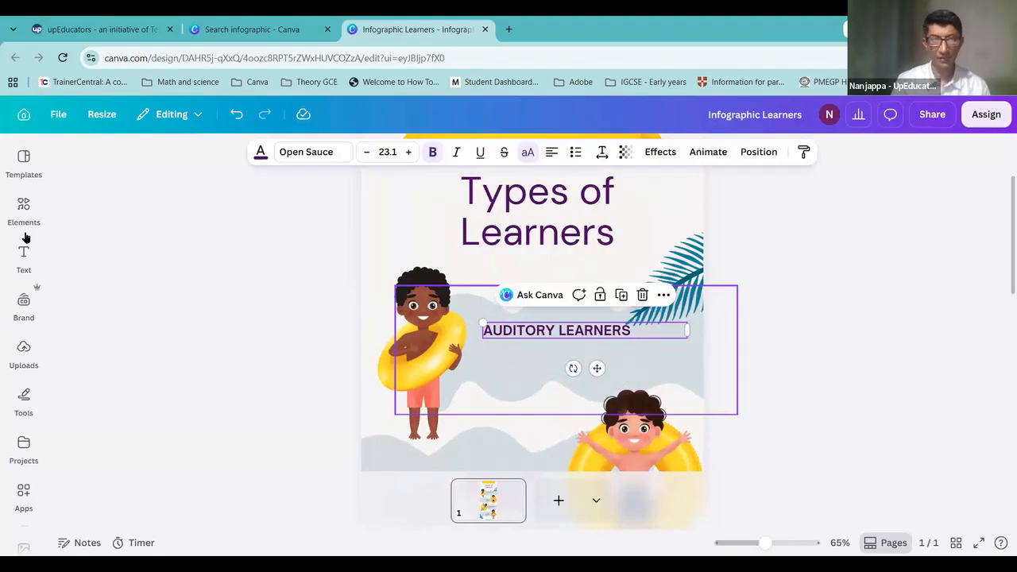
Step: Add a subheading below AUDITORY LEARNERS that reads 'Learns by listening'
{"action": "left_click", "coordinate": [24, 259]}
{"action": "left_click_drag", "start_coordinate": [167, 425], "coordinate": [692, 397]}
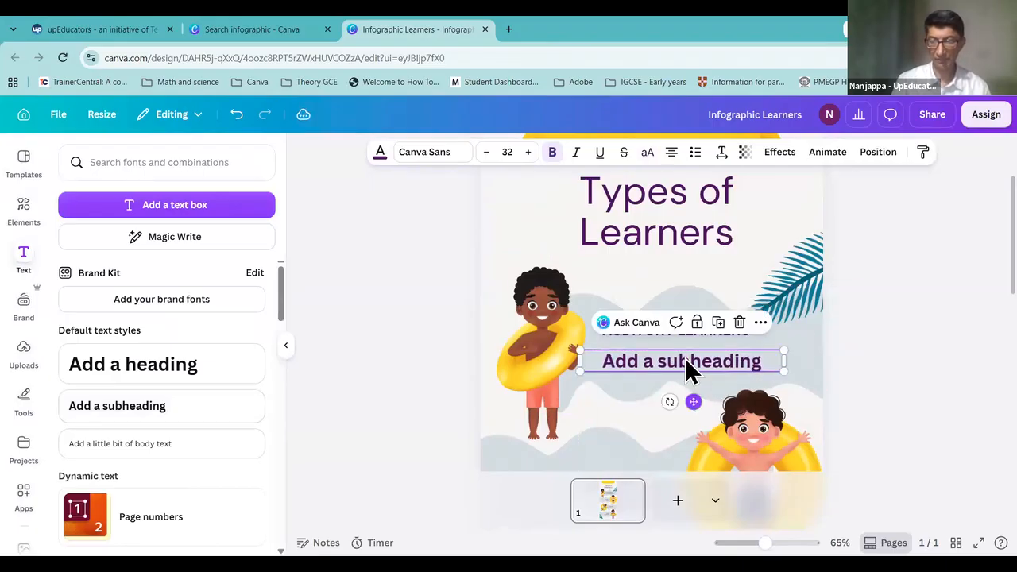
{"action": "double_click", "coordinate": [749, 366]}
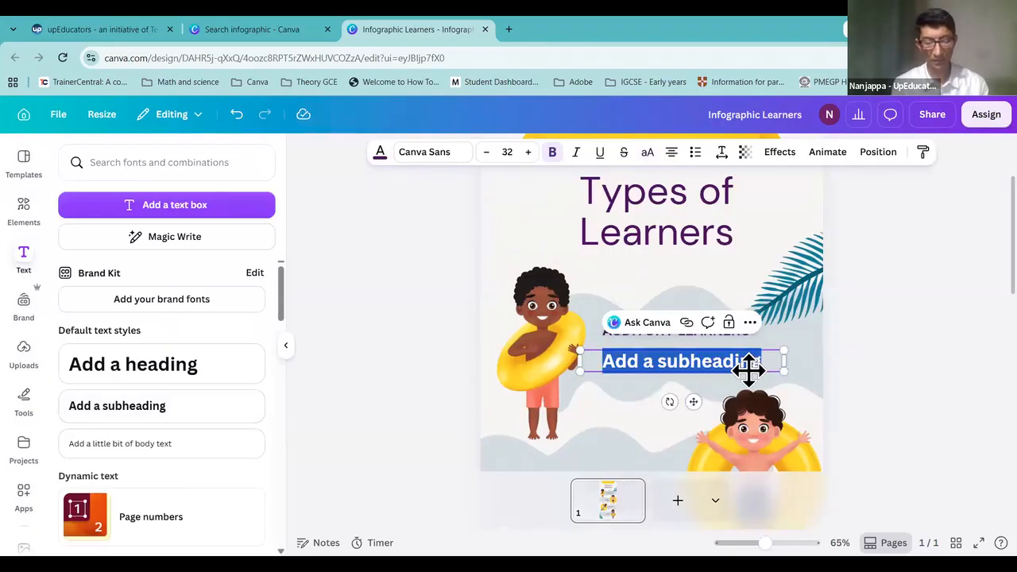
{"action": "type", "text": "Learns"}
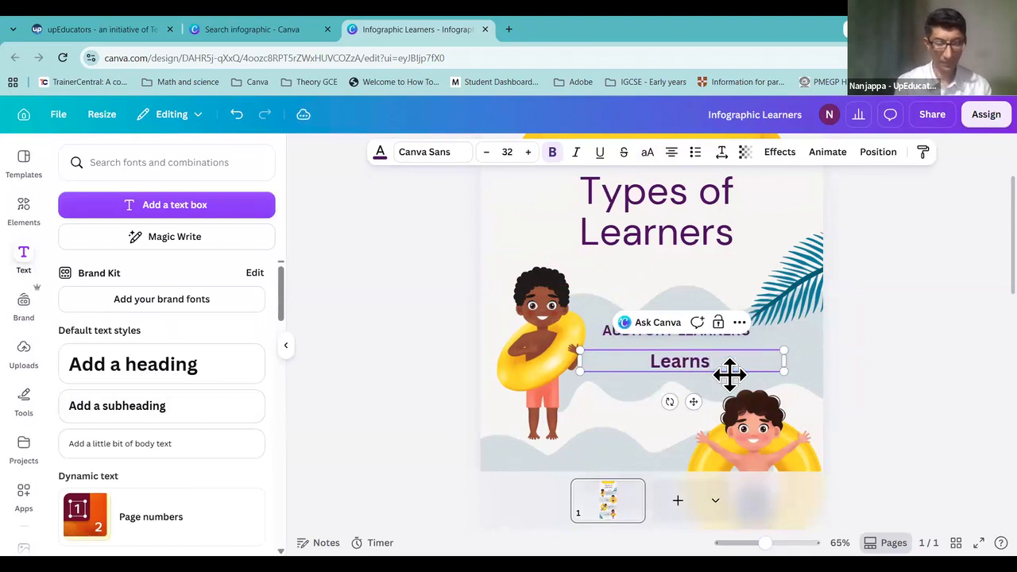
{"action": "type", "text": " by listening"}
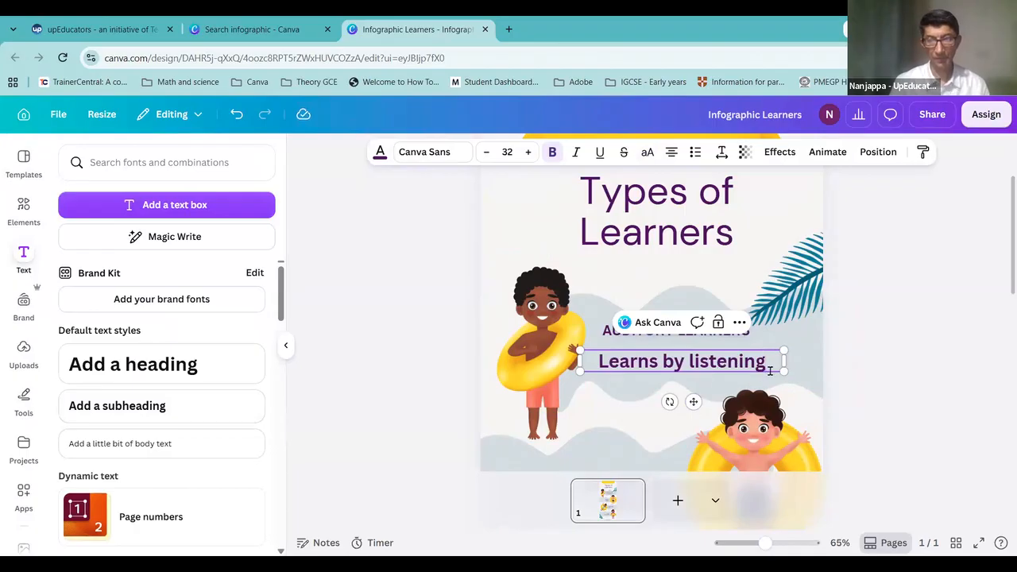
Step: Shrink 'Learns by listening' to font size 20 and align it under the heading
{"action": "left_click_drag", "start_coordinate": [768, 362], "coordinate": [600, 362]}
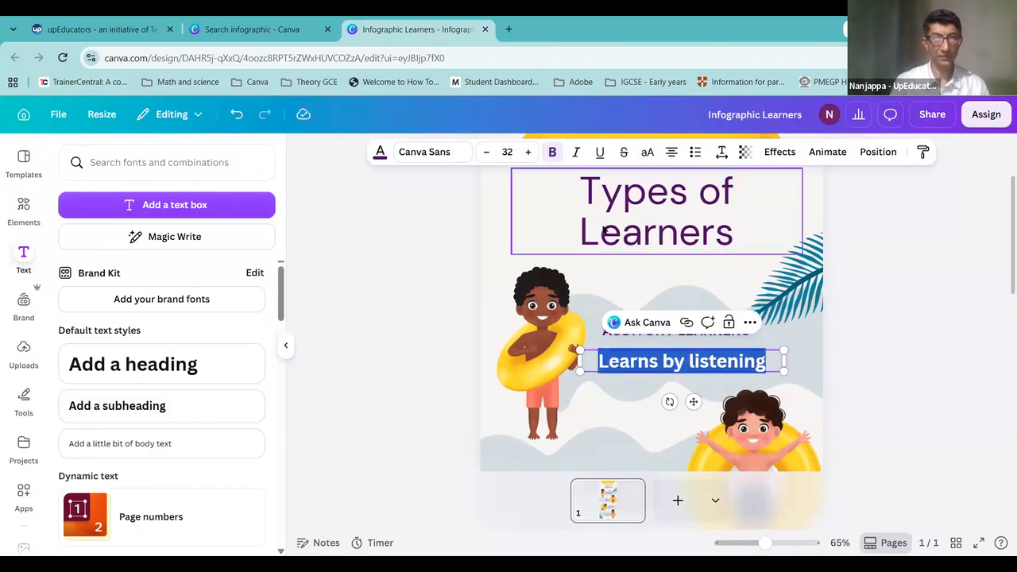
{"action": "left_click", "coordinate": [488, 152]}
{"action": "left_click", "coordinate": [488, 153]}
{"action": "left_click", "coordinate": [488, 153]}
{"action": "left_click", "coordinate": [487, 152]}
{"action": "left_click", "coordinate": [488, 153]}
{"action": "left_click", "coordinate": [488, 153]}
{"action": "left_click", "coordinate": [488, 152]}
{"action": "left_click", "coordinate": [489, 152]}
{"action": "left_click", "coordinate": [489, 153]}
{"action": "left_click", "coordinate": [489, 153]}
{"action": "left_click", "coordinate": [489, 153]}
{"action": "left_click", "coordinate": [489, 152]}
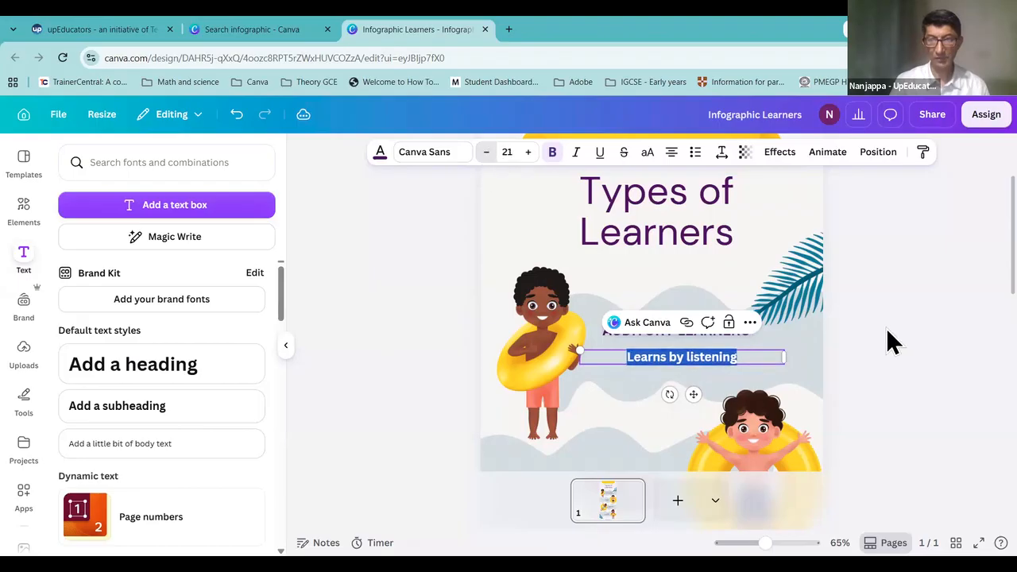
{"action": "left_click", "coordinate": [895, 340]}
{"action": "left_click_drag", "start_coordinate": [695, 357], "coordinate": [674, 355]}
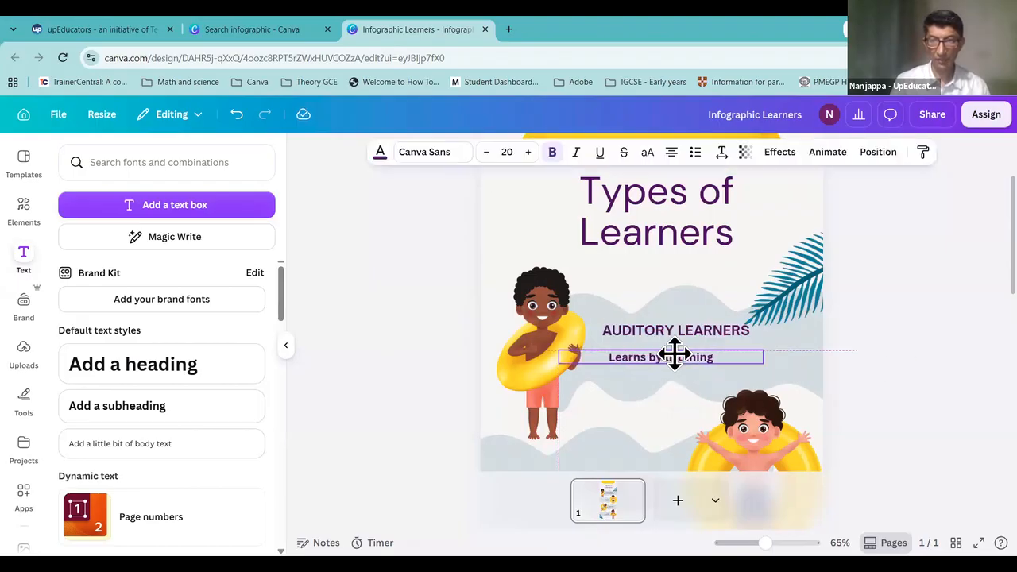
{"action": "left_click", "coordinate": [943, 340]}
{"action": "left_click", "coordinate": [729, 331]}
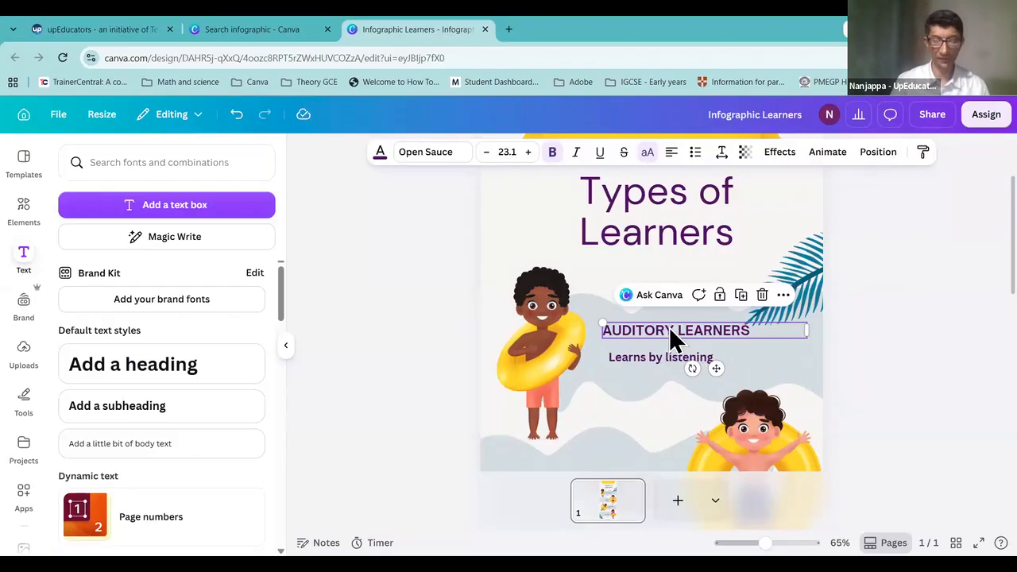
{"action": "left_click_drag", "start_coordinate": [646, 358], "coordinate": [644, 357]}
{"action": "left_click", "coordinate": [924, 332]}
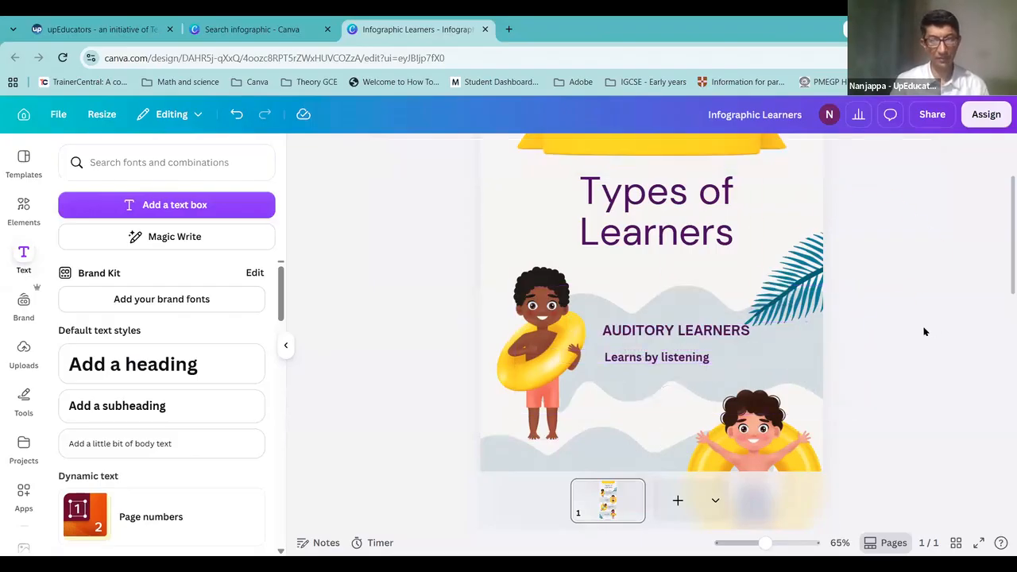
Step: Delete the boy holding the yellow float beside the AUDITORY LEARNERS heading
{"action": "left_click", "coordinate": [560, 330]}
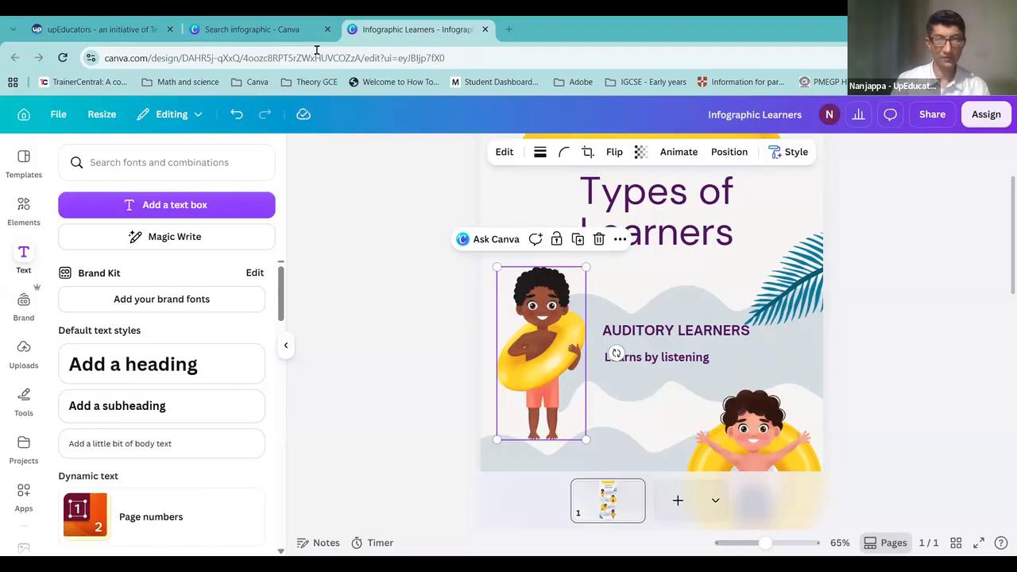
{"action": "left_click", "coordinate": [555, 359]}
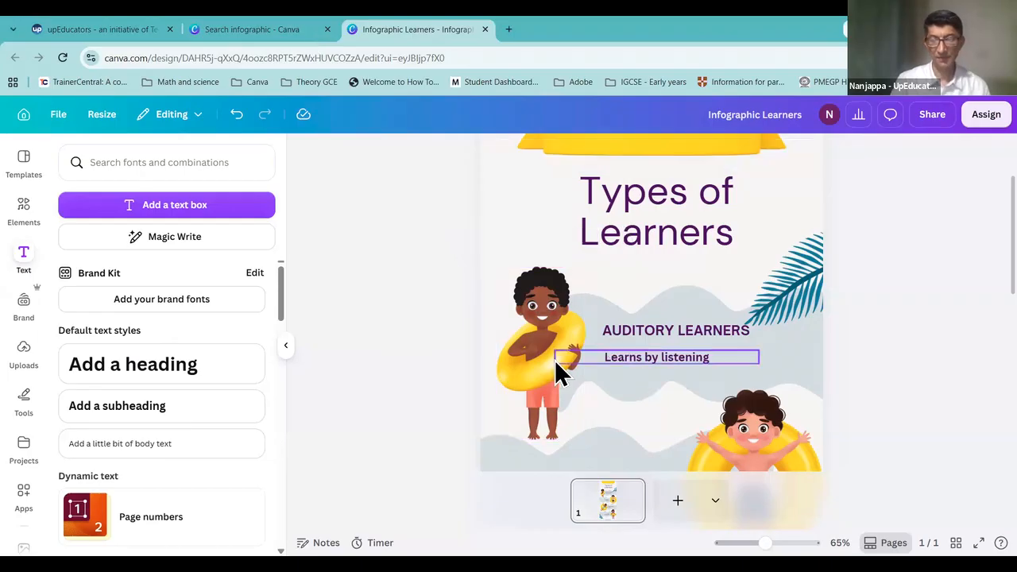
{"action": "left_click", "coordinate": [539, 315]}
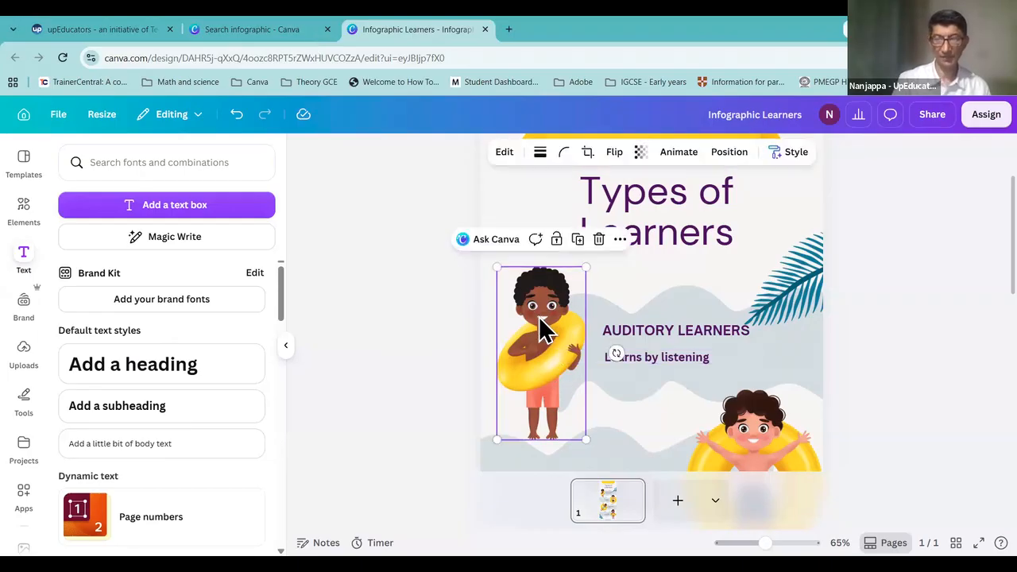
{"action": "key", "text": "Delete"}
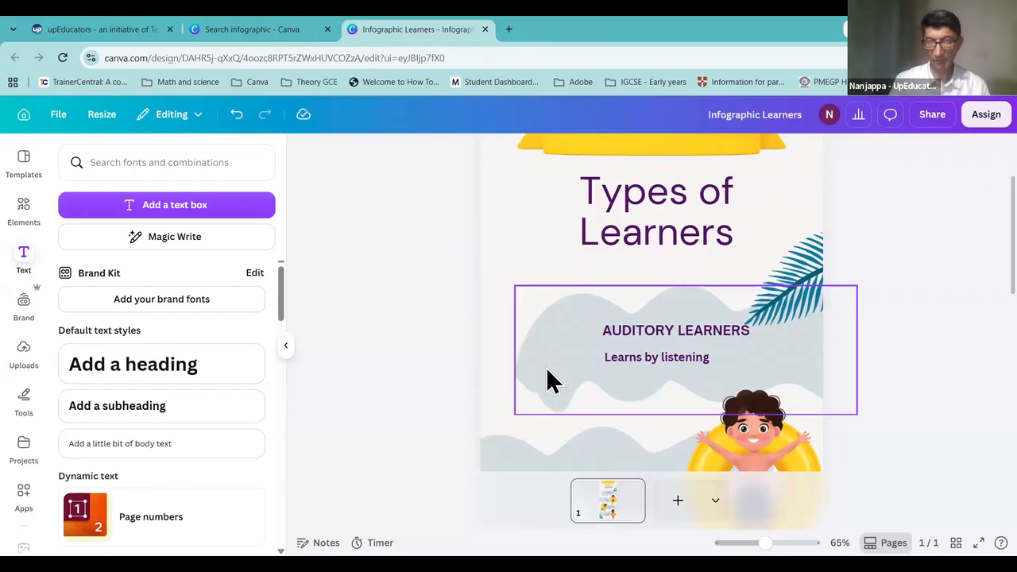
{"action": "key", "text": "ctrl+z"}
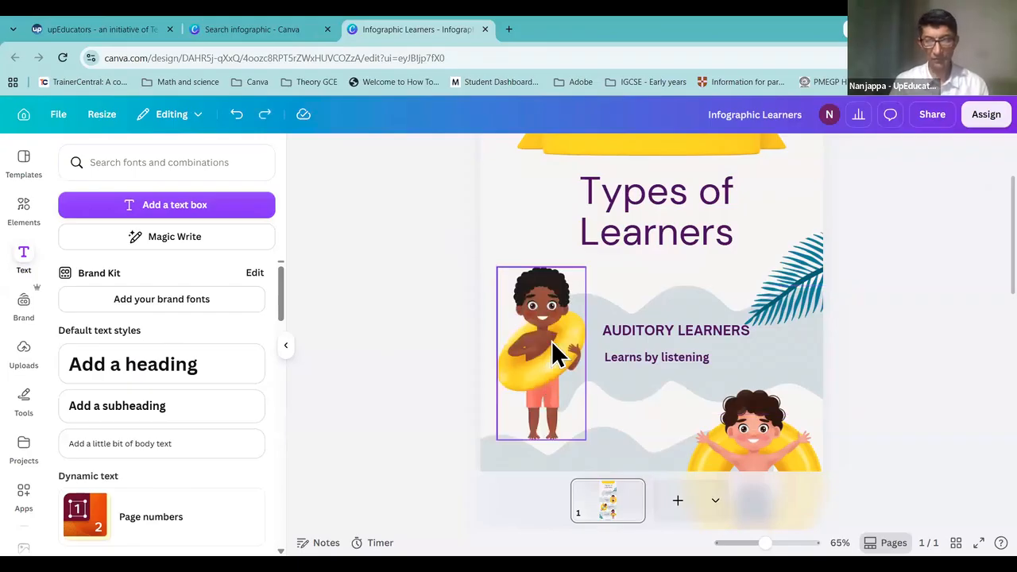
{"action": "left_click", "coordinate": [556, 353]}
{"action": "key", "text": "Delete"}
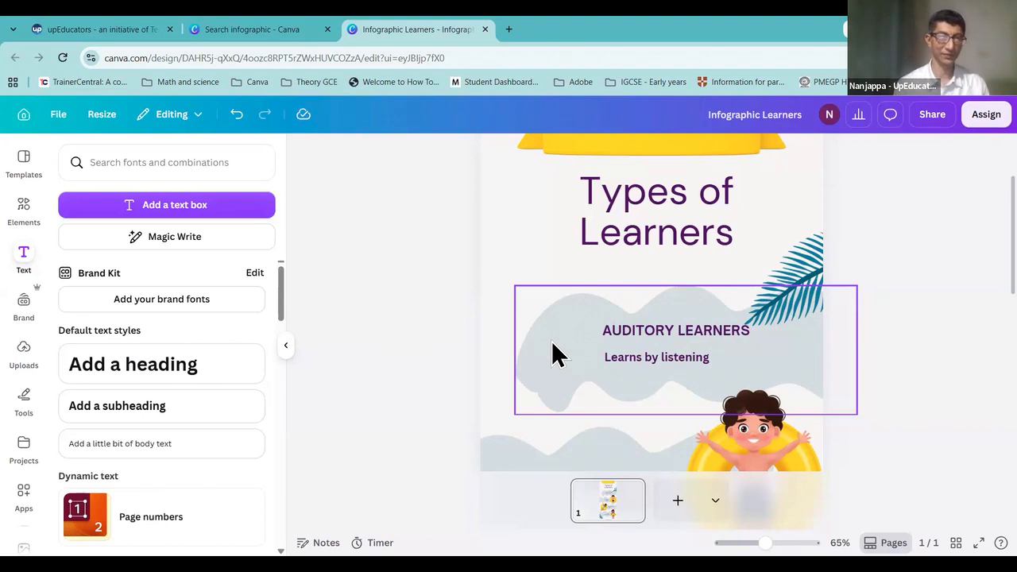
Step: Search the Elements library for 'Auditory lea' to find auditory graphics
{"action": "left_click", "coordinate": [26, 213]}
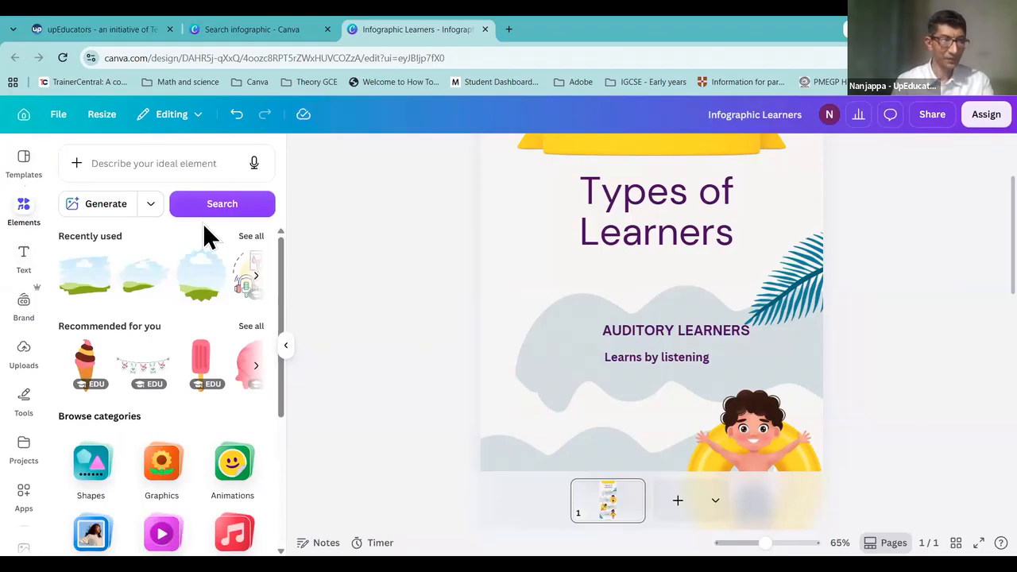
{"action": "left_click_drag", "start_coordinate": [24, 181], "coordinate": [35, 182]}
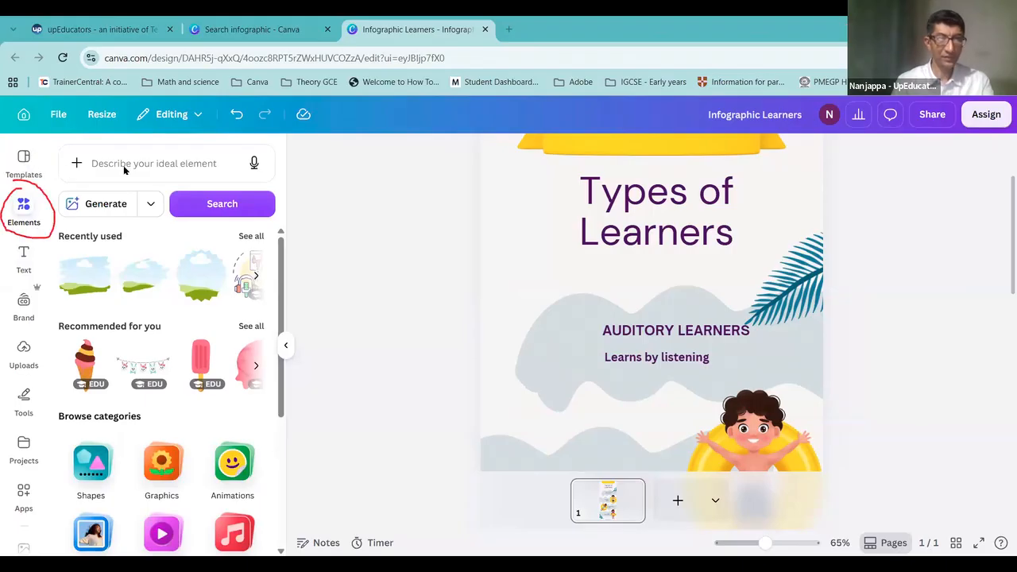
{"action": "left_click", "coordinate": [80, 164]}
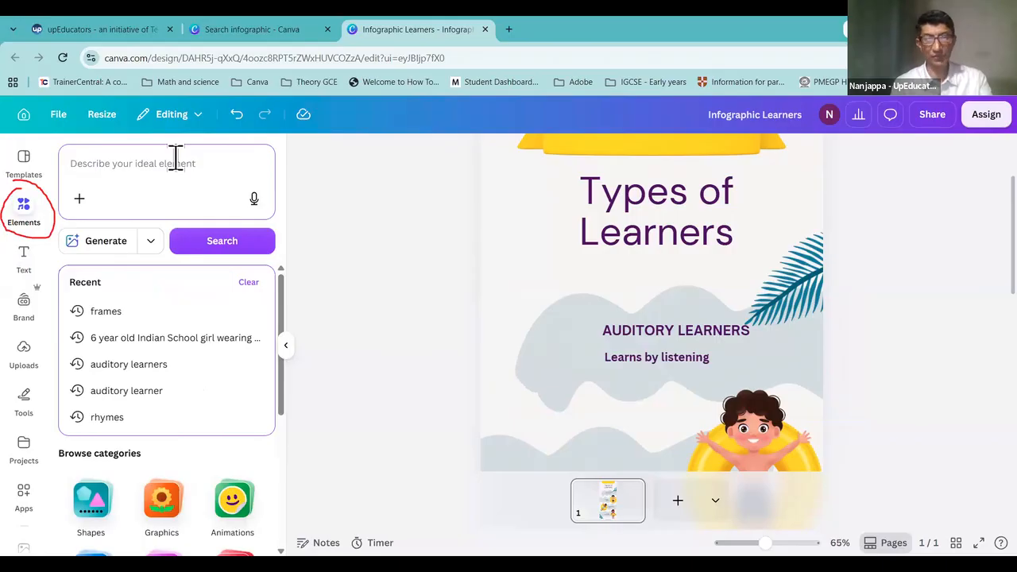
{"action": "type", "text": "A"}
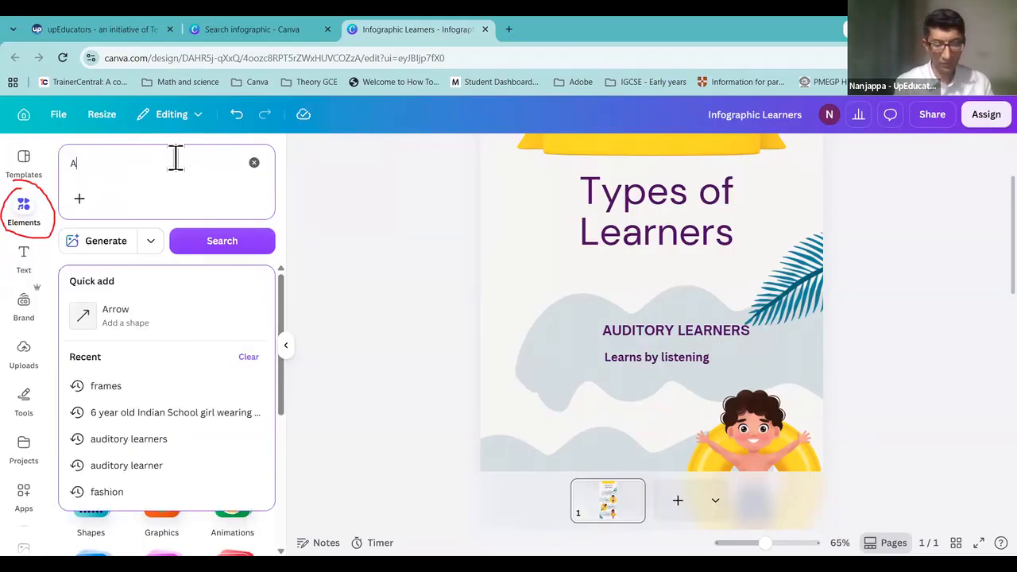
{"action": "type", "text": "uditory lea"}
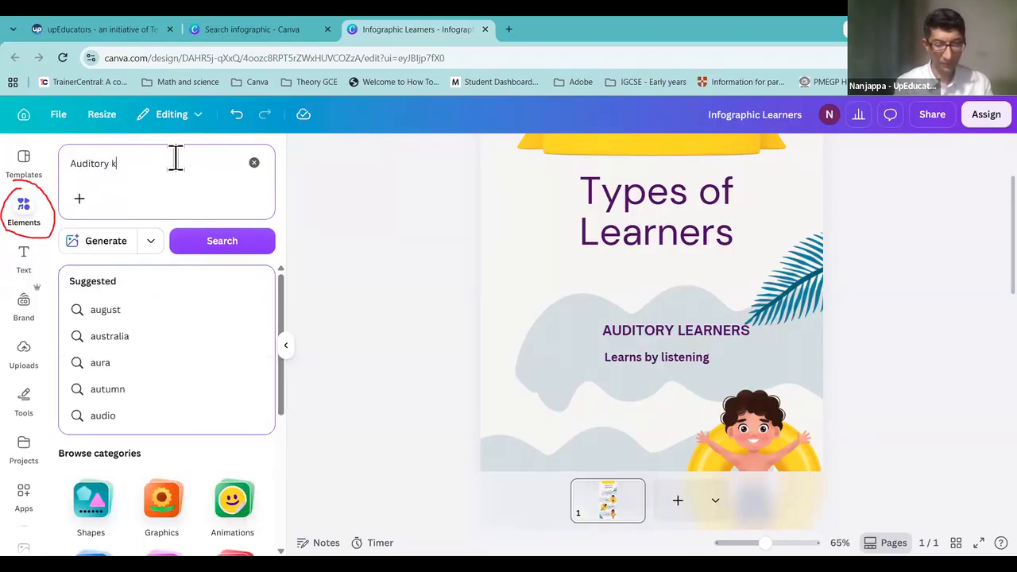
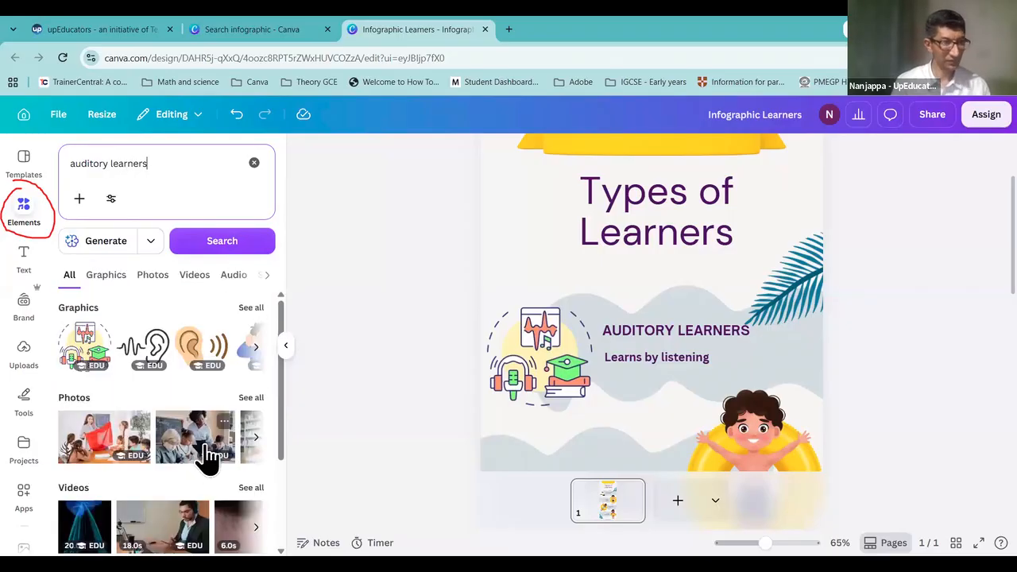
Step: Add the ear-and-waves graphic, then move and shrink it beside the AUDITORY LEARNERS heading
{"action": "left_click", "coordinate": [251, 309]}
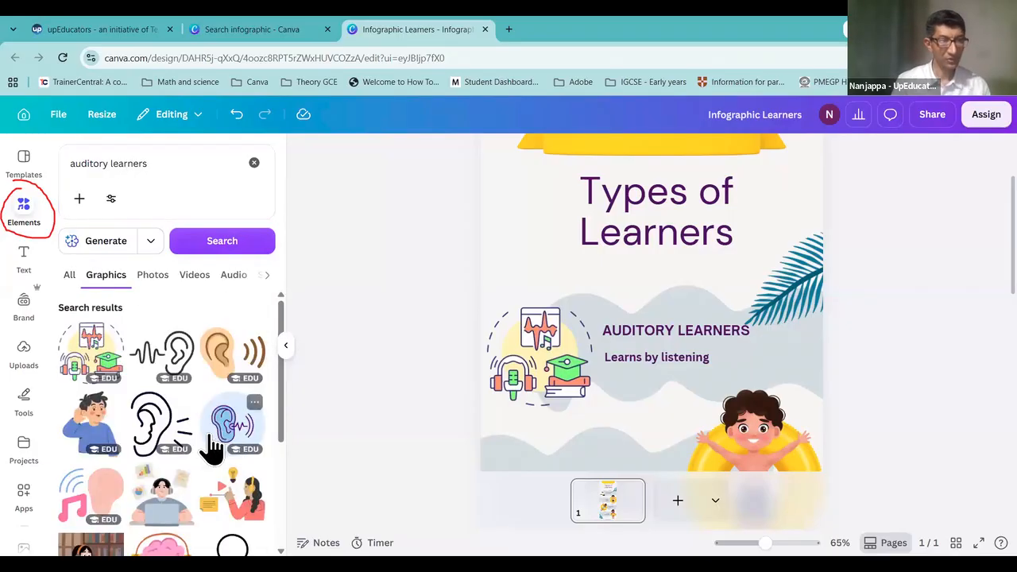
{"action": "left_click", "coordinate": [172, 360]}
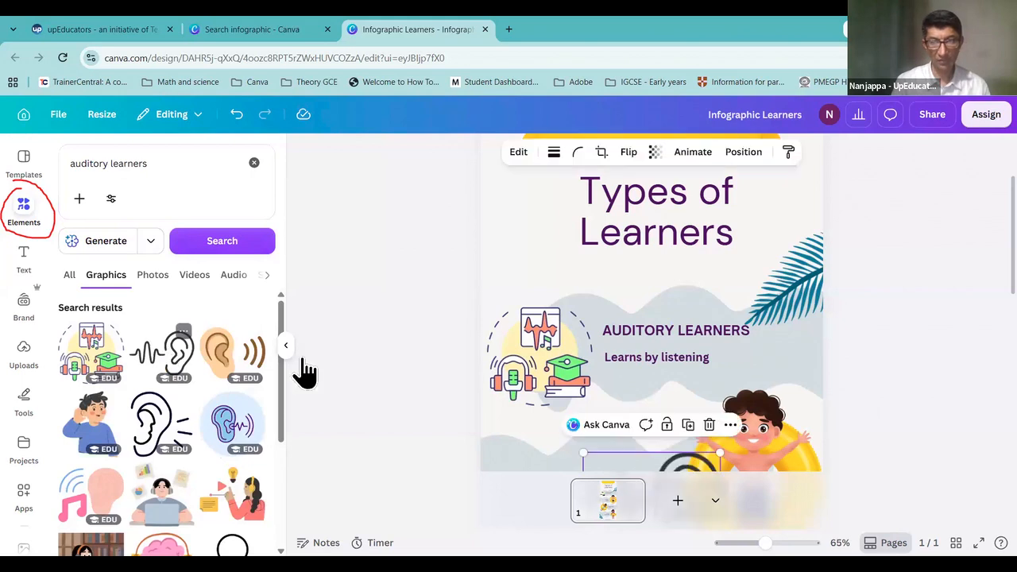
{"action": "scroll", "coordinate": [676, 357], "scroll_direction": "down", "scroll_amount": 2}
{"action": "left_click_drag", "start_coordinate": [646, 391], "coordinate": [590, 348]}
{"action": "left_click_drag", "start_coordinate": [524, 268], "coordinate": [578, 287]}
Step: Delete the ear-and-waves graphic from the page
{"action": "key", "text": "Delete"}
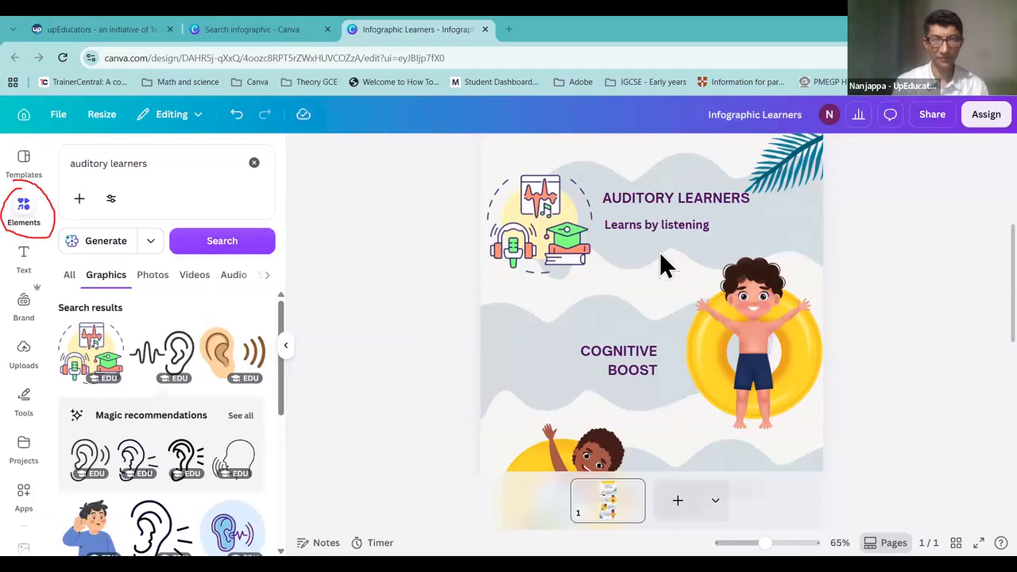
Step: Retype the COGNITIVE BOOST heading as 'VISUAL LEARNERS' and move it higher
{"action": "double_click", "coordinate": [630, 361]}
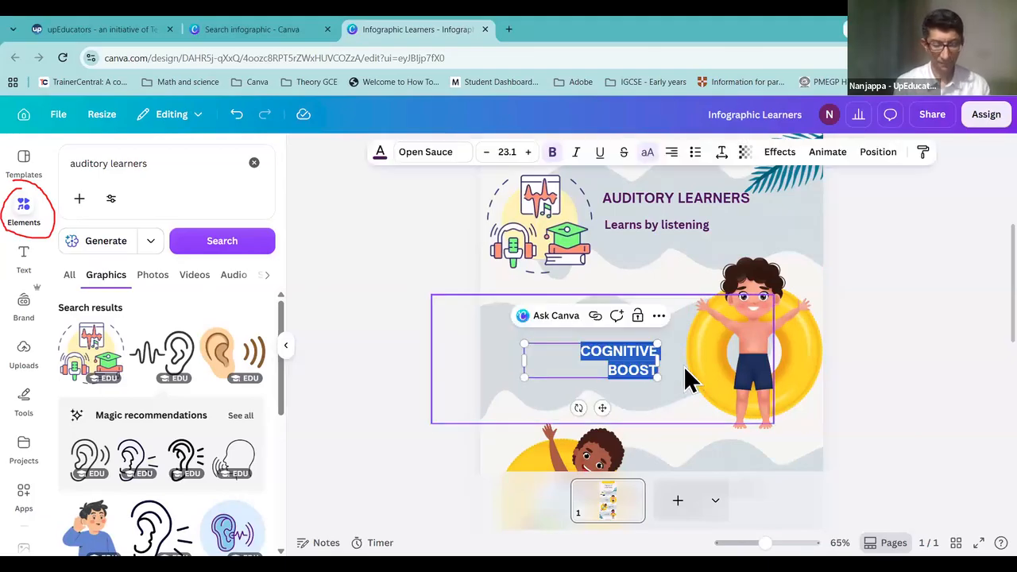
{"action": "type", "text": "VISUAL"}
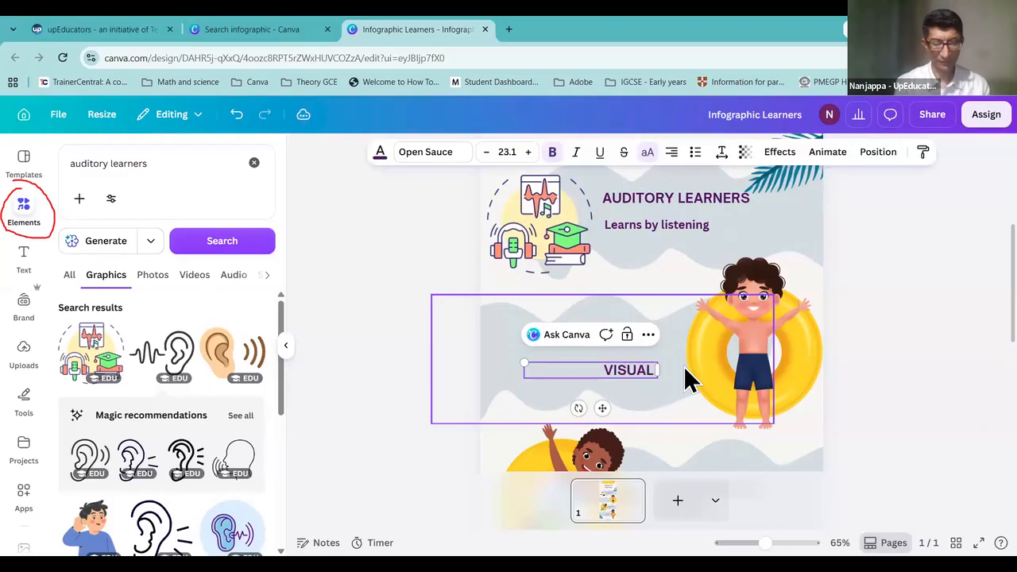
{"action": "type", "text": " LEARNERS"}
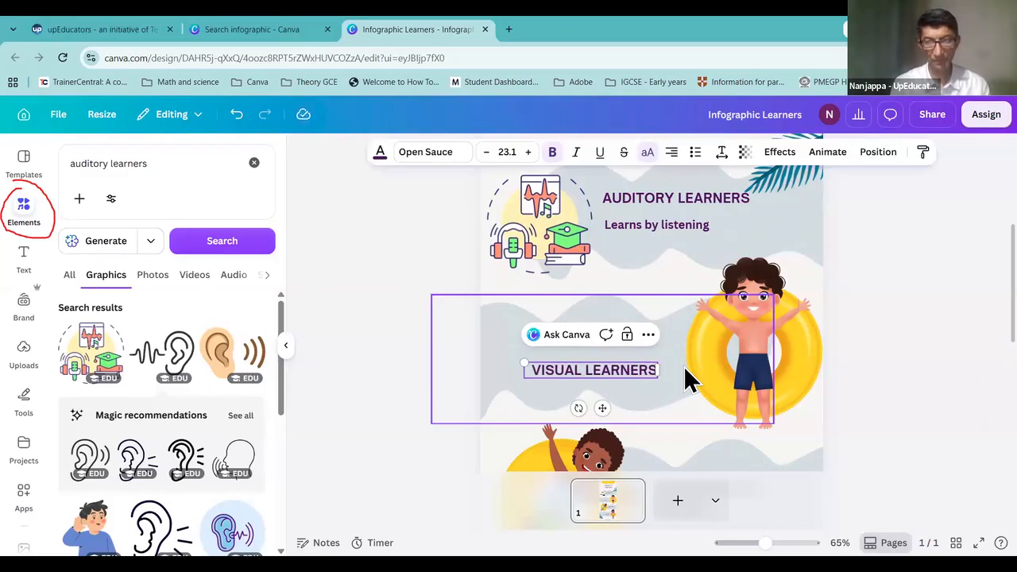
{"action": "left_click", "coordinate": [917, 390]}
{"action": "left_click", "coordinate": [612, 374]}
{"action": "left_click_drag", "start_coordinate": [613, 375], "coordinate": [624, 333]}
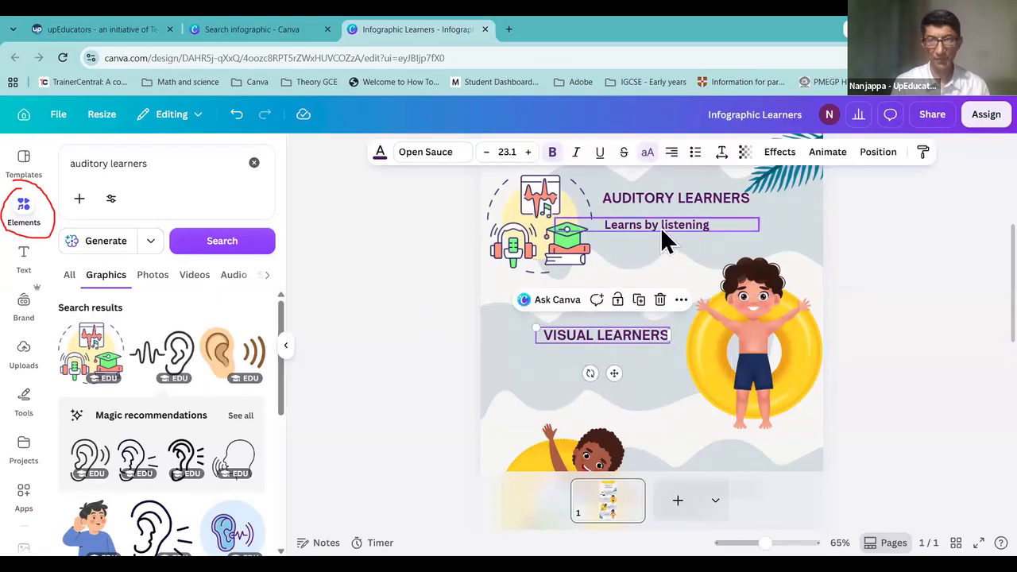
Step: Add a body text line reading 'Learns by watching' below the VISUAL LEARNERS heading
{"action": "left_click", "coordinate": [24, 266]}
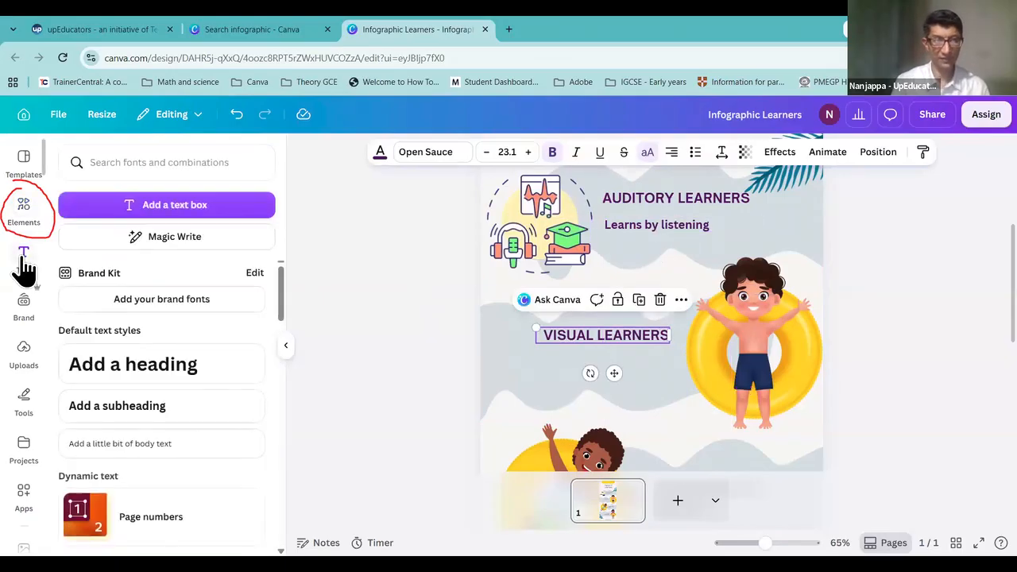
{"action": "left_click", "coordinate": [137, 443]}
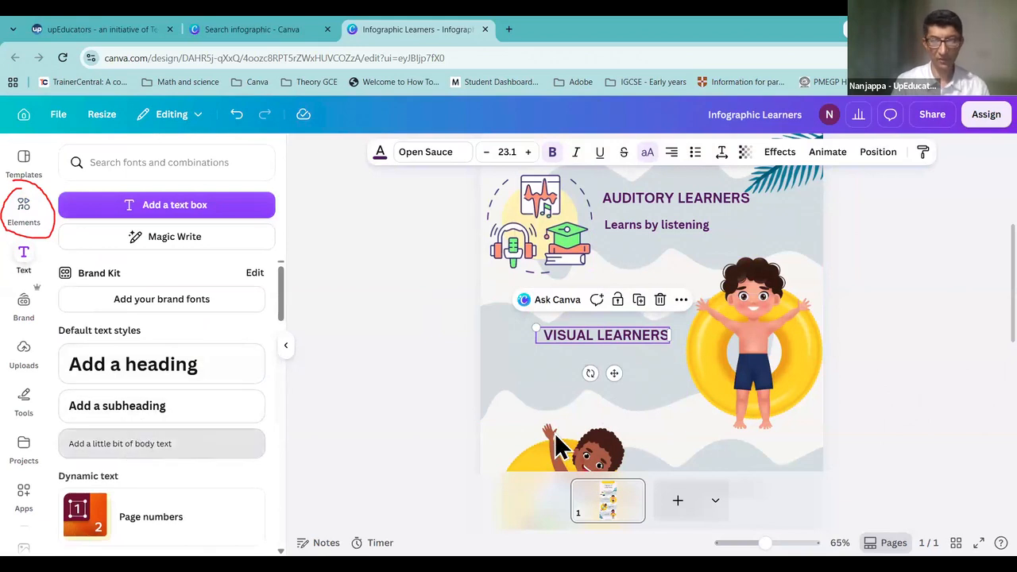
{"action": "left_click", "coordinate": [614, 439]}
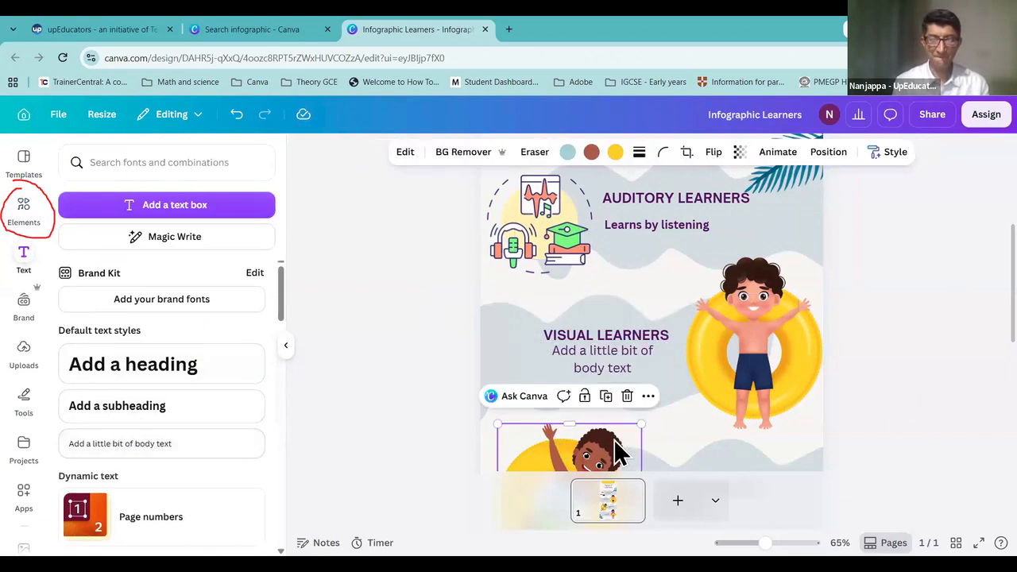
{"action": "double_click", "coordinate": [609, 361]}
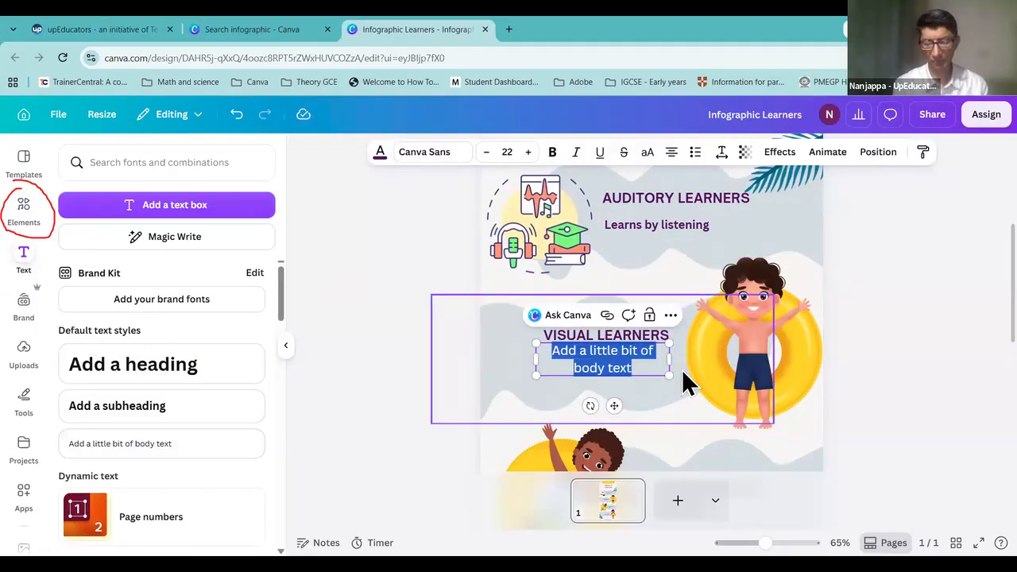
{"action": "type", "text": "Lea"}
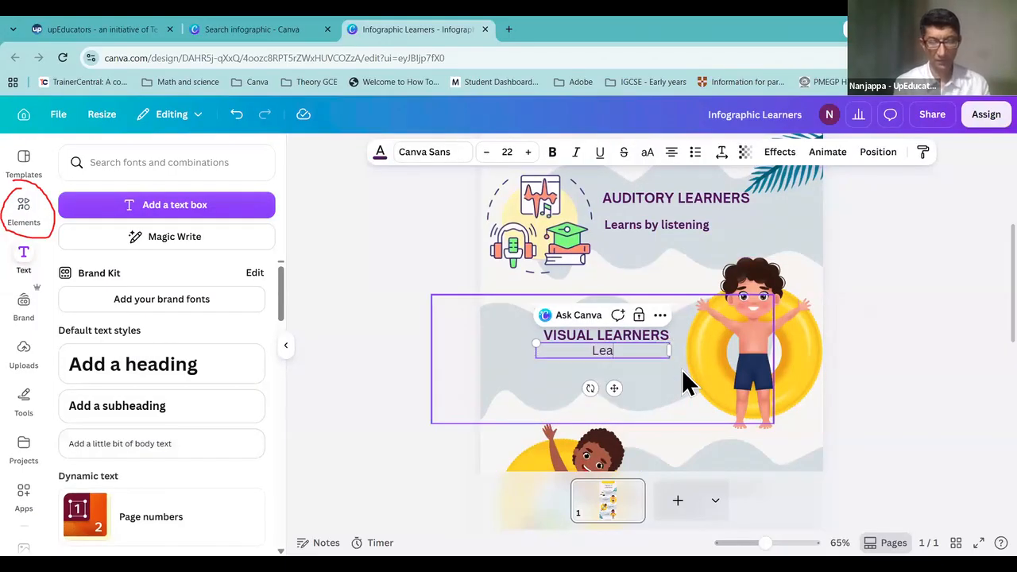
{"action": "type", "text": "rns by"}
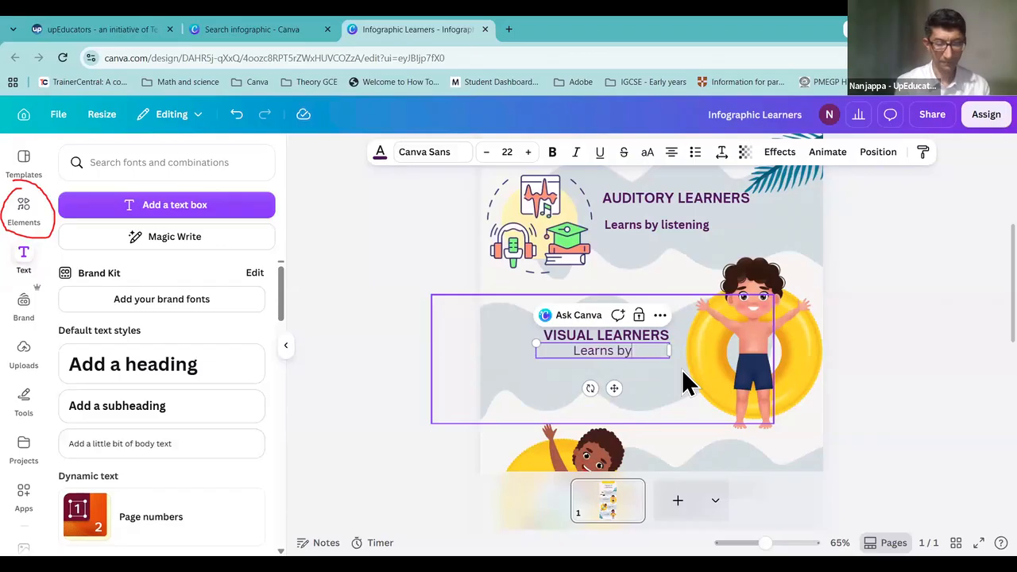
{"action": "type", "text": " watching"}
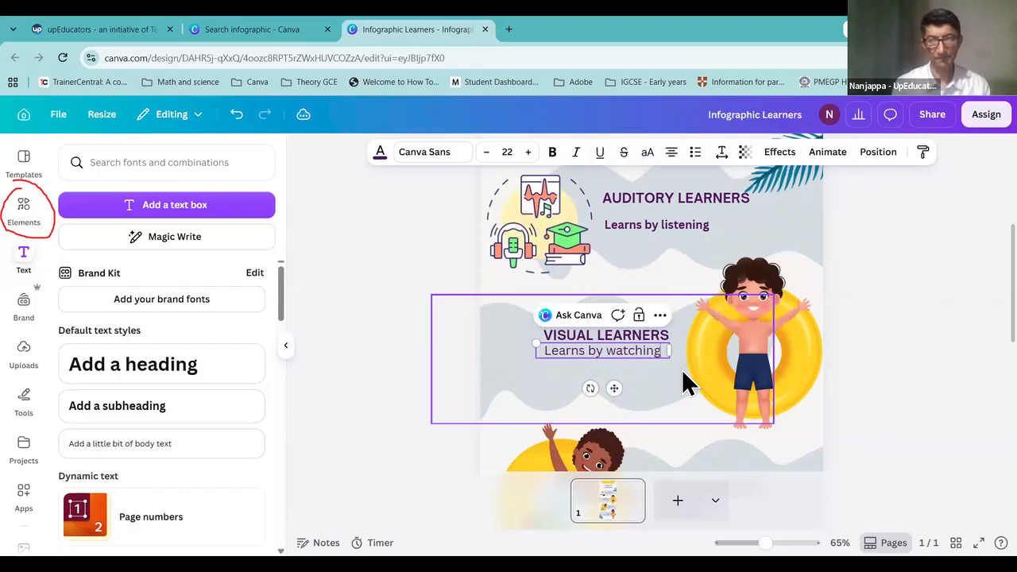
{"action": "left_click", "coordinate": [639, 354]}
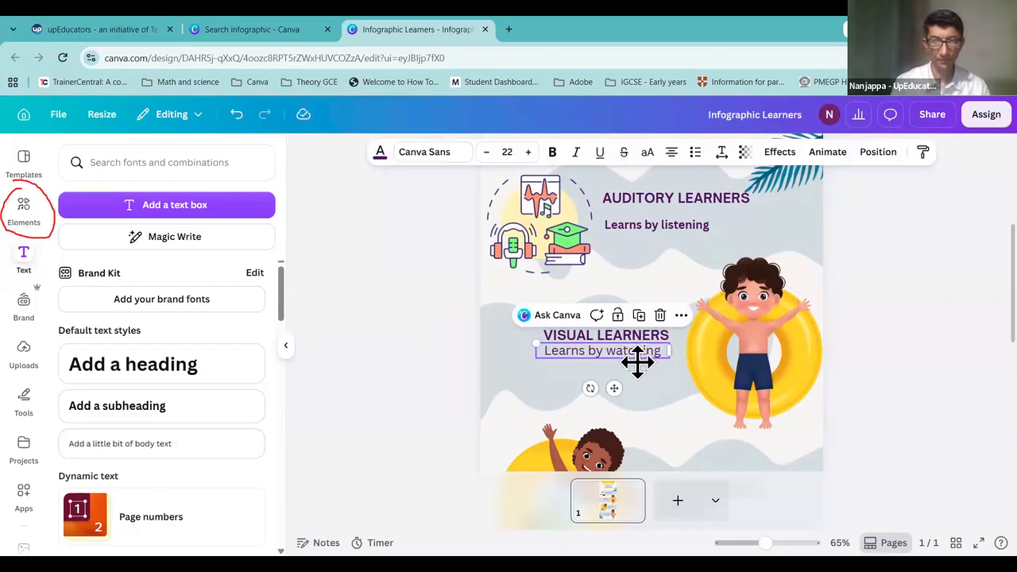
{"action": "left_click_drag", "start_coordinate": [636, 361], "coordinate": [638, 366]}
Step: Make 'Learns by watching' bold at size 18 and align it under the heading
{"action": "double_click", "coordinate": [636, 359]}
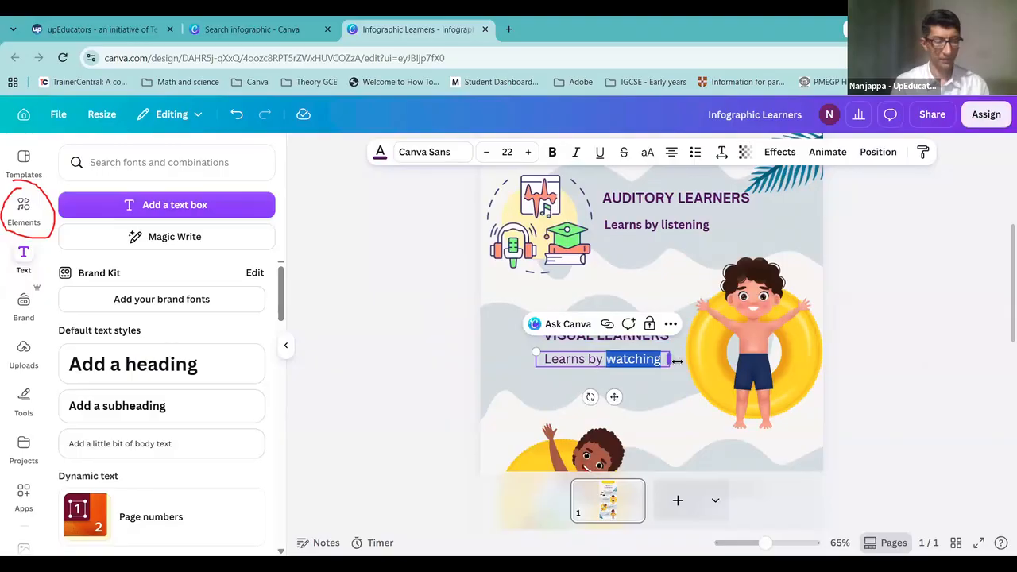
{"action": "key", "text": "ctrl+a"}
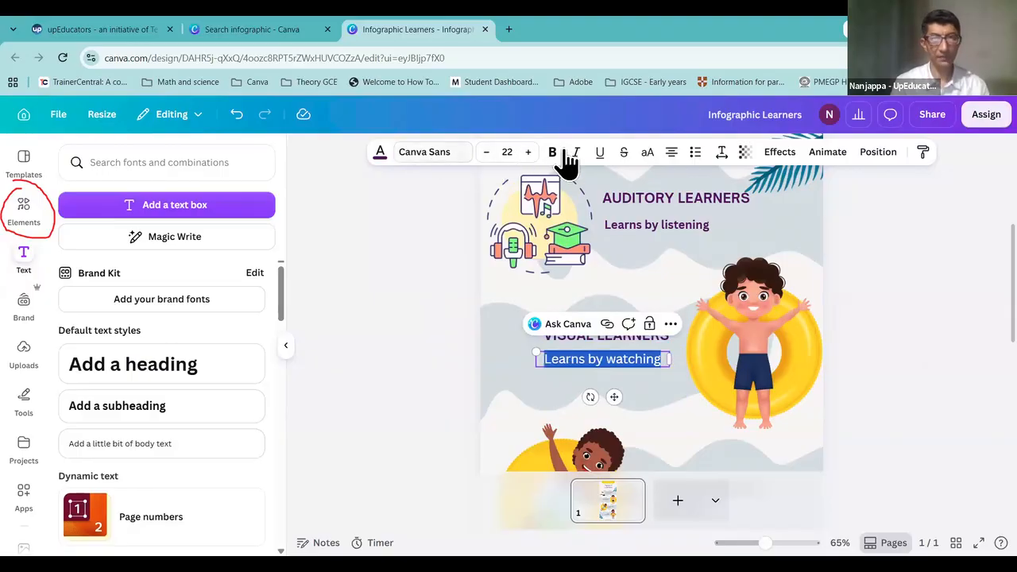
{"action": "left_click", "coordinate": [556, 152]}
{"action": "left_click", "coordinate": [487, 153]}
{"action": "left_click", "coordinate": [486, 153]}
{"action": "left_click", "coordinate": [486, 153]}
{"action": "left_click", "coordinate": [925, 296]}
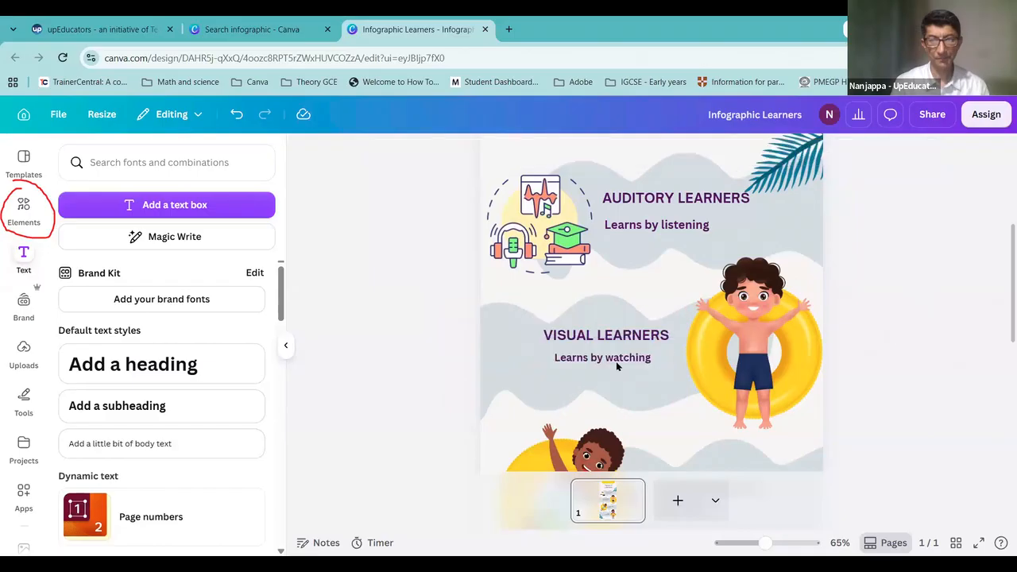
{"action": "left_click", "coordinate": [613, 360]}
{"action": "left_click_drag", "start_coordinate": [613, 360], "coordinate": [602, 363]}
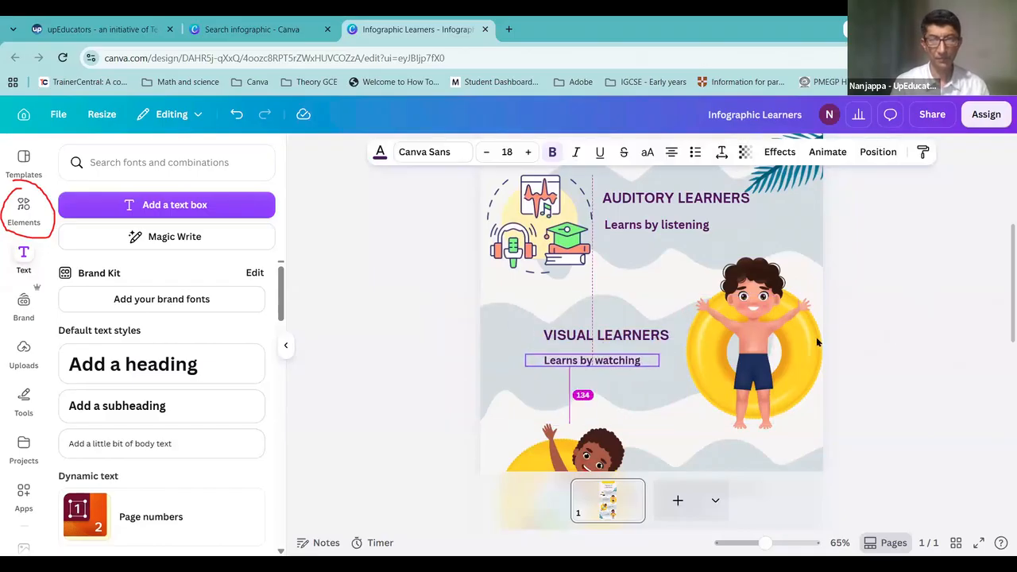
{"action": "left_click", "coordinate": [755, 331]}
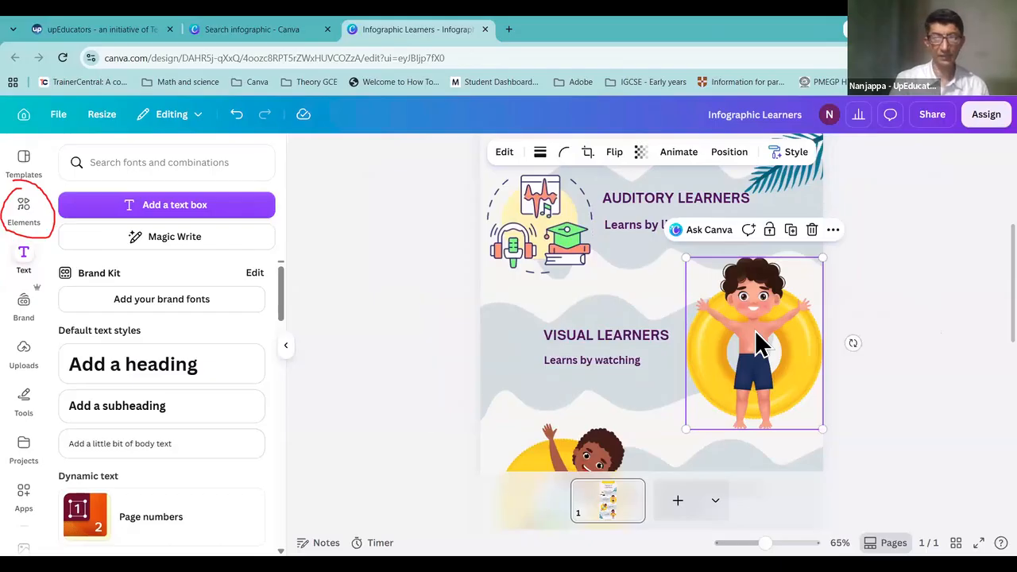
Step: Delete the boy-on-ring picture beside the Visual Learners section
{"action": "key", "text": "Delete"}
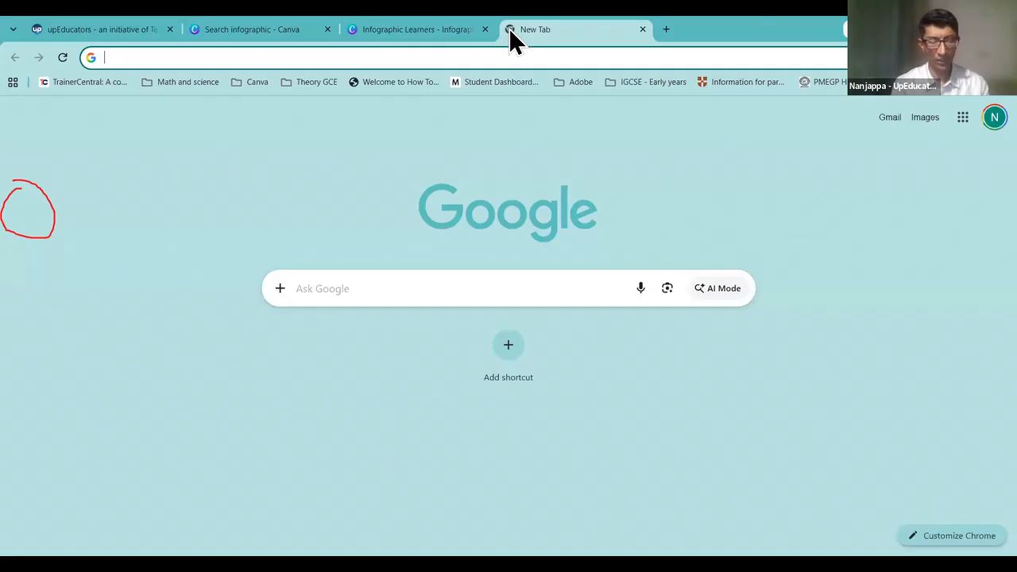
Step: Search Google Images for 'visual leaners', then close that tab
{"action": "type", "text": "visual leaners"}
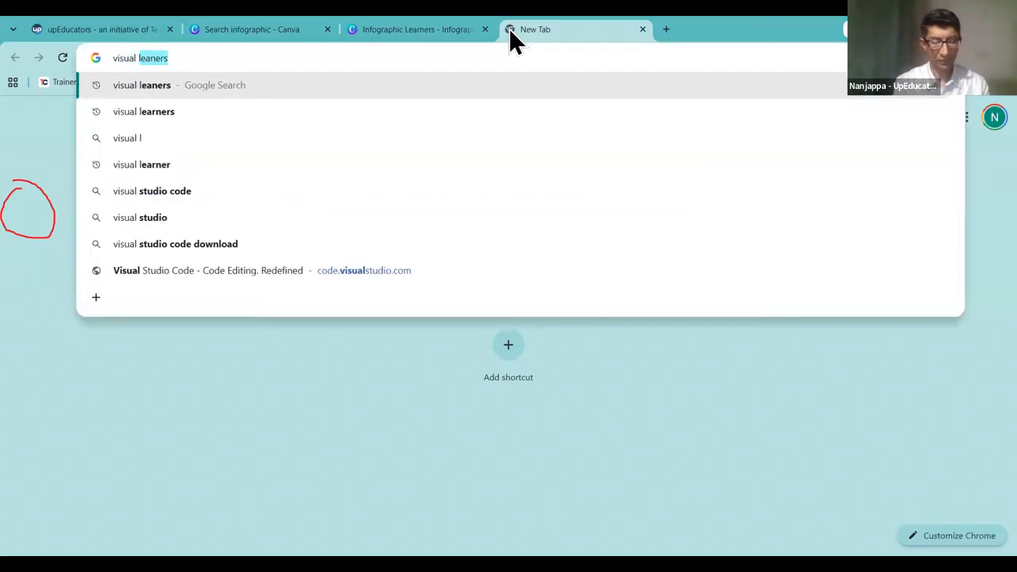
{"action": "key", "text": "Return"}
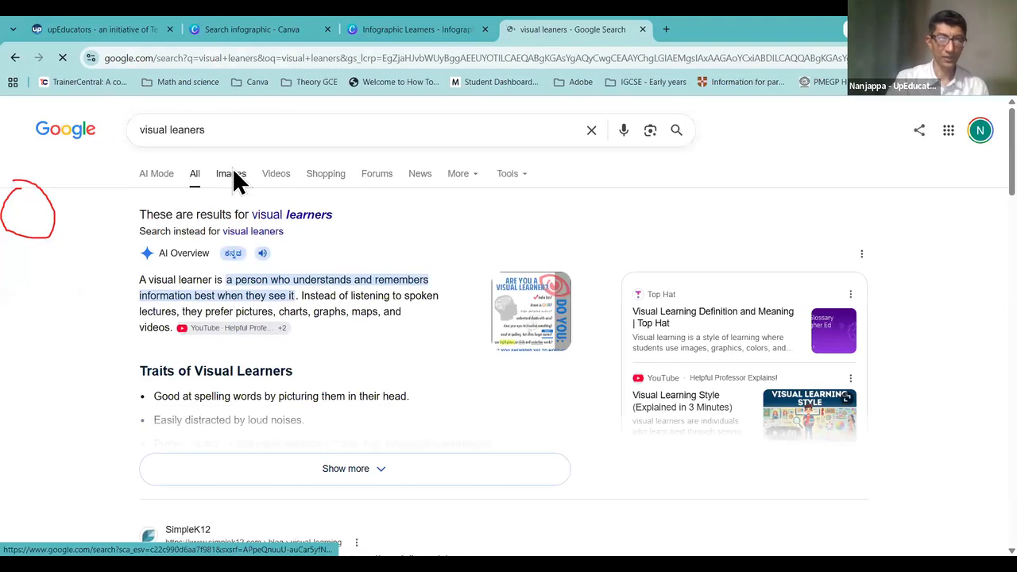
{"action": "left_click", "coordinate": [233, 178]}
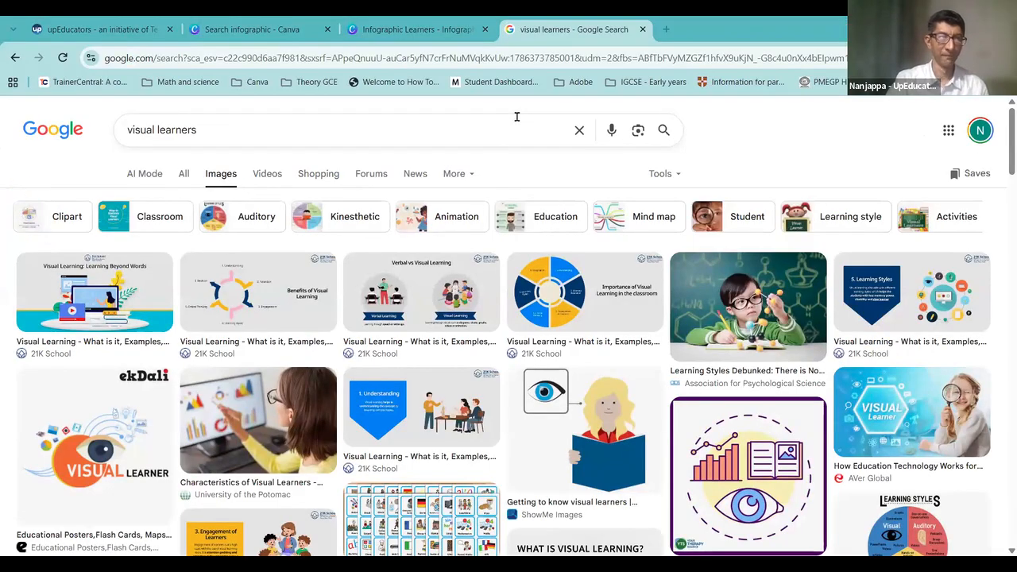
{"action": "left_click", "coordinate": [642, 29]}
Step: In a new tab, search Google for 'Visual learners' and show the image results
{"action": "left_click", "coordinate": [508, 30]}
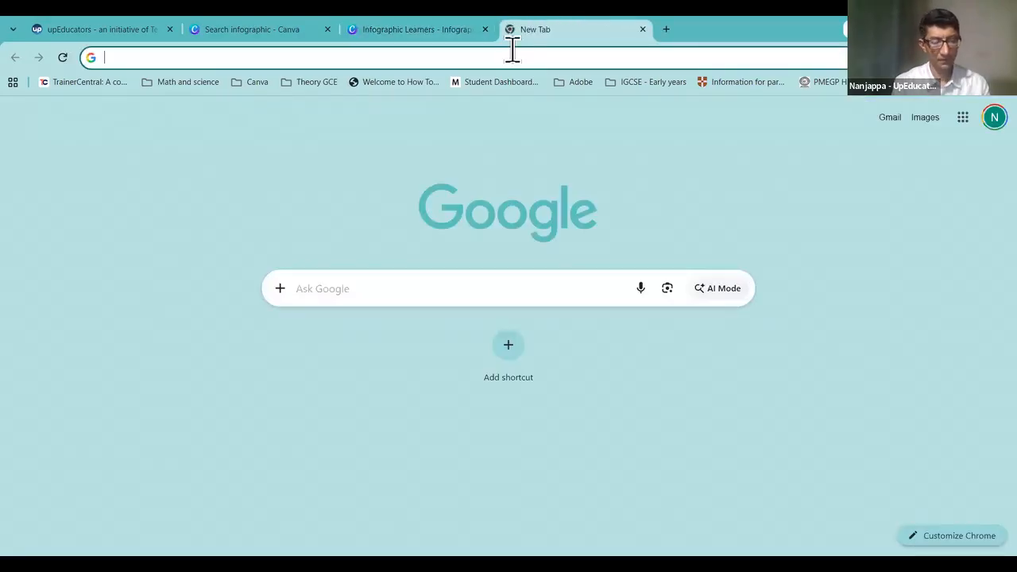
{"action": "type", "text": "learners"}
{"action": "key", "text": "Return"}
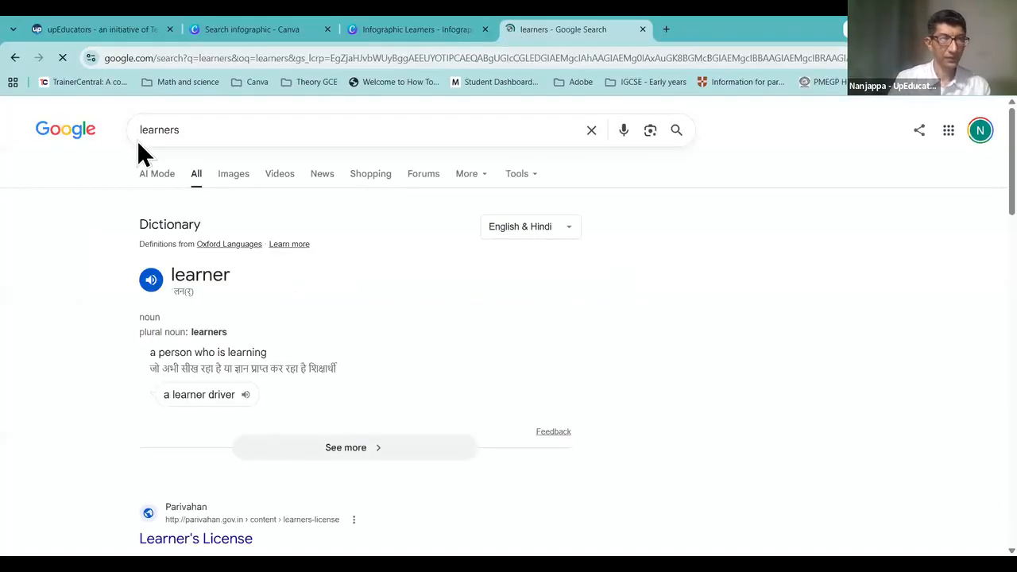
{"action": "left_click", "coordinate": [163, 137]}
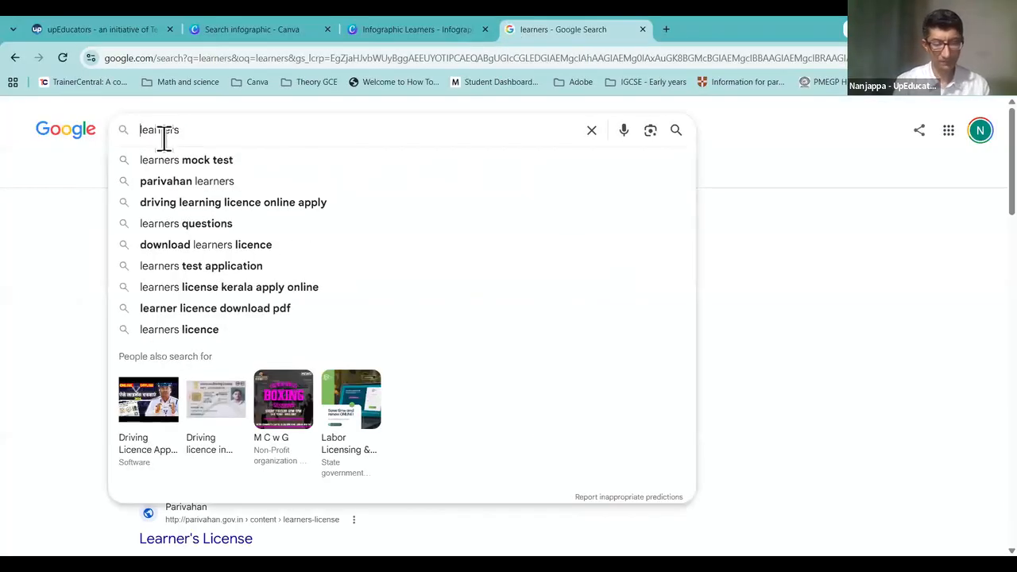
{"action": "type", "text": "Visual"}
{"action": "key", "text": "Return"}
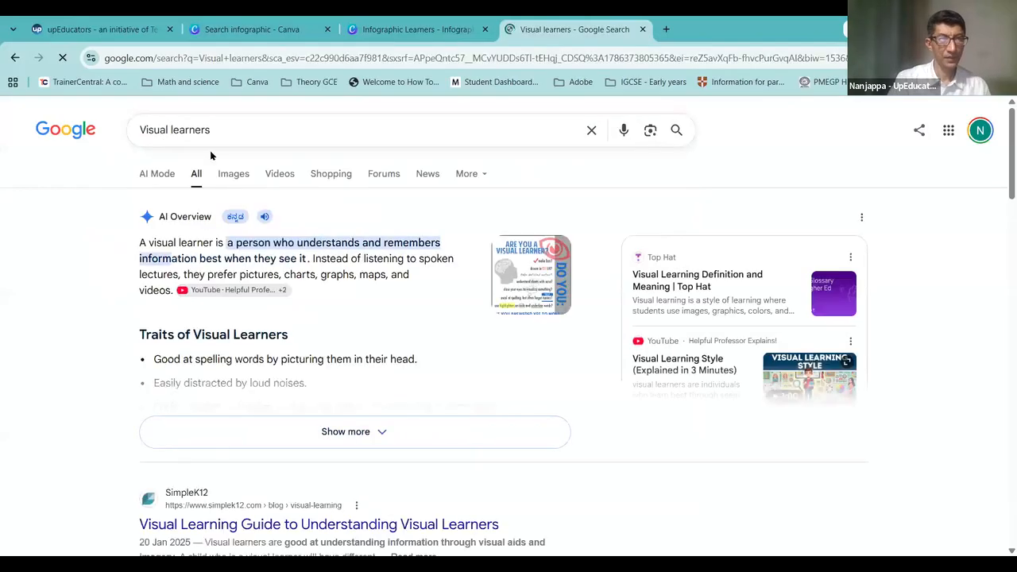
{"action": "left_click", "coordinate": [235, 173]}
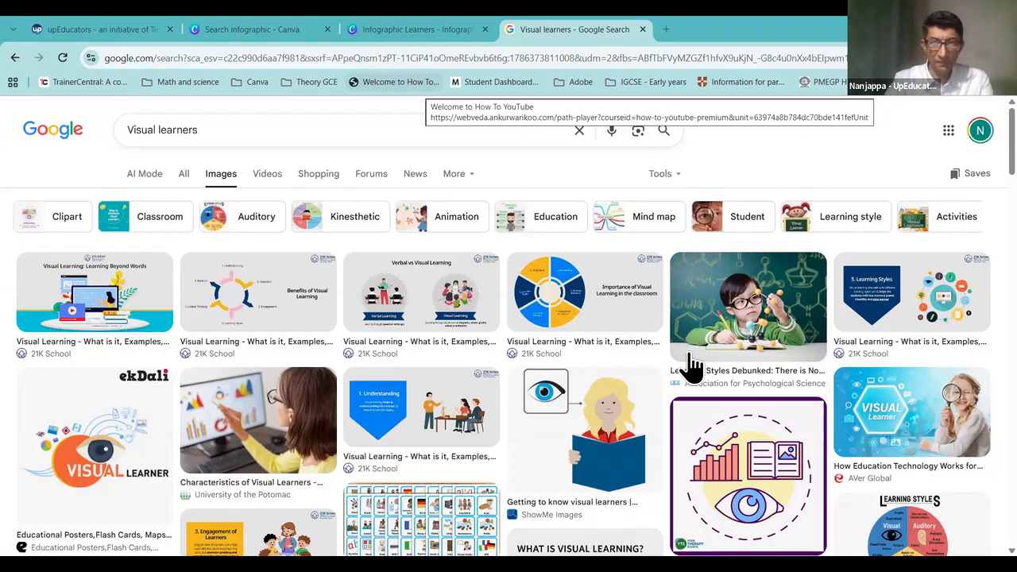
{"action": "mouse_move", "coordinate": [631, 172]}
{"action": "left_mouse_down"}
{"action": "mouse_move", "coordinate": [661, 192]}
{"action": "mouse_move", "coordinate": [686, 181]}
{"action": "mouse_move", "coordinate": [690, 152]}
{"action": "mouse_move", "coordinate": [653, 150]}
{"action": "left_mouse_up"}
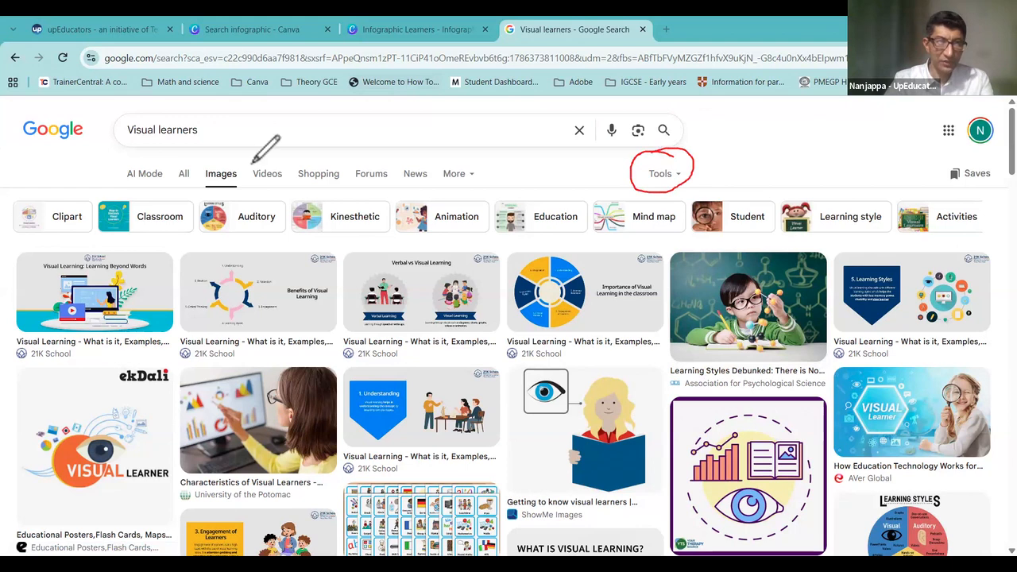
{"action": "mouse_move", "coordinate": [226, 159]}
{"action": "left_mouse_down"}
{"action": "mouse_move", "coordinate": [223, 193]}
{"action": "mouse_move", "coordinate": [237, 165]}
{"action": "mouse_move", "coordinate": [212, 159]}
{"action": "left_mouse_up"}
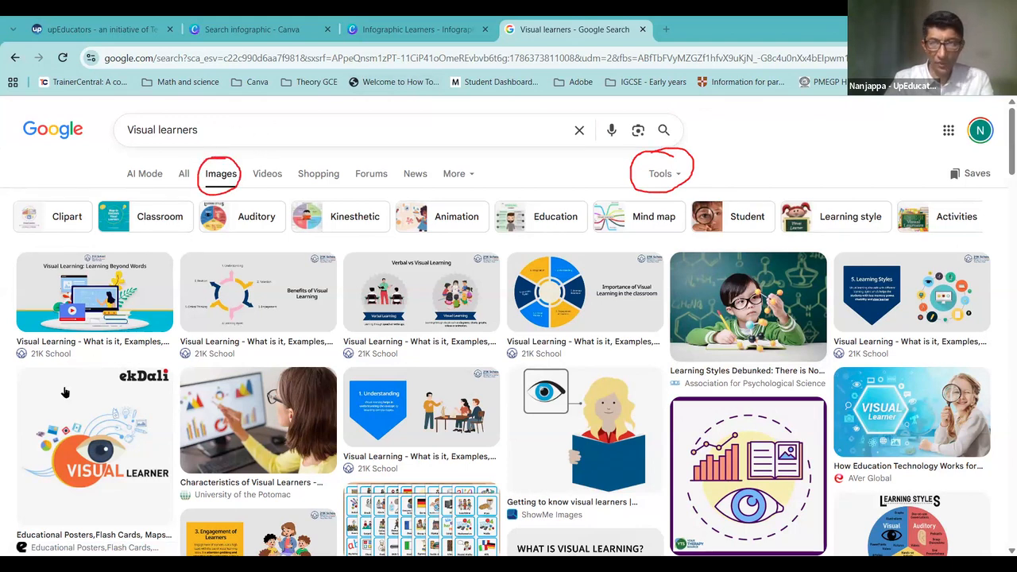
Step: Restrict the Visual learners image results to Creative Commons licenses and confirm the filter
{"action": "left_click", "coordinate": [660, 177]}
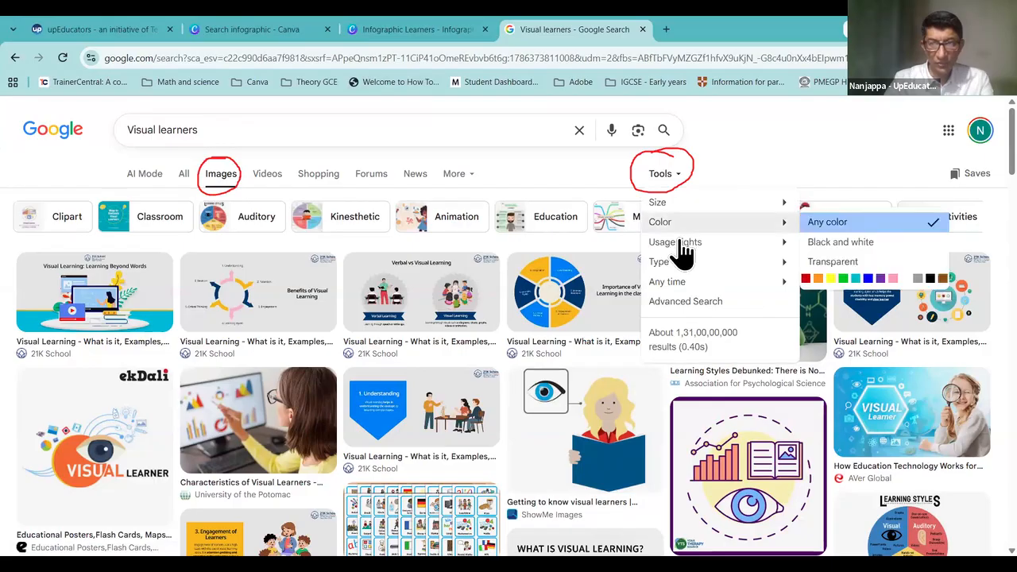
{"action": "mouse_move", "coordinate": [681, 250]}
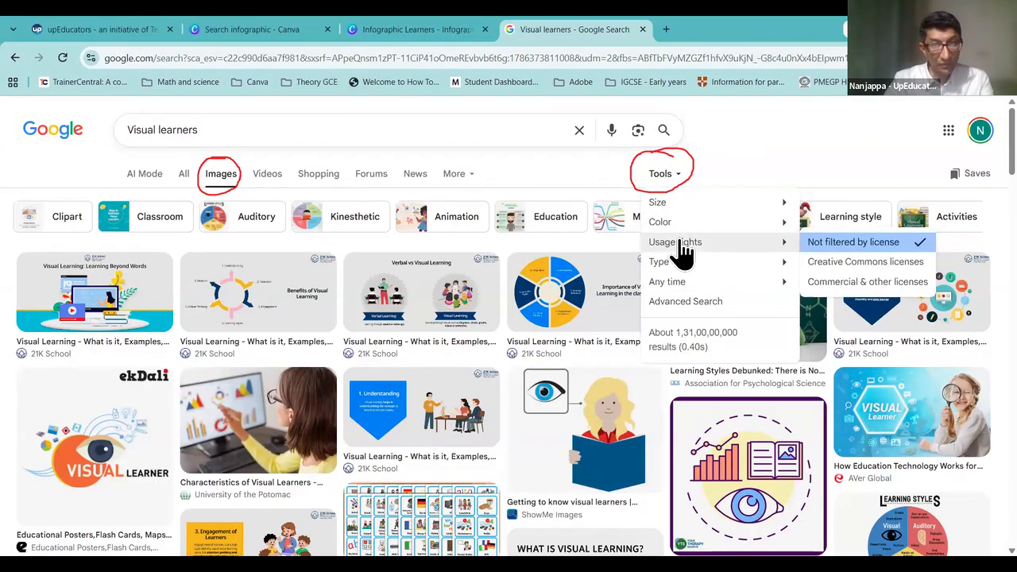
{"action": "left_click", "coordinate": [856, 263]}
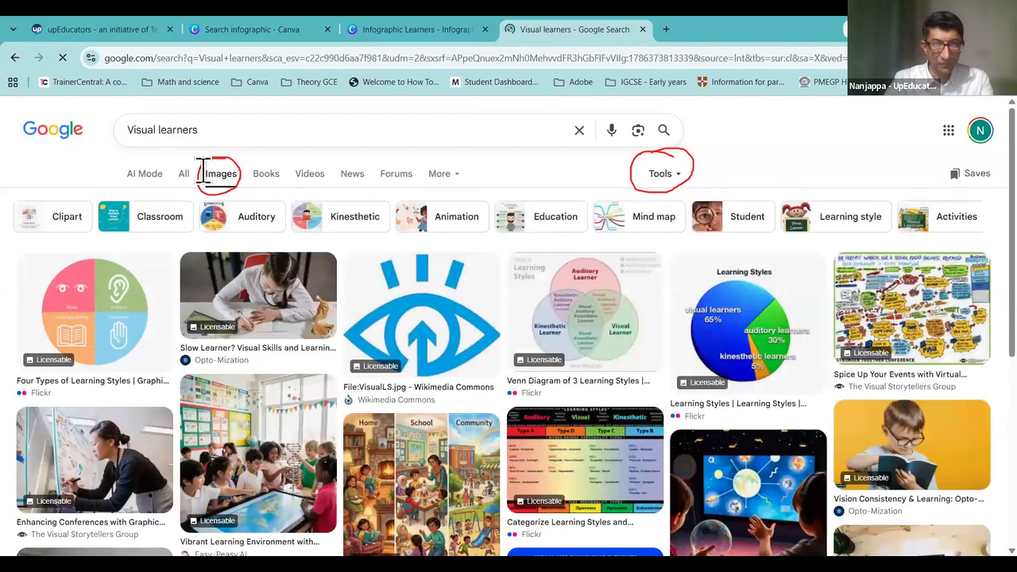
{"action": "left_click", "coordinate": [671, 177]}
{"action": "left_click", "coordinate": [677, 224]}
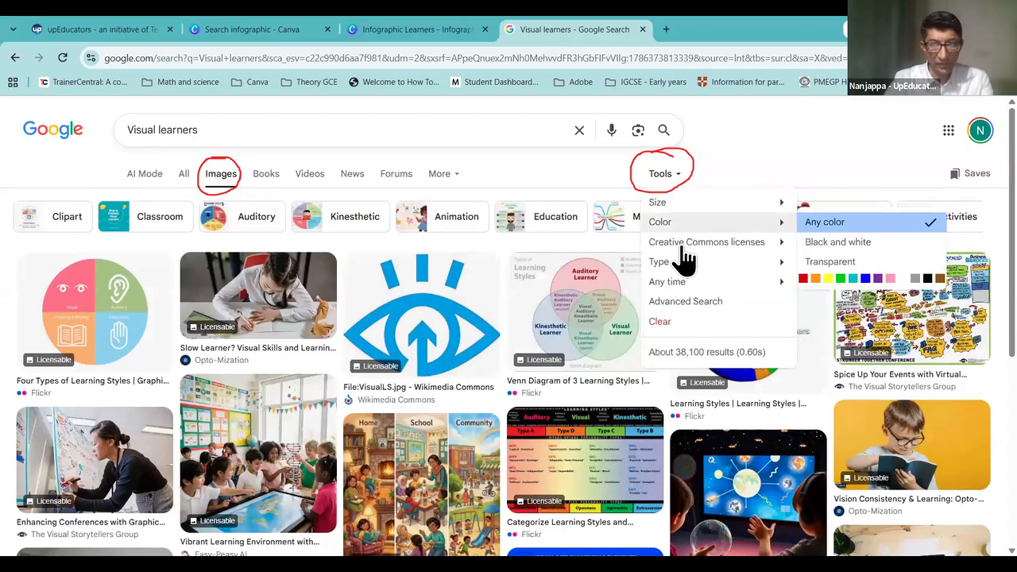
{"action": "left_click", "coordinate": [682, 243]}
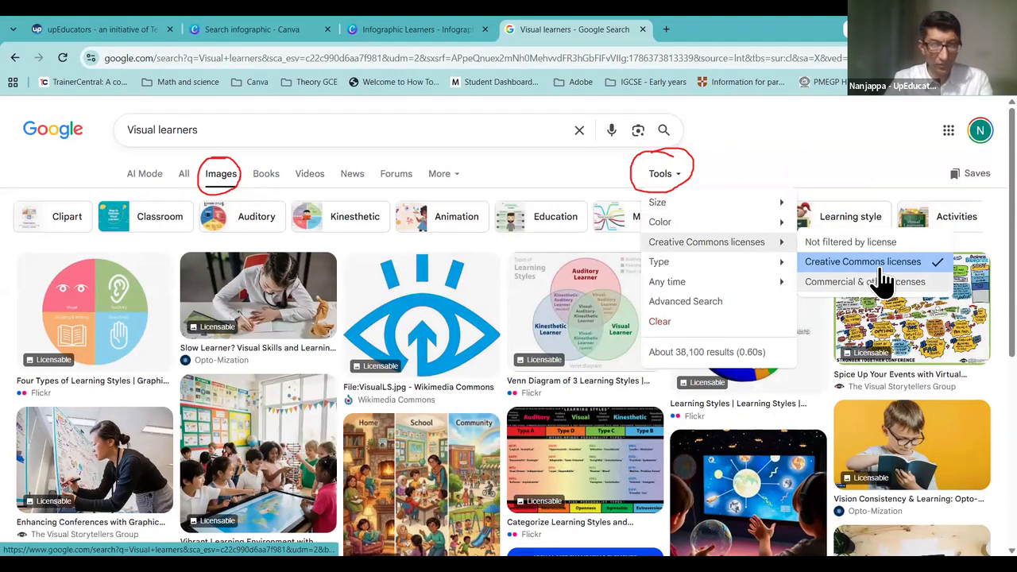
{"action": "left_click", "coordinate": [749, 136]}
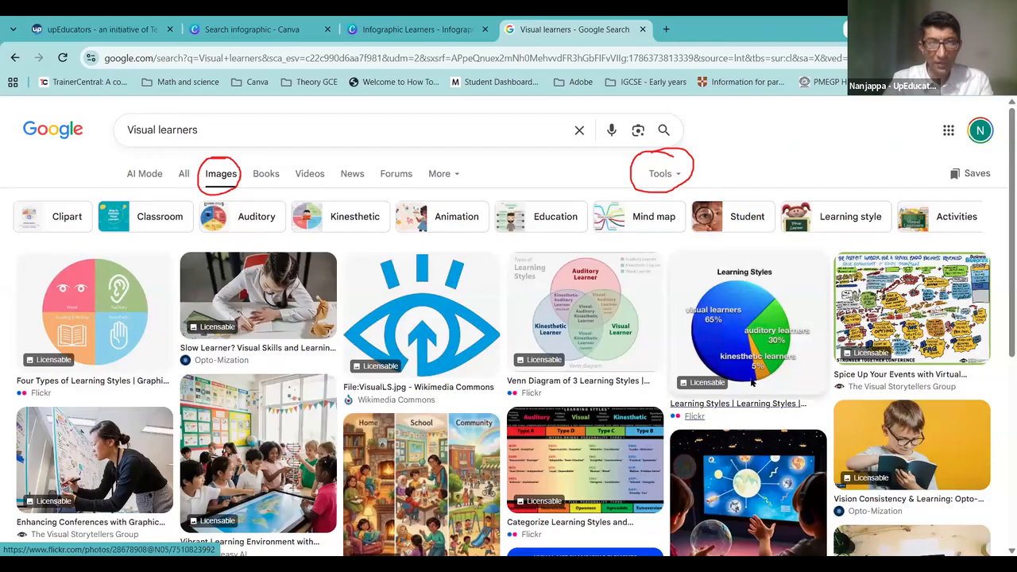
{"action": "left_click", "coordinate": [672, 172]}
{"action": "mouse_move", "coordinate": [675, 248]}
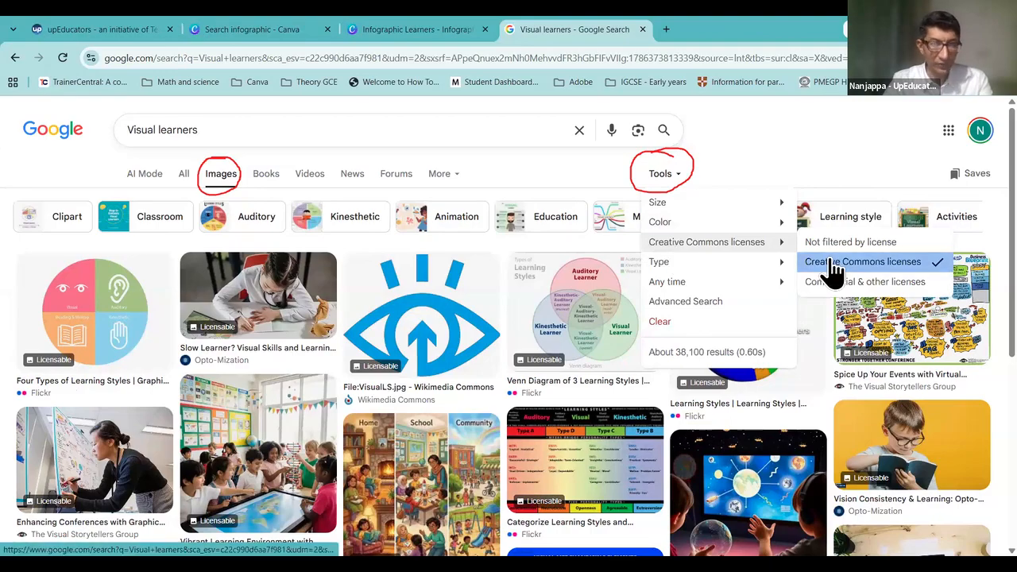
{"action": "left_click", "coordinate": [725, 487]}
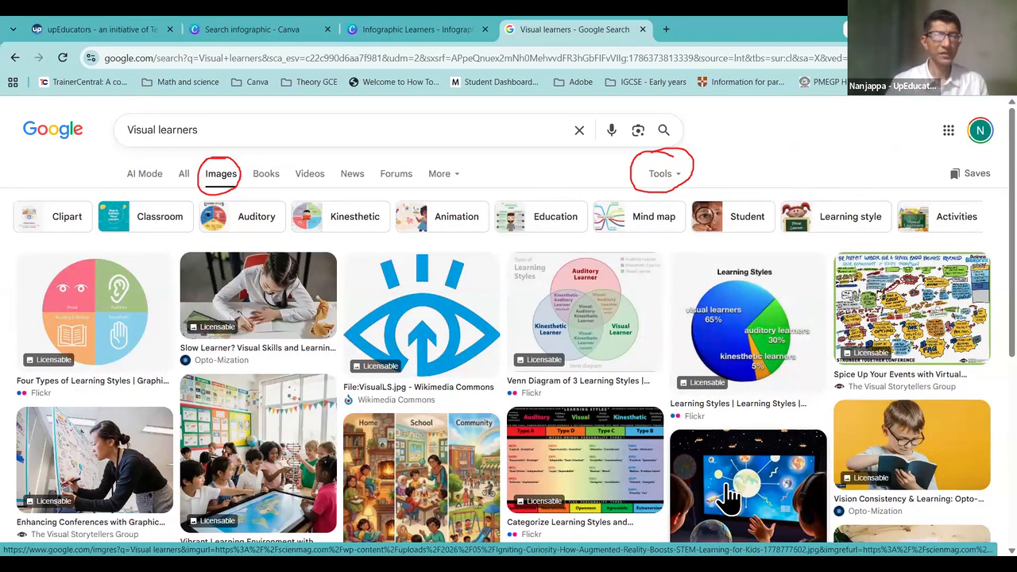
{"action": "left_click", "coordinate": [661, 179]}
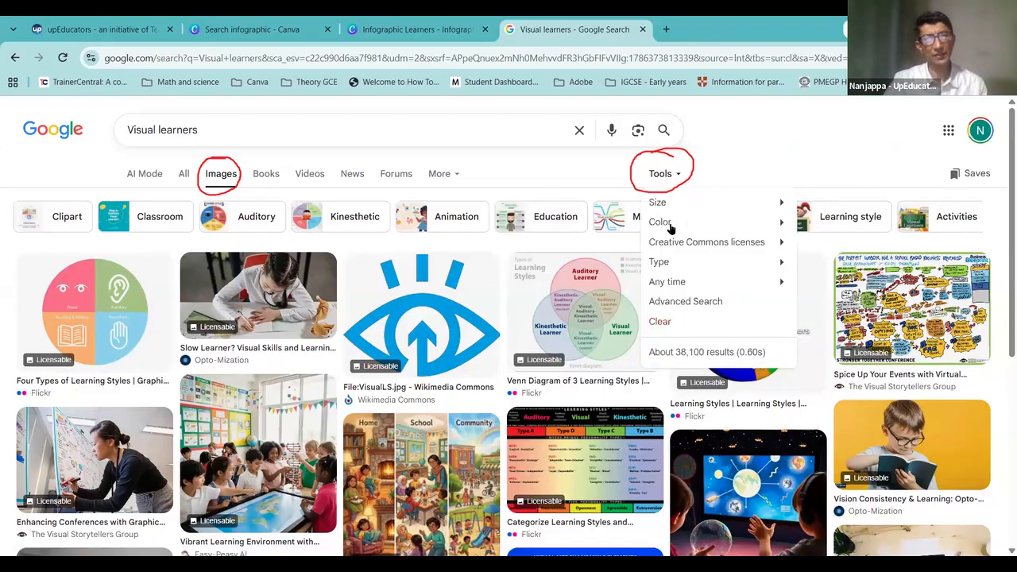
{"action": "left_click", "coordinate": [63, 58]}
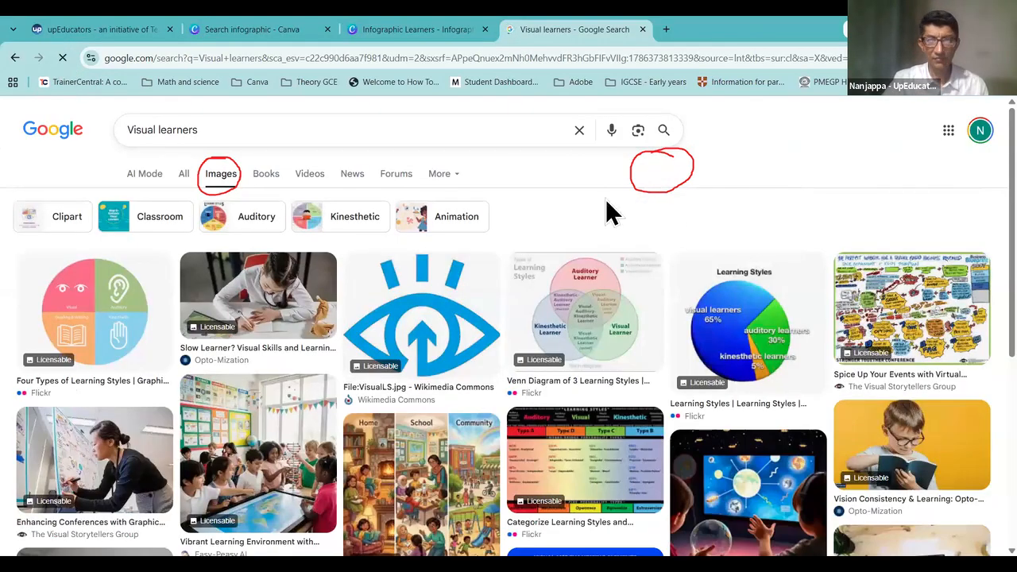
{"action": "left_click", "coordinate": [659, 177]}
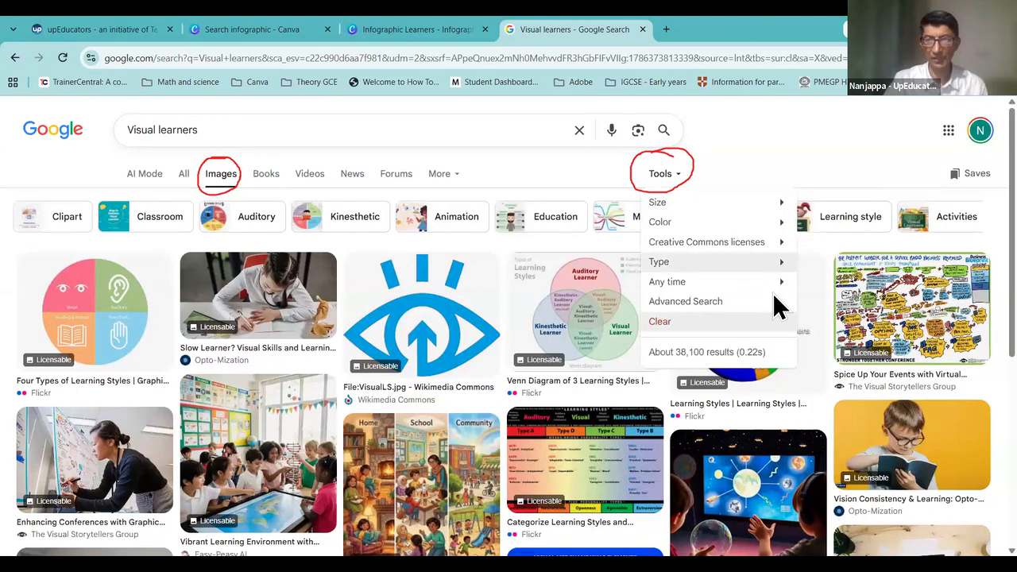
{"action": "left_click", "coordinate": [746, 147]}
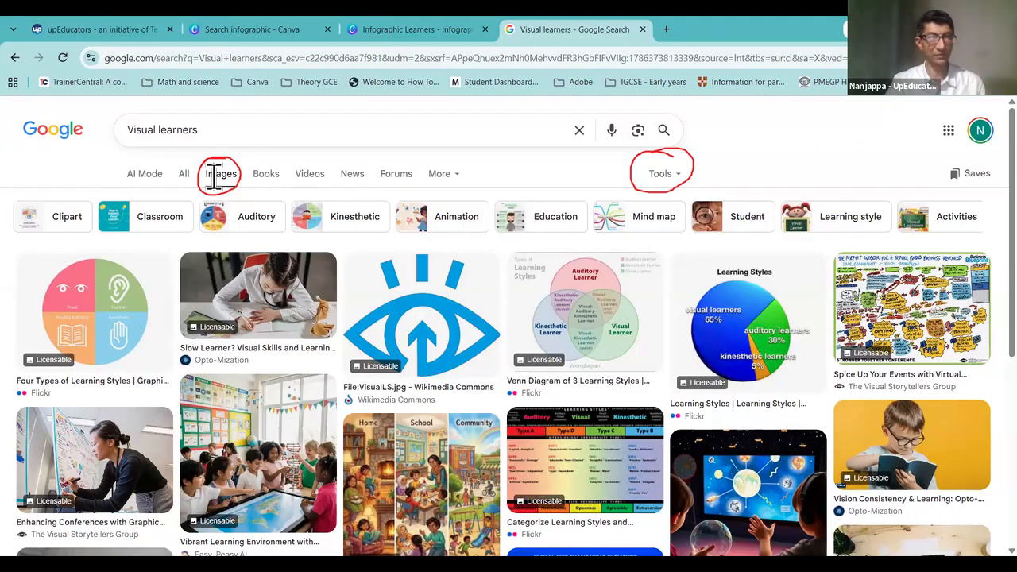
{"action": "left_click", "coordinate": [659, 179]}
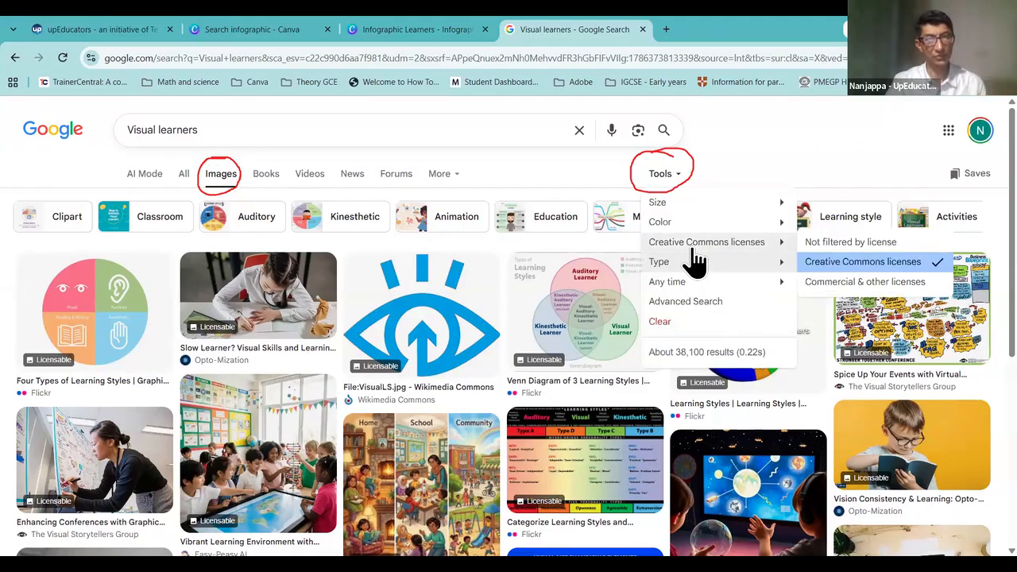
{"action": "left_click", "coordinate": [706, 242]}
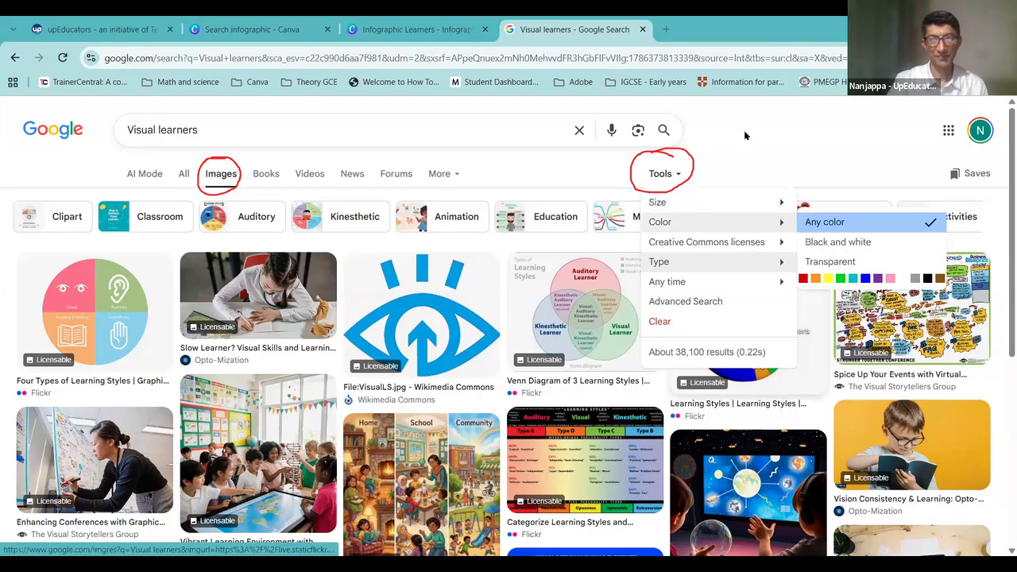
{"action": "left_click", "coordinate": [136, 352]}
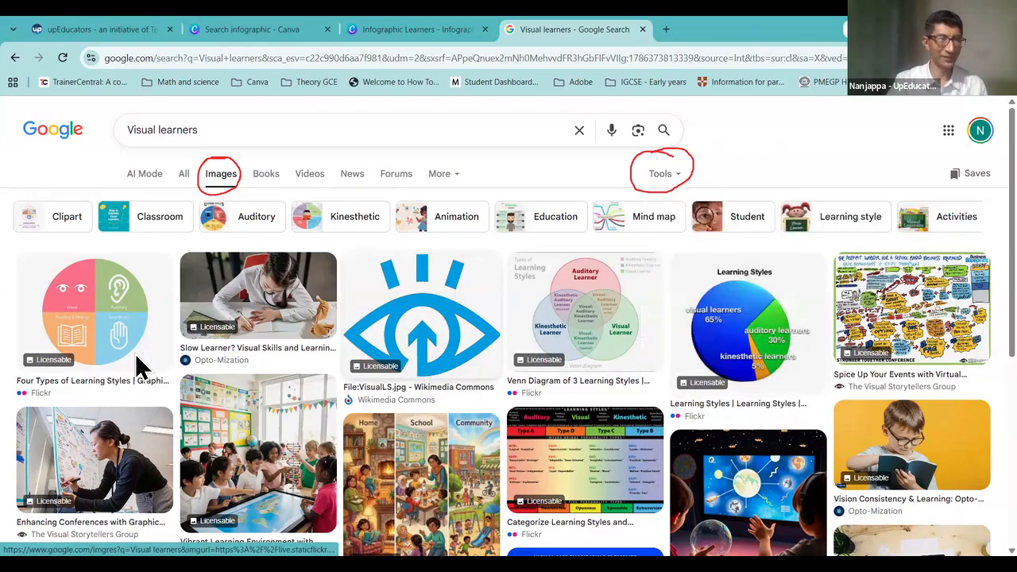
Step: Save the first four-quadrant learning styles image to the Desktop as images (1).jpg
{"action": "right_click", "coordinate": [105, 306]}
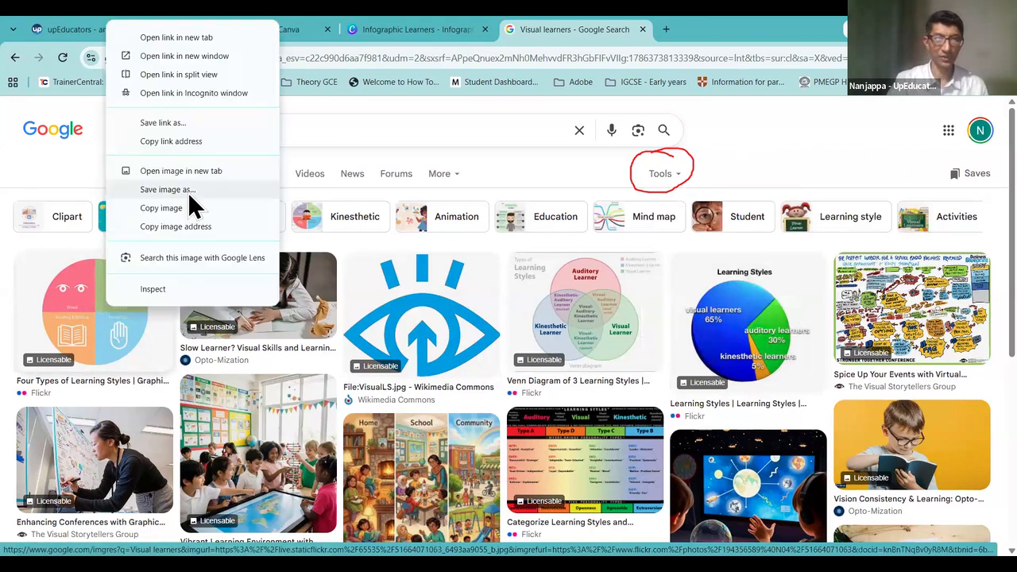
{"action": "left_click", "coordinate": [189, 193]}
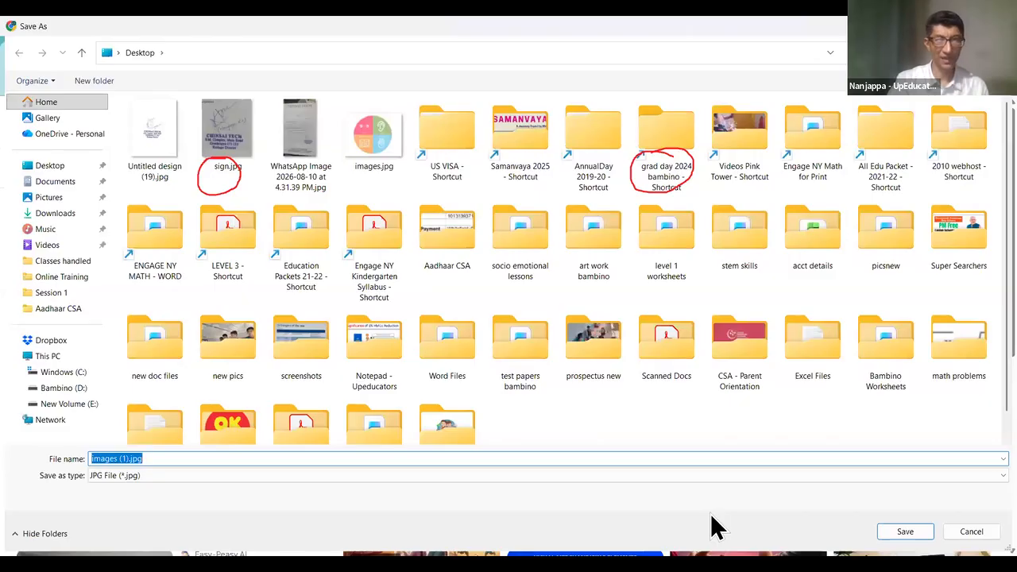
{"action": "left_click", "coordinate": [905, 532]}
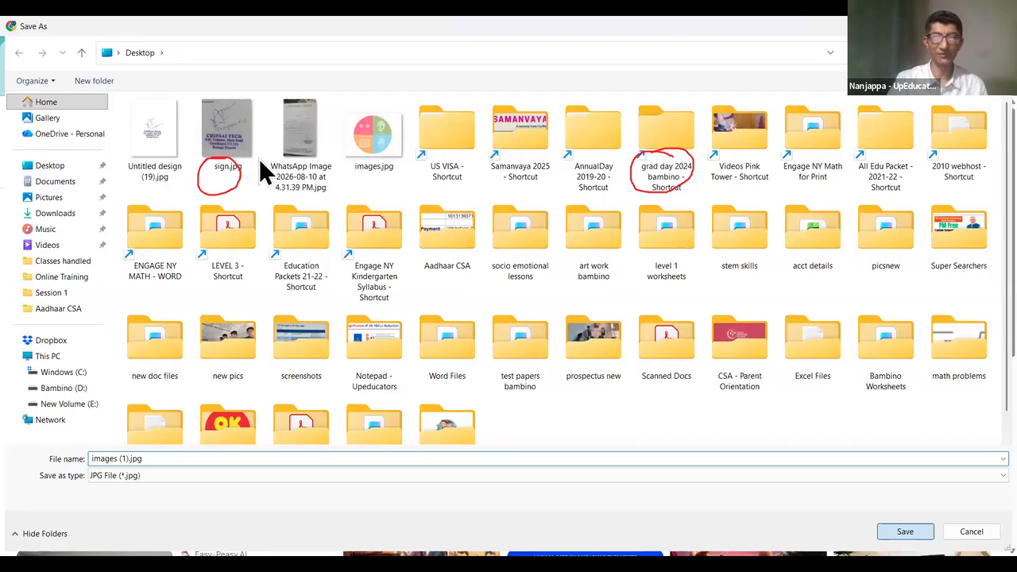
{"action": "key", "text": "Return"}
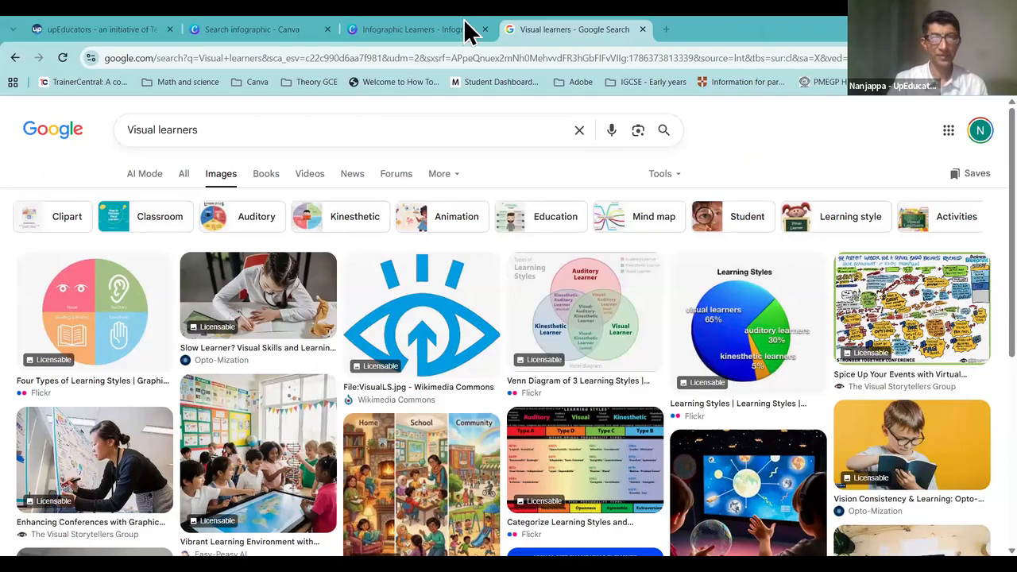
Step: Return to the Infographic Learners design and show the Uploads panel
{"action": "left_click", "coordinate": [438, 24]}
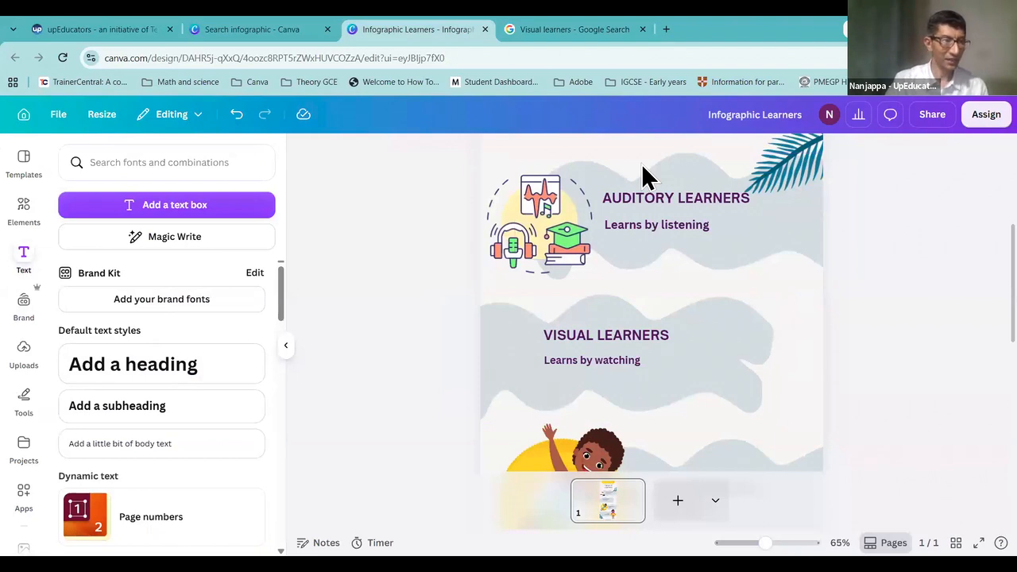
{"action": "mouse_move", "coordinate": [19, 335]}
{"action": "left_mouse_down"}
{"action": "mouse_move", "coordinate": [8, 347]}
{"action": "mouse_move", "coordinate": [24, 387]}
{"action": "mouse_move", "coordinate": [39, 348]}
{"action": "mouse_move", "coordinate": [30, 329]}
{"action": "mouse_move", "coordinate": [14, 337]}
{"action": "left_mouse_up"}
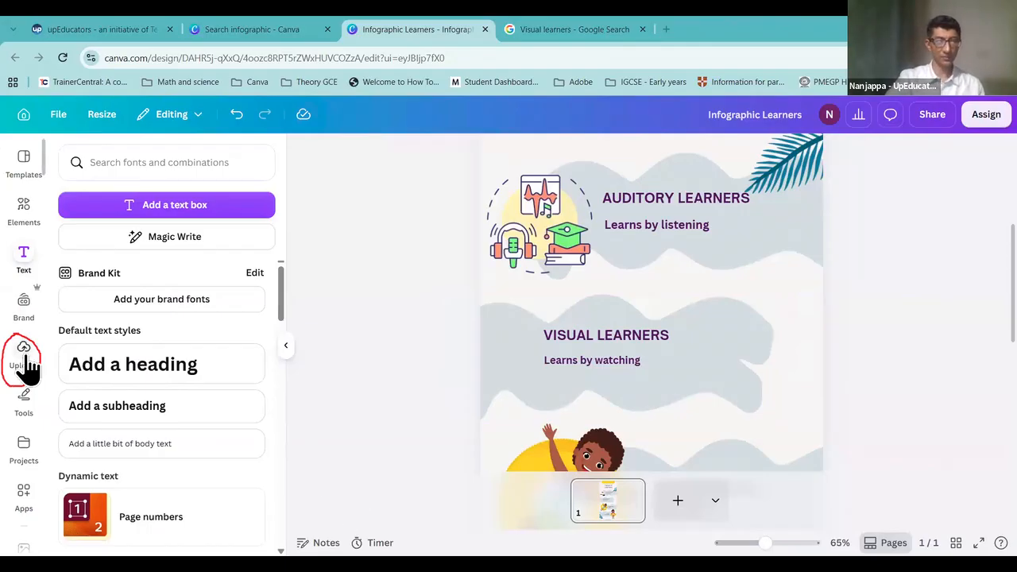
{"action": "left_click", "coordinate": [24, 362]}
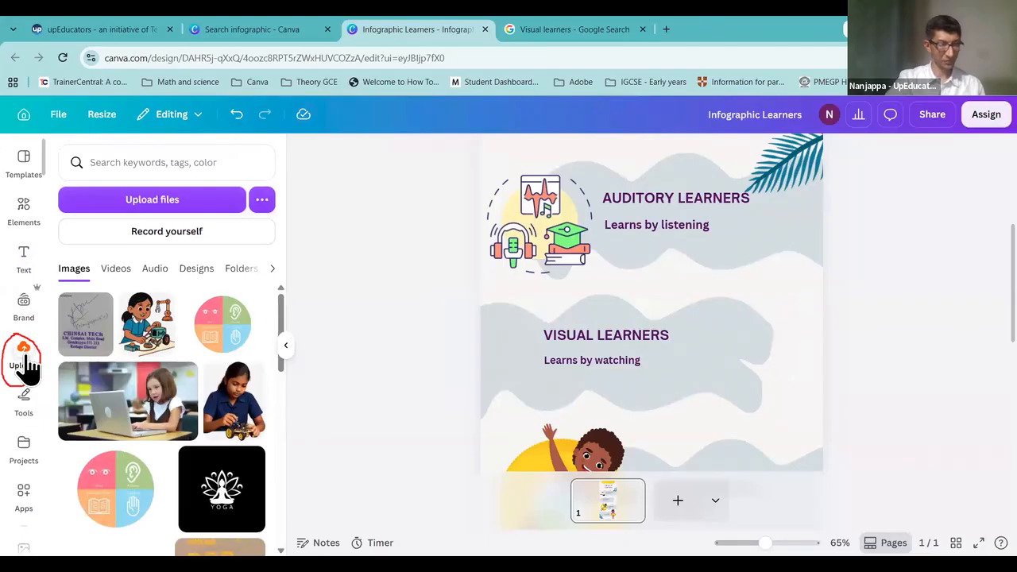
Step: Start a file upload and browse the Desktop folder to find images (1).jpg
{"action": "left_click", "coordinate": [160, 197]}
{"action": "left_click", "coordinate": [62, 166]}
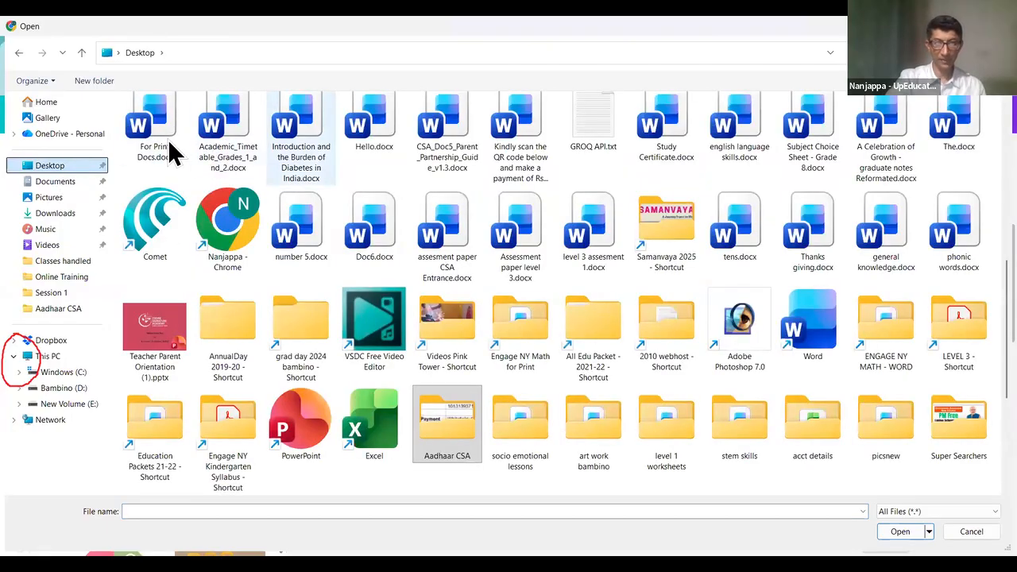
{"action": "scroll", "coordinate": [520, 239], "scroll_direction": "up", "scroll_amount": 2}
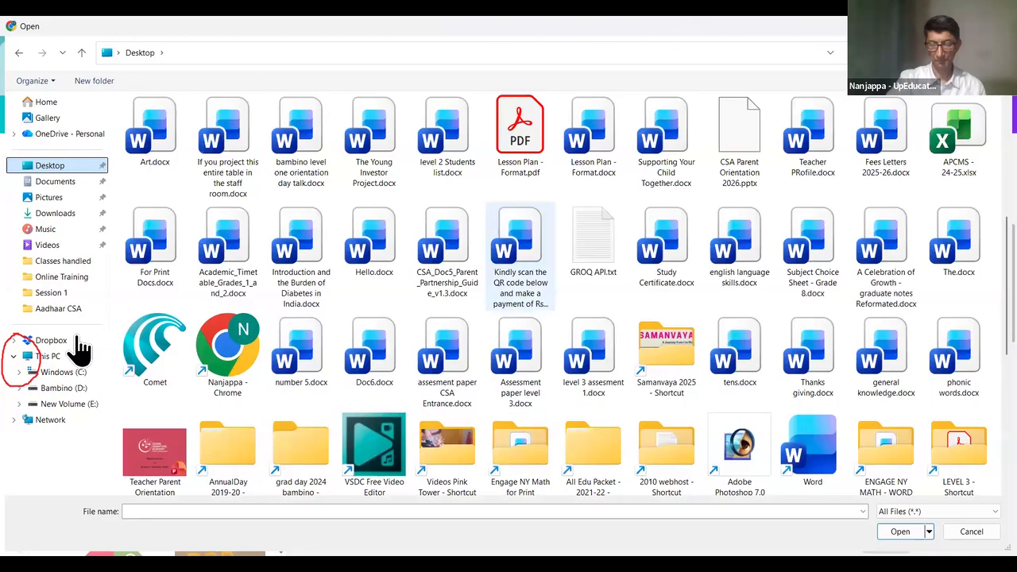
{"action": "scroll", "coordinate": [307, 352], "scroll_direction": "up", "scroll_amount": 5}
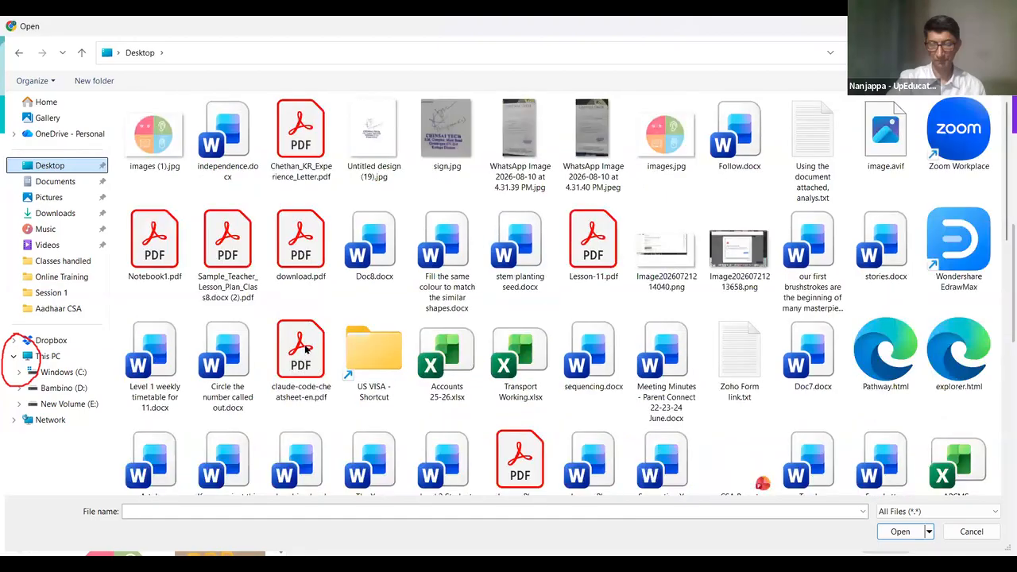
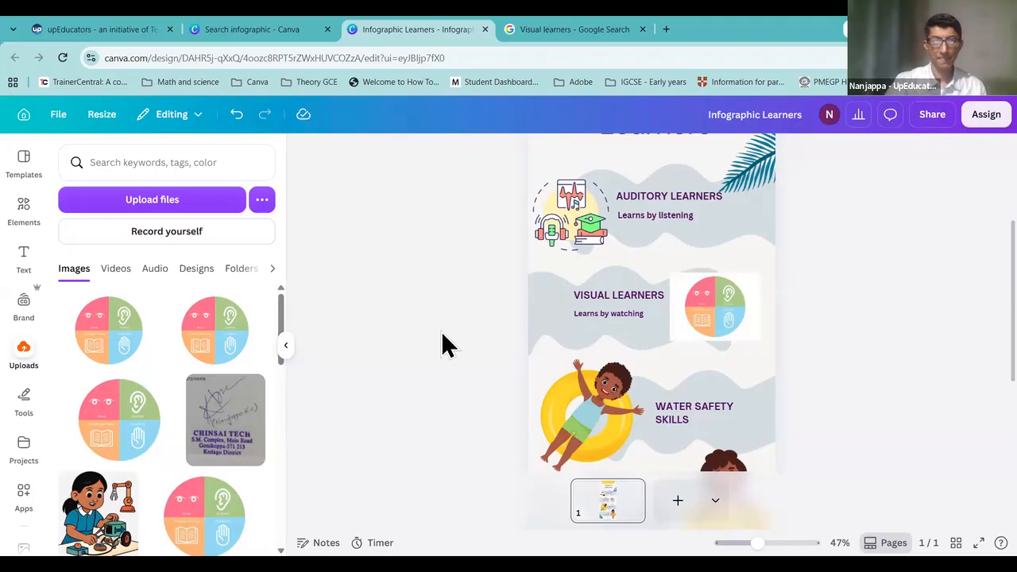
Step: Apply BG Remover to the four-colour circle image beside the VISUAL LEARNERS heading
{"action": "left_click", "coordinate": [720, 310]}
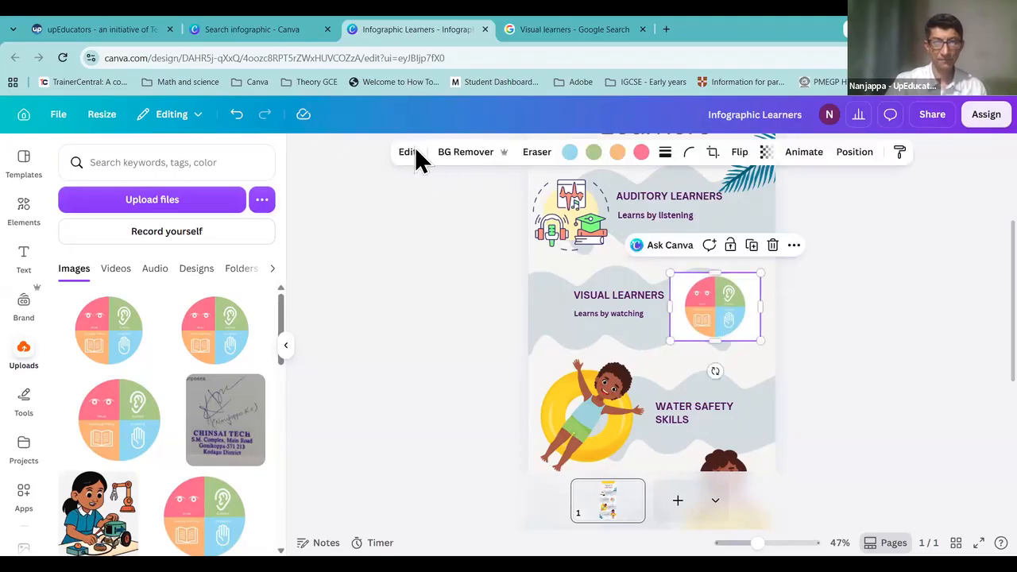
{"action": "left_click", "coordinate": [469, 154]}
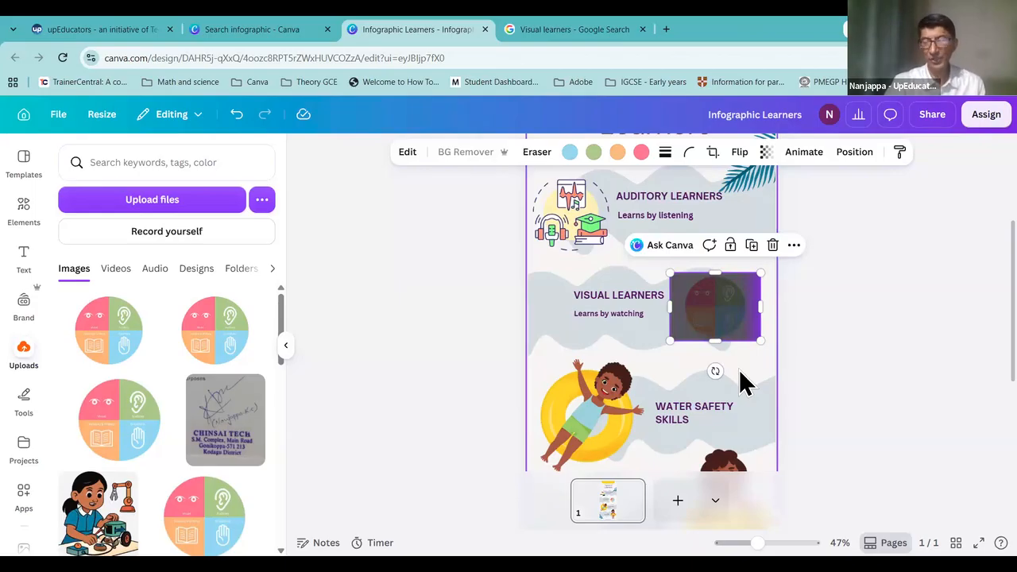
Step: Retitle the Water Safety Skills heading to KINESTHETIC LEARNERS and delete the boy-in-float picture
{"action": "left_click", "coordinate": [844, 277]}
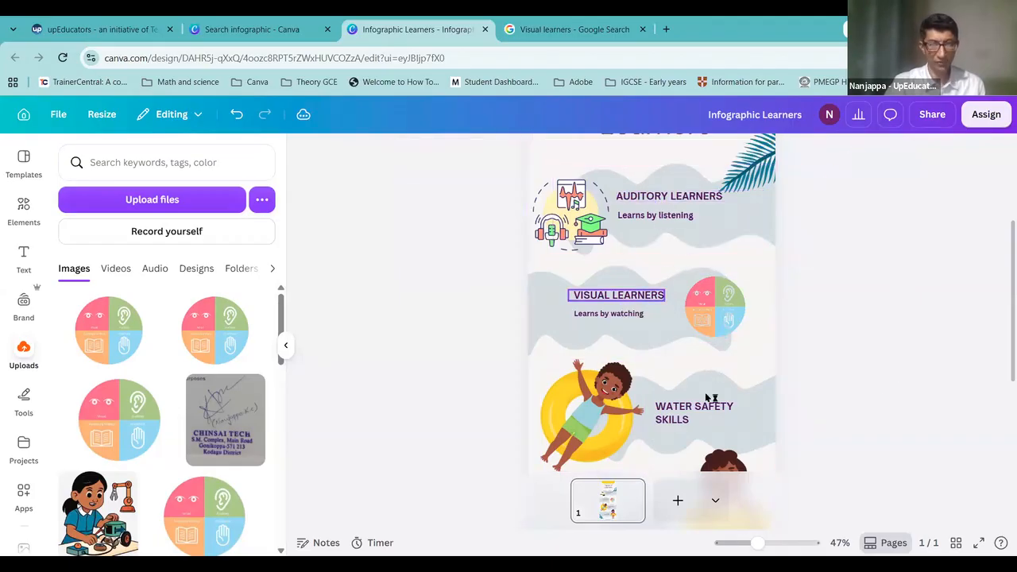
{"action": "scroll", "coordinate": [701, 400], "scroll_direction": "down", "scroll_amount": 3}
{"action": "scroll", "coordinate": [701, 401], "scroll_direction": "up", "scroll_amount": 1}
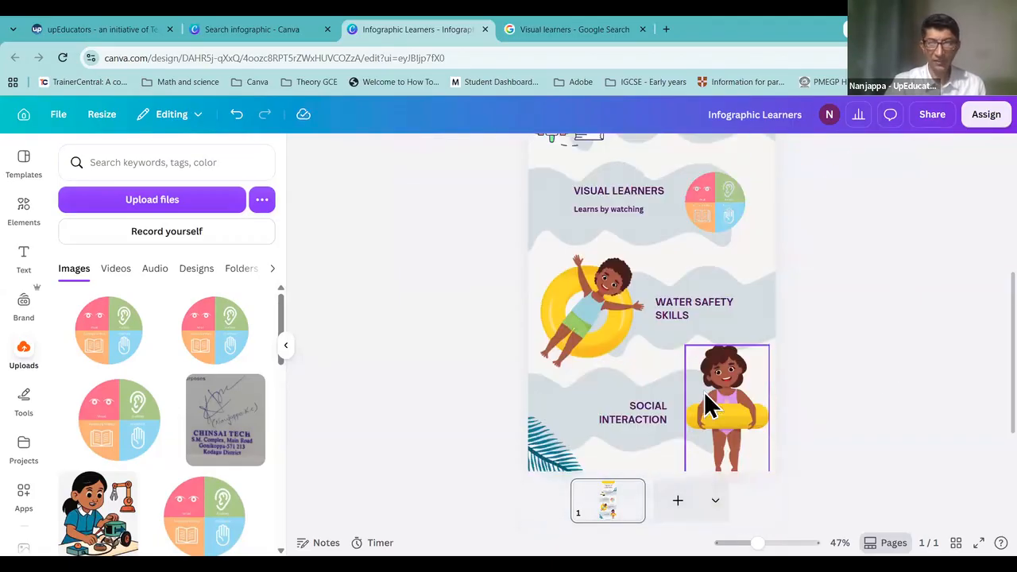
{"action": "double_click", "coordinate": [679, 311]}
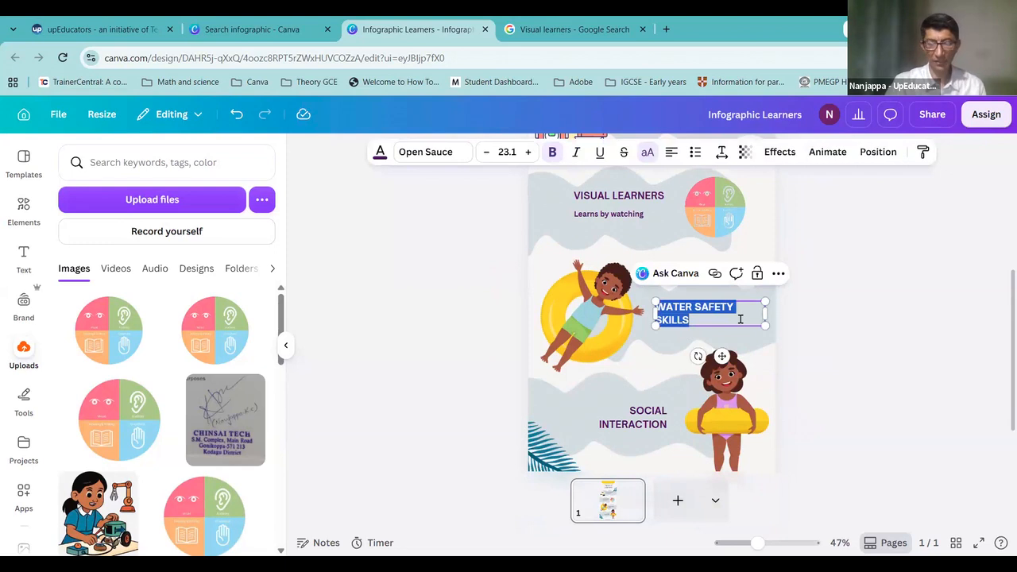
{"action": "type", "text": "KINESTHETIC LEA"}
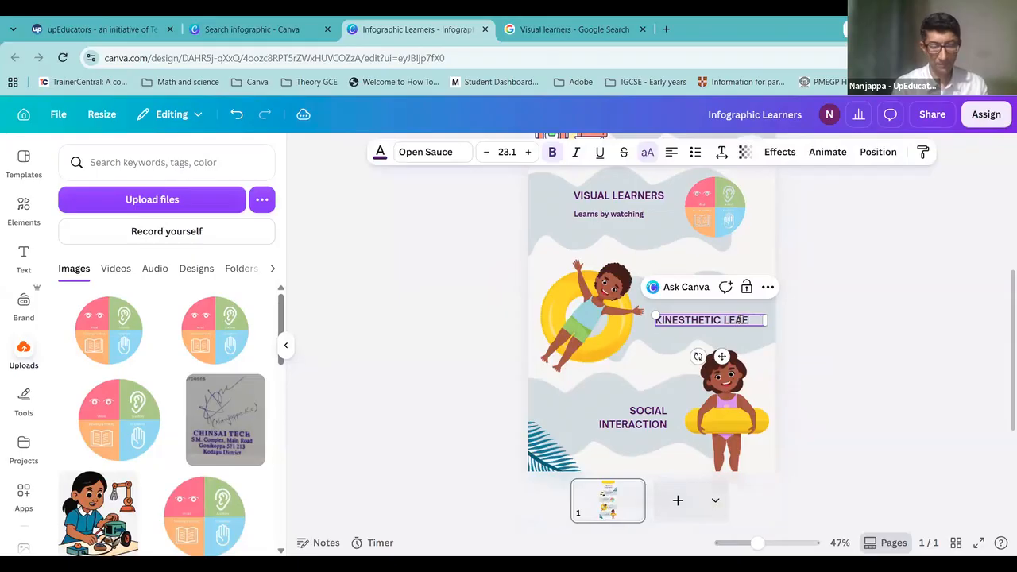
{"action": "type", "text": "R"}
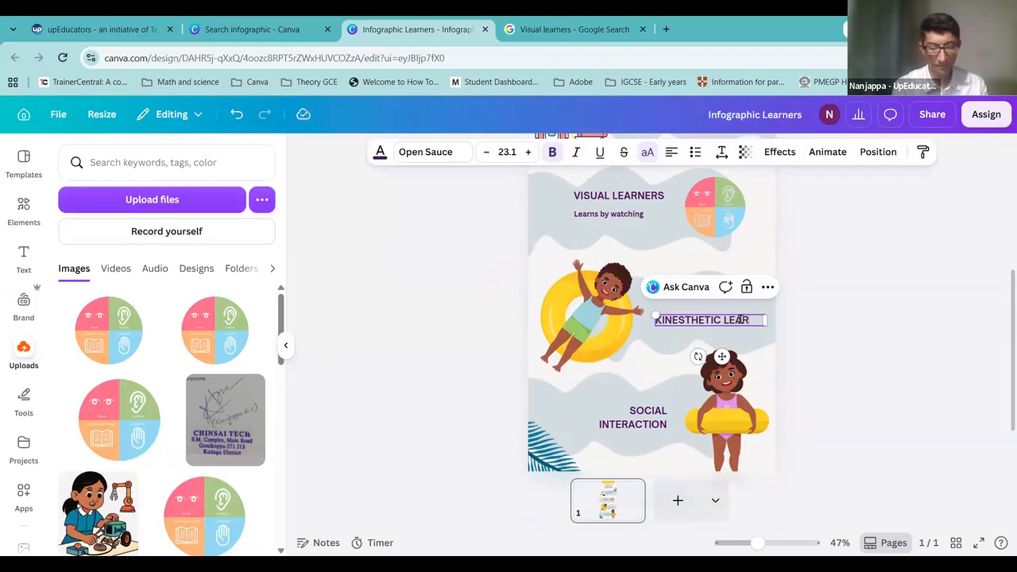
{"action": "type", "text": "NERS"}
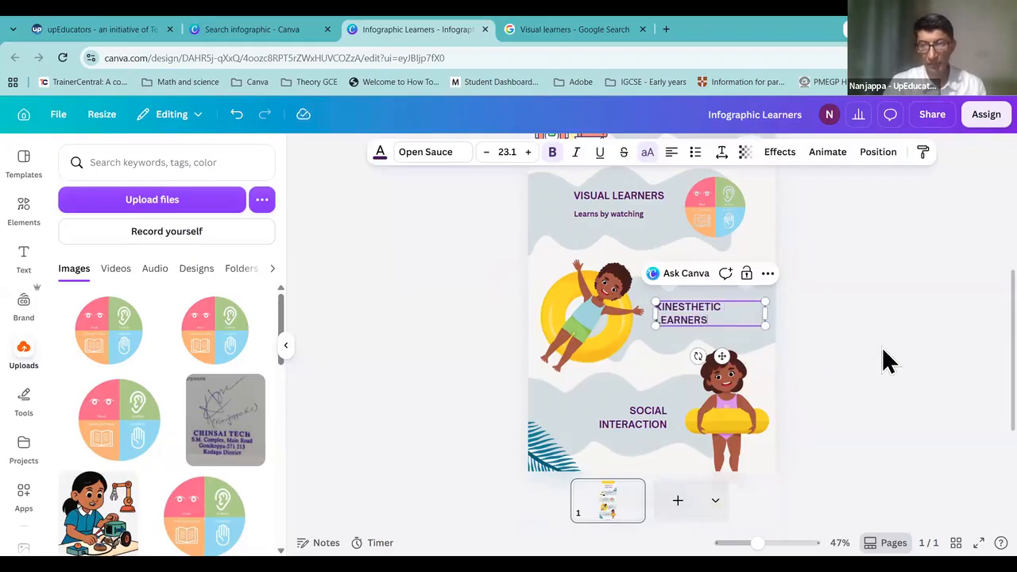
{"action": "left_click", "coordinate": [882, 346]}
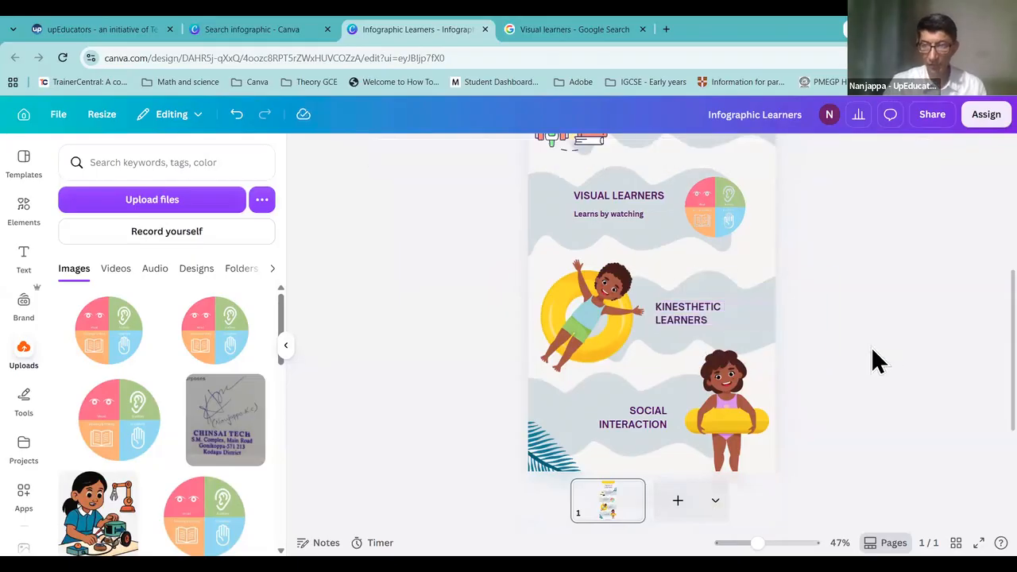
{"action": "left_click", "coordinate": [603, 322]}
{"action": "key", "text": "Delete"}
Step: Widen the KINESTHETIC LEARNERS heading to fit one line and nudge it slightly higher
{"action": "left_click", "coordinate": [710, 320]}
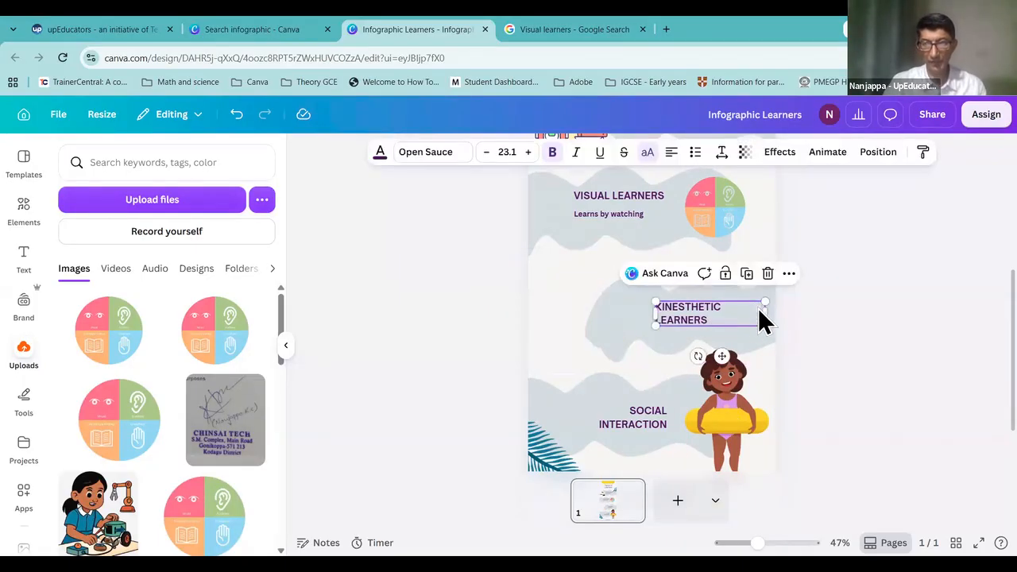
{"action": "left_click_drag", "start_coordinate": [711, 320], "coordinate": [766, 300]}
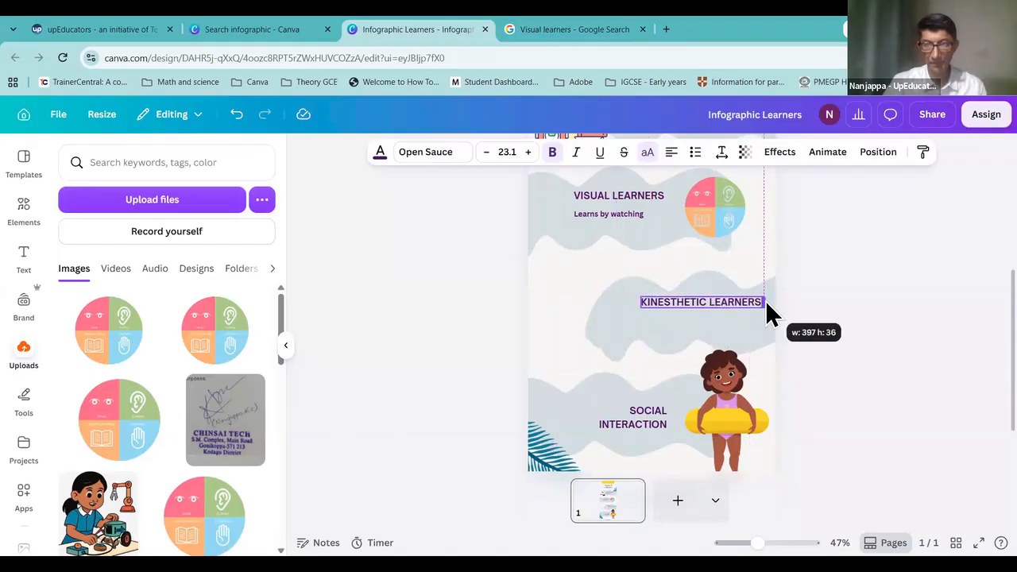
{"action": "left_click", "coordinate": [885, 306]}
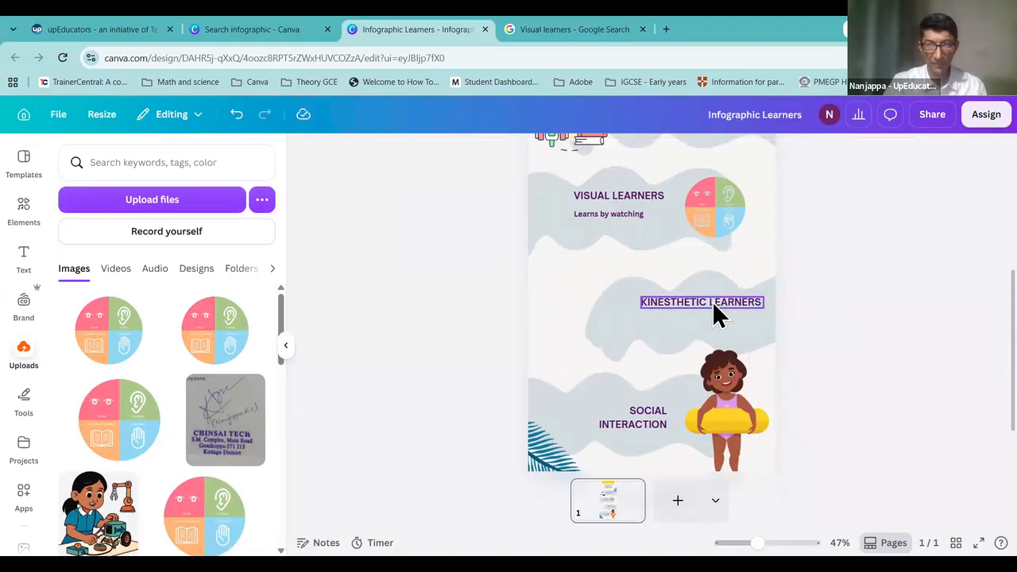
{"action": "left_click", "coordinate": [757, 303]}
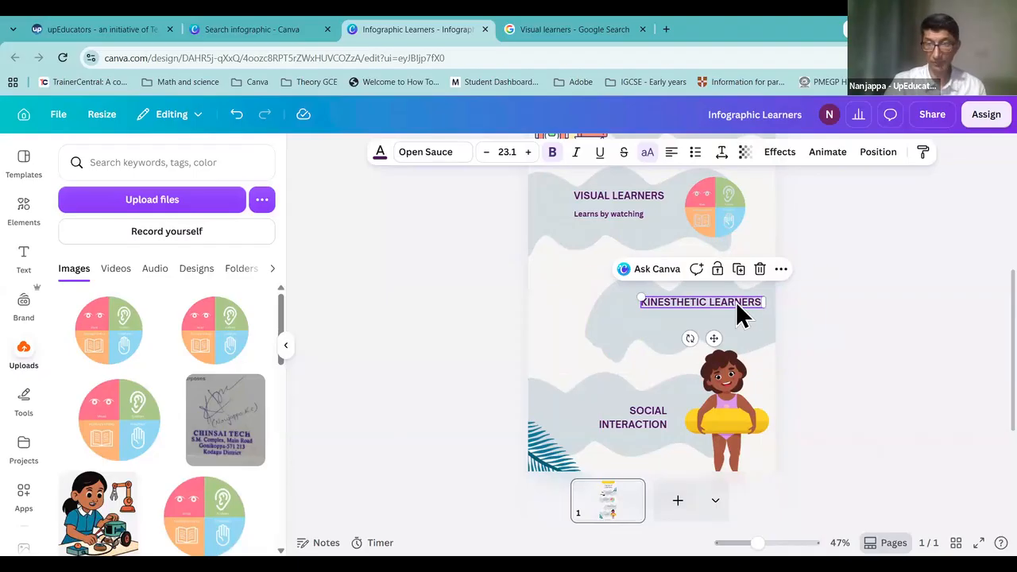
{"action": "left_click_drag", "start_coordinate": [737, 302], "coordinate": [734, 297]}
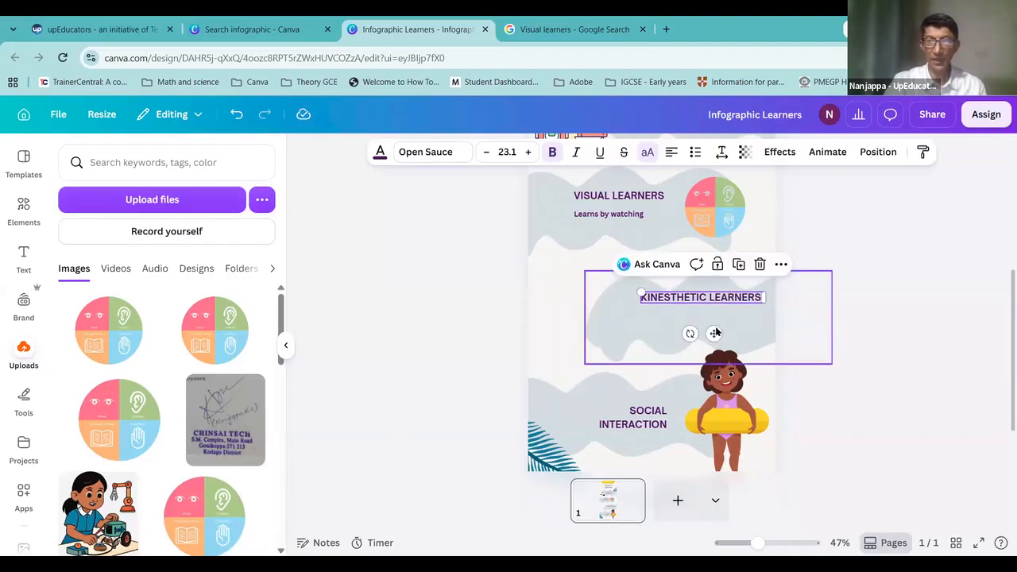
{"action": "scroll", "coordinate": [607, 226], "scroll_direction": "up", "scroll_amount": 3}
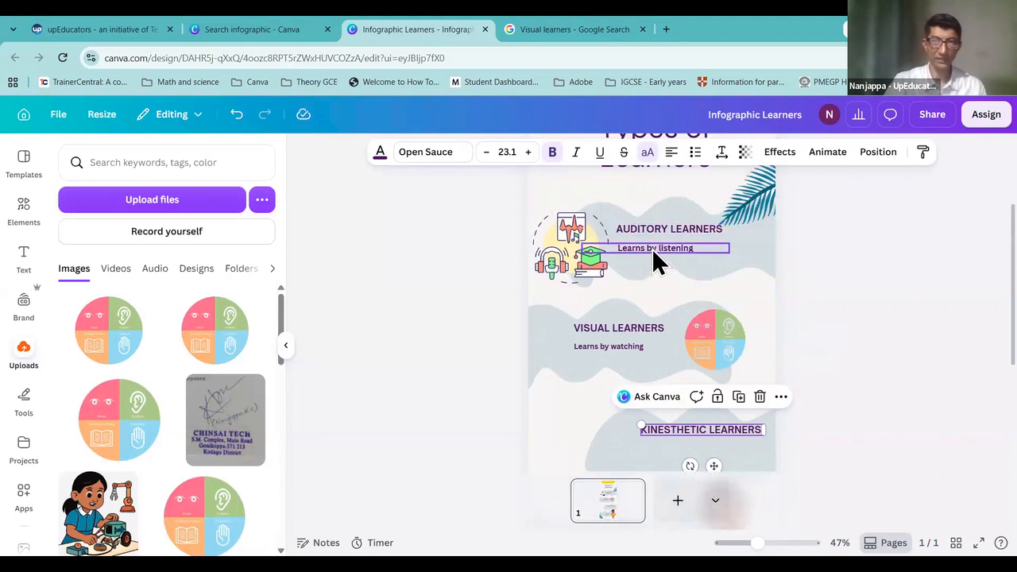
Step: From the KINESTHETIC LEARNERS heading, ask Canva AI for a '5 word definition of Kinesthetic learner'
{"action": "left_click", "coordinate": [617, 326]}
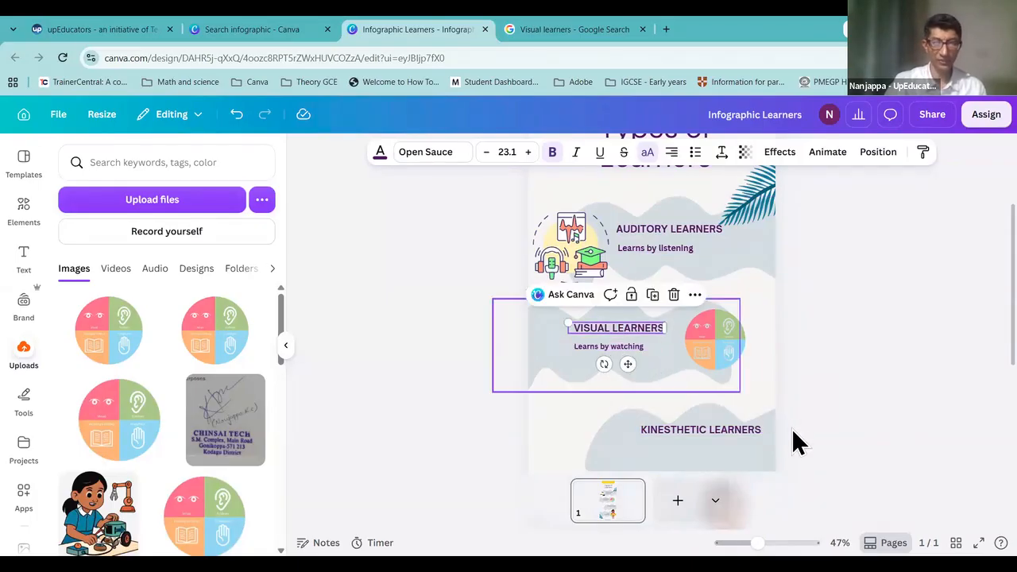
{"action": "left_click", "coordinate": [713, 444]}
{"action": "left_click", "coordinate": [713, 435]}
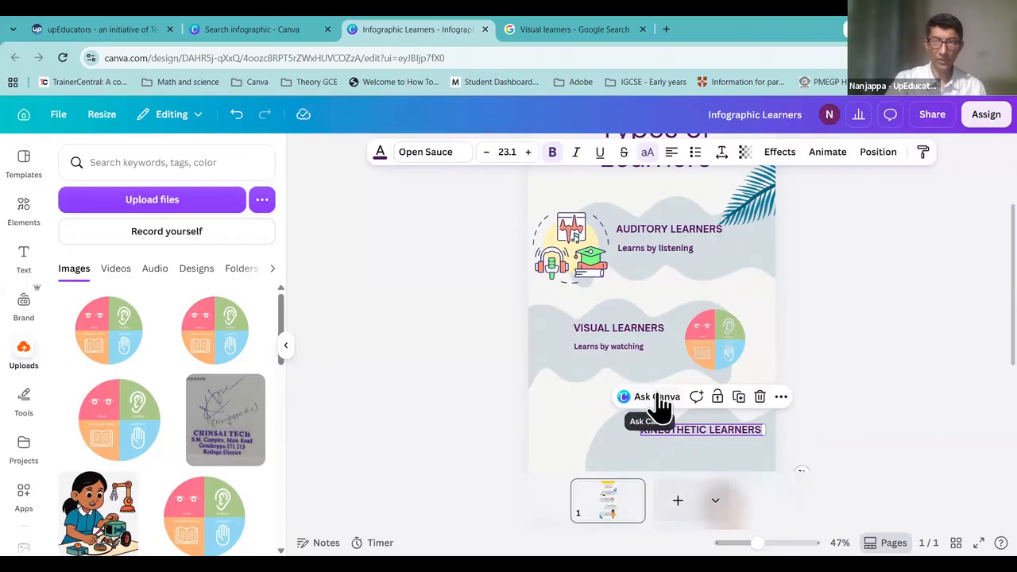
{"action": "left_click", "coordinate": [722, 429]}
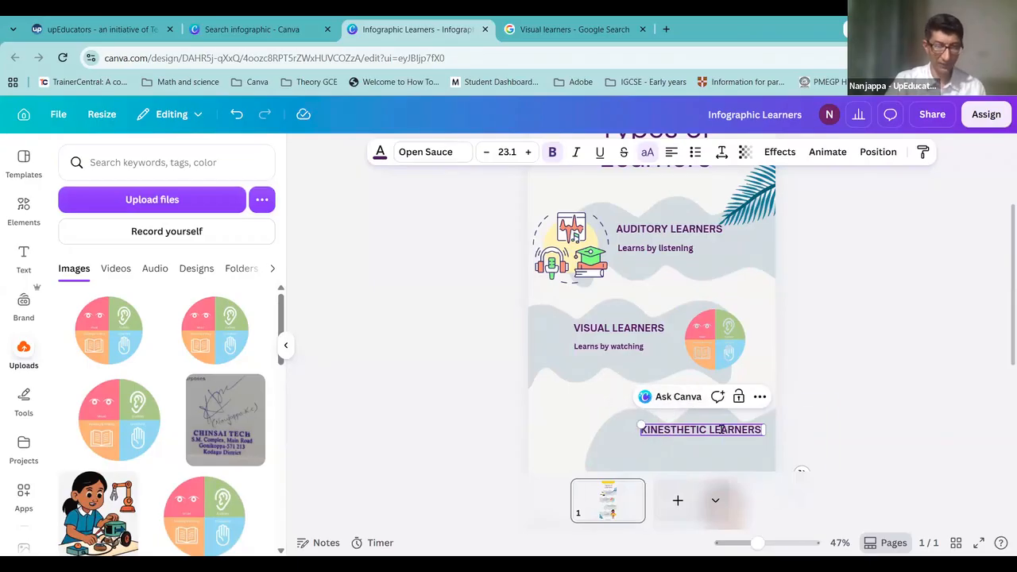
{"action": "left_click", "coordinate": [679, 397]}
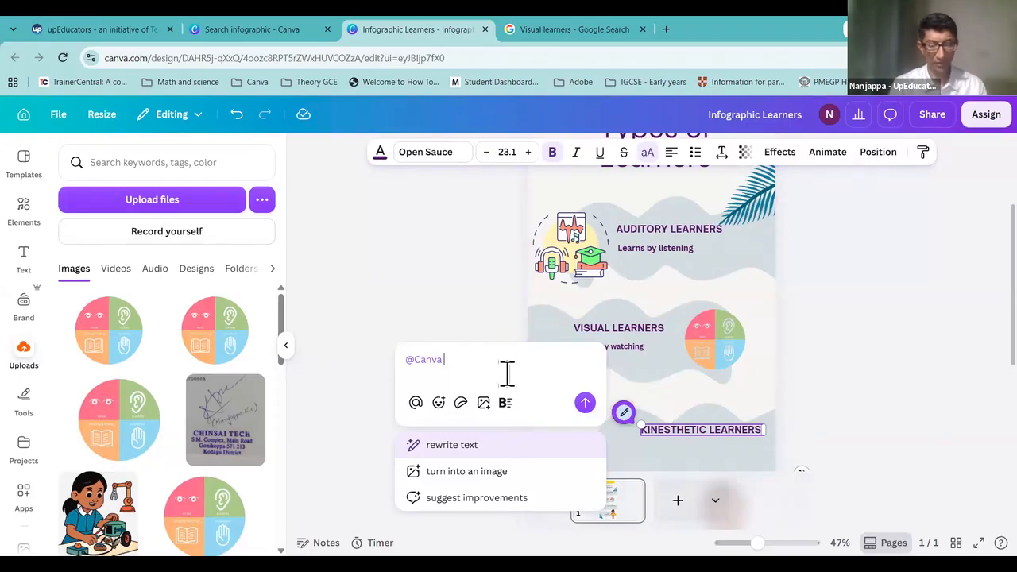
{"action": "type", "text": "5 word"}
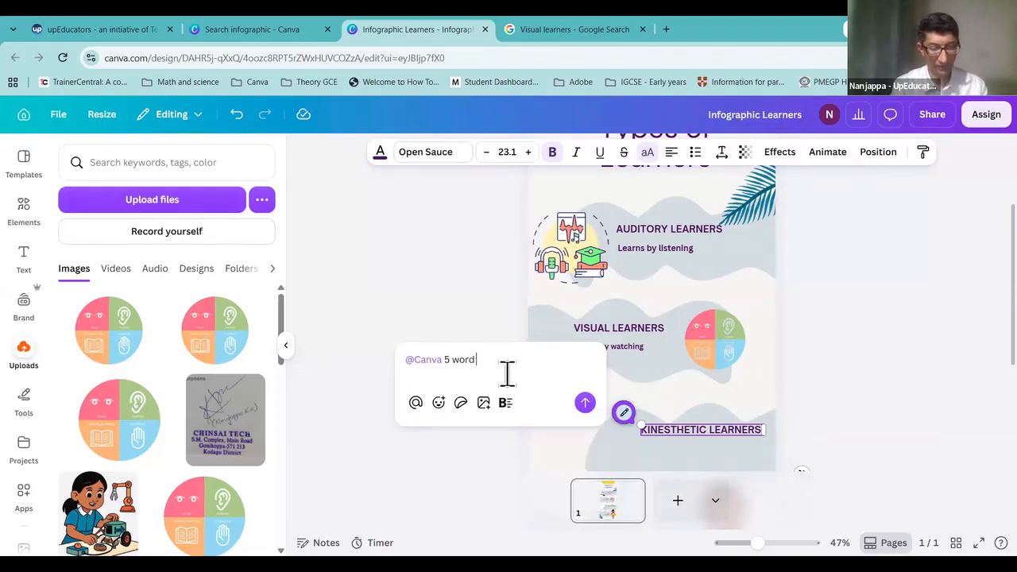
{"action": "type", "text": " definition of Kinestht"}
{"action": "key", "text": "BackSpace"}
{"action": "key", "text": "BackSpace"}
{"action": "type", "text": "thet"}
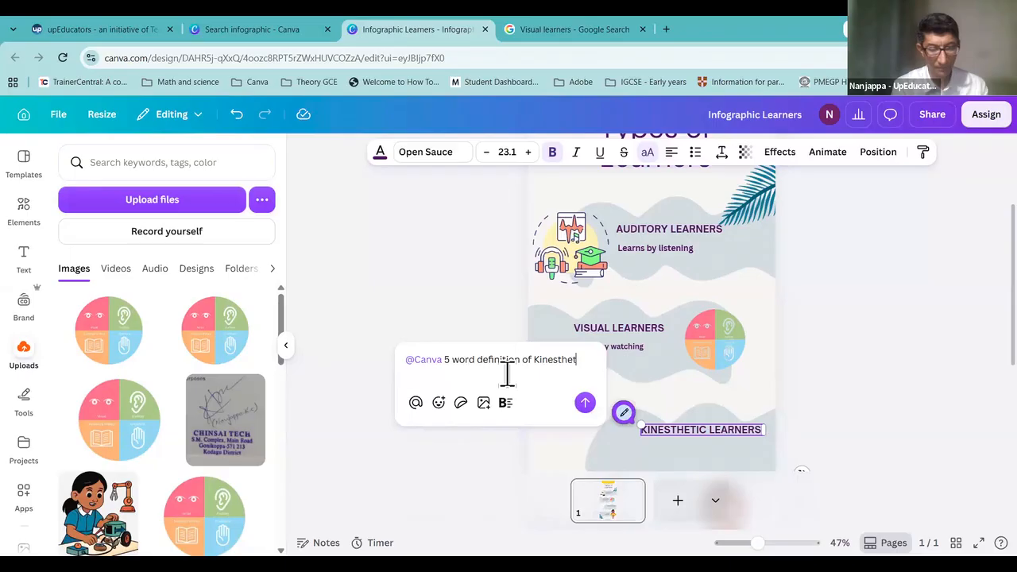
{"action": "type", "text": "ic learner"}
{"action": "key", "text": "shift+Return"}
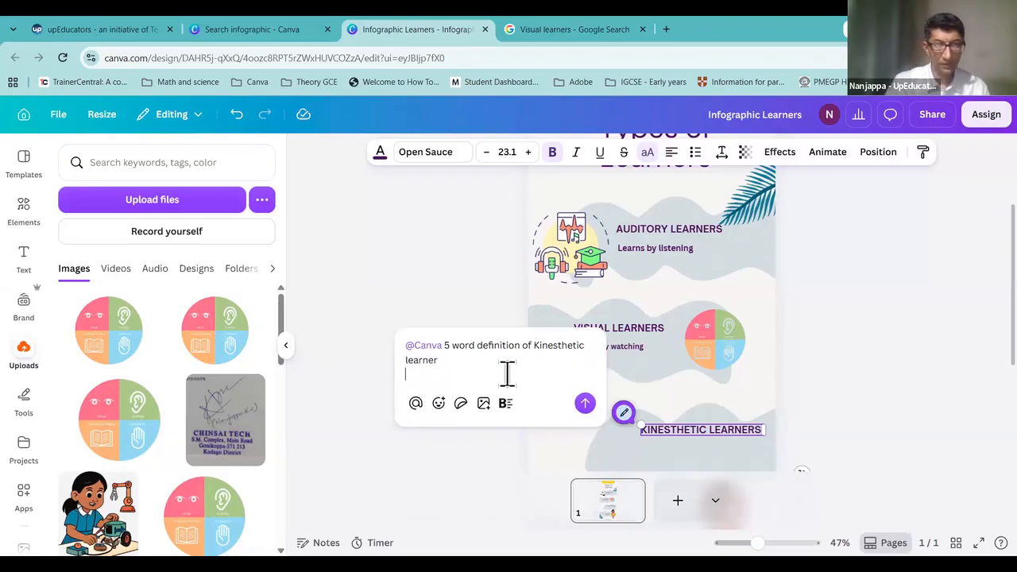
{"action": "left_click", "coordinate": [585, 403]}
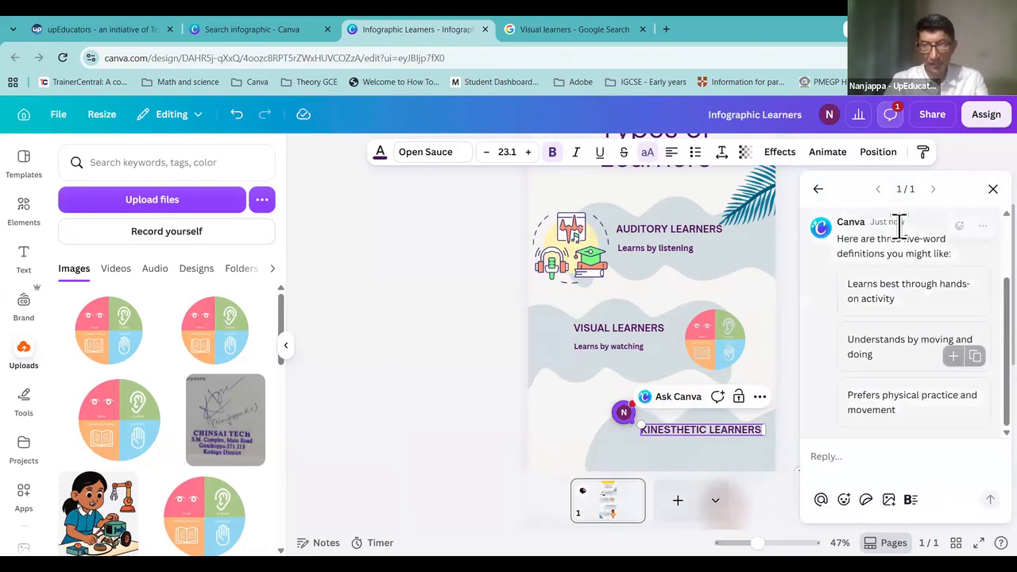
Step: Add the 'Learns best through hands-on activity' suggestion, close the thread, then delete that added text
{"action": "scroll", "coordinate": [899, 230], "scroll_direction": "up", "scroll_amount": 2}
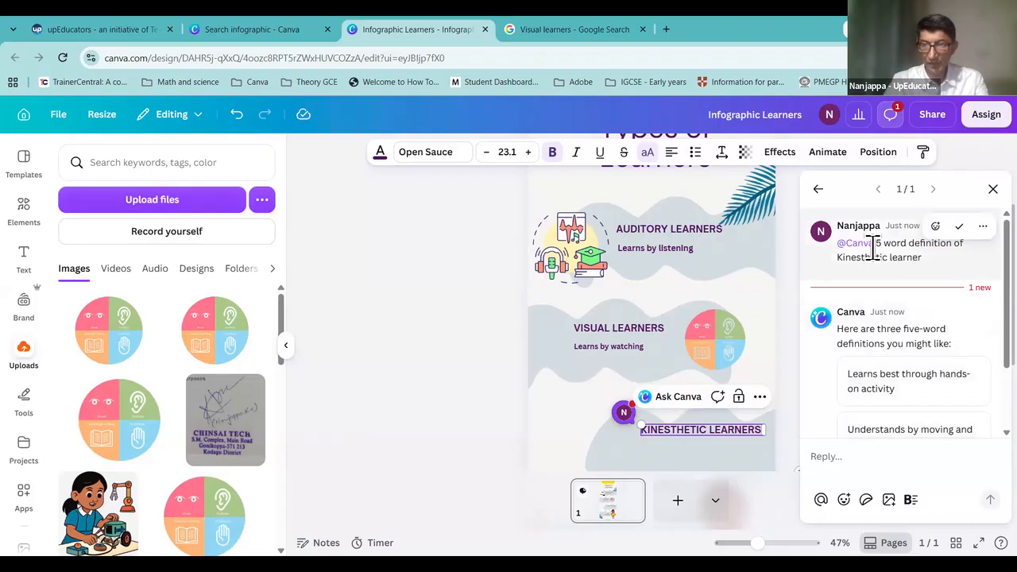
{"action": "scroll", "coordinate": [948, 381], "scroll_direction": "down", "scroll_amount": 3}
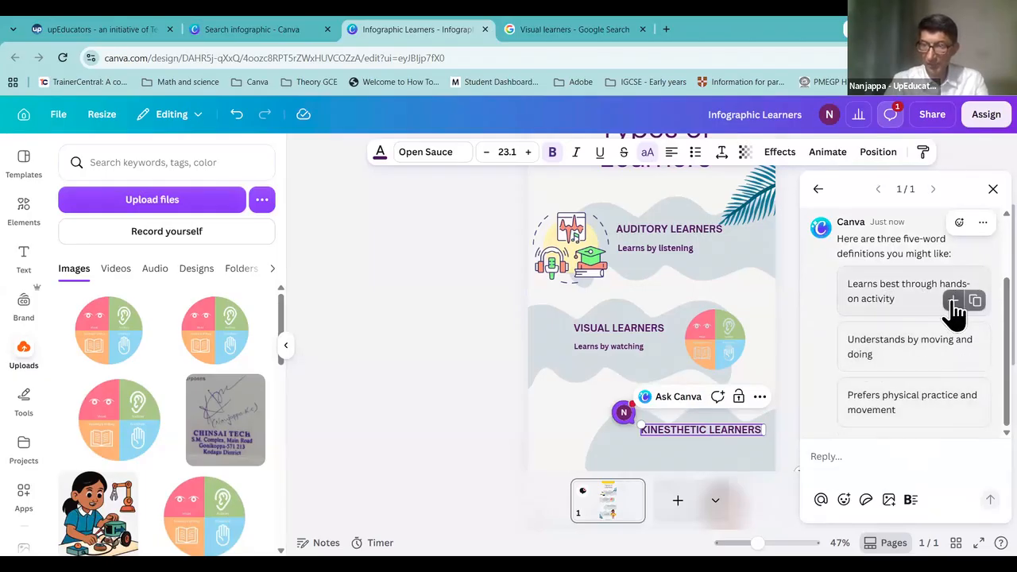
{"action": "left_click", "coordinate": [952, 301]}
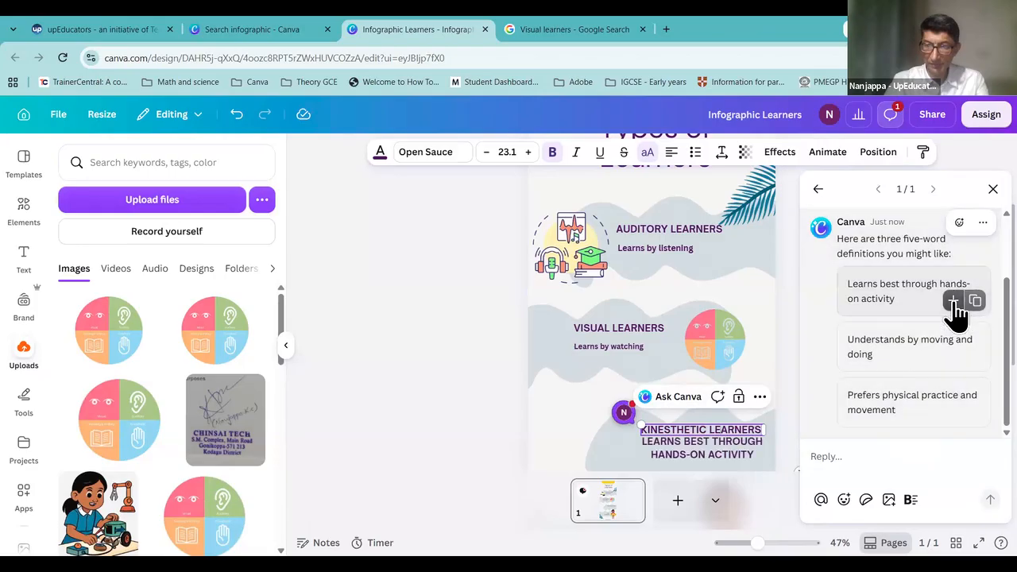
{"action": "left_click", "coordinate": [710, 455]}
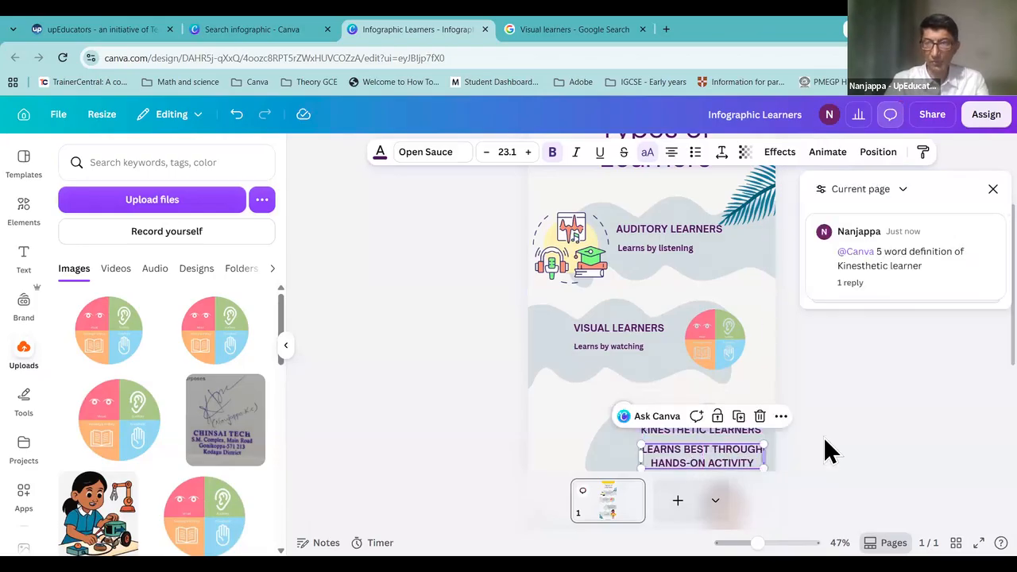
{"action": "left_click", "coordinate": [827, 450]}
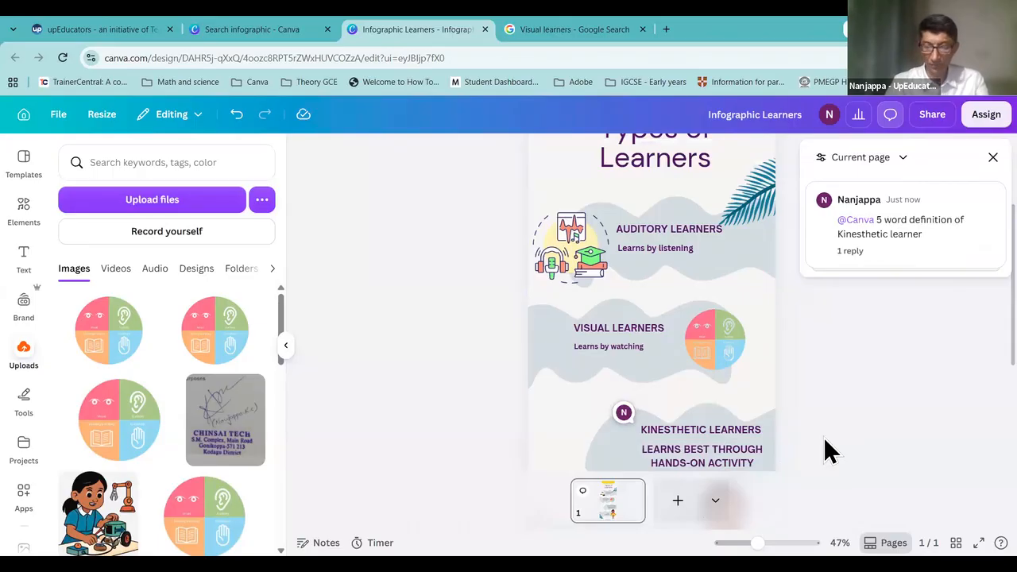
{"action": "left_click", "coordinate": [993, 156]}
{"action": "left_click", "coordinate": [688, 468]}
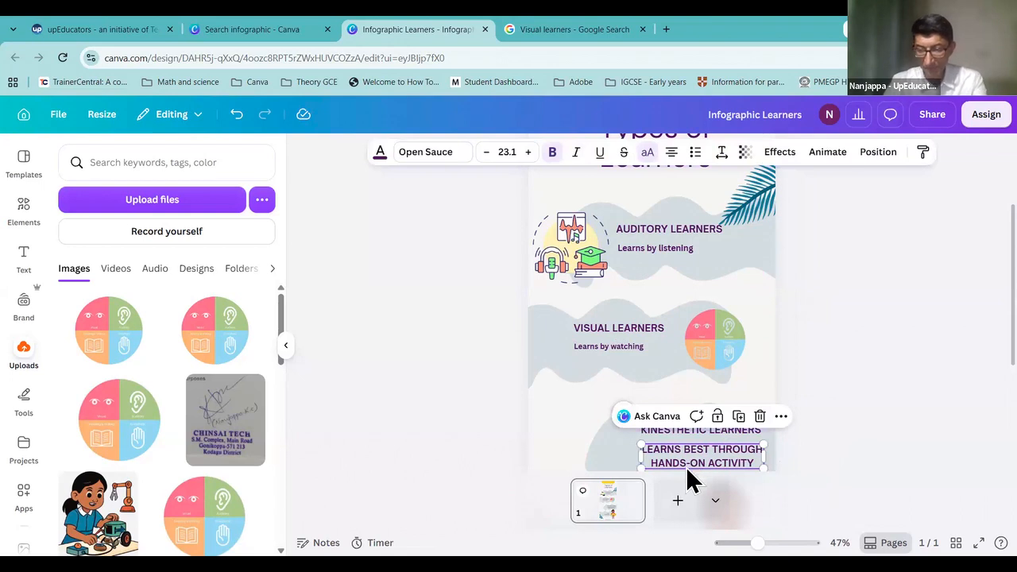
{"action": "key", "text": "Delete"}
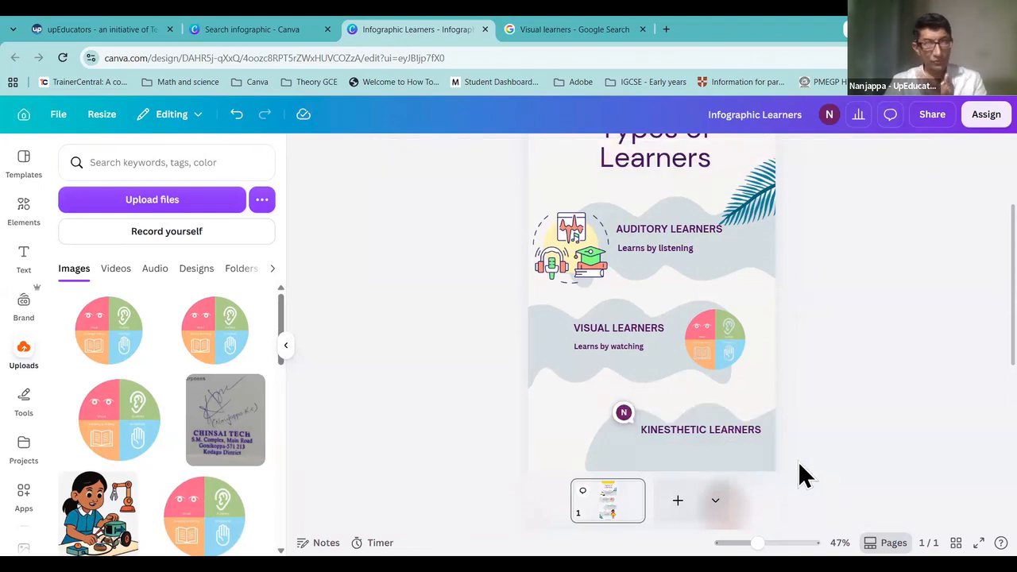
Step: Send Canva AI another 5-word kinesthetic learner definition request from the heading, then reload the page
{"action": "left_click", "coordinate": [739, 433]}
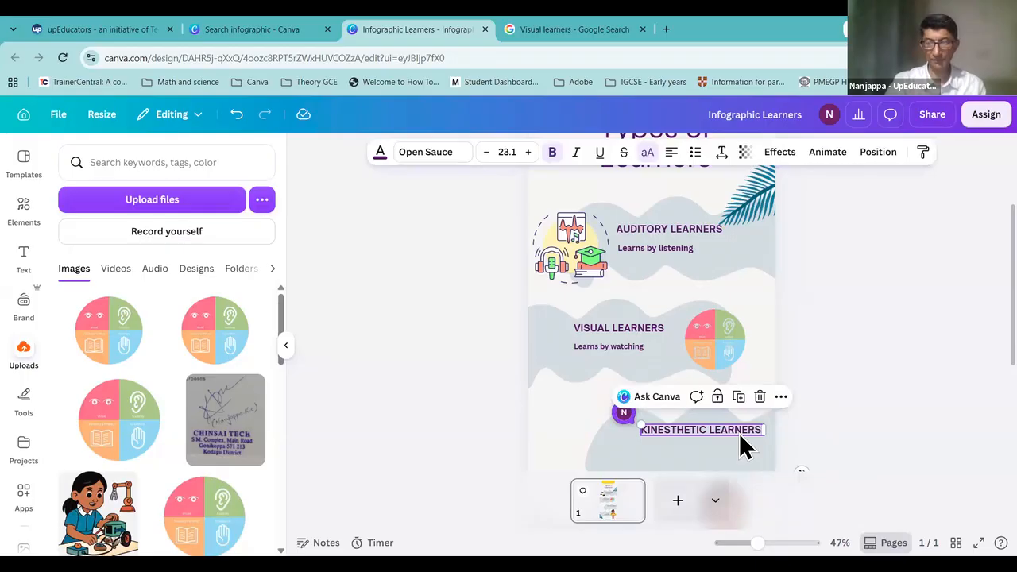
{"action": "left_click", "coordinate": [656, 399]}
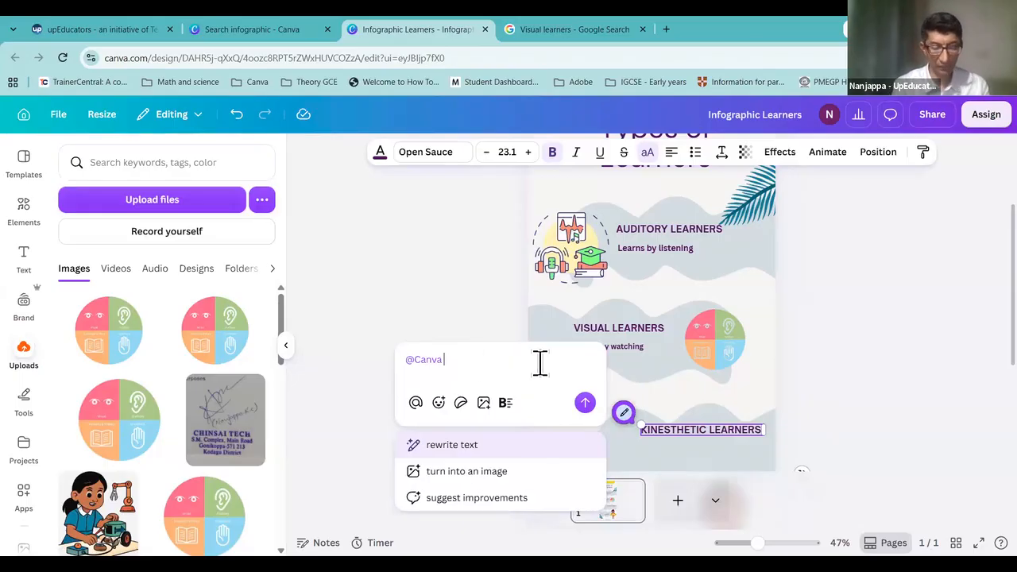
{"action": "type", "text": "5 word definition o"}
{"action": "type", "text": "f"}
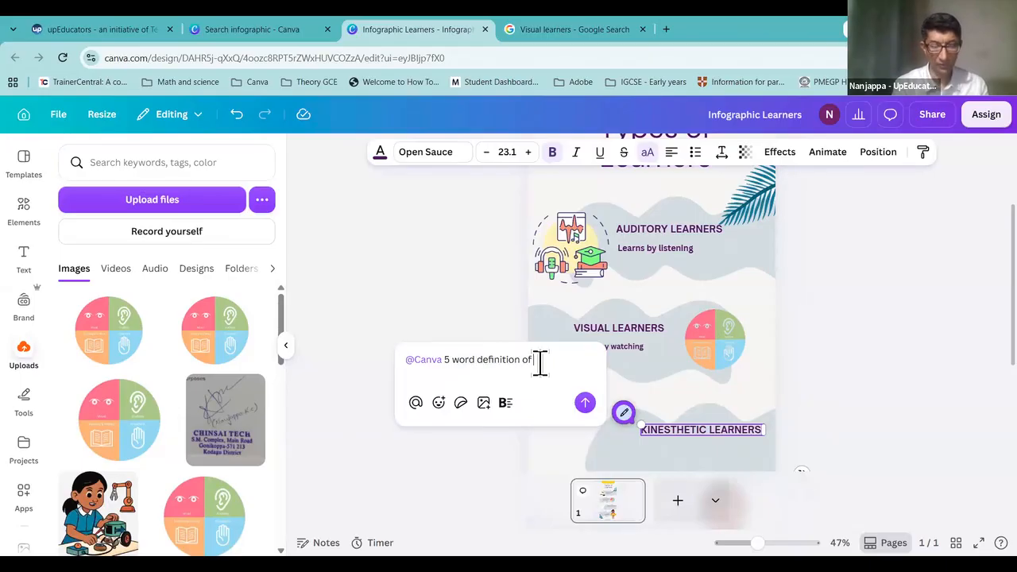
{"action": "type", "text": " kinesthetic Learner"}
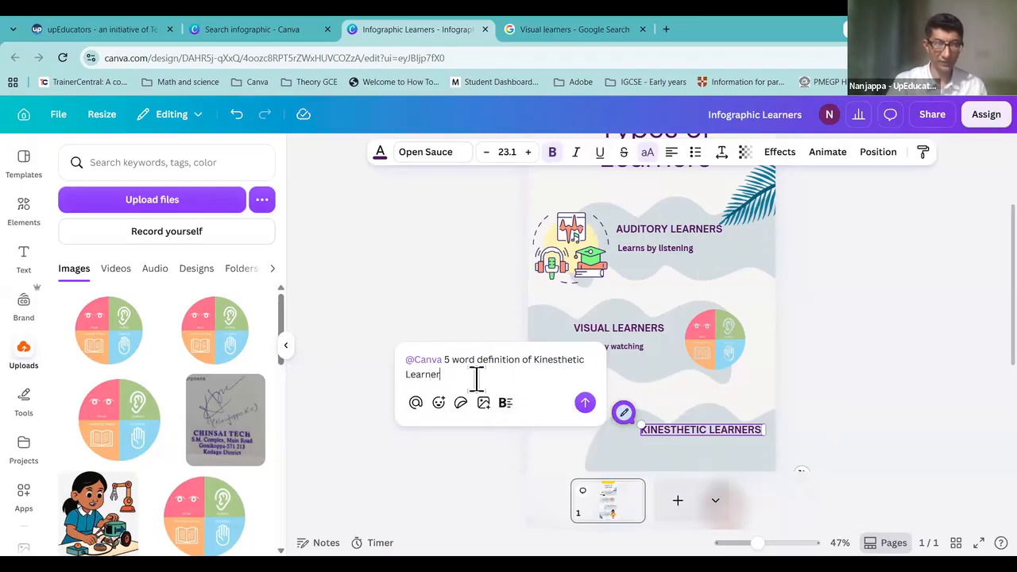
{"action": "key", "text": "shift+Return"}
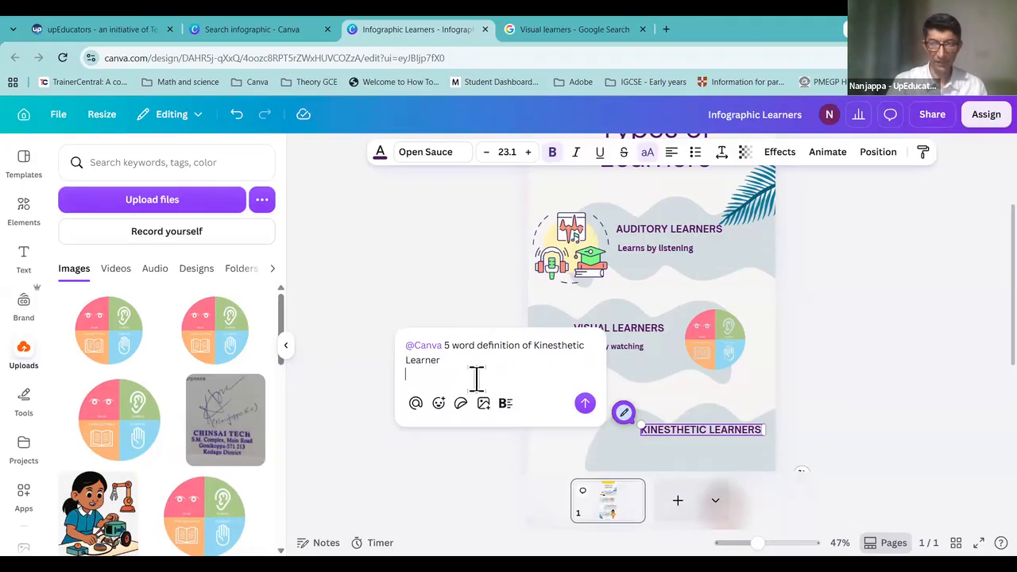
{"action": "left_click", "coordinate": [585, 402]}
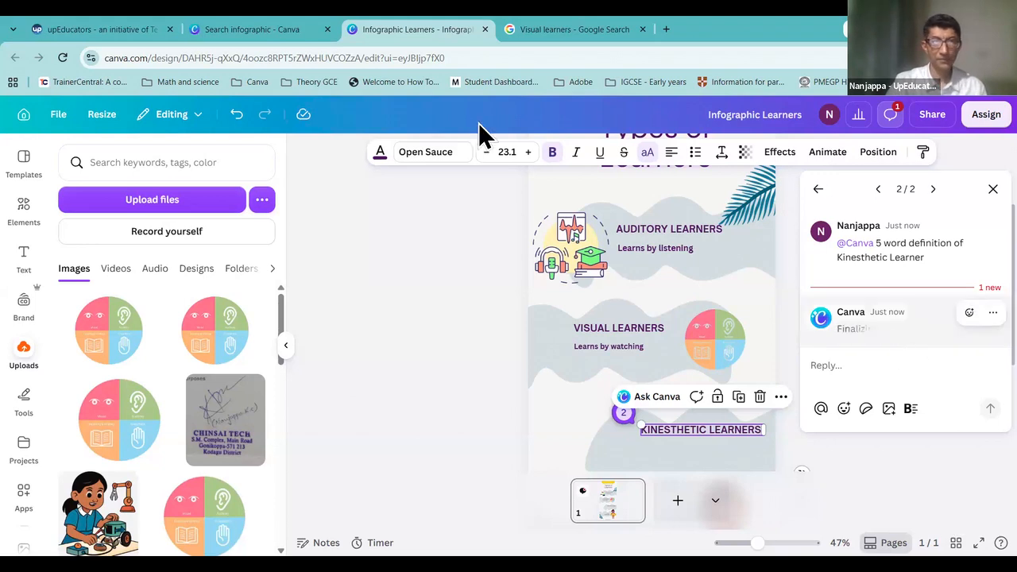
{"action": "left_click", "coordinate": [62, 57]}
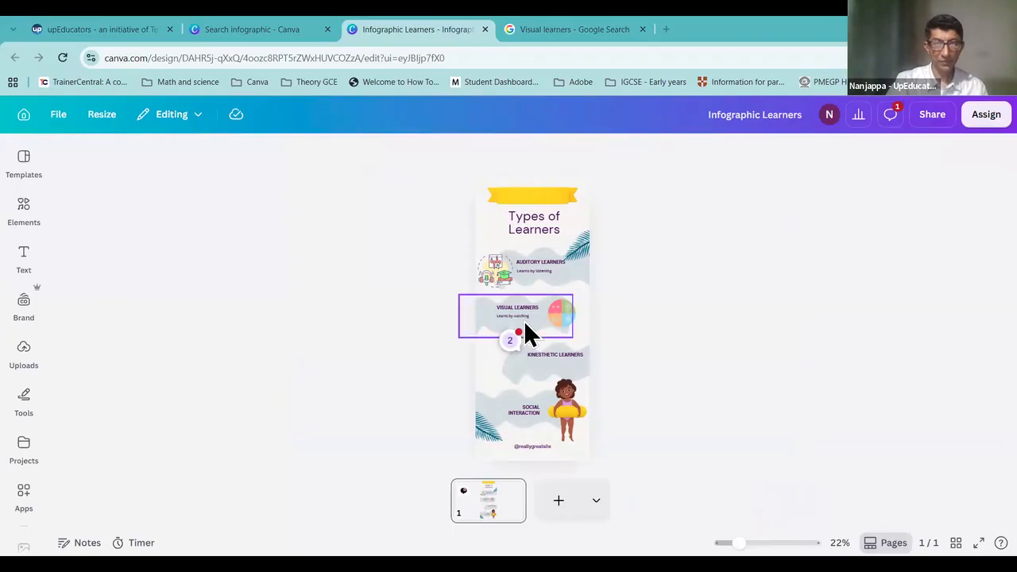
Step: Zoom in and send '5 words definition of Kinesthetic learner' to Canva AI from the heading
{"action": "double_click", "coordinate": [556, 356]}
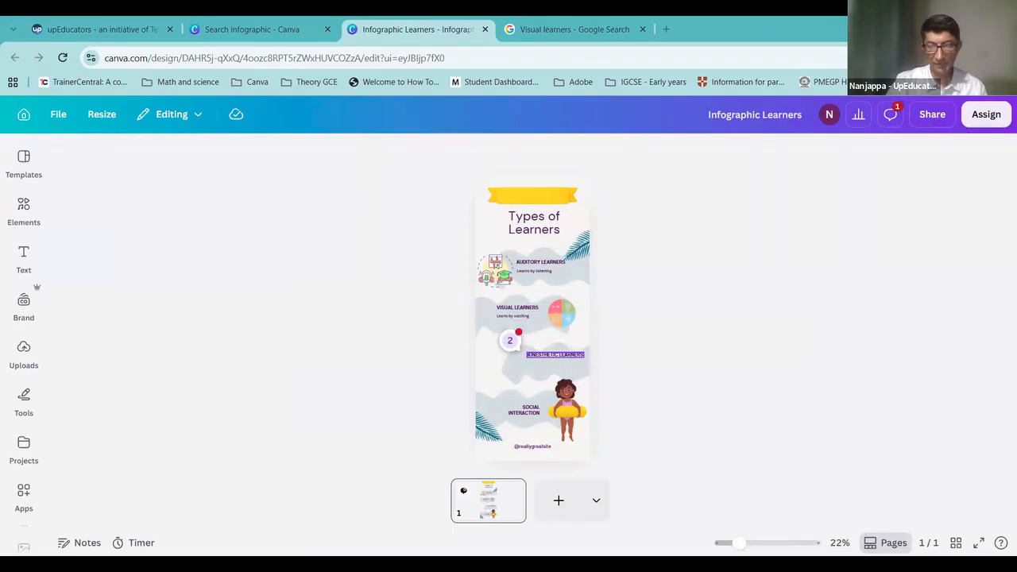
{"action": "left_click_drag", "start_coordinate": [746, 543], "coordinate": [760, 543]}
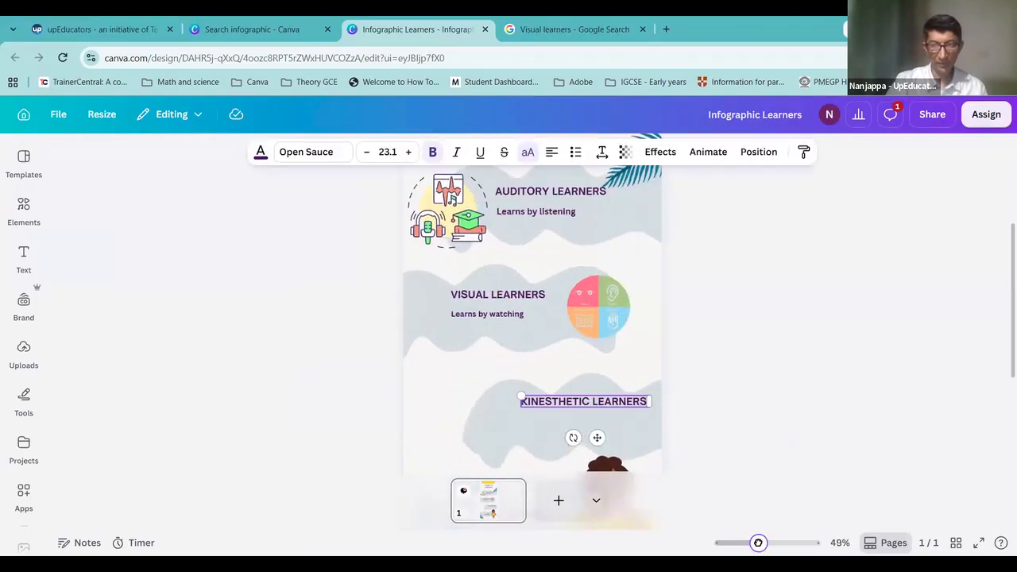
{"action": "left_click", "coordinate": [539, 371]}
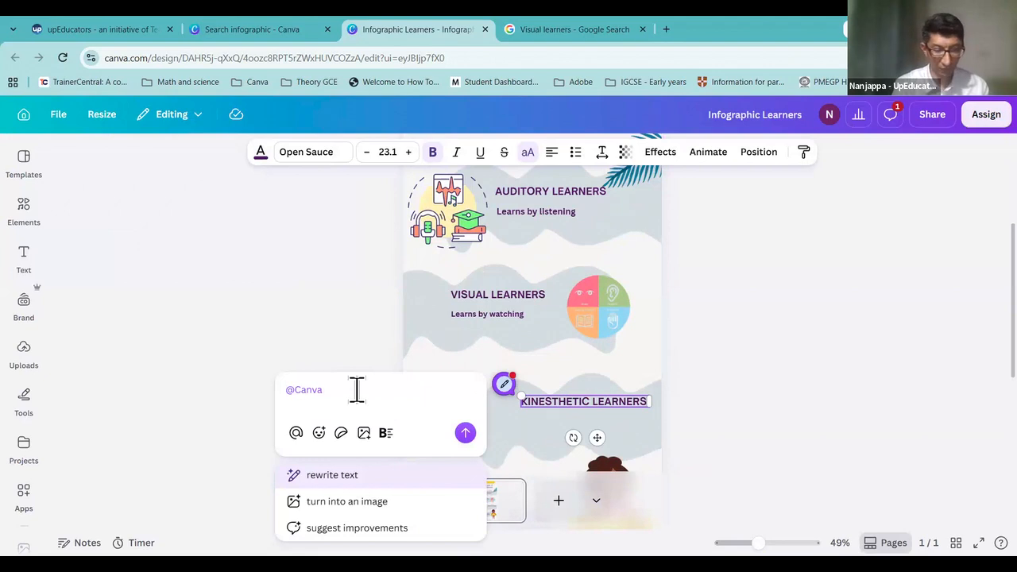
{"action": "type", "text": "5 words definition of "}
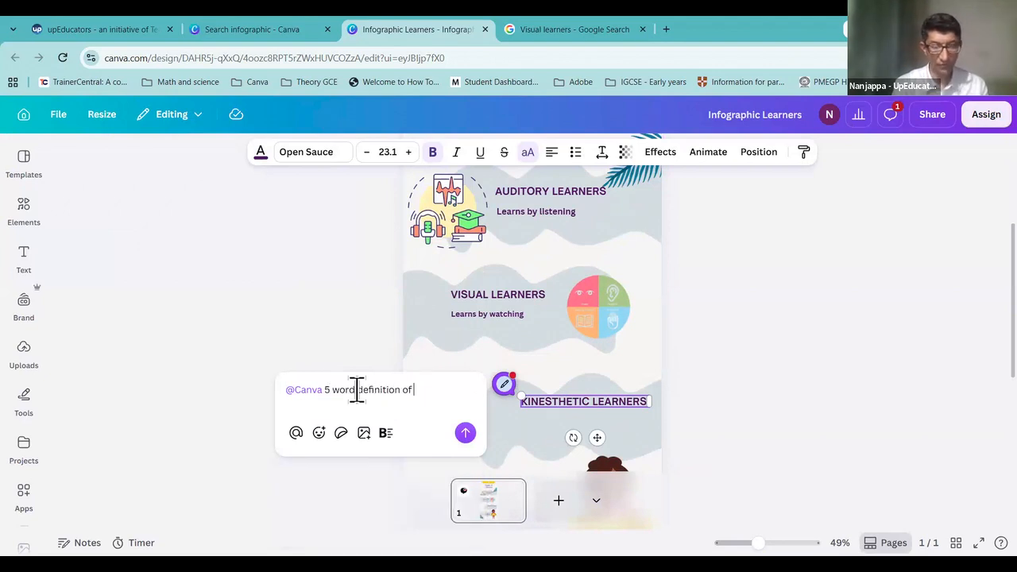
{"action": "type", "text": "Kinesthetic learner"}
{"action": "key", "text": "Return"}
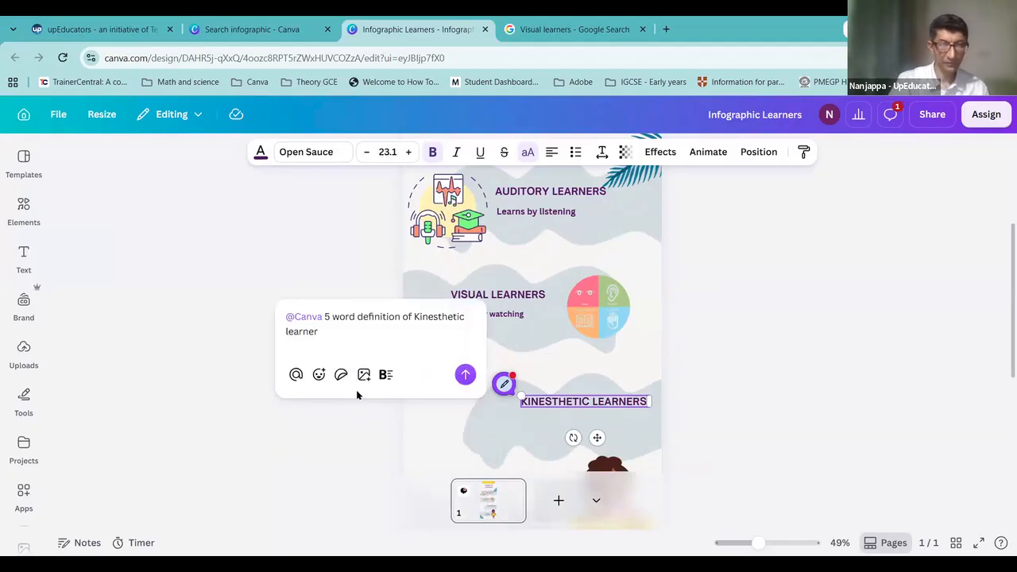
{"action": "left_click", "coordinate": [465, 374]}
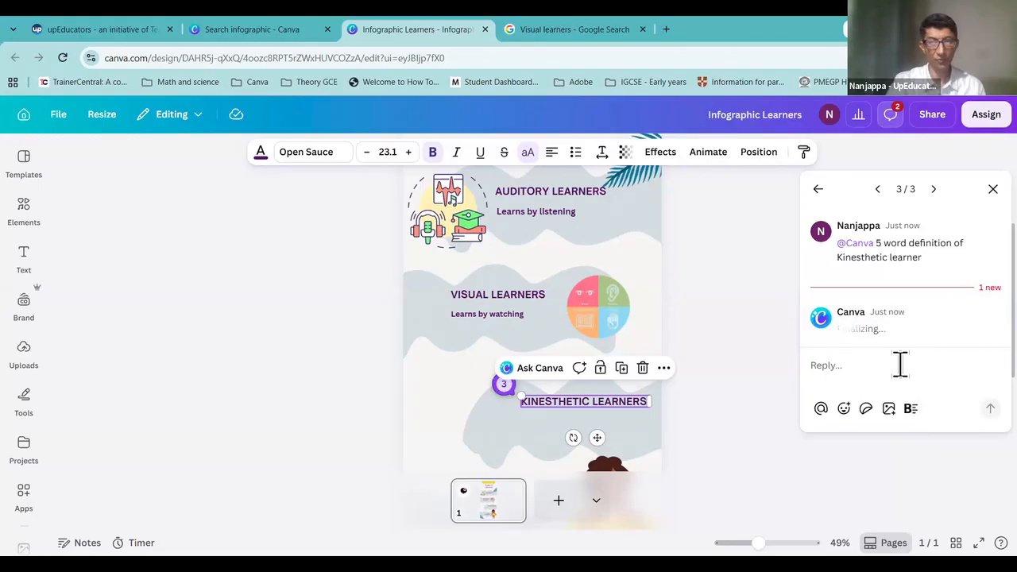
Step: Add the suggestion 'Learns best through physical activity' to the design and move it down
{"action": "left_click", "coordinate": [878, 191]}
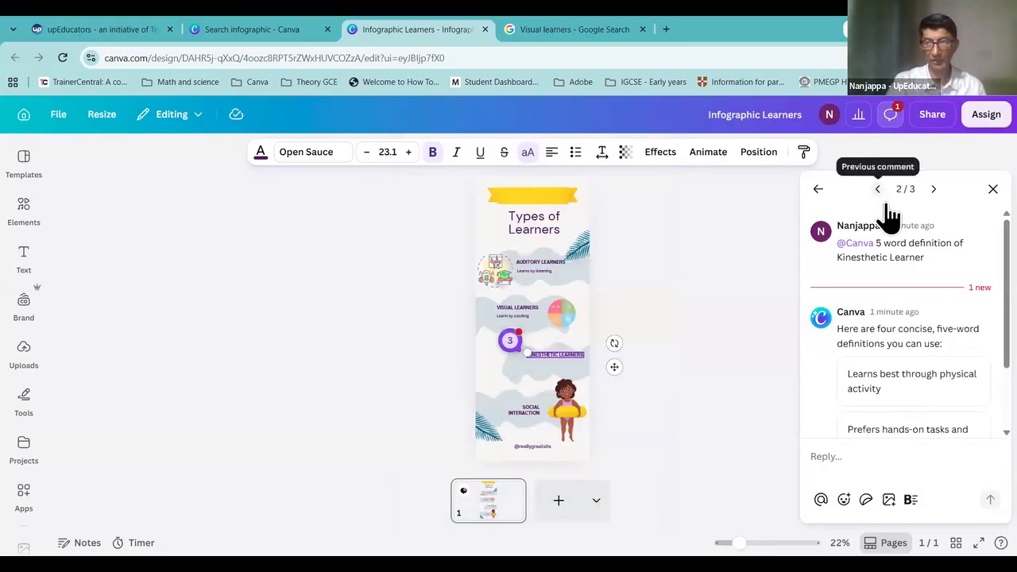
{"action": "scroll", "coordinate": [896, 390], "scroll_direction": "down", "scroll_amount": 2}
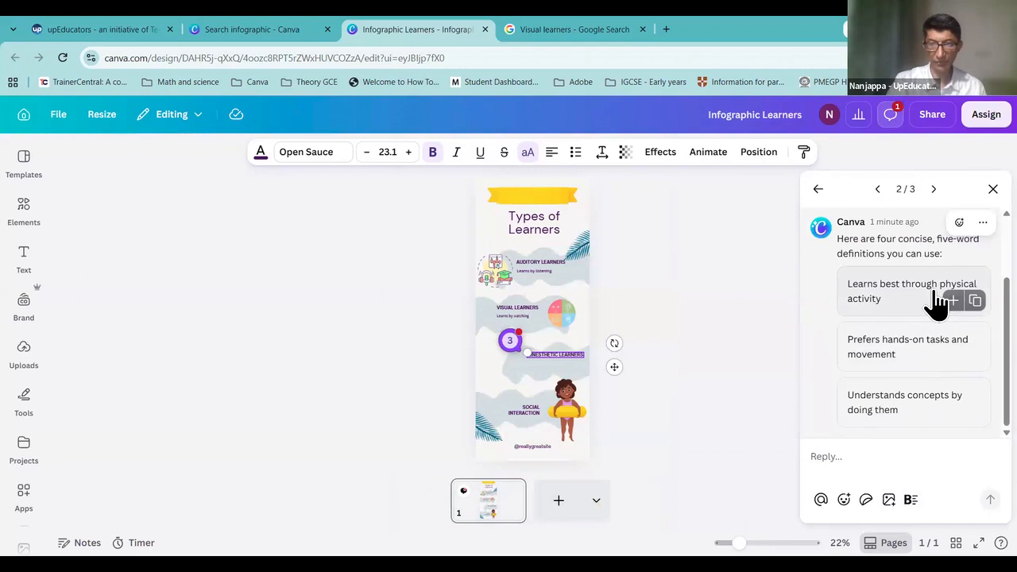
{"action": "left_click", "coordinate": [955, 302]}
{"action": "left_click", "coordinate": [992, 189]}
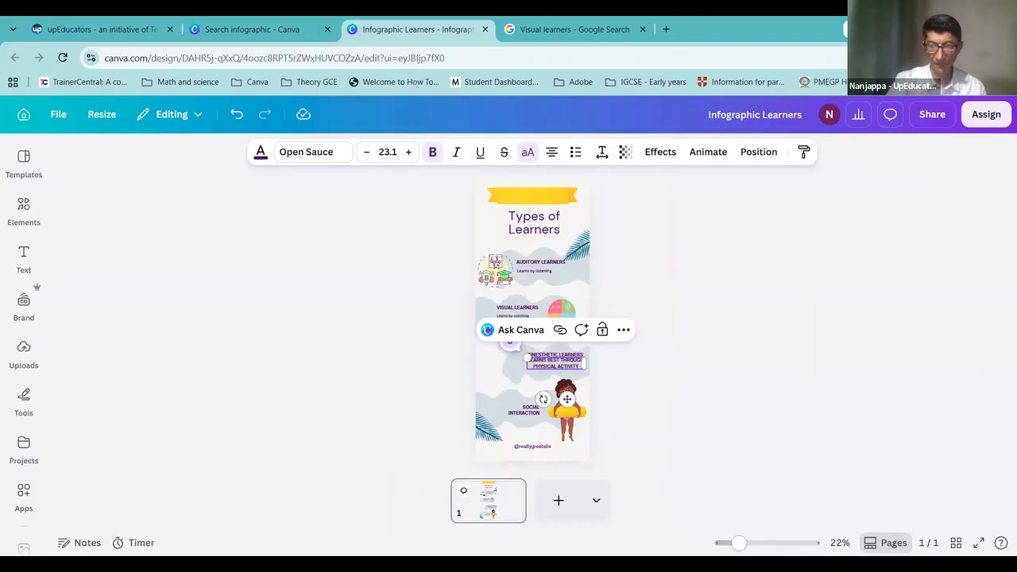
{"action": "left_click_drag", "start_coordinate": [744, 546], "coordinate": [757, 545]}
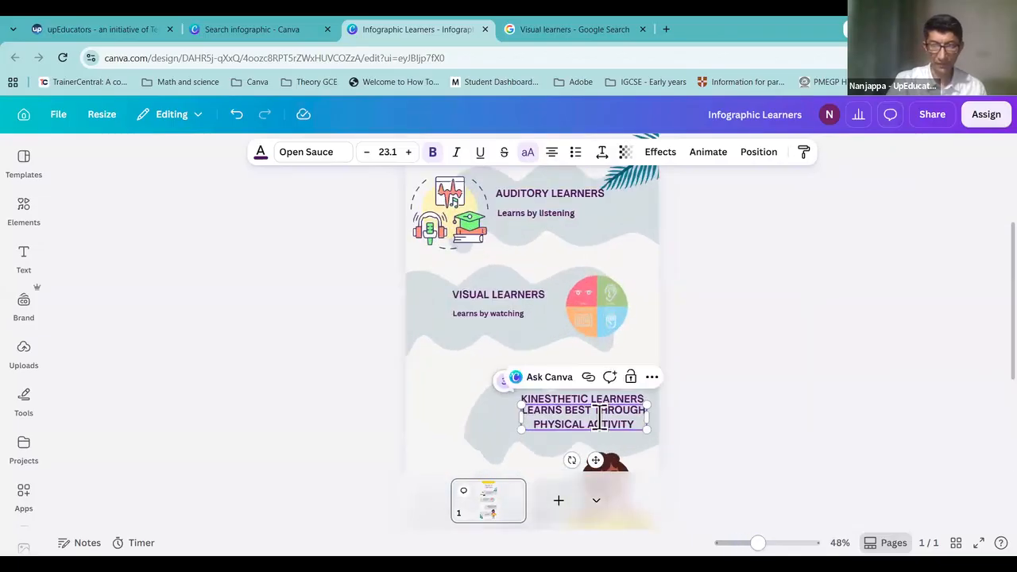
{"action": "left_click", "coordinate": [712, 448]}
{"action": "left_click_drag", "start_coordinate": [604, 420], "coordinate": [604, 429]}
Step: Shrink the definition text to 17.1 font size and position it under the KINESTHETIC LEARNERS heading
{"action": "double_click", "coordinate": [625, 429]}
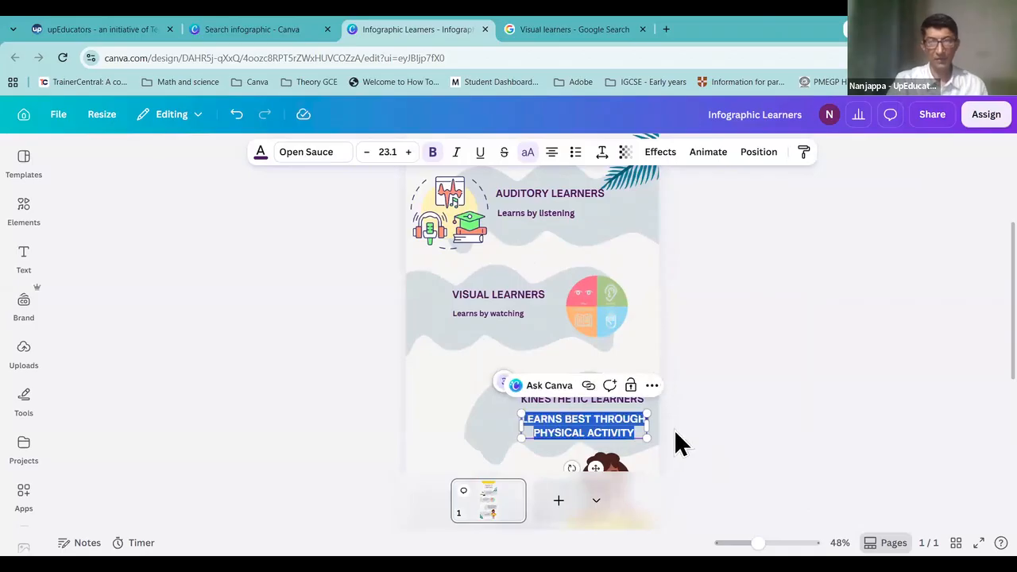
{"action": "left_click", "coordinate": [367, 152]}
{"action": "left_click", "coordinate": [366, 152]}
{"action": "left_click", "coordinate": [366, 153]}
{"action": "left_click", "coordinate": [367, 152]}
{"action": "left_click", "coordinate": [367, 153]}
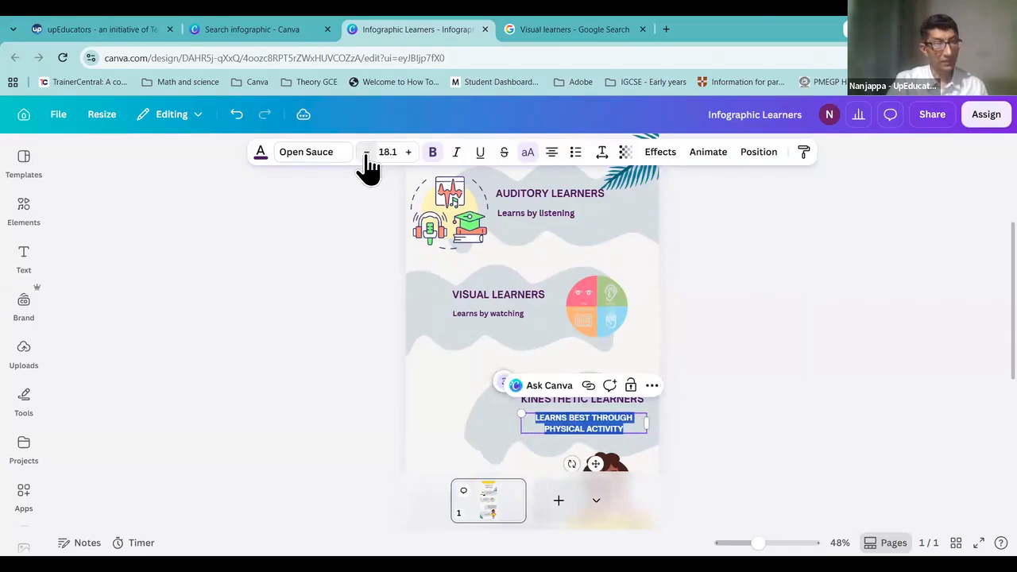
{"action": "left_click", "coordinate": [769, 367]}
{"action": "left_click", "coordinate": [579, 424]}
{"action": "left_click_drag", "start_coordinate": [580, 424], "coordinate": [577, 430]}
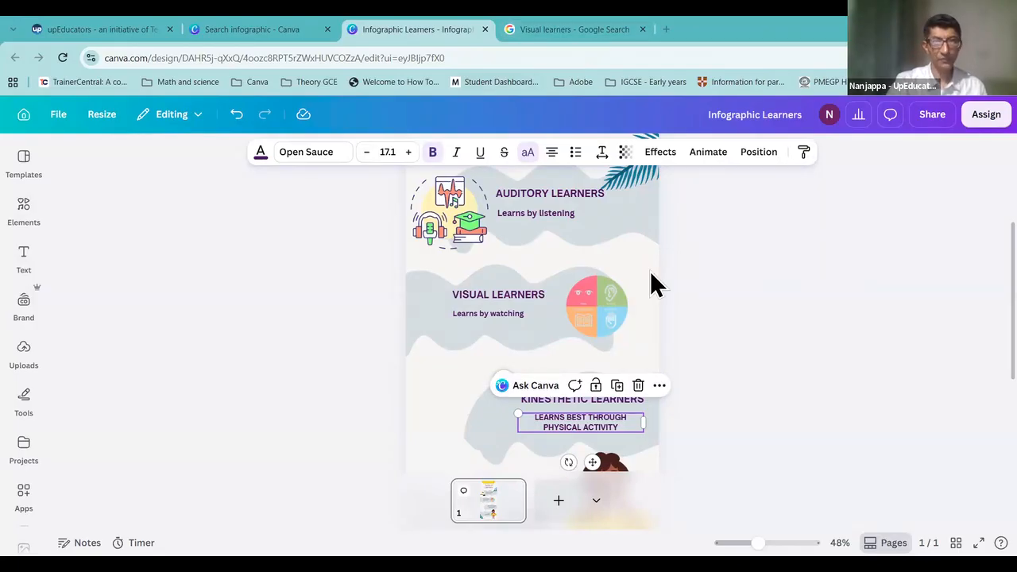
Step: Search Elements for a 6 year old Indian school girl in a blue uniform working in a tinkering lab
{"action": "left_click", "coordinate": [24, 208]}
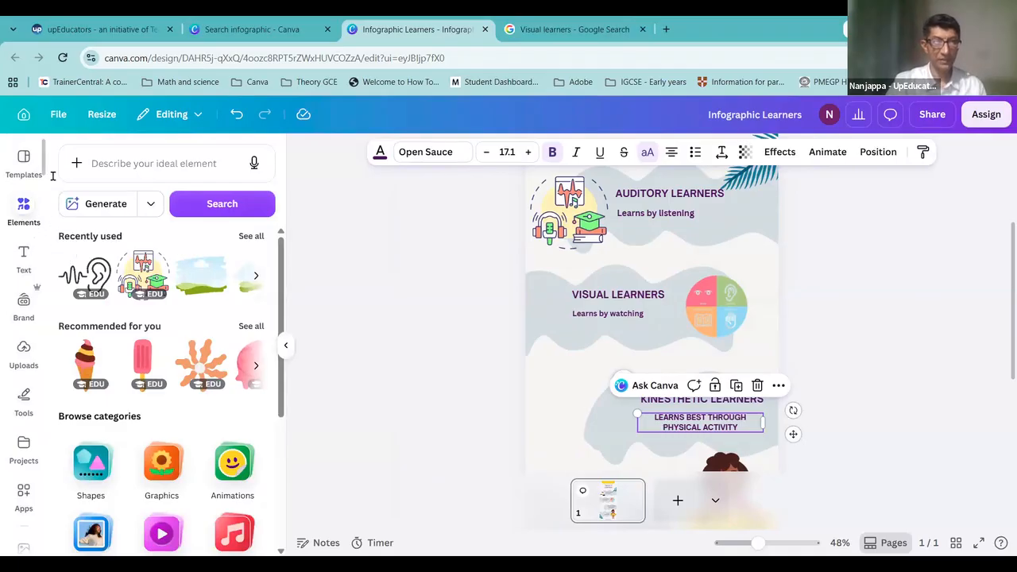
{"action": "left_click", "coordinate": [123, 166]}
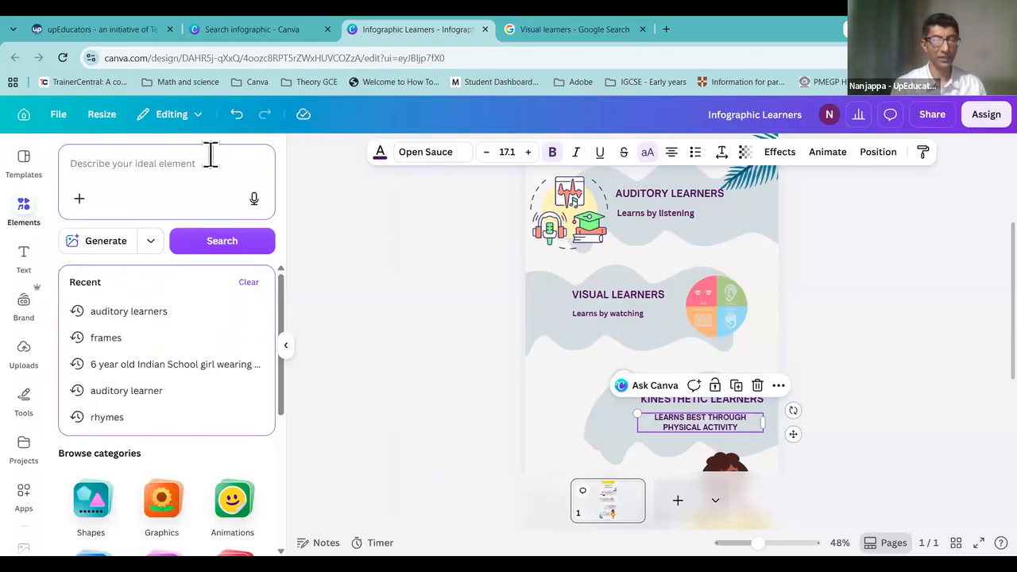
{"action": "type", "text": "6 "}
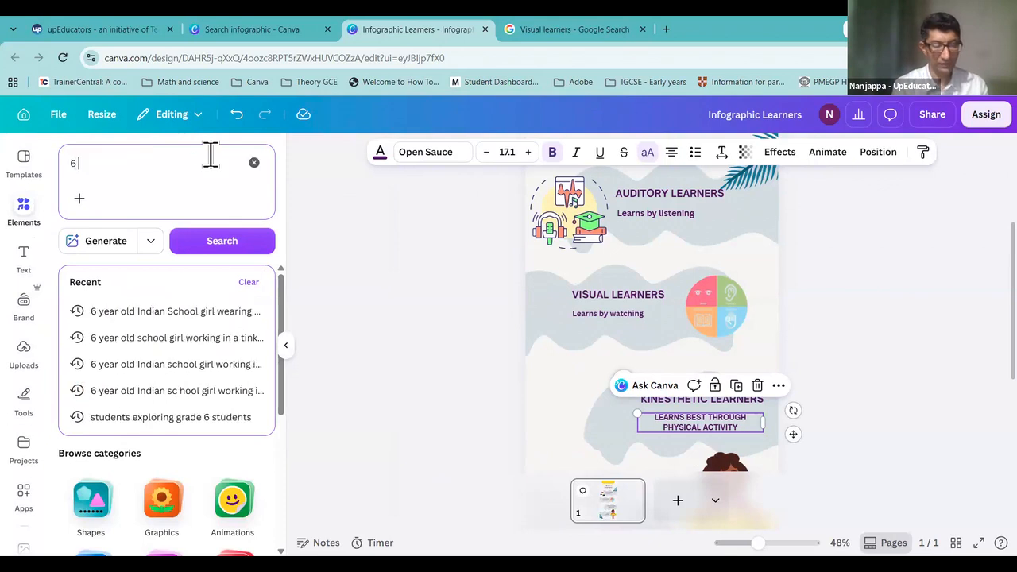
{"action": "type", "text": "year old "}
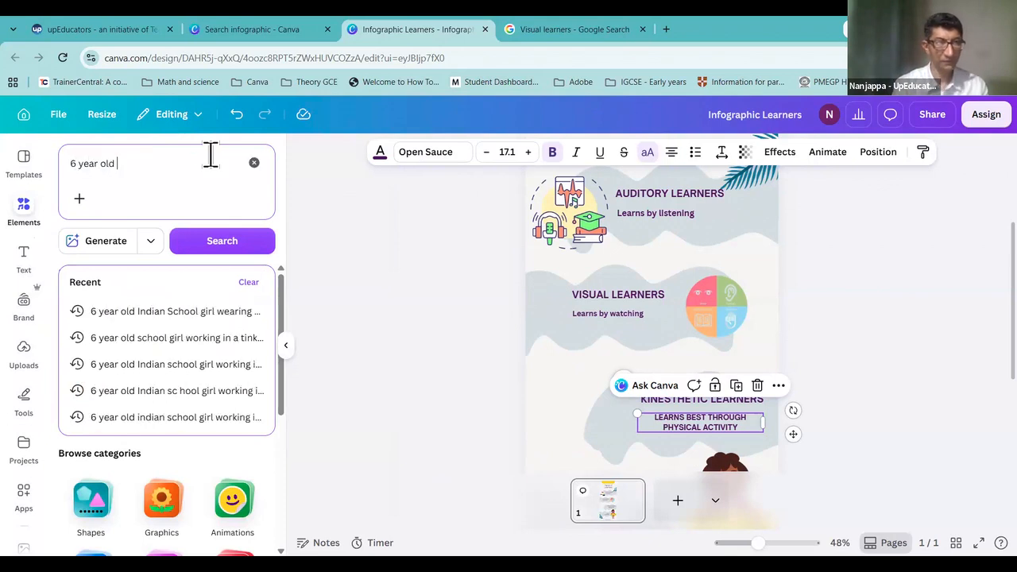
{"action": "type", "text": "indian sch"}
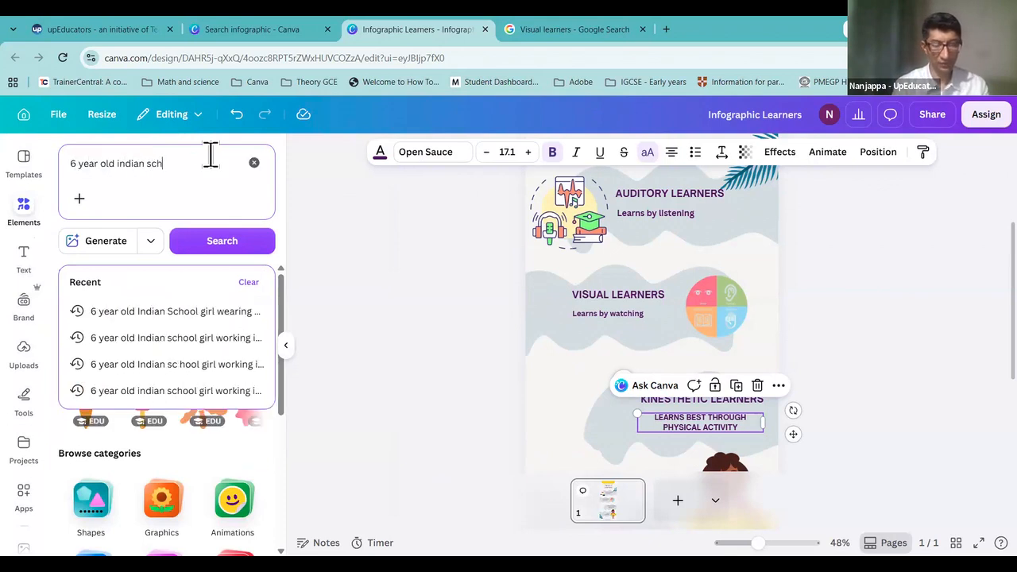
{"action": "type", "text": "ool "}
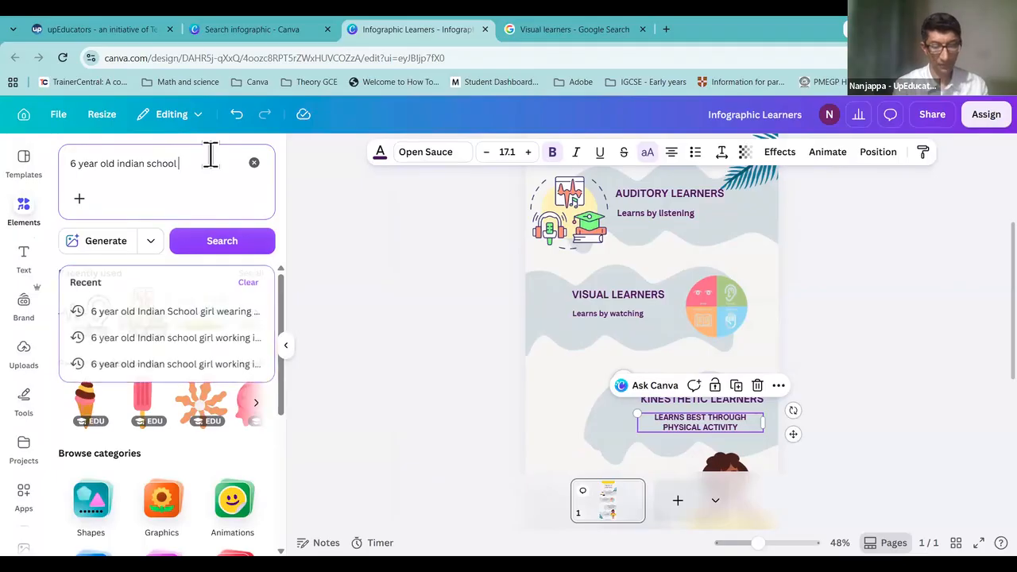
{"action": "type", "text": "girl wearing a blue "}
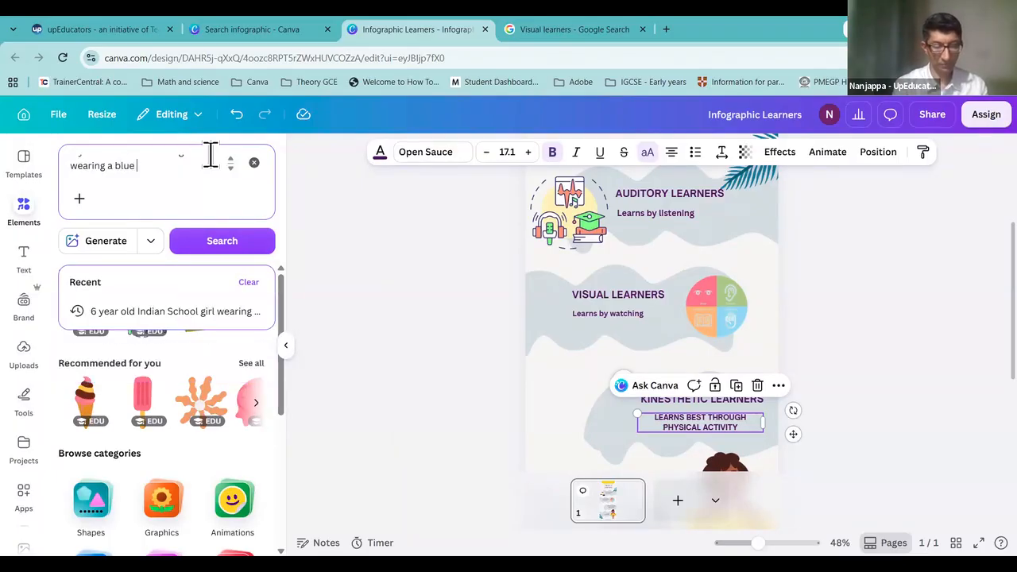
{"action": "type", "text": "uniform and w"}
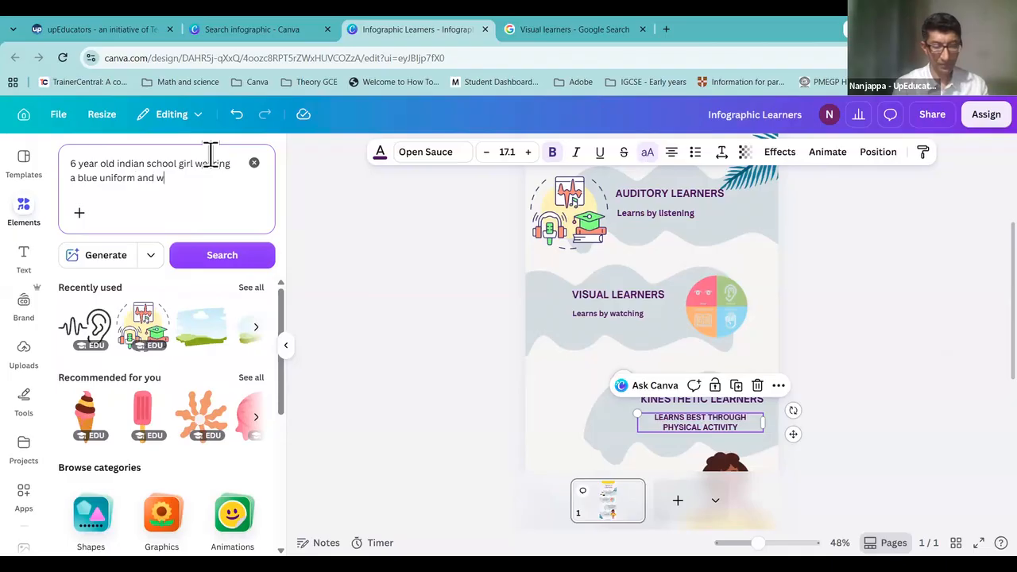
{"action": "type", "text": "orking in a tinke"}
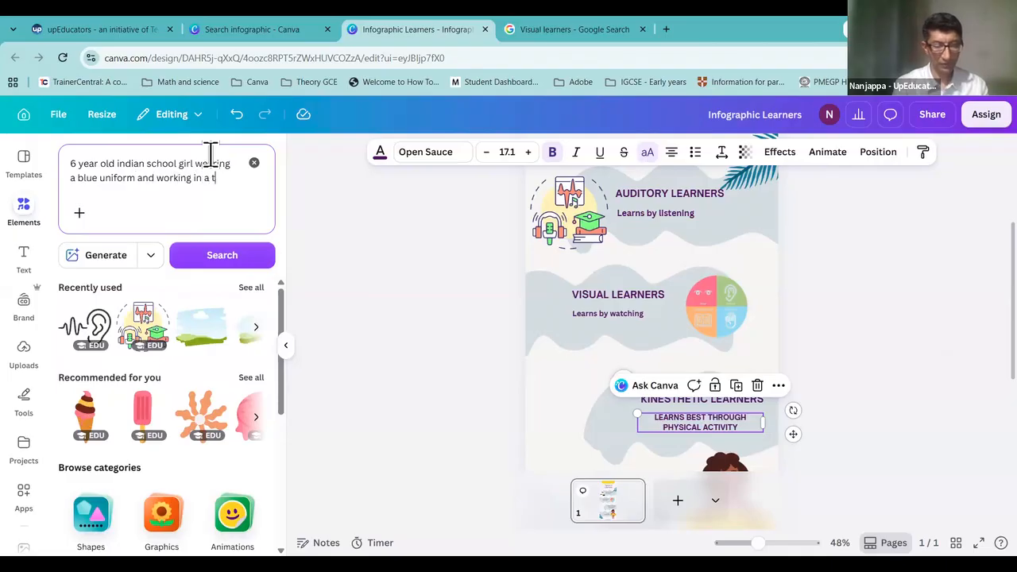
{"action": "type", "text": "g lab"}
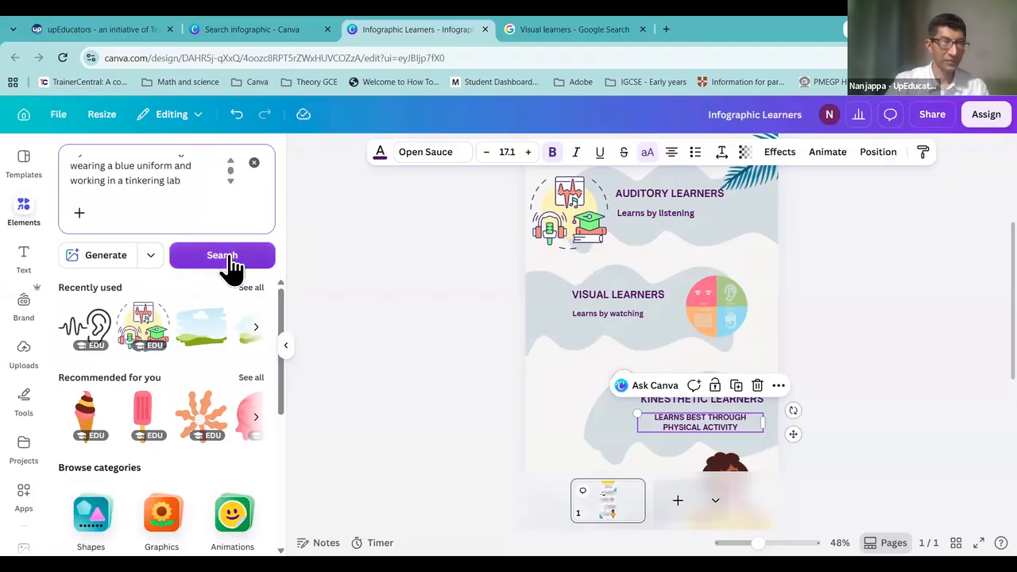
{"action": "left_click_drag", "start_coordinate": [204, 178], "coordinate": [46, 128]}
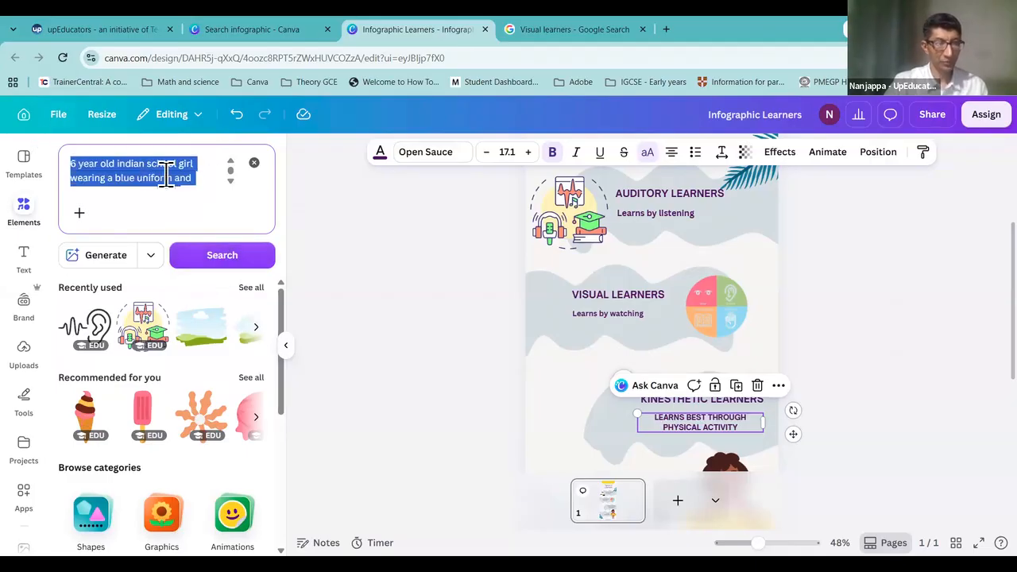
{"action": "left_click", "coordinate": [242, 261]}
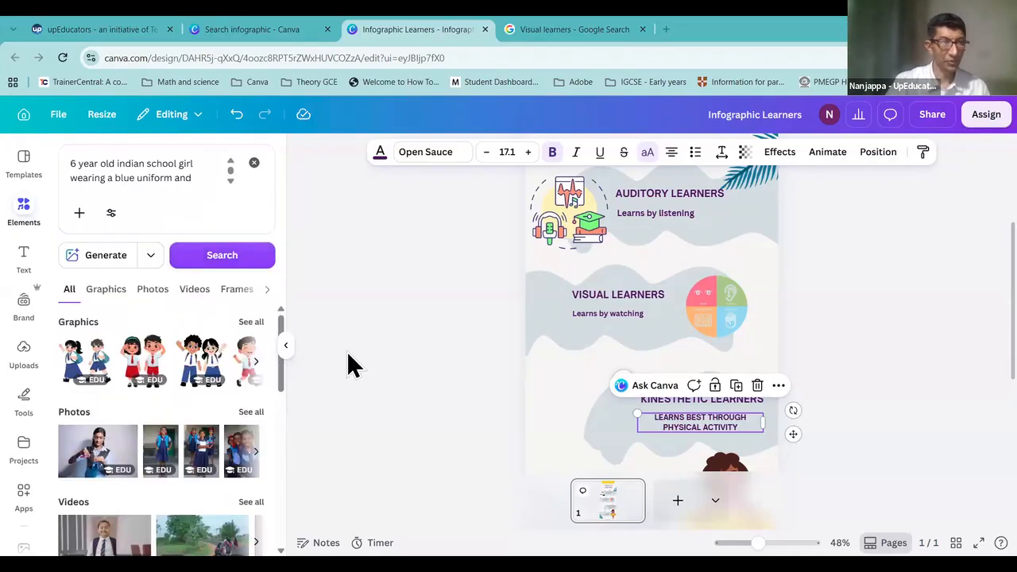
Step: Generate AI photos from the schoolgirl tinkering-lab prompt and wait for the results
{"action": "left_click", "coordinate": [199, 183]}
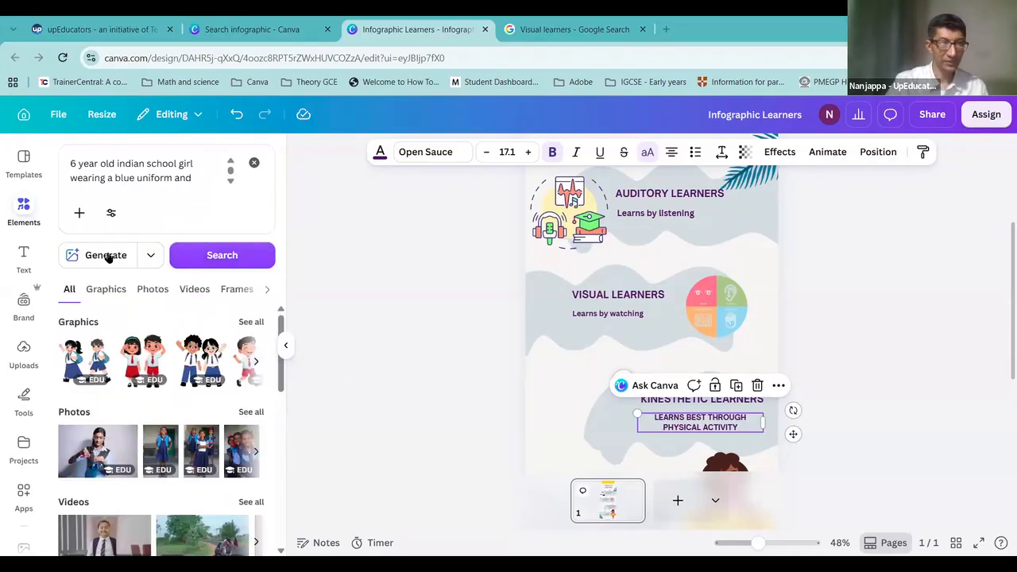
{"action": "left_click", "coordinate": [108, 256]}
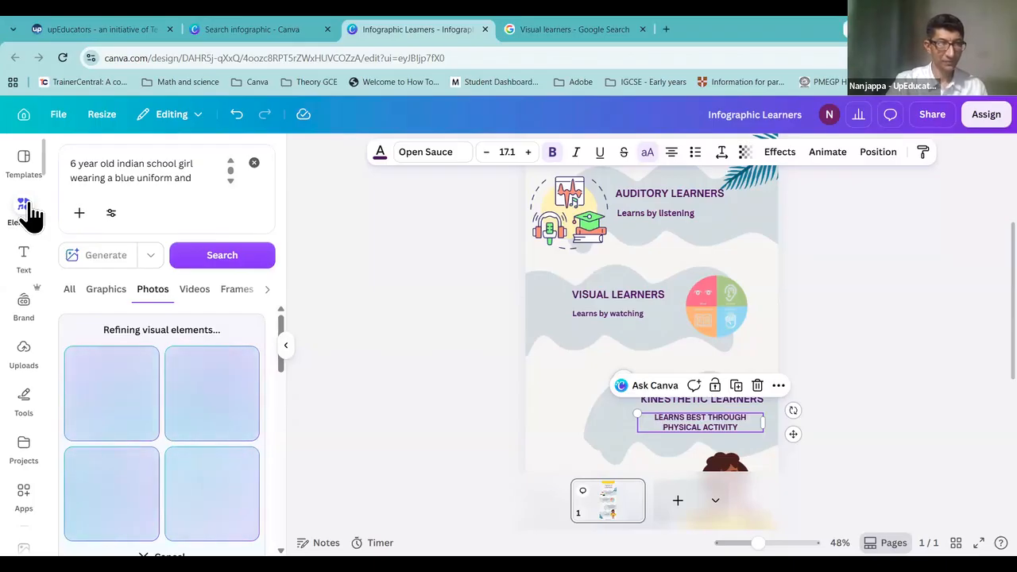
{"action": "left_click", "coordinate": [198, 170]}
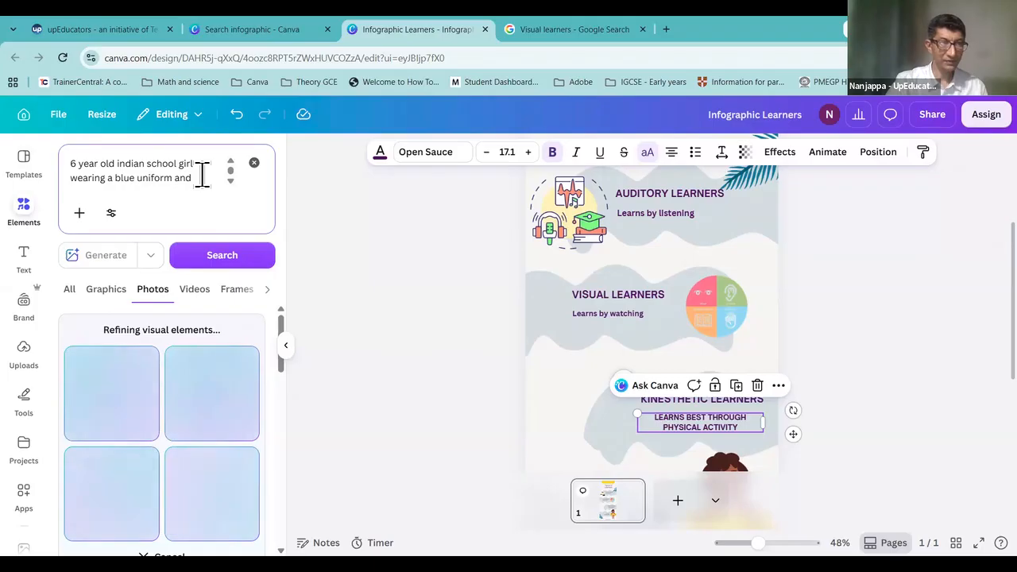
{"action": "key", "text": "ctrl+a"}
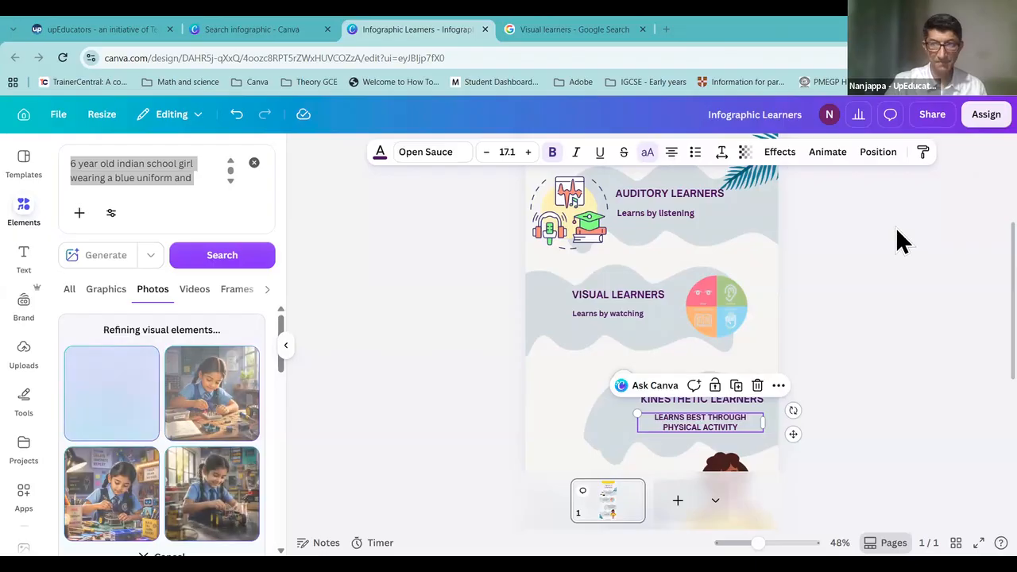
{"action": "left_click", "coordinate": [271, 523]}
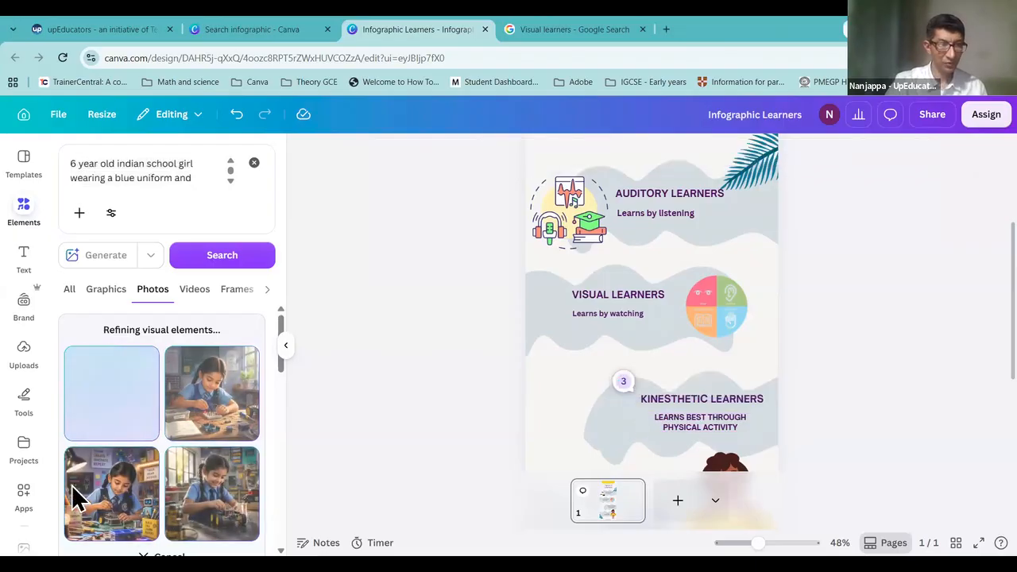
Step: Insert the first generated tinkering-girl photo, then move it down and shrink it
{"action": "left_click", "coordinate": [193, 405]}
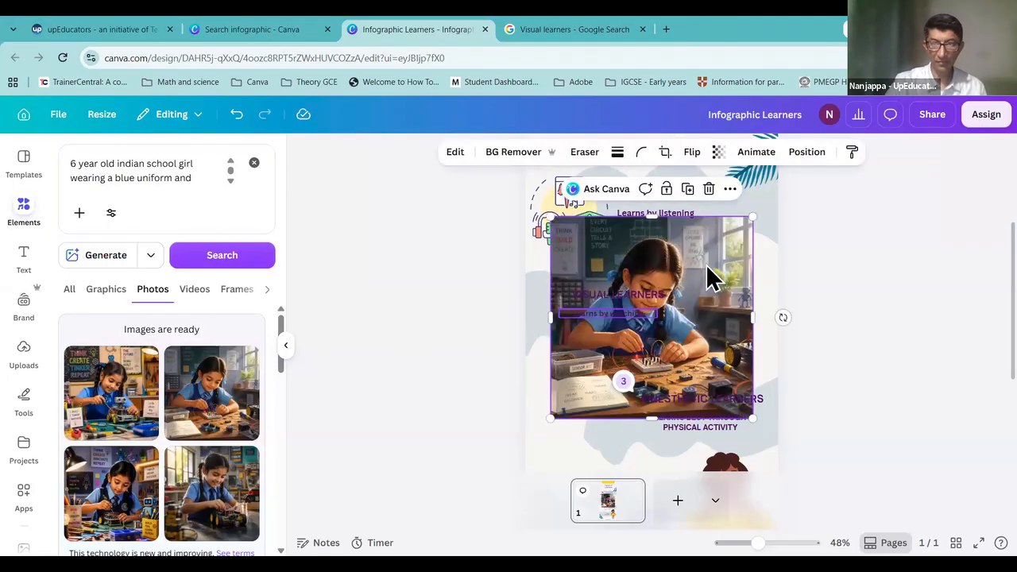
{"action": "left_click_drag", "start_coordinate": [706, 287], "coordinate": [706, 280]}
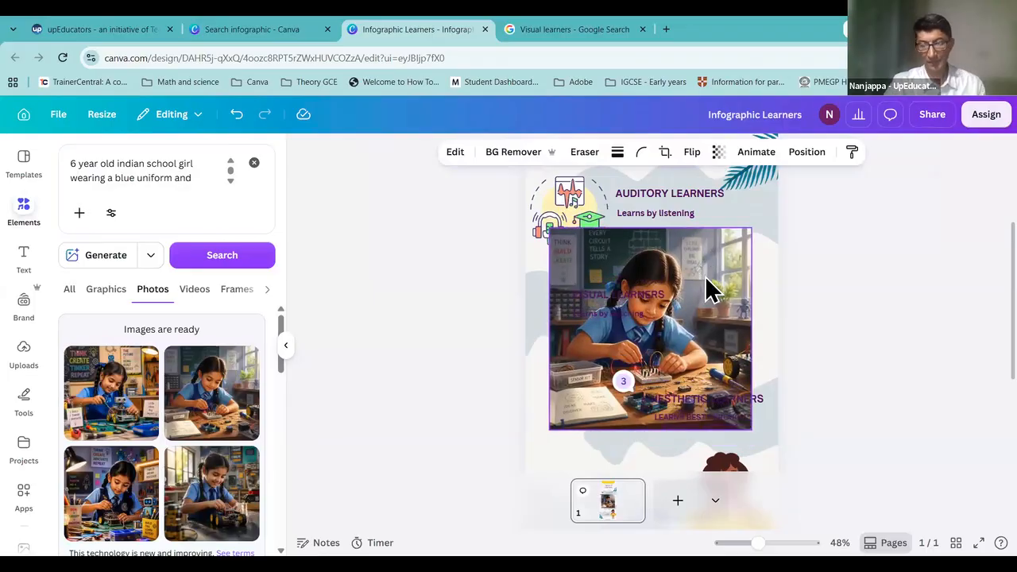
{"action": "key", "text": "Delete"}
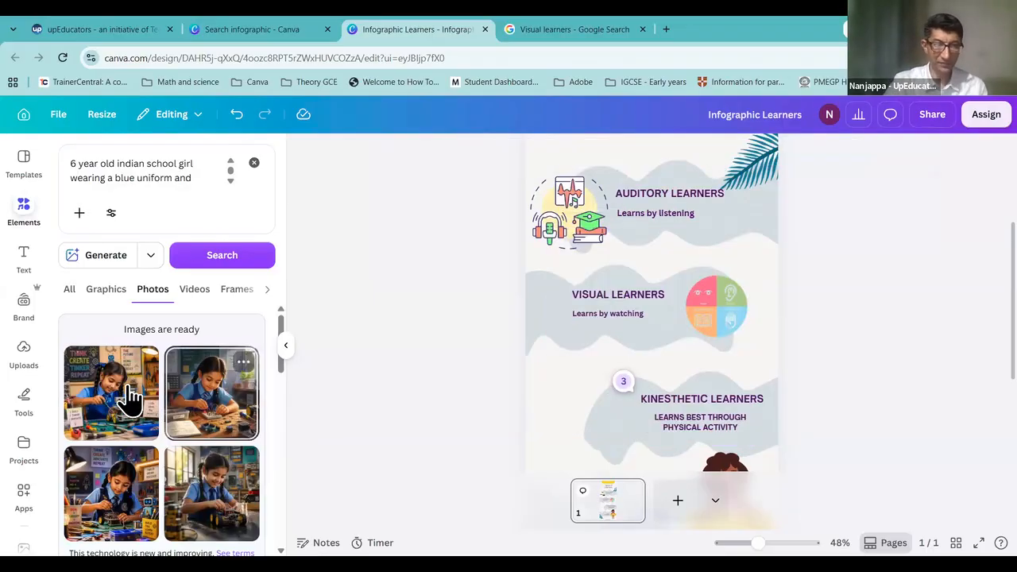
{"action": "left_click", "coordinate": [687, 408]}
{"action": "key", "text": "ctrl+z"}
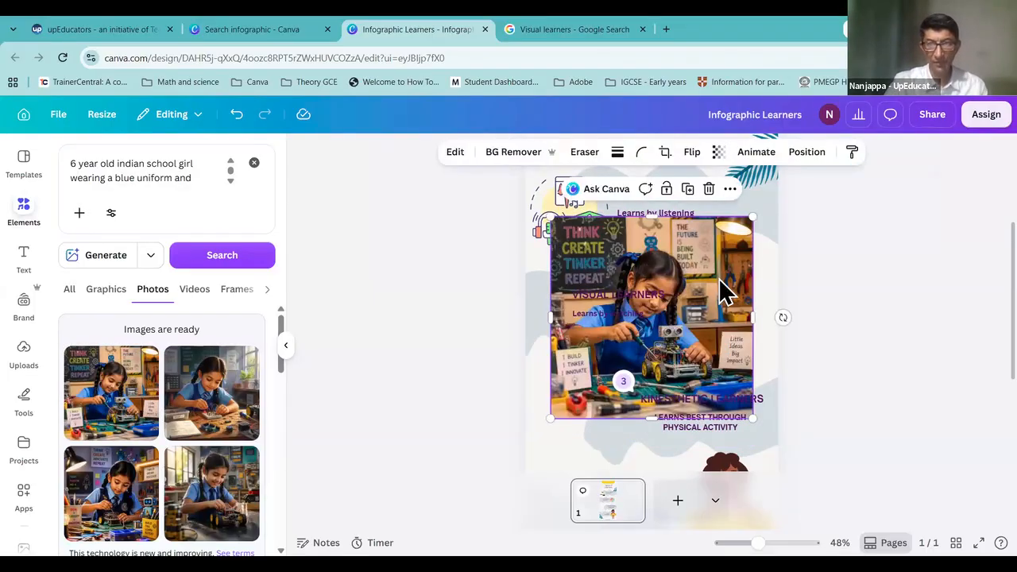
{"action": "left_click_drag", "start_coordinate": [723, 318], "coordinate": [749, 353]}
{"action": "left_click_drag", "start_coordinate": [574, 293], "coordinate": [610, 331]}
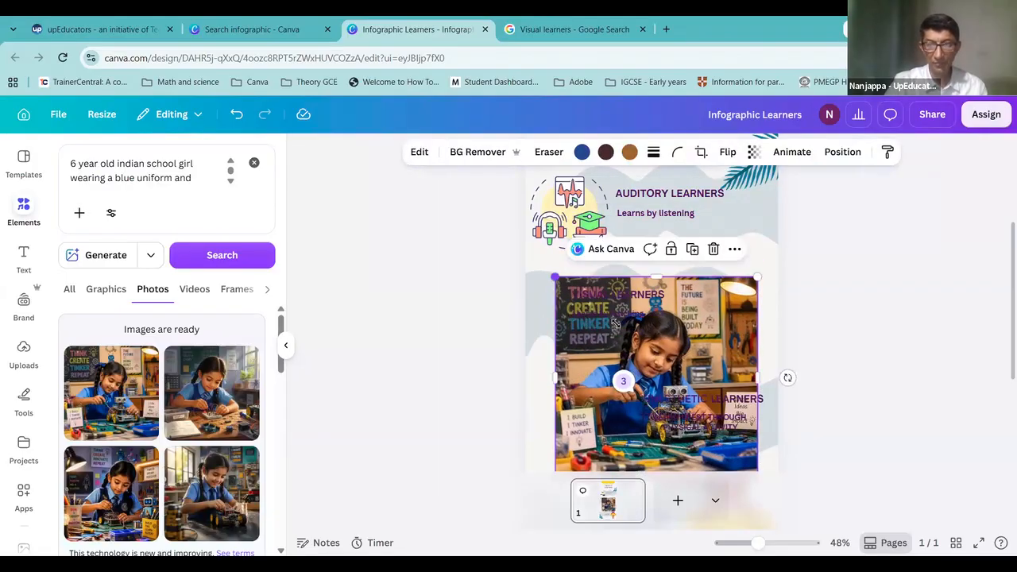
Step: Delete the cartoon girl illustration and place the photo beneath the Kinesthetic Learners definition
{"action": "scroll", "coordinate": [745, 404], "scroll_direction": "down", "scroll_amount": 3}
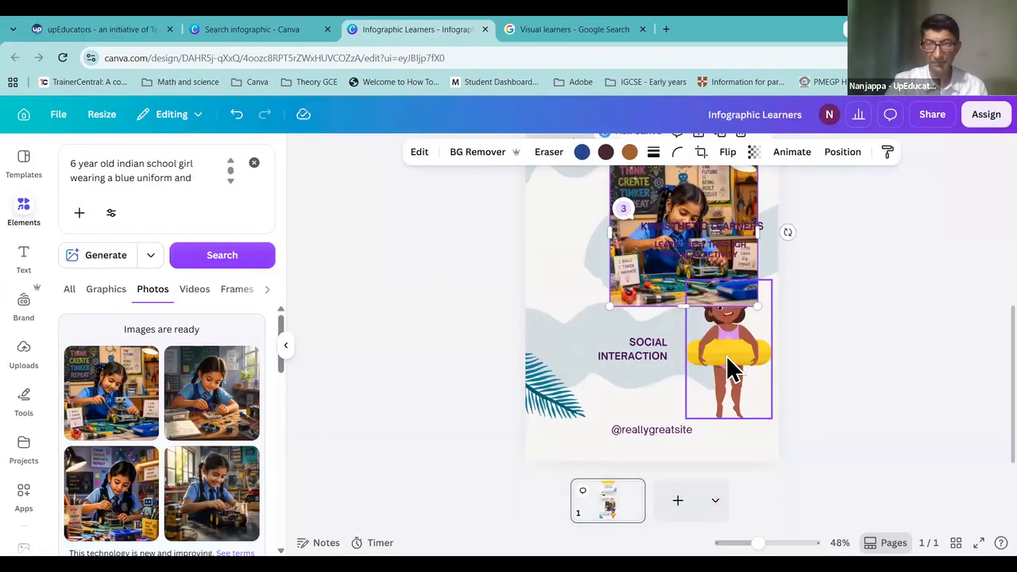
{"action": "left_click", "coordinate": [731, 369]}
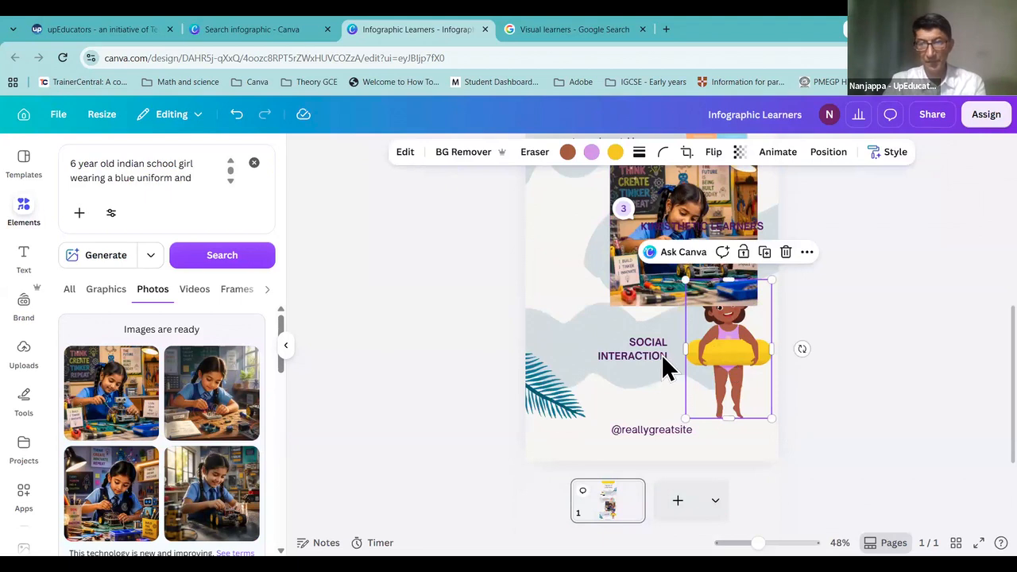
{"action": "key", "text": "Delete"}
{"action": "left_click_drag", "start_coordinate": [699, 294], "coordinate": [647, 413]}
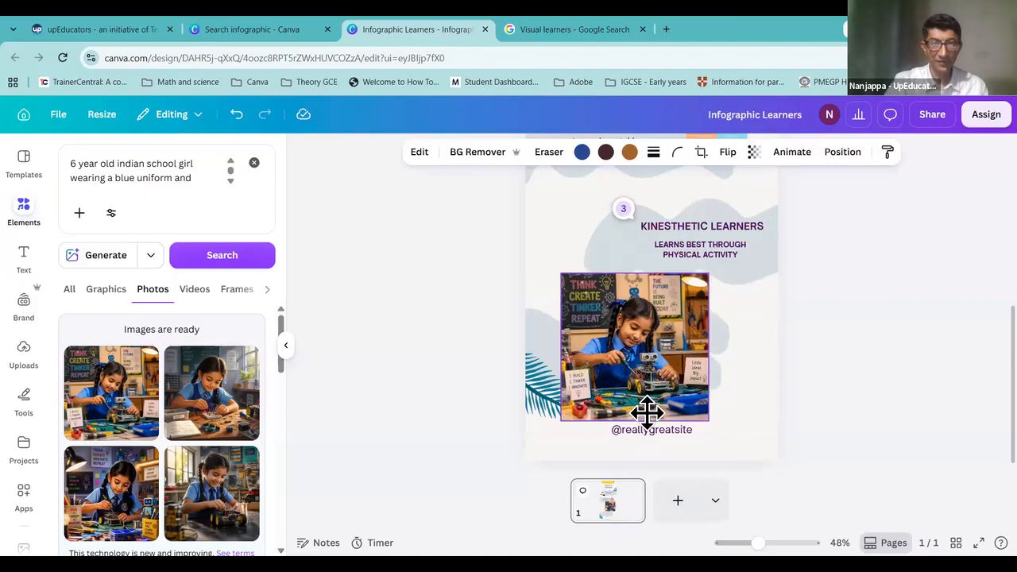
{"action": "left_click_drag", "start_coordinate": [647, 412], "coordinate": [647, 412]}
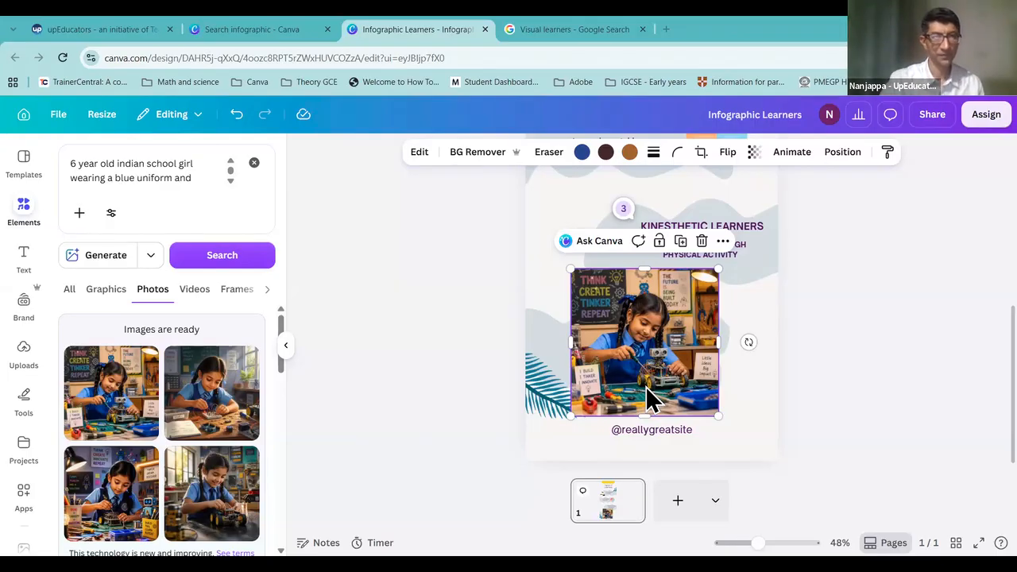
{"action": "left_click_drag", "start_coordinate": [633, 367], "coordinate": [675, 355]}
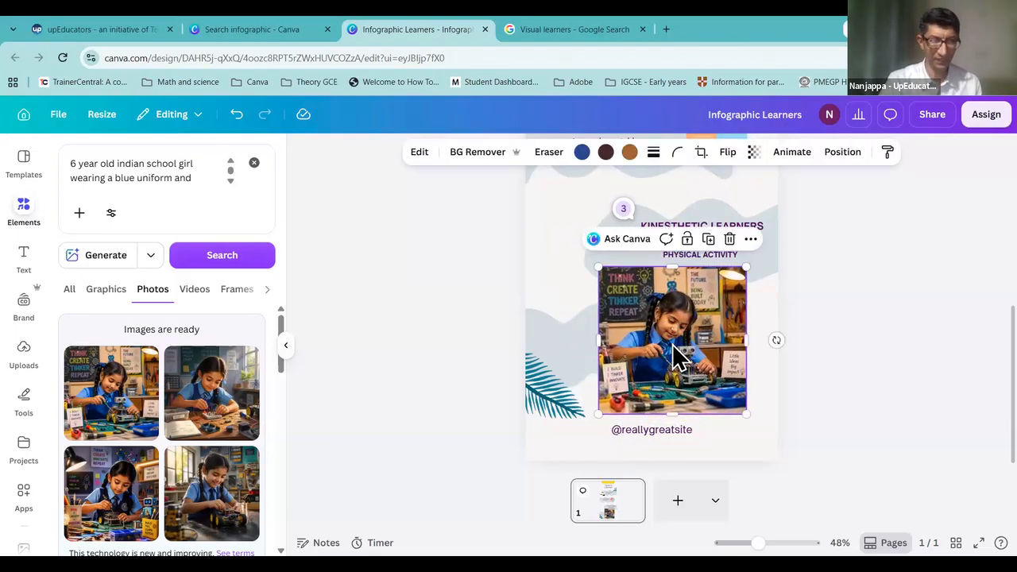
{"action": "left_click", "coordinate": [22, 202]}
{"action": "left_click", "coordinate": [22, 203]}
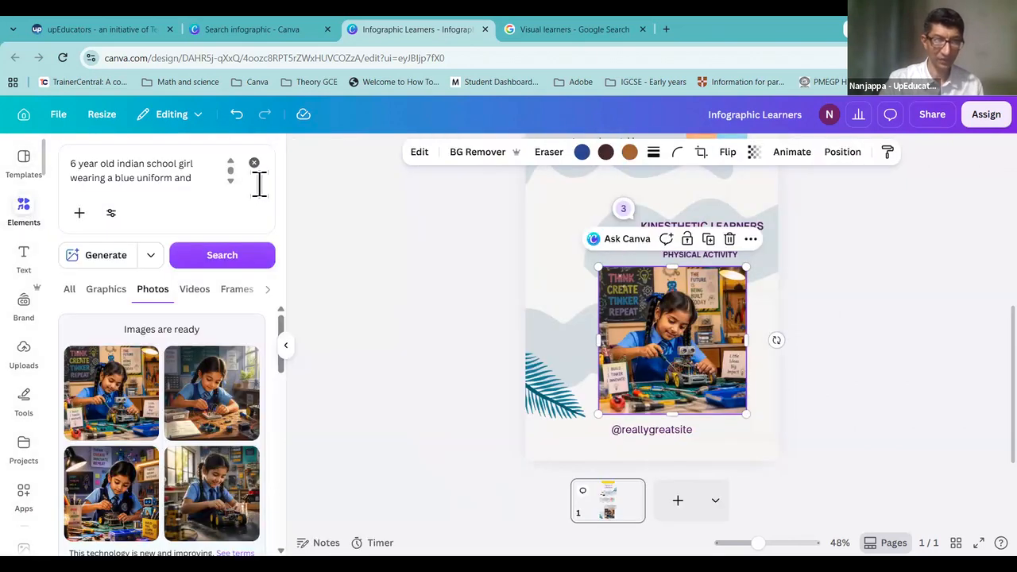
Step: Search the Elements panel for "frames"
{"action": "left_click", "coordinate": [254, 163]}
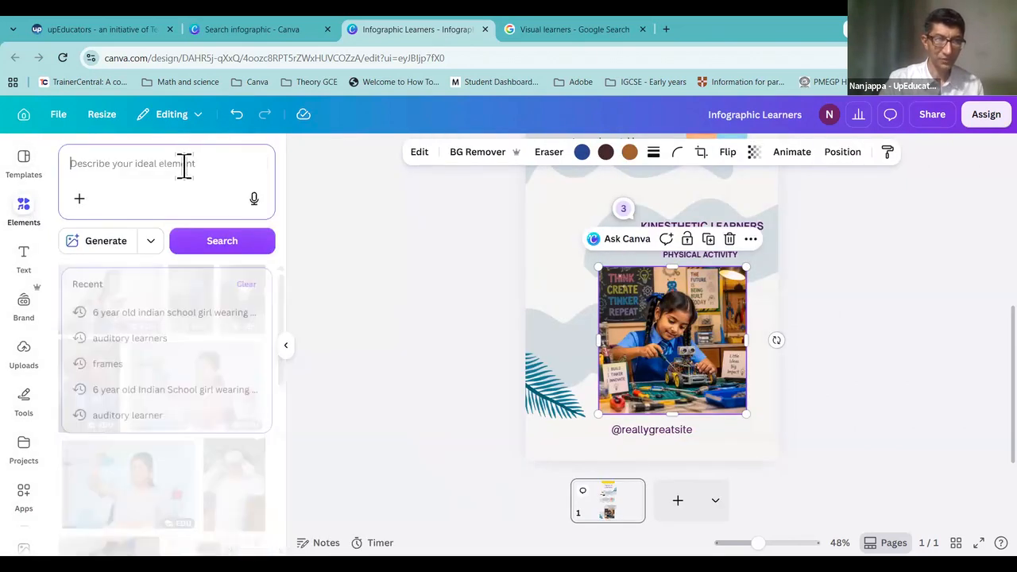
{"action": "type", "text": "frames"}
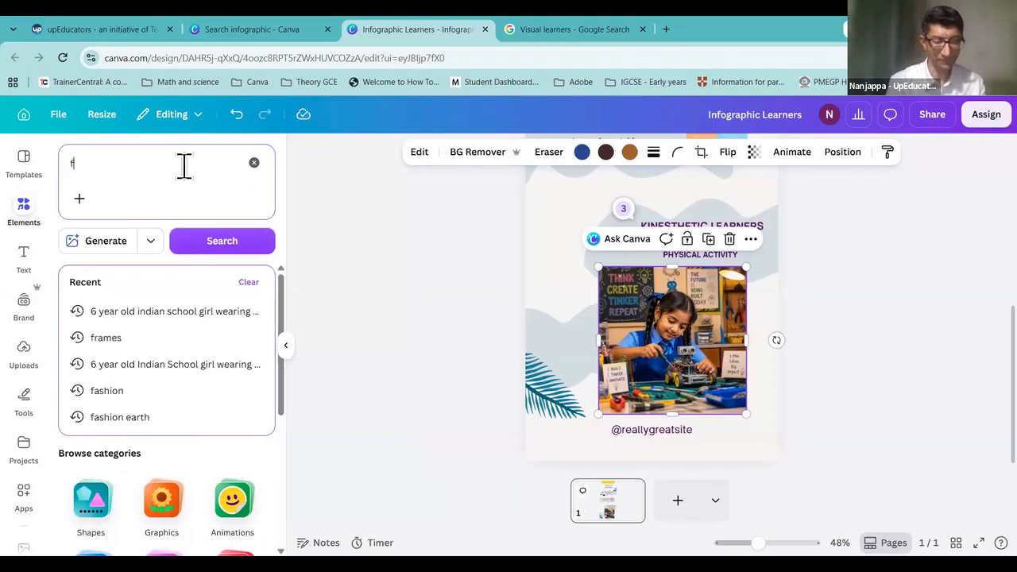
{"action": "key", "text": "ctrl+a"}
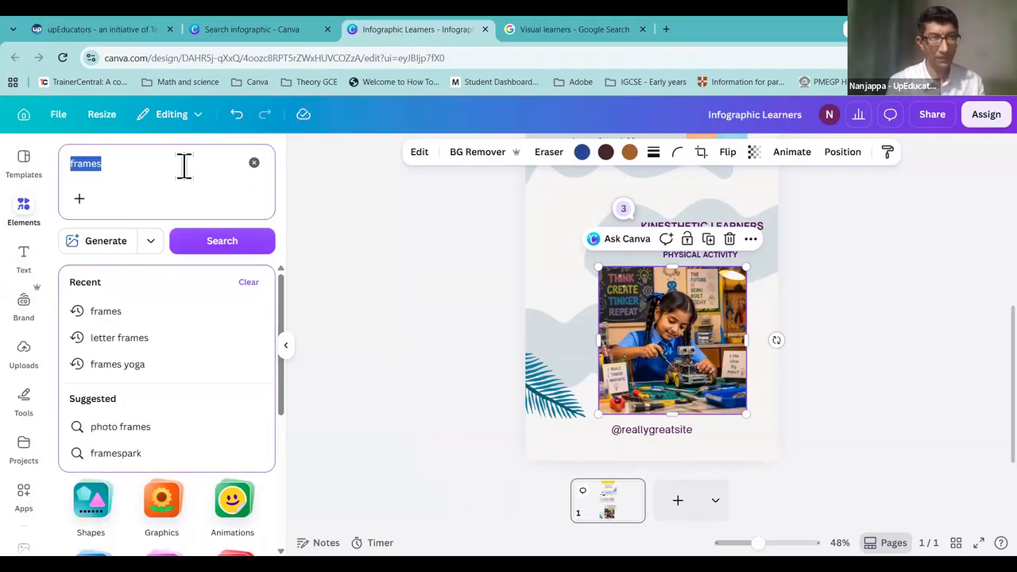
{"action": "key", "text": "Return"}
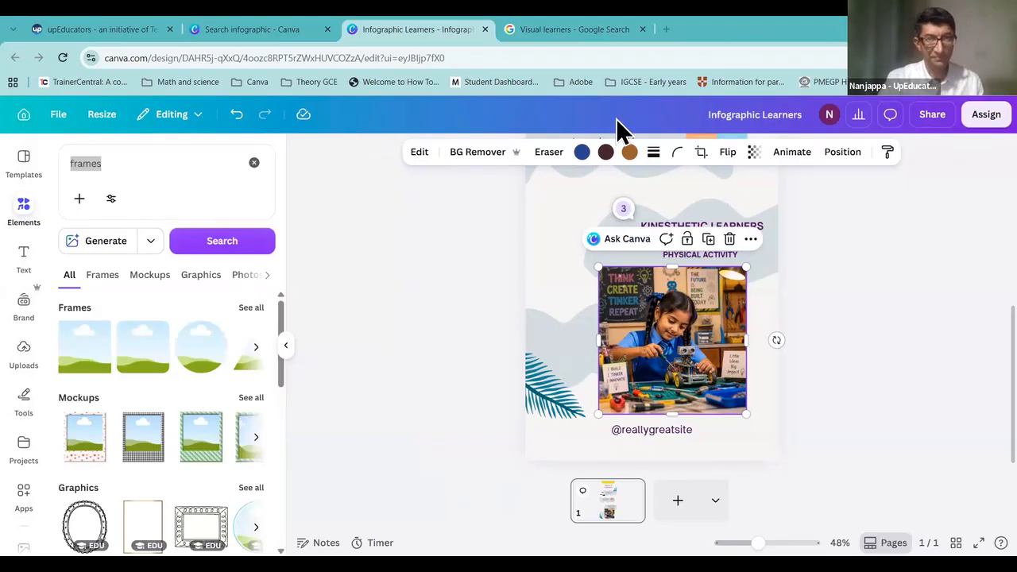
{"action": "left_click", "coordinate": [124, 168]}
{"action": "left_click", "coordinate": [226, 237]}
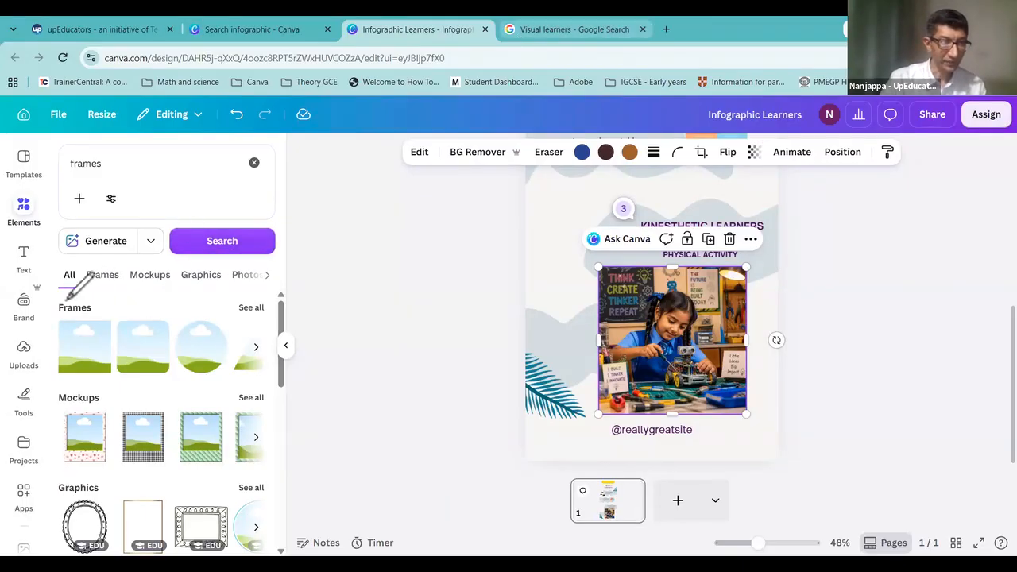
Step: Expand the Frames results with See all and browse the shaped frames
{"action": "mouse_move", "coordinate": [53, 355]}
{"action": "left_mouse_down"}
{"action": "mouse_move", "coordinate": [146, 392]}
{"action": "mouse_move", "coordinate": [269, 391]}
{"action": "mouse_move", "coordinate": [266, 292]}
{"action": "mouse_move", "coordinate": [143, 291]}
{"action": "left_mouse_up"}
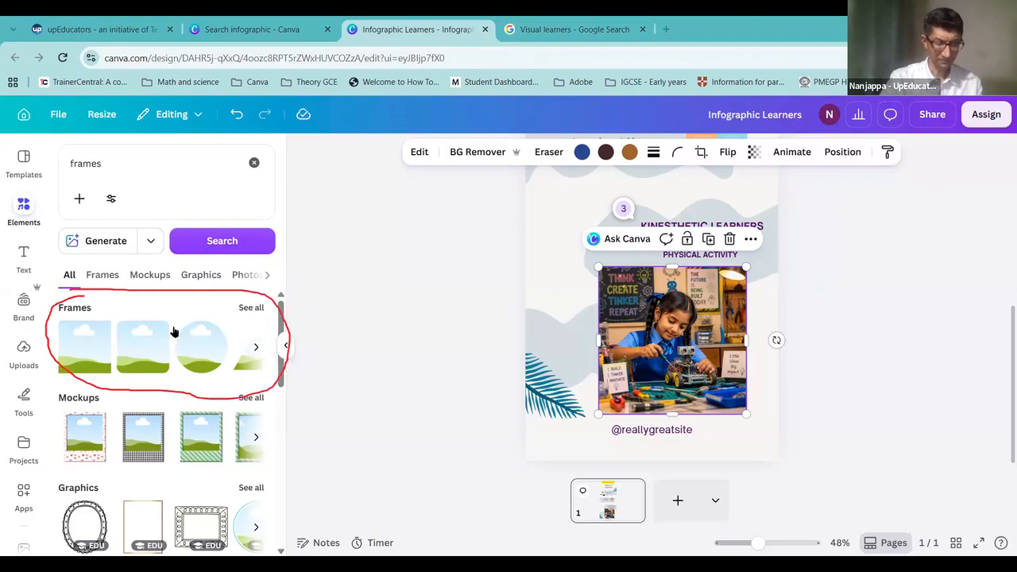
{"action": "left_click", "coordinate": [253, 311]}
{"action": "scroll", "coordinate": [255, 373], "scroll_direction": "down", "scroll_amount": 5}
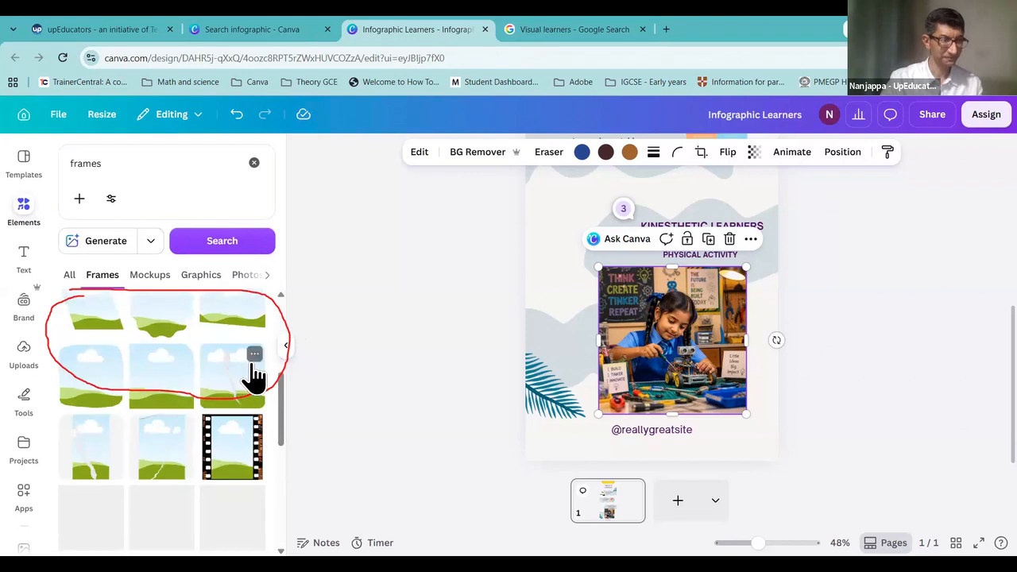
{"action": "scroll", "coordinate": [254, 373], "scroll_direction": "down", "scroll_amount": 4}
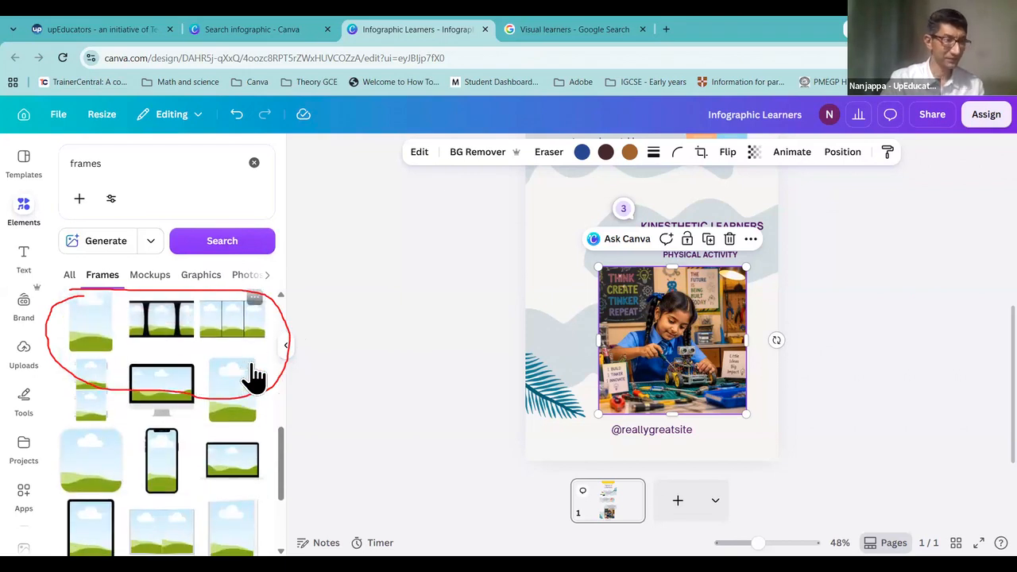
{"action": "scroll", "coordinate": [254, 375], "scroll_direction": "down", "scroll_amount": 3}
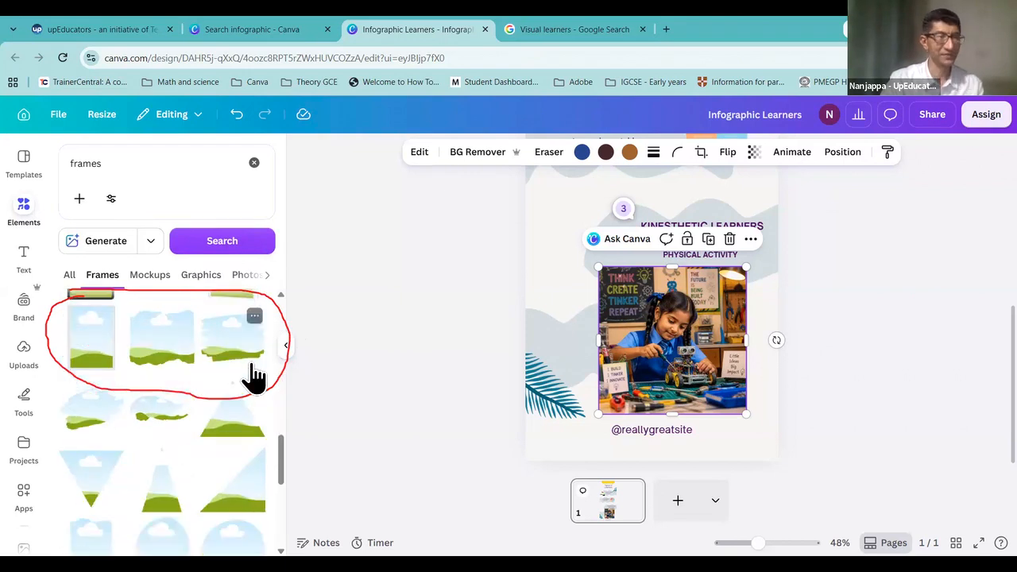
{"action": "scroll", "coordinate": [254, 375], "scroll_direction": "up", "scroll_amount": 3}
{"action": "scroll", "coordinate": [255, 374], "scroll_direction": "down", "scroll_amount": 5}
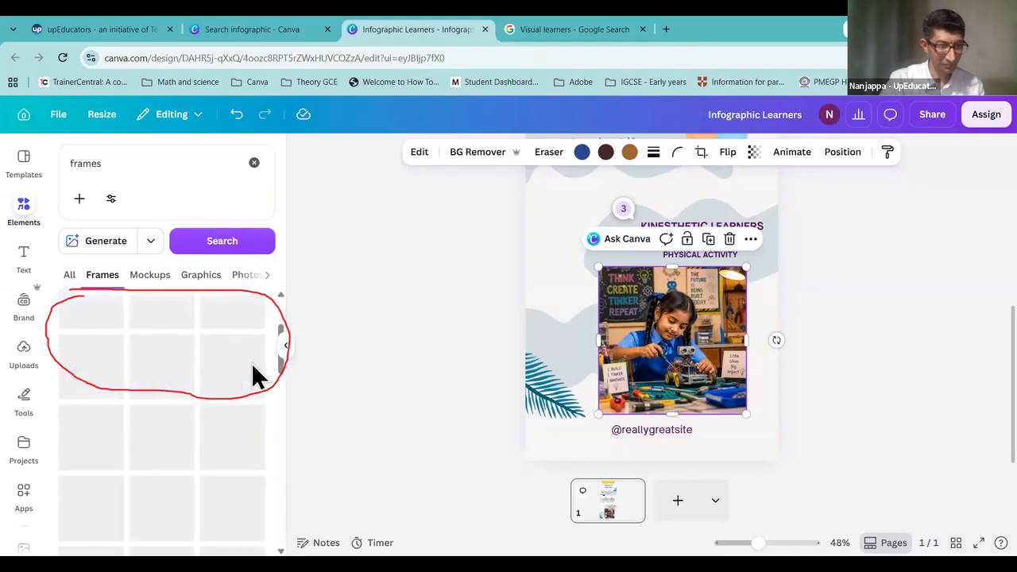
{"action": "scroll", "coordinate": [278, 406], "scroll_direction": "down", "scroll_amount": 2}
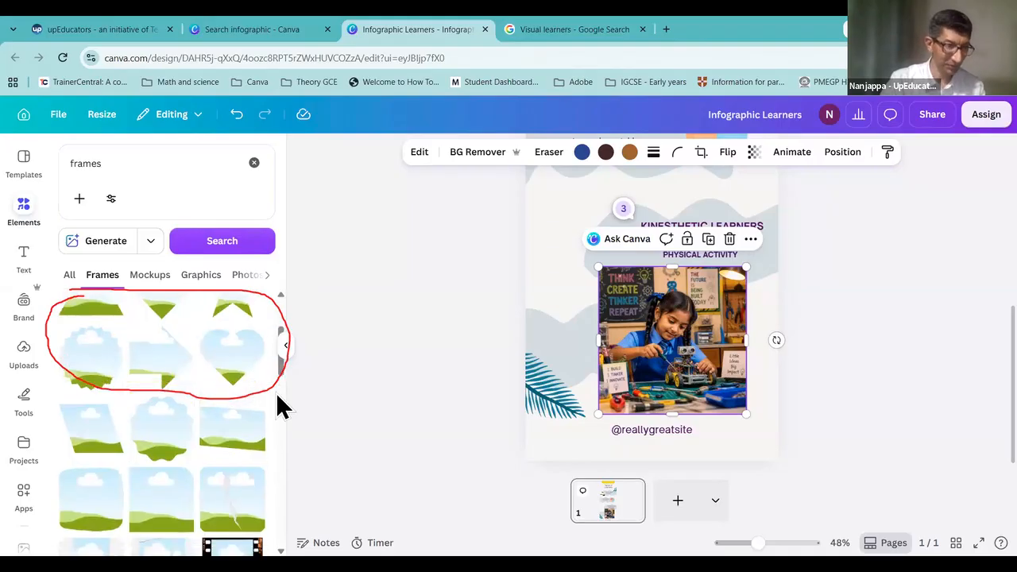
{"action": "scroll", "coordinate": [273, 405], "scroll_direction": "up", "scroll_amount": 3}
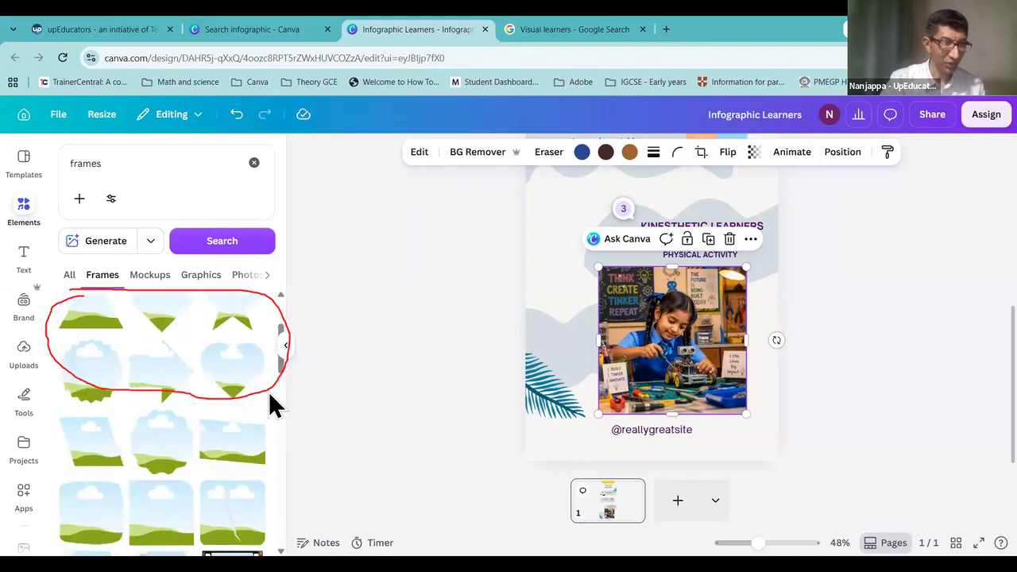
Step: Add a cloud frame beside KINESTHETIC LEARNERS and drop the tinkering-girl photo into it
{"action": "left_click", "coordinate": [83, 449]}
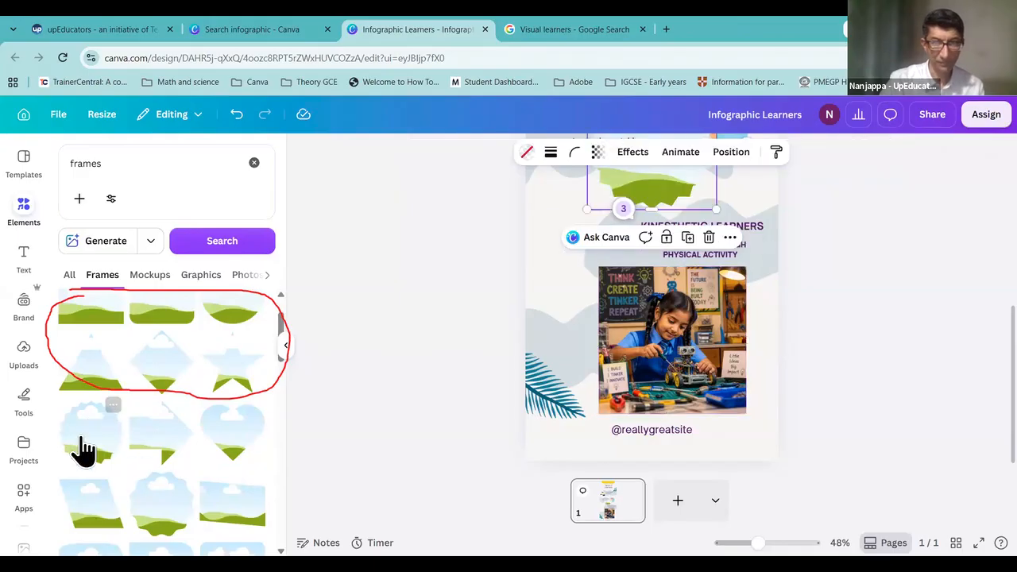
{"action": "left_click_drag", "start_coordinate": [653, 187], "coordinate": [577, 342]}
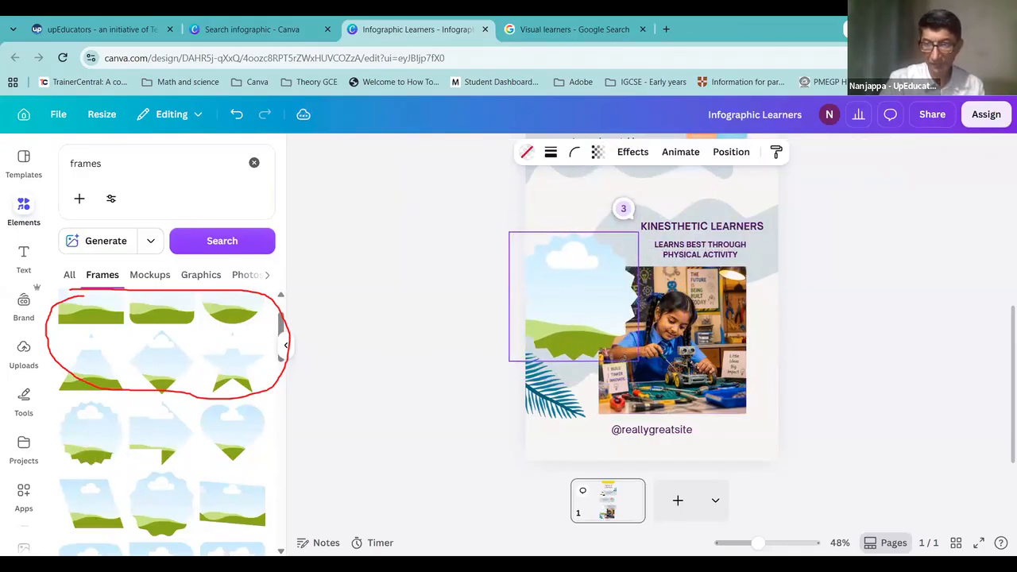
{"action": "left_click_drag", "start_coordinate": [715, 391], "coordinate": [624, 337]}
{"action": "left_click_drag", "start_coordinate": [669, 380], "coordinate": [628, 339]}
{"action": "left_click_drag", "start_coordinate": [585, 265], "coordinate": [573, 212]}
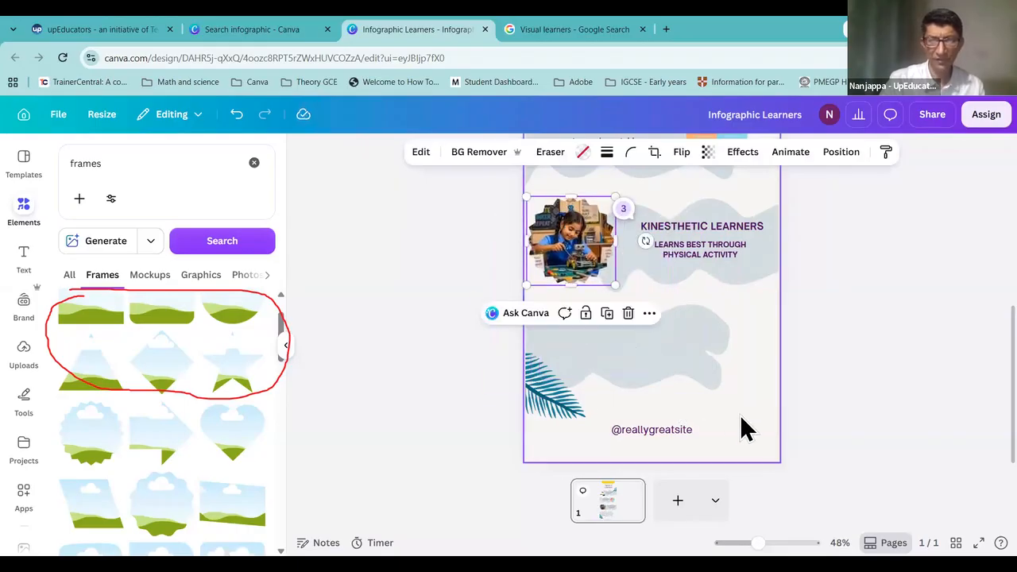
Step: Undo the framing and delete the leftover empty cloud frame
{"action": "key", "text": "ctrl+z"}
{"action": "key", "text": "ctrl+z"}
{"action": "key", "text": "ctrl+z"}
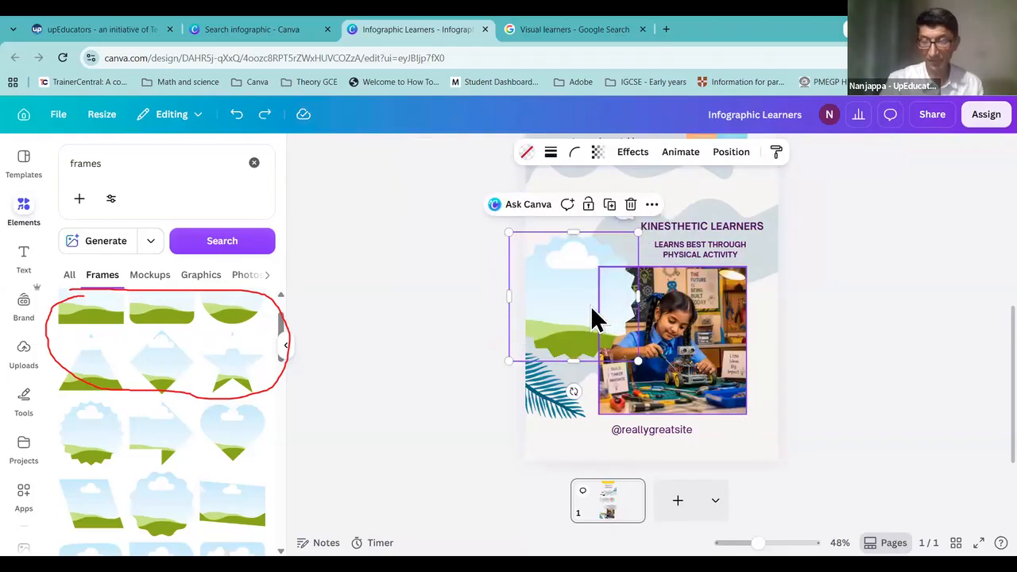
{"action": "left_click_drag", "start_coordinate": [565, 294], "coordinate": [688, 403]}
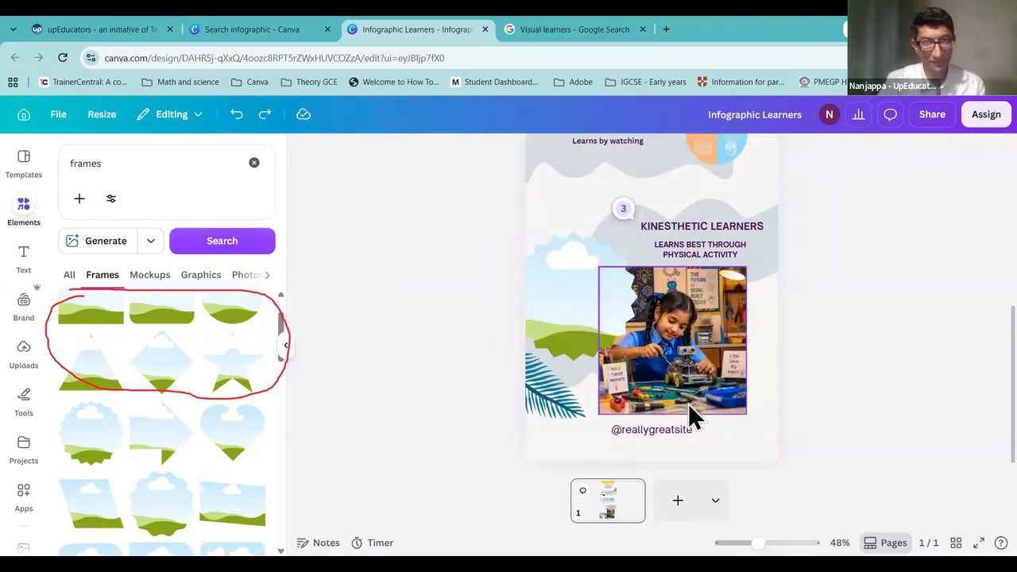
{"action": "left_click", "coordinate": [563, 281]}
{"action": "key", "text": "Delete"}
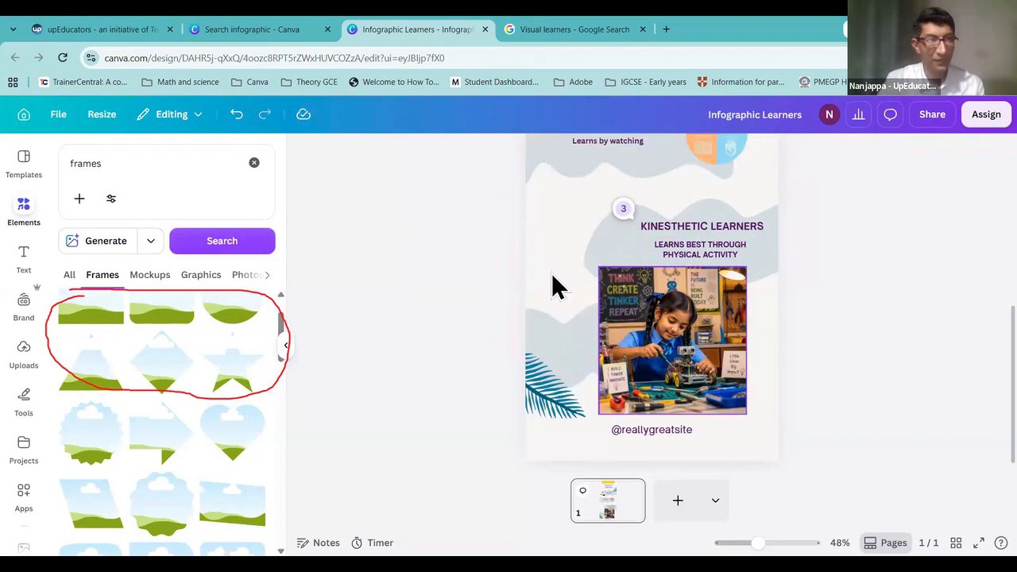
Step: Place a scalloped frame beside the Kinesthetic Learners heading and drop the tinkering-girl photo into it
{"action": "left_click", "coordinate": [119, 168]}
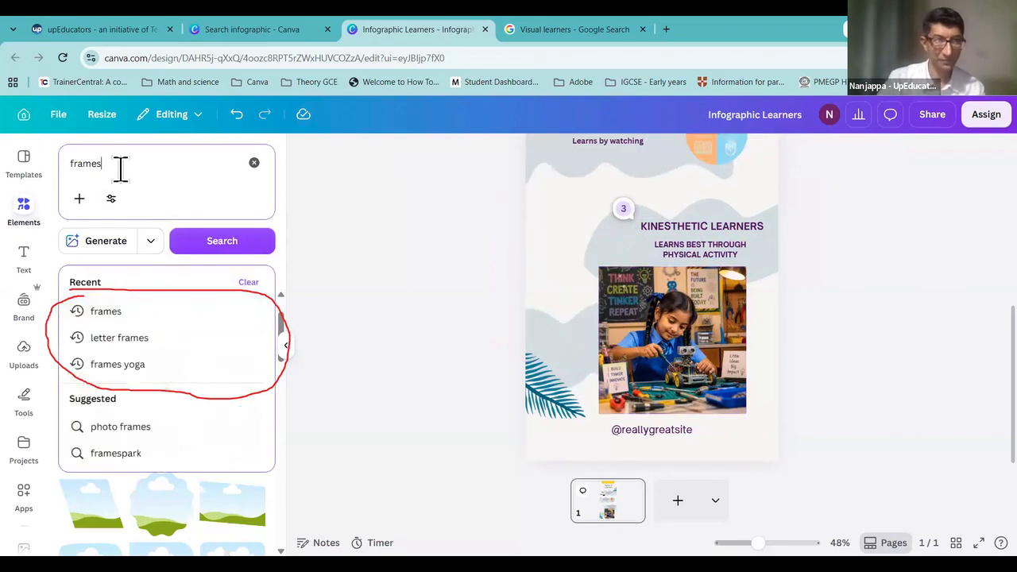
{"action": "left_click", "coordinate": [151, 311]}
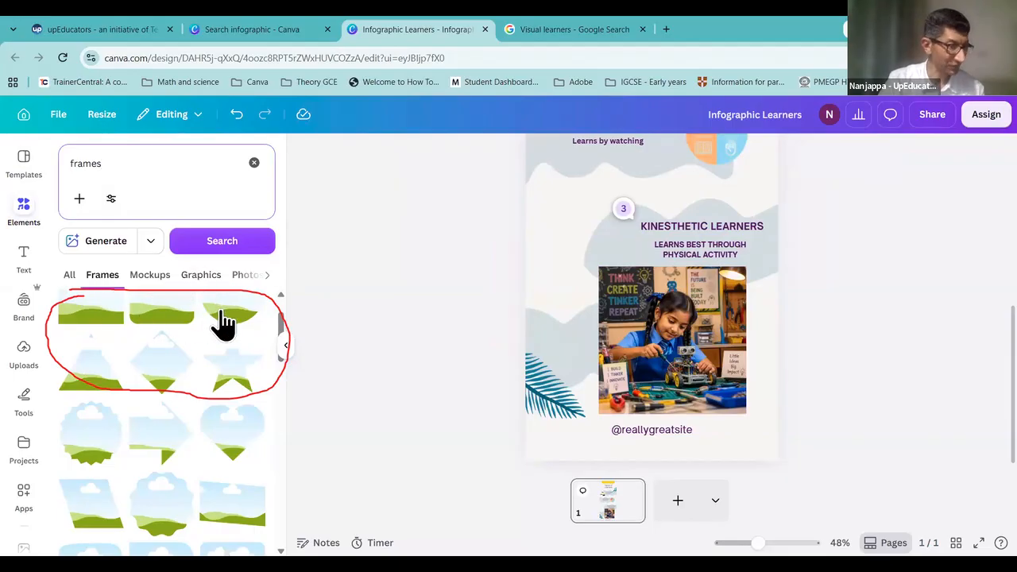
{"action": "scroll", "coordinate": [223, 322], "scroll_direction": "down", "scroll_amount": 2}
{"action": "scroll", "coordinate": [242, 333], "scroll_direction": "up", "scroll_amount": 1}
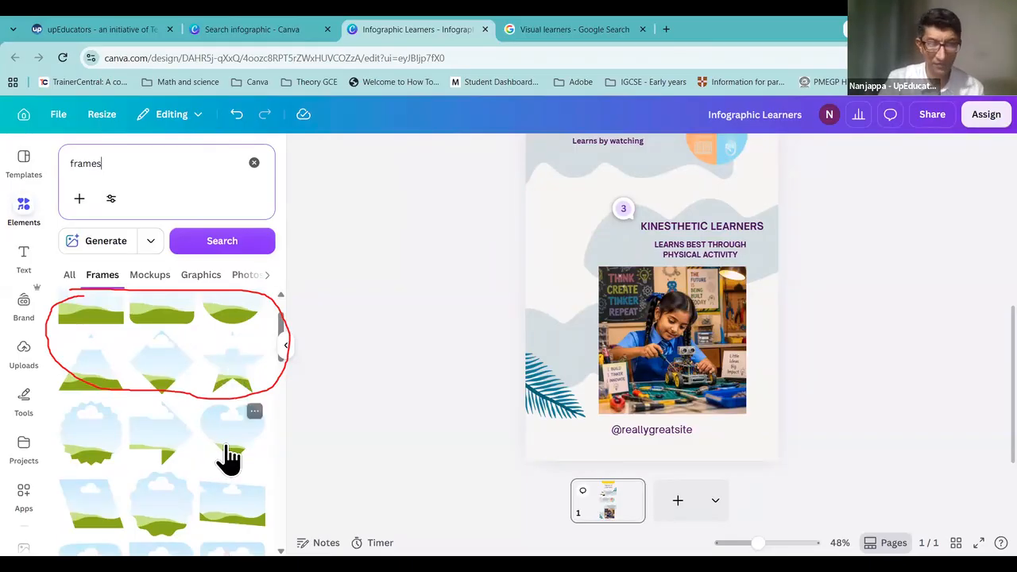
{"action": "scroll", "coordinate": [228, 458], "scroll_direction": "down", "scroll_amount": 1}
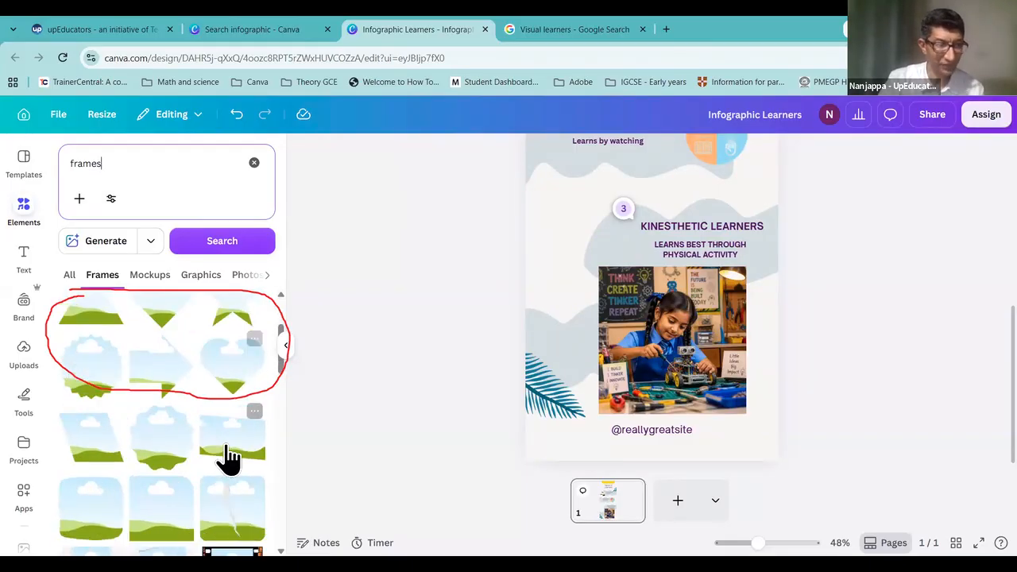
{"action": "left_click", "coordinate": [161, 456]}
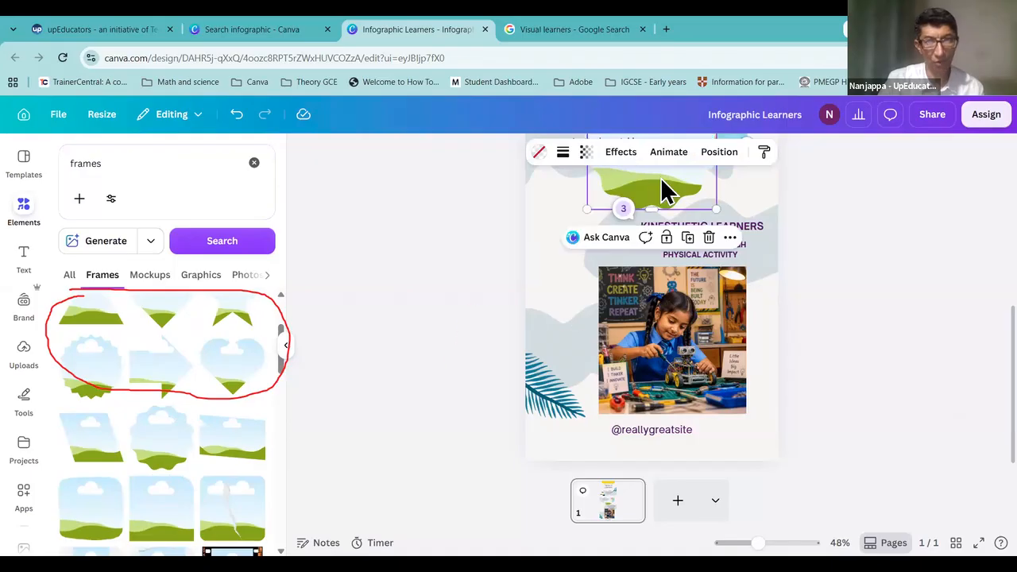
{"action": "left_click_drag", "start_coordinate": [602, 253], "coordinate": [585, 272]}
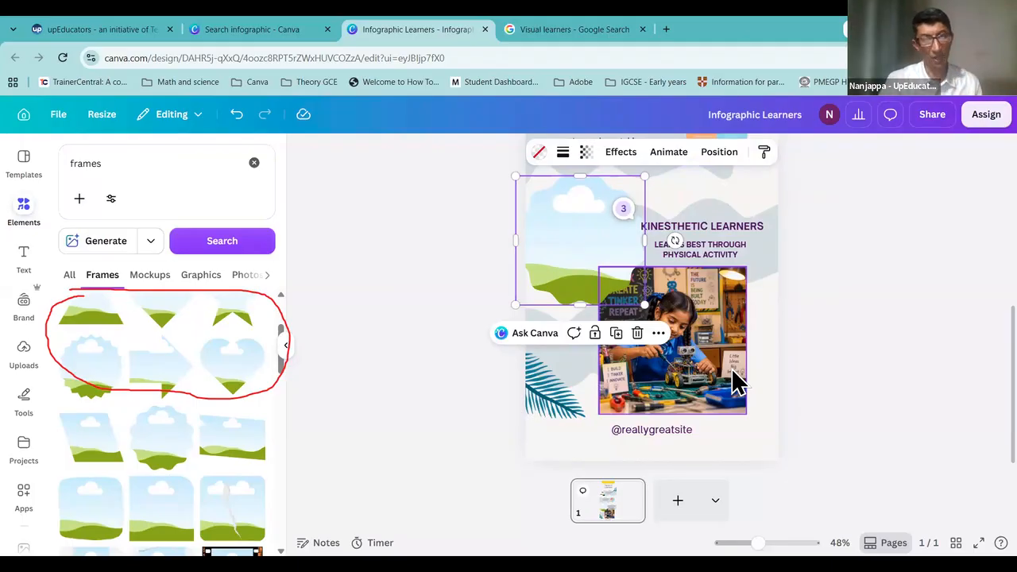
{"action": "left_click", "coordinate": [679, 373]}
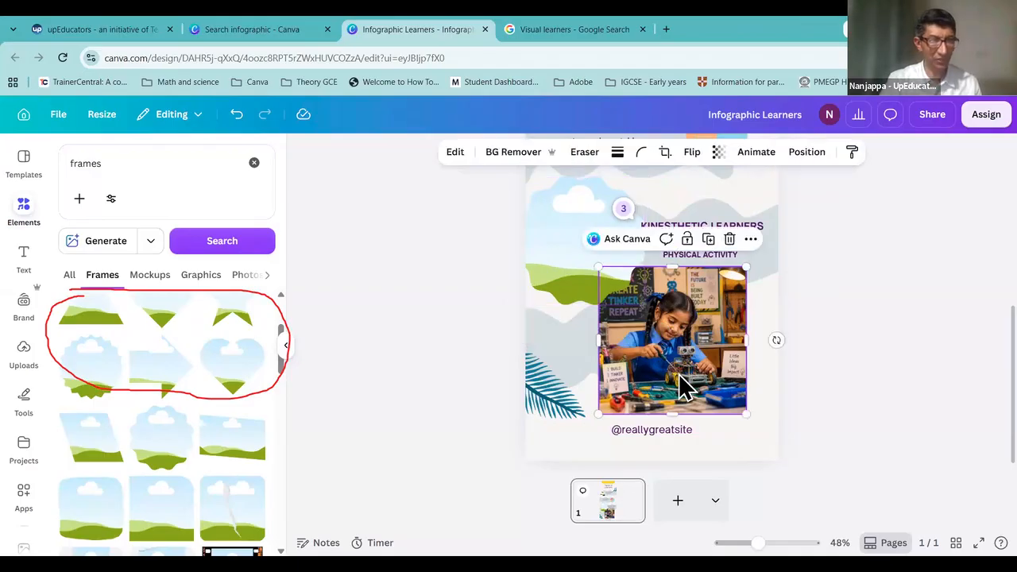
{"action": "mouse_move", "coordinate": [654, 342]}
{"action": "left_mouse_down"}
{"action": "mouse_move", "coordinate": [597, 288]}
{"action": "mouse_move", "coordinate": [590, 263]}
{"action": "mouse_move", "coordinate": [629, 298]}
{"action": "left_mouse_up"}
Step: Nudge the framed tinkering-girl photo about 10 px to the right
{"action": "left_click_drag", "start_coordinate": [586, 253], "coordinate": [594, 252]}
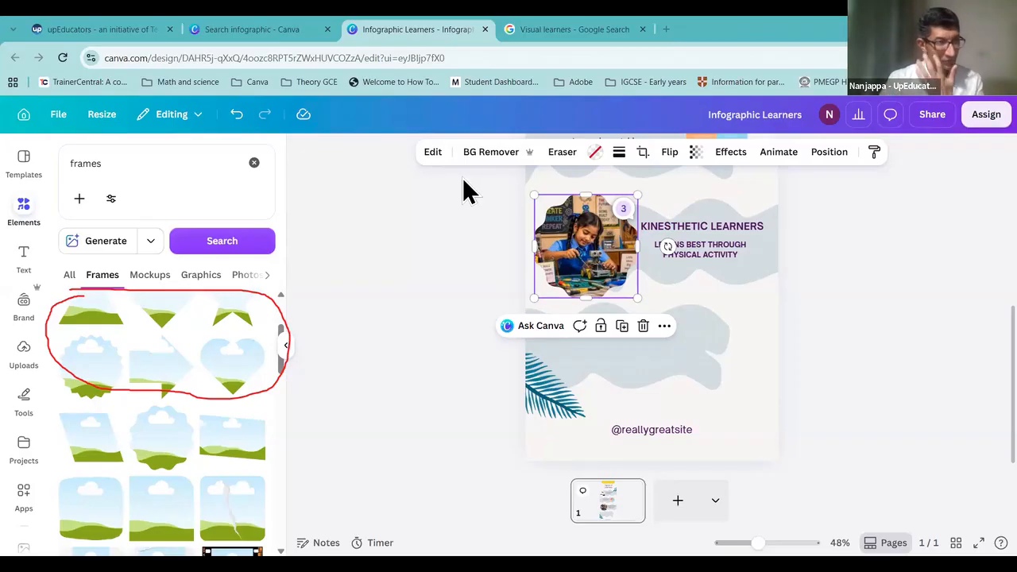
Step: Move the framed photo up slightly beside the Kinesthetic heading
{"action": "left_click", "coordinate": [21, 211]}
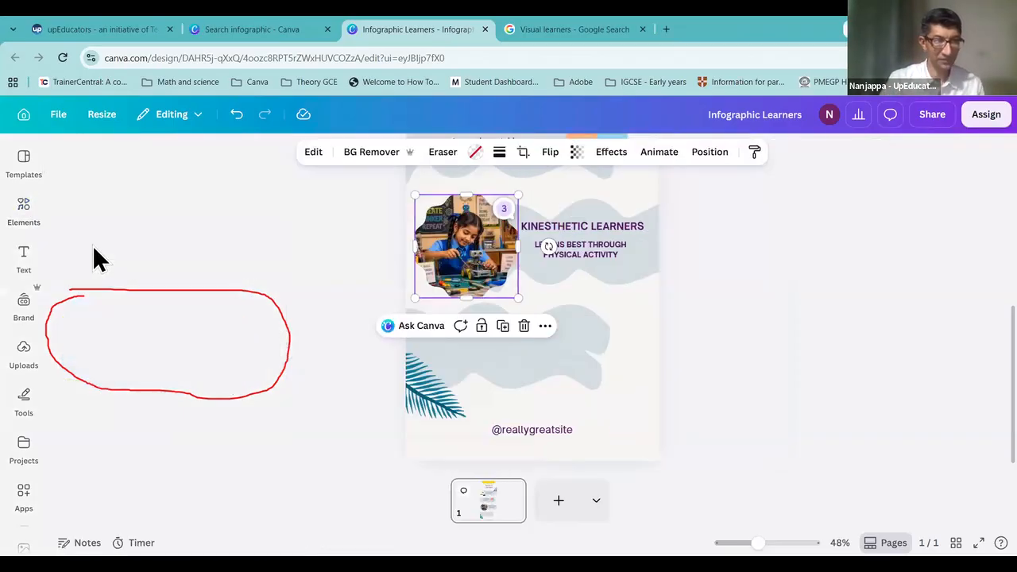
{"action": "left_click", "coordinate": [23, 210]}
{"action": "left_click", "coordinate": [146, 163]}
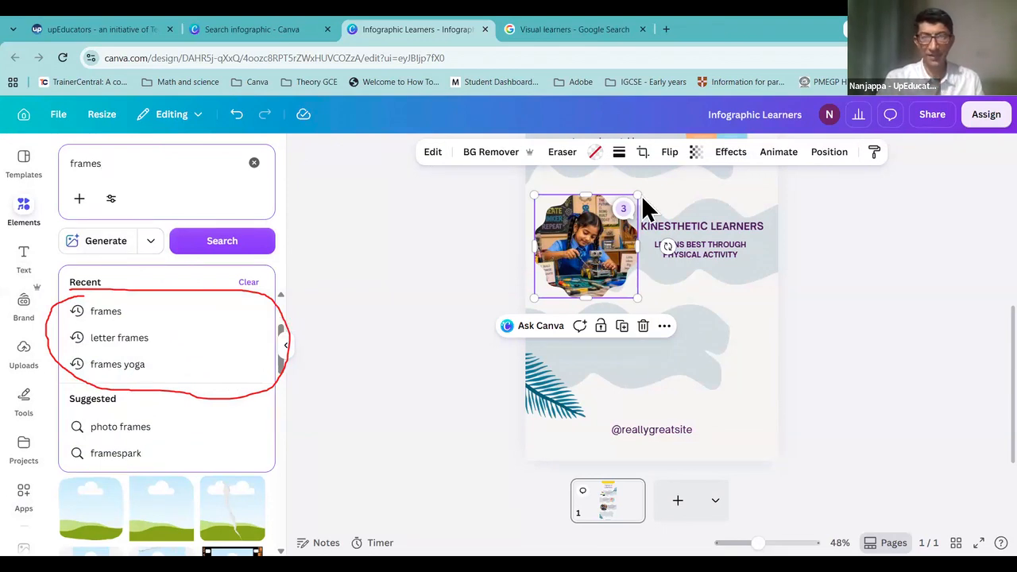
{"action": "left_click", "coordinate": [596, 265]}
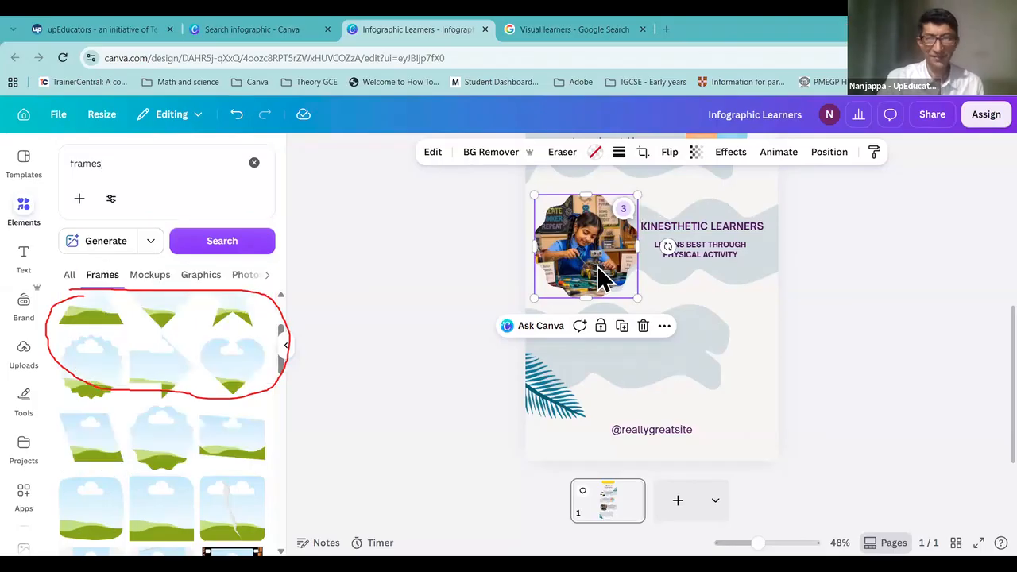
{"action": "left_click_drag", "start_coordinate": [596, 266], "coordinate": [597, 259]}
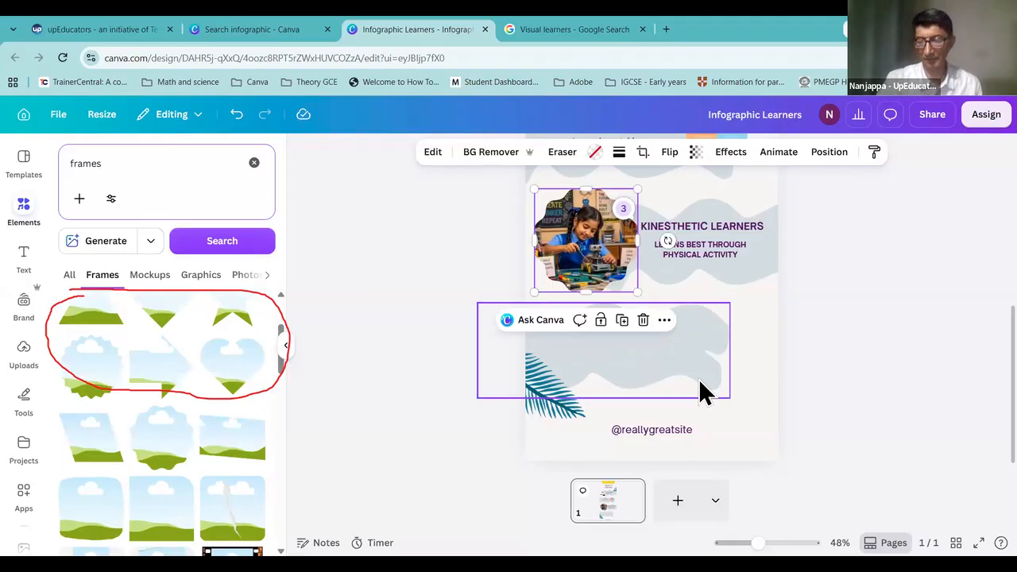
{"action": "scroll", "coordinate": [746, 282], "scroll_direction": "up", "scroll_amount": 5}
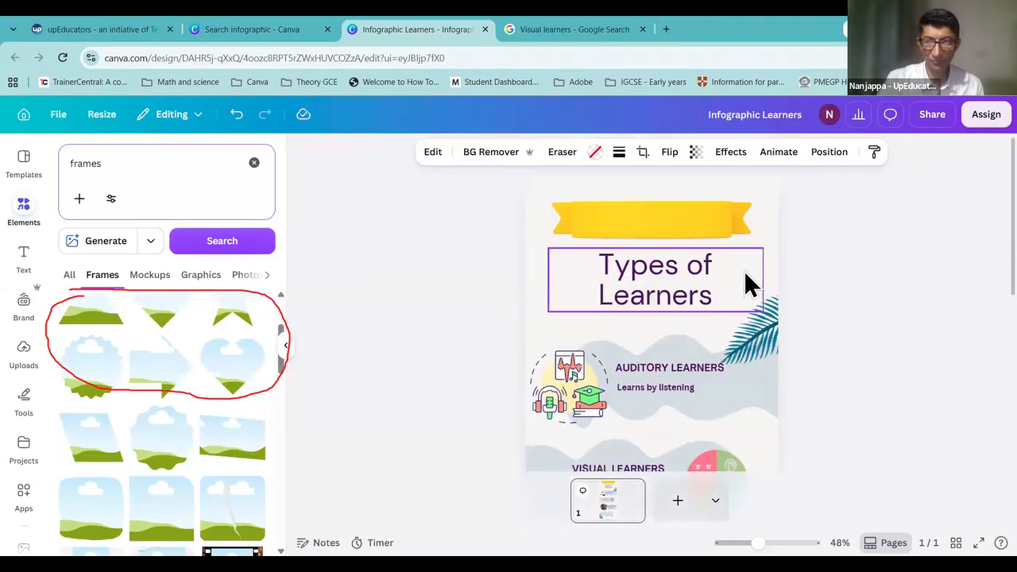
{"action": "scroll", "coordinate": [745, 274], "scroll_direction": "down", "scroll_amount": 5}
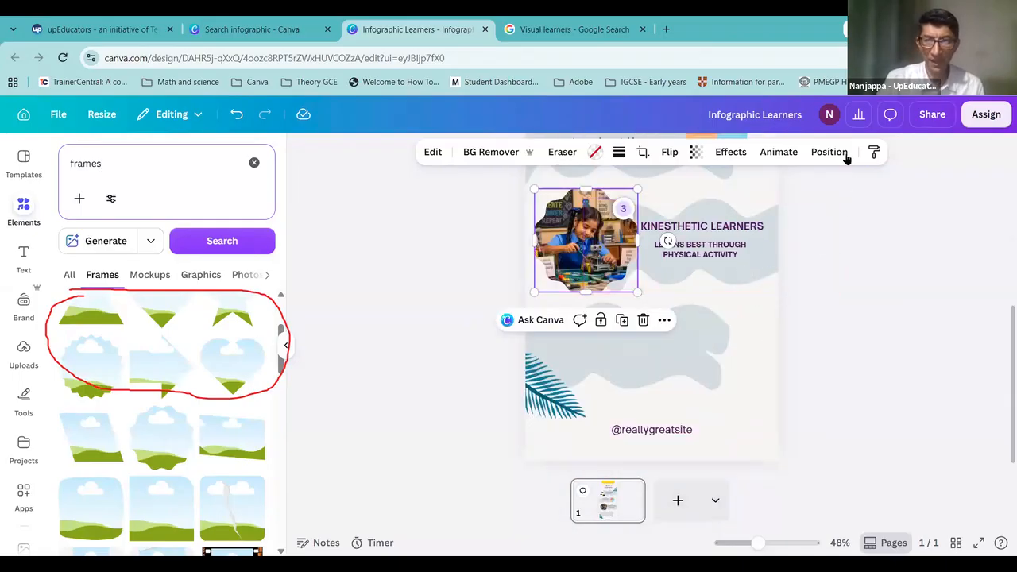
Step: Shrink the framed photo a little using its bottom-right corner handle
{"action": "key", "text": "Escape"}
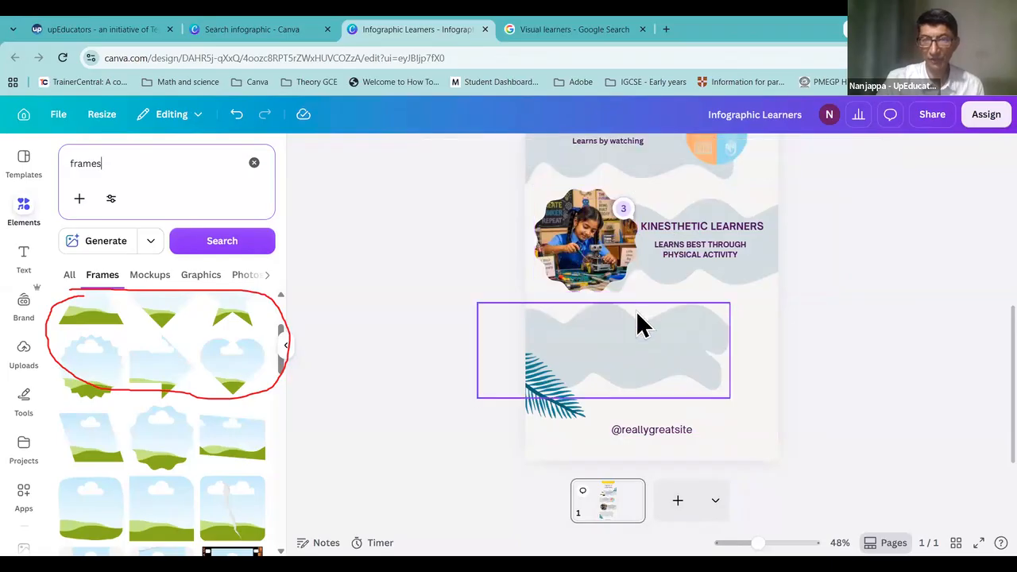
{"action": "left_click", "coordinate": [615, 278]}
{"action": "left_click_drag", "start_coordinate": [638, 292], "coordinate": [598, 261]}
{"action": "scroll", "coordinate": [731, 297], "scroll_direction": "up", "scroll_amount": 5}
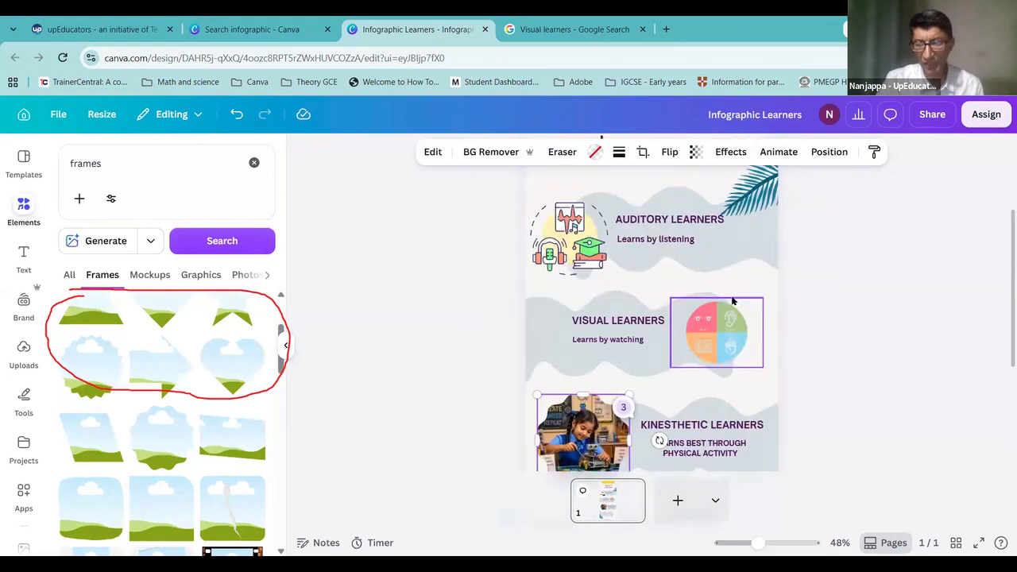
{"action": "scroll", "coordinate": [778, 318], "scroll_direction": "down", "scroll_amount": 5}
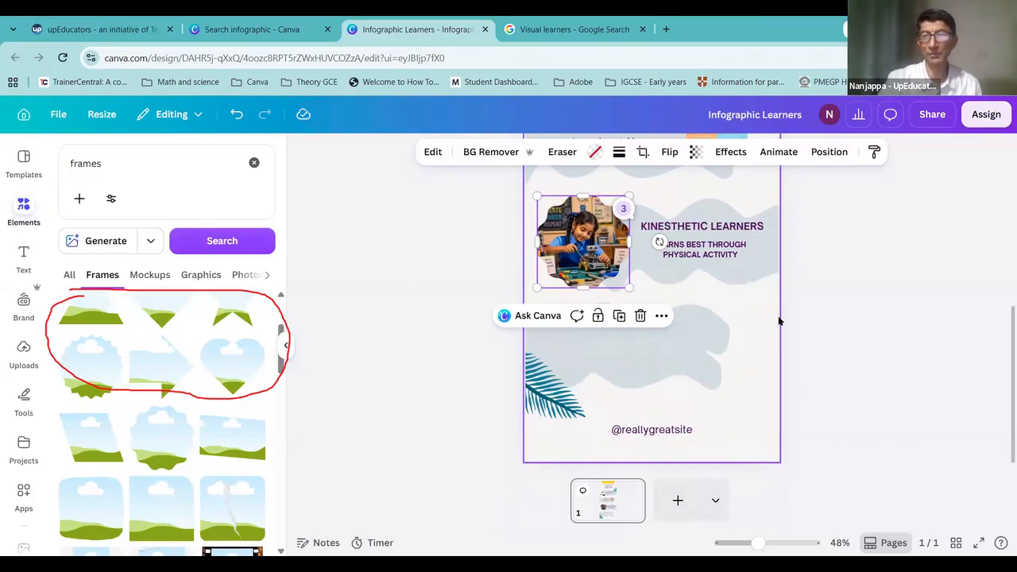
{"action": "scroll", "coordinate": [701, 284], "scroll_direction": "up", "scroll_amount": 5}
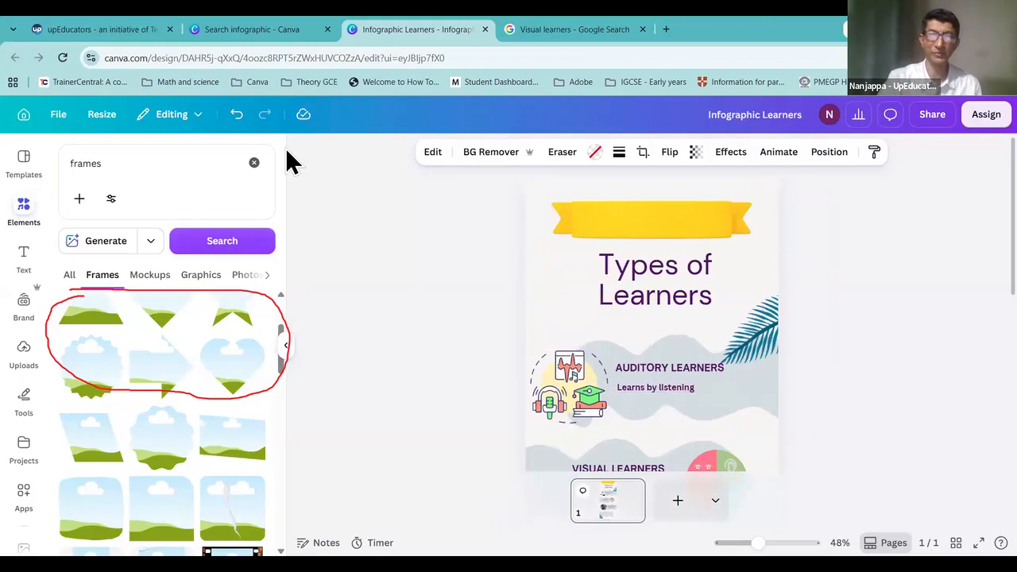
{"action": "mouse_move", "coordinate": [218, 311]}
{"action": "left_mouse_down"}
{"action": "mouse_move", "coordinate": [135, 254]}
{"action": "mouse_move", "coordinate": [91, 231]}
{"action": "left_mouse_up"}
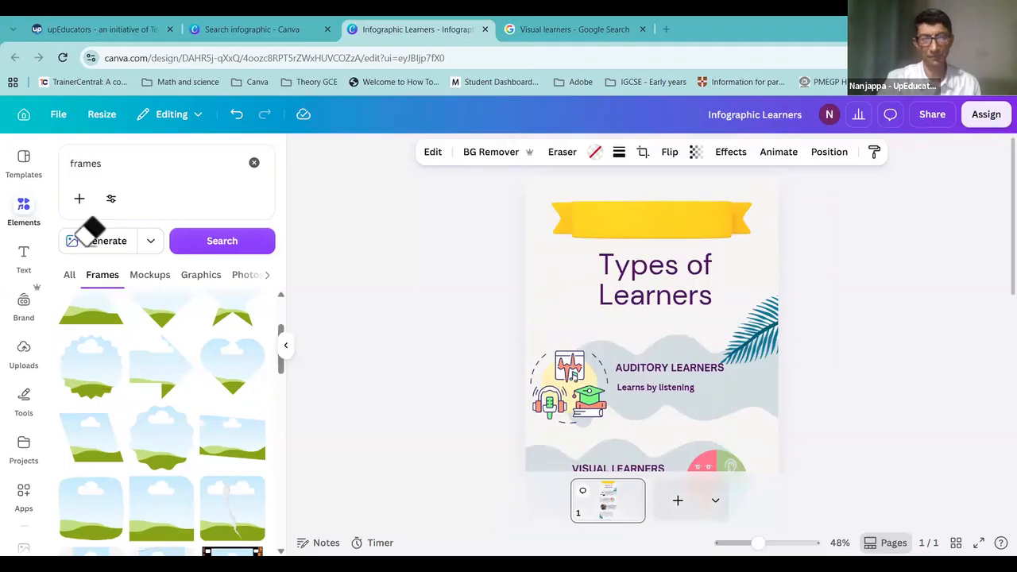
{"action": "scroll", "coordinate": [680, 401], "scroll_direction": "down", "scroll_amount": 5}
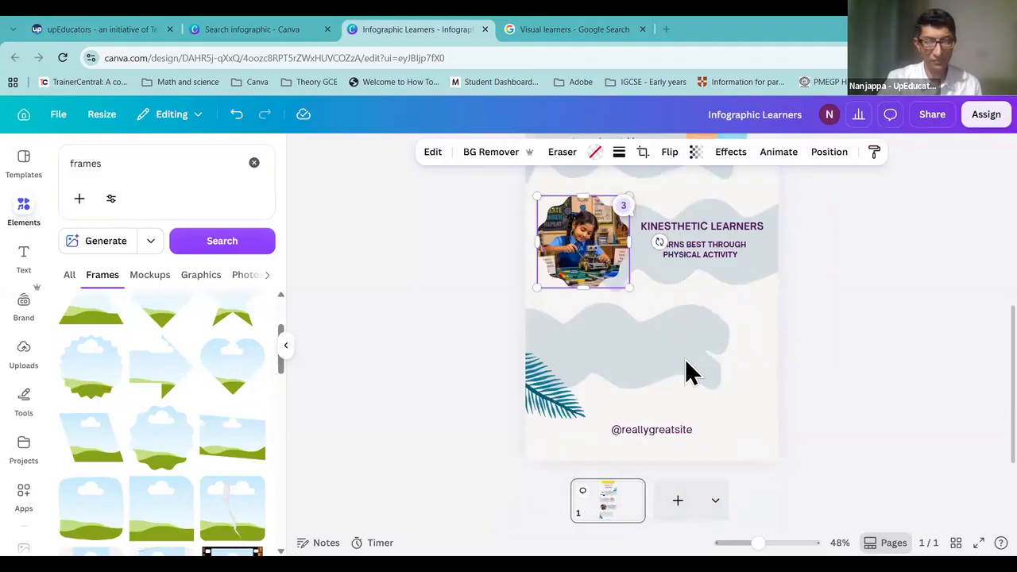
{"action": "left_click", "coordinate": [687, 363]}
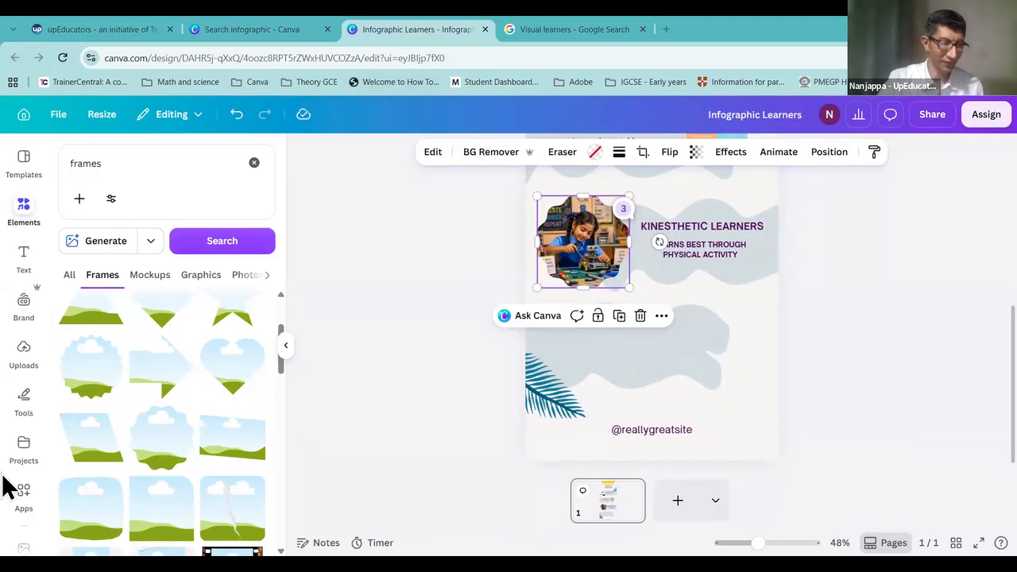
{"action": "mouse_move", "coordinate": [16, 475]}
{"action": "left_mouse_down"}
{"action": "mouse_move", "coordinate": [9, 516]}
{"action": "mouse_move", "coordinate": [24, 528]}
{"action": "mouse_move", "coordinate": [35, 477]}
{"action": "left_mouse_up"}
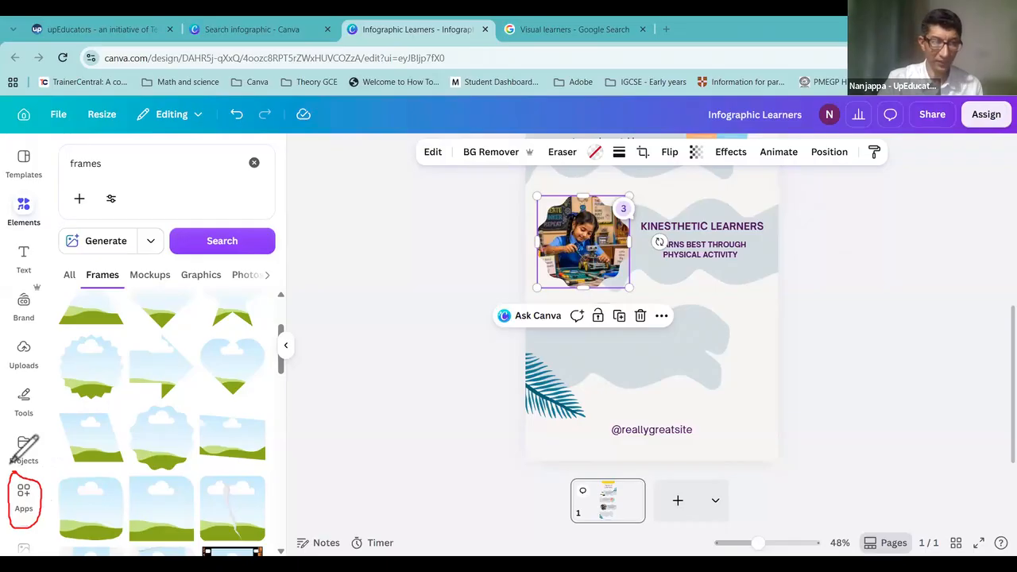
Step: Search Canva Apps for "QR Code" and open the QR codes app
{"action": "left_click", "coordinate": [25, 494]}
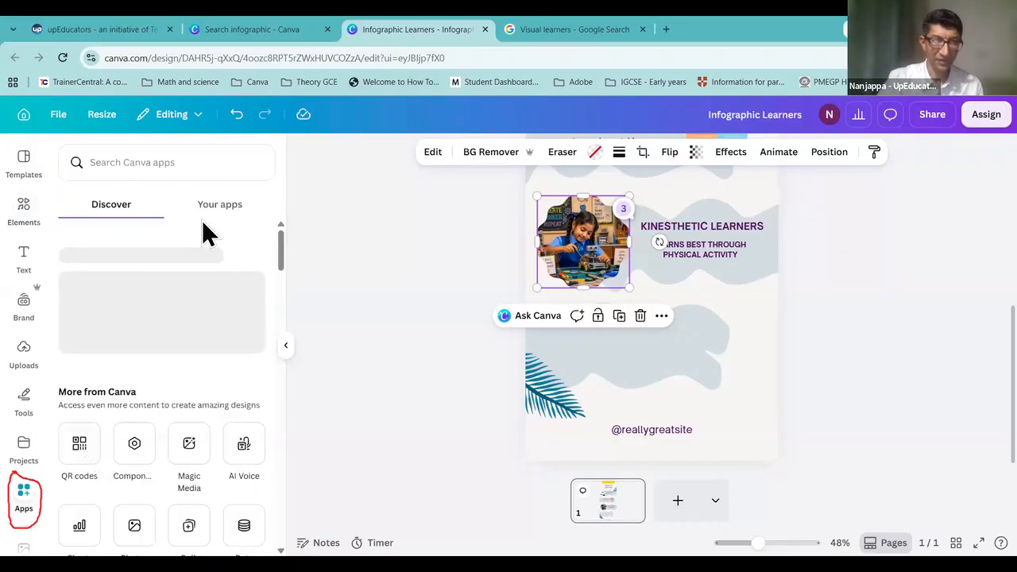
{"action": "left_click", "coordinate": [196, 167]}
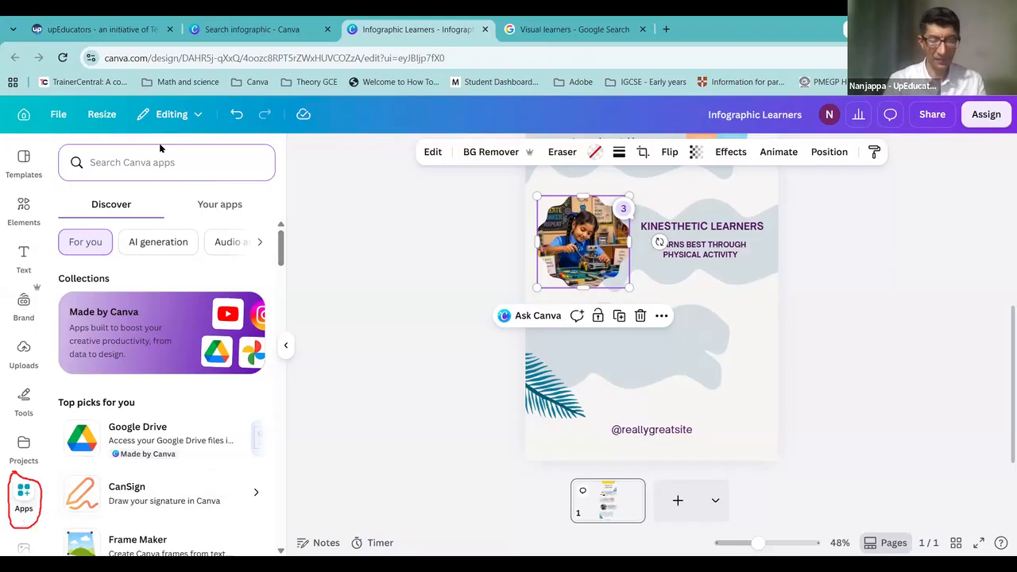
{"action": "type", "text": "QR Code"}
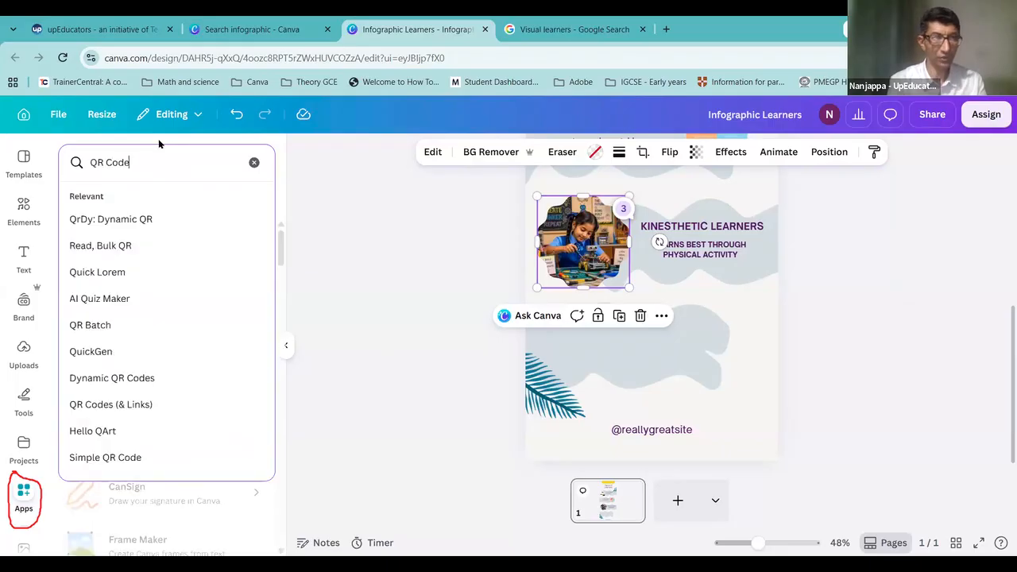
{"action": "key", "text": "Return"}
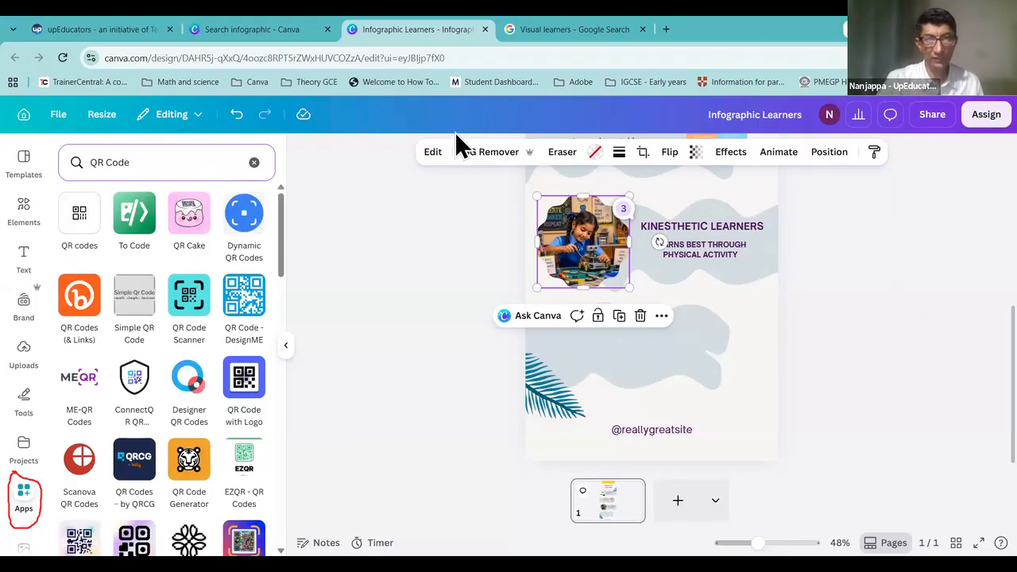
{"action": "mouse_move", "coordinate": [59, 200]}
{"action": "left_mouse_down"}
{"action": "mouse_move", "coordinate": [102, 250]}
{"action": "mouse_move", "coordinate": [80, 186]}
{"action": "left_mouse_up"}
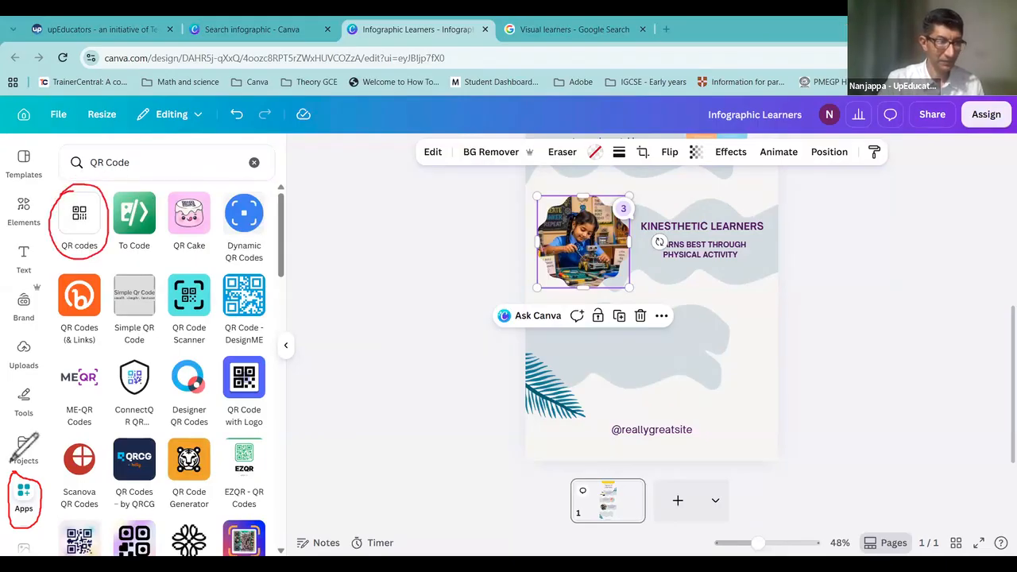
{"action": "left_click", "coordinate": [80, 226]}
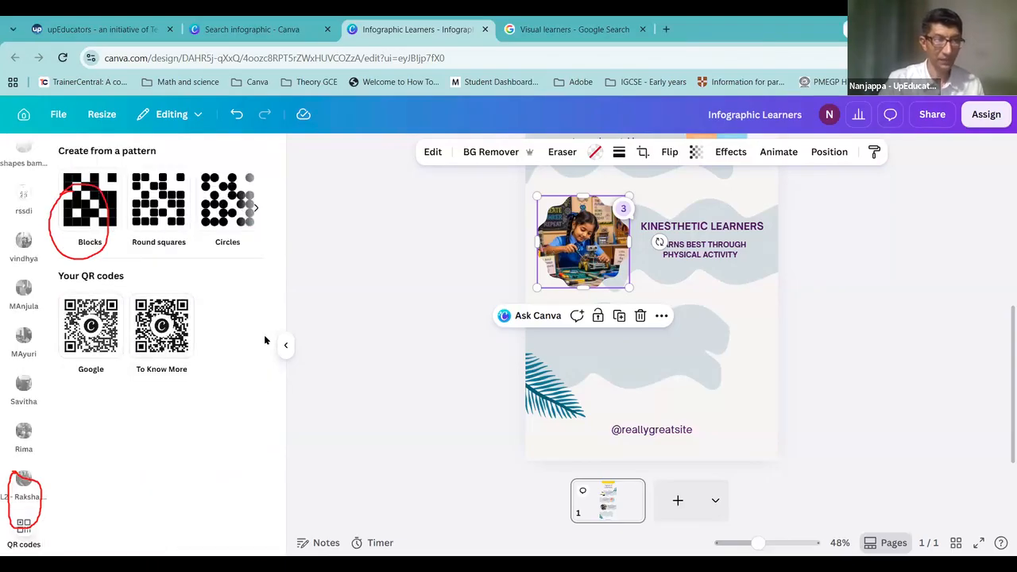
{"action": "left_click", "coordinate": [93, 204]}
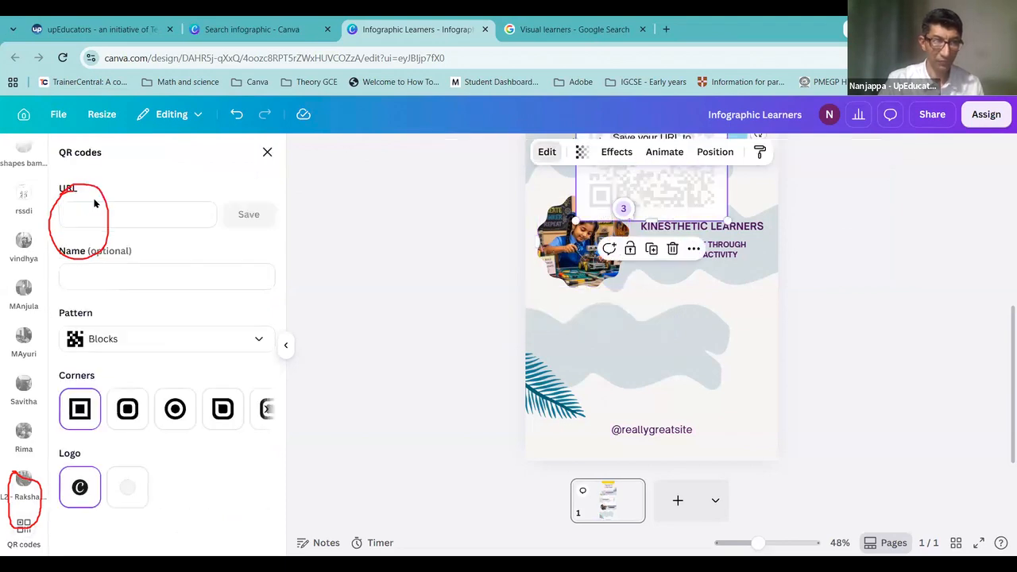
{"action": "left_click", "coordinate": [115, 212]}
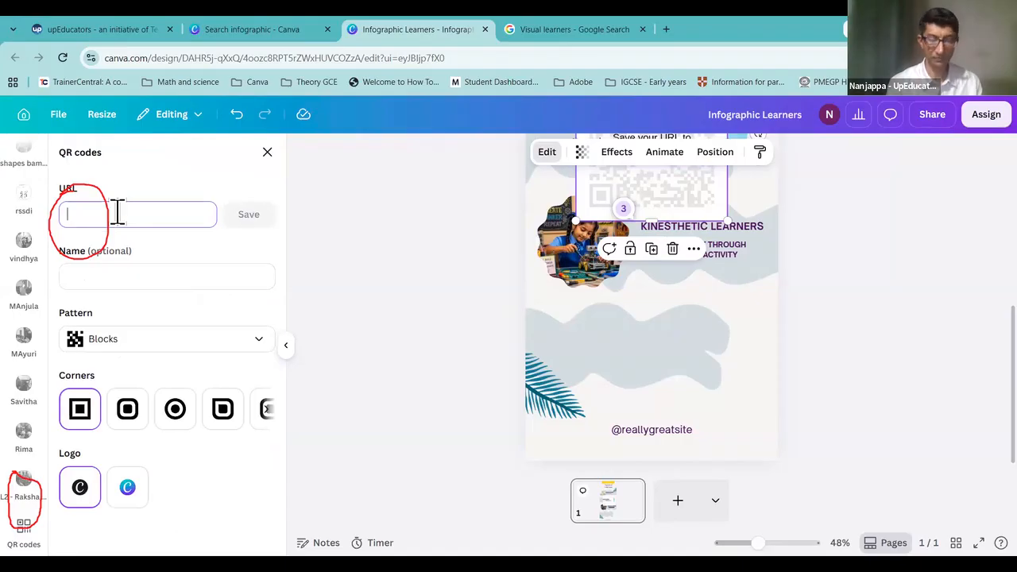
{"action": "type", "text": "www.go"}
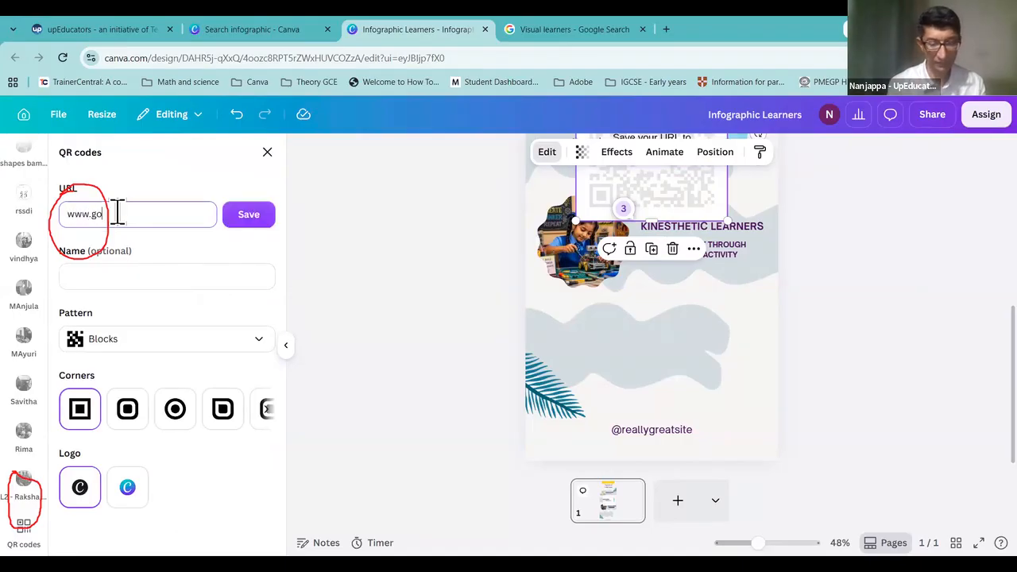
{"action": "type", "text": "ogle.com"}
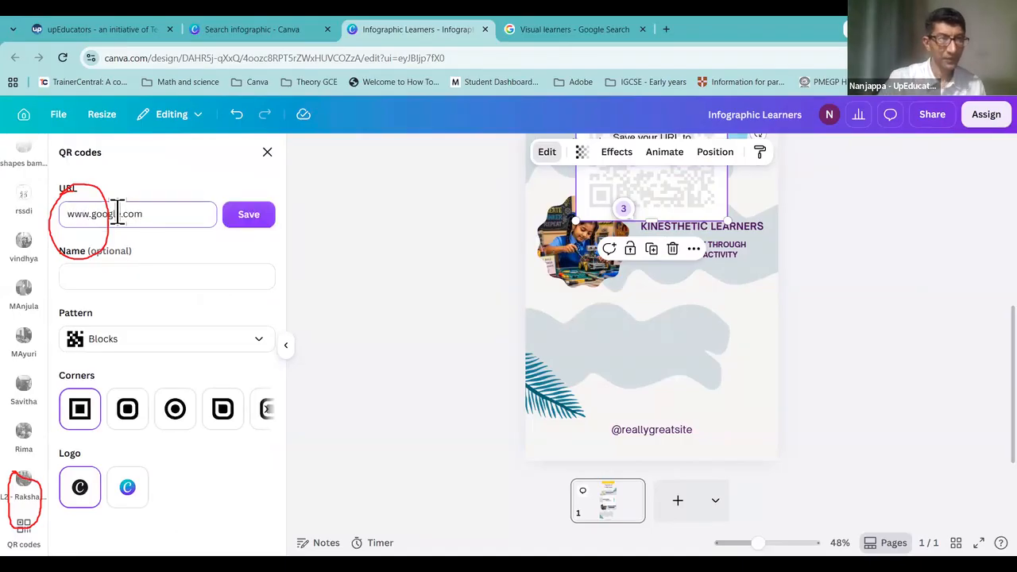
{"action": "left_click", "coordinate": [253, 216]}
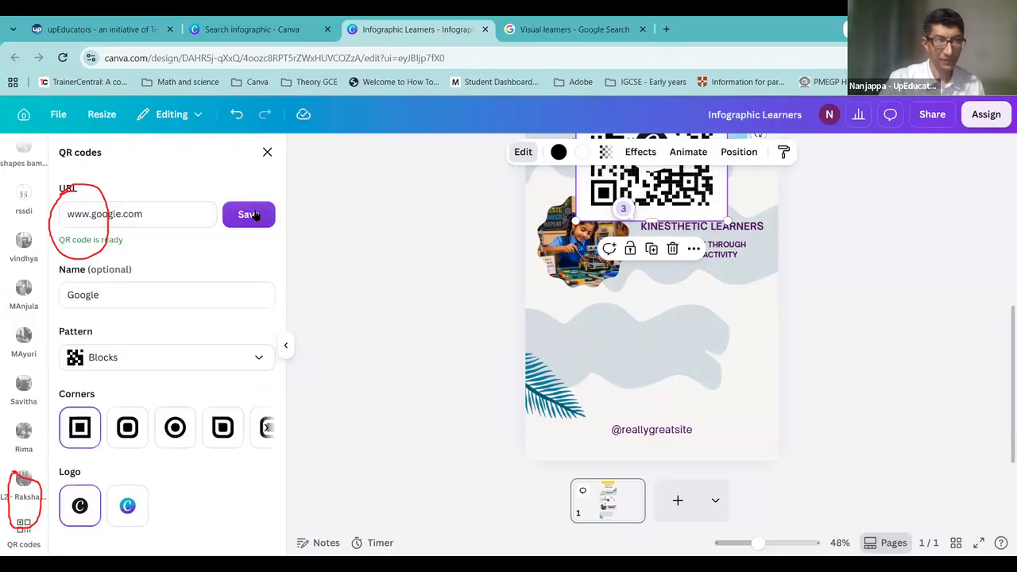
{"action": "left_click_drag", "start_coordinate": [690, 205], "coordinate": [677, 412]}
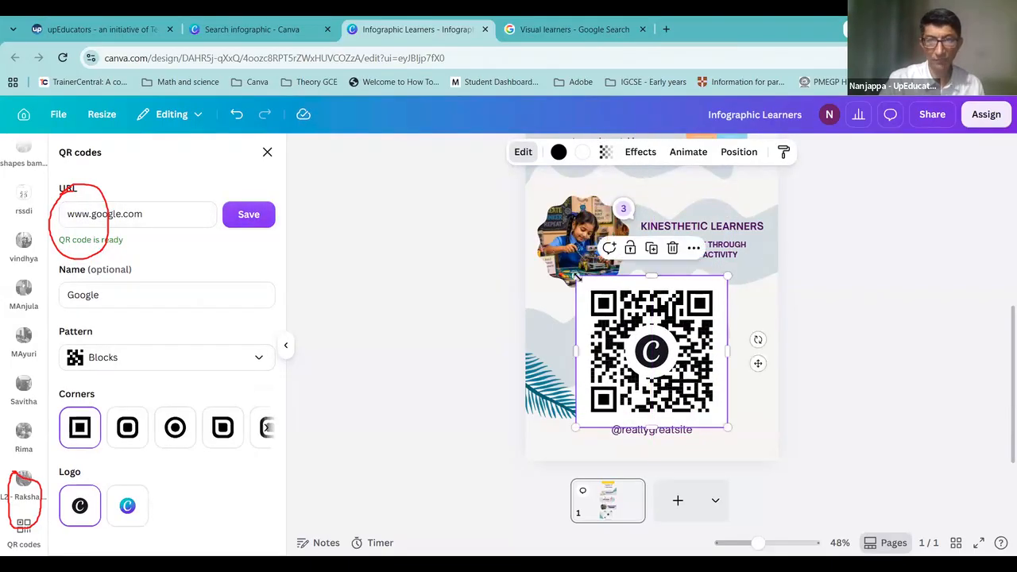
{"action": "left_click_drag", "start_coordinate": [576, 276], "coordinate": [617, 317]}
{"action": "left_click_drag", "start_coordinate": [676, 374], "coordinate": [658, 351]}
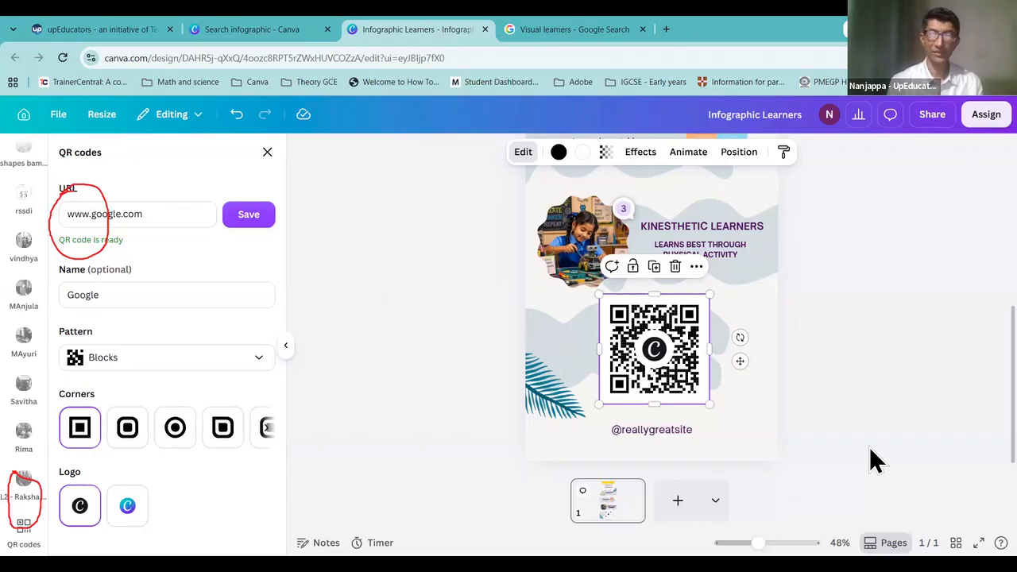
{"action": "left_click", "coordinate": [178, 221]}
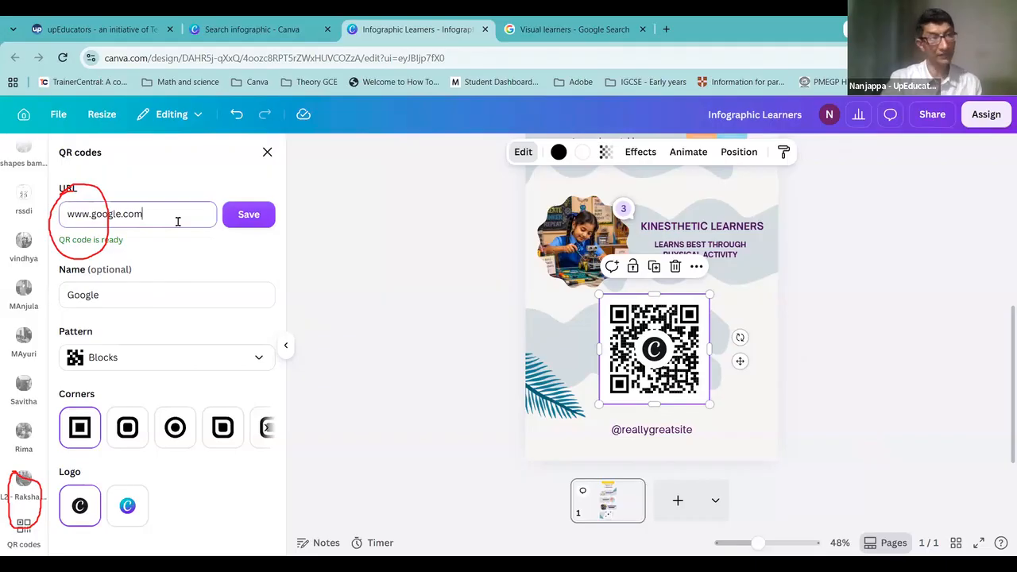
{"action": "left_click_drag", "start_coordinate": [166, 221], "coordinate": [50, 229]}
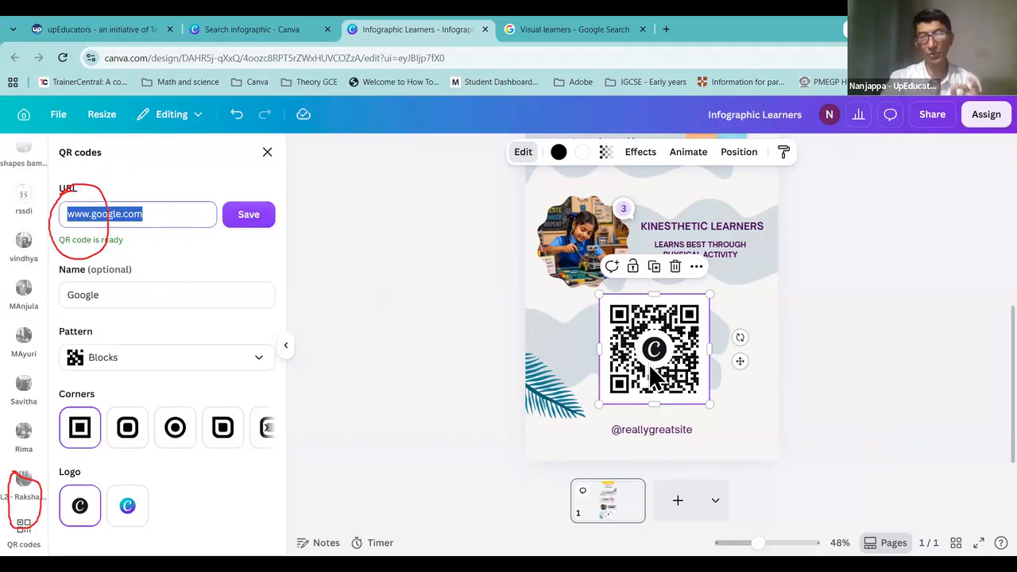
{"action": "left_click", "coordinate": [864, 305]}
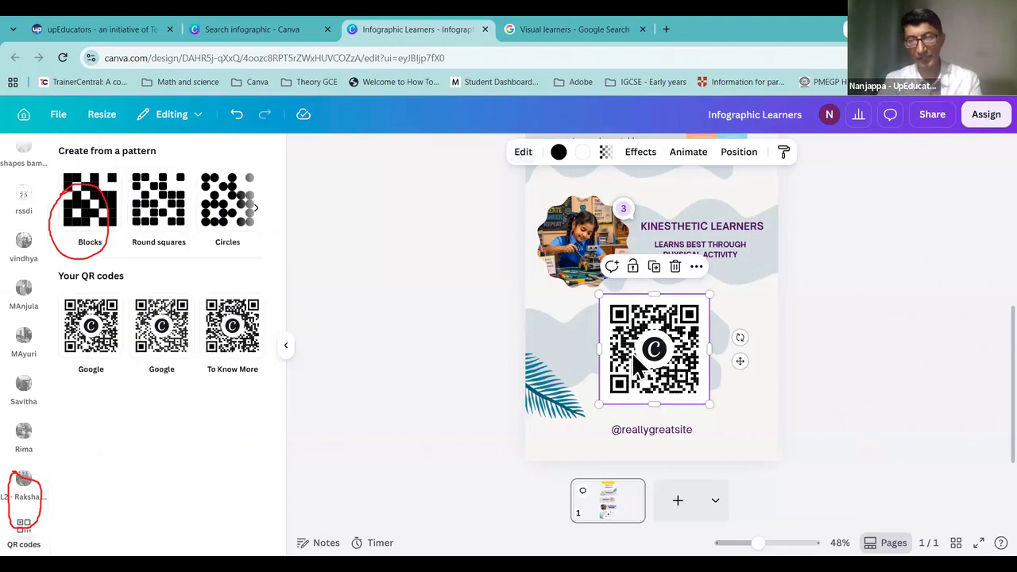
Step: Delete the Blocks QR code from the page
{"action": "key", "text": "Delete"}
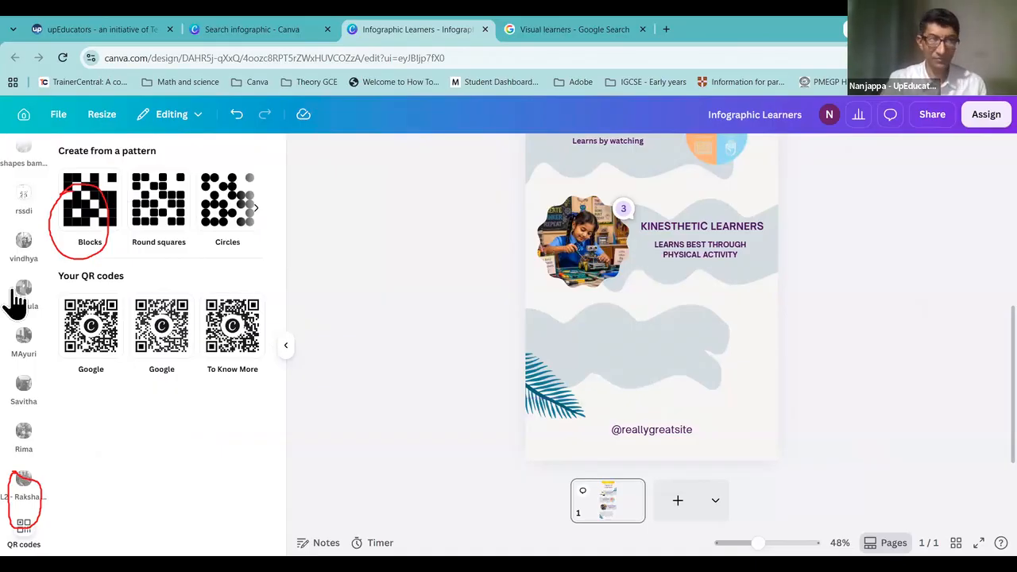
{"action": "scroll", "coordinate": [20, 225], "scroll_direction": "up", "scroll_amount": 5}
{"action": "scroll", "coordinate": [19, 224], "scroll_direction": "up", "scroll_amount": 10}
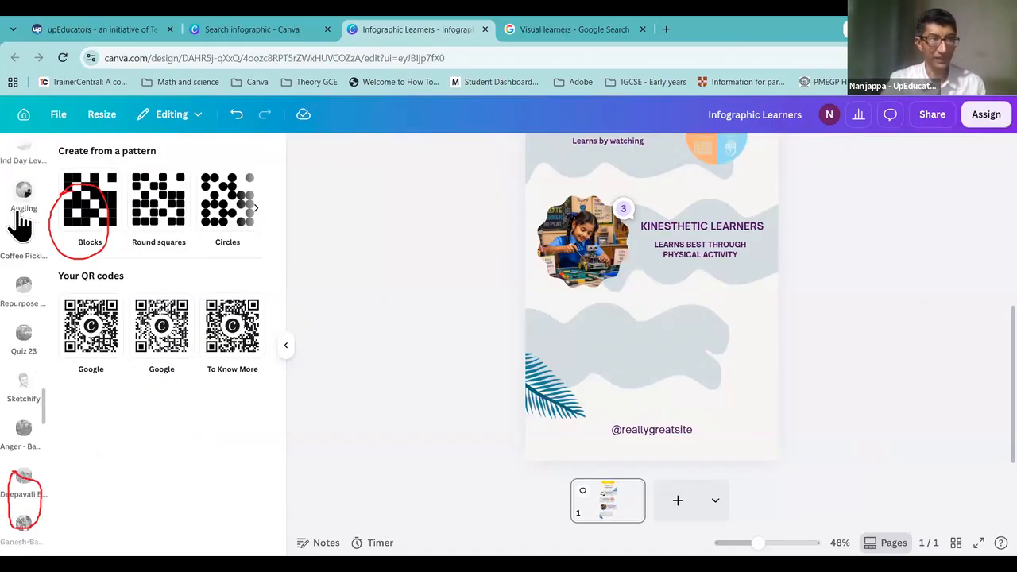
{"action": "scroll", "coordinate": [20, 225], "scroll_direction": "up", "scroll_amount": 6}
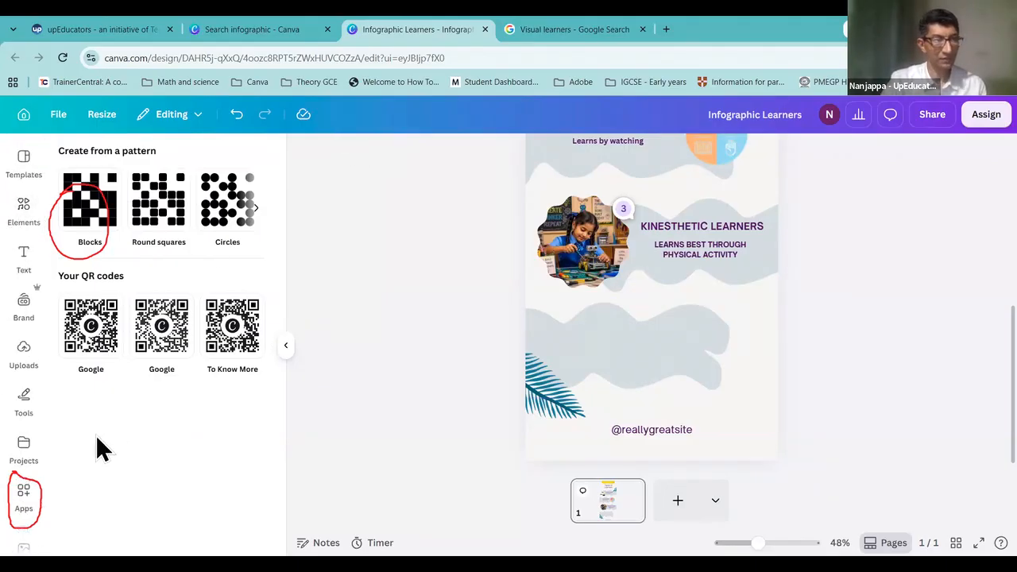
Step: Reopen the QR codes app from the QR Code app search results
{"action": "left_click", "coordinate": [24, 494]}
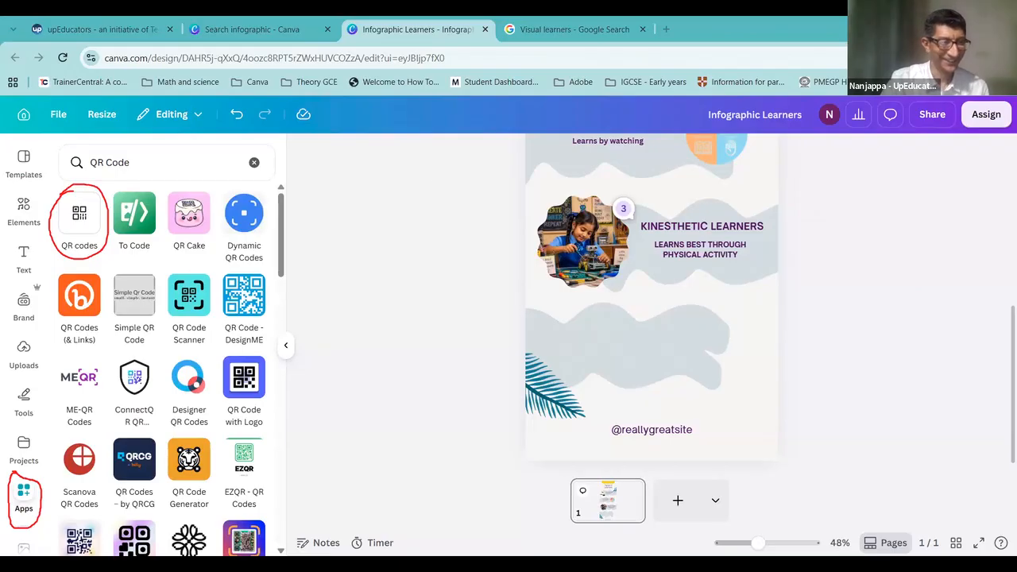
{"action": "left_click", "coordinate": [24, 497]}
{"action": "left_click", "coordinate": [23, 498]}
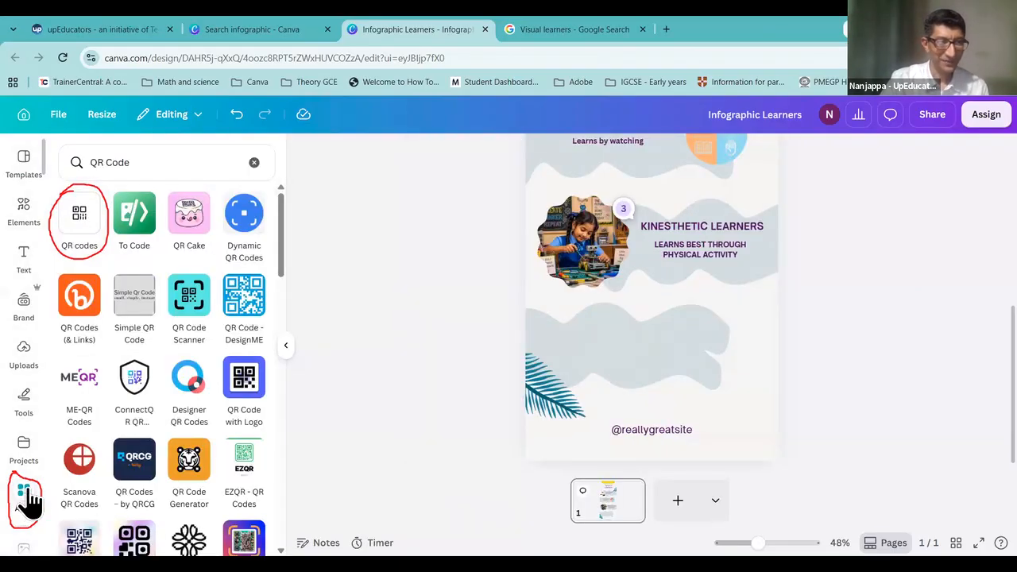
{"action": "left_click", "coordinate": [140, 160]}
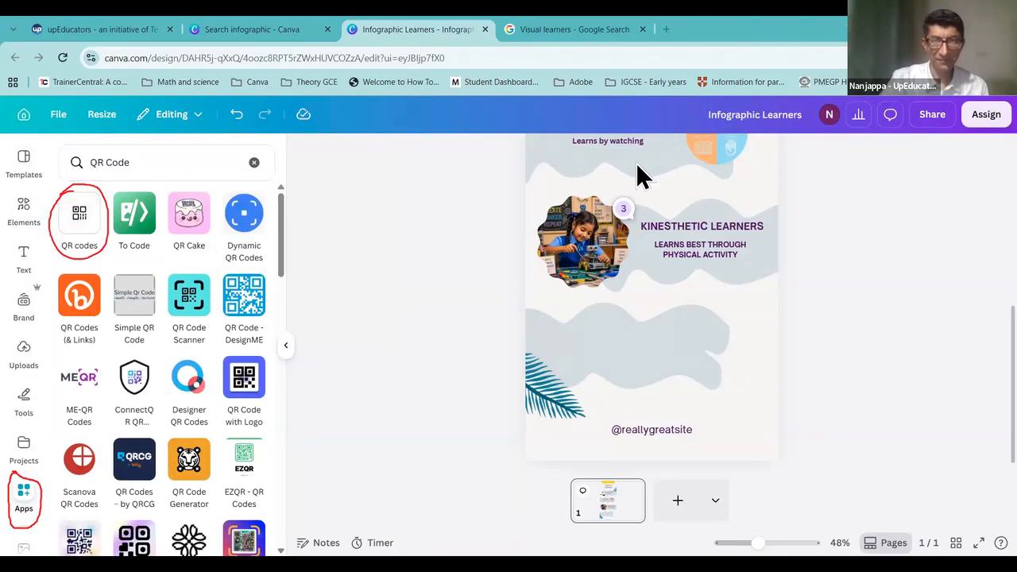
{"action": "left_click", "coordinate": [88, 223]}
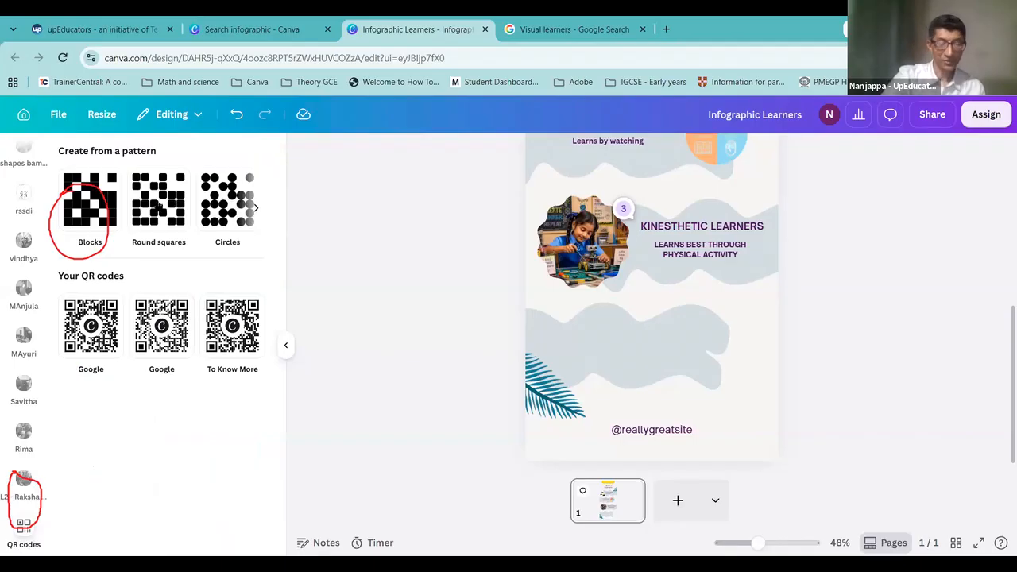
{"action": "left_click", "coordinate": [159, 205]}
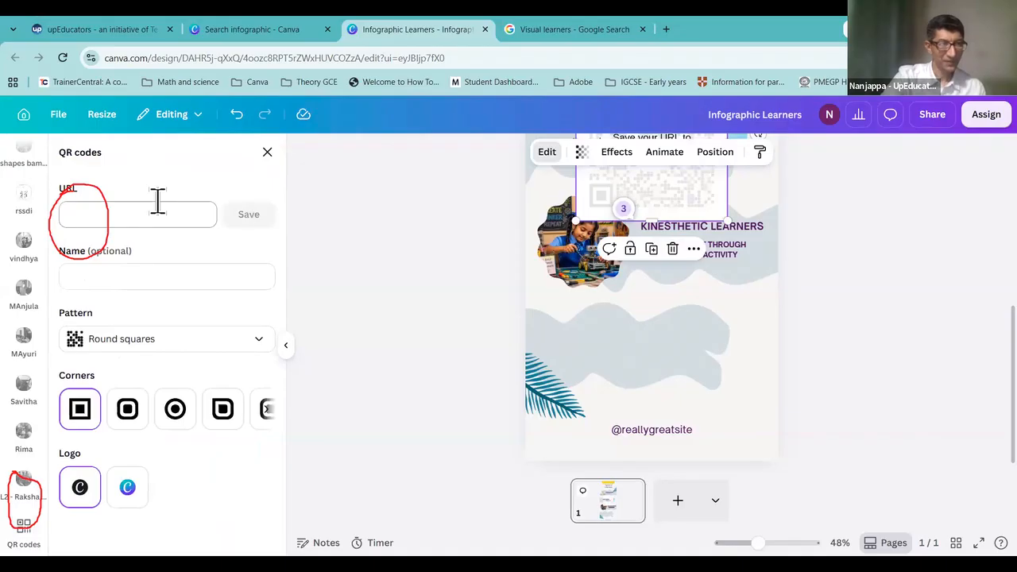
{"action": "left_click", "coordinate": [150, 215]}
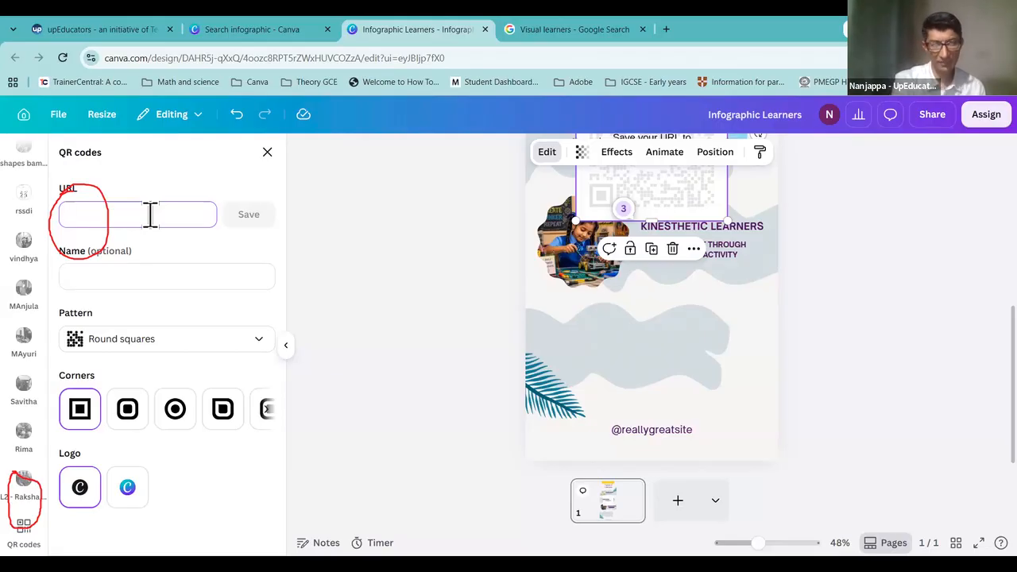
{"action": "type", "text": "www."}
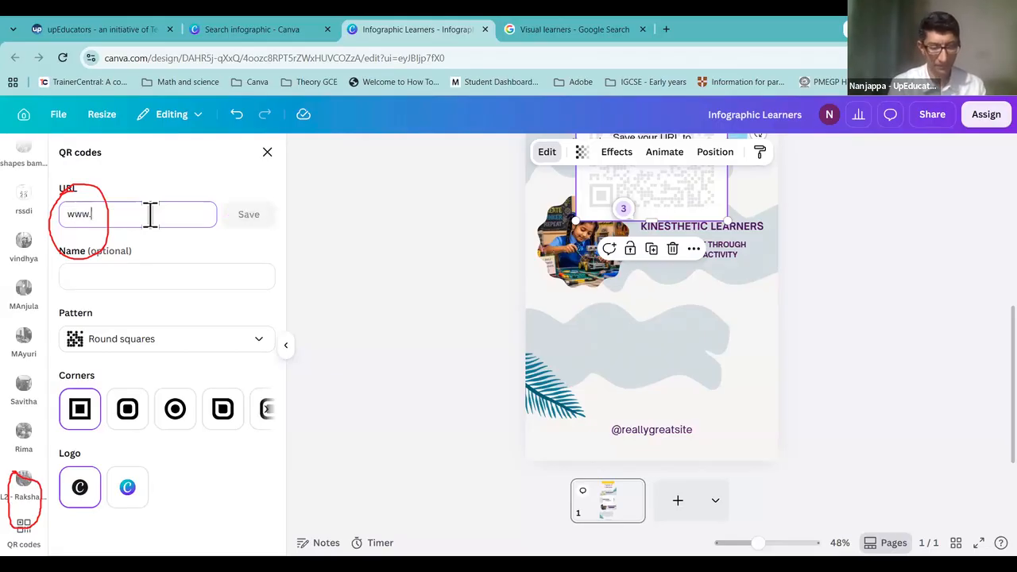
{"action": "type", "text": "google.com"}
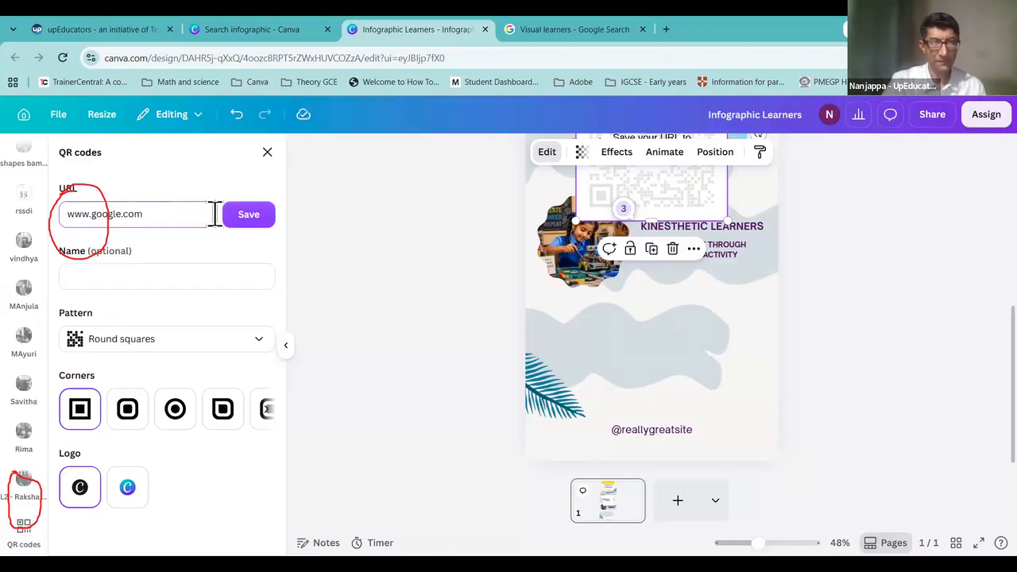
{"action": "left_click", "coordinate": [242, 217]}
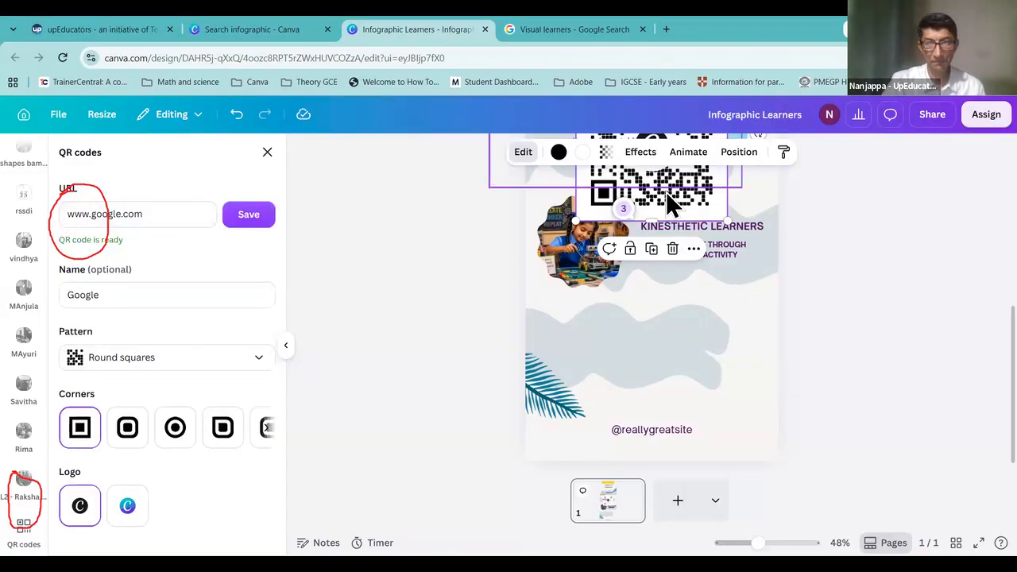
{"action": "left_click_drag", "start_coordinate": [679, 265], "coordinate": [660, 350]}
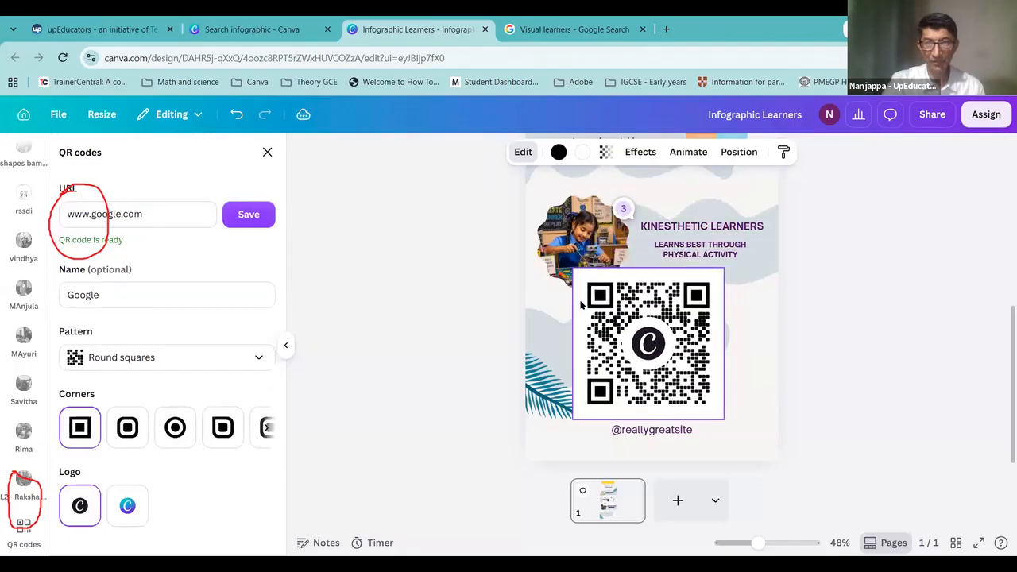
{"action": "left_click_drag", "start_coordinate": [598, 294], "coordinate": [632, 331]}
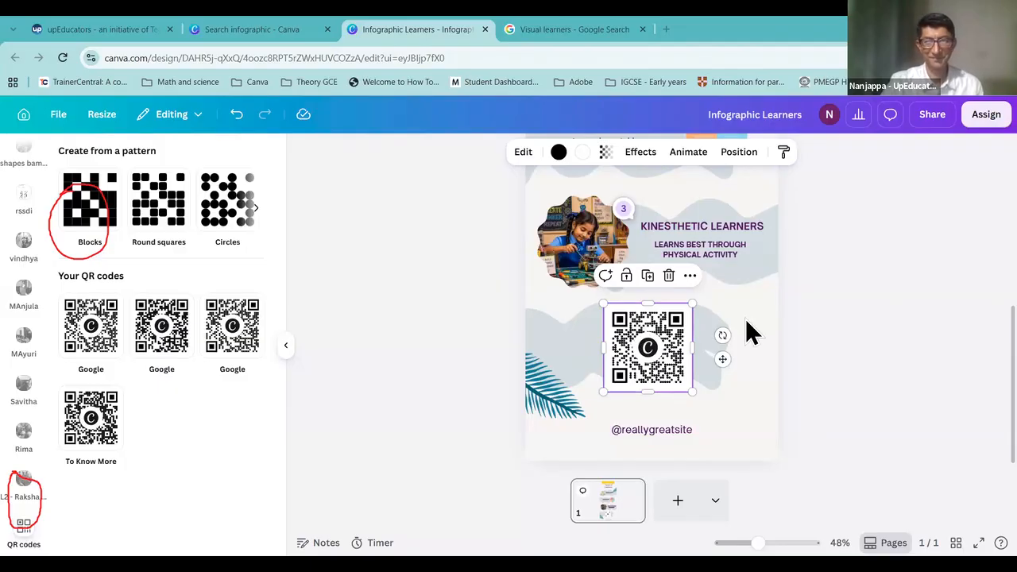
{"action": "left_click", "coordinate": [805, 379]}
{"action": "scroll", "coordinate": [805, 379], "scroll_direction": "up", "scroll_amount": 5}
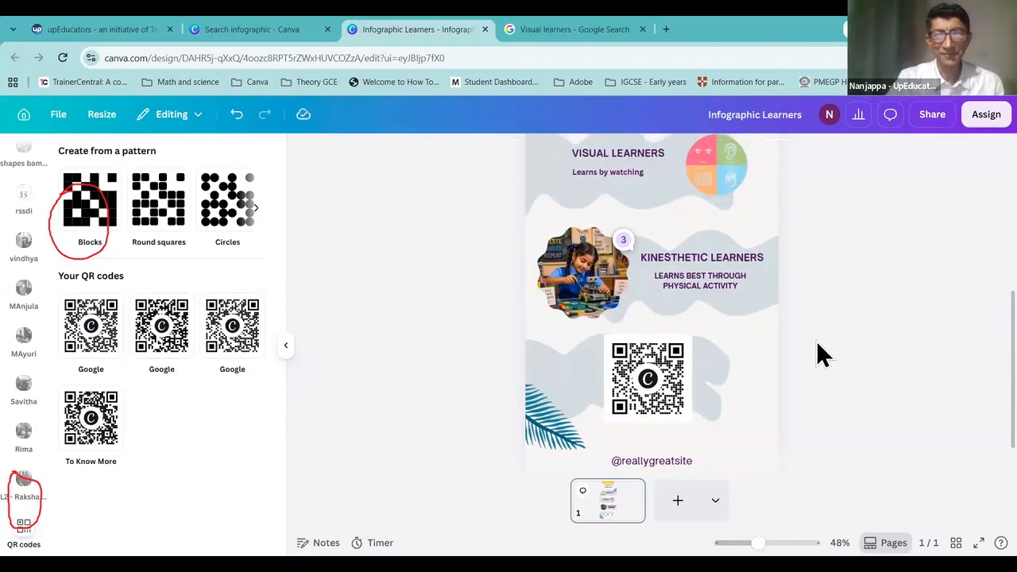
{"action": "scroll", "coordinate": [816, 341], "scroll_direction": "down", "scroll_amount": 2}
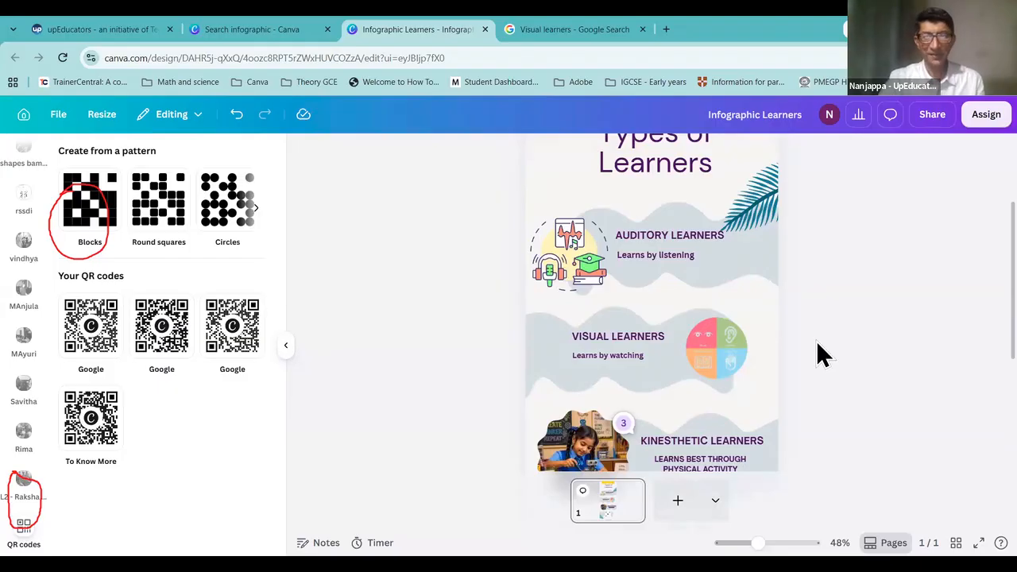
{"action": "scroll", "coordinate": [817, 341], "scroll_direction": "up", "scroll_amount": 2}
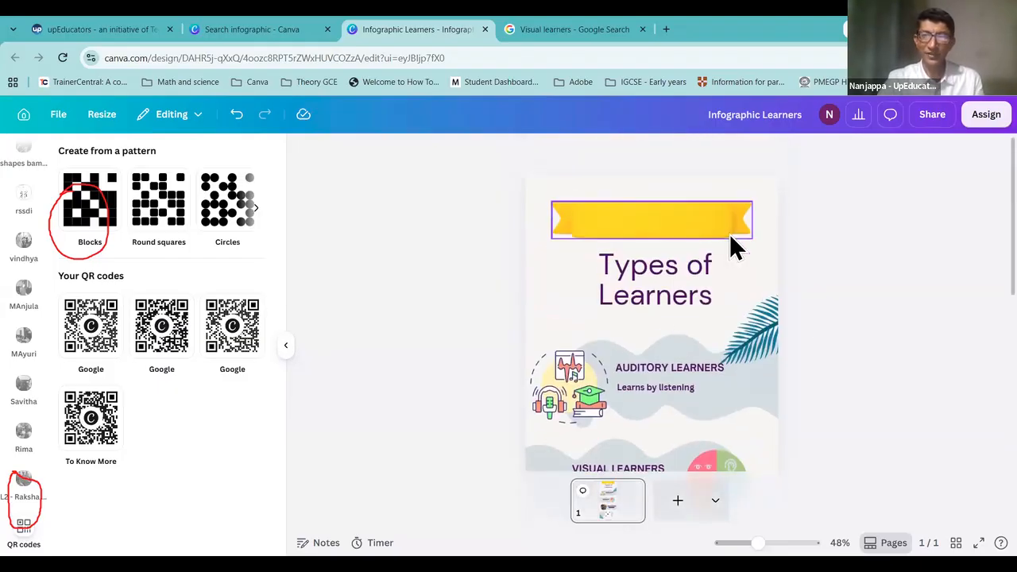
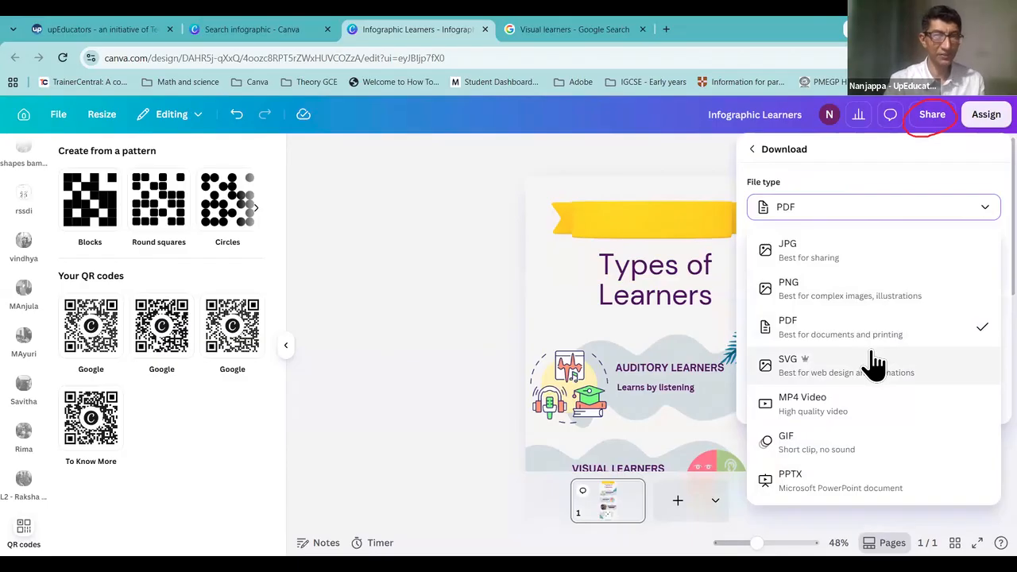
Step: Download the Infographic Learners design as a JPG (171 KB) and dismiss the completion notice
{"action": "left_click", "coordinate": [836, 248]}
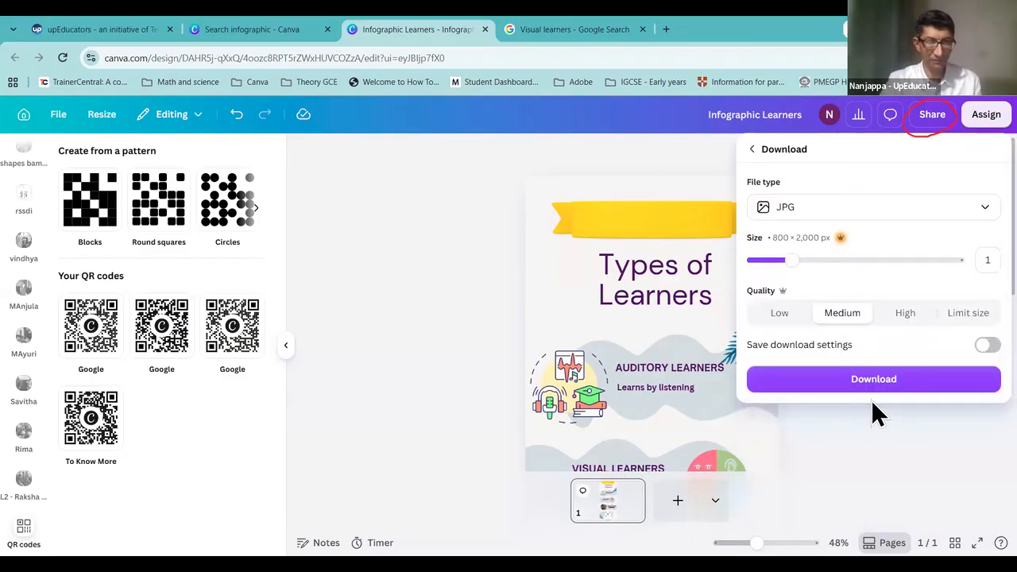
{"action": "left_click", "coordinate": [853, 381]}
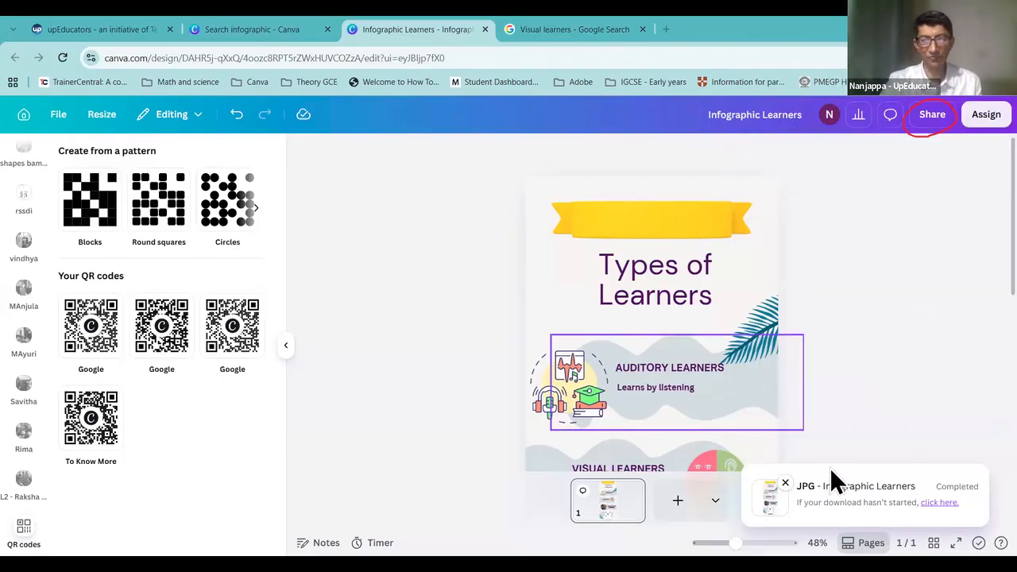
{"action": "left_click", "coordinate": [784, 486]}
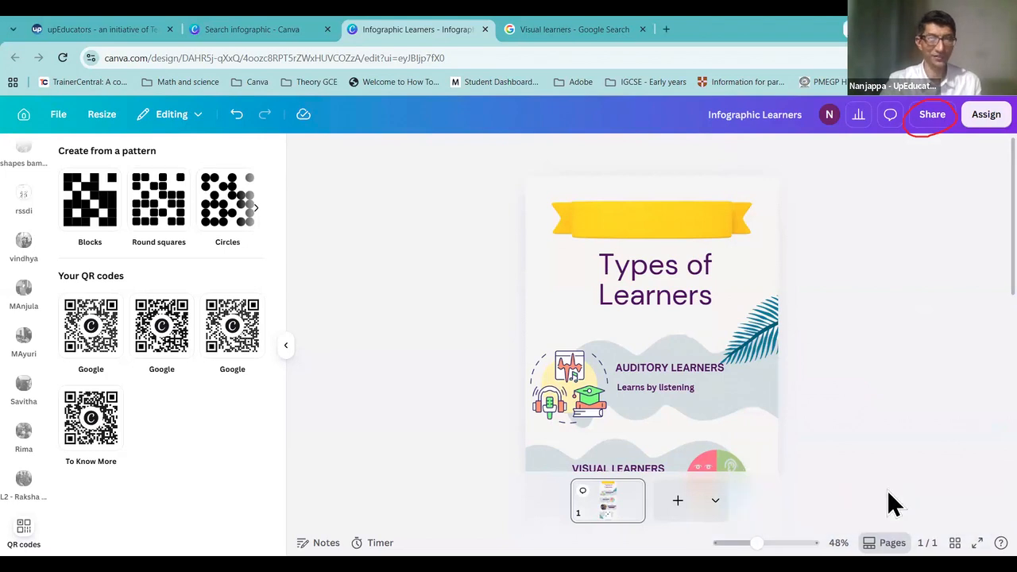
Step: Switch the download file type back to PDF and close the sharing options
{"action": "left_click", "coordinate": [933, 114]}
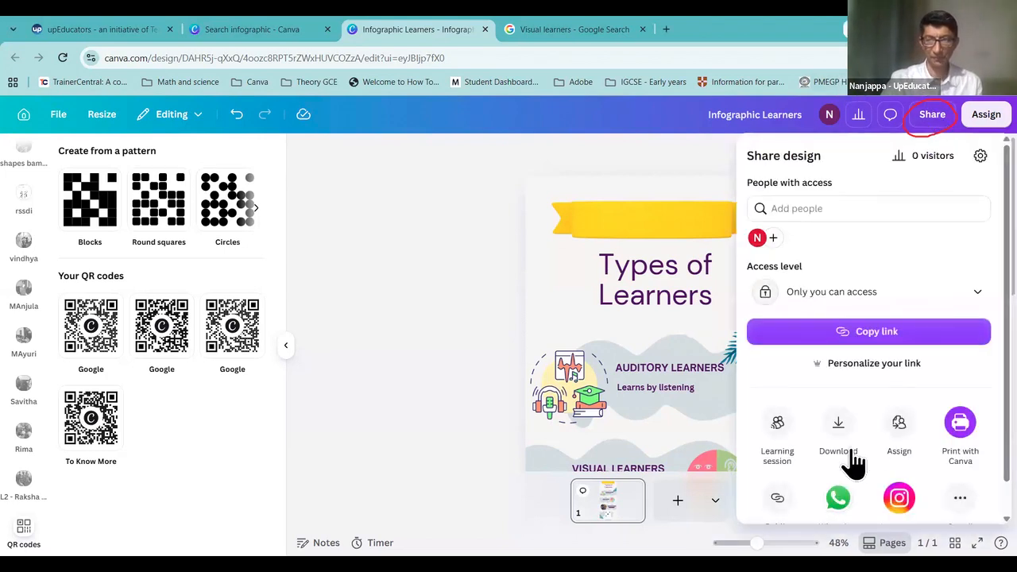
{"action": "left_click", "coordinate": [841, 429]}
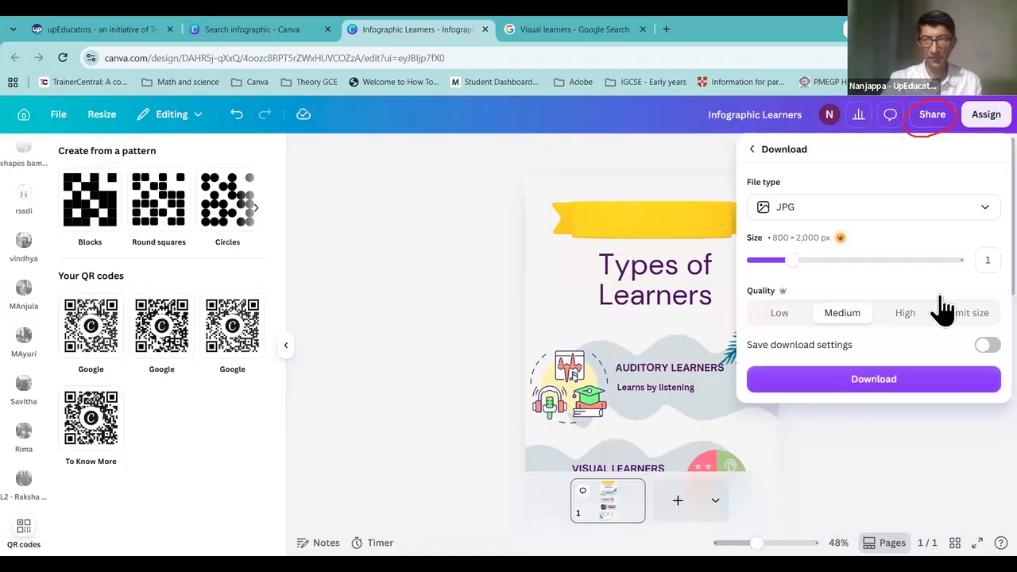
{"action": "left_click", "coordinate": [904, 213]}
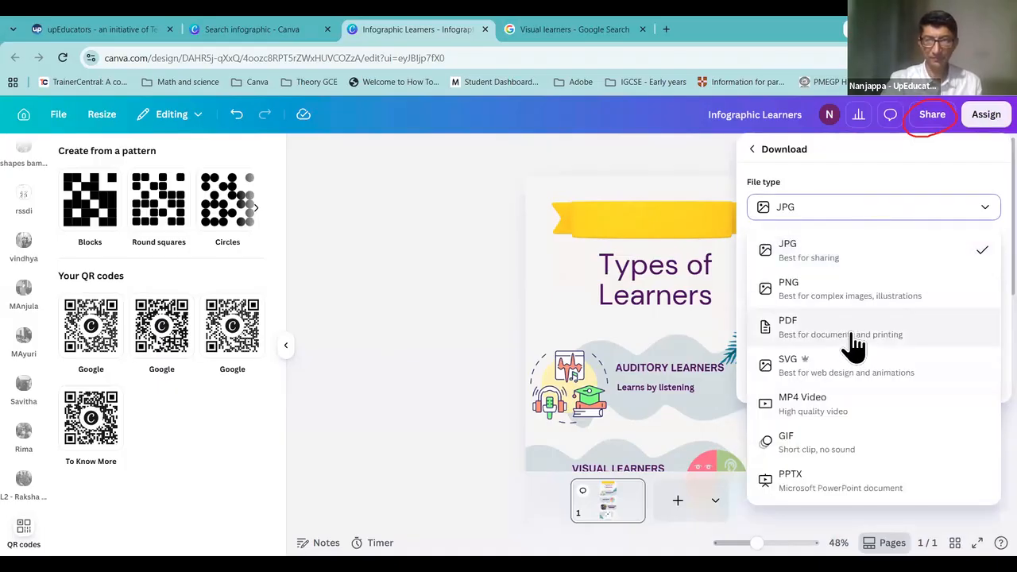
{"action": "left_click", "coordinate": [855, 344]}
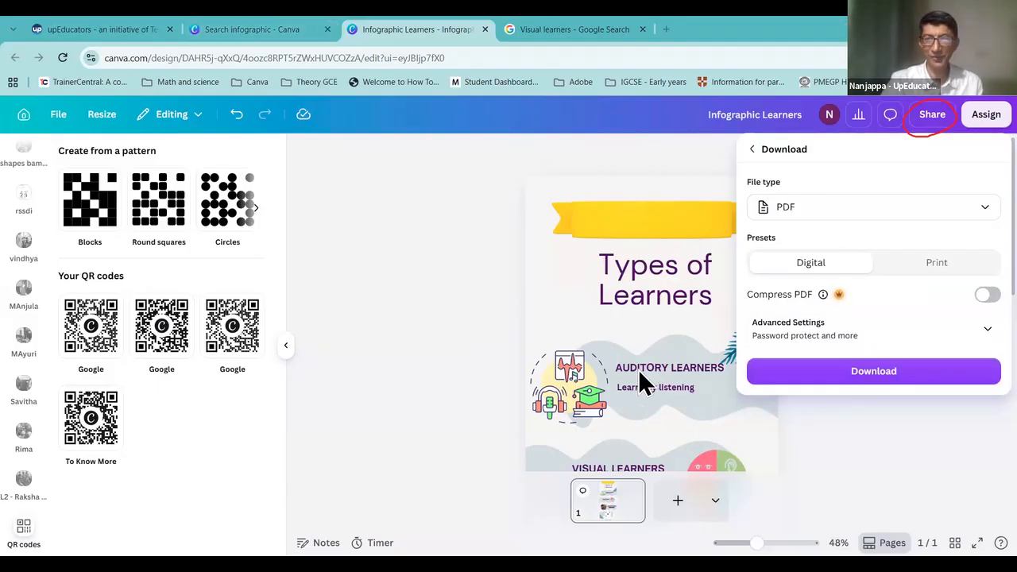
{"action": "left_click", "coordinate": [752, 151]}
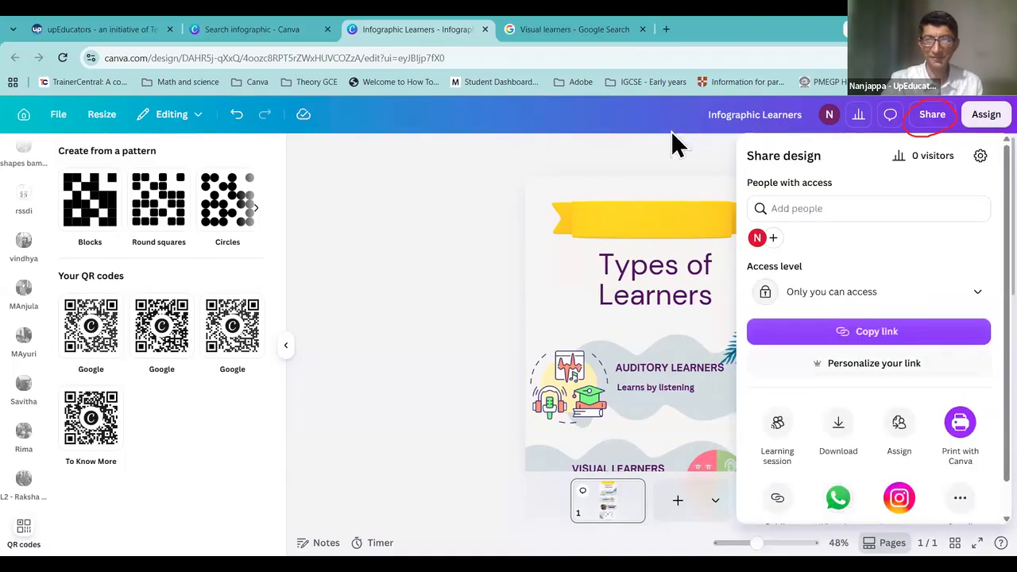
{"action": "left_click", "coordinate": [656, 173]}
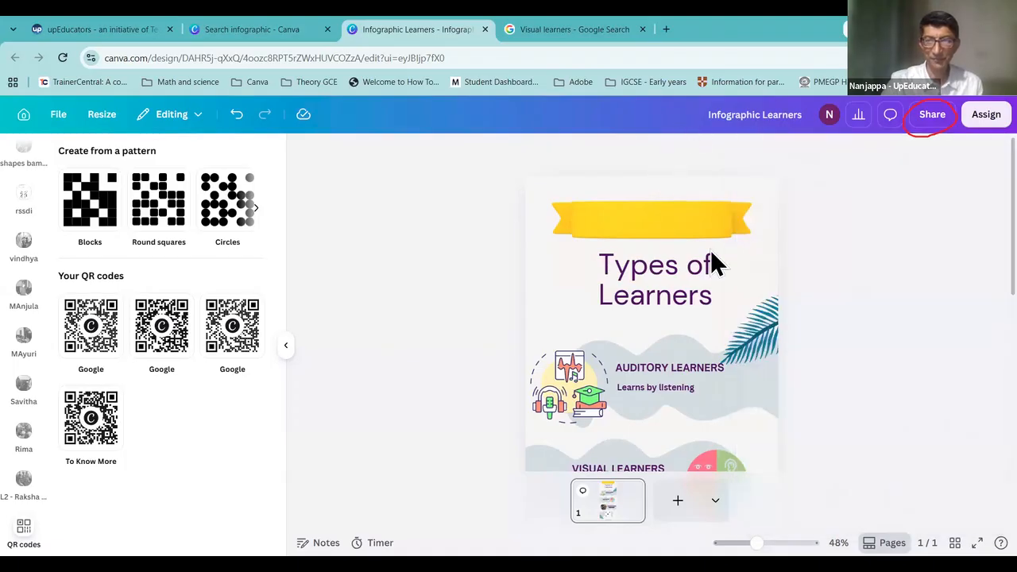
Step: Check the sharing options again, then select the Types of Learners title
{"action": "left_click", "coordinate": [924, 120]}
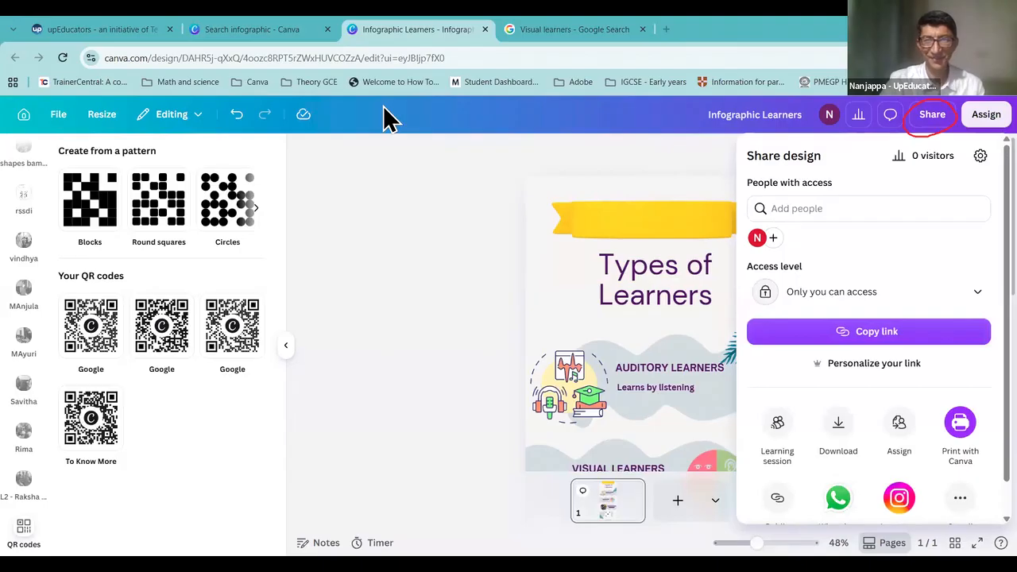
{"action": "left_click", "coordinate": [968, 340]}
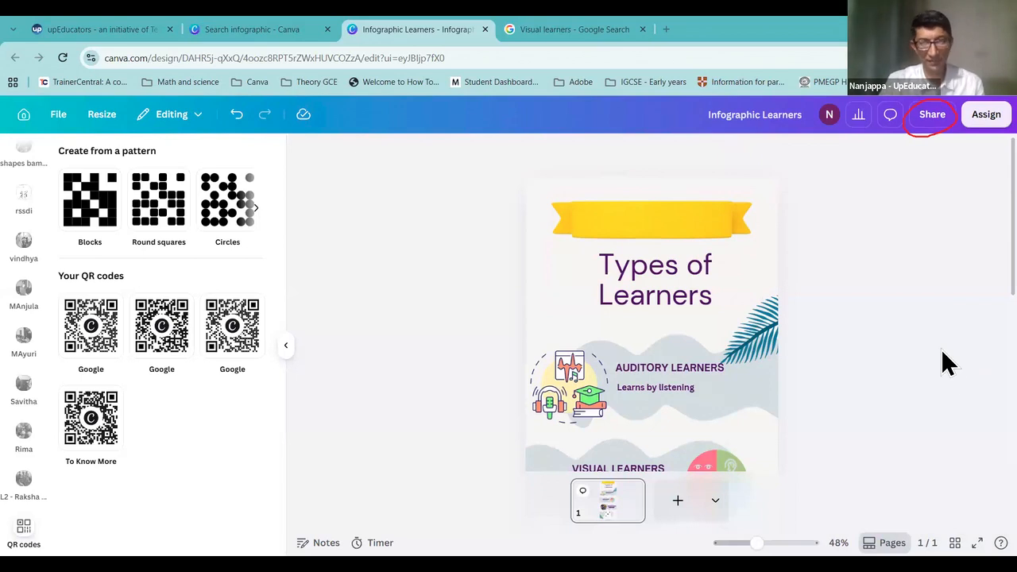
{"action": "left_click", "coordinate": [667, 295]}
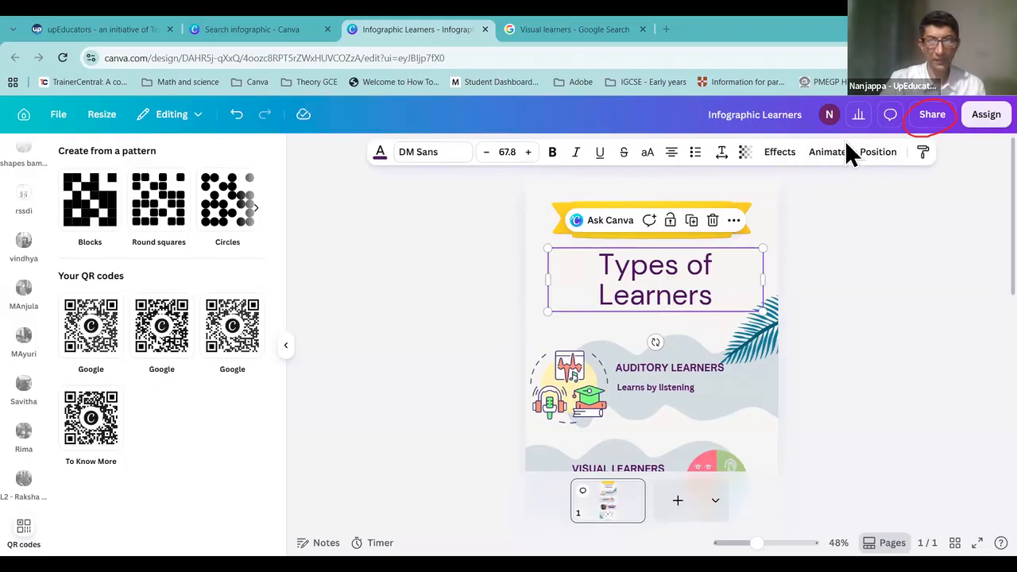
Step: Apply the Party page animation to the Types of Learners page
{"action": "left_click", "coordinate": [829, 163]}
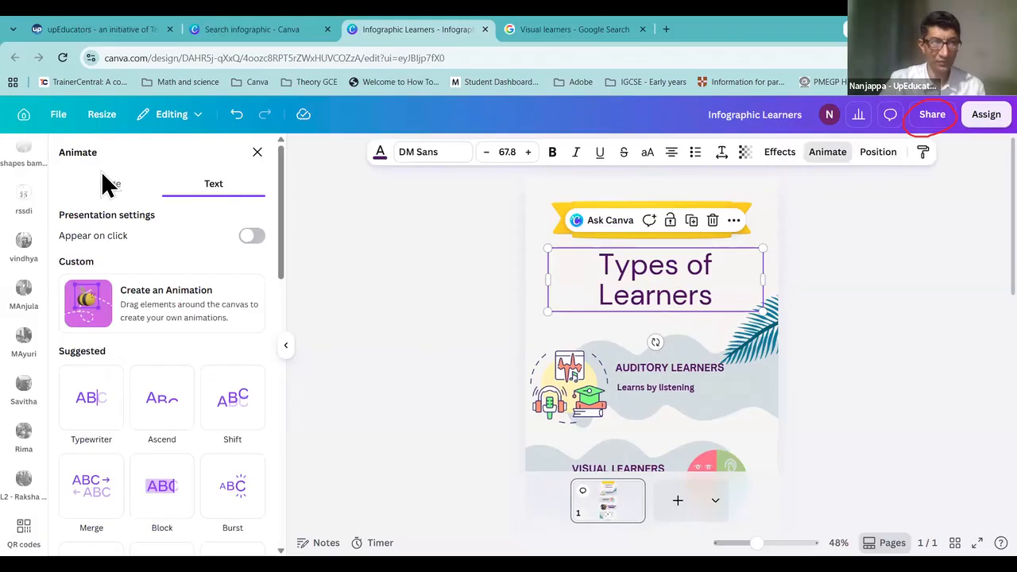
{"action": "mouse_move", "coordinate": [82, 178]}
{"action": "left_mouse_down"}
{"action": "mouse_move", "coordinate": [138, 201]}
{"action": "mouse_move", "coordinate": [140, 176]}
{"action": "mouse_move", "coordinate": [101, 165]}
{"action": "left_mouse_up"}
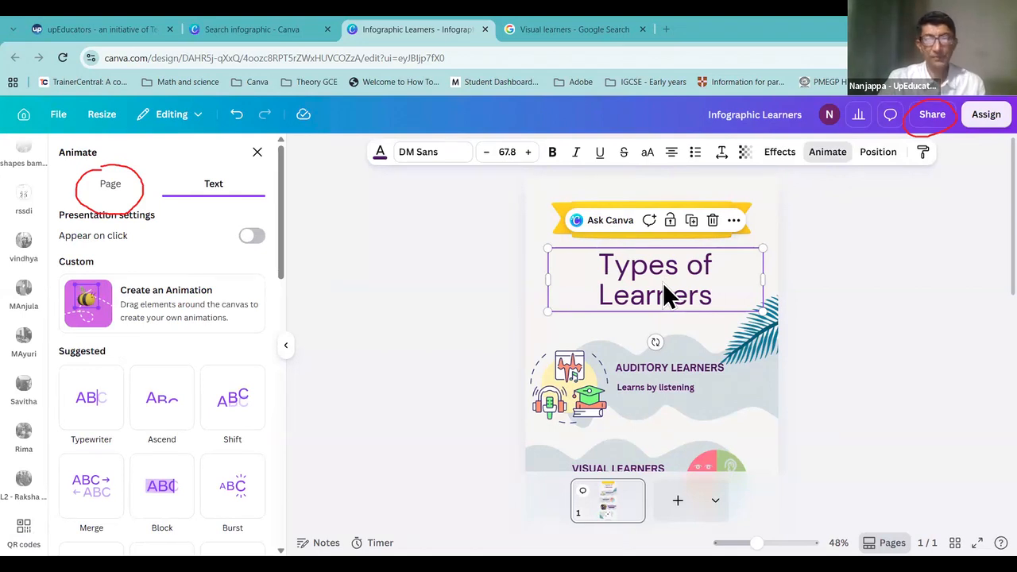
{"action": "left_click", "coordinate": [828, 155]}
{"action": "left_click", "coordinate": [828, 154]}
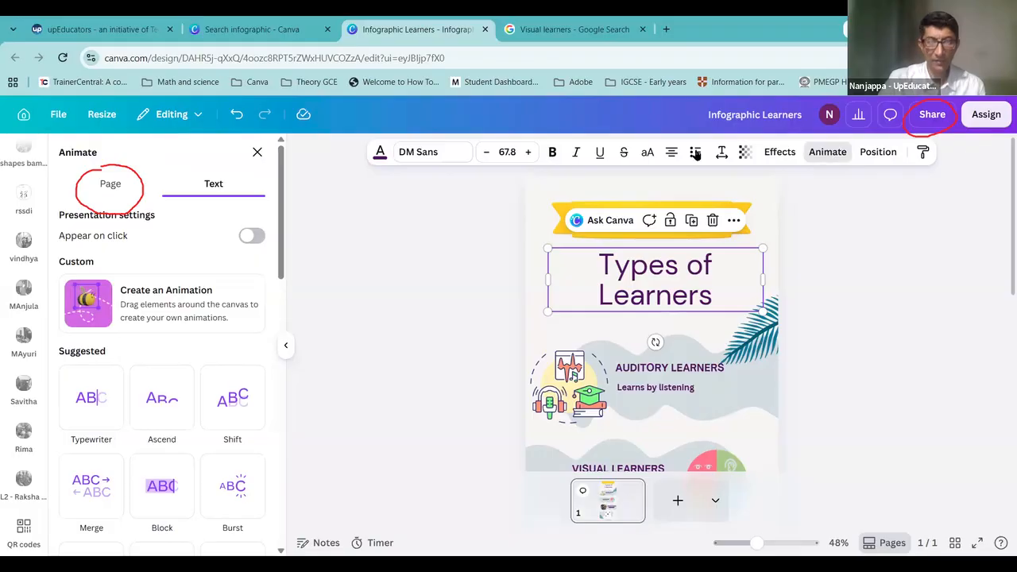
{"action": "left_click", "coordinate": [101, 188]}
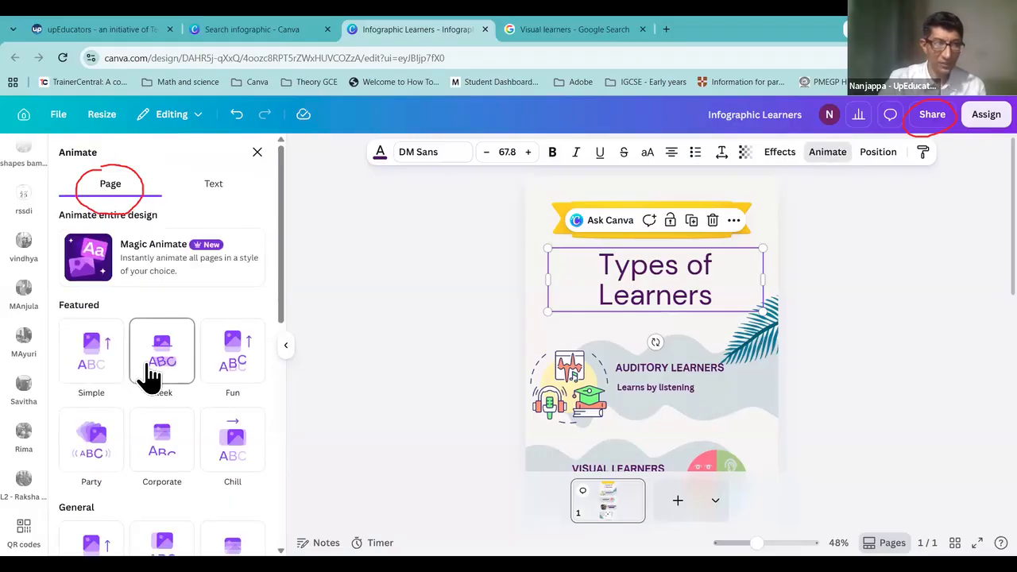
{"action": "scroll", "coordinate": [151, 373], "scroll_direction": "down", "scroll_amount": 3}
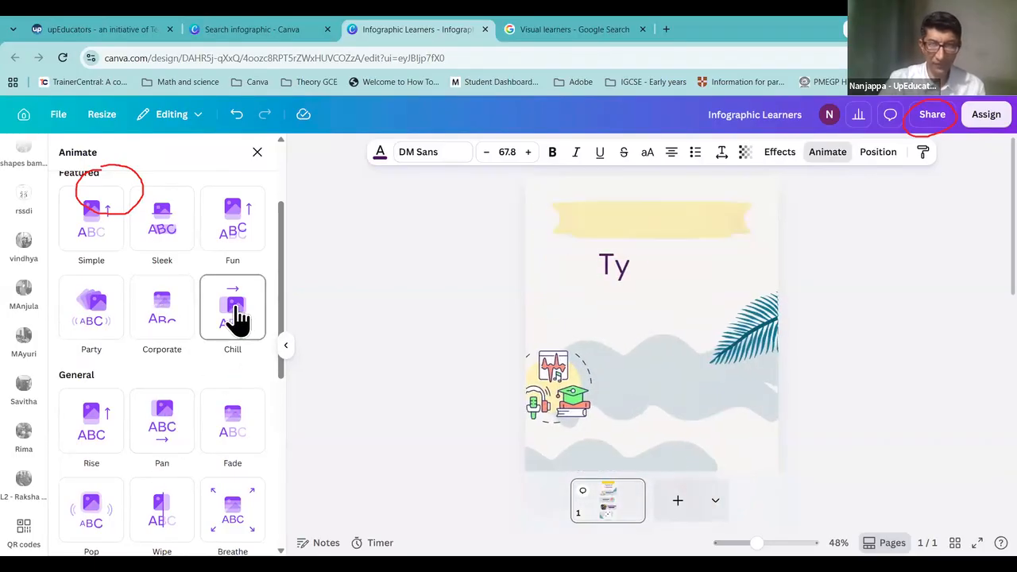
{"action": "left_click", "coordinate": [94, 304]}
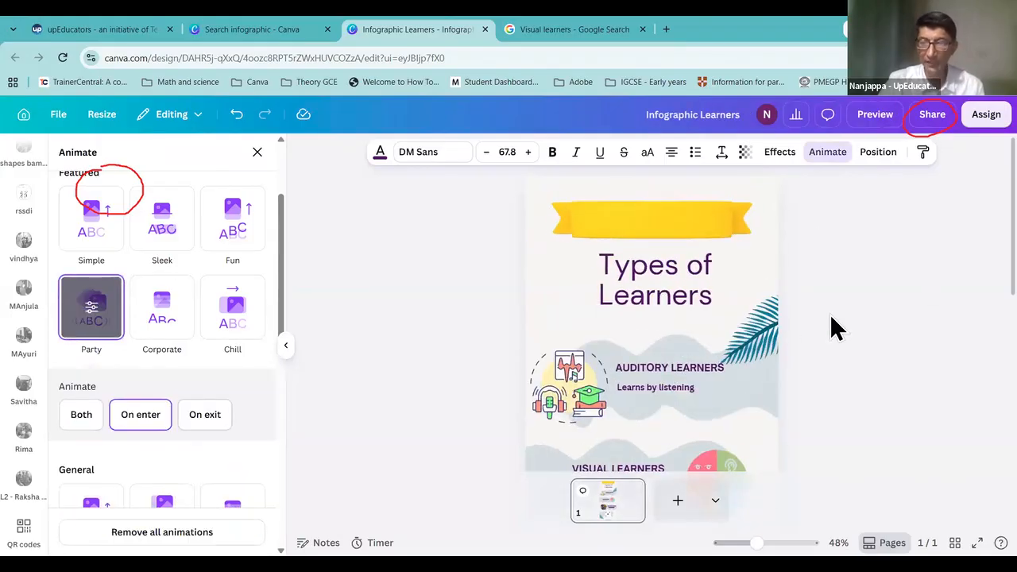
{"action": "scroll", "coordinate": [831, 328], "scroll_direction": "down", "scroll_amount": 3}
{"action": "scroll", "coordinate": [831, 328], "scroll_direction": "up", "scroll_amount": 3}
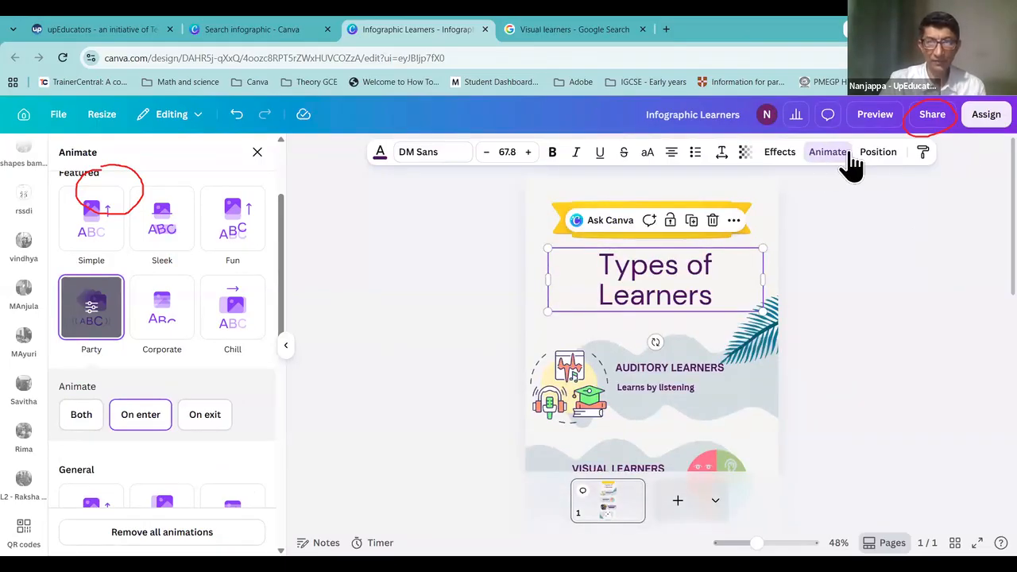
{"action": "left_click", "coordinate": [830, 155]}
Step: Replace the Party page animation with Corporate and close the Animate panel
{"action": "left_click", "coordinate": [833, 159]}
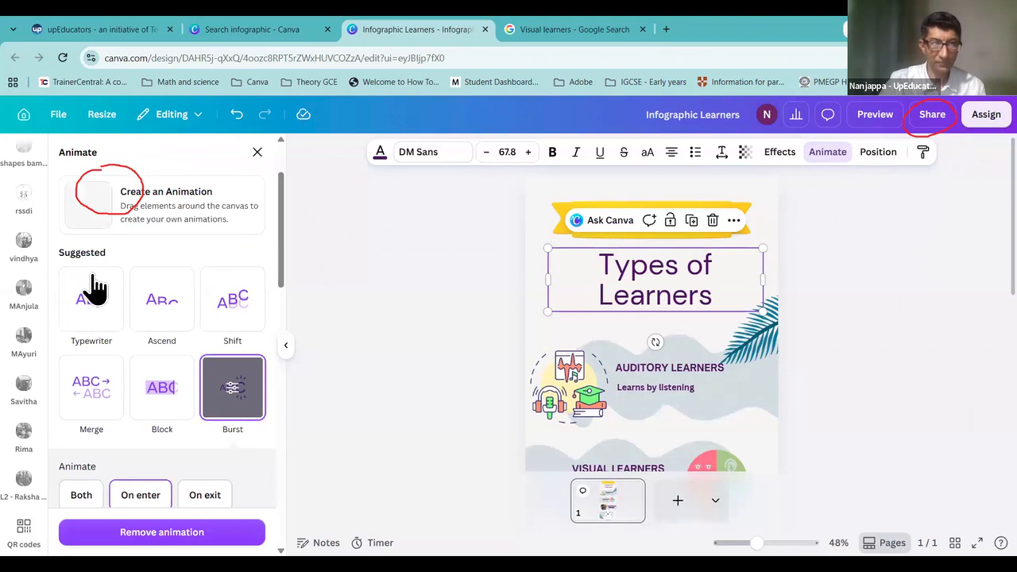
{"action": "left_click", "coordinate": [109, 193]}
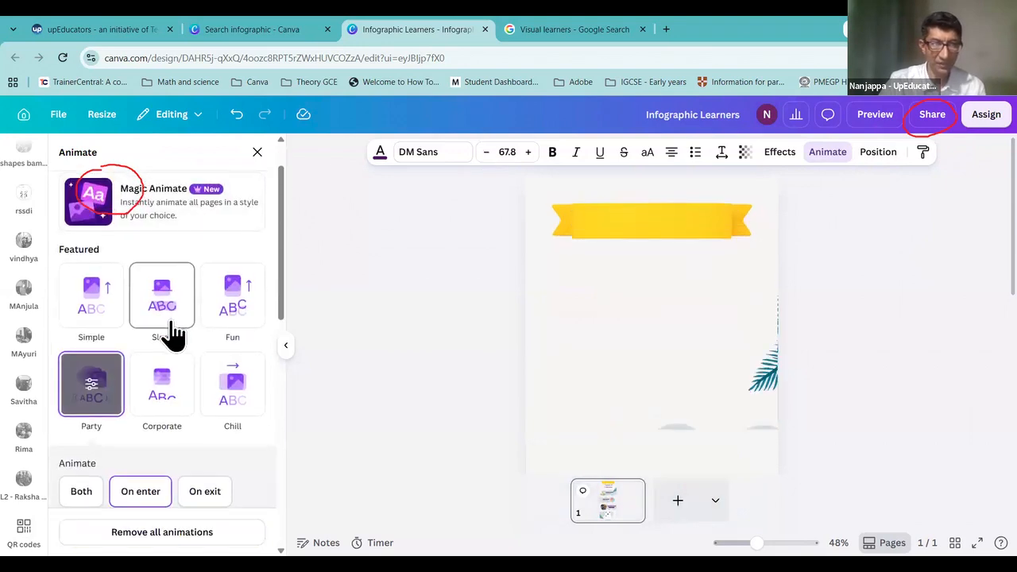
{"action": "scroll", "coordinate": [173, 334], "scroll_direction": "down", "scroll_amount": 3}
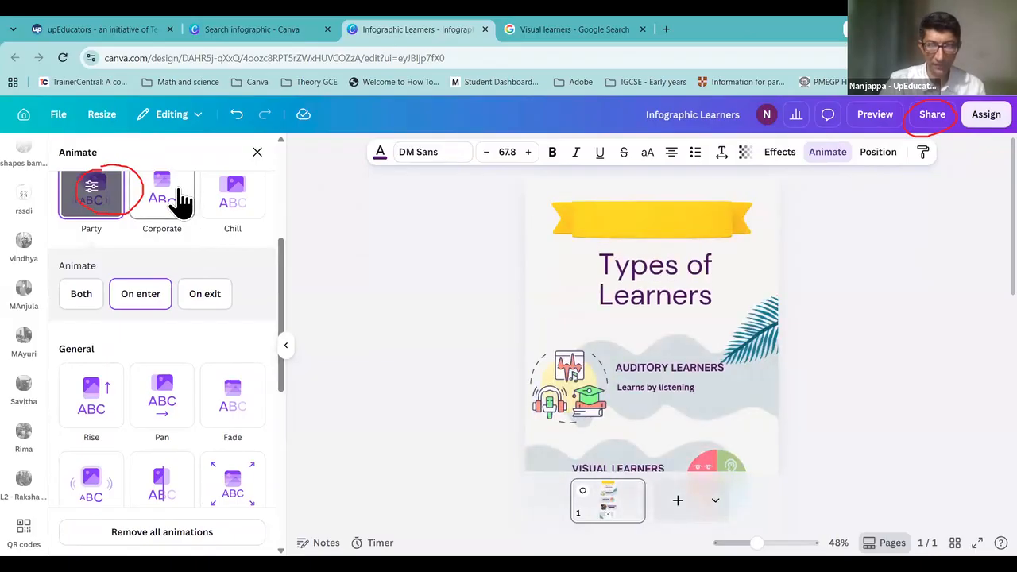
{"action": "left_click", "coordinate": [180, 201]}
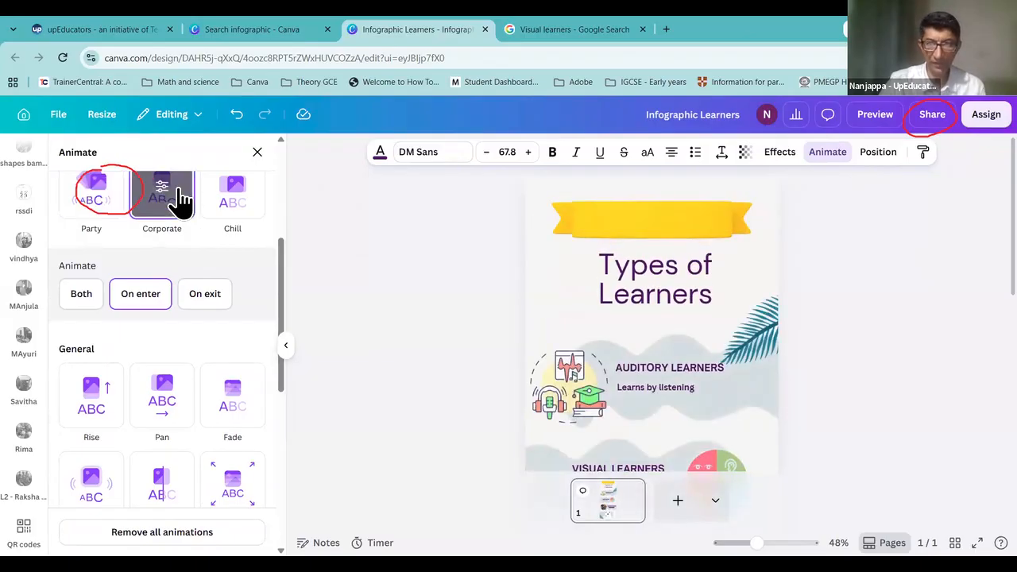
{"action": "left_click", "coordinate": [829, 343]}
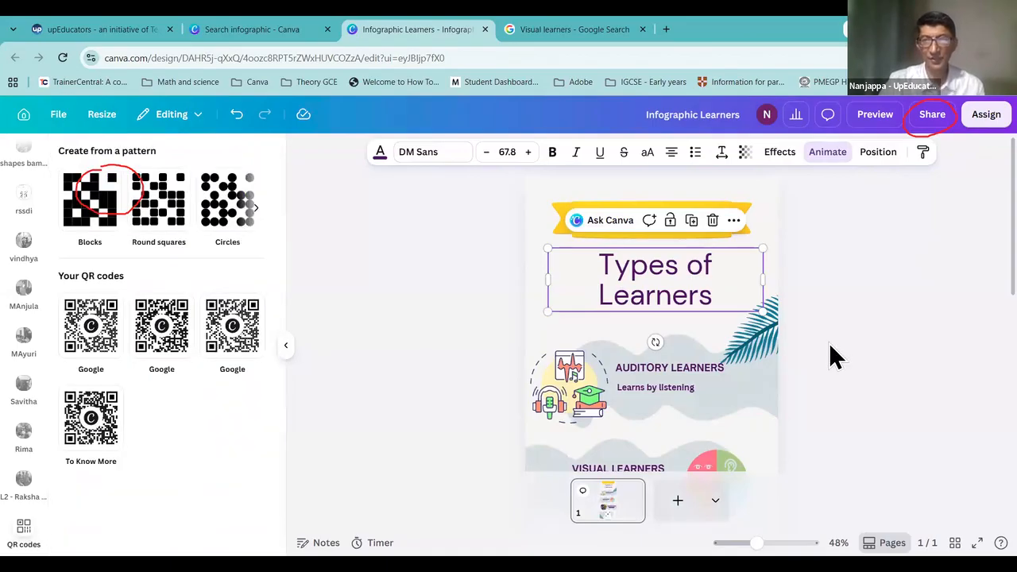
Step: Download the animated Infographic Learners design as a 492 KB MP4 video
{"action": "left_click", "coordinate": [935, 121]}
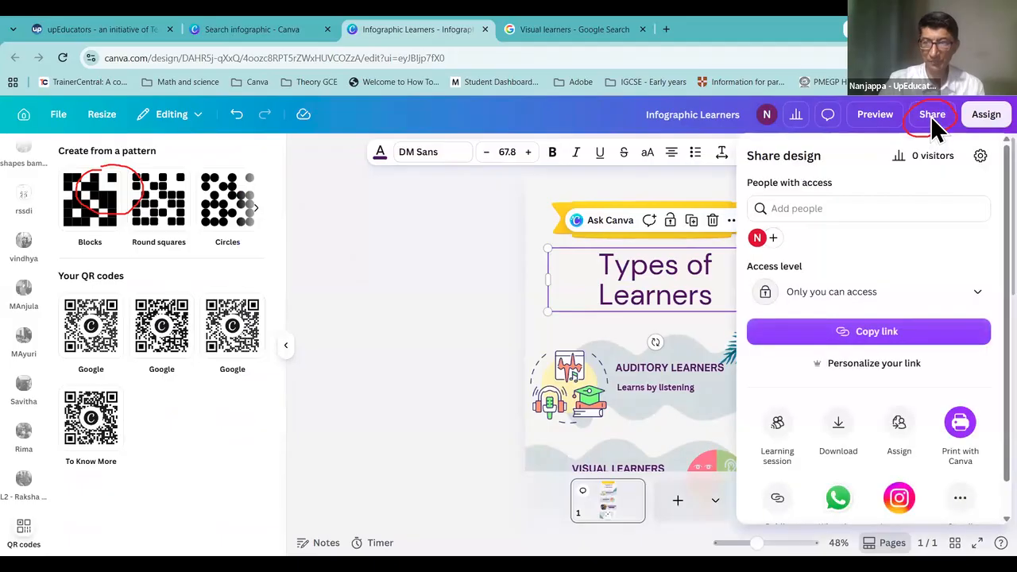
{"action": "left_click", "coordinate": [839, 427]}
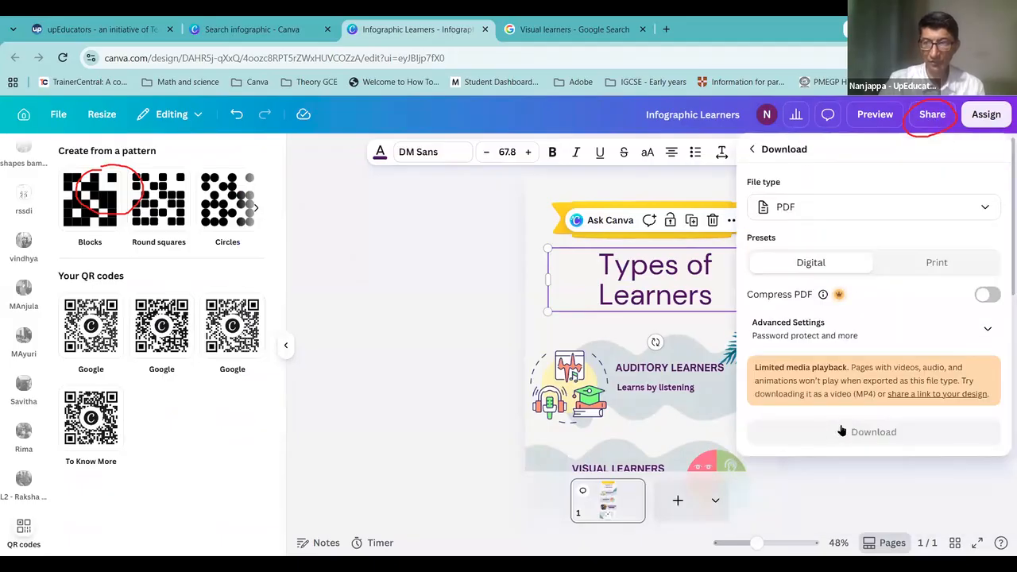
{"action": "left_click", "coordinate": [855, 208]}
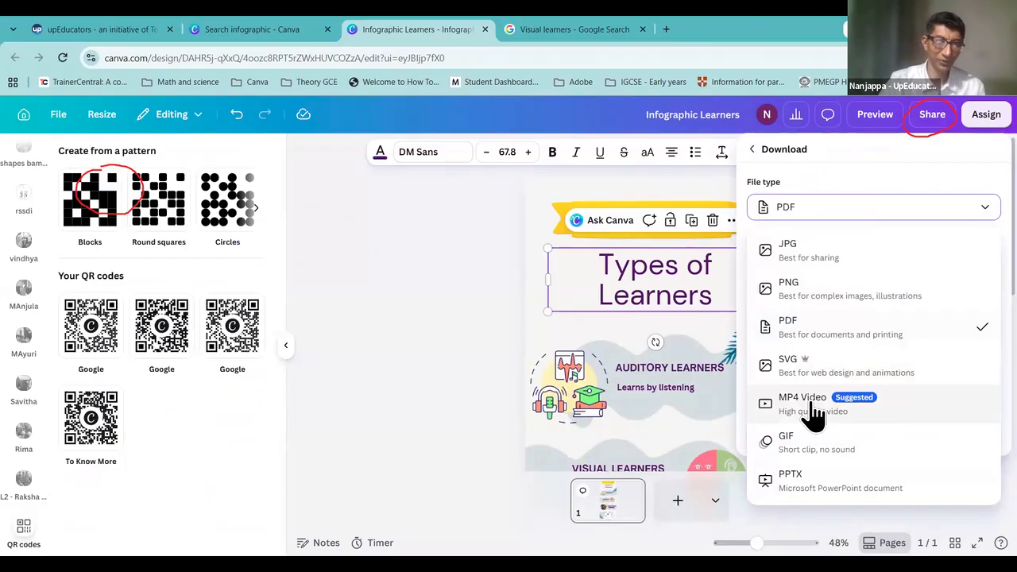
{"action": "left_click", "coordinate": [482, 308]}
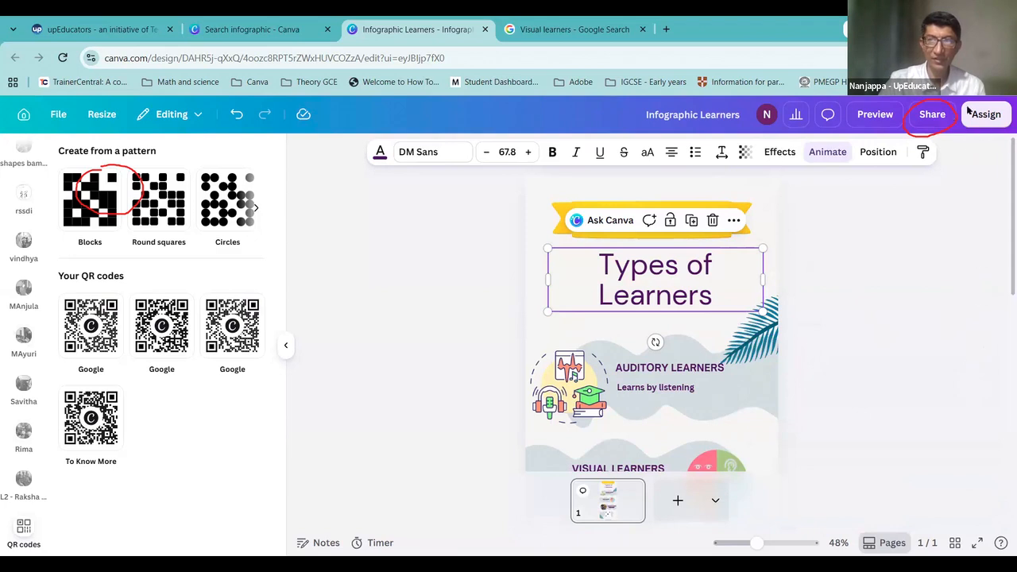
{"action": "left_click", "coordinate": [931, 115]}
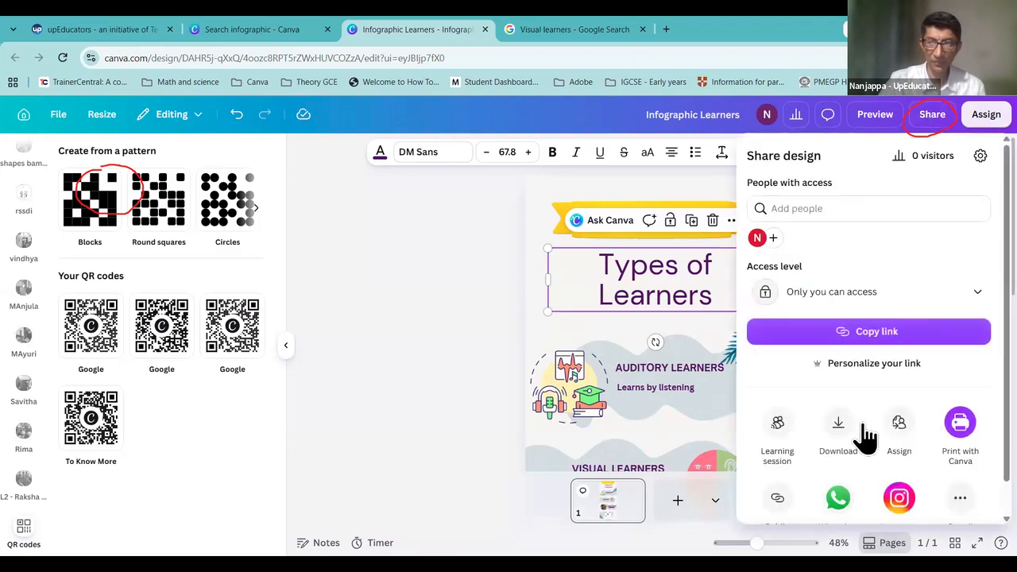
{"action": "left_click", "coordinate": [838, 429]}
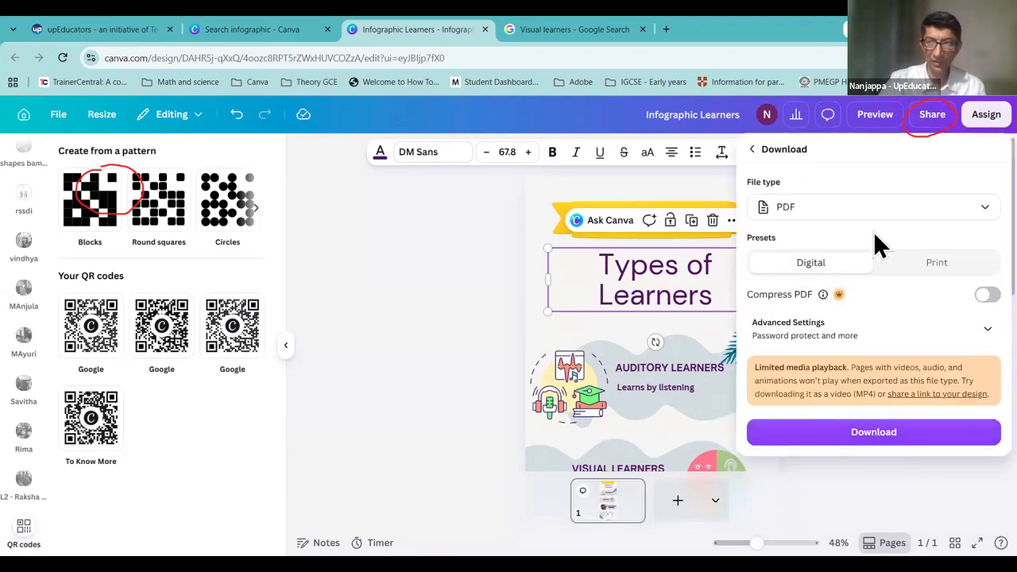
{"action": "left_click", "coordinate": [864, 213]}
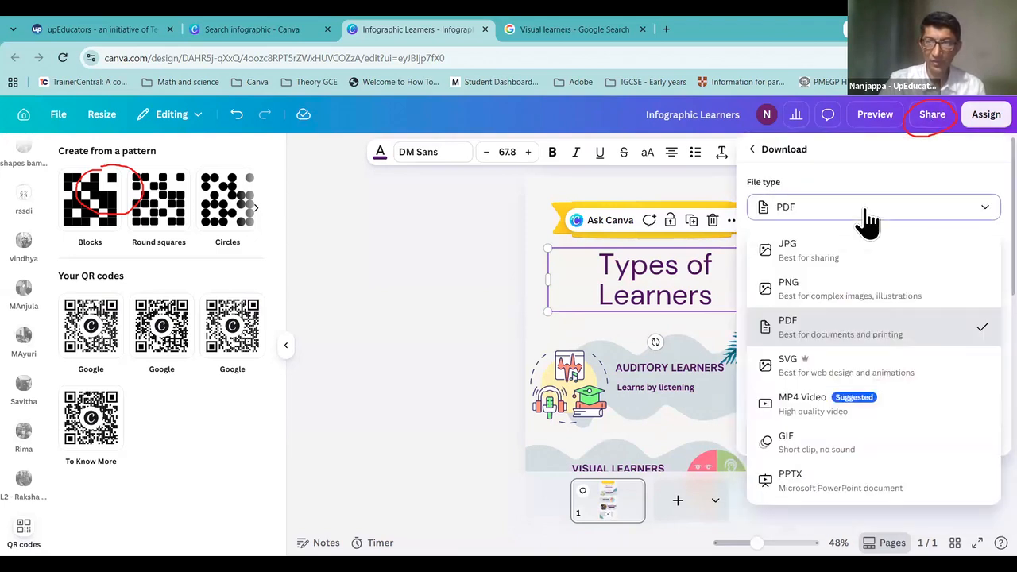
{"action": "left_click", "coordinate": [806, 412]}
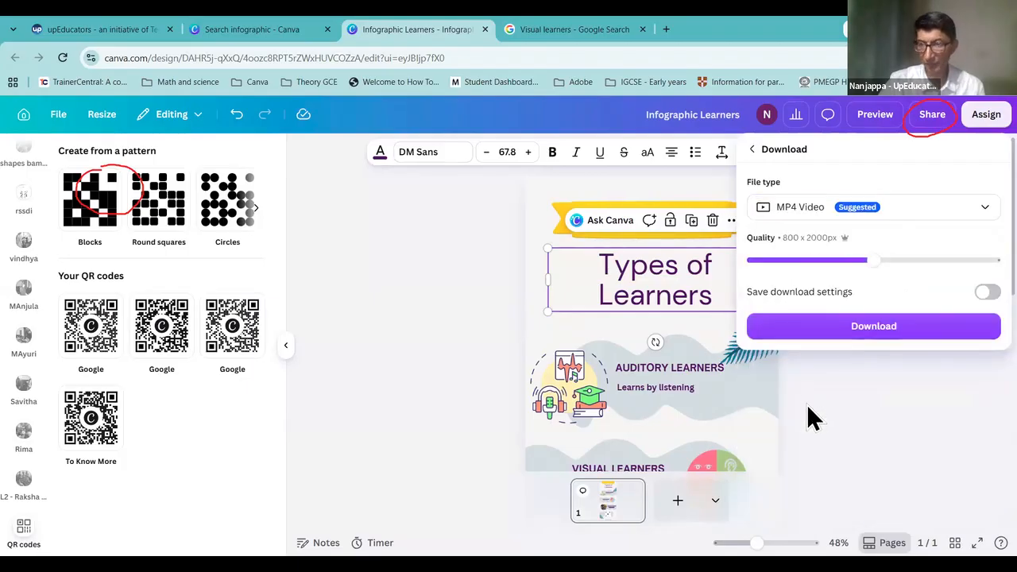
{"action": "left_click", "coordinate": [857, 333]}
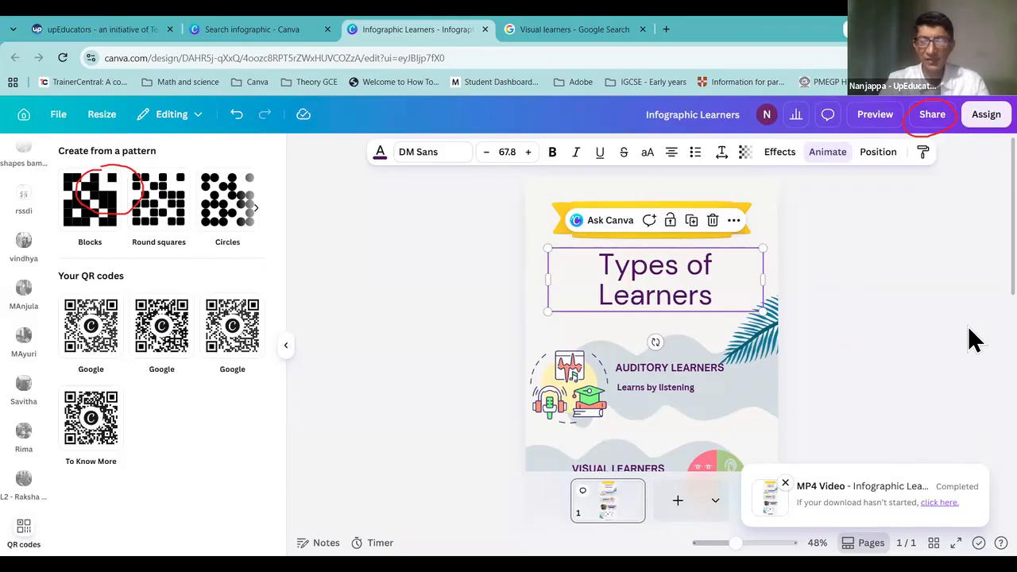
Step: Nudge the Types of Learners title, auditory-learners image and palm leaf into place
{"action": "mouse_move", "coordinate": [638, 293]}
{"action": "left_mouse_down"}
{"action": "mouse_move", "coordinate": [641, 254]}
{"action": "mouse_move", "coordinate": [636, 295]}
{"action": "mouse_move", "coordinate": [620, 281]}
{"action": "mouse_move", "coordinate": [659, 281]}
{"action": "mouse_move", "coordinate": [609, 284]}
{"action": "mouse_move", "coordinate": [632, 284]}
{"action": "left_mouse_up"}
{"action": "left_click", "coordinate": [569, 381]}
{"action": "left_click_drag", "start_coordinate": [576, 340], "coordinate": [575, 386]}
{"action": "left_click_drag", "start_coordinate": [760, 357], "coordinate": [761, 349]}
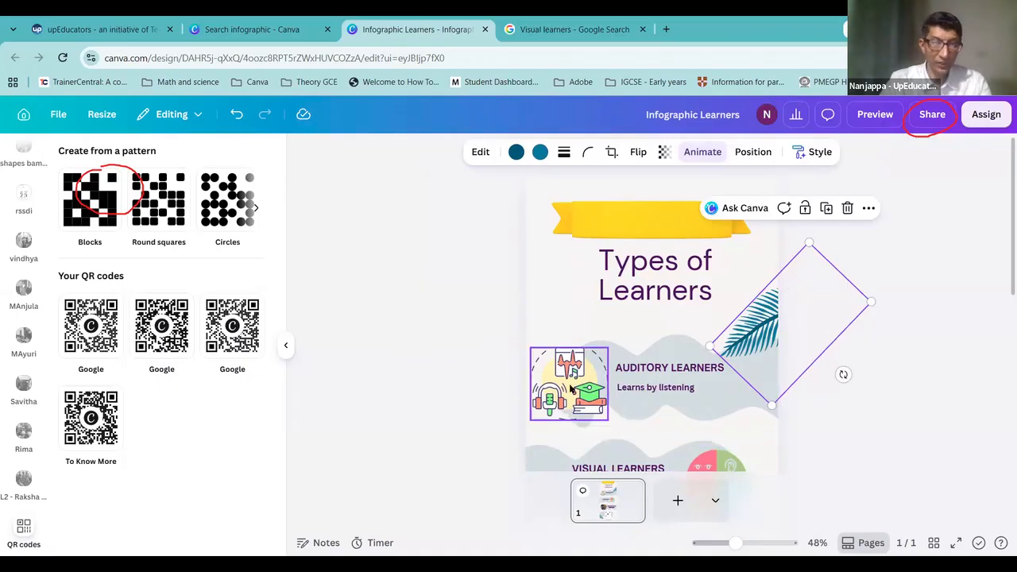
Step: Browse the Elements panel, then bring up the QR Code apps in the Apps library
{"action": "scroll", "coordinate": [40, 218], "scroll_direction": "up", "scroll_amount": 10}
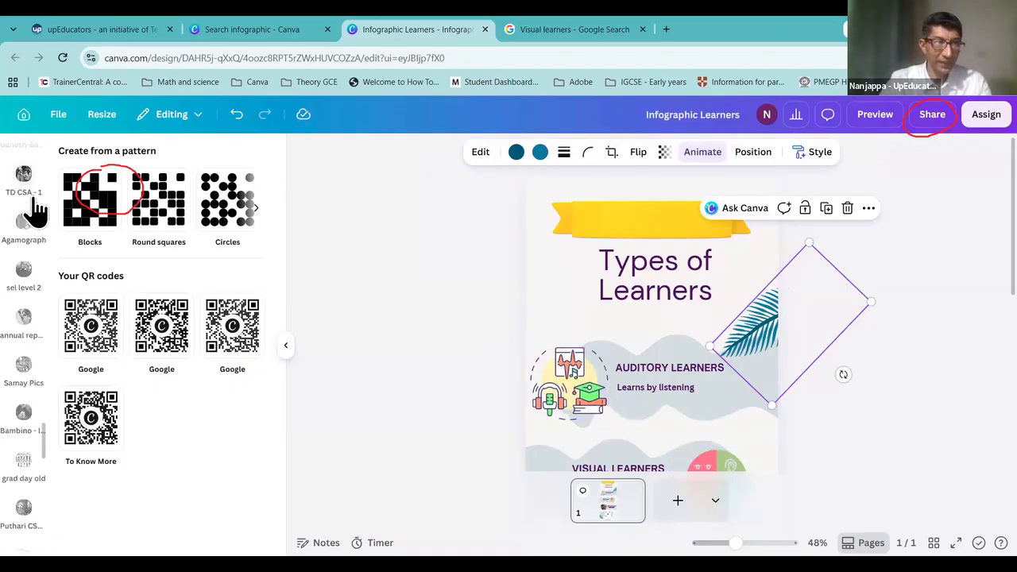
{"action": "scroll", "coordinate": [33, 208], "scroll_direction": "up", "scroll_amount": 10}
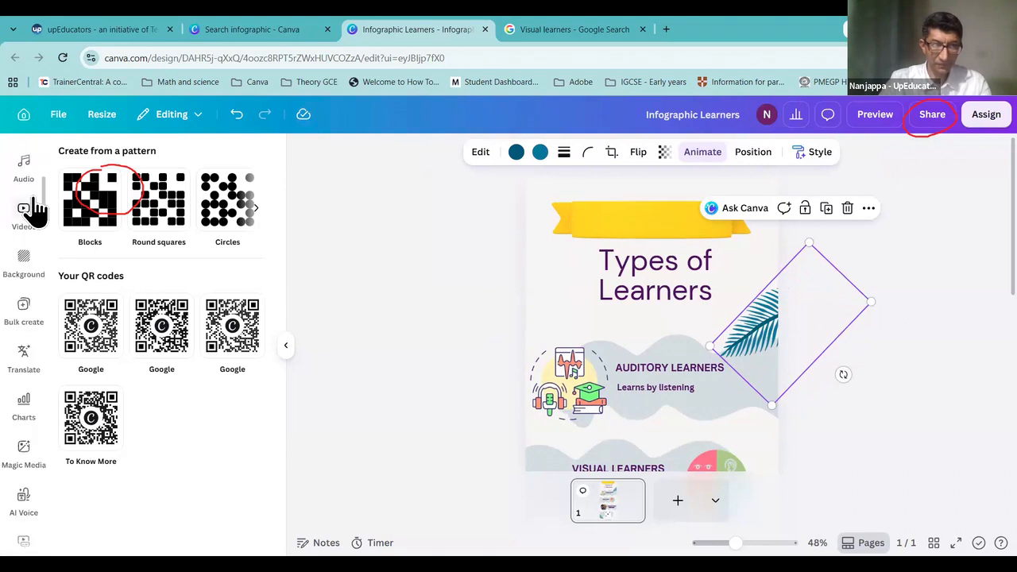
{"action": "left_click", "coordinate": [24, 210]}
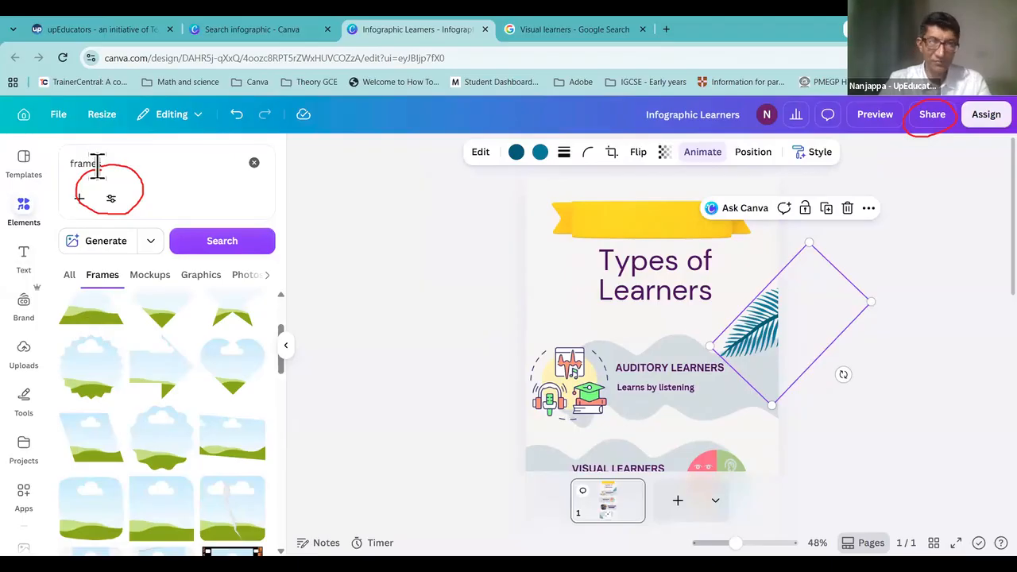
{"action": "left_click_drag", "start_coordinate": [109, 164], "coordinate": [63, 164]}
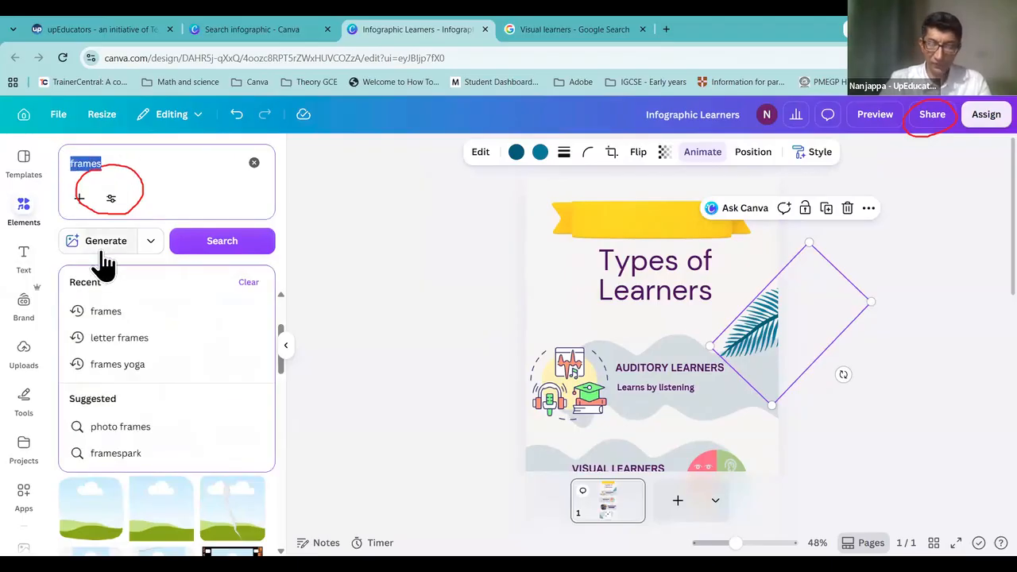
{"action": "left_click", "coordinate": [365, 288]}
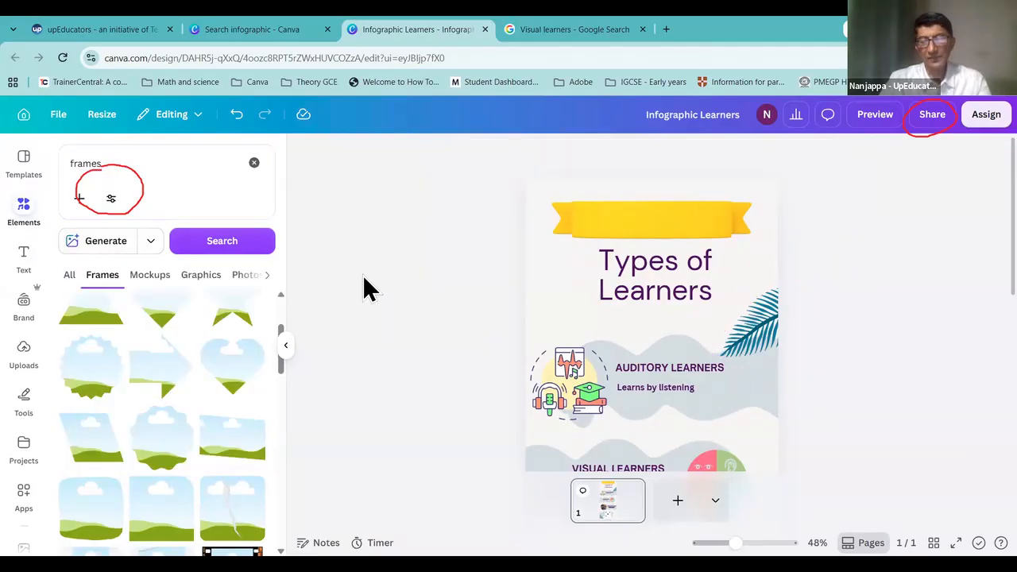
{"action": "scroll", "coordinate": [18, 453], "scroll_direction": "down", "scroll_amount": 2}
{"action": "scroll", "coordinate": [23, 421], "scroll_direction": "up", "scroll_amount": 2}
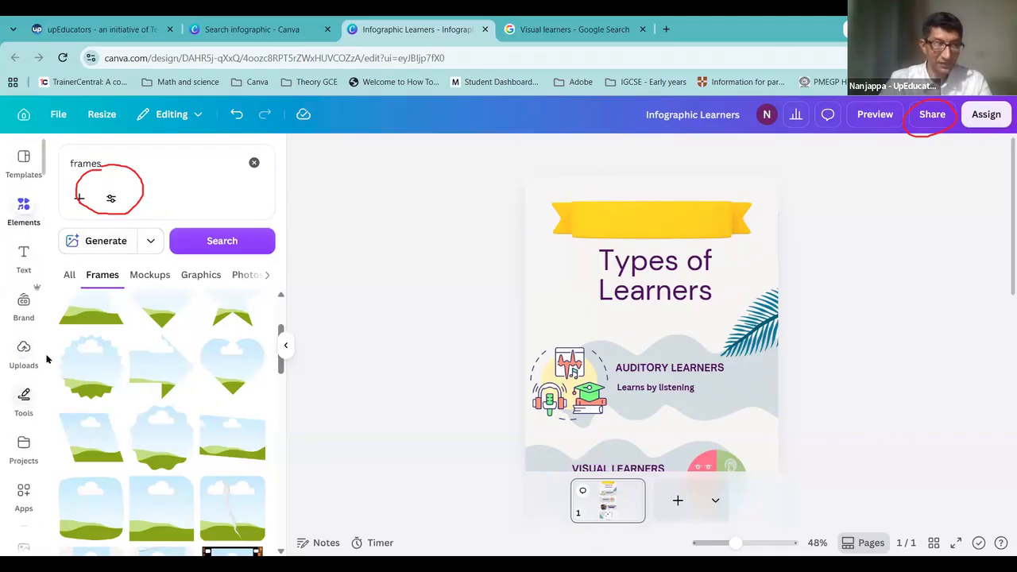
{"action": "left_click", "coordinate": [26, 499]}
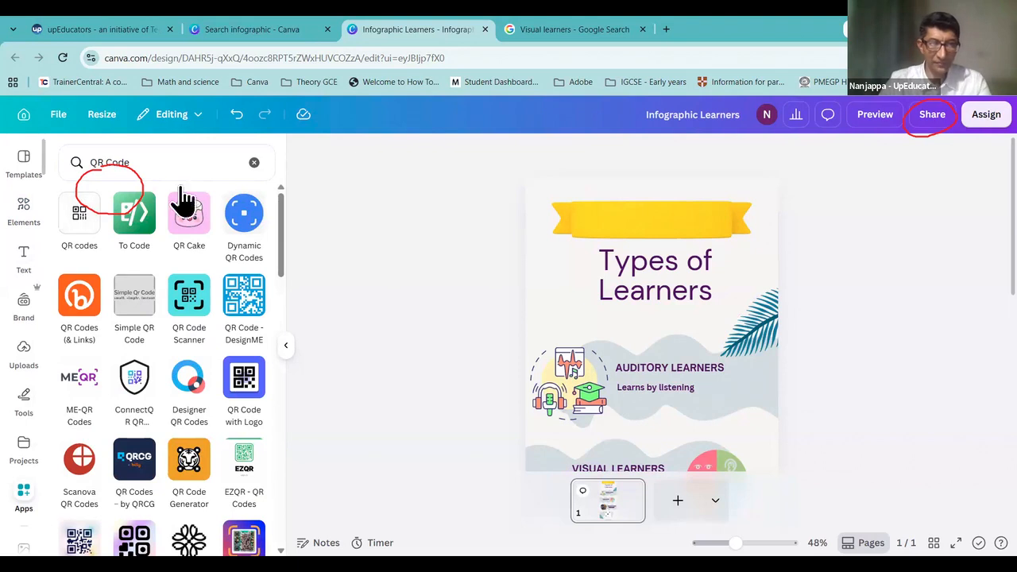
{"action": "left_click", "coordinate": [164, 166]}
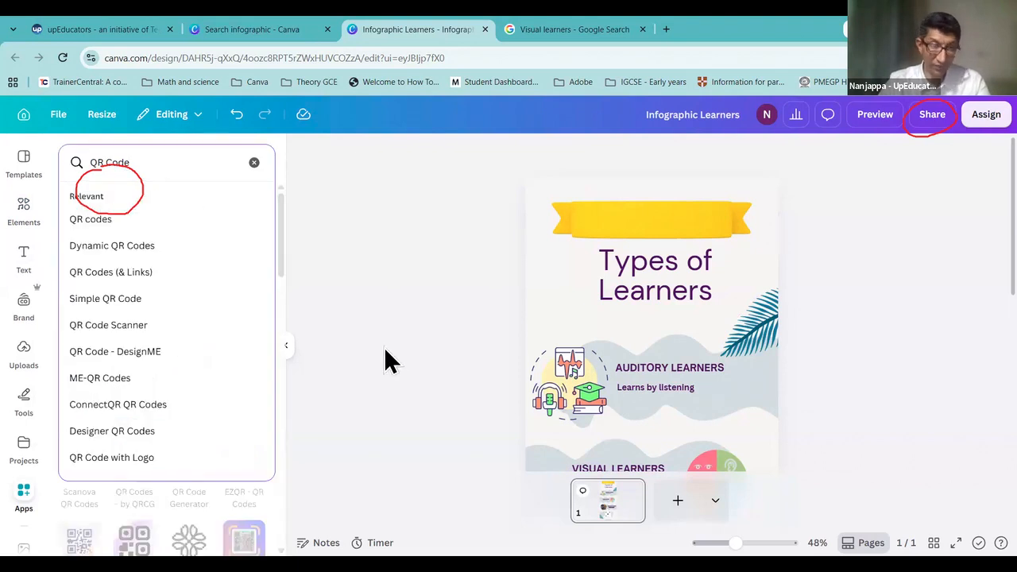
{"action": "left_click", "coordinate": [346, 341]}
{"action": "scroll", "coordinate": [627, 438], "scroll_direction": "down", "scroll_amount": 5}
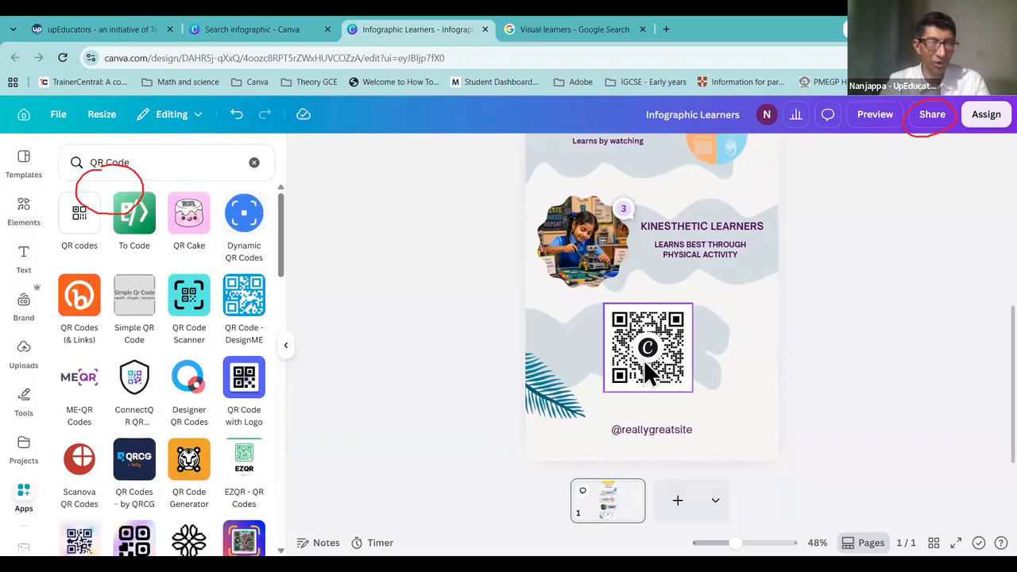
{"action": "scroll", "coordinate": [690, 314], "scroll_direction": "up", "scroll_amount": 1}
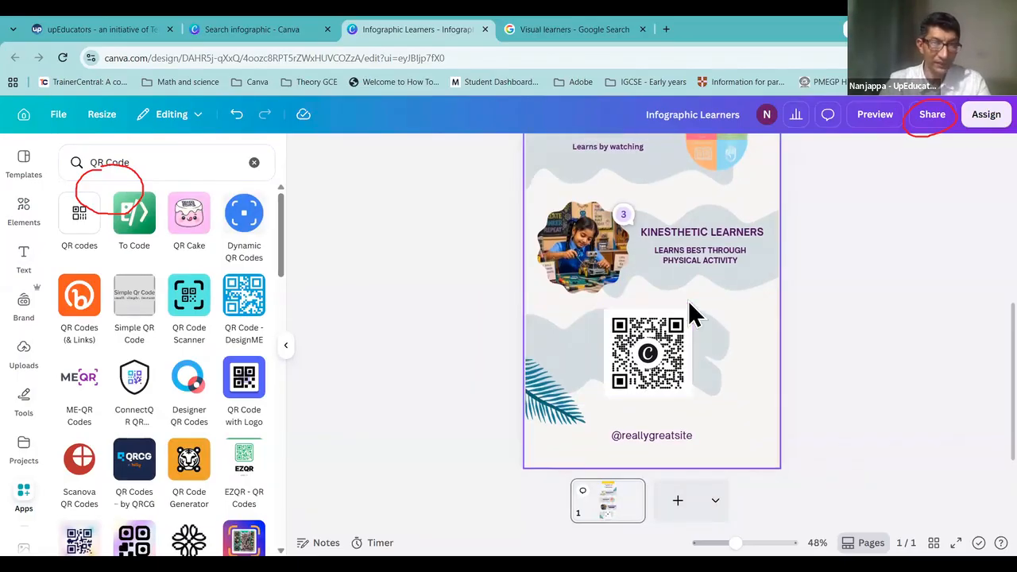
{"action": "scroll", "coordinate": [689, 314], "scroll_direction": "up", "scroll_amount": 5}
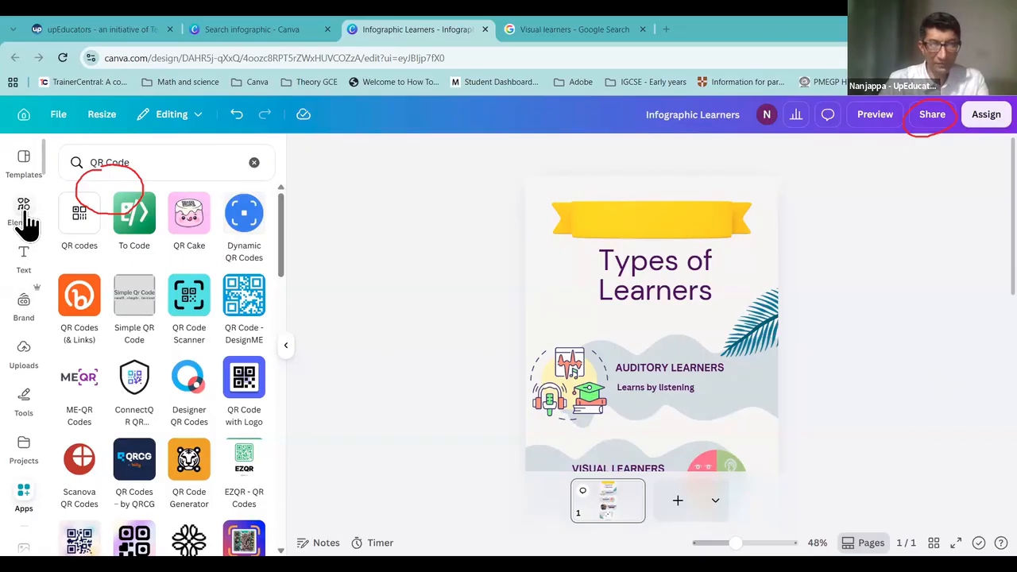
{"action": "scroll", "coordinate": [750, 408], "scroll_direction": "down", "scroll_amount": 5}
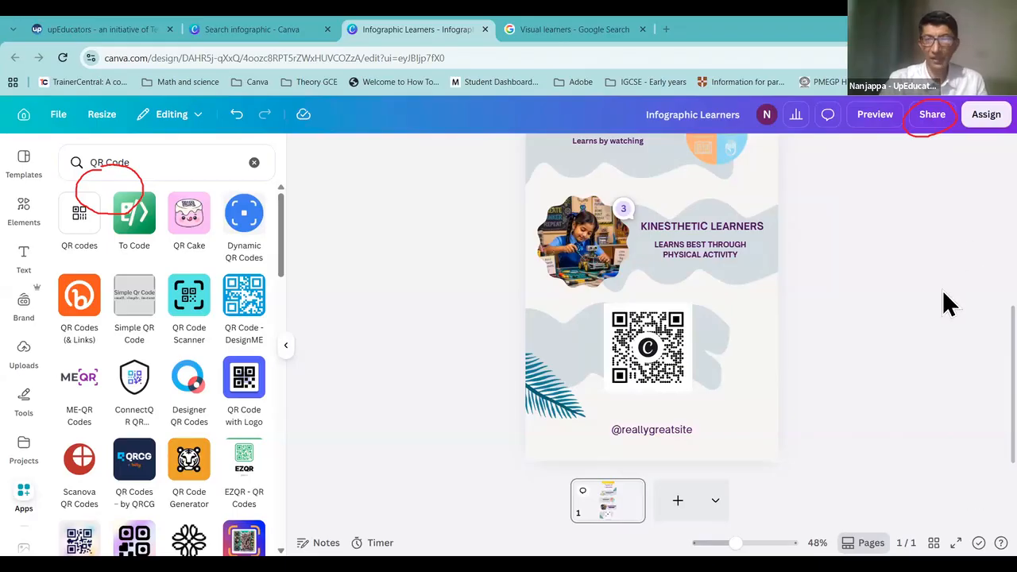
{"action": "scroll", "coordinate": [829, 256], "scroll_direction": "up", "scroll_amount": 6}
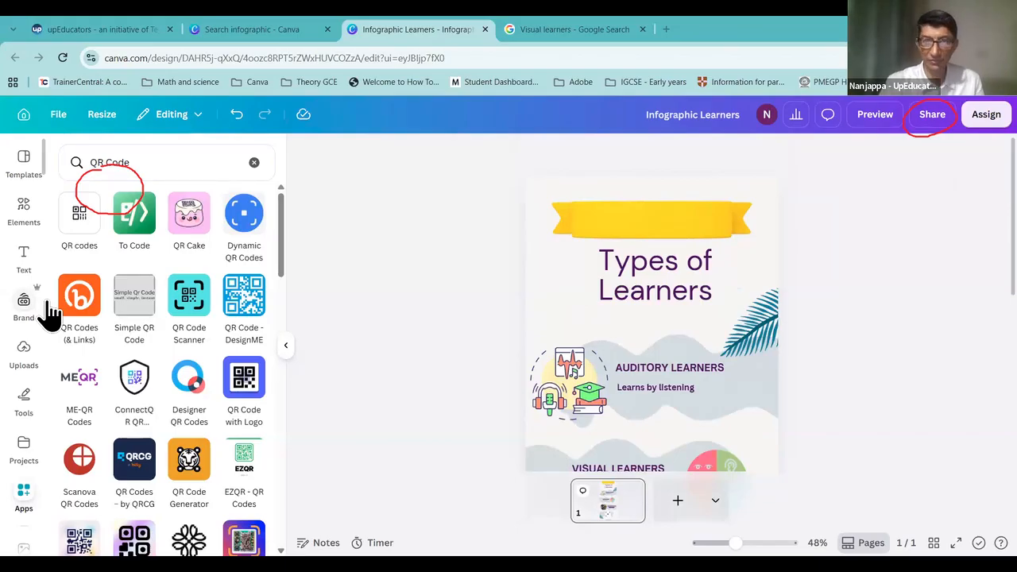
{"action": "left_click", "coordinate": [30, 510]}
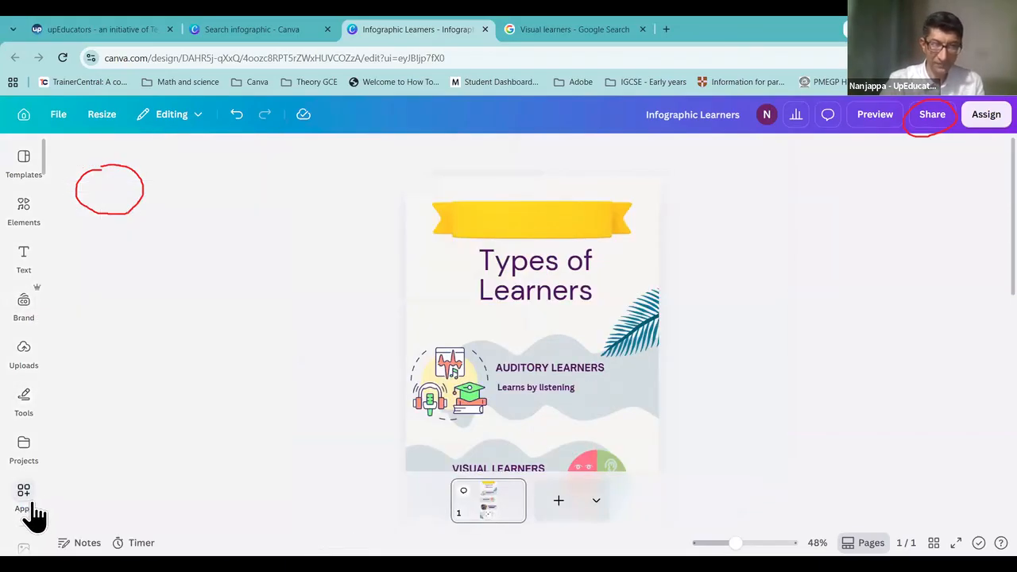
{"action": "left_click", "coordinate": [31, 510]}
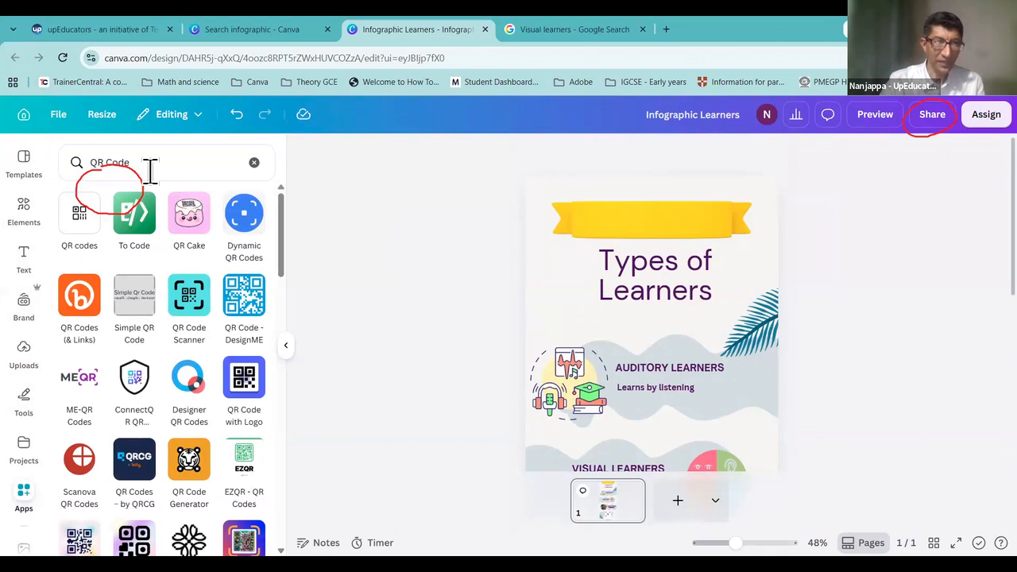
Step: Search apps for 'translate' and use Translate to make a Hindi copy of the page
{"action": "left_click_drag", "start_coordinate": [151, 170], "coordinate": [61, 170]}
{"action": "type", "text": "translate"}
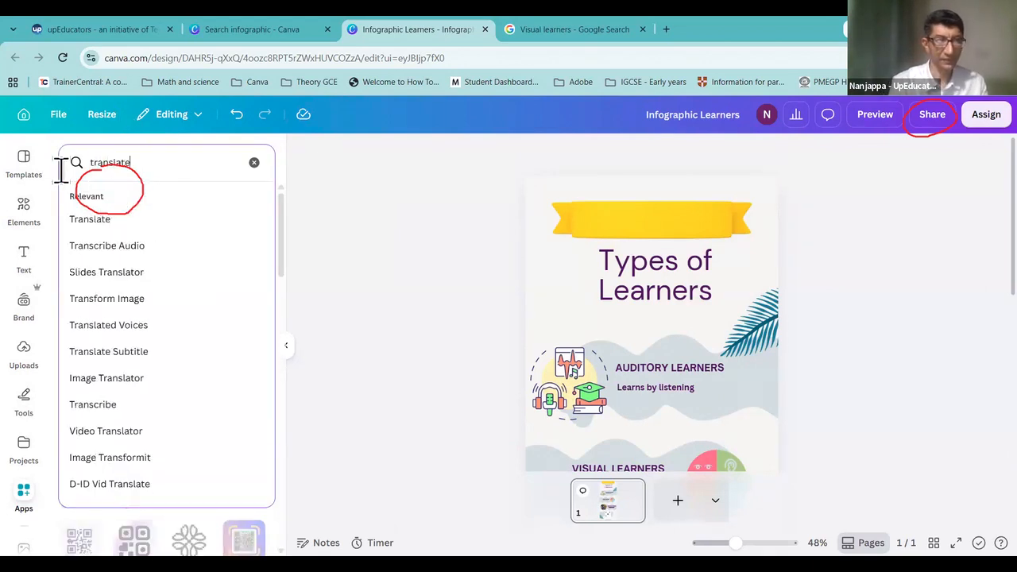
{"action": "key", "text": "Return"}
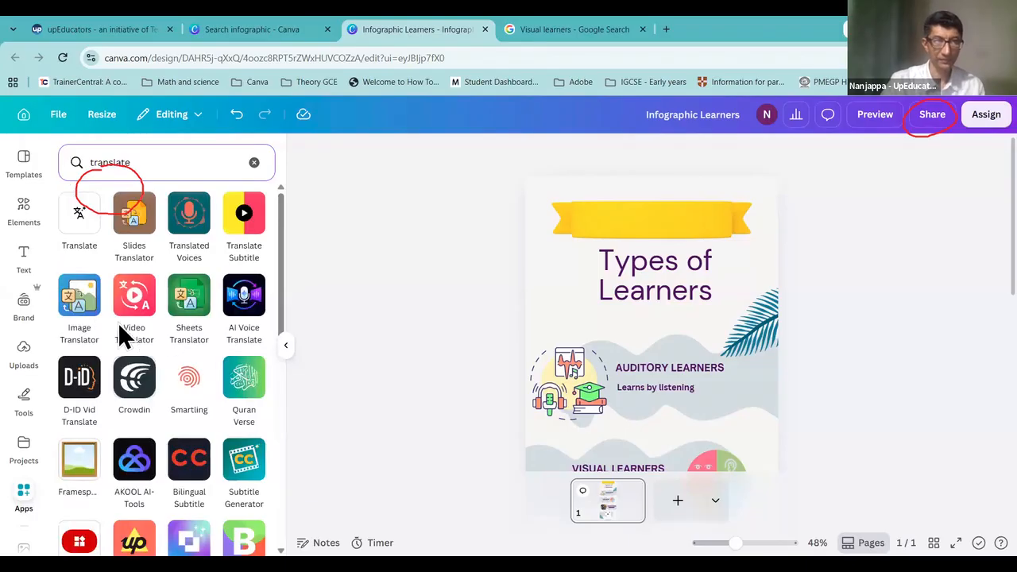
{"action": "left_click", "coordinate": [78, 224]}
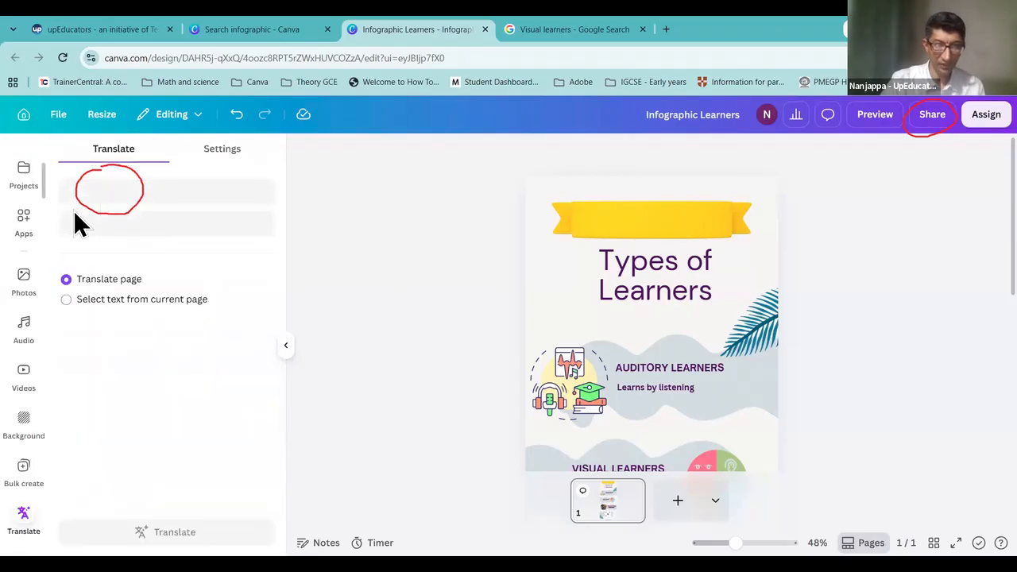
{"action": "left_click", "coordinate": [191, 218]}
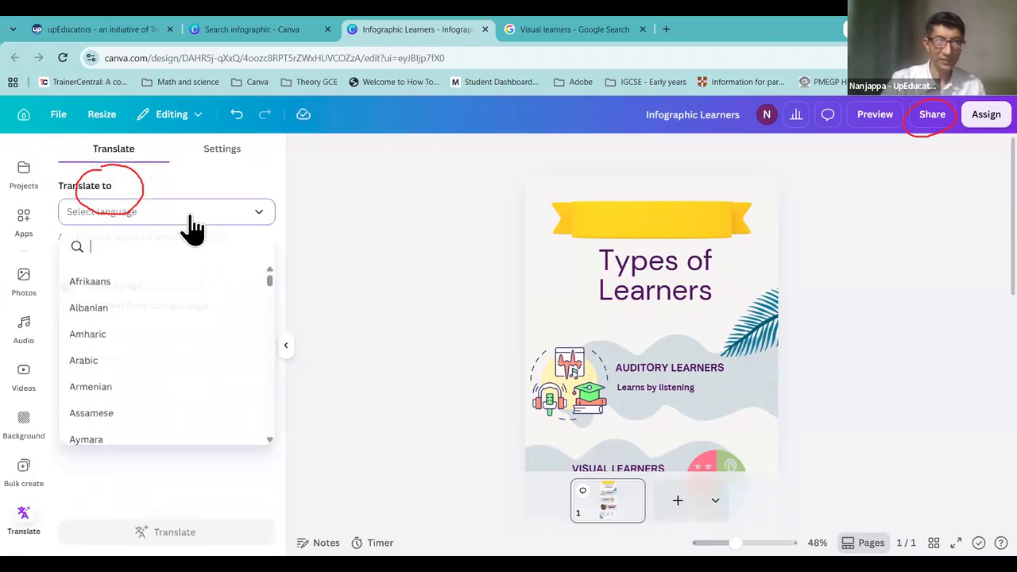
{"action": "type", "text": "hindi"}
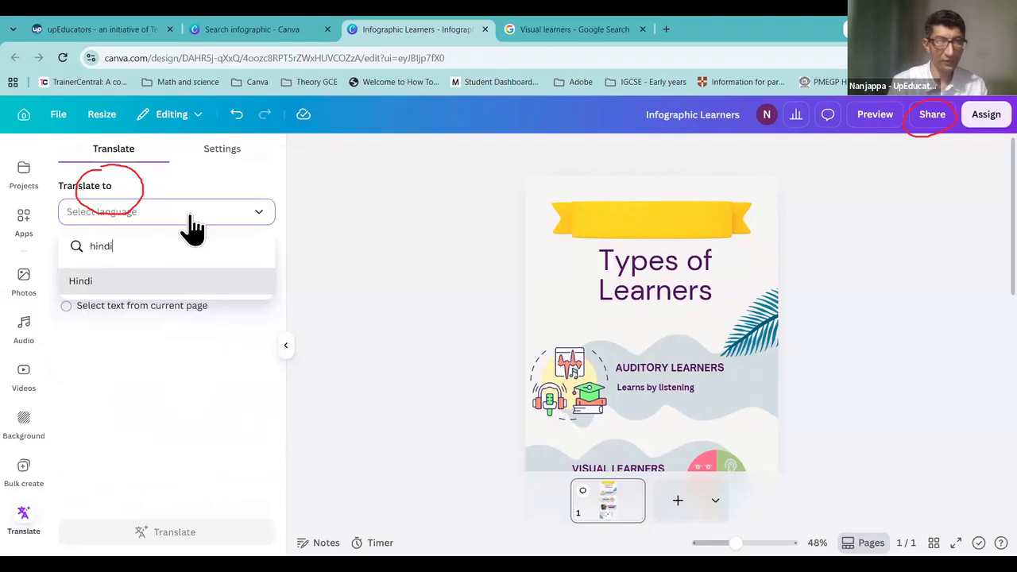
{"action": "key", "text": "Return"}
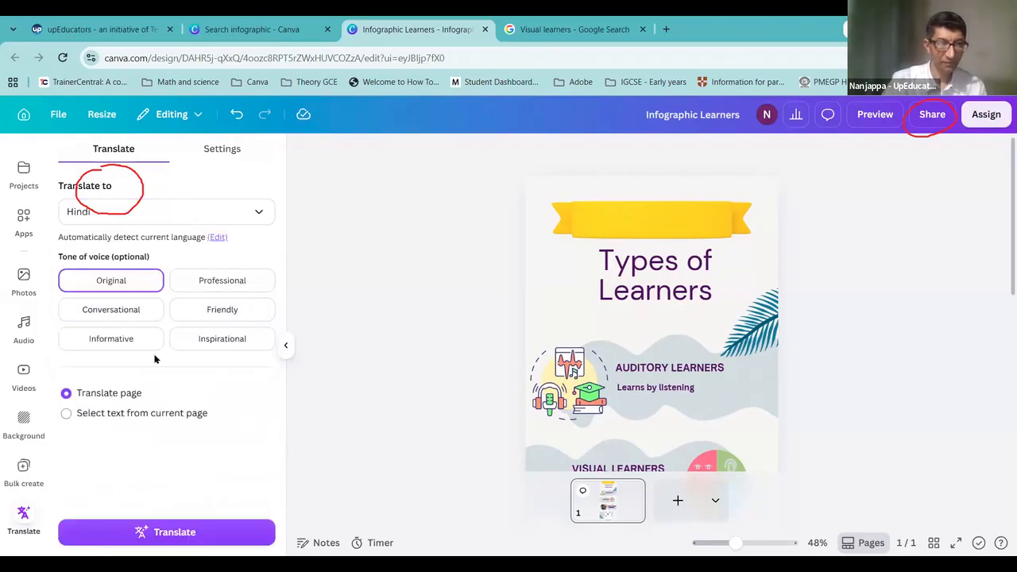
{"action": "left_click", "coordinate": [166, 532]}
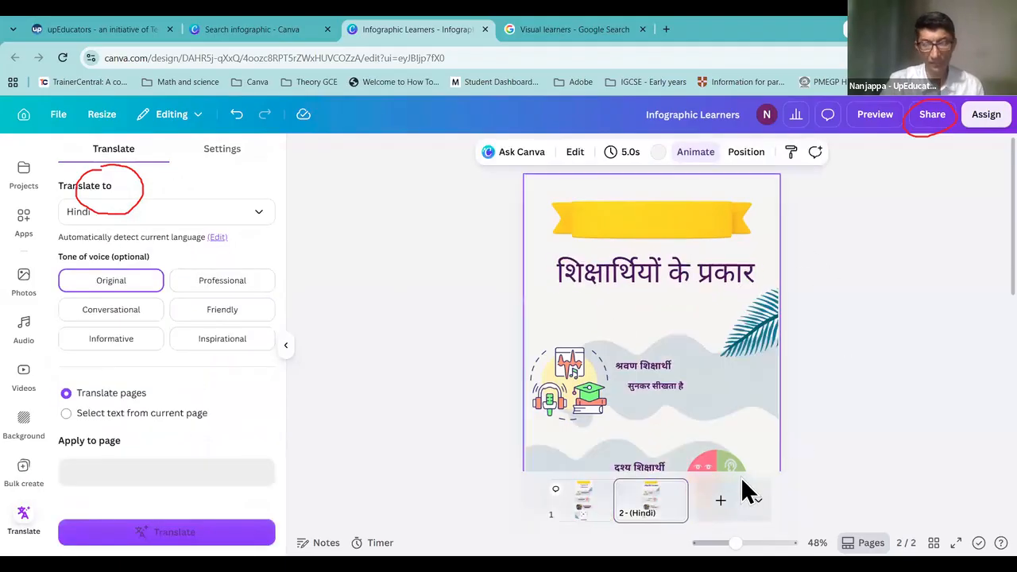
Step: Compare the English page 1 with the Hindi translated page 2
{"action": "left_click", "coordinate": [567, 512]}
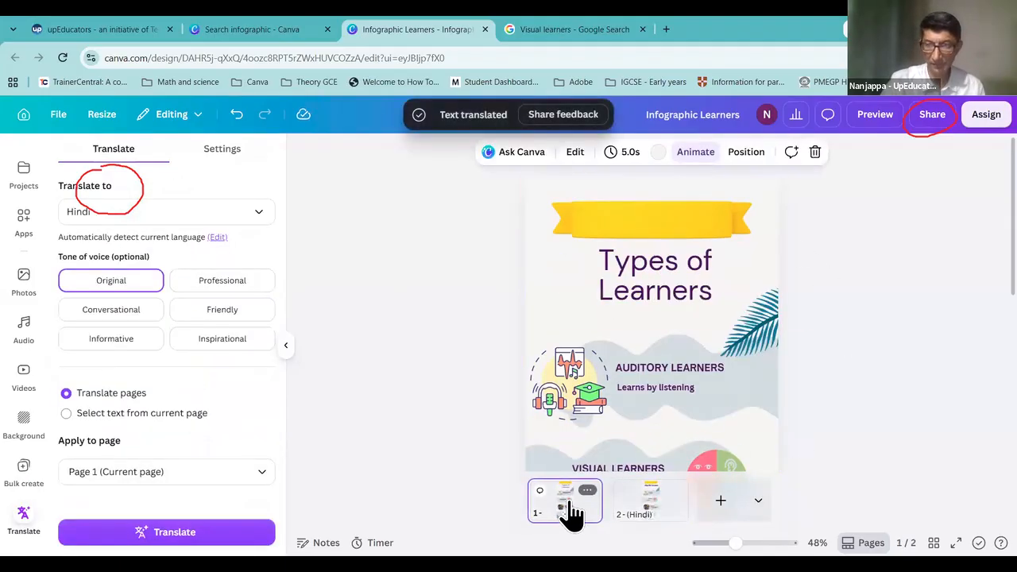
{"action": "left_click", "coordinate": [645, 507]}
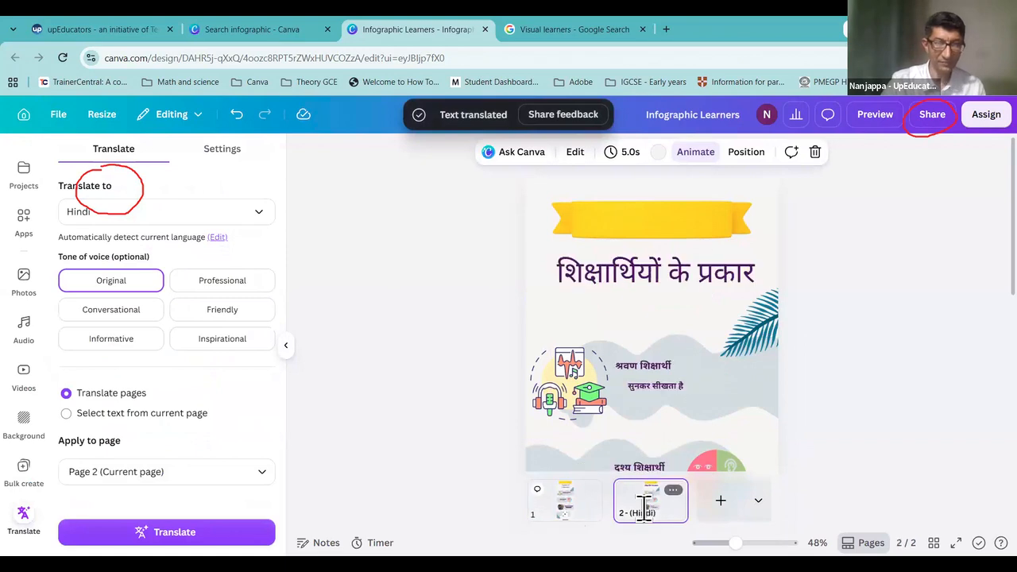
{"action": "scroll", "coordinate": [696, 313], "scroll_direction": "down", "scroll_amount": 4}
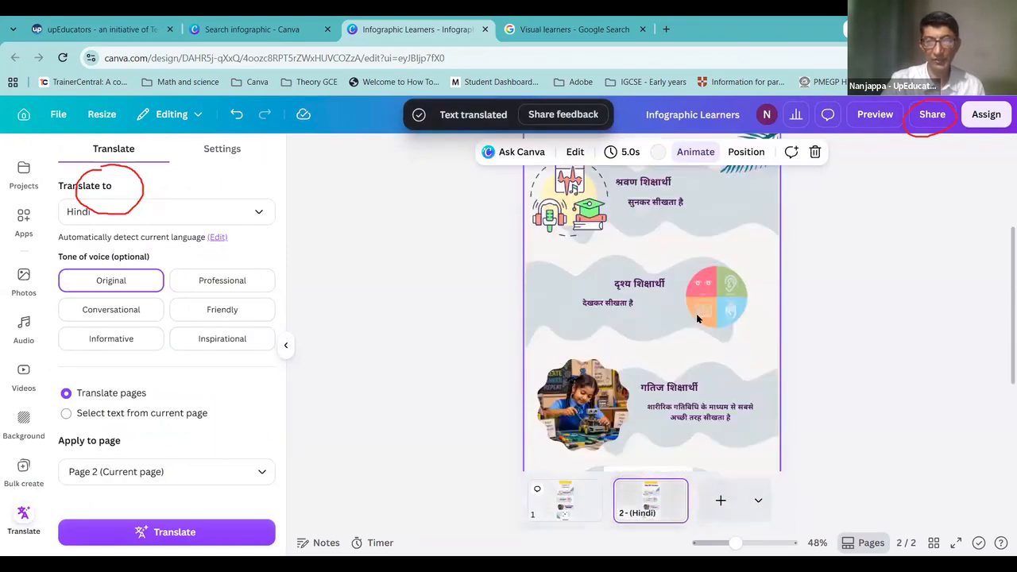
{"action": "scroll", "coordinate": [697, 319], "scroll_direction": "down", "scroll_amount": 2}
{"action": "scroll", "coordinate": [698, 318], "scroll_direction": "up", "scroll_amount": 6}
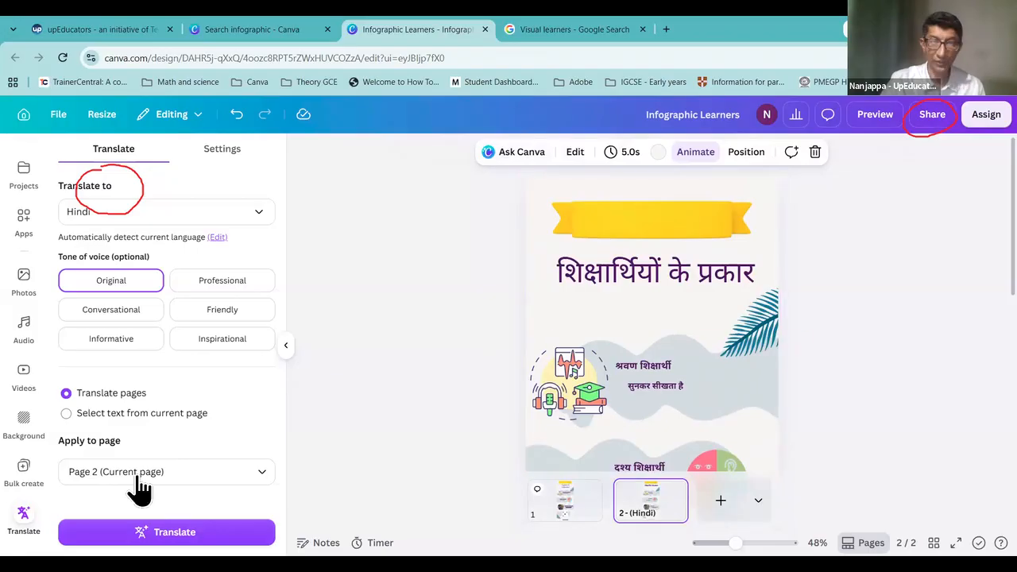
Step: Translate English page 1 into Kannada with the Translate app
{"action": "left_click", "coordinate": [562, 508]}
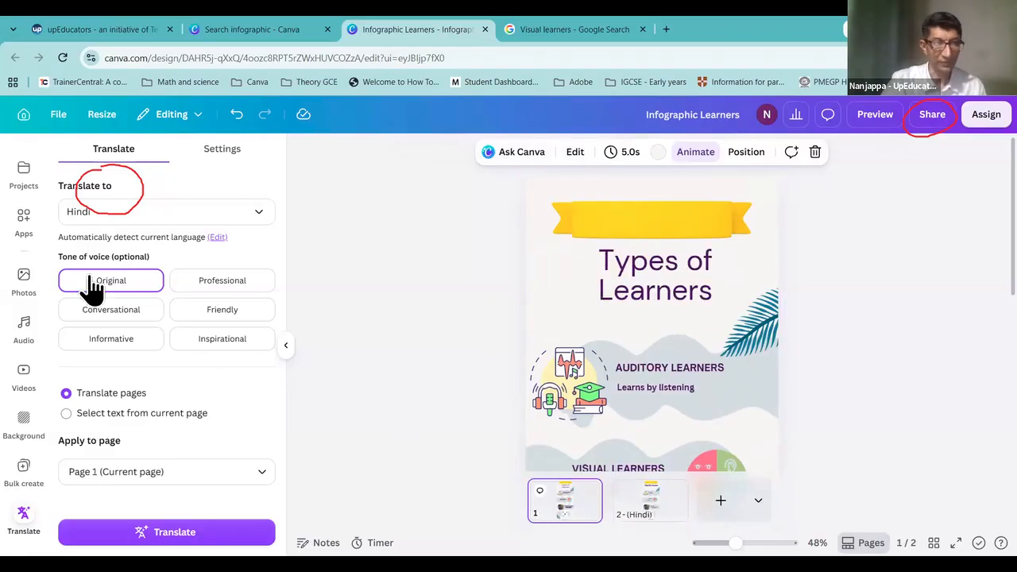
{"action": "left_click", "coordinate": [155, 220]}
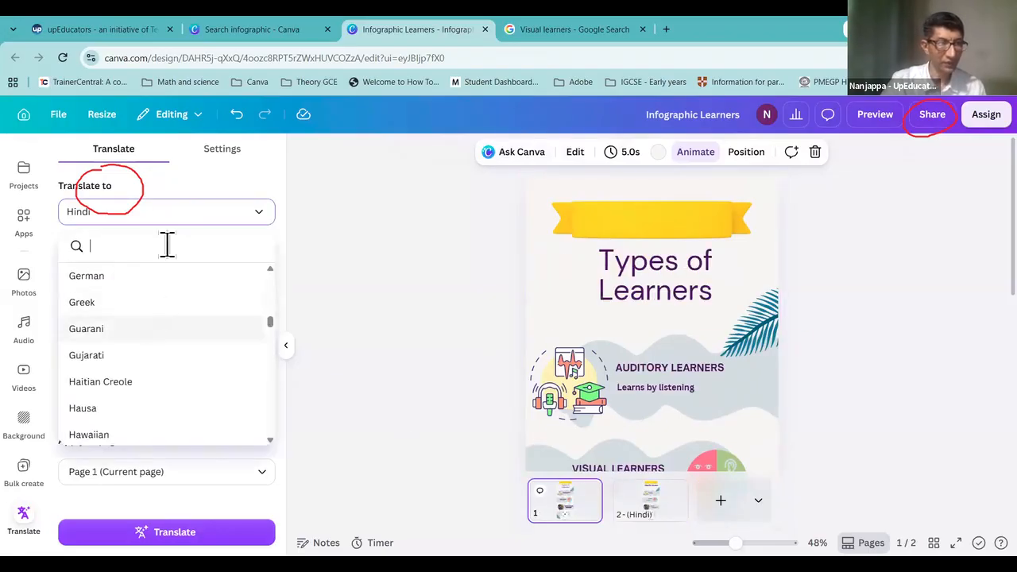
{"action": "left_click", "coordinate": [156, 208]}
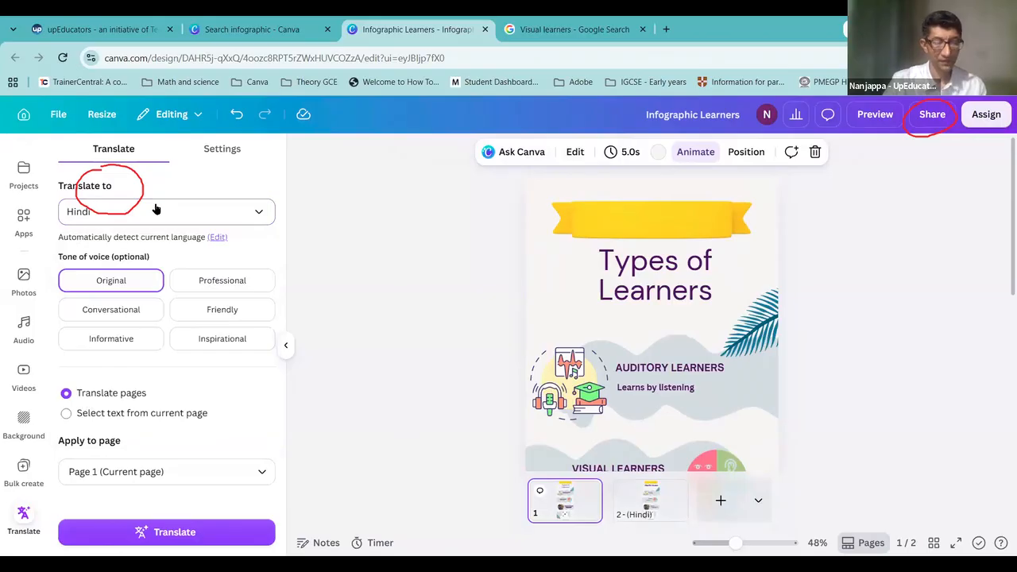
{"action": "left_click", "coordinate": [152, 217]}
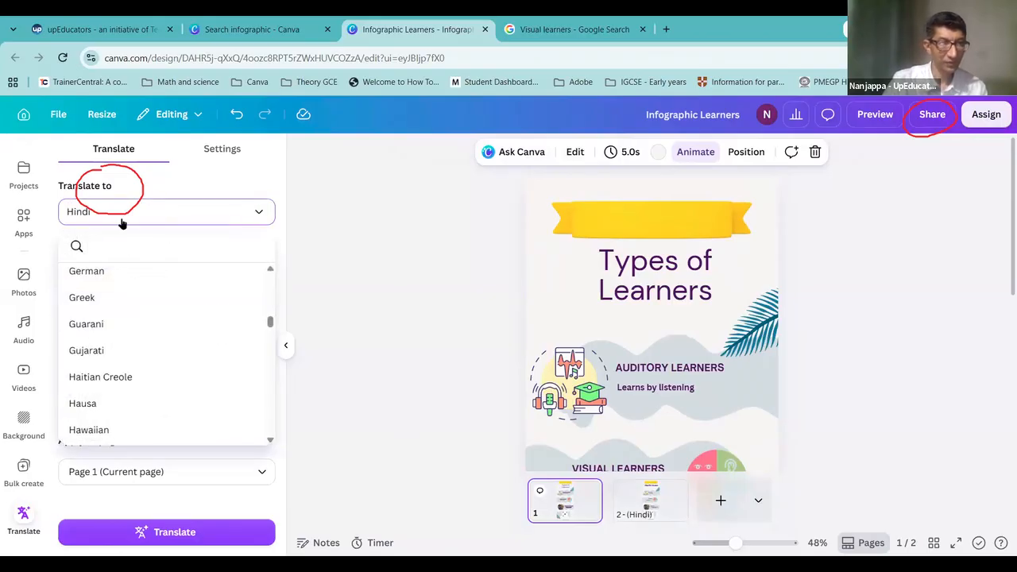
{"action": "type", "text": "kannada"}
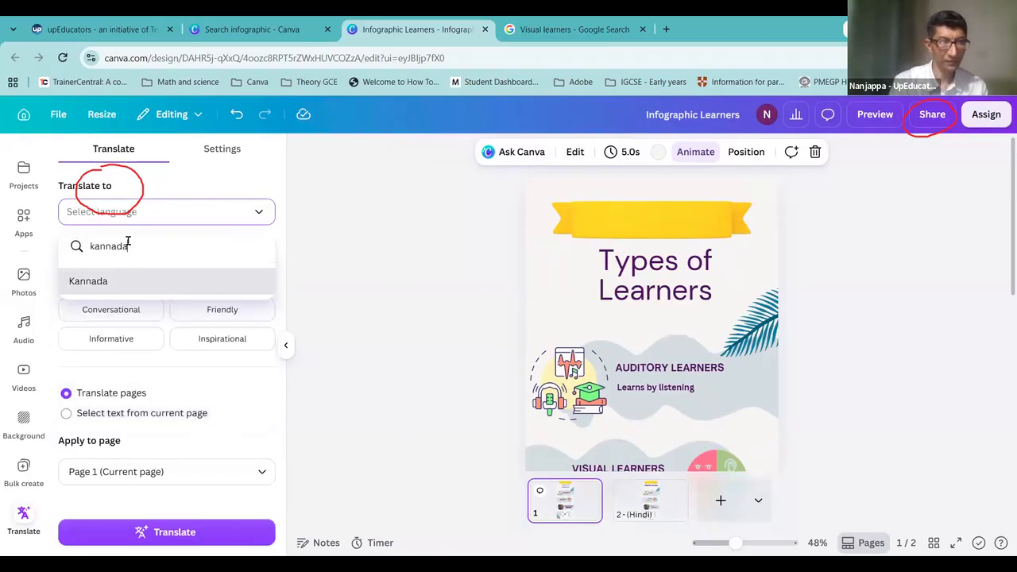
{"action": "key", "text": "Return"}
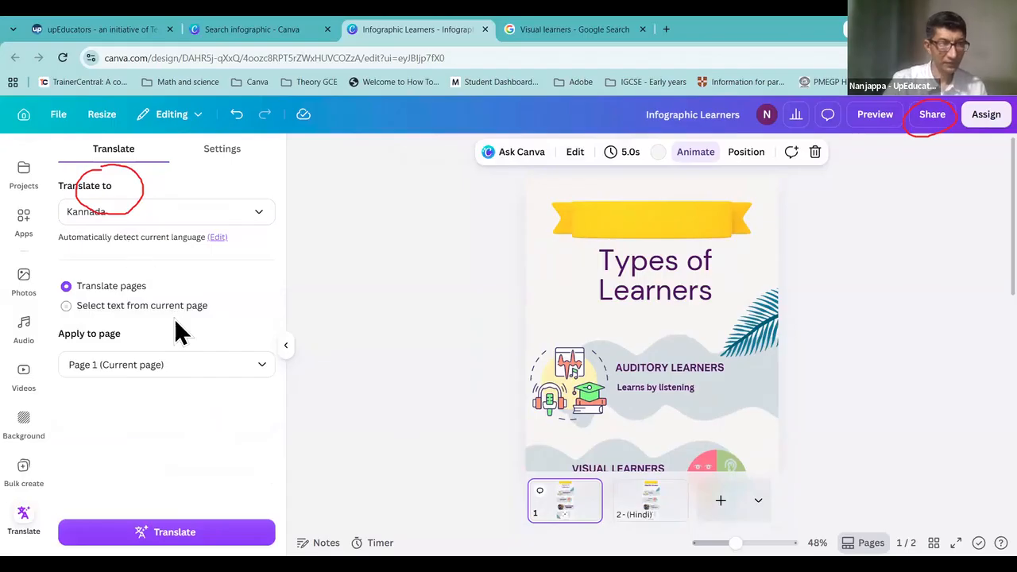
{"action": "left_click", "coordinate": [212, 526]}
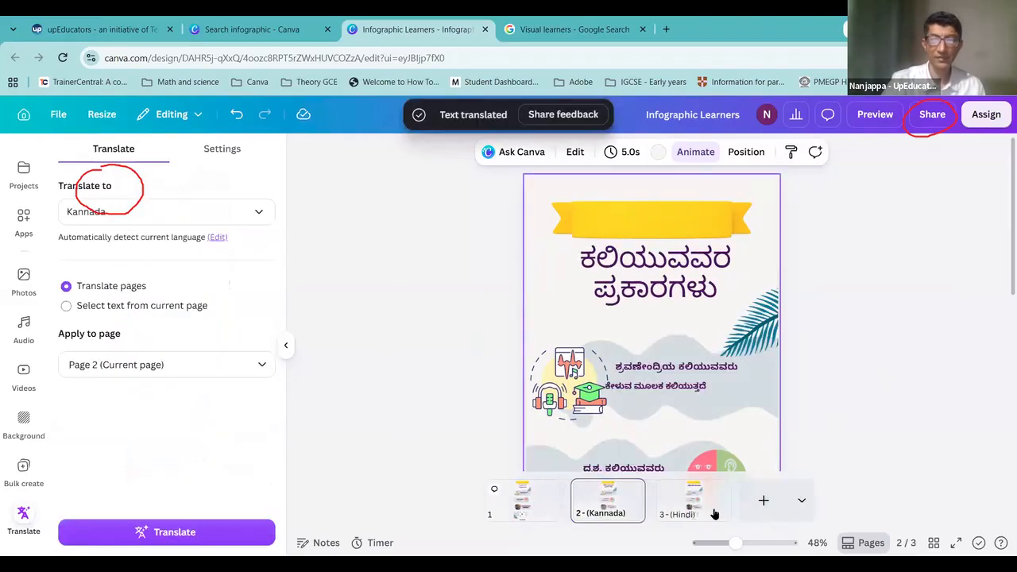
Step: Check the Hindi page 3 and return to the English page 1
{"action": "left_click", "coordinate": [690, 512]}
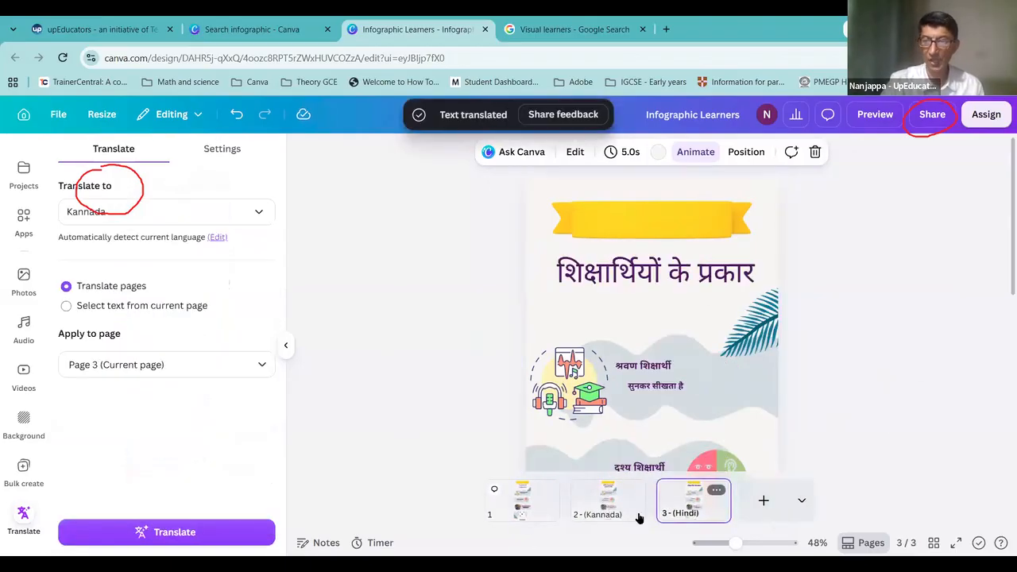
{"action": "left_click", "coordinate": [517, 518]}
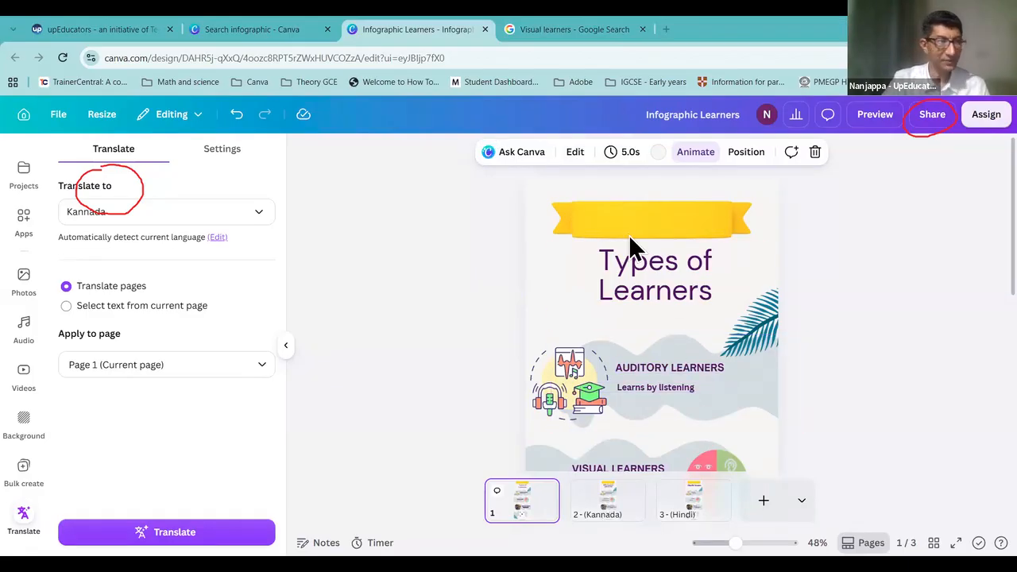
{"action": "scroll", "coordinate": [27, 220], "scroll_direction": "up", "scroll_amount": 5}
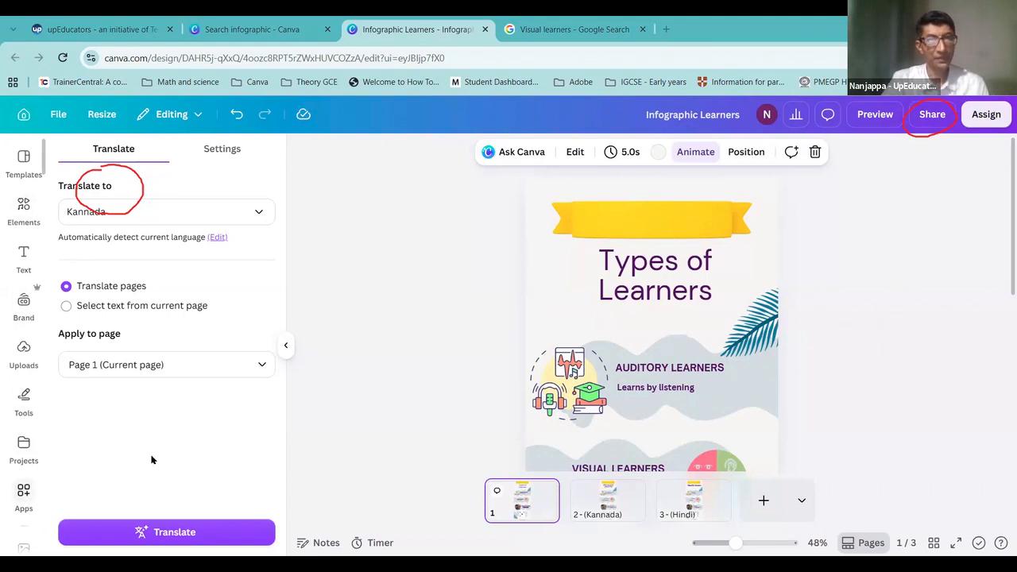
Step: From Canva Home, reopen Infographic Learners via Continue designing and show the Apps library
{"action": "left_click", "coordinate": [25, 120]}
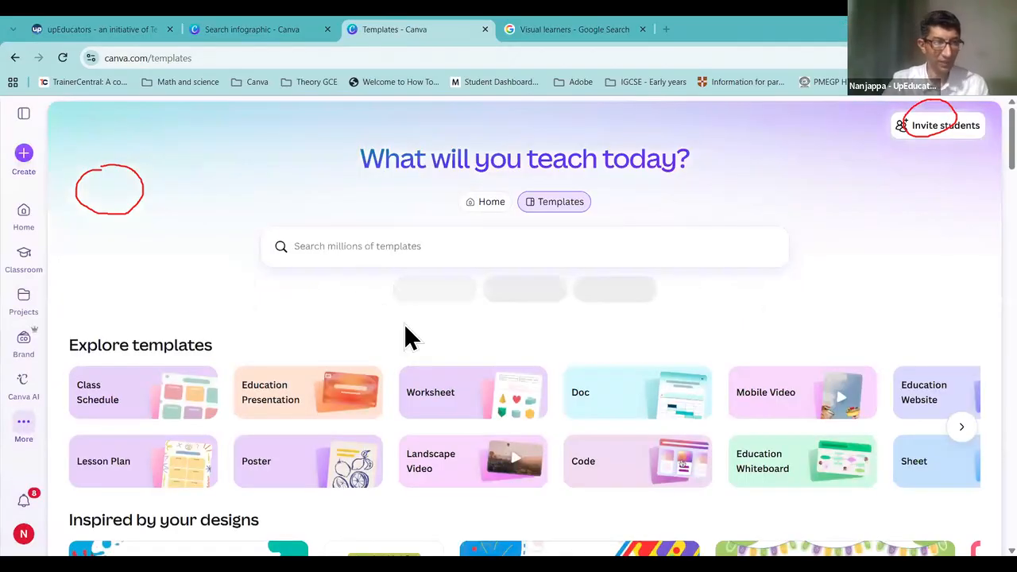
{"action": "scroll", "coordinate": [404, 340], "scroll_direction": "down", "scroll_amount": 2}
{"action": "scroll", "coordinate": [404, 340], "scroll_direction": "up", "scroll_amount": 2}
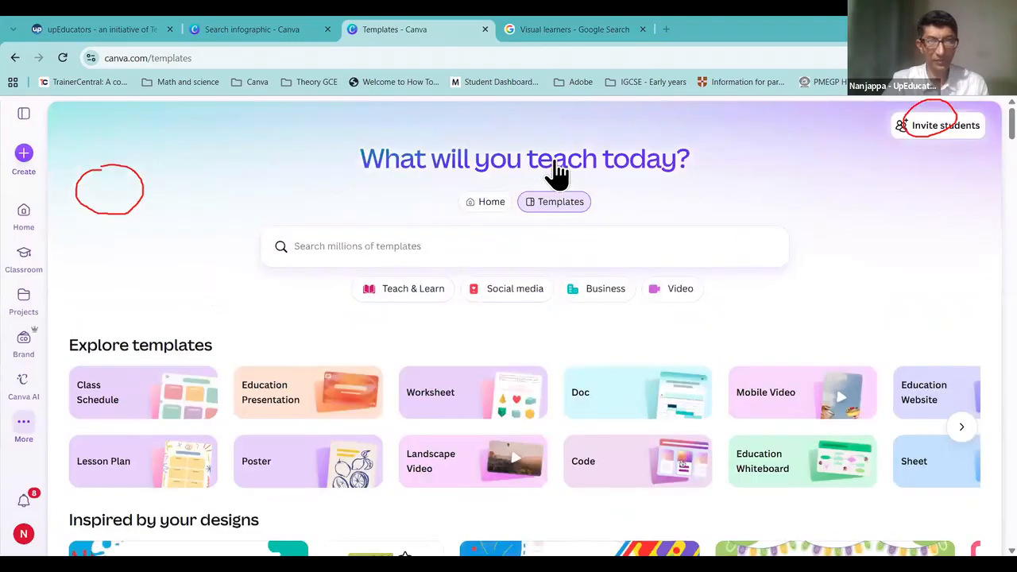
{"action": "left_click", "coordinate": [489, 203]}
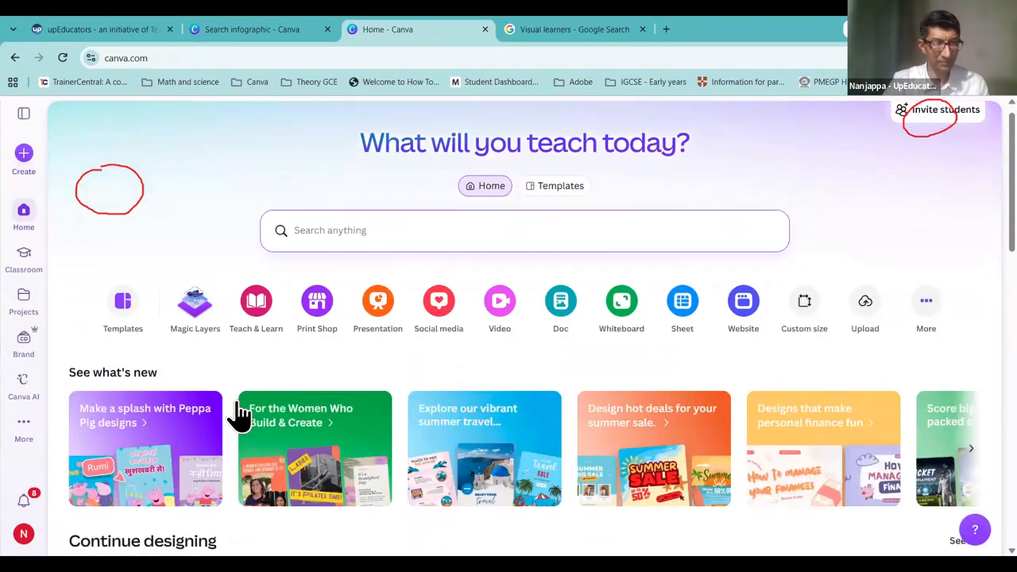
{"action": "scroll", "coordinate": [239, 413], "scroll_direction": "down", "scroll_amount": 3}
{"action": "scroll", "coordinate": [273, 357], "scroll_direction": "down", "scroll_amount": 3}
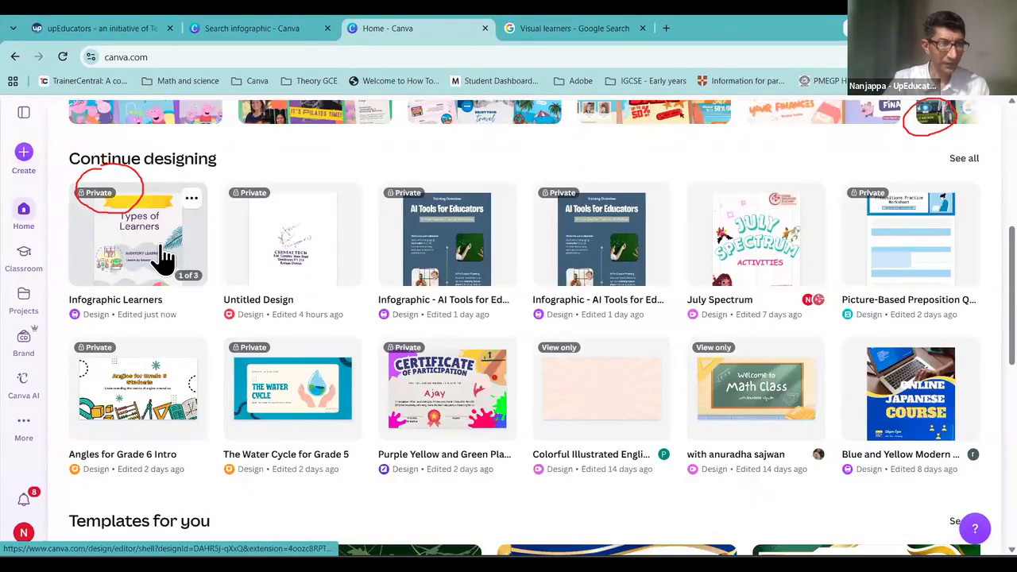
{"action": "left_click", "coordinate": [163, 258]}
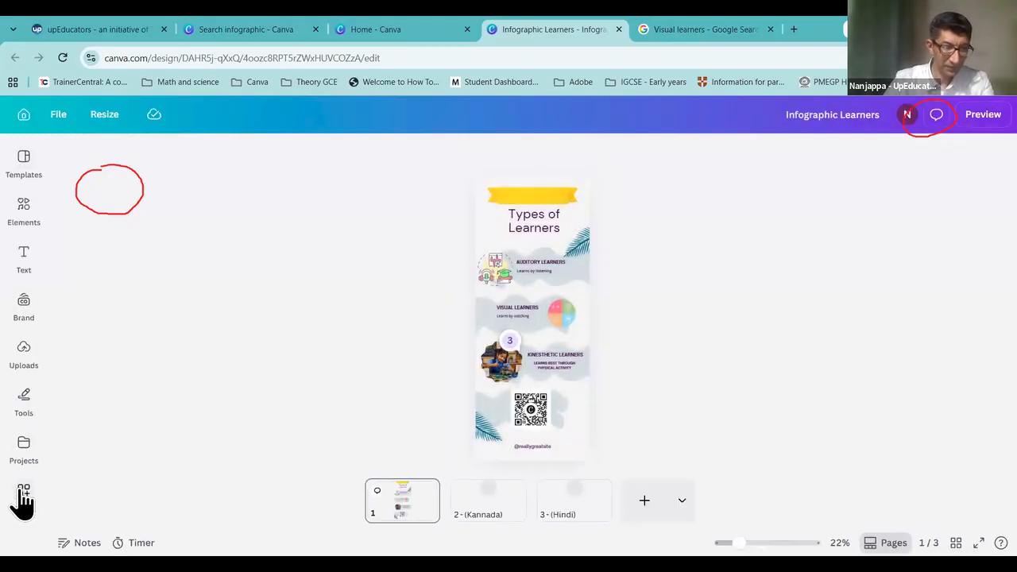
{"action": "left_click", "coordinate": [23, 497]}
Step: Search the apps for 'translate' and open the Translate app
{"action": "left_click", "coordinate": [113, 151]}
{"action": "type", "text": "trans"}
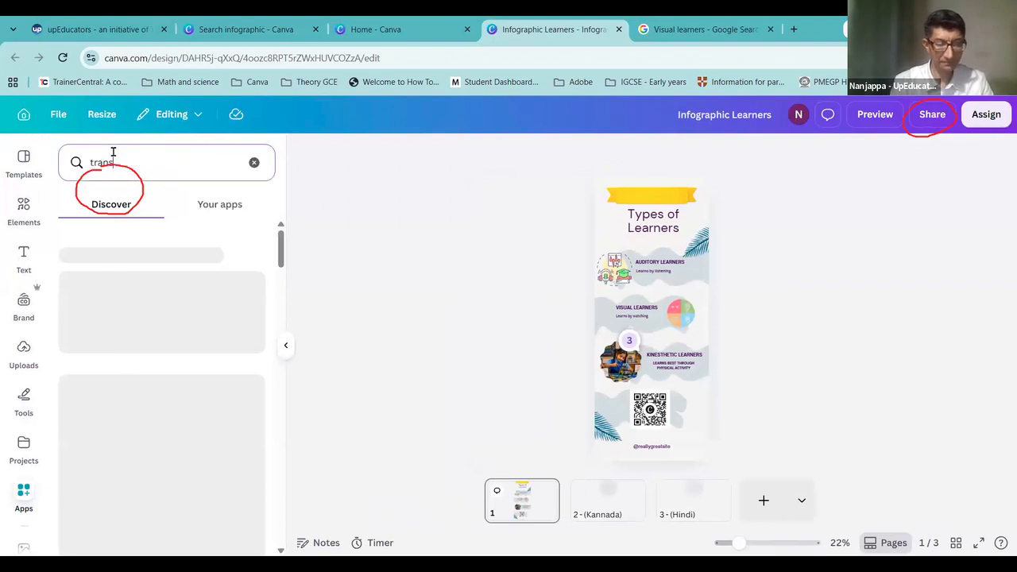
{"action": "type", "text": "late"}
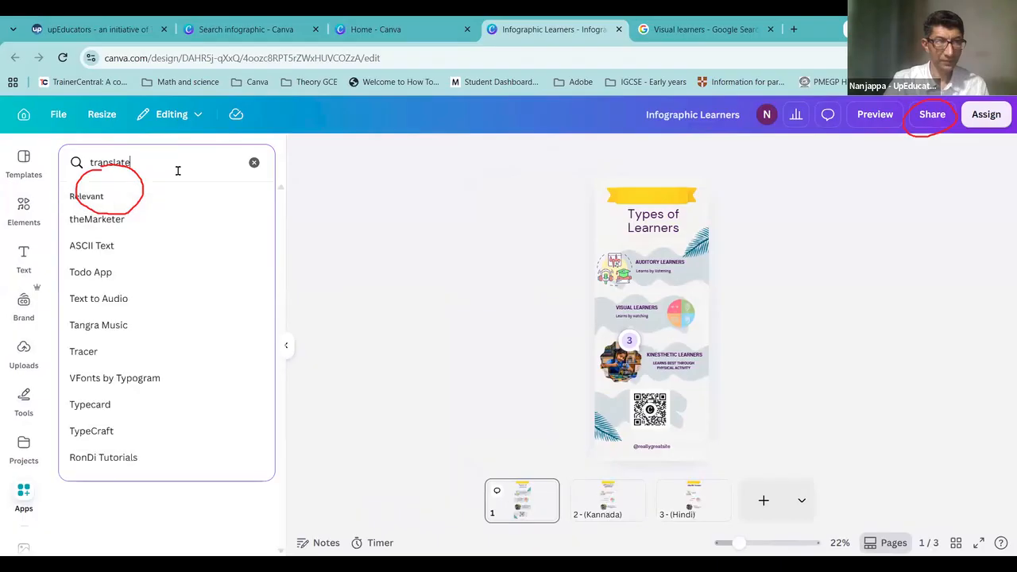
{"action": "key", "text": "Return"}
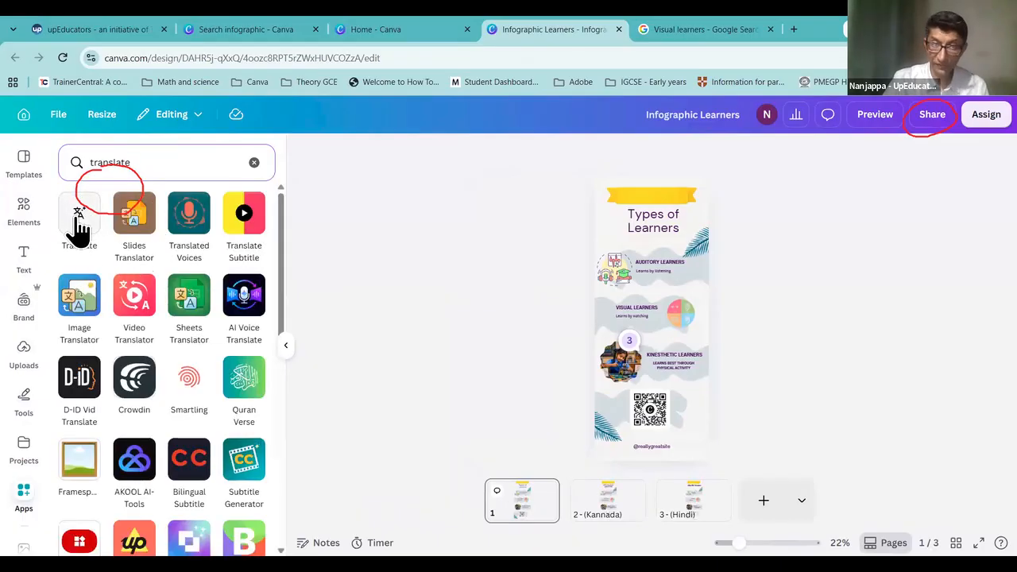
{"action": "scroll", "coordinate": [85, 220], "scroll_direction": "down", "scroll_amount": 1}
{"action": "scroll", "coordinate": [80, 215], "scroll_direction": "up", "scroll_amount": 1}
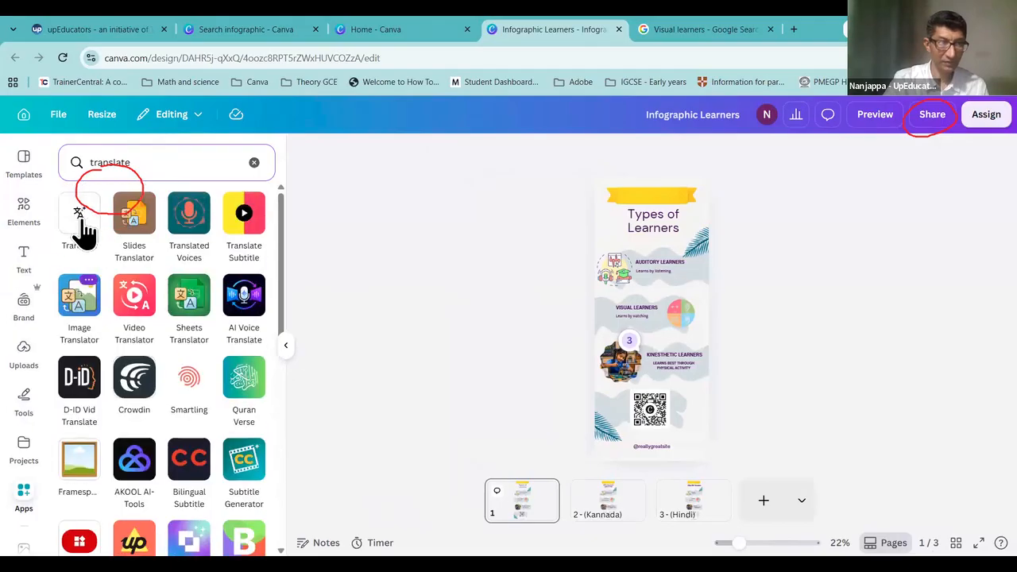
{"action": "left_click", "coordinate": [82, 219]}
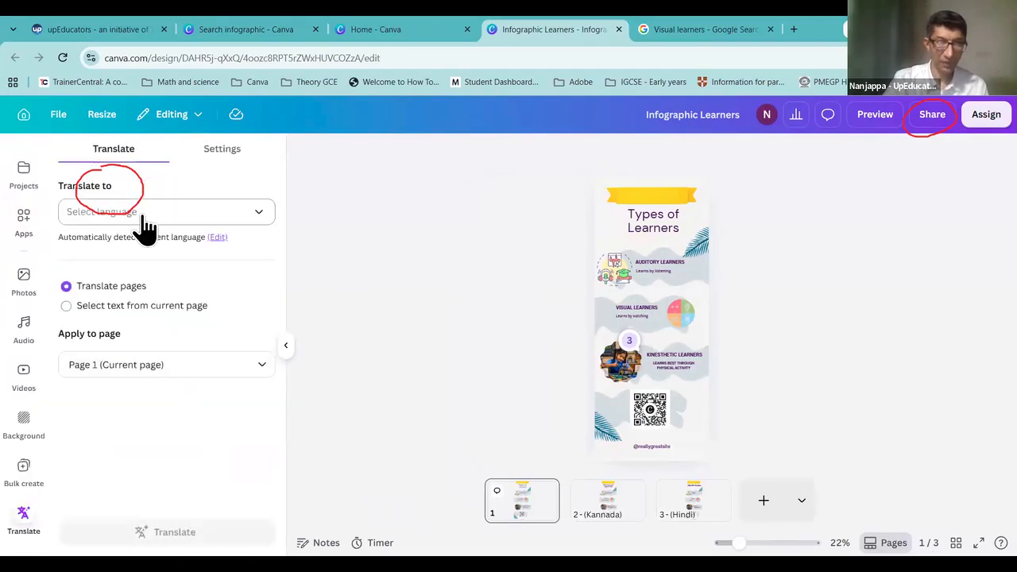
Step: Add a Konkani-translated page 2, then leave the editor for the templates page
{"action": "left_click", "coordinate": [144, 229]}
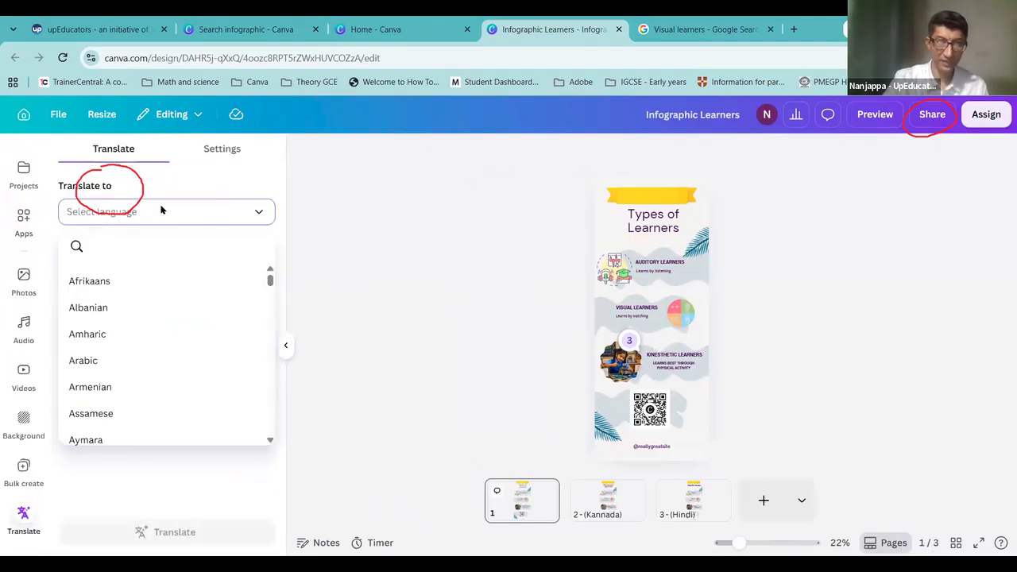
{"action": "scroll", "coordinate": [136, 343], "scroll_direction": "down", "scroll_amount": 3}
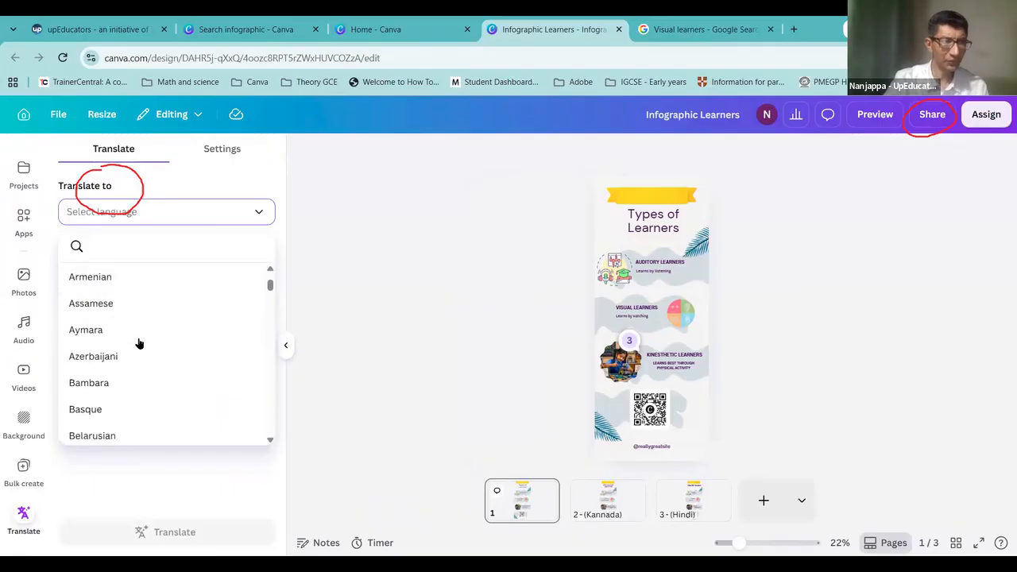
{"action": "scroll", "coordinate": [139, 343], "scroll_direction": "down", "scroll_amount": 6}
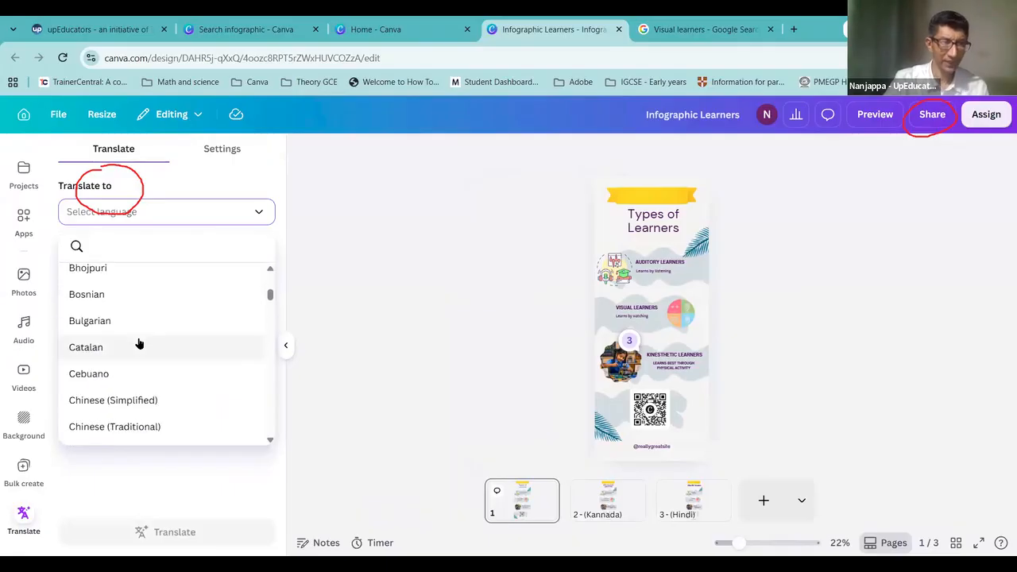
{"action": "scroll", "coordinate": [138, 344], "scroll_direction": "down", "scroll_amount": 6}
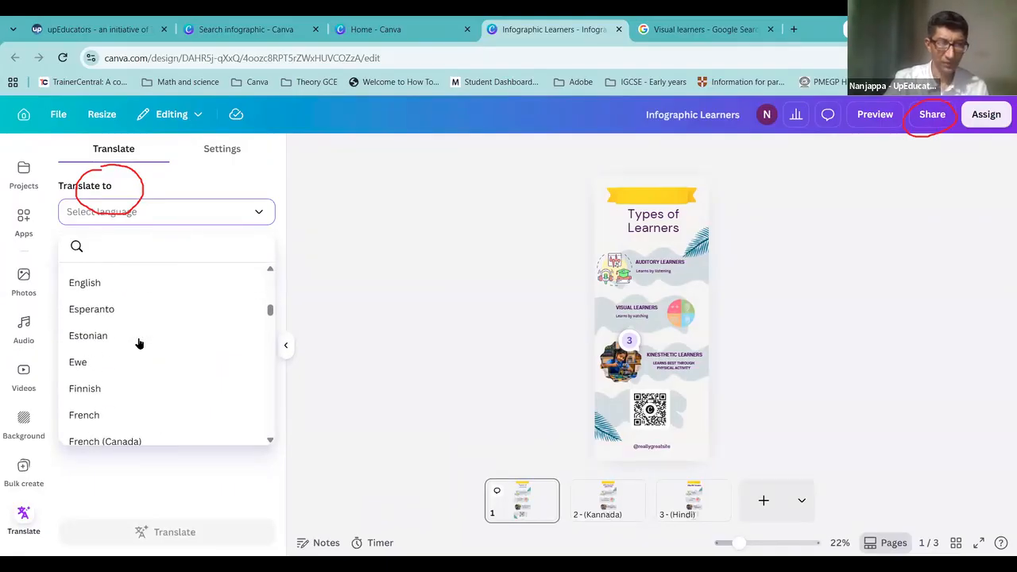
{"action": "scroll", "coordinate": [138, 343], "scroll_direction": "down", "scroll_amount": 4}
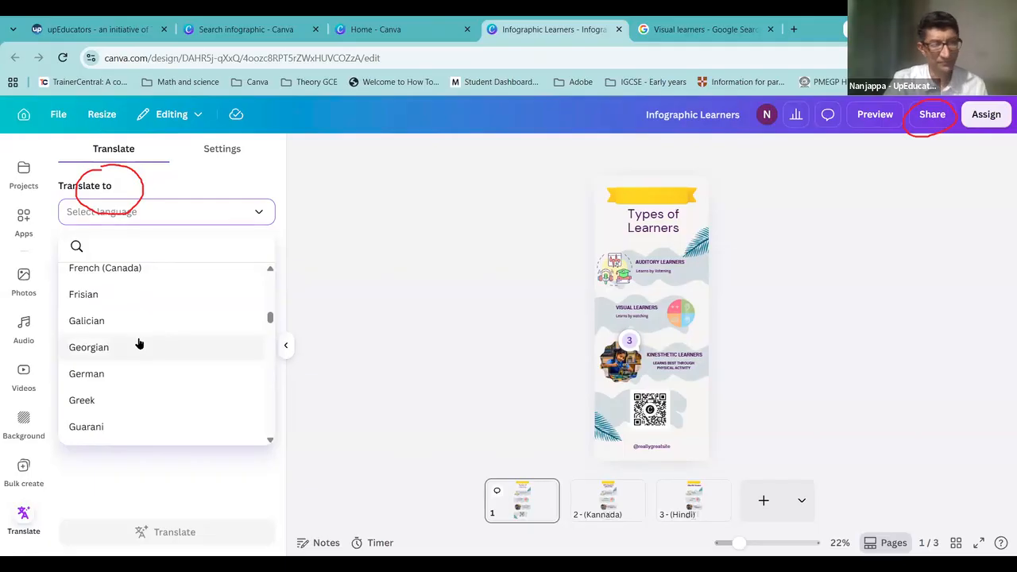
{"action": "scroll", "coordinate": [138, 343], "scroll_direction": "down", "scroll_amount": 5}
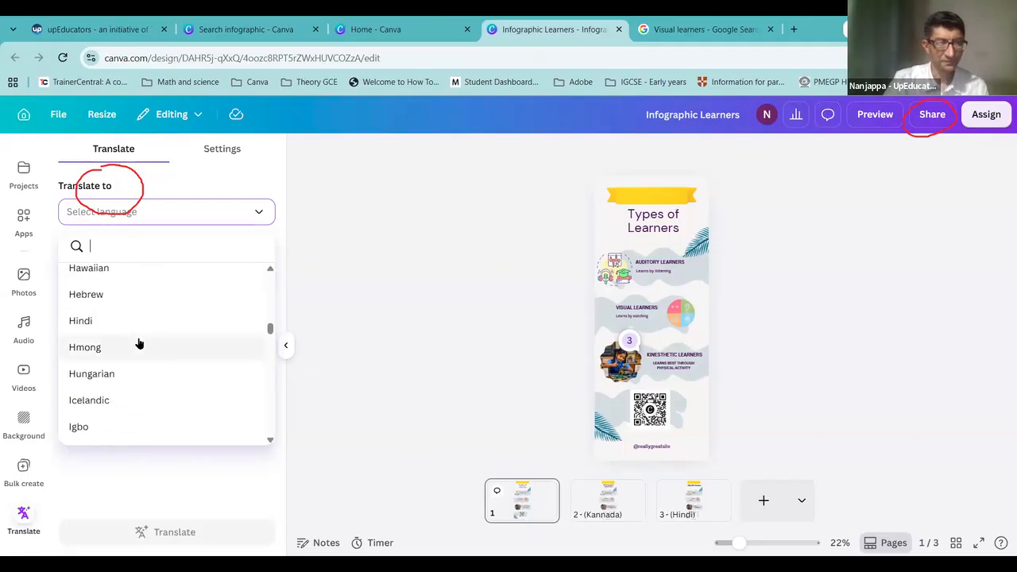
{"action": "scroll", "coordinate": [138, 344], "scroll_direction": "down", "scroll_amount": 3}
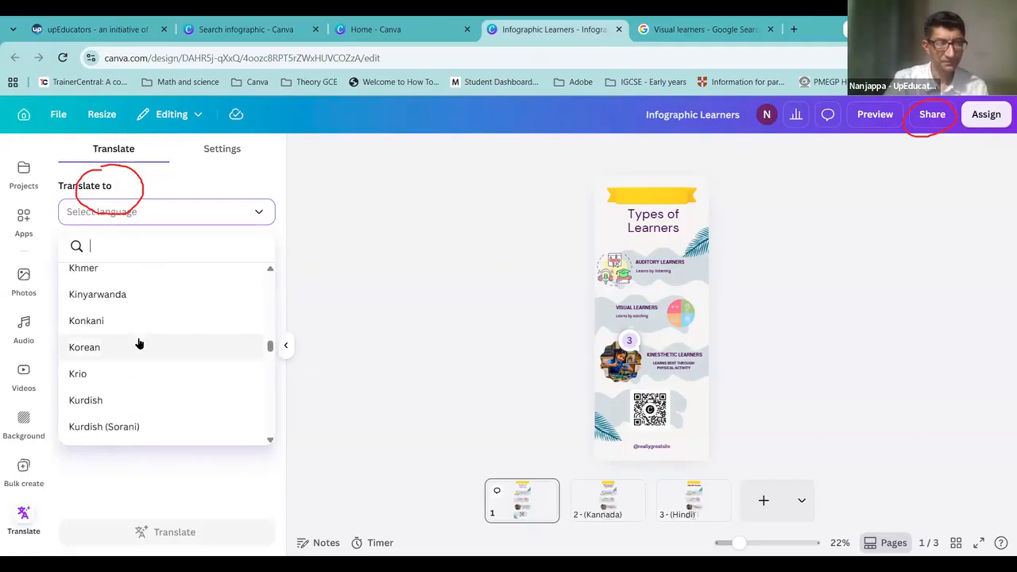
{"action": "left_click", "coordinate": [123, 321]}
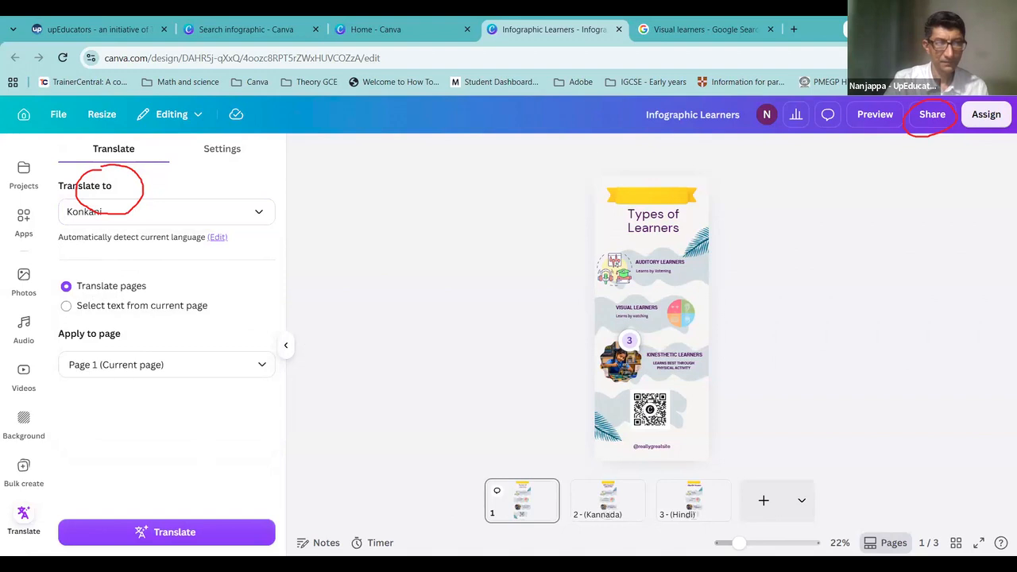
{"action": "left_click", "coordinate": [178, 534]}
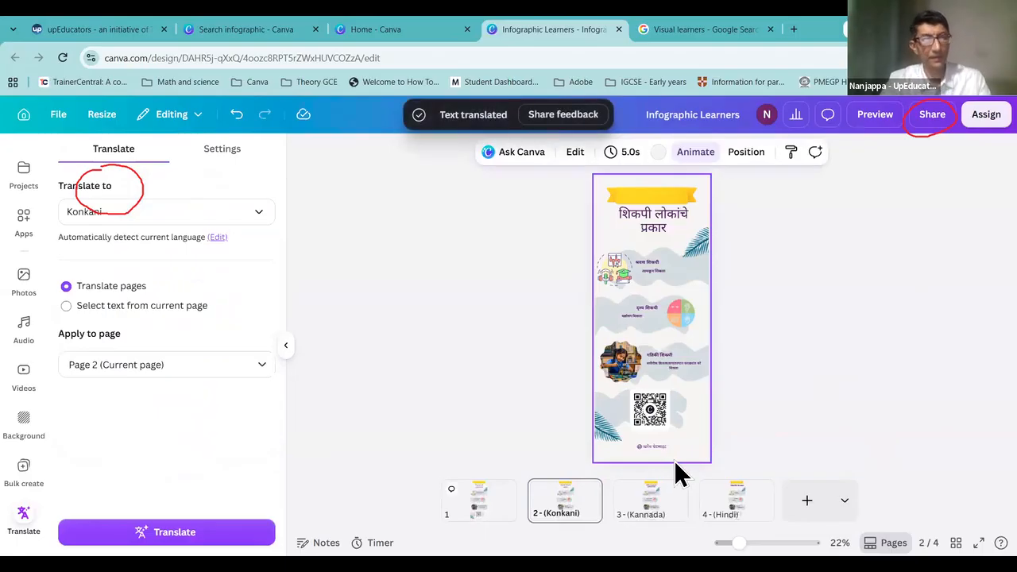
{"action": "left_click", "coordinate": [23, 118]}
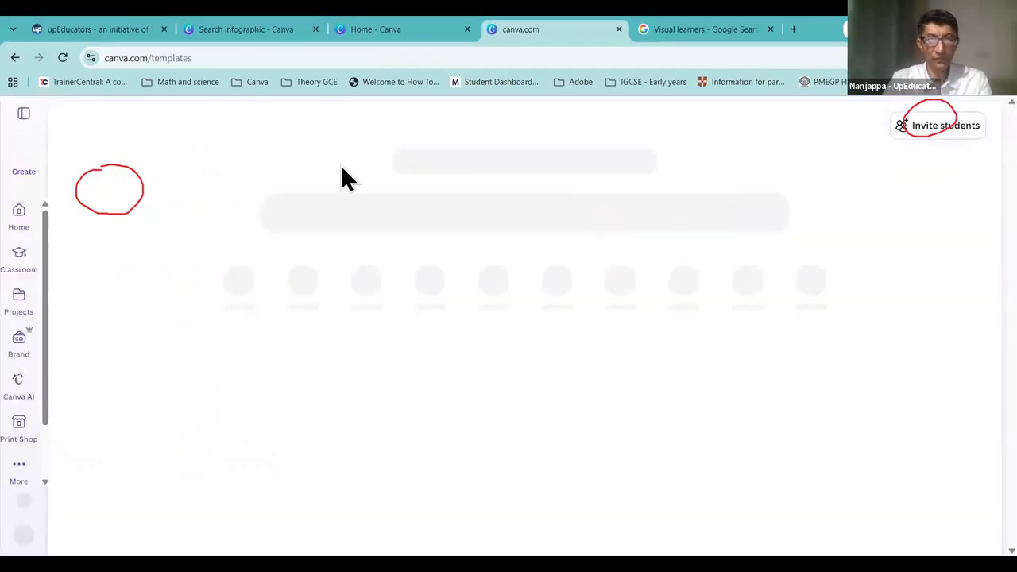
Step: Search the template library for 'certificates' and browse the results
{"action": "left_click", "coordinate": [223, 232]}
{"action": "left_click", "coordinate": [84, 146]}
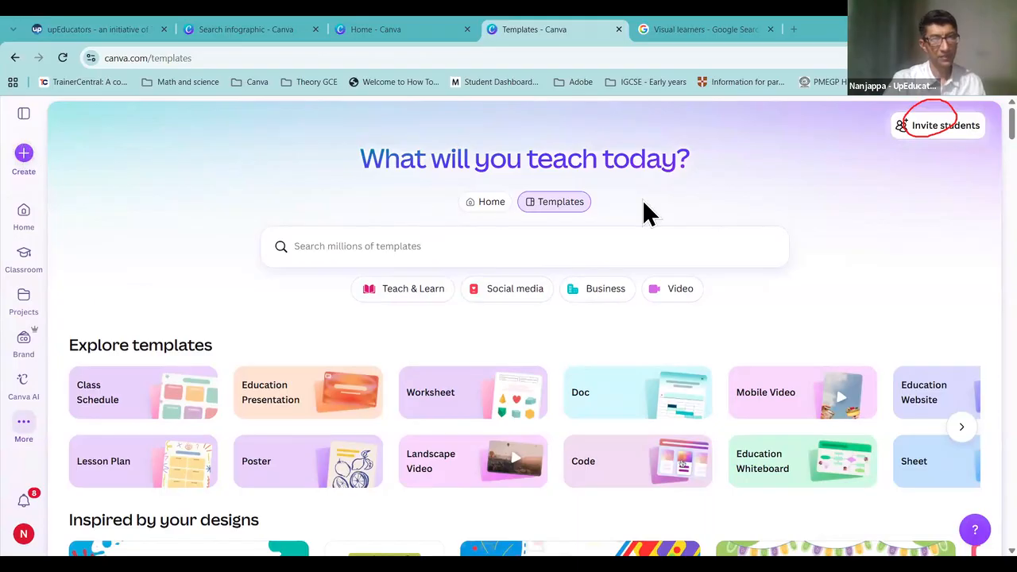
{"action": "left_click", "coordinate": [406, 249]}
{"action": "type", "text": "cert"}
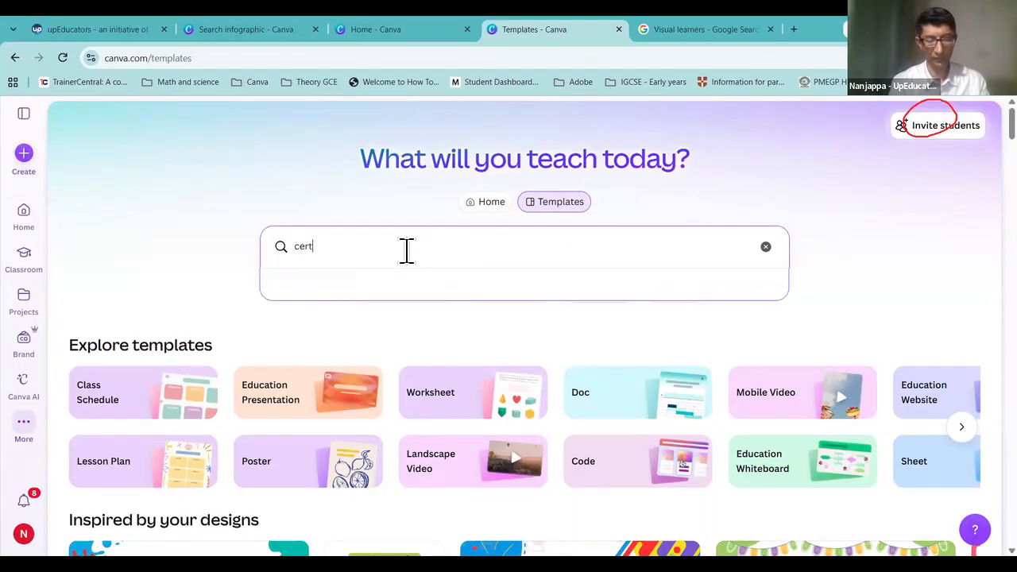
{"action": "type", "text": "ificates"}
{"action": "key", "text": "Return"}
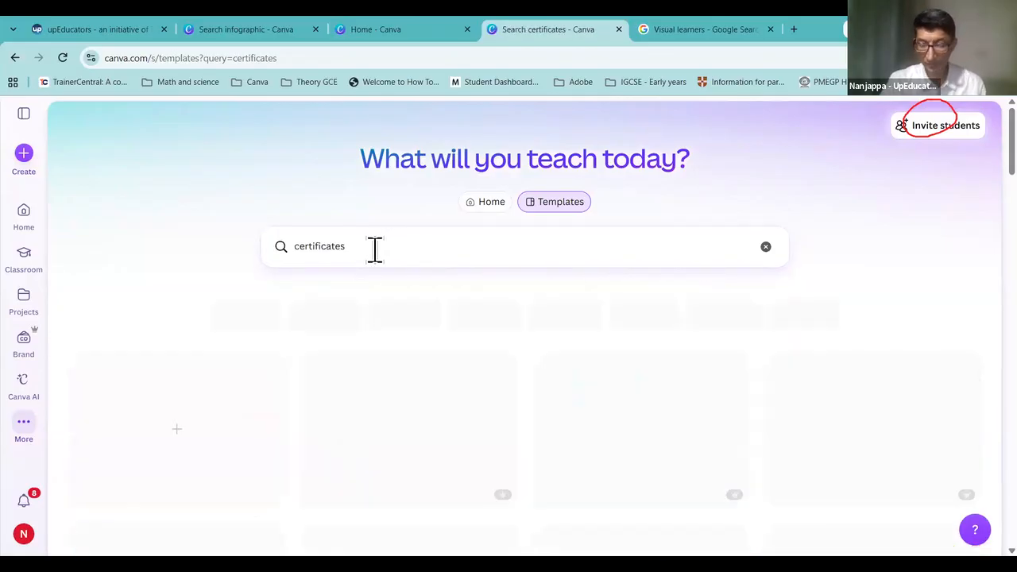
{"action": "scroll", "coordinate": [723, 390], "scroll_direction": "down", "scroll_amount": 1}
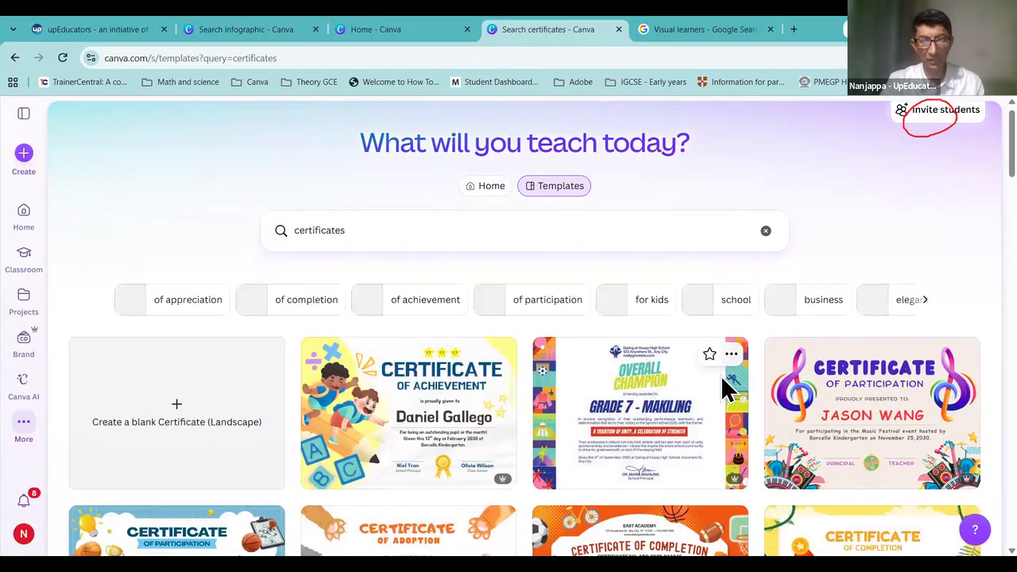
{"action": "scroll", "coordinate": [724, 390], "scroll_direction": "down", "scroll_amount": 6}
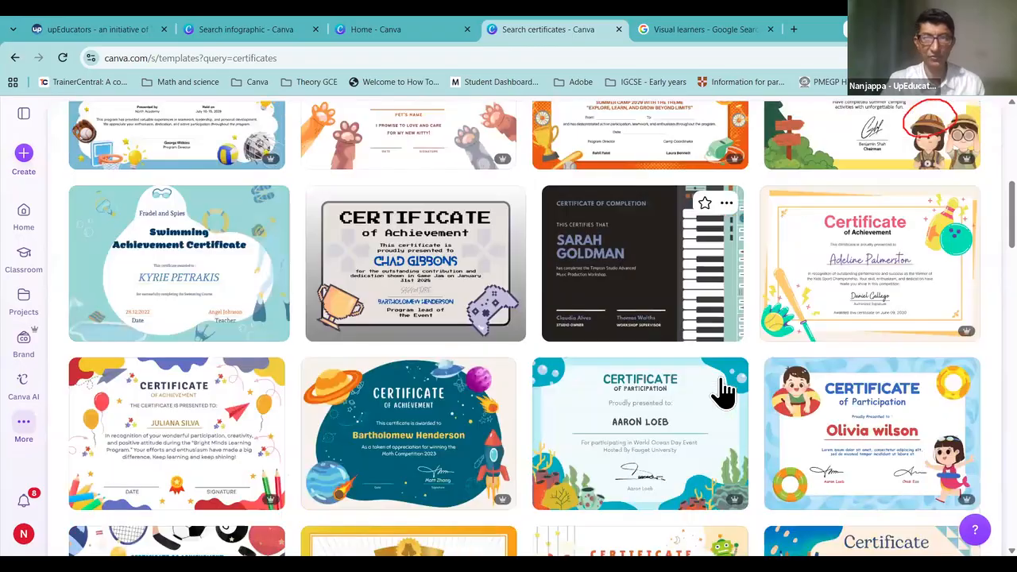
{"action": "scroll", "coordinate": [723, 390], "scroll_direction": "down", "scroll_amount": 3}
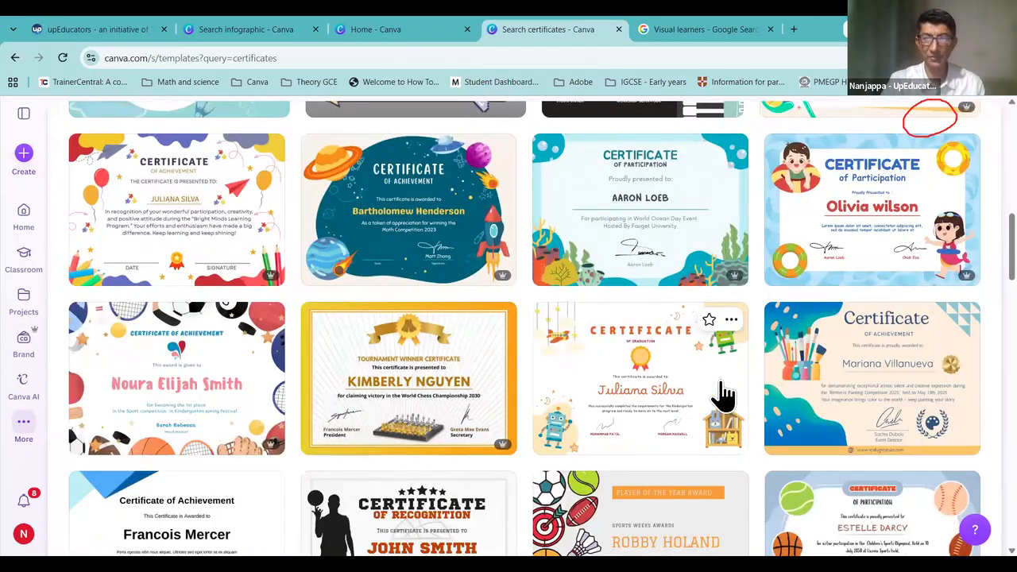
{"action": "scroll", "coordinate": [723, 395], "scroll_direction": "up", "scroll_amount": 1}
{"action": "scroll", "coordinate": [723, 395], "scroll_direction": "up", "scroll_amount": 8}
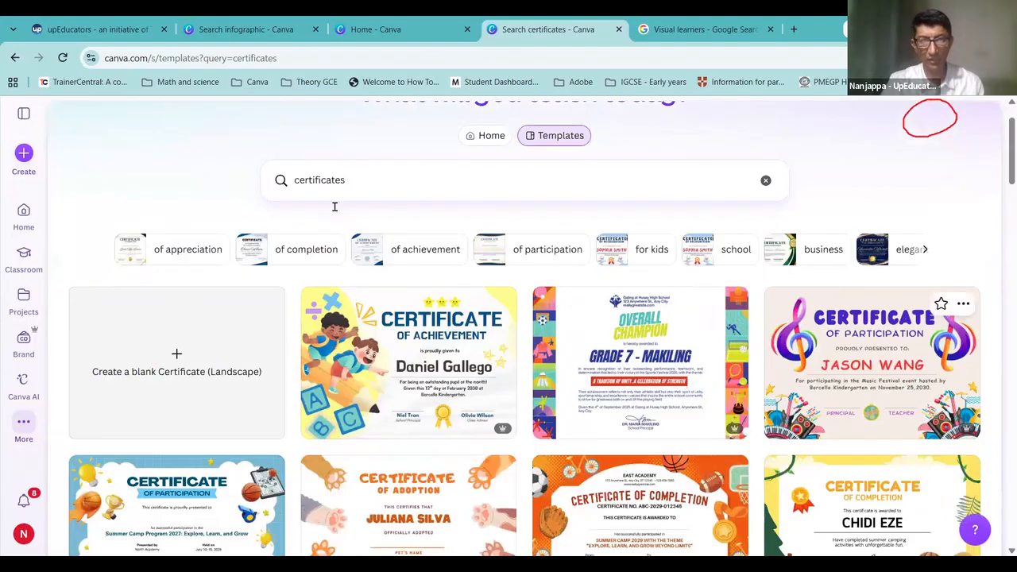
Step: Narrow the search to 'sports day certificates' and preview the blue-white sports certificate
{"action": "left_click", "coordinate": [292, 178]}
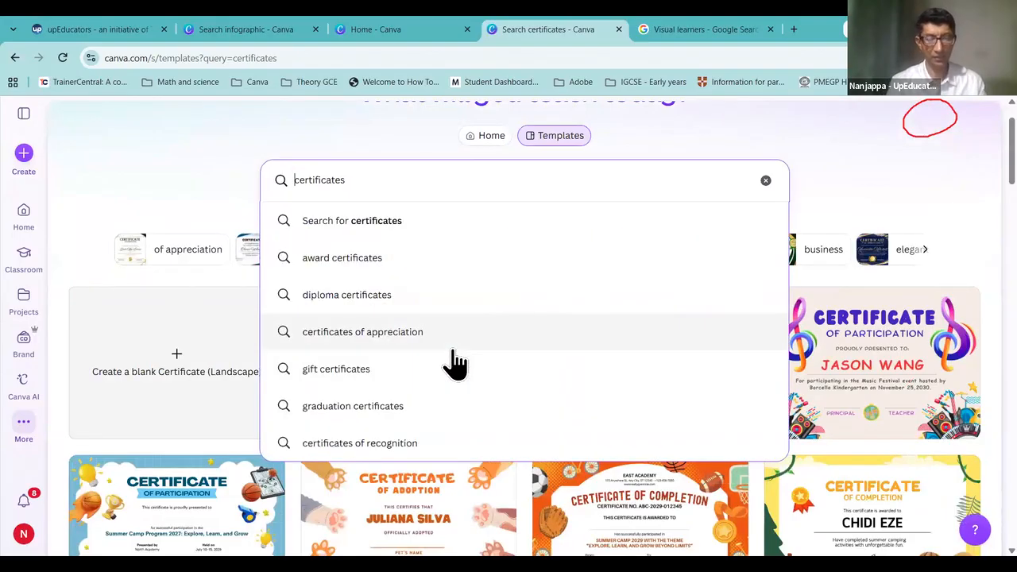
{"action": "type", "text": "sports day"}
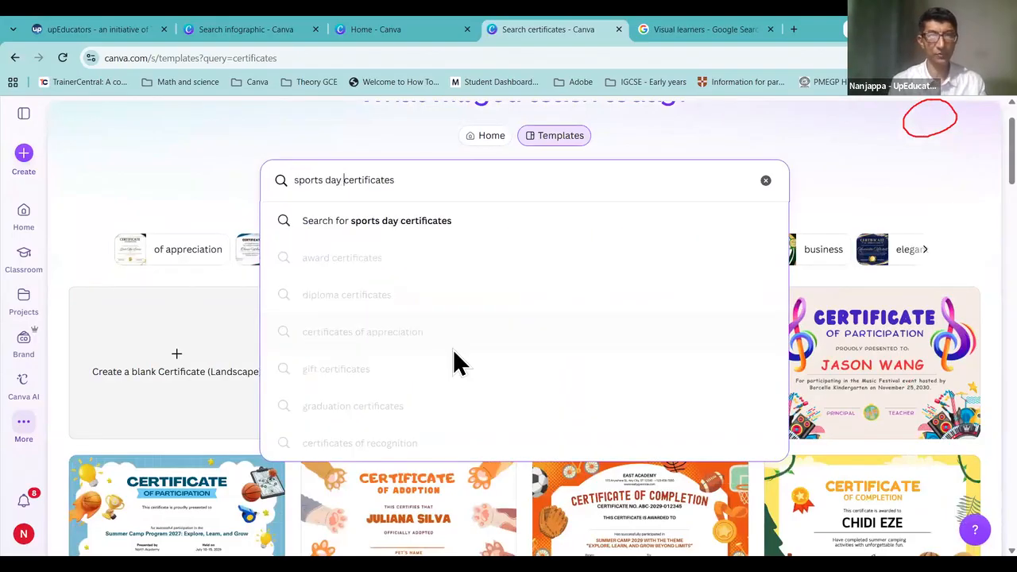
{"action": "key", "text": "Return"}
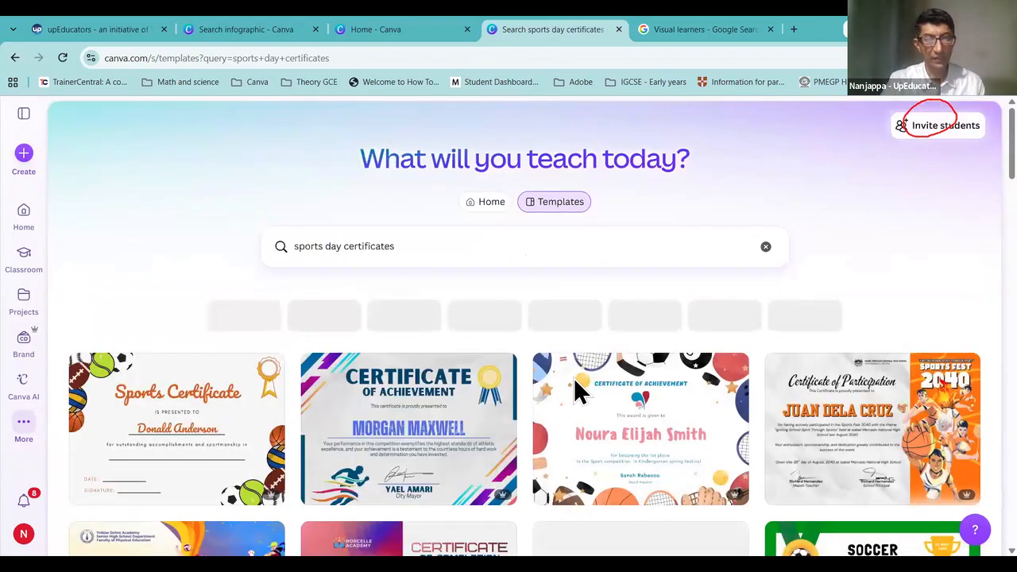
{"action": "scroll", "coordinate": [635, 382], "scroll_direction": "down", "scroll_amount": 3}
{"action": "scroll", "coordinate": [735, 409], "scroll_direction": "down", "scroll_amount": 5}
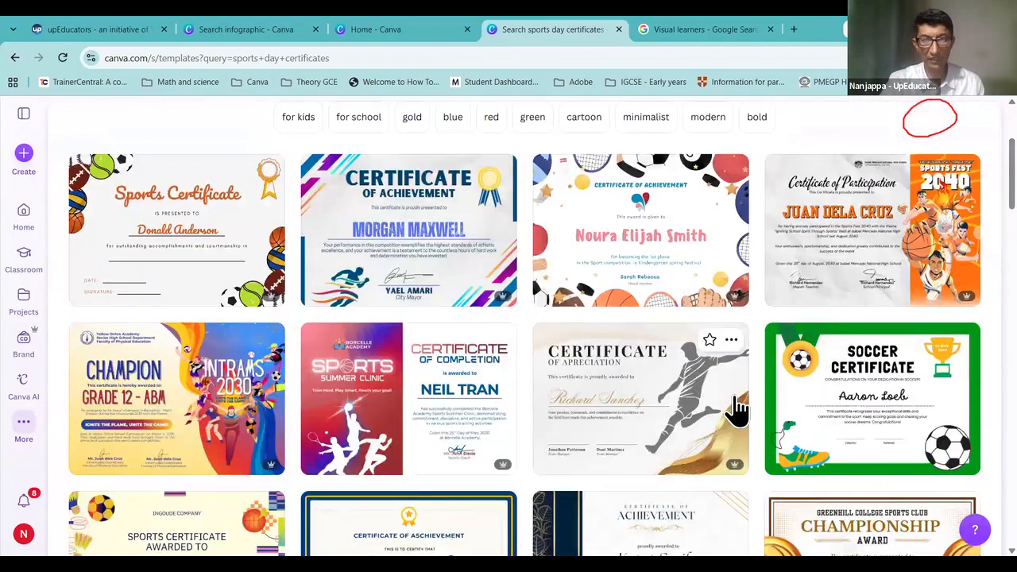
{"action": "scroll", "coordinate": [551, 465], "scroll_direction": "down", "scroll_amount": 3}
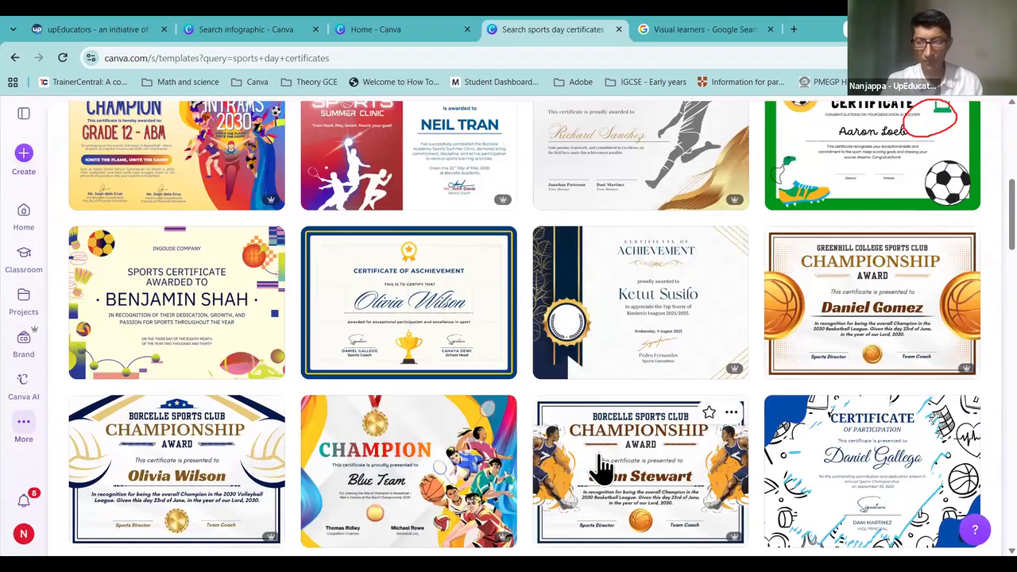
{"action": "left_click", "coordinate": [894, 449]}
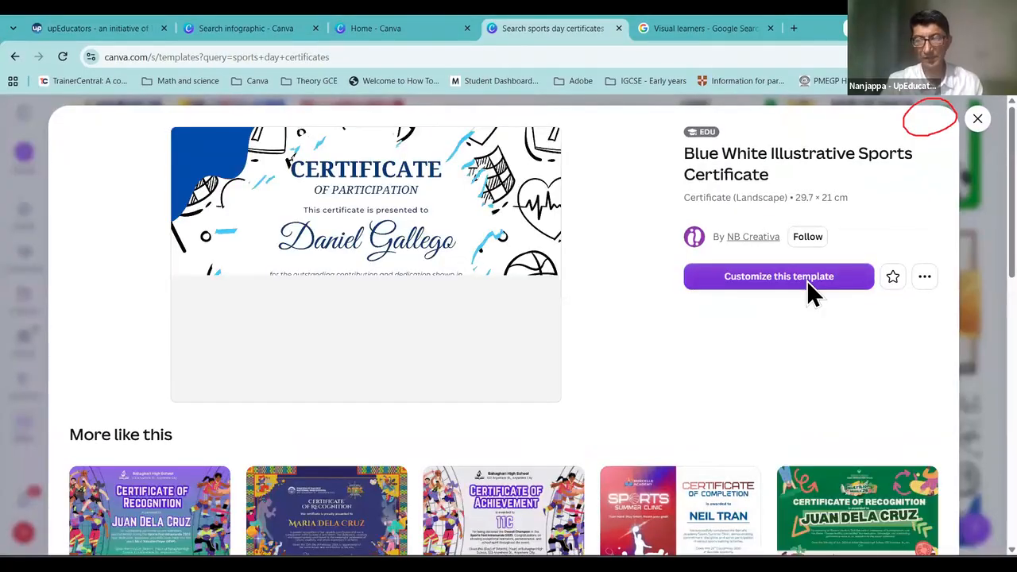
Step: Open the Blue White Illustrative Sports Certificate in the editor and replace the recipient with a new student's name
{"action": "left_click", "coordinate": [809, 284]}
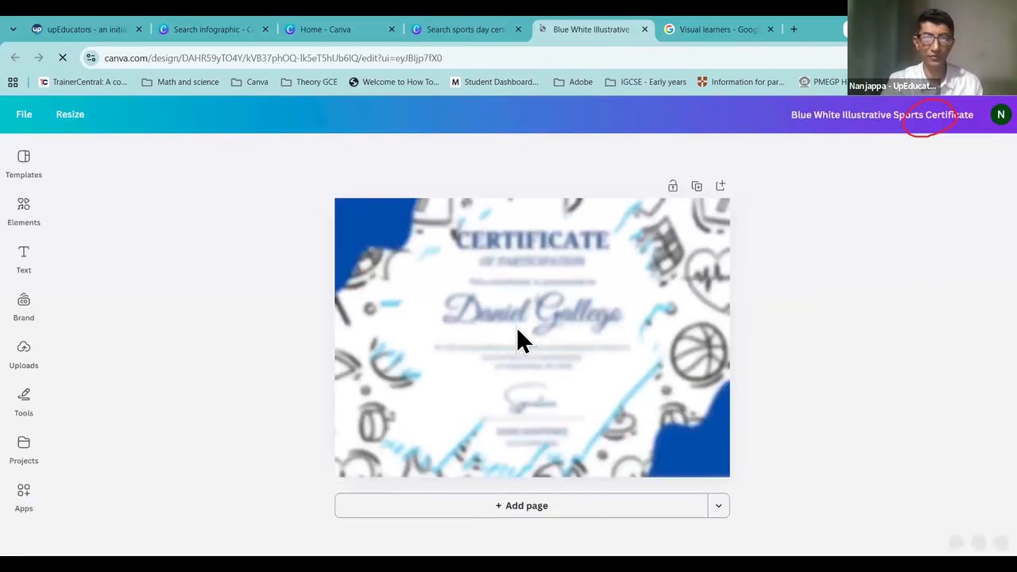
{"action": "left_click", "coordinate": [564, 318]}
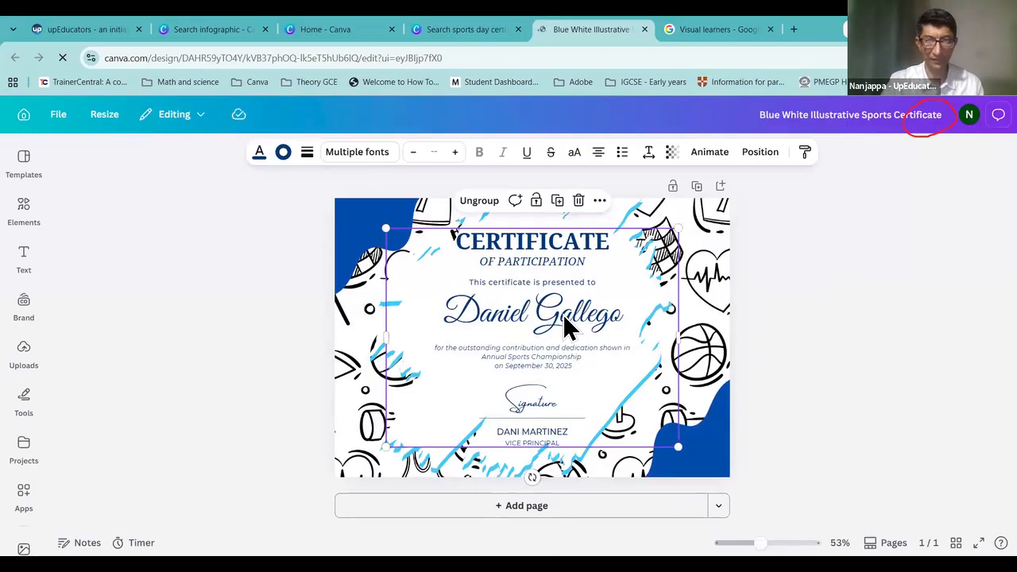
{"action": "left_click", "coordinate": [563, 313]}
{"action": "double_click", "coordinate": [563, 314]}
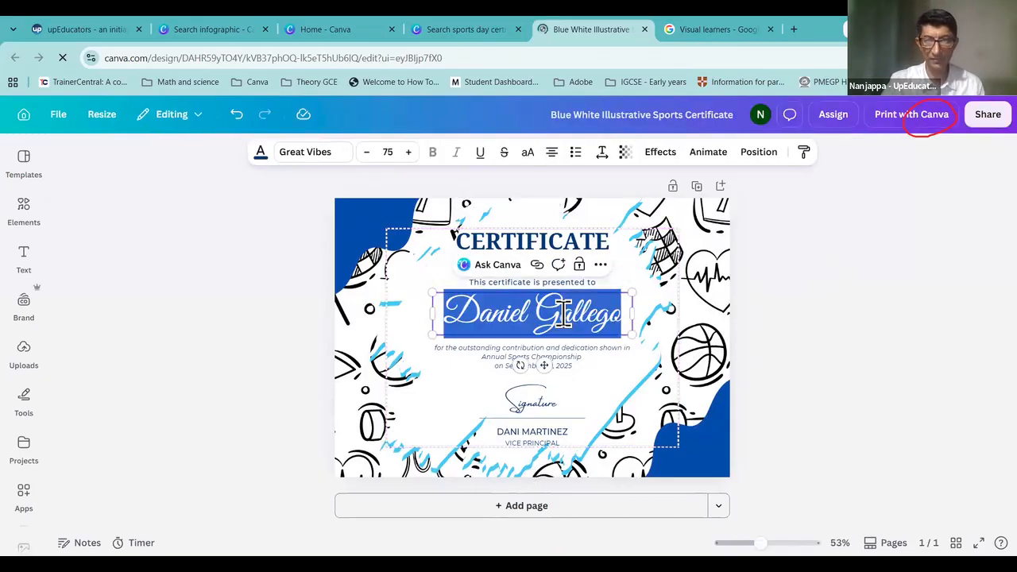
{"action": "type", "text": "Amar"}
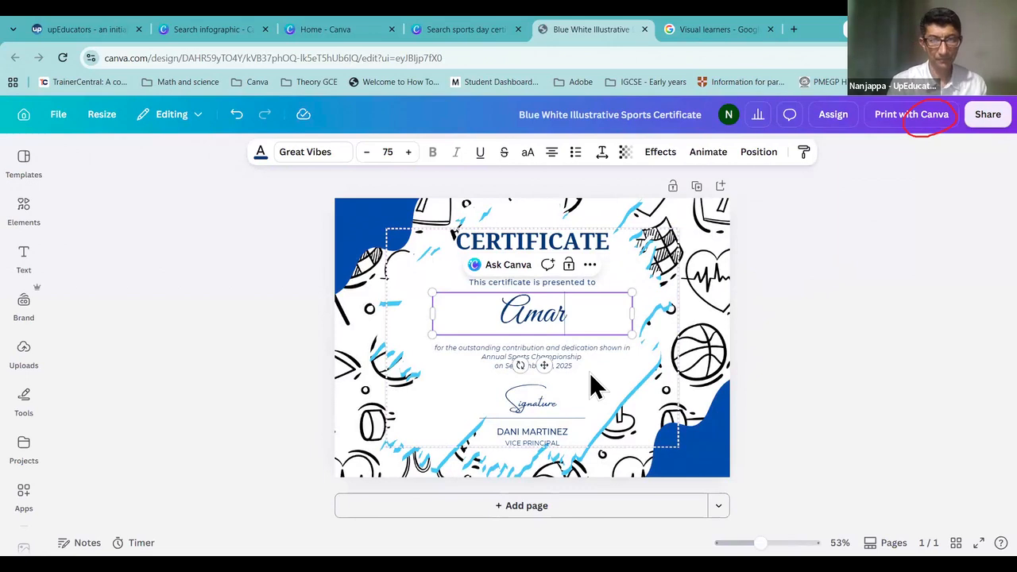
{"action": "key", "text": "BackSpace"}
{"action": "key", "text": "BackSpace"}
{"action": "key", "text": "BackSpace"}
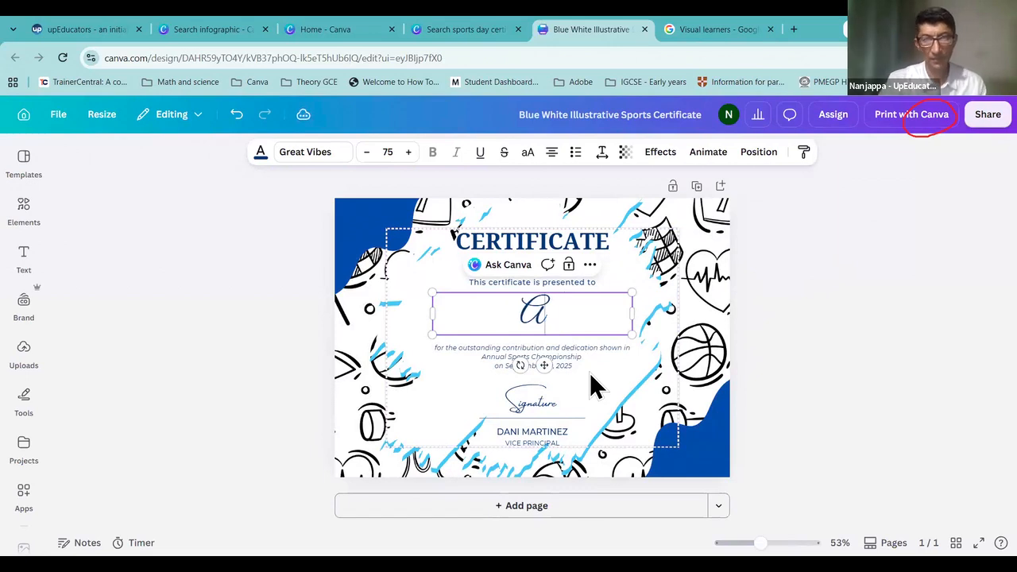
{"action": "type", "text": "mar"}
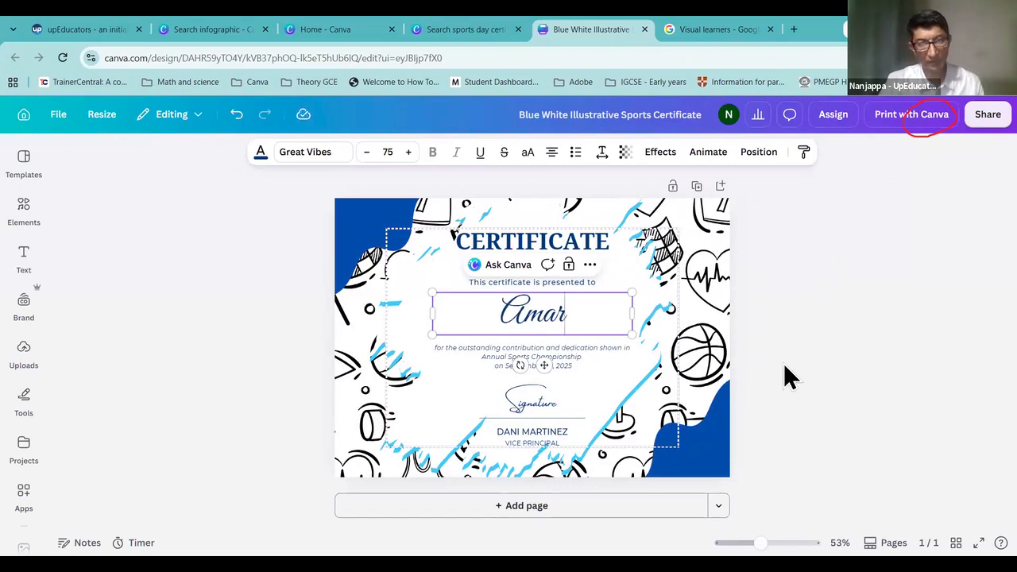
{"action": "left_click", "coordinate": [536, 361]}
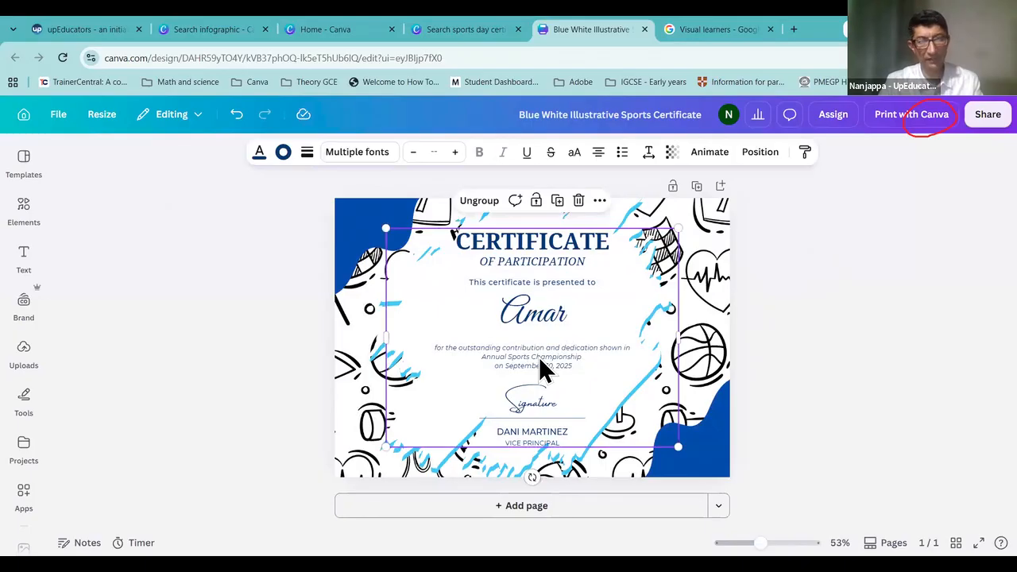
{"action": "left_click", "coordinate": [539, 357]}
{"action": "left_click", "coordinate": [808, 364]}
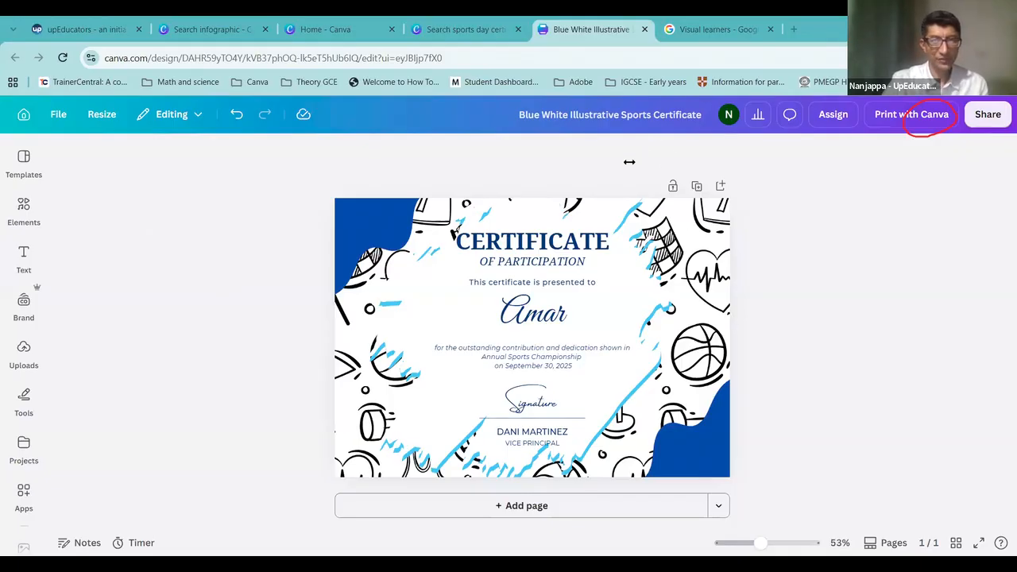
Step: Insert the black YOGA logo from the uploaded images onto the certificate
{"action": "left_click", "coordinate": [24, 358]}
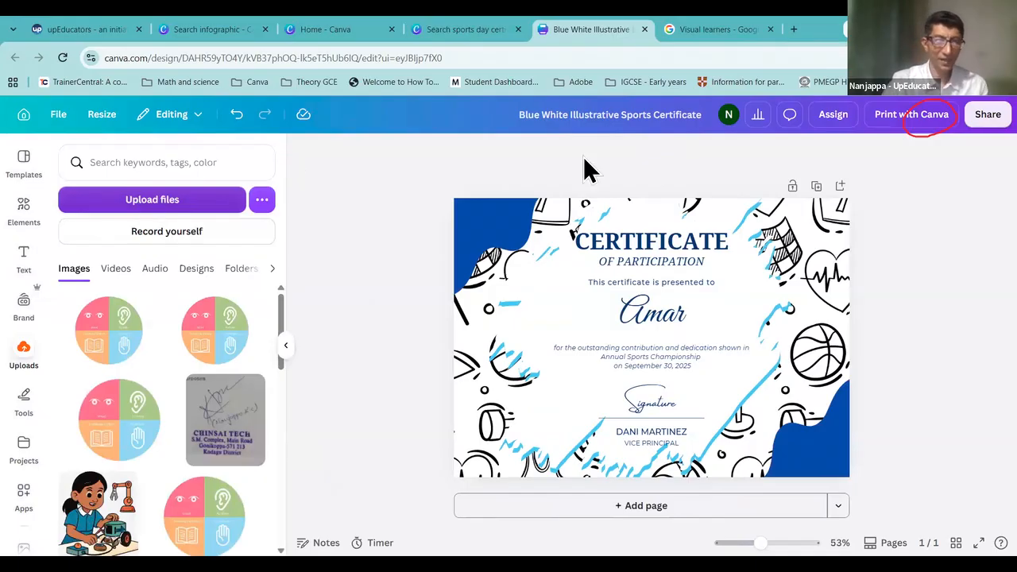
{"action": "scroll", "coordinate": [248, 413], "scroll_direction": "down", "scroll_amount": 5}
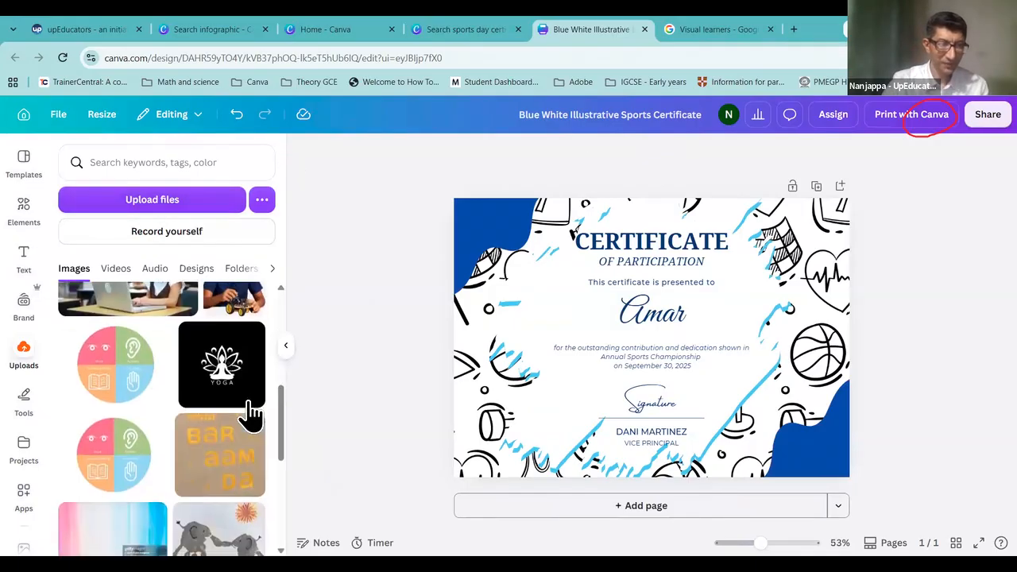
{"action": "left_click", "coordinate": [235, 383]}
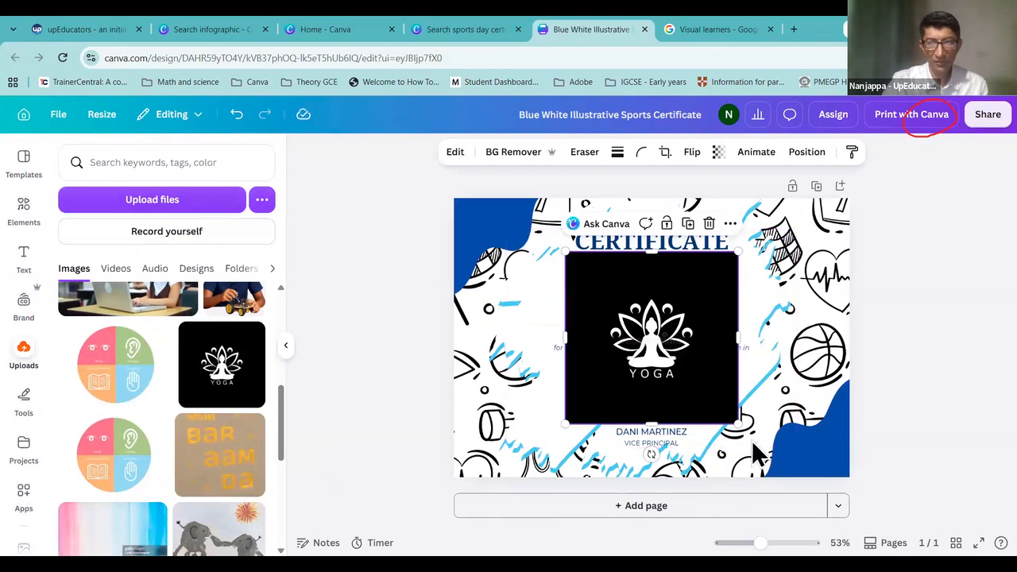
Step: Shrink the YOGA logo to about 2.8 × 2.8 and tuck it into the top-left corner
{"action": "left_click_drag", "start_coordinate": [738, 424], "coordinate": [495, 249]}
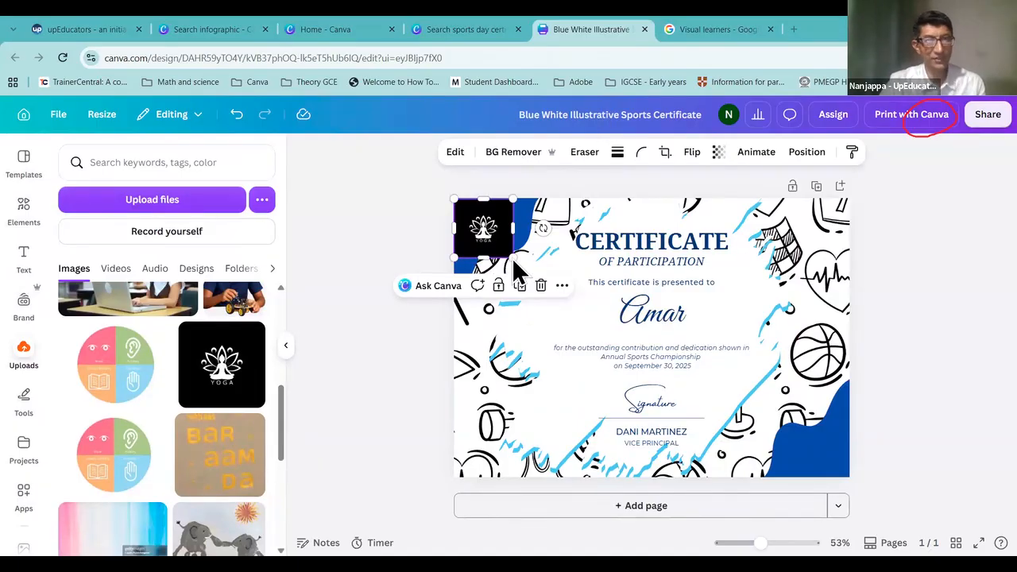
{"action": "left_click_drag", "start_coordinate": [512, 256], "coordinate": [491, 236]}
{"action": "left_click", "coordinate": [925, 312]}
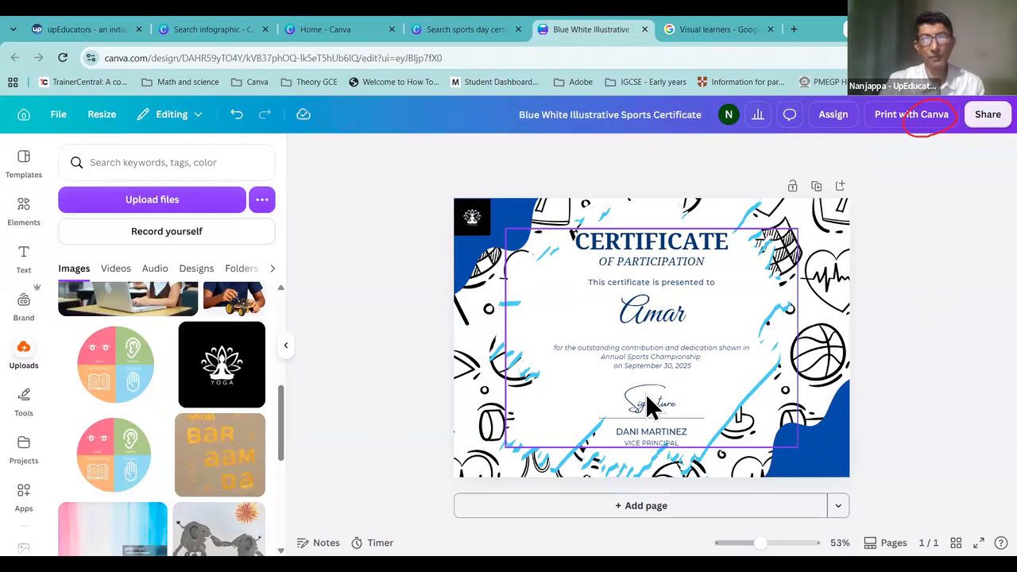
Step: Check the certificate search and home tabs, then return to the certificate design
{"action": "left_click", "coordinate": [453, 27]}
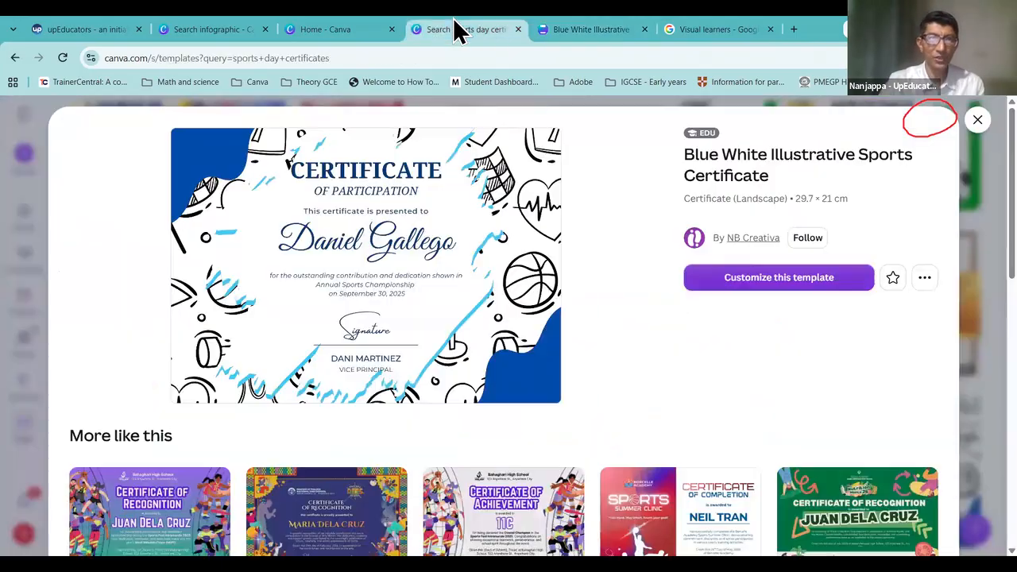
{"action": "left_click", "coordinate": [977, 122]}
{"action": "left_click", "coordinate": [345, 32]}
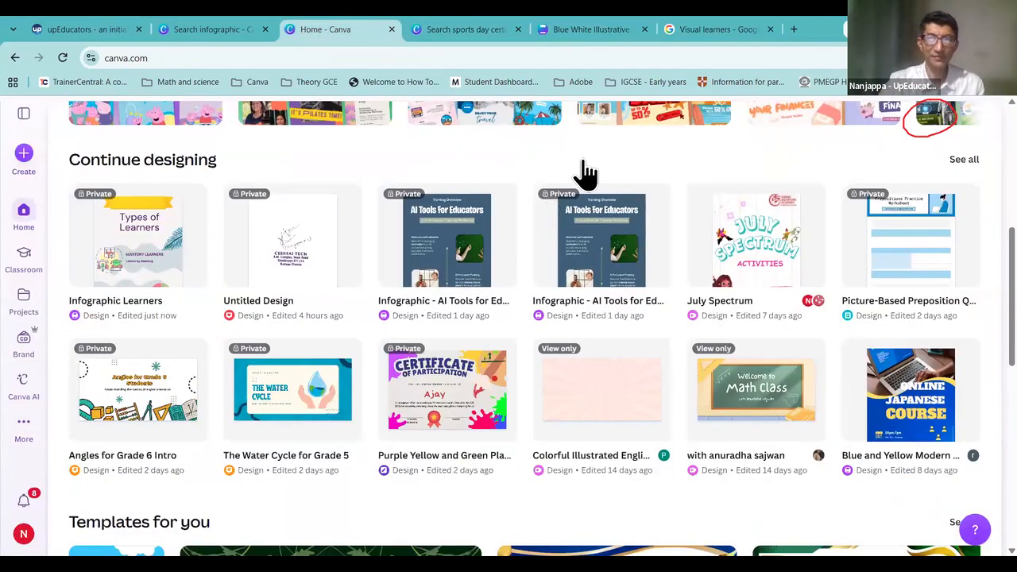
{"action": "left_click", "coordinate": [564, 35]}
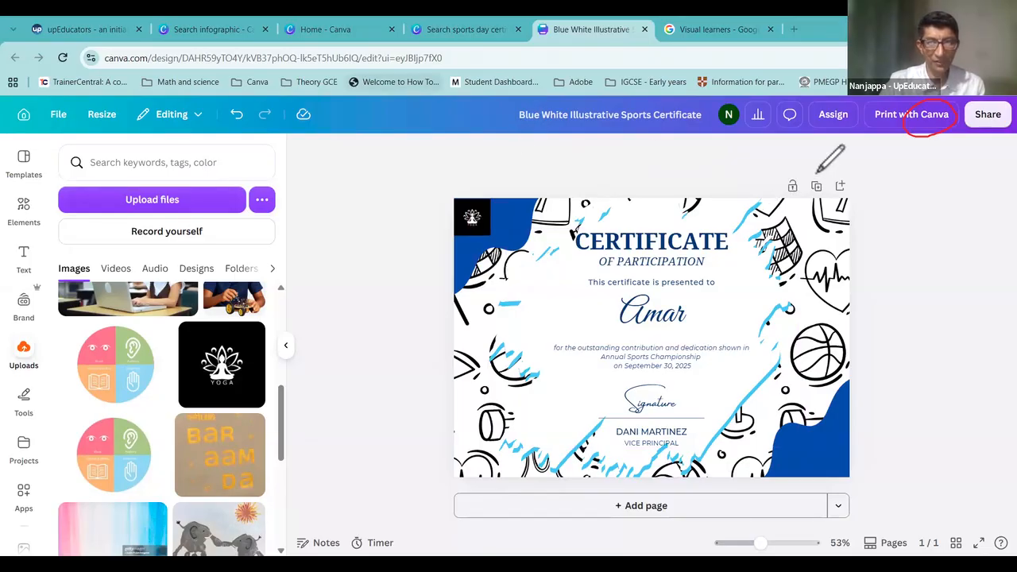
{"action": "mouse_move", "coordinate": [818, 171]}
{"action": "left_mouse_down"}
{"action": "mouse_move", "coordinate": [805, 198]}
{"action": "mouse_move", "coordinate": [822, 198]}
{"action": "mouse_move", "coordinate": [815, 171]}
{"action": "left_mouse_up"}
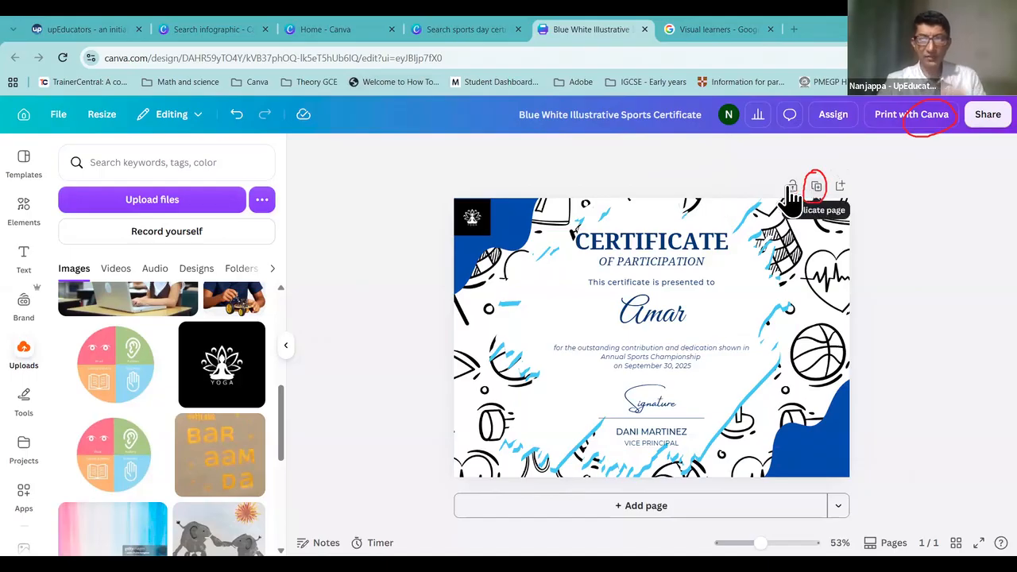
Step: Duplicate the certificate page and put a different student's name as recipient on page 2
{"action": "left_click", "coordinate": [818, 187]}
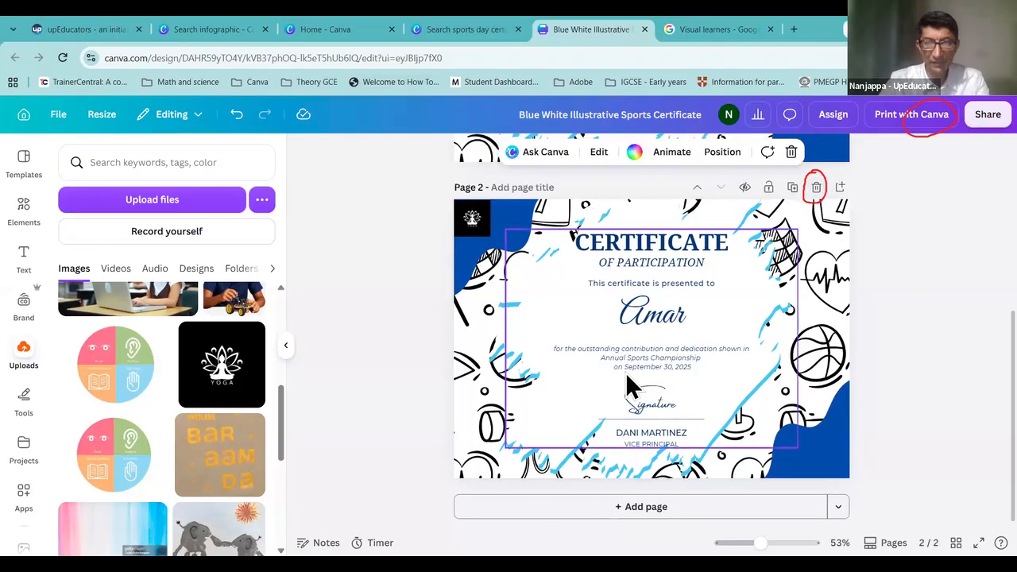
{"action": "left_click", "coordinate": [655, 324]}
{"action": "double_click", "coordinate": [701, 313]}
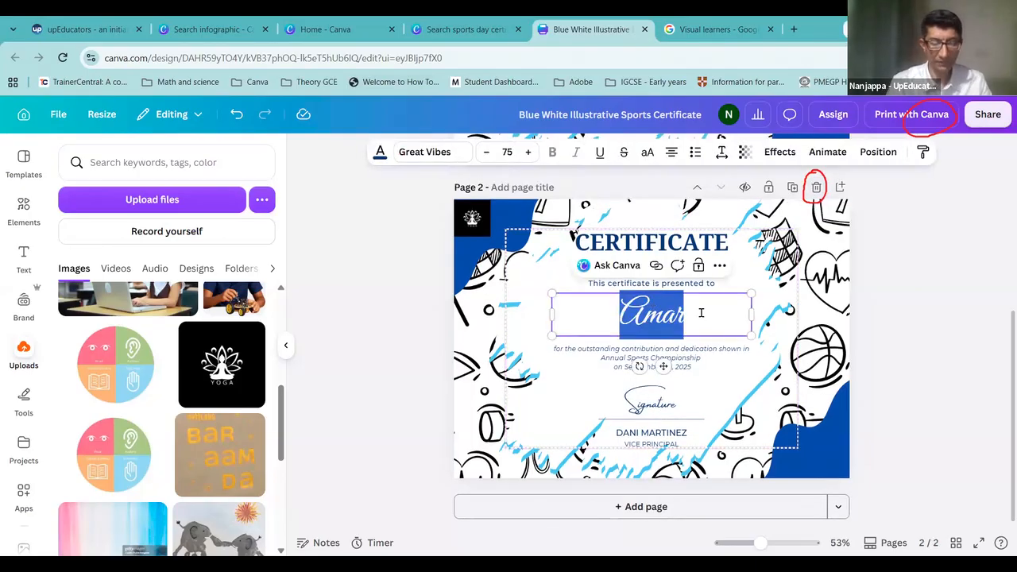
{"action": "type", "text": "Ajay"}
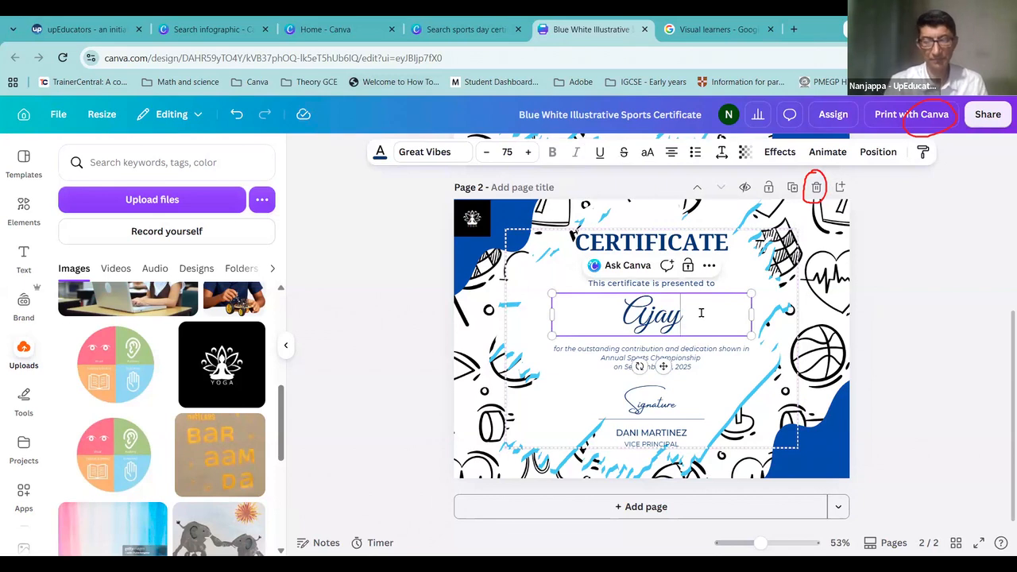
{"action": "key", "text": "BackSpace"}
{"action": "key", "text": "BackSpace"}
{"action": "key", "text": "BackSpace"}
{"action": "key", "text": "BackSpace"}
{"action": "type", "text": "Rashmi"}
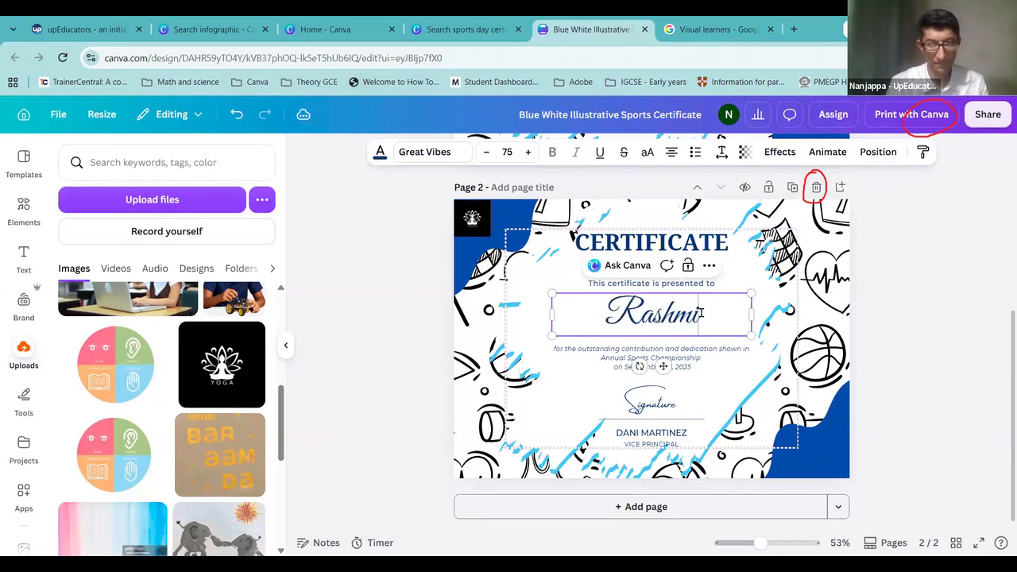
{"action": "left_click", "coordinate": [965, 418]}
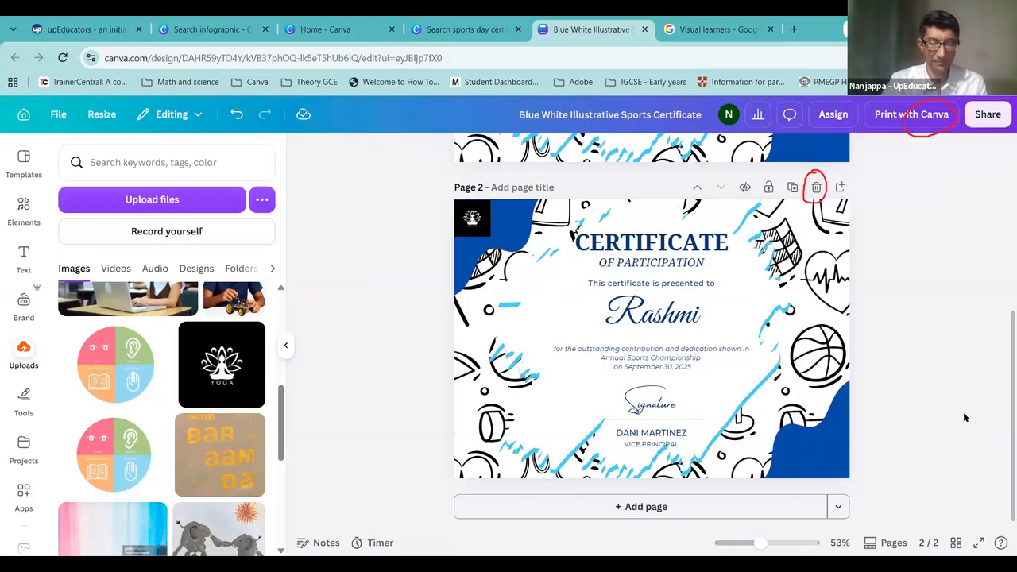
{"action": "scroll", "coordinate": [893, 358], "scroll_direction": "up", "scroll_amount": 5}
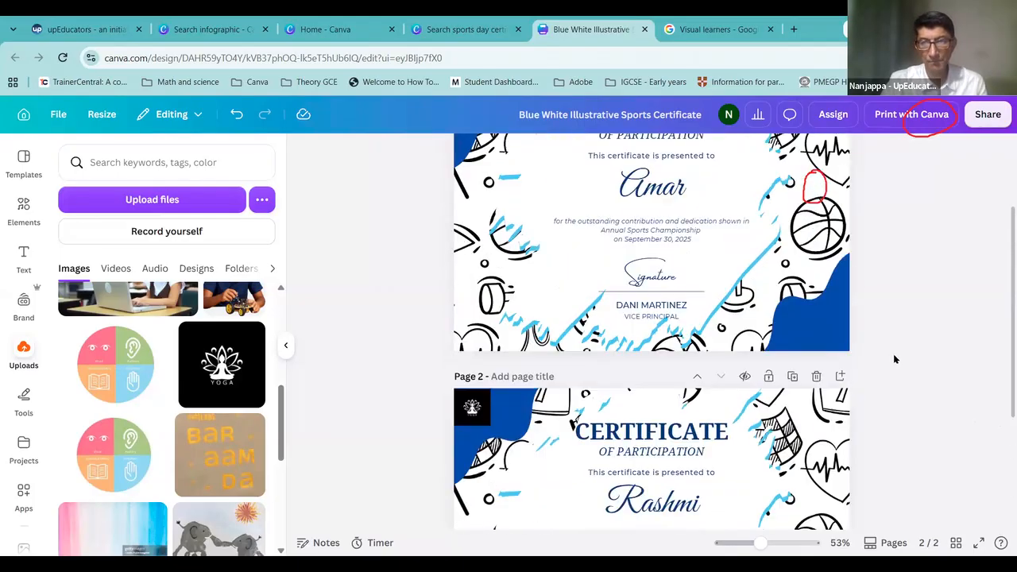
{"action": "scroll", "coordinate": [893, 357], "scroll_direction": "down", "scroll_amount": 3}
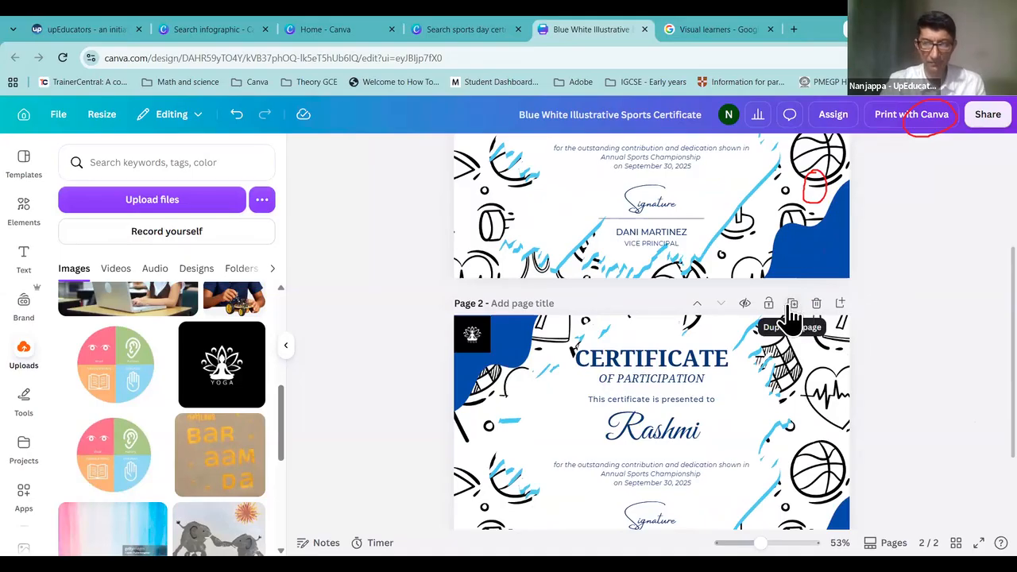
{"action": "scroll", "coordinate": [878, 357], "scroll_direction": "up", "scroll_amount": 3}
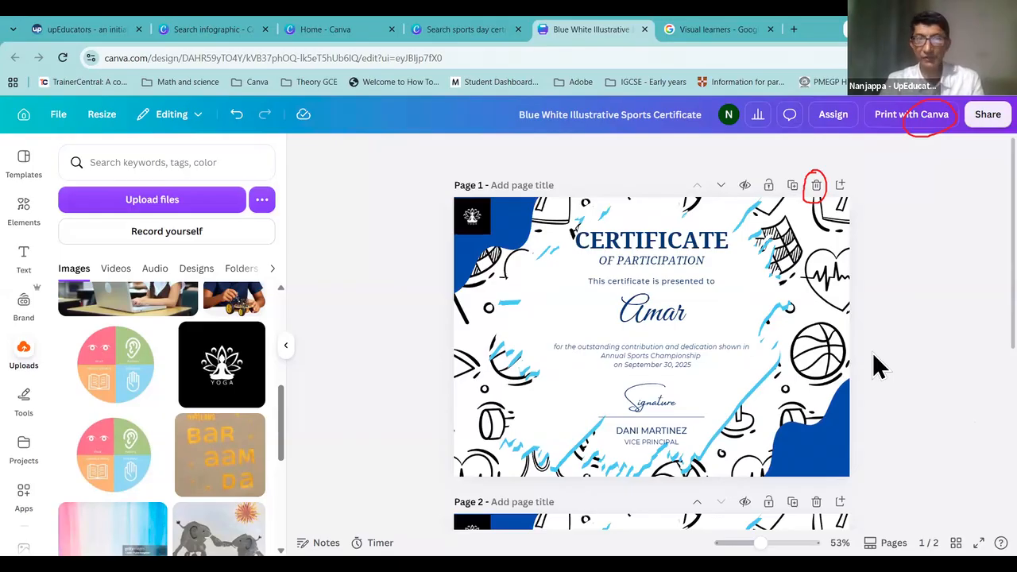
{"action": "left_click", "coordinate": [982, 117]}
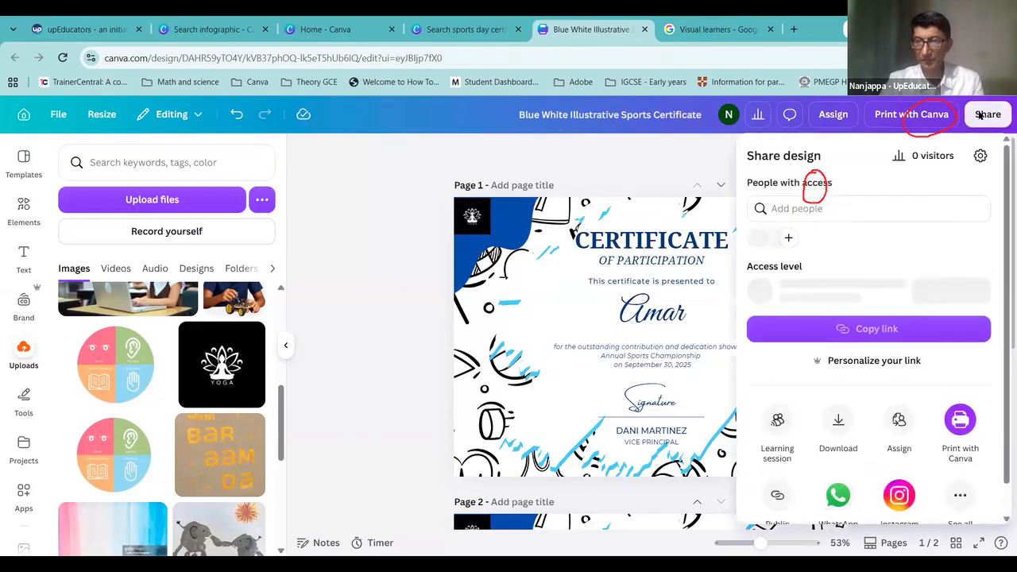
{"action": "left_click", "coordinate": [837, 429]}
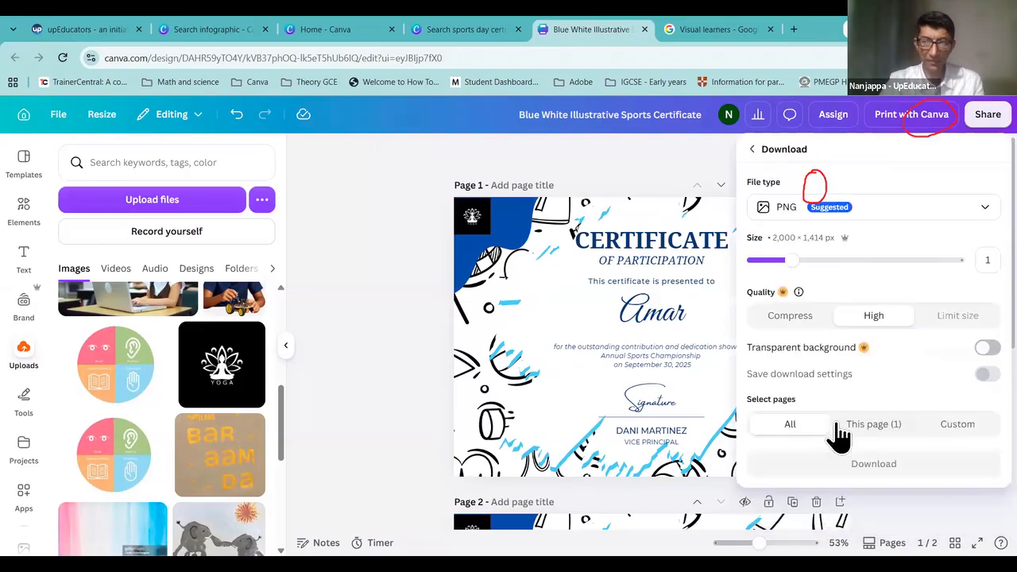
{"action": "left_click", "coordinate": [890, 208]}
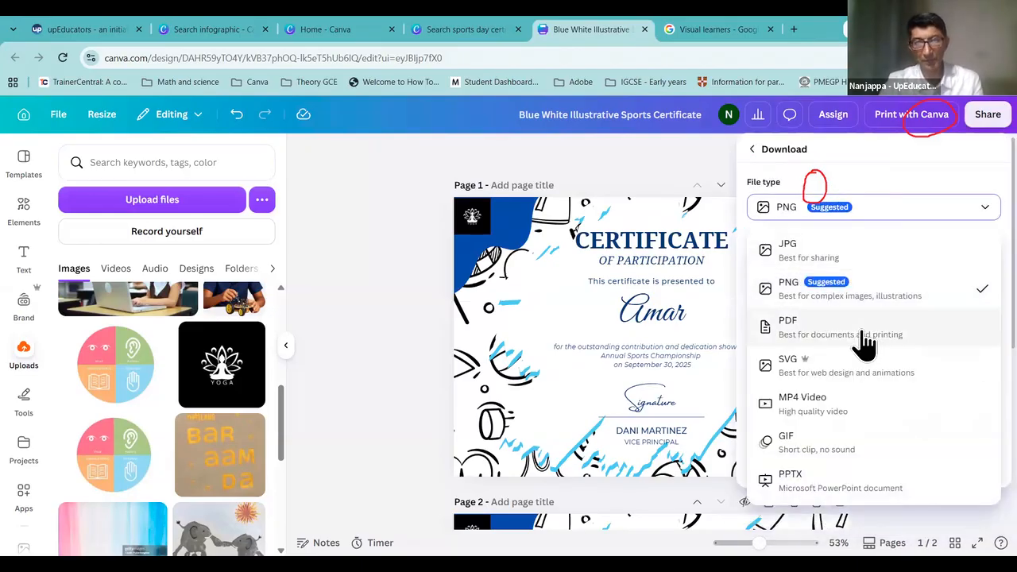
{"action": "left_click", "coordinate": [640, 159]}
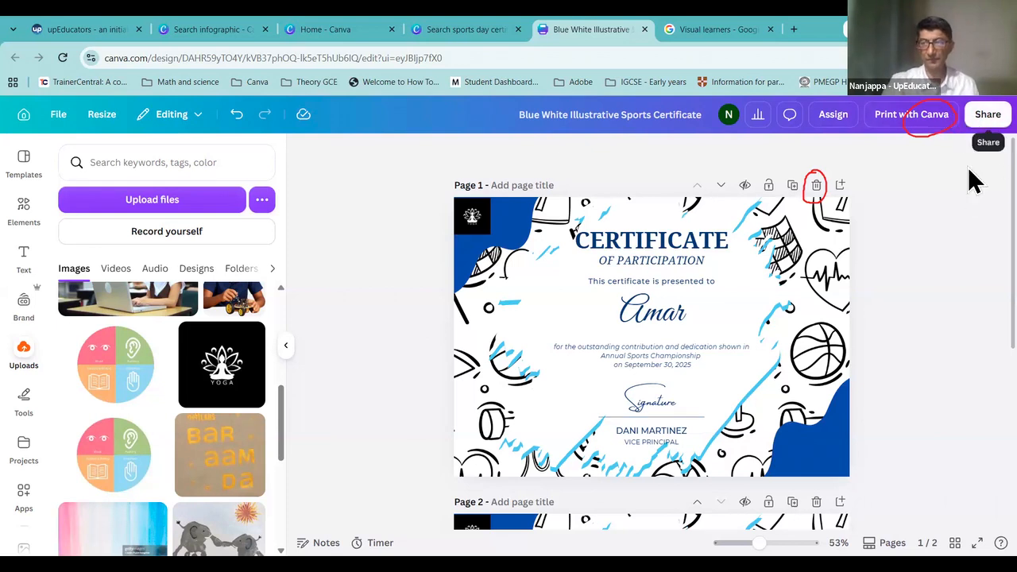
{"action": "left_click", "coordinate": [971, 120]}
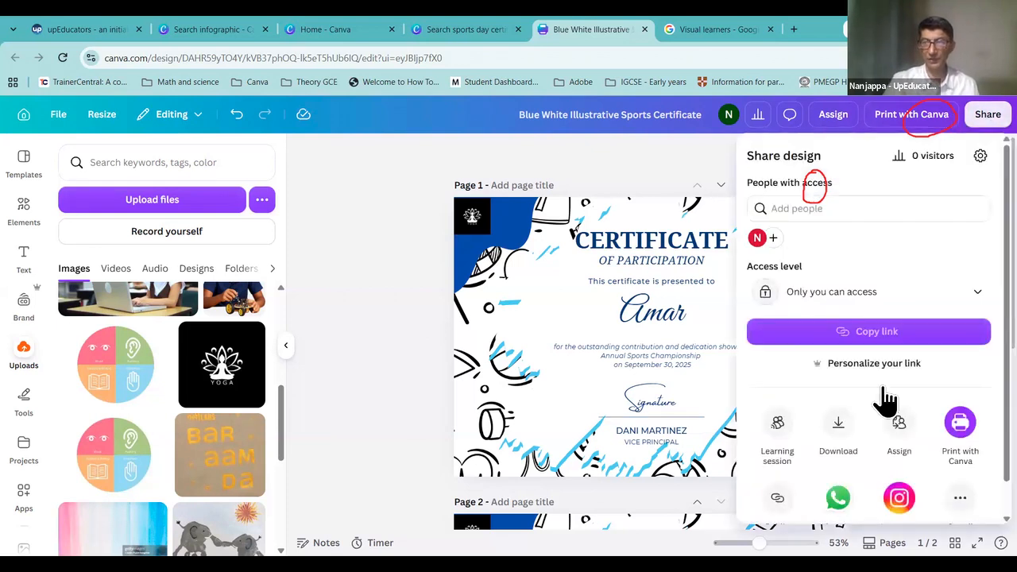
{"action": "left_click", "coordinate": [840, 433]}
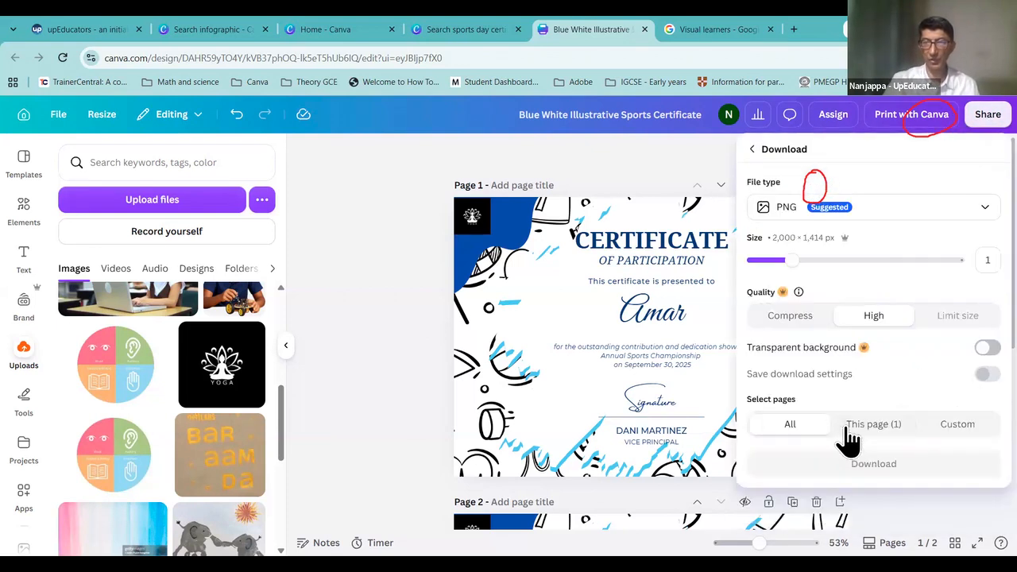
{"action": "left_click", "coordinate": [887, 213]}
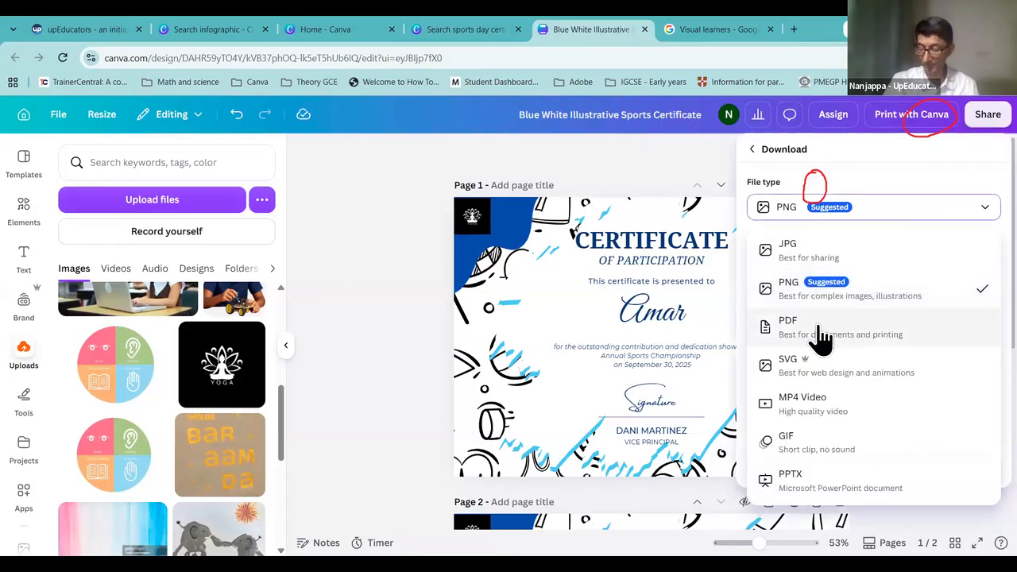
{"action": "left_click", "coordinate": [389, 272]}
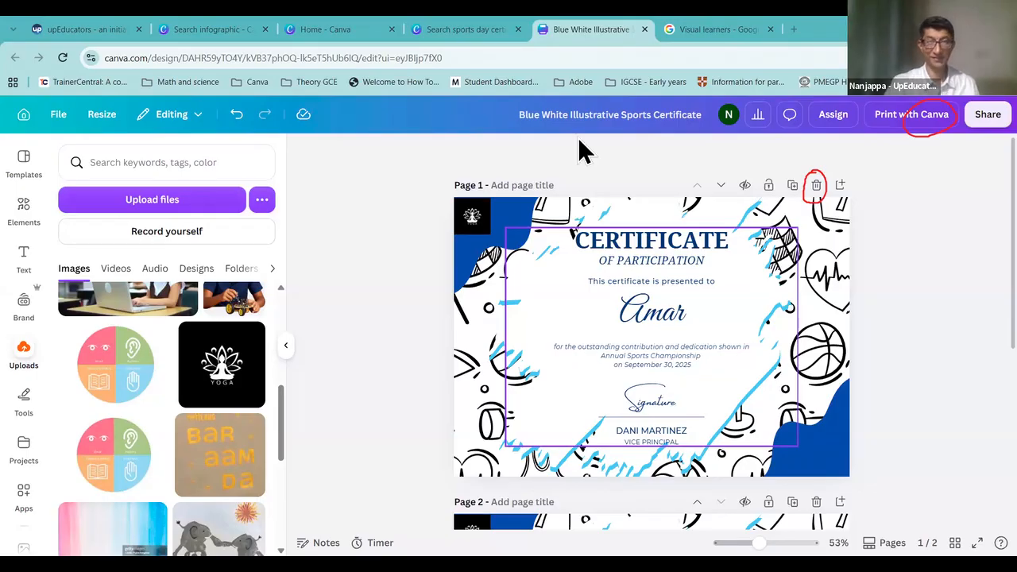
Step: Close the certificate, visual learners image search and sports certificate search tabs, and hide Recent designs
{"action": "left_click", "coordinate": [646, 30]}
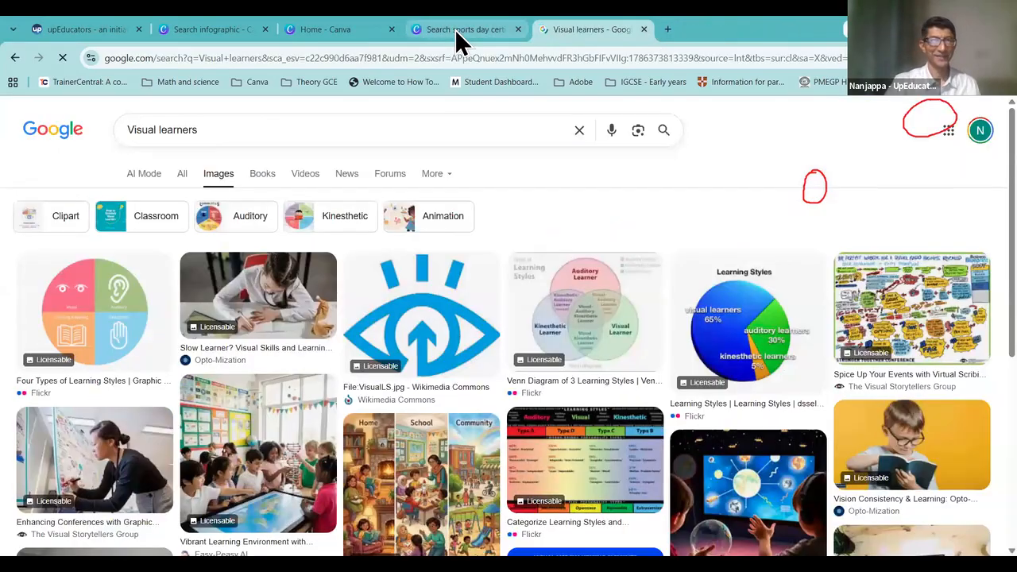
{"action": "left_click", "coordinate": [459, 40]}
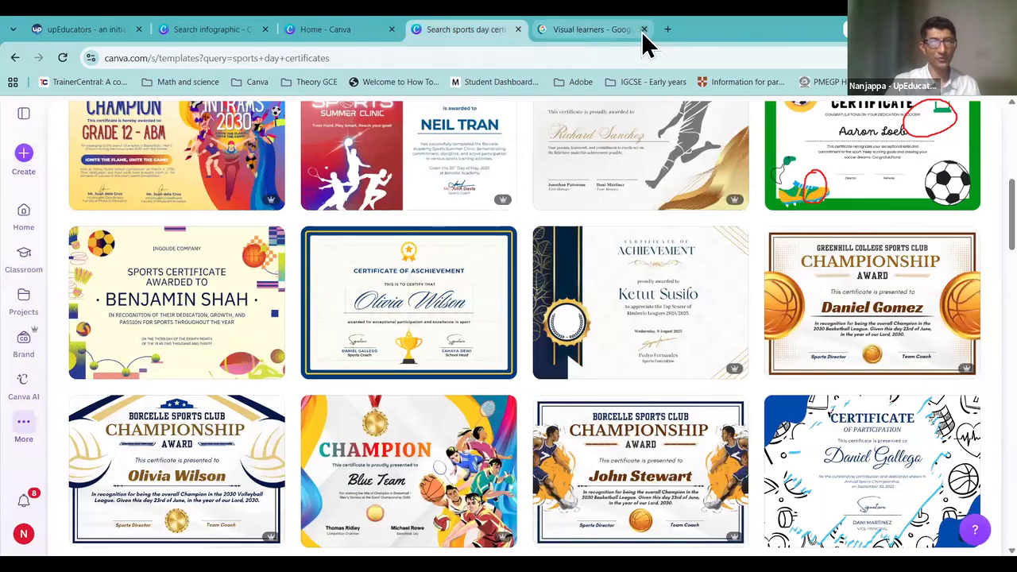
{"action": "left_click", "coordinate": [644, 29]}
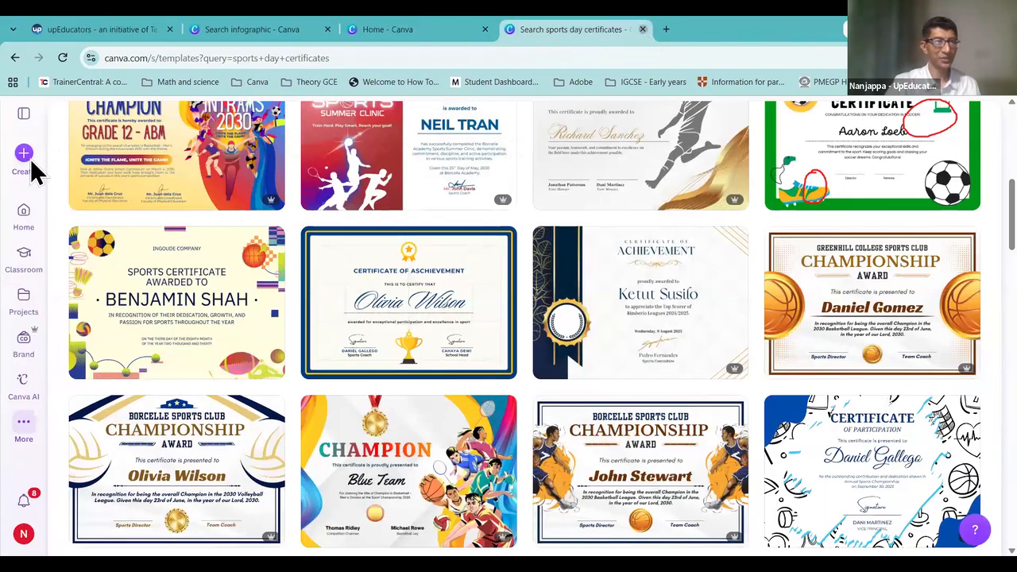
{"action": "key", "text": "ctrl+w"}
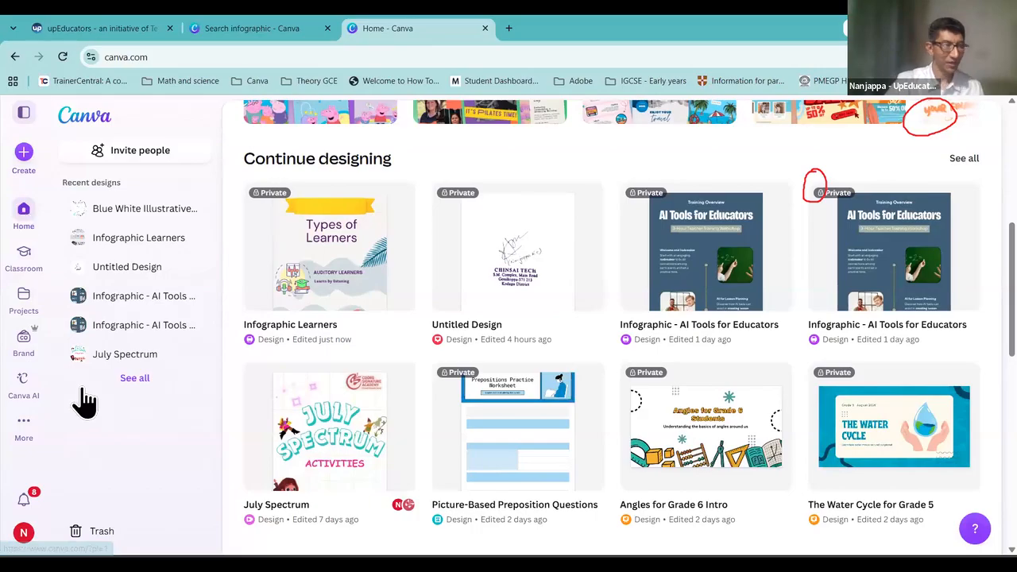
{"action": "left_click", "coordinate": [32, 167]}
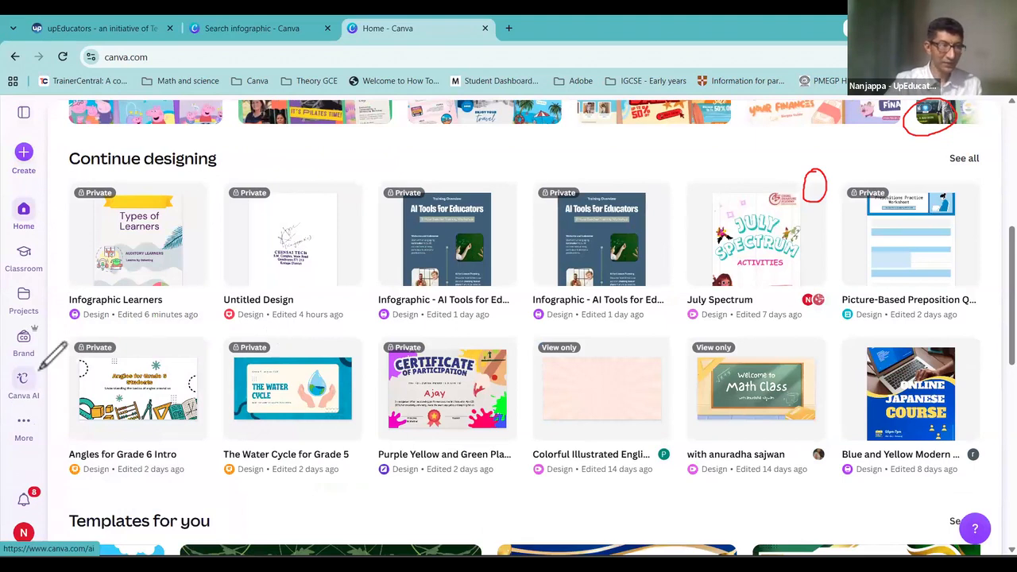
{"action": "mouse_move", "coordinate": [35, 367]}
{"action": "left_mouse_down"}
{"action": "mouse_move", "coordinate": [9, 401]}
{"action": "mouse_move", "coordinate": [22, 412]}
{"action": "mouse_move", "coordinate": [41, 407]}
{"action": "mouse_move", "coordinate": [46, 375]}
{"action": "mouse_move", "coordinate": [35, 370]}
{"action": "left_mouse_up"}
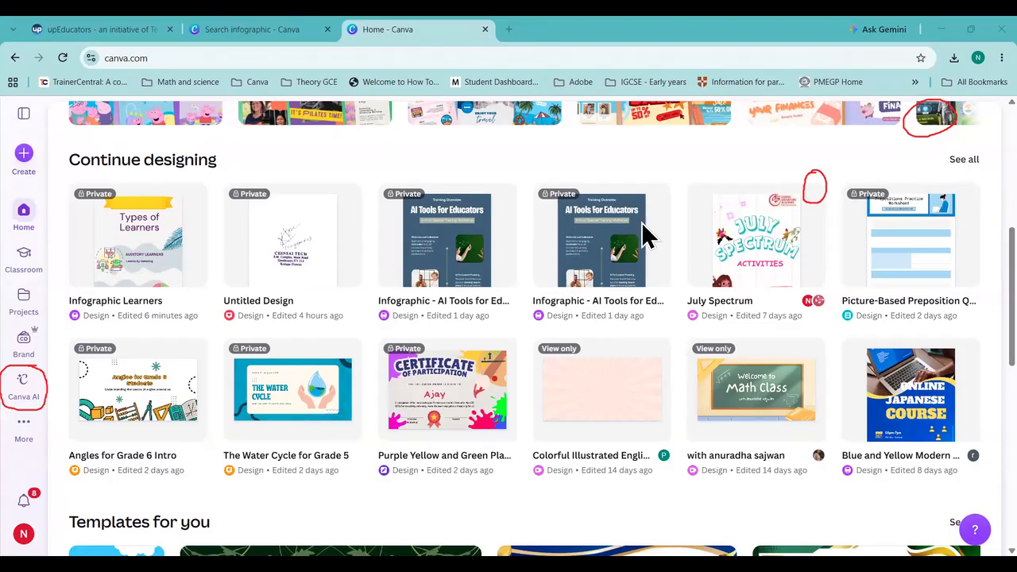
Step: Create a blank infographic from the infographic template search and view its only-you sharing options
{"action": "left_click", "coordinate": [225, 28]}
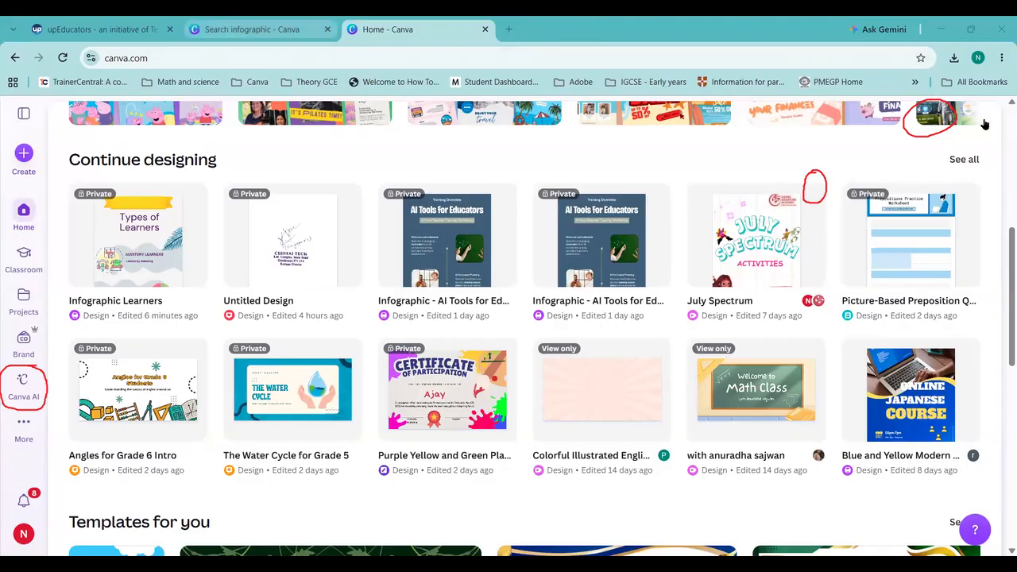
{"action": "key", "text": "Escape"}
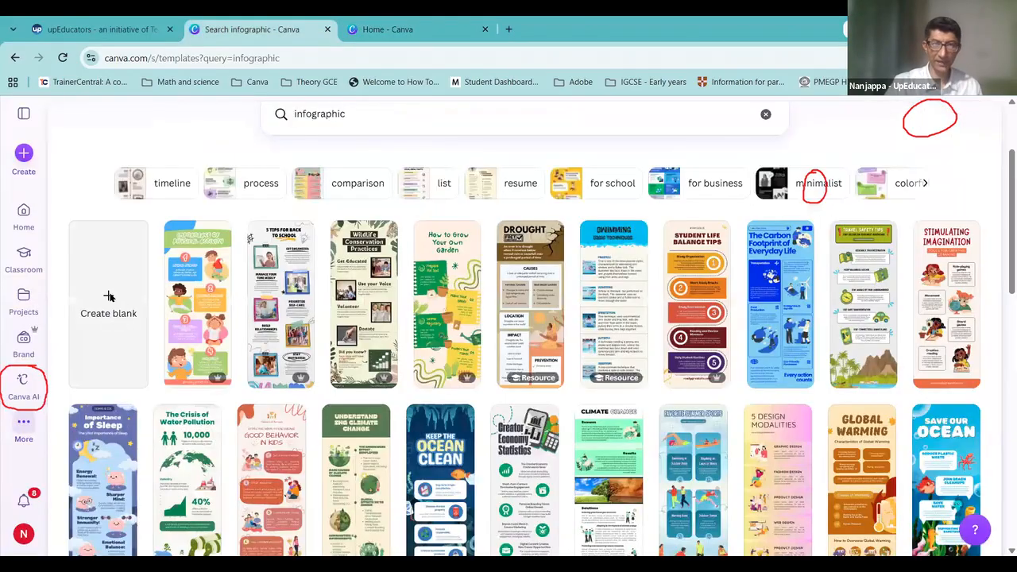
{"action": "left_click", "coordinate": [103, 297]}
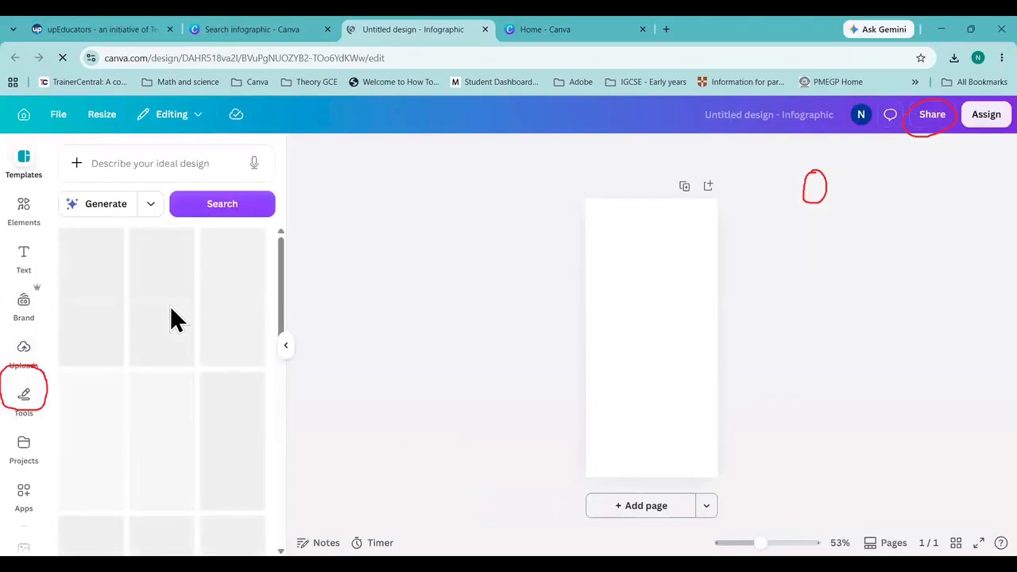
{"action": "left_click", "coordinate": [686, 294]}
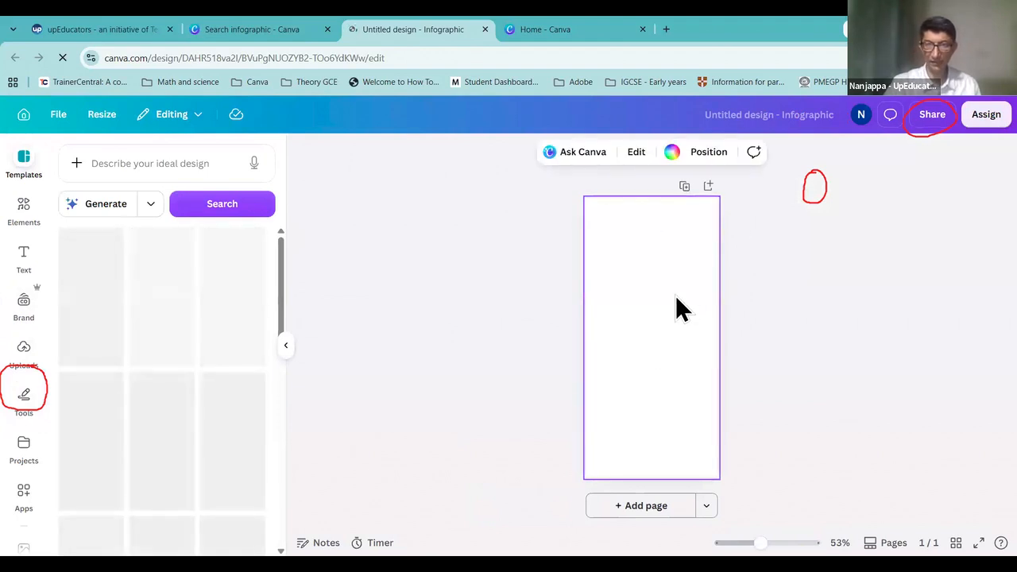
{"action": "left_click", "coordinate": [934, 118]}
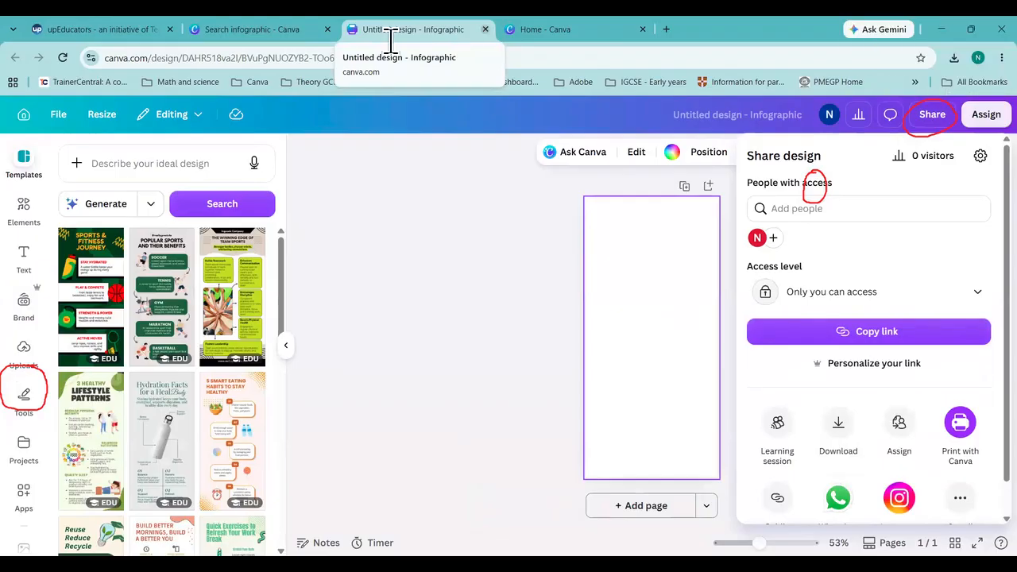
Step: Close the blank infographic and open the Canva AI assistant from the home page
{"action": "left_click", "coordinate": [485, 29]}
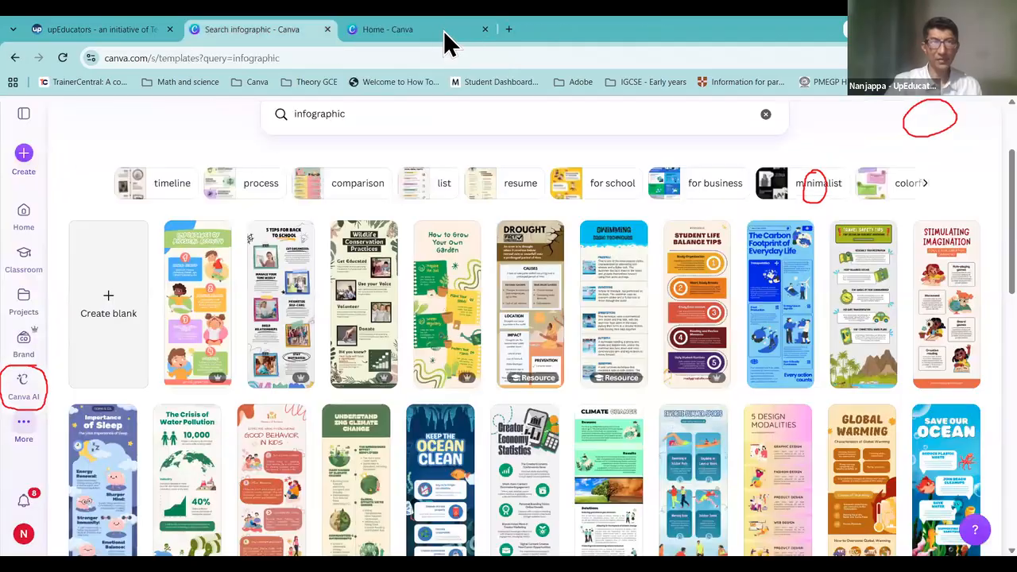
{"action": "key", "text": "ctrl+Tab"}
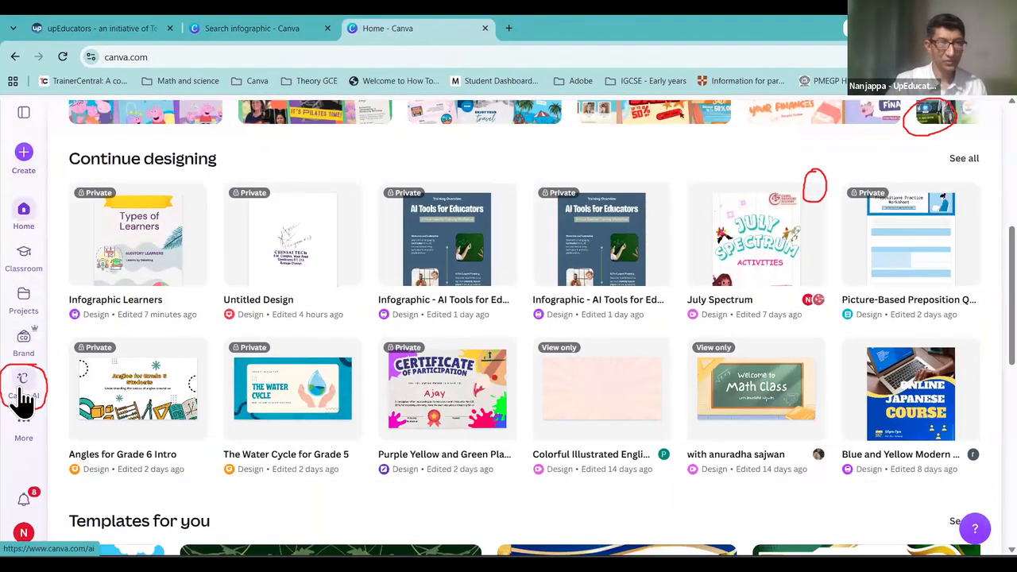
{"action": "left_click", "coordinate": [23, 393]}
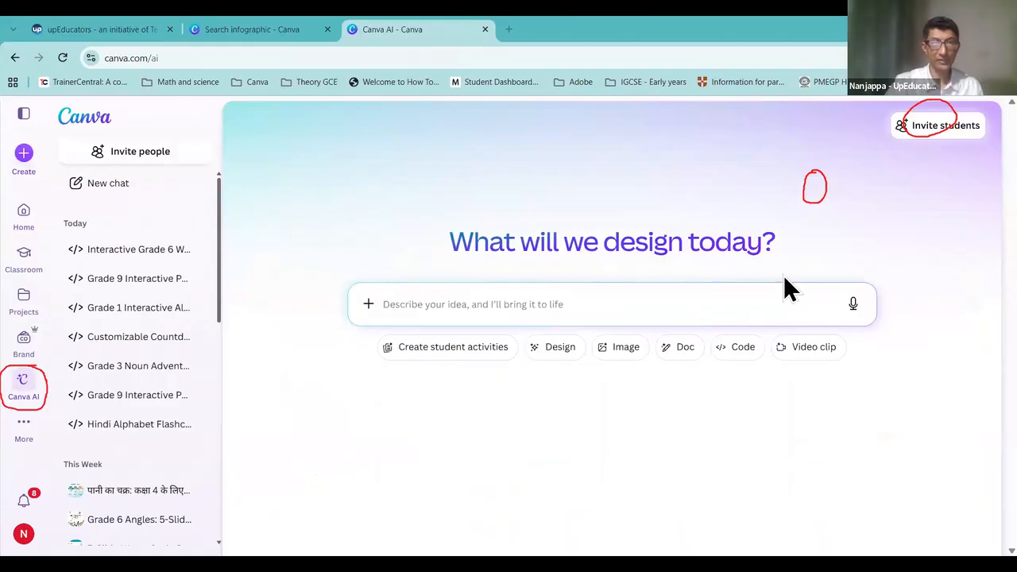
{"action": "left_click", "coordinate": [804, 193]}
{"action": "left_click", "coordinate": [940, 111]}
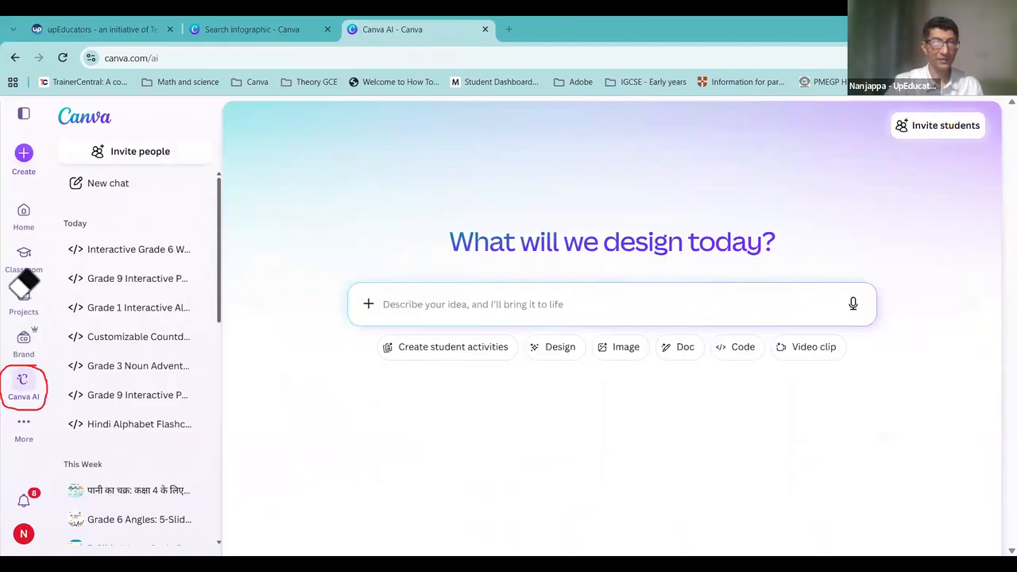
{"action": "left_click", "coordinate": [411, 305]}
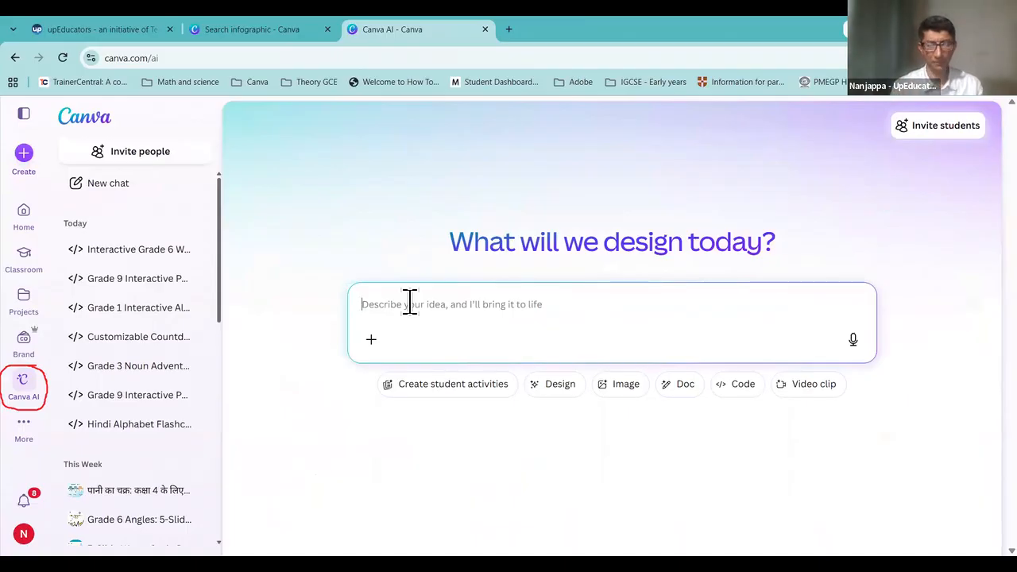
Step: Enter the Canva AI prompt 'Create a 5 slide presentation on Water Cycle for Grade 5 students'
{"action": "type", "text": "Create "}
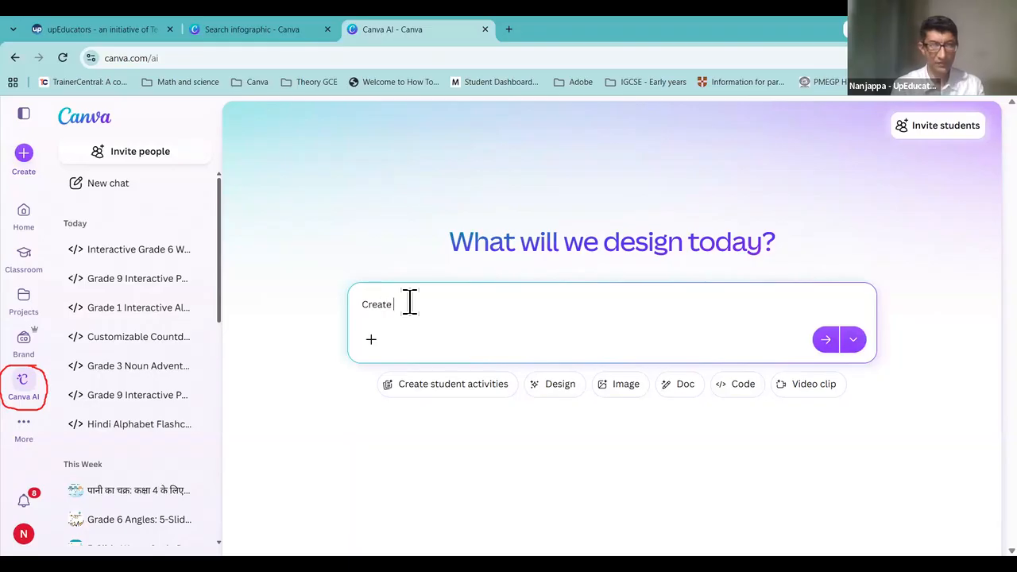
{"action": "type", "text": "a 5 slide presentation on"}
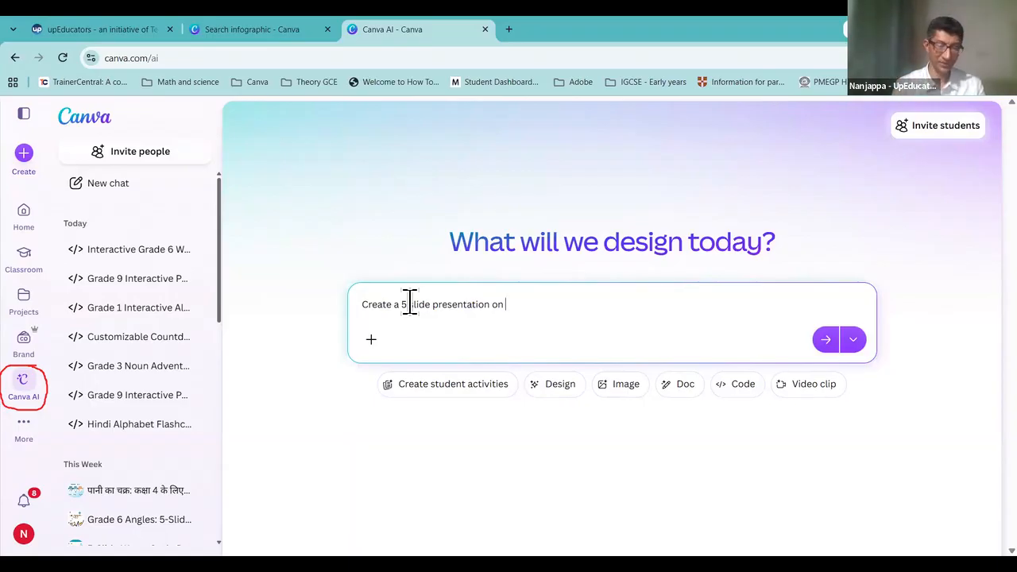
{"action": "type", "text": "Water C"}
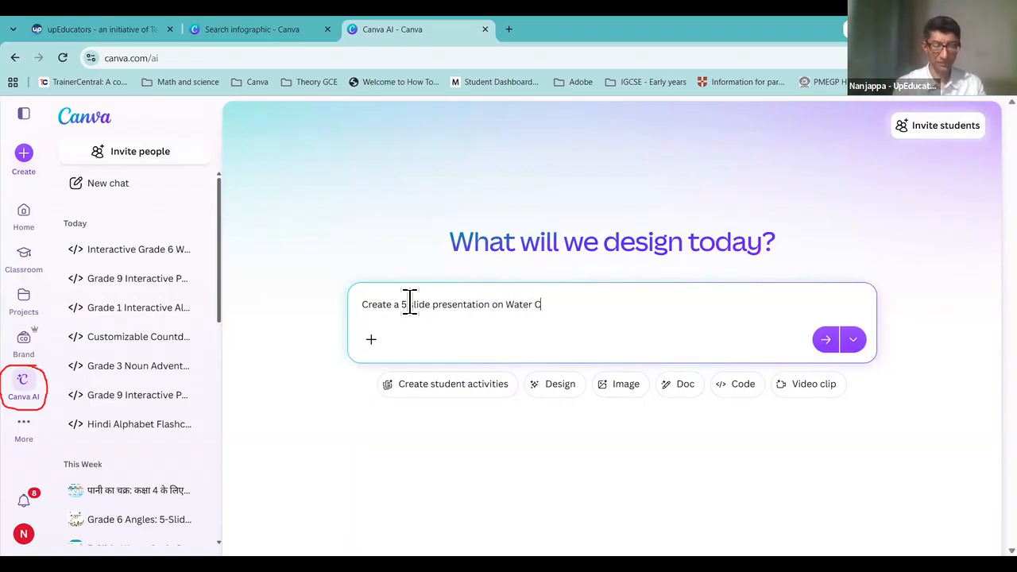
{"action": "type", "text": "ycle"}
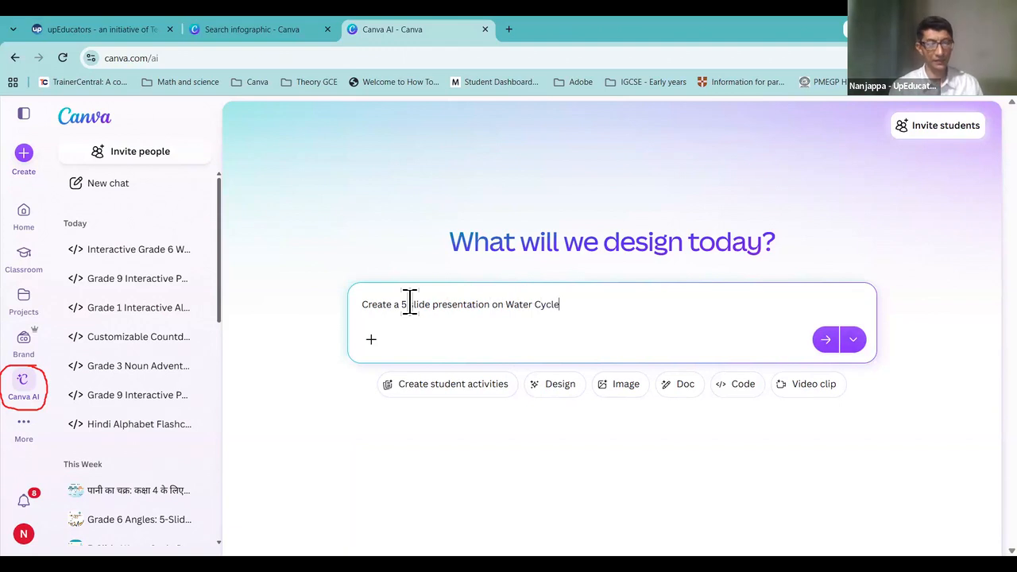
{"action": "key", "text": "ctrl+a"}
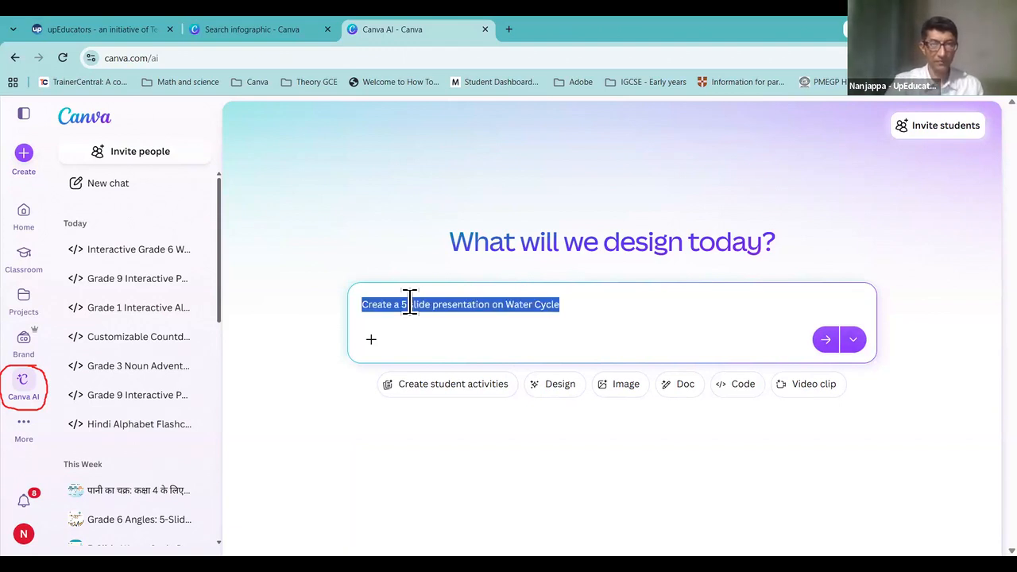
{"action": "key", "text": "alt+Tab"}
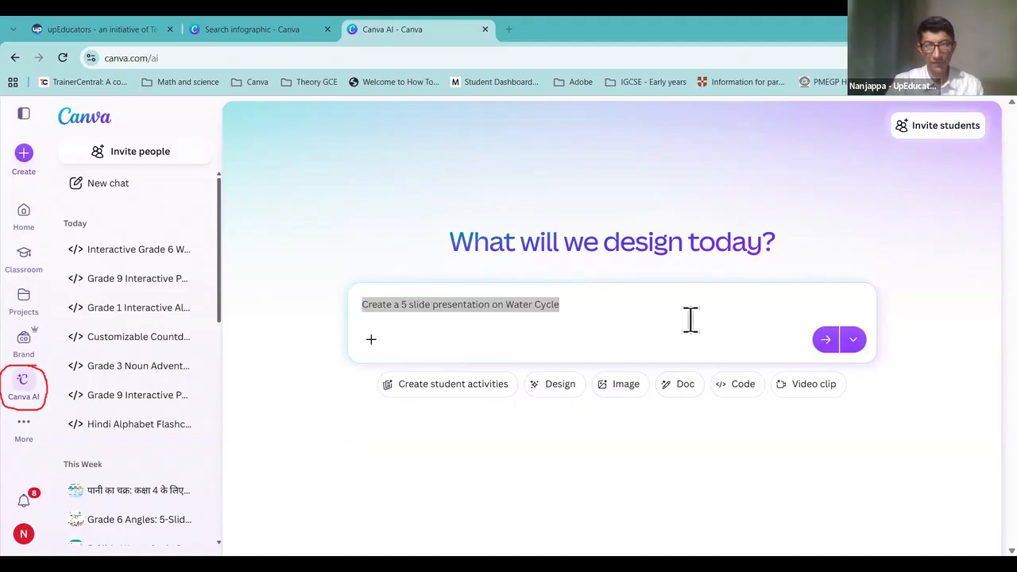
{"action": "key", "text": "alt+Tab"}
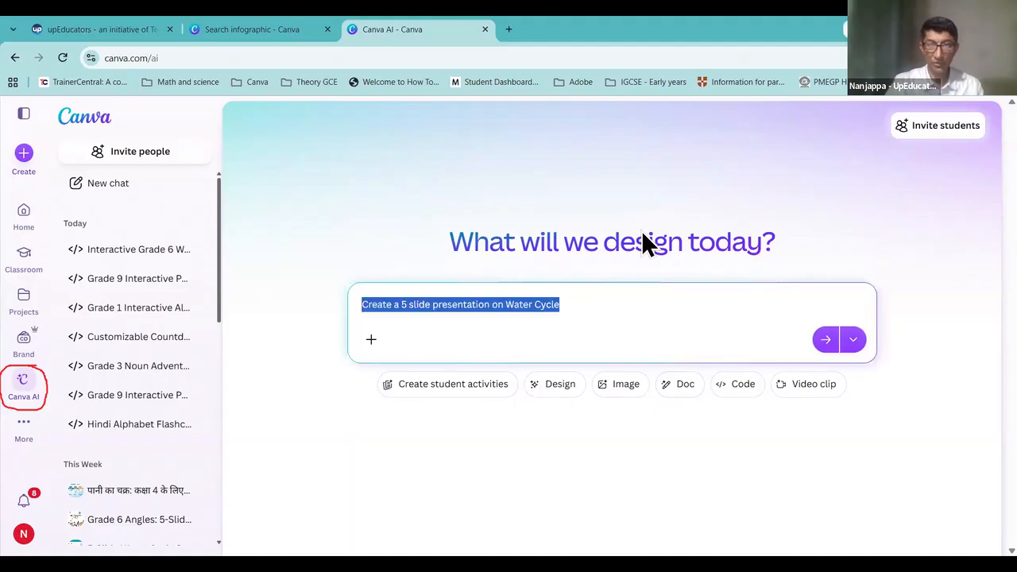
{"action": "left_click", "coordinate": [610, 305]}
{"action": "type", "text": "for Grade 4 students"}
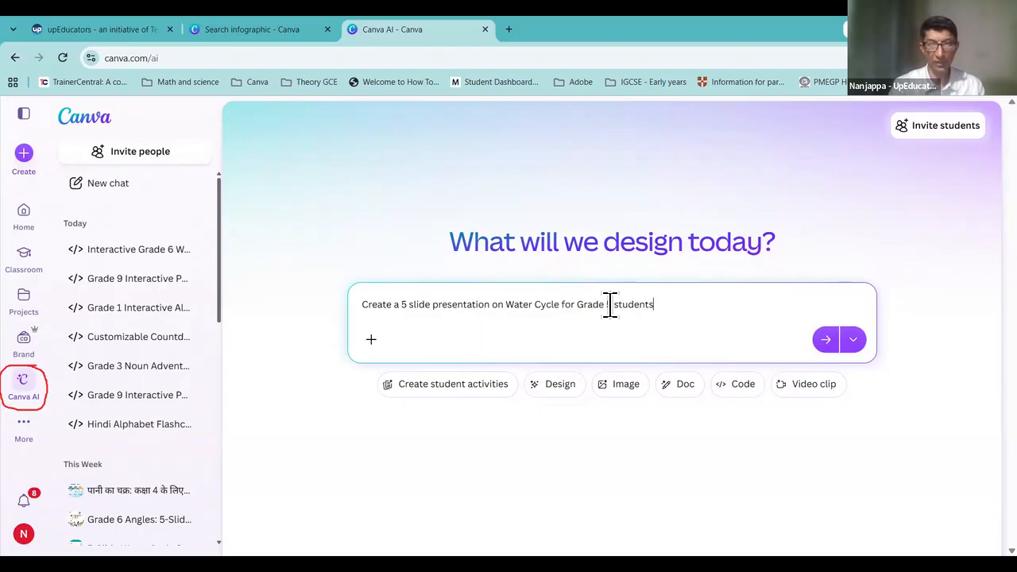
{"action": "key", "text": "ctrl+a"}
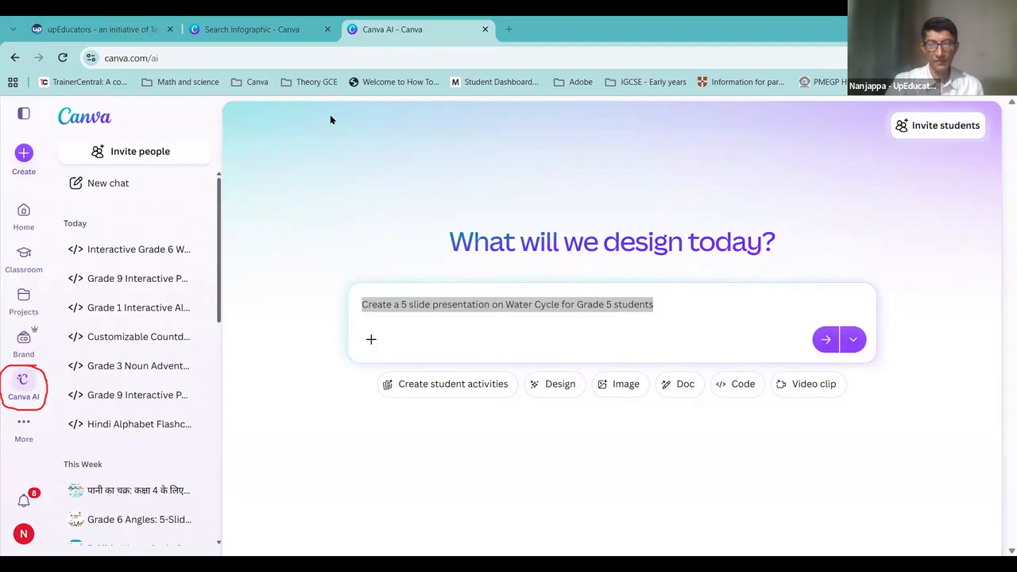
{"action": "left_click", "coordinate": [663, 146]}
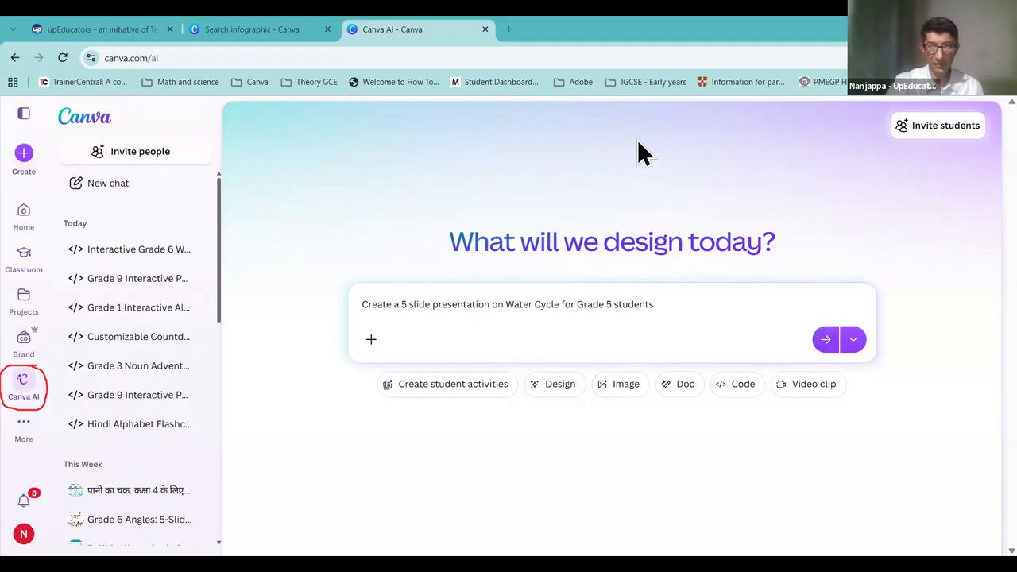
Step: Submit the prompt and review the key ideas on the 'The Water Cycle' and 'What is the Water Cycle?' cards
{"action": "left_click", "coordinate": [826, 340]}
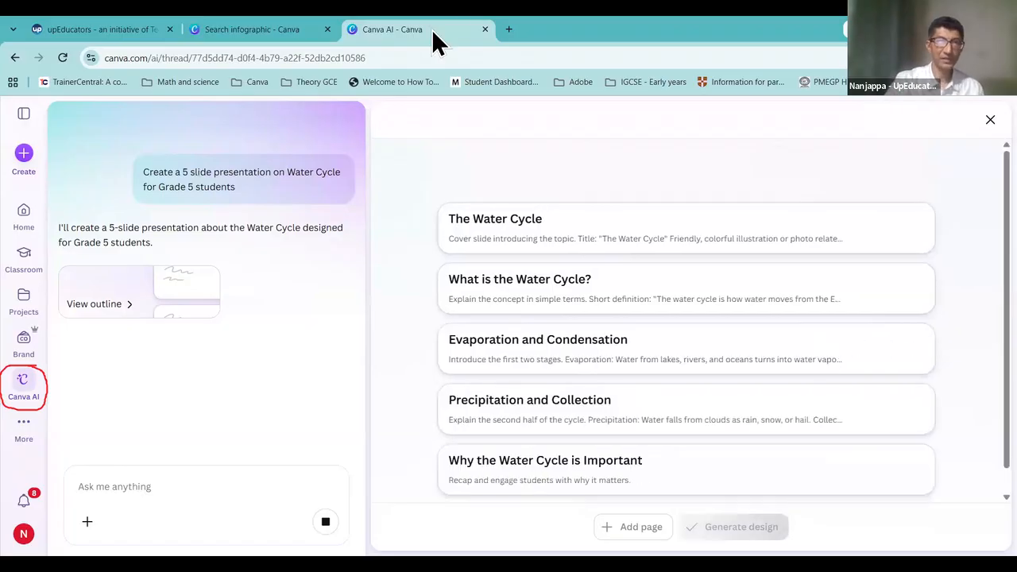
{"action": "mouse_move", "coordinate": [445, 190]}
{"action": "left_mouse_down"}
{"action": "mouse_move", "coordinate": [413, 396]}
{"action": "mouse_move", "coordinate": [468, 536]}
{"action": "mouse_move", "coordinate": [685, 536]}
{"action": "mouse_move", "coordinate": [923, 400]}
{"action": "mouse_move", "coordinate": [942, 205]}
{"action": "mouse_move", "coordinate": [484, 180]}
{"action": "mouse_move", "coordinate": [421, 201]}
{"action": "left_mouse_up"}
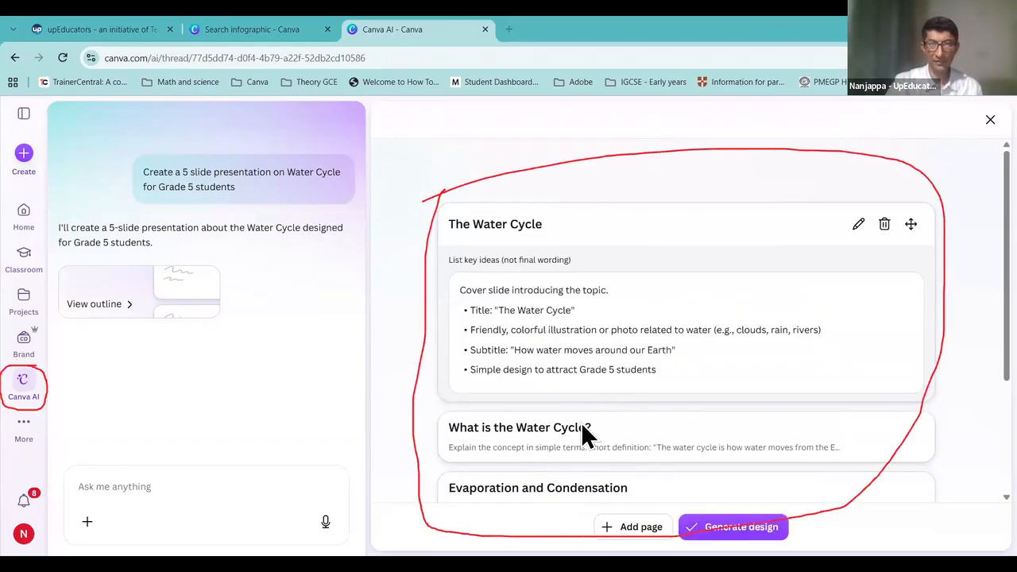
{"action": "left_click", "coordinate": [674, 354]}
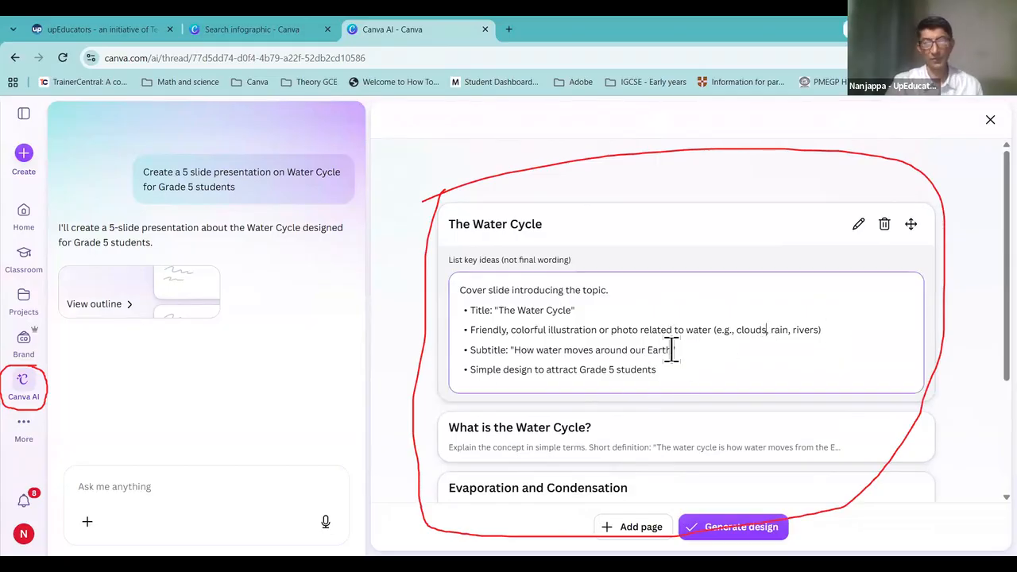
{"action": "left_click", "coordinate": [545, 444]}
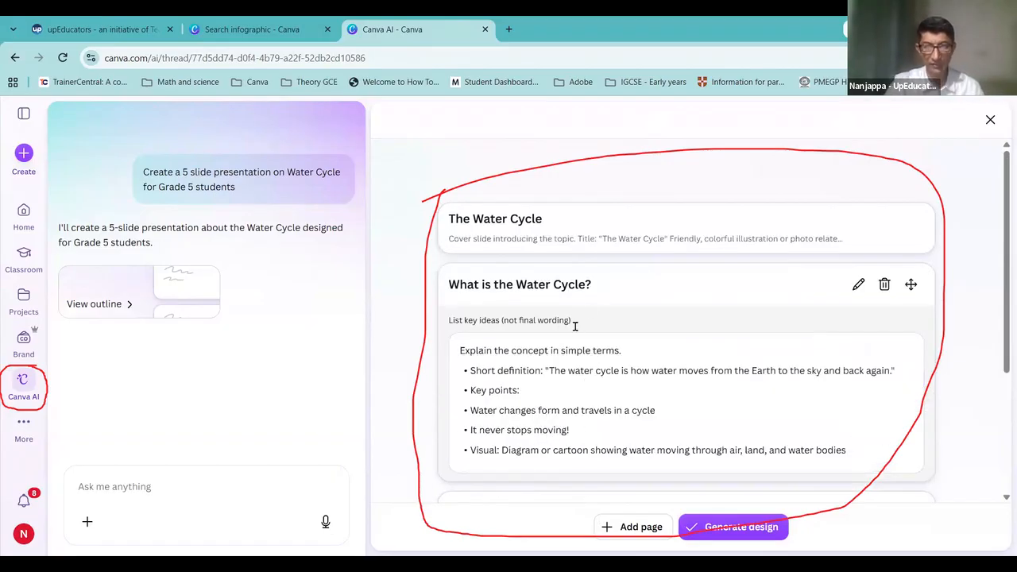
{"action": "left_click", "coordinate": [541, 389]}
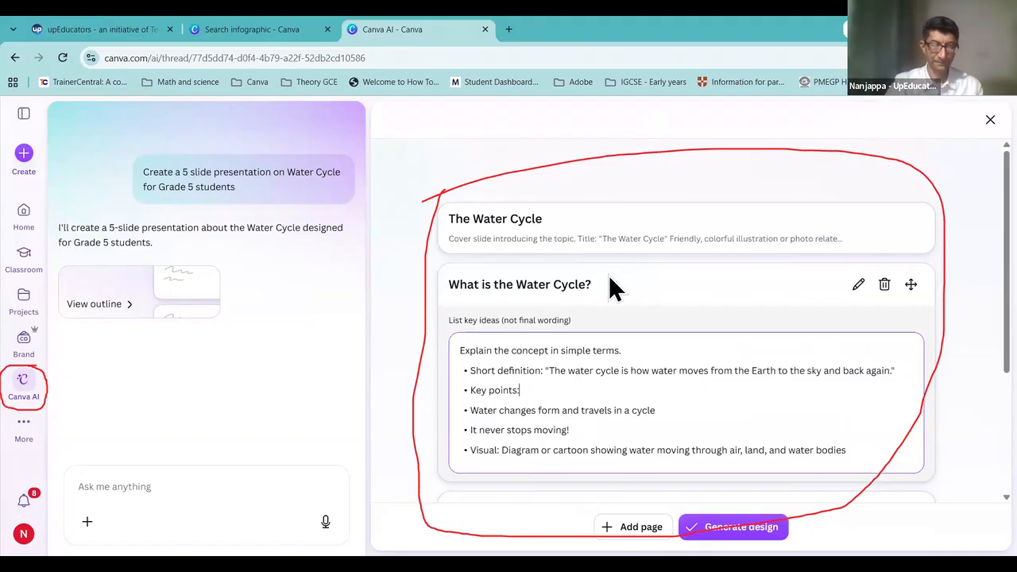
{"action": "left_click", "coordinate": [396, 104]}
{"action": "left_click_drag", "start_coordinate": [563, 236], "coordinate": [25, 461]}
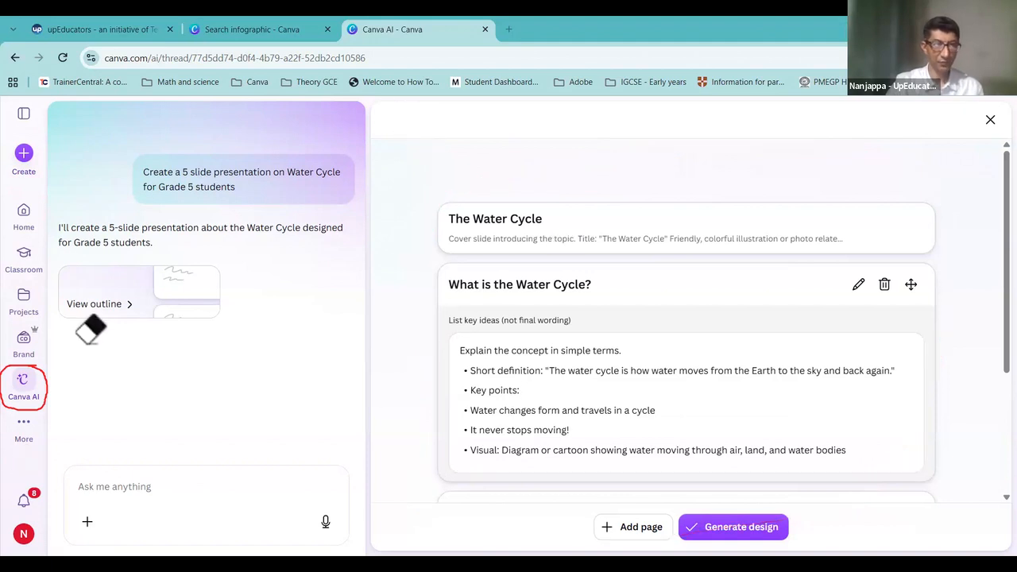
{"action": "left_click", "coordinate": [48, 404]}
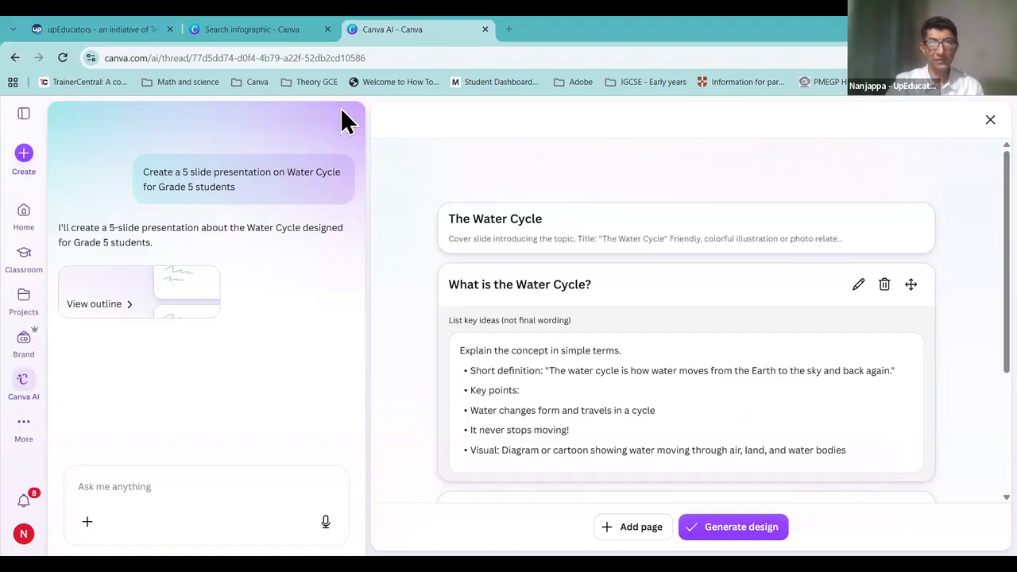
{"action": "mouse_move", "coordinate": [718, 505]}
{"action": "left_mouse_down"}
{"action": "mouse_move", "coordinate": [727, 554]}
{"action": "mouse_move", "coordinate": [772, 553]}
{"action": "mouse_move", "coordinate": [802, 538]}
{"action": "mouse_move", "coordinate": [797, 507]}
{"action": "mouse_move", "coordinate": [693, 504]}
{"action": "left_mouse_up"}
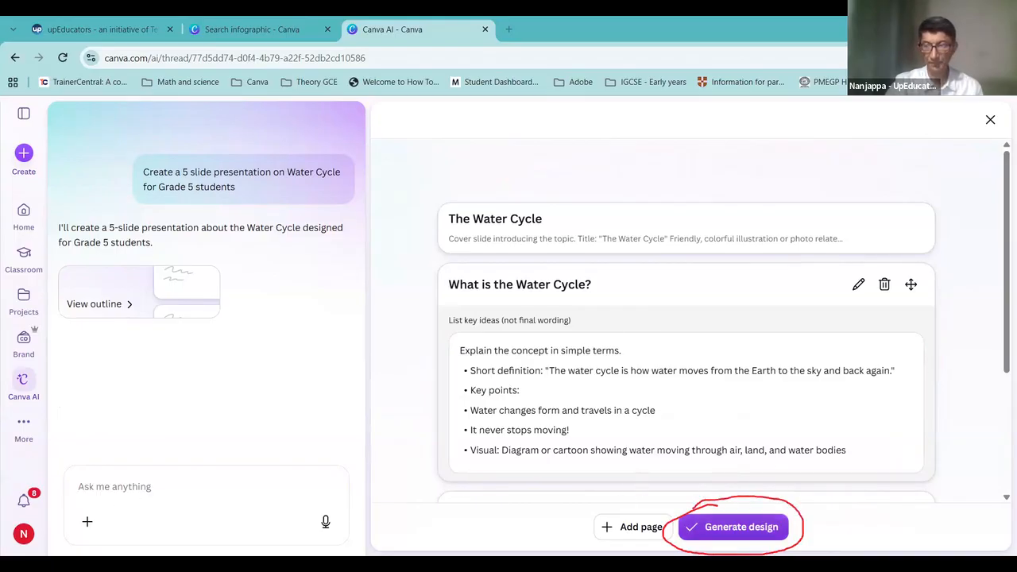
Step: Generate the full presentation design from the five-slide Water Cycle outline
{"action": "left_click", "coordinate": [751, 530]}
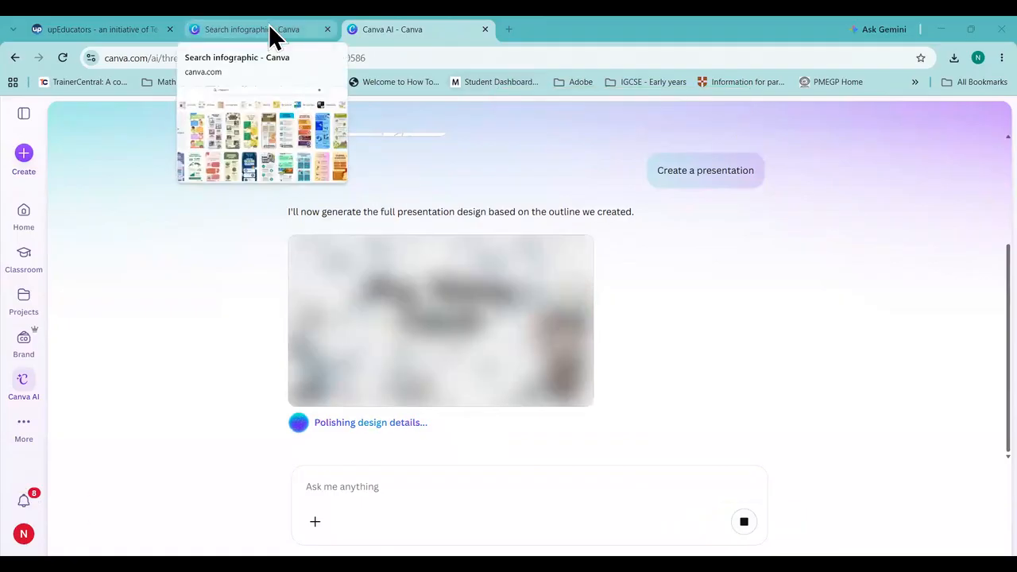
Step: From the infographic search tab, start Canva AI with 'infographic' as the prompt
{"action": "left_click", "coordinate": [269, 24]}
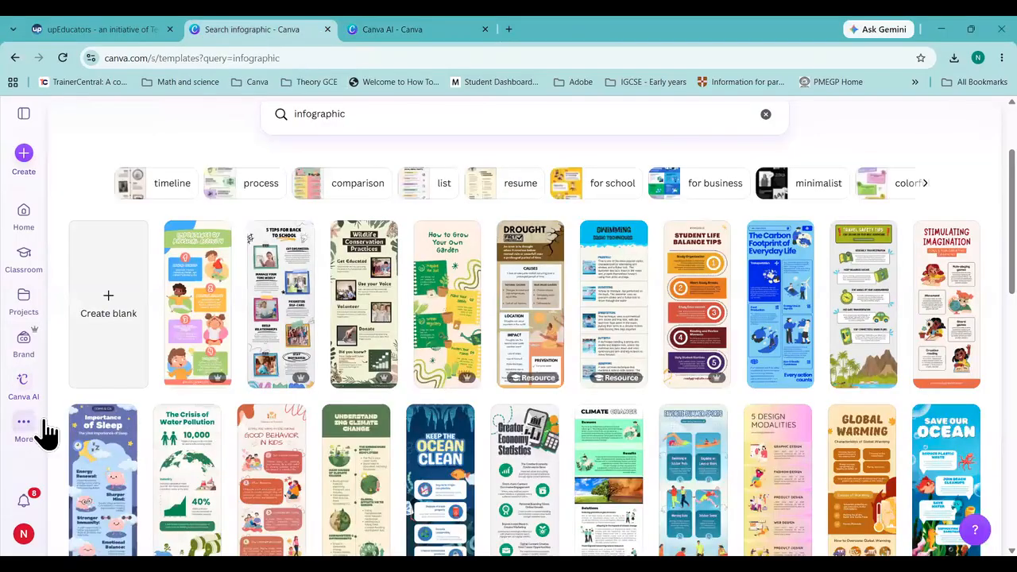
{"action": "left_click", "coordinate": [16, 389]}
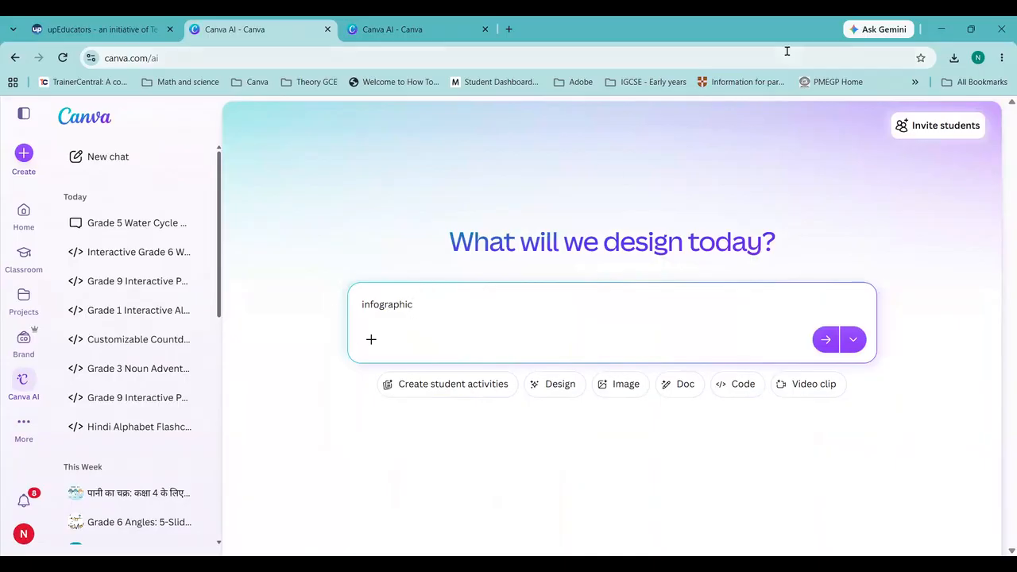
{"action": "left_click", "coordinate": [421, 32]}
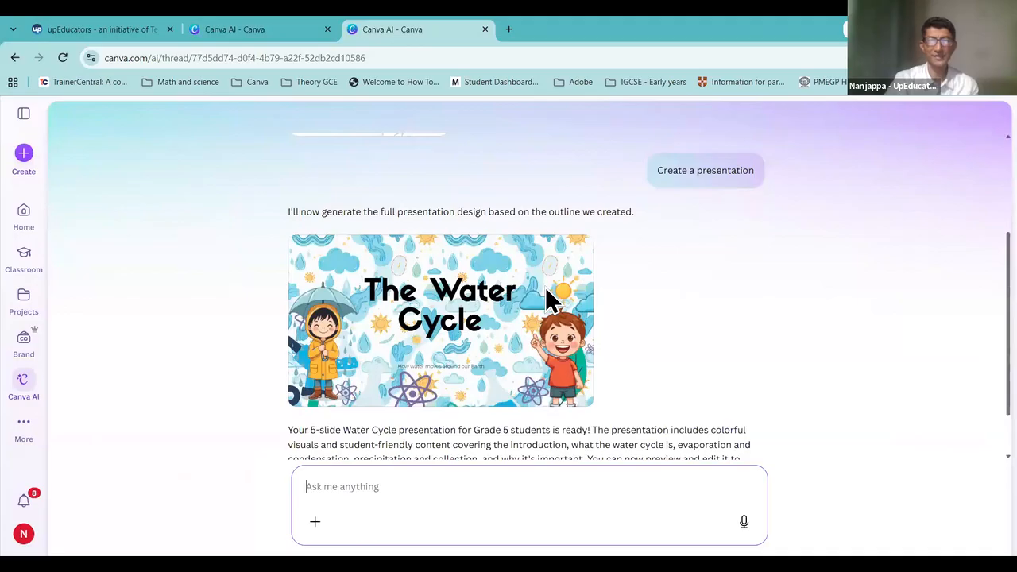
{"action": "scroll", "coordinate": [669, 300], "scroll_direction": "up", "scroll_amount": 2}
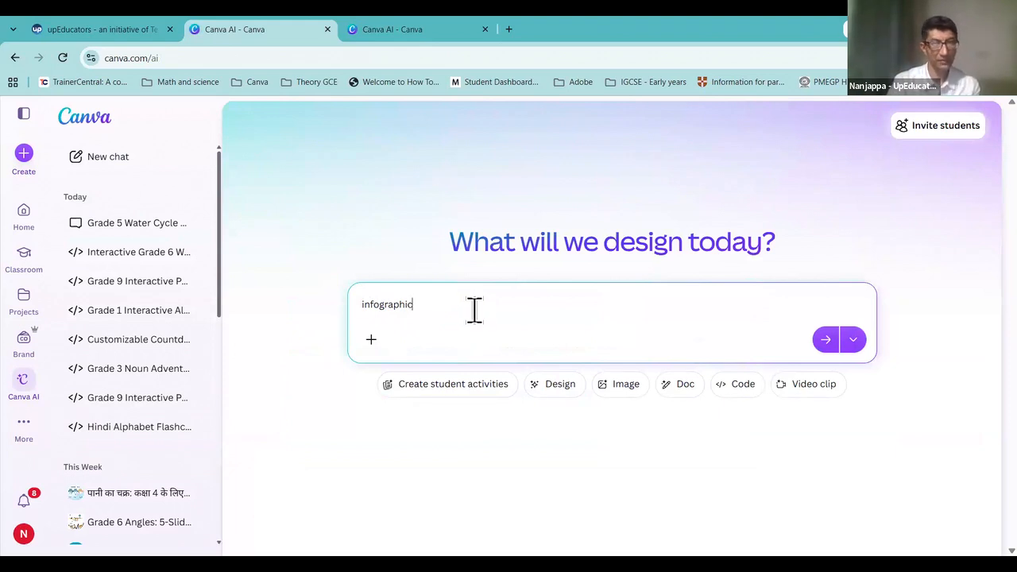
{"action": "left_click", "coordinate": [413, 30]}
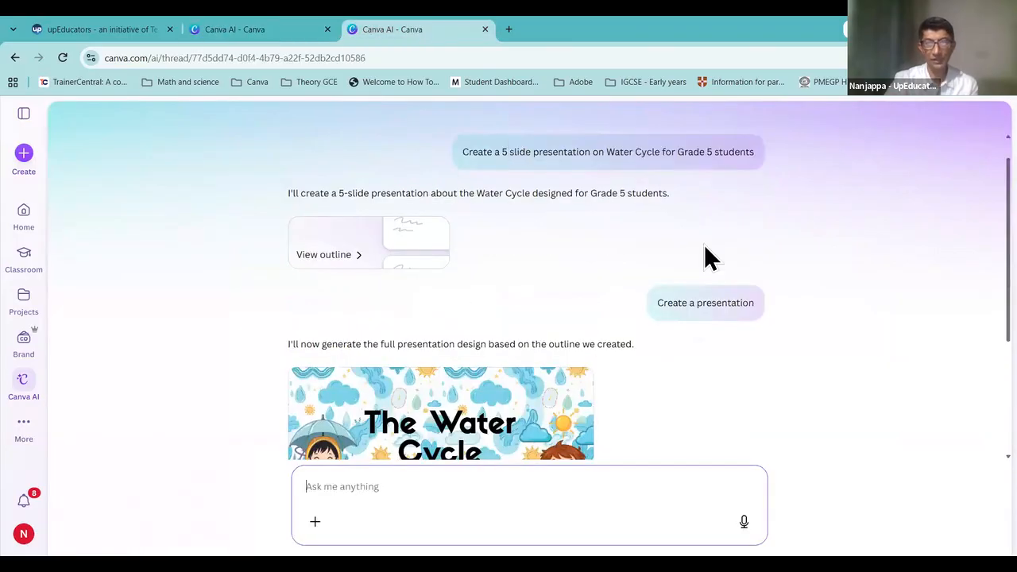
{"action": "scroll", "coordinate": [465, 187], "scroll_direction": "up", "scroll_amount": 1}
{"action": "left_click_drag", "start_coordinate": [463, 182], "coordinate": [787, 187]}
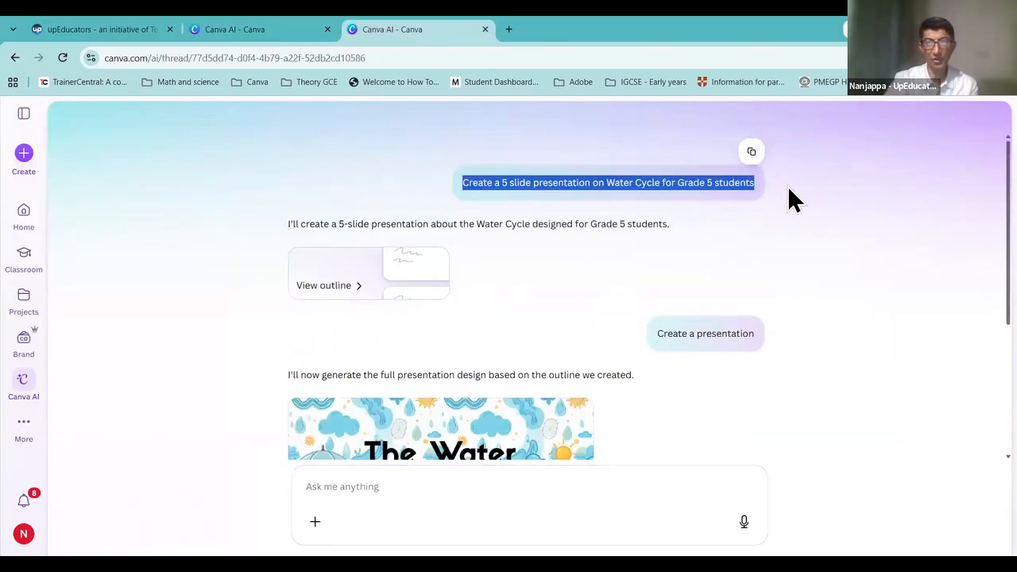
{"action": "left_click", "coordinate": [274, 33]}
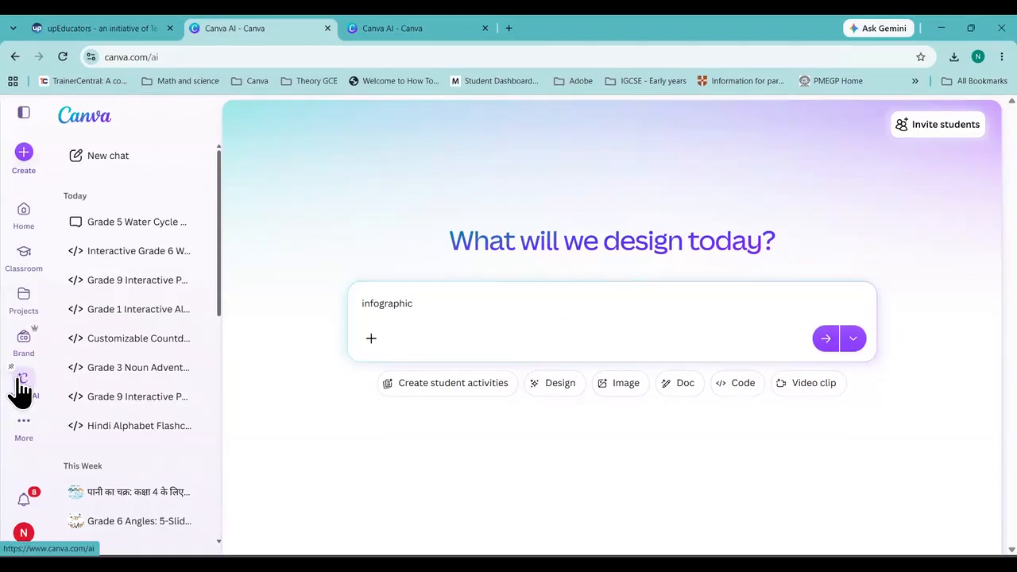
Step: From Home, start a fresh Canva AI chat and focus its empty prompt box
{"action": "left_click", "coordinate": [32, 214]}
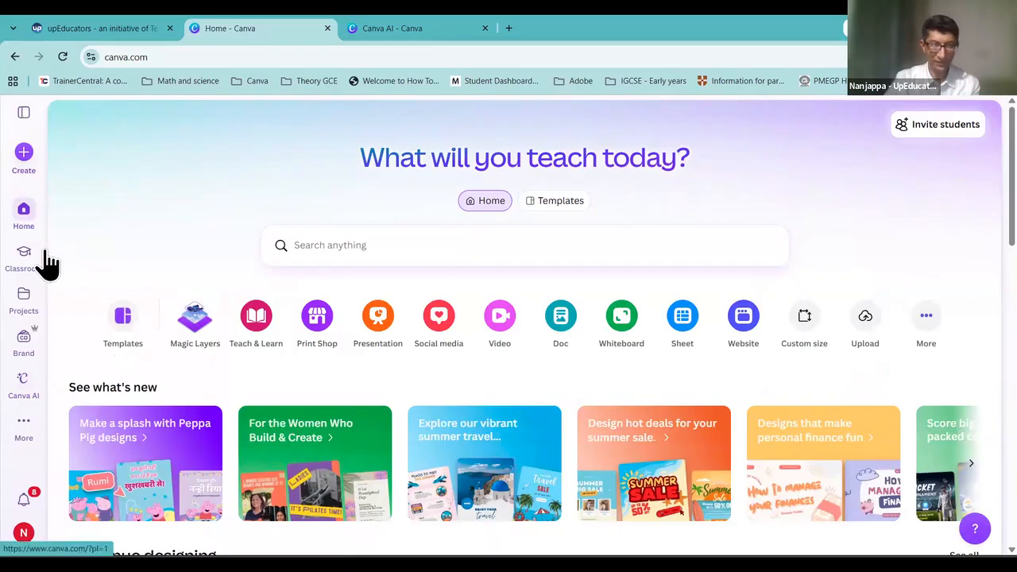
{"action": "left_click", "coordinate": [22, 390]}
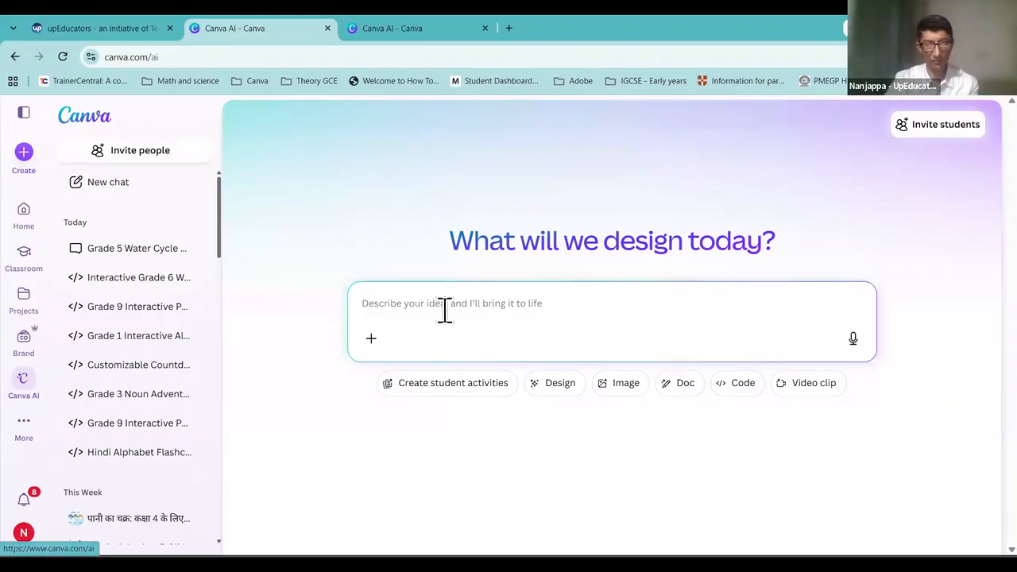
{"action": "left_click", "coordinate": [517, 298]}
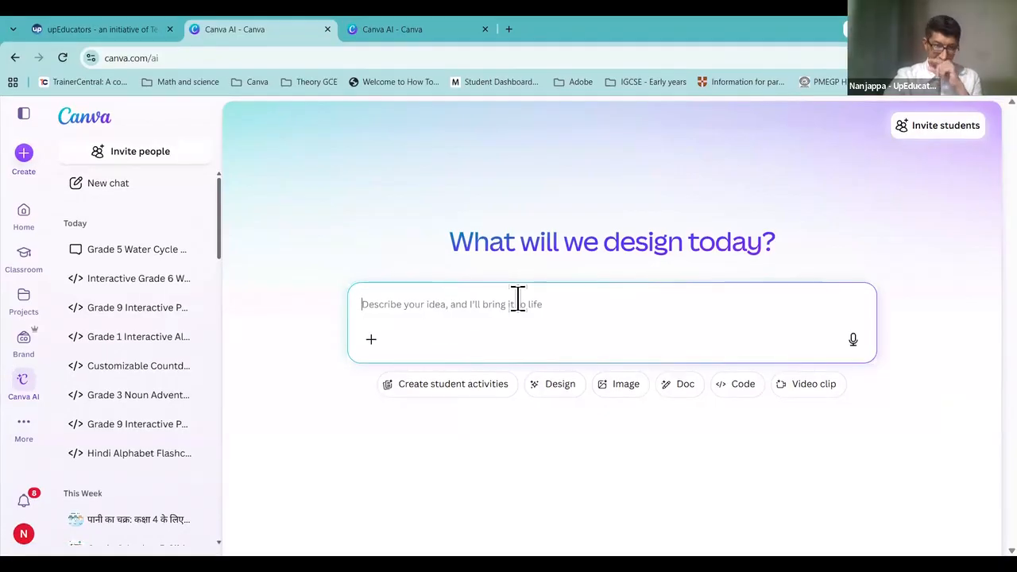
Step: Open the generated 'The Water Cycle for Grade 5' presentation from its chat in the editor
{"action": "left_click", "coordinate": [363, 30]}
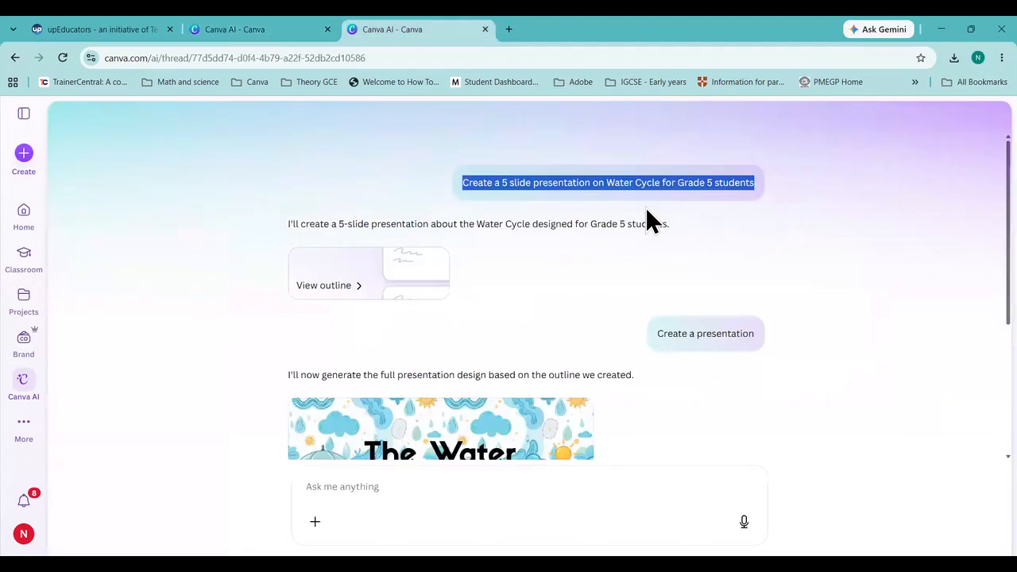
{"action": "scroll", "coordinate": [422, 302], "scroll_direction": "down", "scroll_amount": 2}
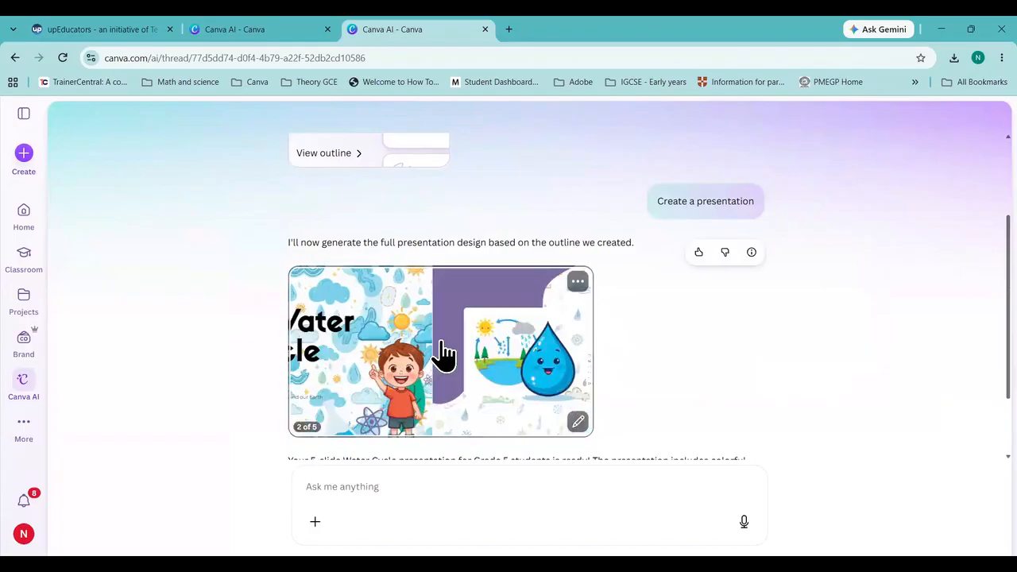
{"action": "scroll", "coordinate": [431, 325], "scroll_direction": "down", "scroll_amount": 1}
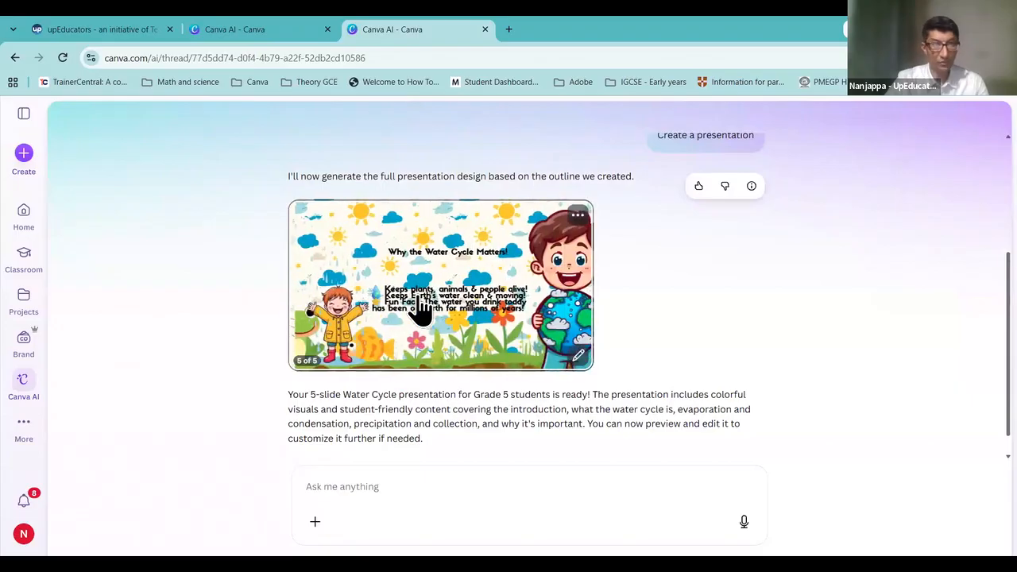
{"action": "left_click", "coordinate": [421, 306]}
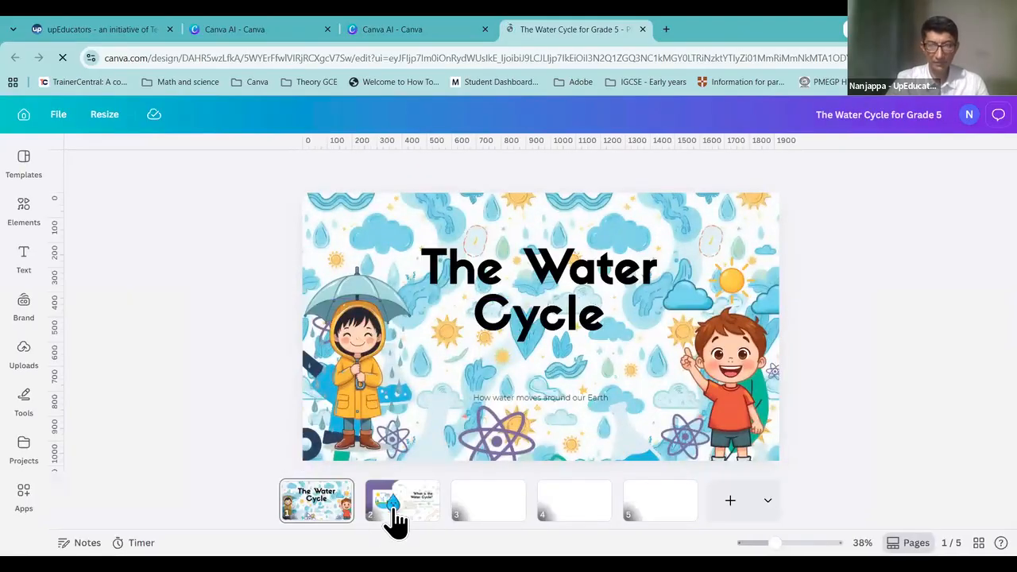
Step: Review slides 'What is the Water Cycle?', 'Precipitation & Collection' and 'Why the Water Cycle Matters!'
{"action": "left_click", "coordinate": [393, 516]}
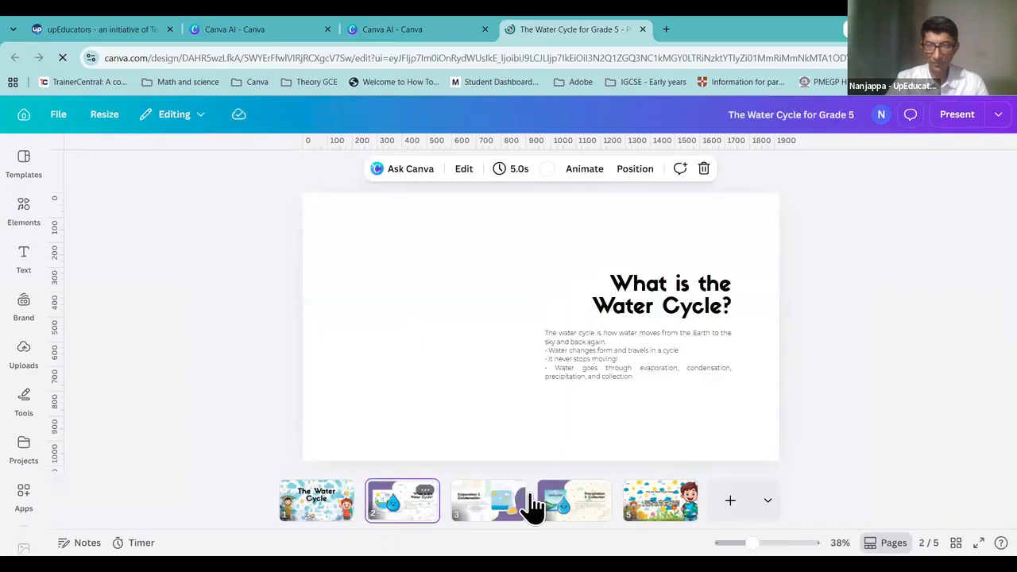
{"action": "left_click", "coordinate": [576, 504]}
{"action": "left_click", "coordinate": [674, 505]}
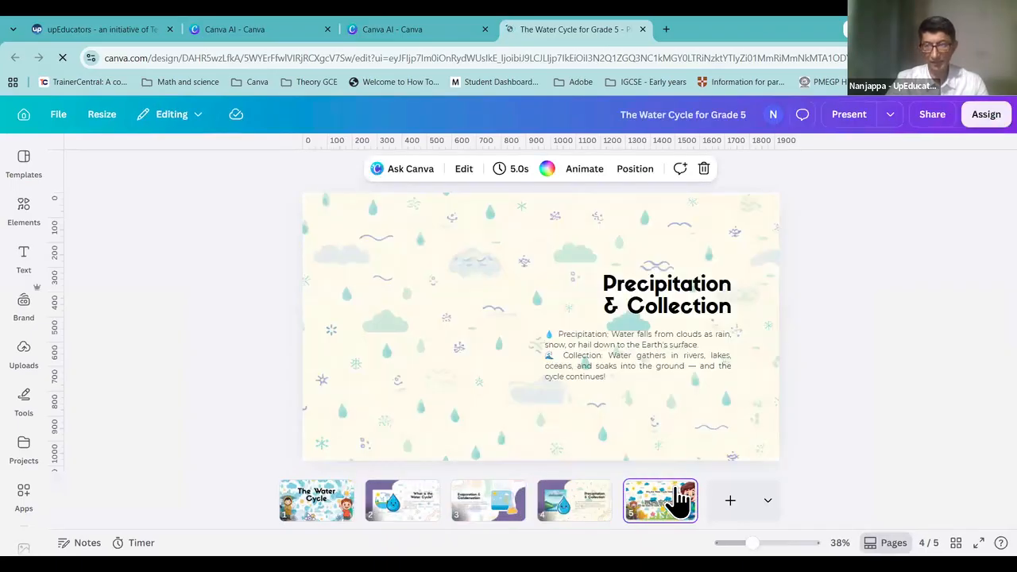
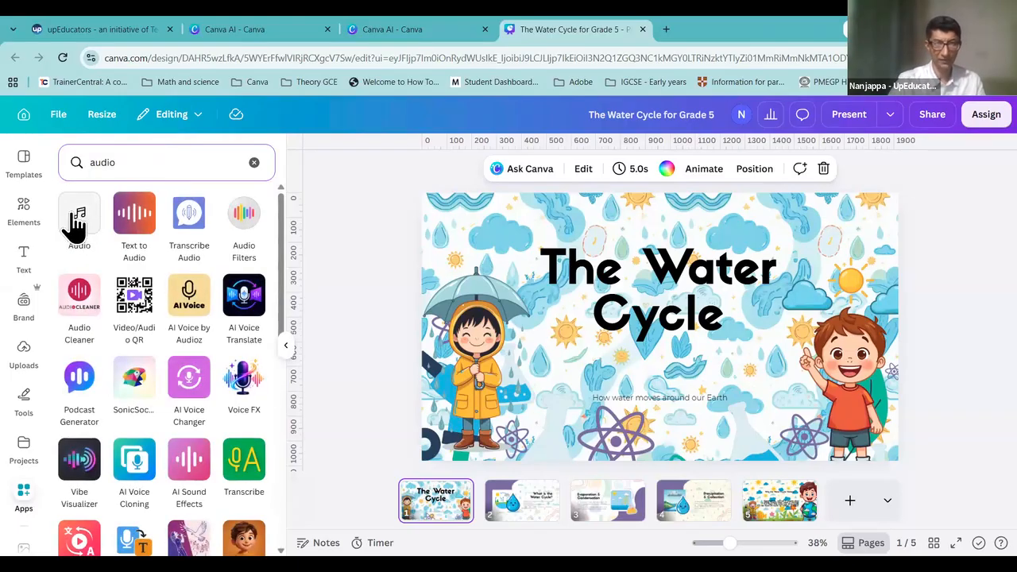
Step: Start an AI voiceover for the title page with the script 'Hello Everyone, Lets learn about Water Cycle'
{"action": "left_click", "coordinate": [77, 224]}
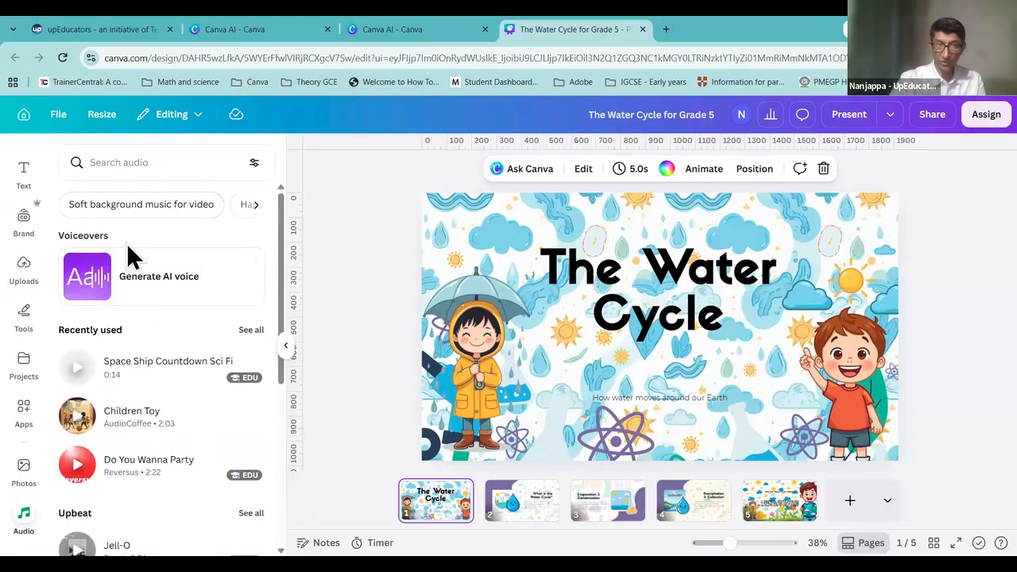
{"action": "left_click", "coordinate": [178, 290]}
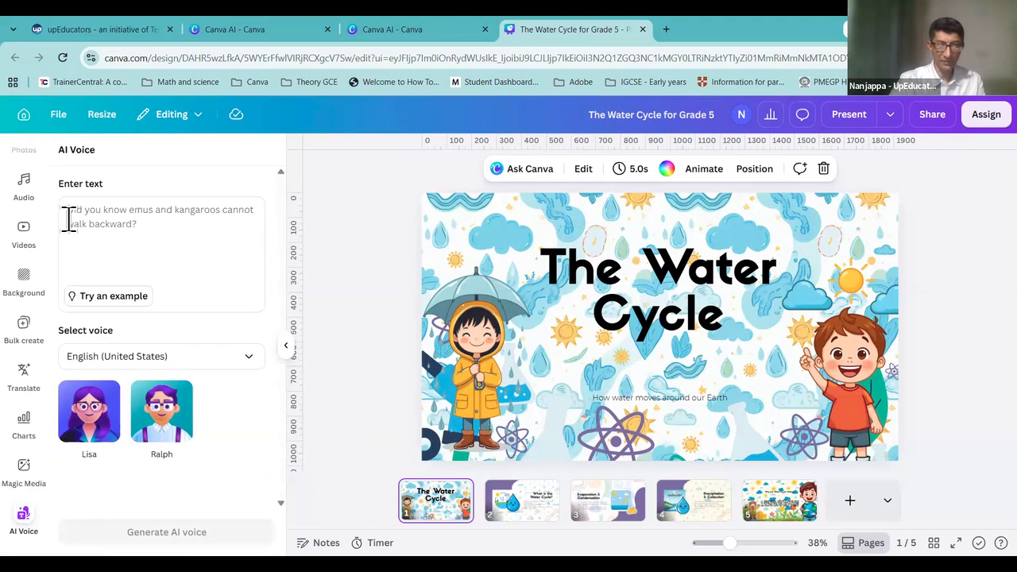
{"action": "left_click", "coordinate": [227, 205]}
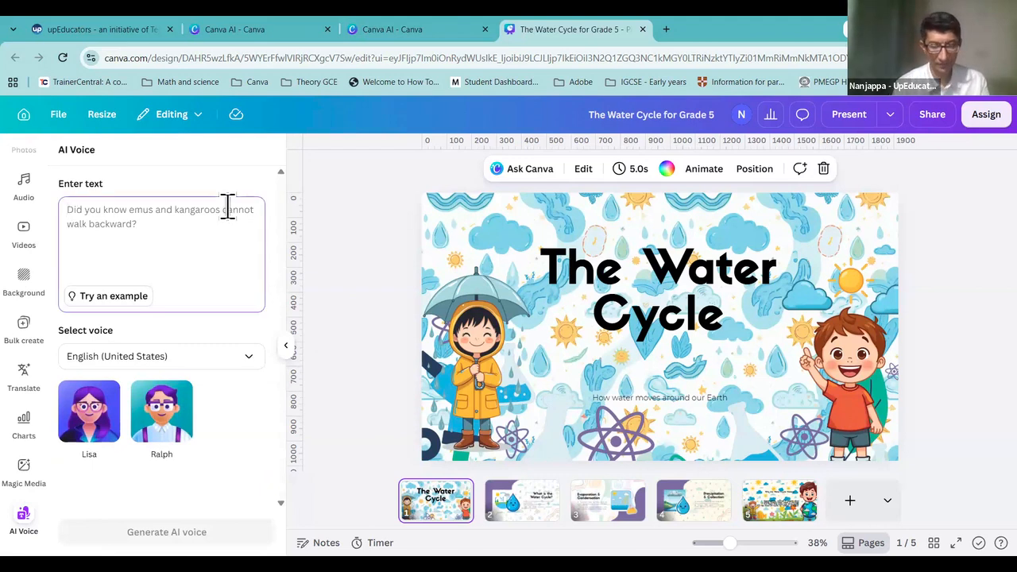
{"action": "type", "text": "Good"}
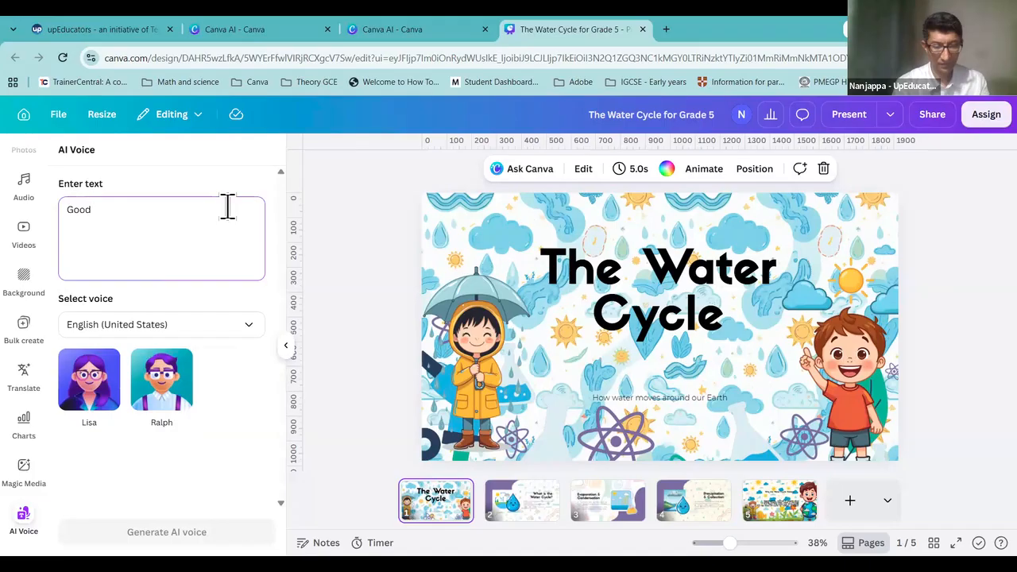
{"action": "key", "text": "BackSpace"}
{"action": "type", "text": "He"}
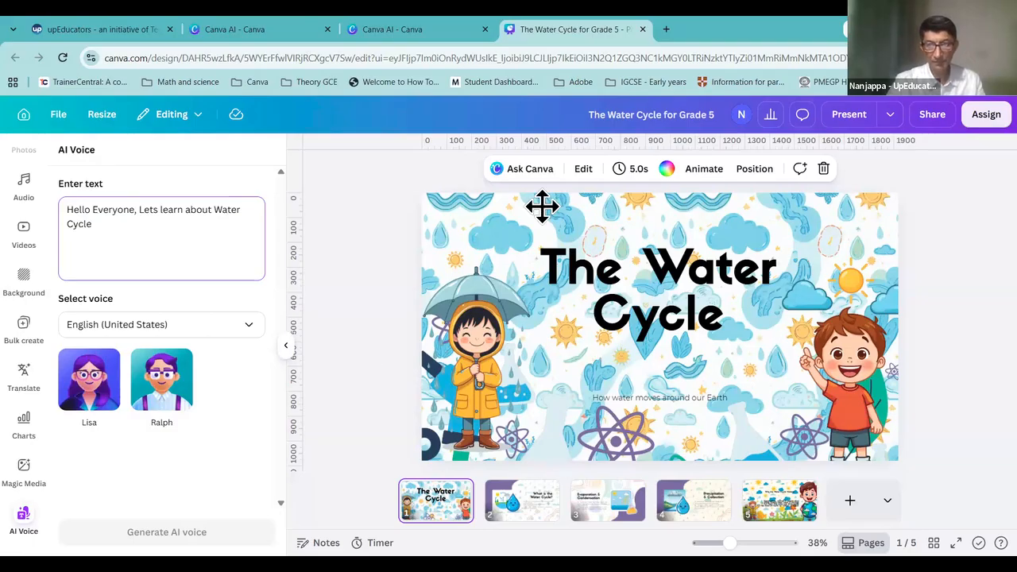
{"action": "left_click", "coordinate": [118, 229]}
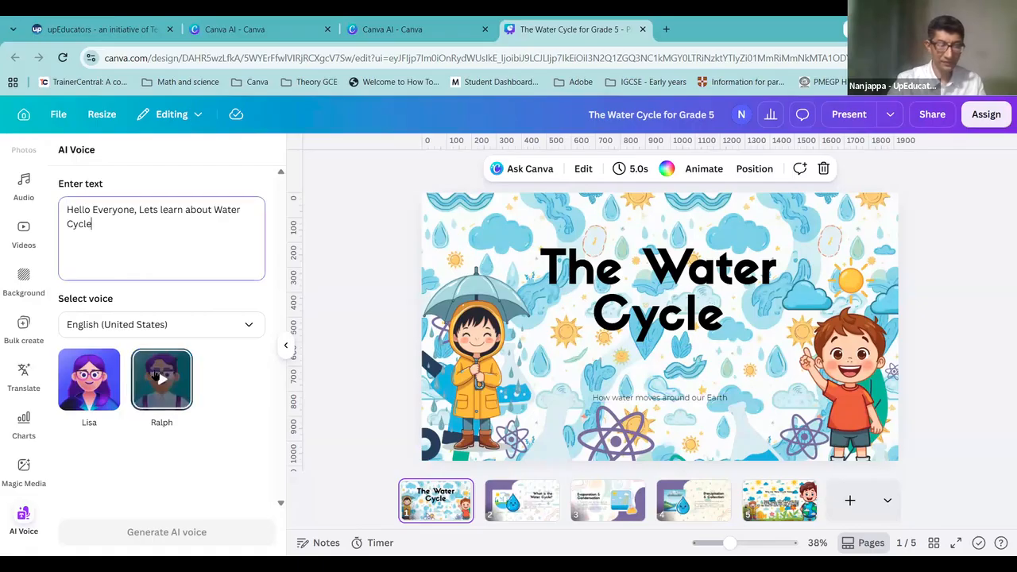
Step: Keep English (United States), choose the Lisa voice and generate the clip
{"action": "left_click", "coordinate": [201, 328]}
{"action": "scroll", "coordinate": [164, 440], "scroll_direction": "up", "scroll_amount": 1}
{"action": "scroll", "coordinate": [163, 441], "scroll_direction": "down", "scroll_amount": 5}
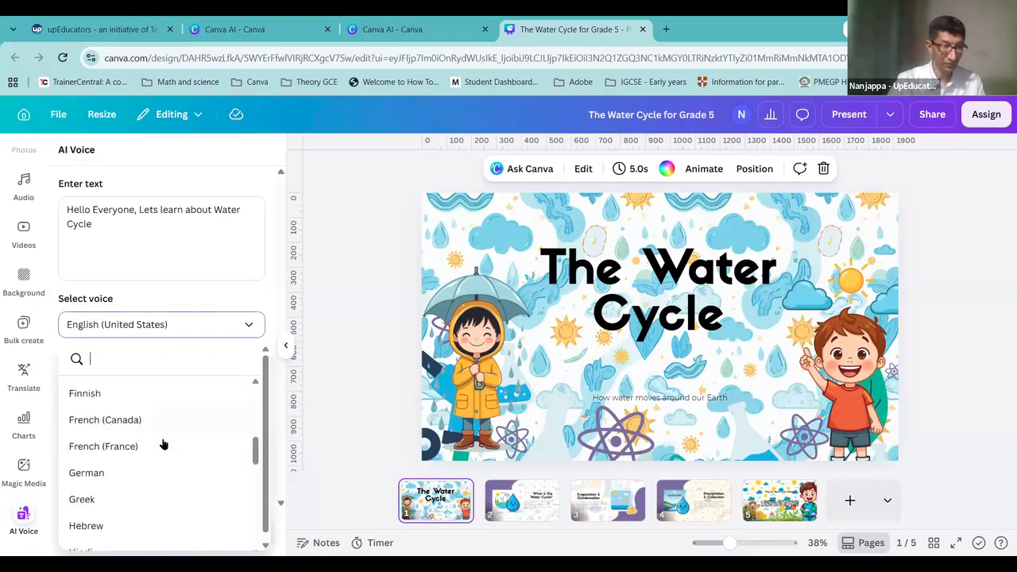
{"action": "scroll", "coordinate": [163, 443], "scroll_direction": "down", "scroll_amount": 5}
{"action": "scroll", "coordinate": [164, 443], "scroll_direction": "down", "scroll_amount": 2}
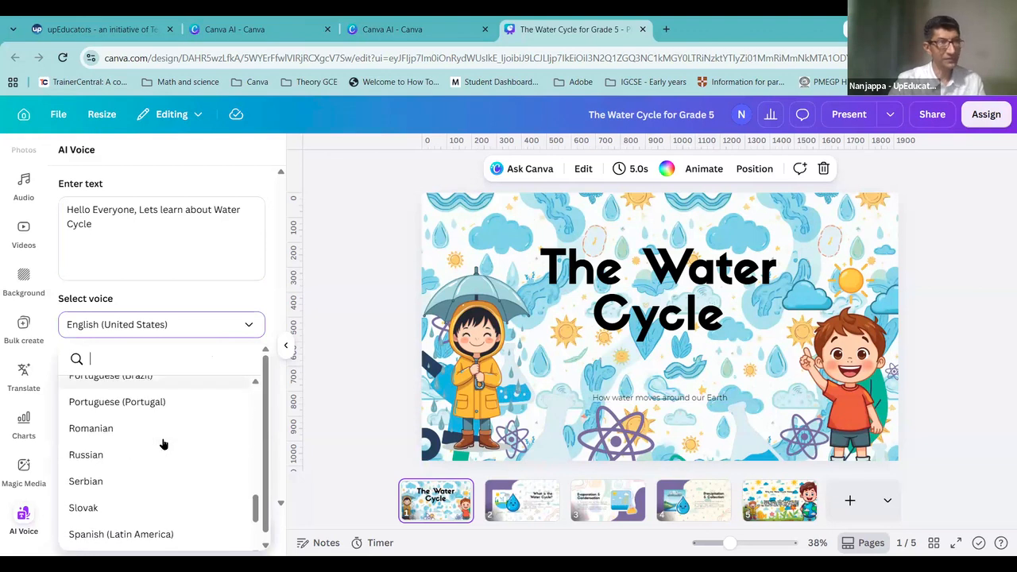
{"action": "scroll", "coordinate": [161, 492], "scroll_direction": "down", "scroll_amount": 5}
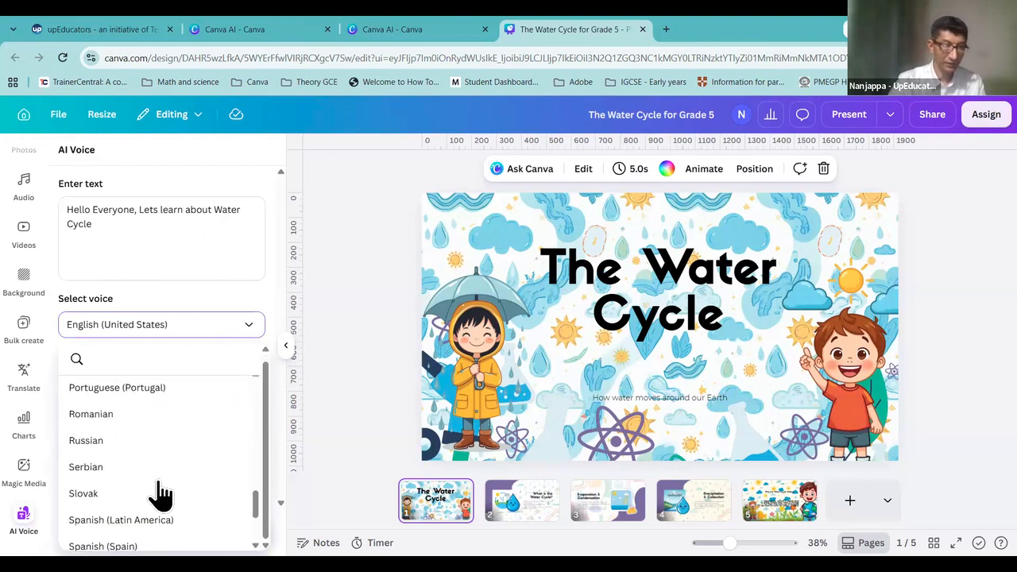
{"action": "scroll", "coordinate": [154, 488], "scroll_direction": "down", "scroll_amount": 1}
{"action": "scroll", "coordinate": [173, 409], "scroll_direction": "up", "scroll_amount": 20}
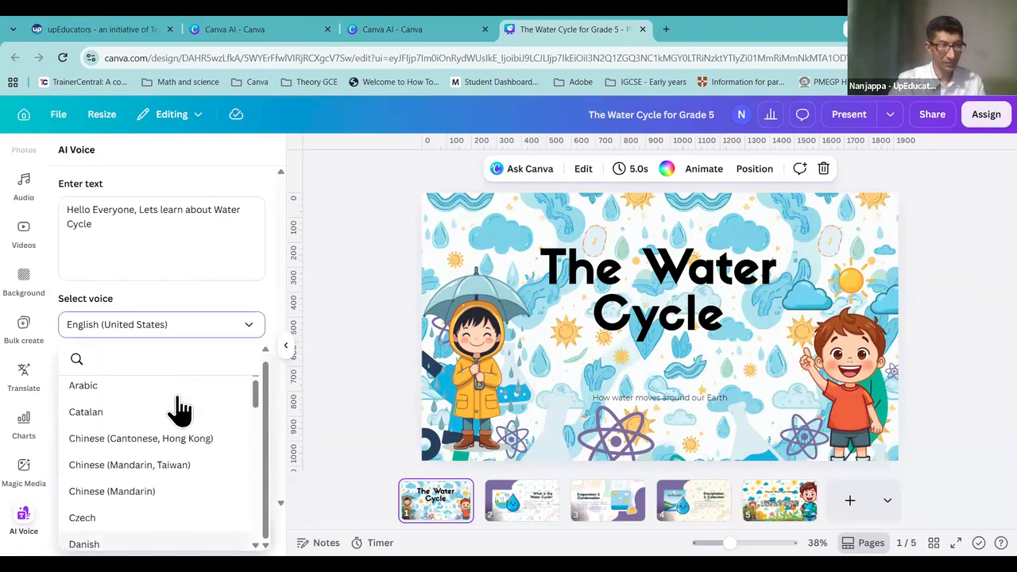
{"action": "left_click", "coordinate": [180, 260]}
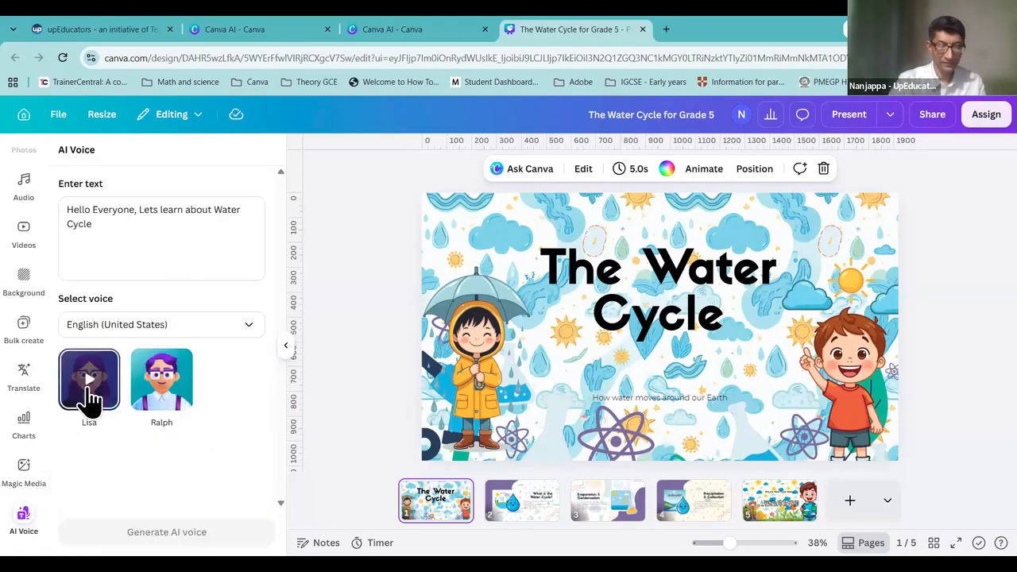
{"action": "left_click", "coordinate": [90, 397]}
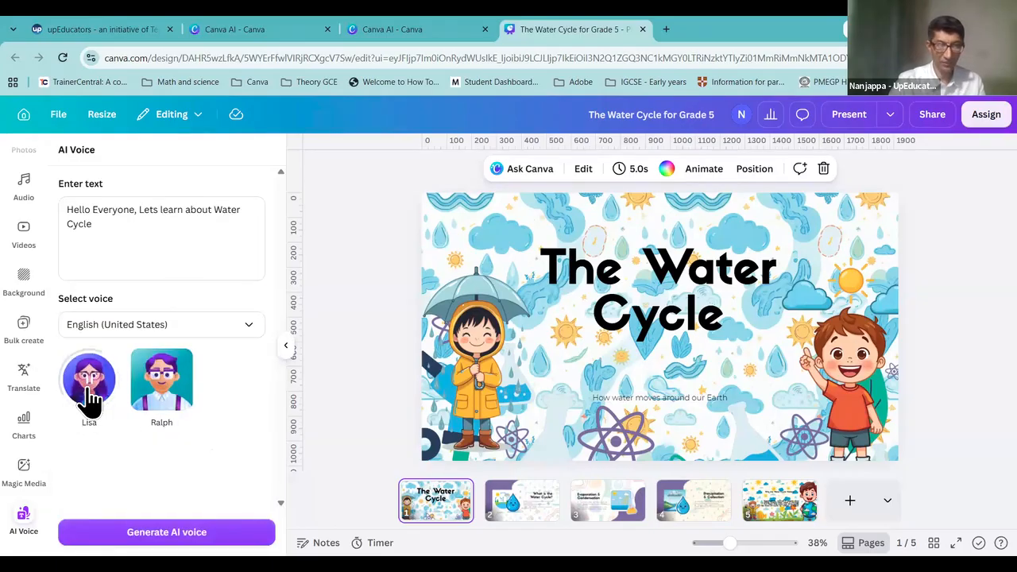
{"action": "left_click", "coordinate": [197, 532]}
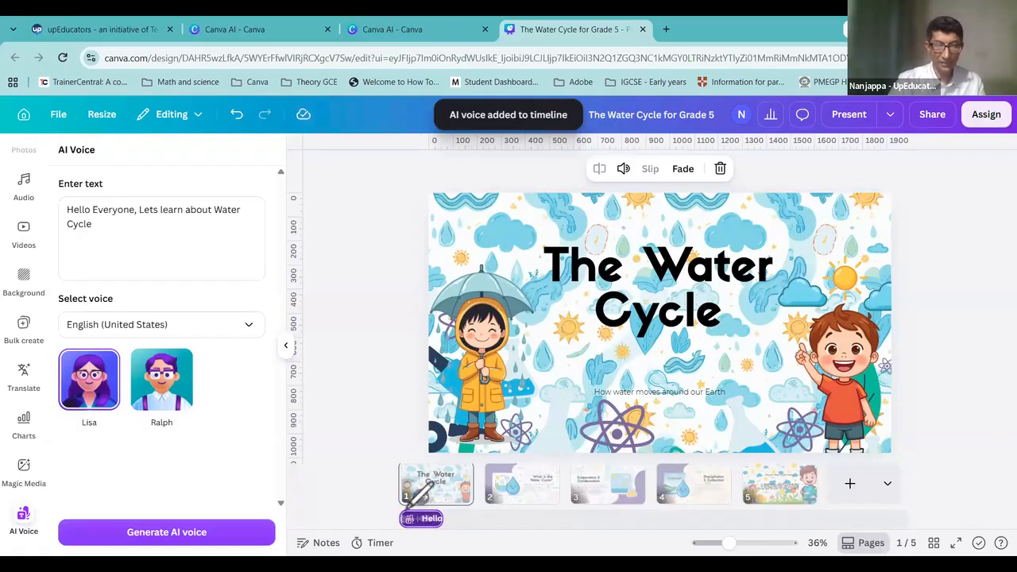
Step: Play the deck full screen and advance to the 'What is the Water Cycle?' slide
{"action": "mouse_move", "coordinate": [447, 531]}
{"action": "left_mouse_down"}
{"action": "mouse_move", "coordinate": [459, 515]}
{"action": "mouse_move", "coordinate": [390, 512]}
{"action": "mouse_move", "coordinate": [403, 506]}
{"action": "left_mouse_up"}
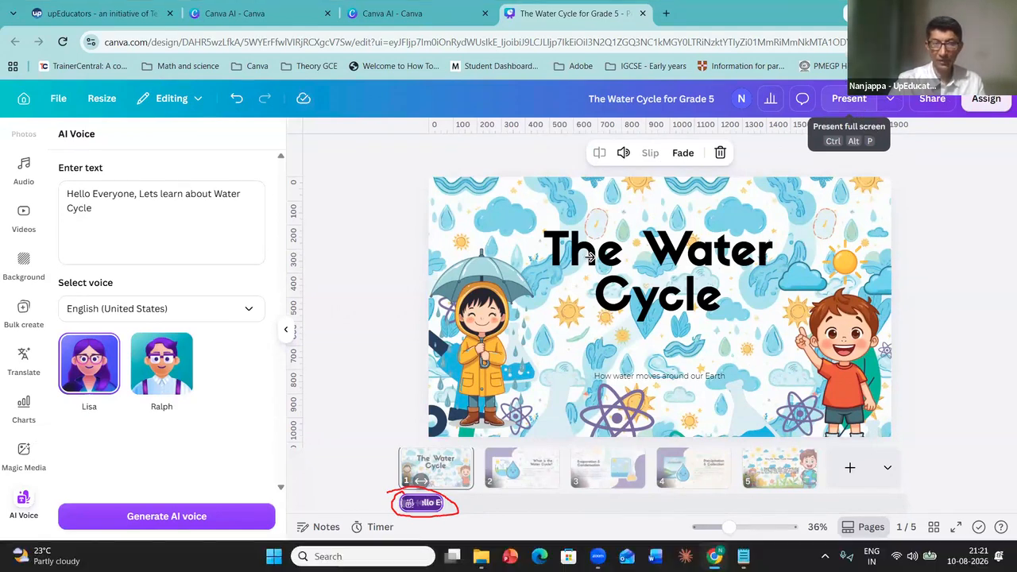
{"action": "key", "text": "ctrl+alt+p"}
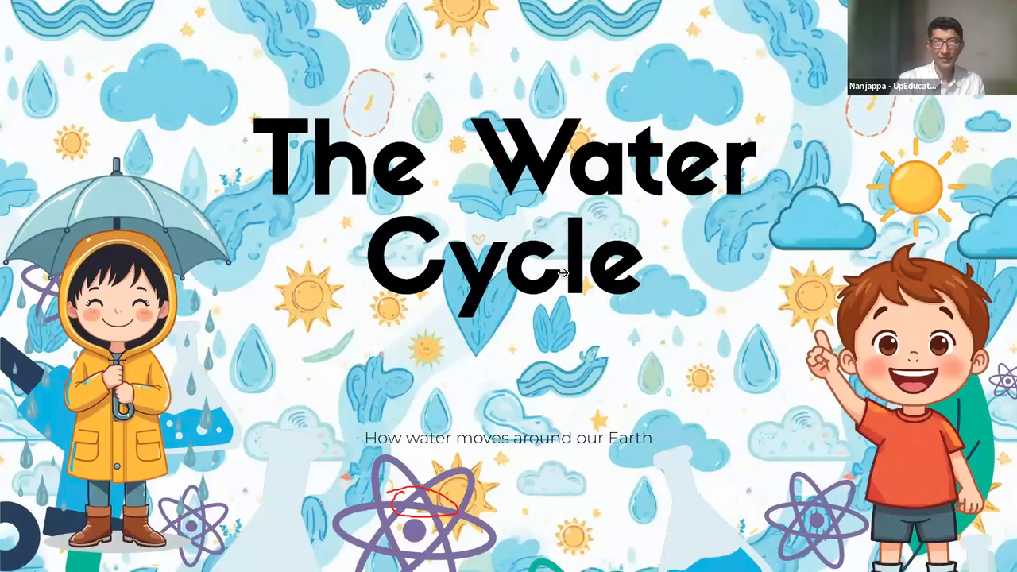
{"action": "left_click", "coordinate": [562, 273]}
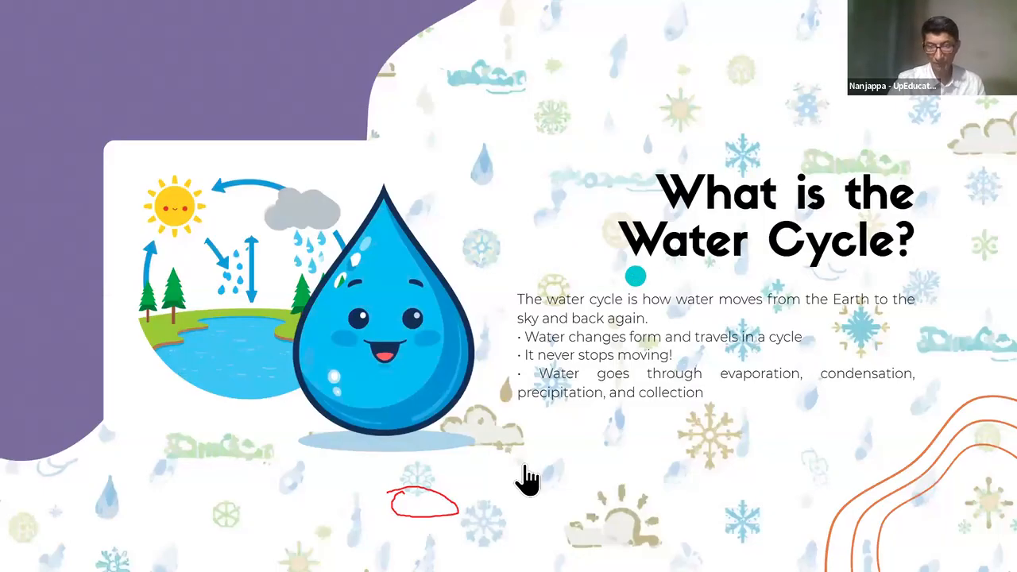
Step: Start a new AI voiceover whose script begins 'What is the WAter Cycle?'
{"action": "key", "text": "Escape"}
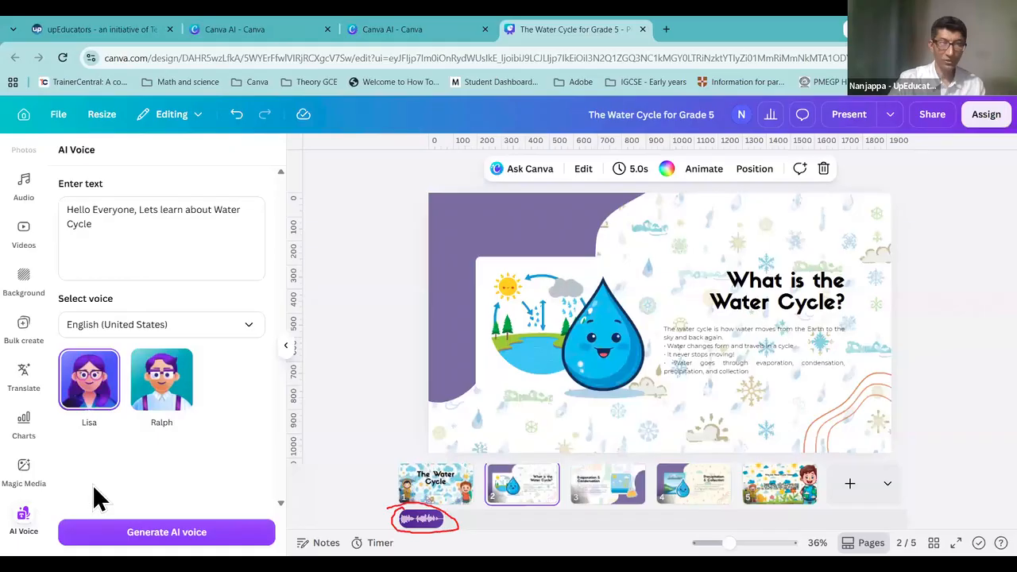
{"action": "left_click", "coordinate": [23, 193]}
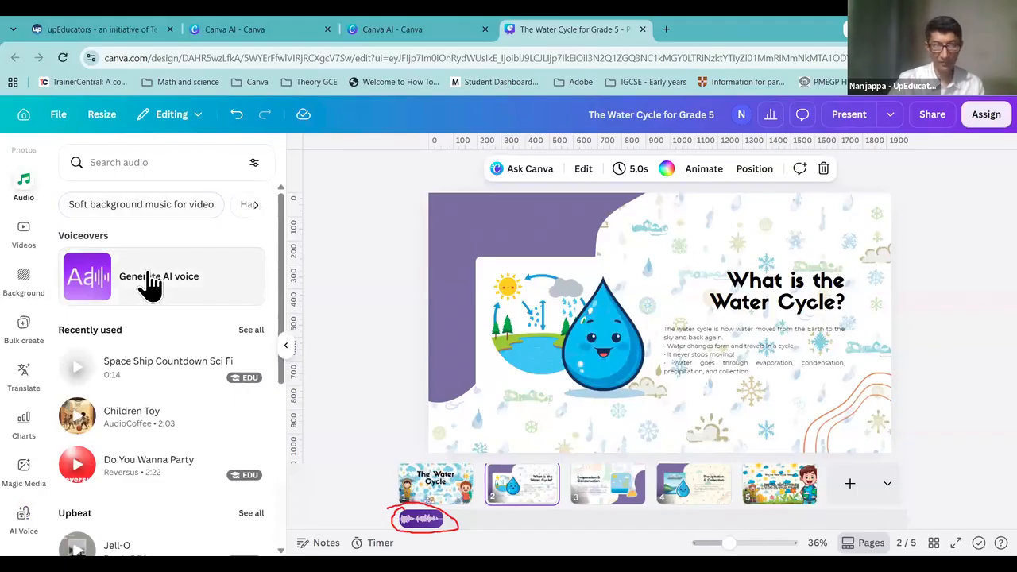
{"action": "left_click", "coordinate": [149, 272]}
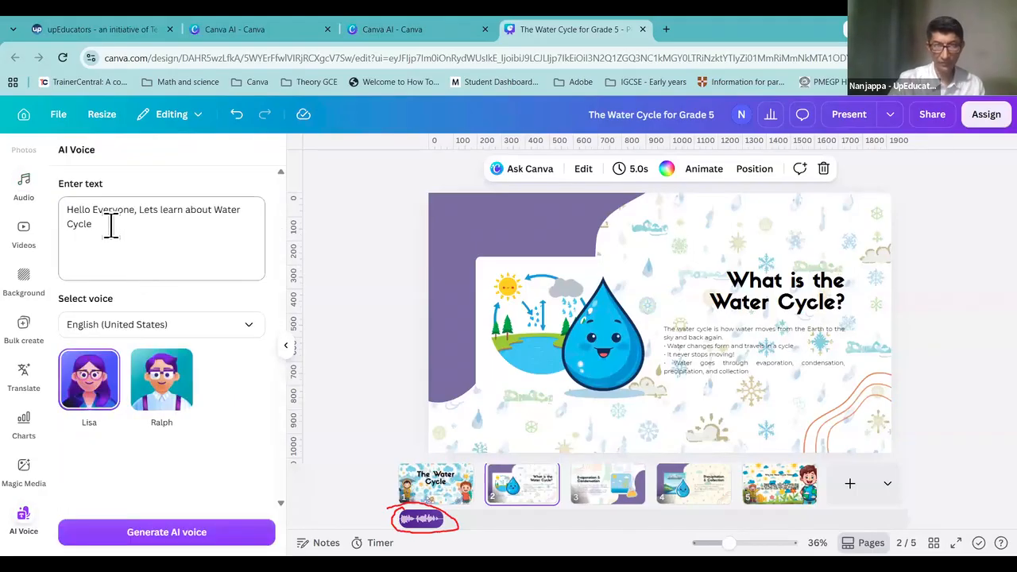
{"action": "left_click_drag", "start_coordinate": [109, 225], "coordinate": [47, 213]}
{"action": "type", "text": "What is the"}
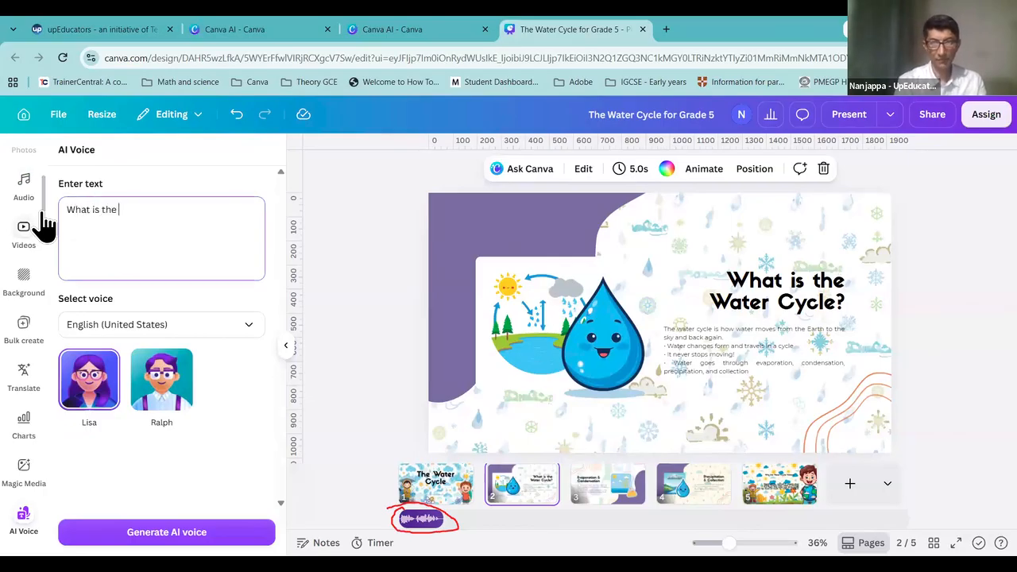
{"action": "type", "text": " WAter C"}
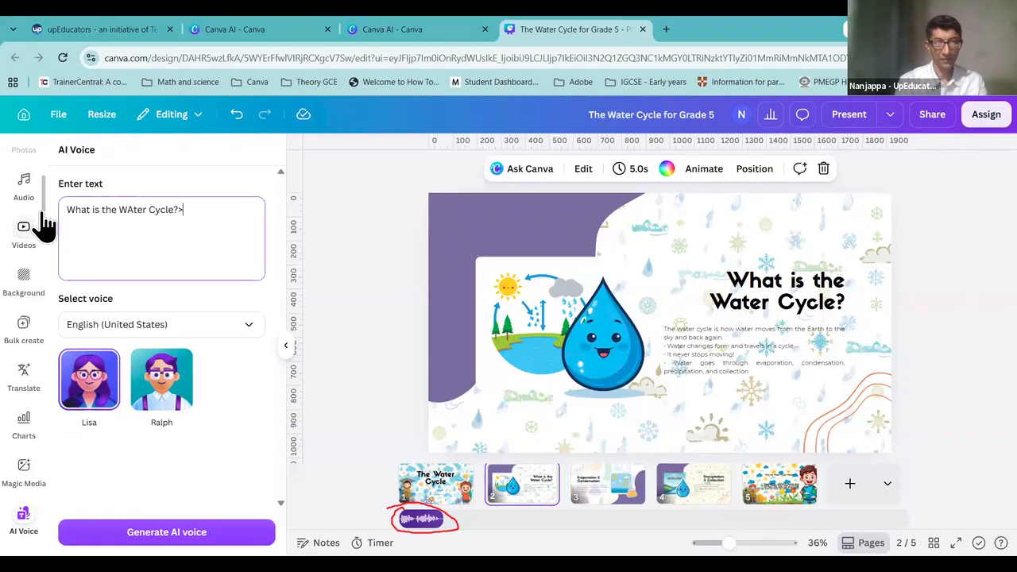
{"action": "type", "text": "ycle?>"}
{"action": "key", "text": "BackSpace"}
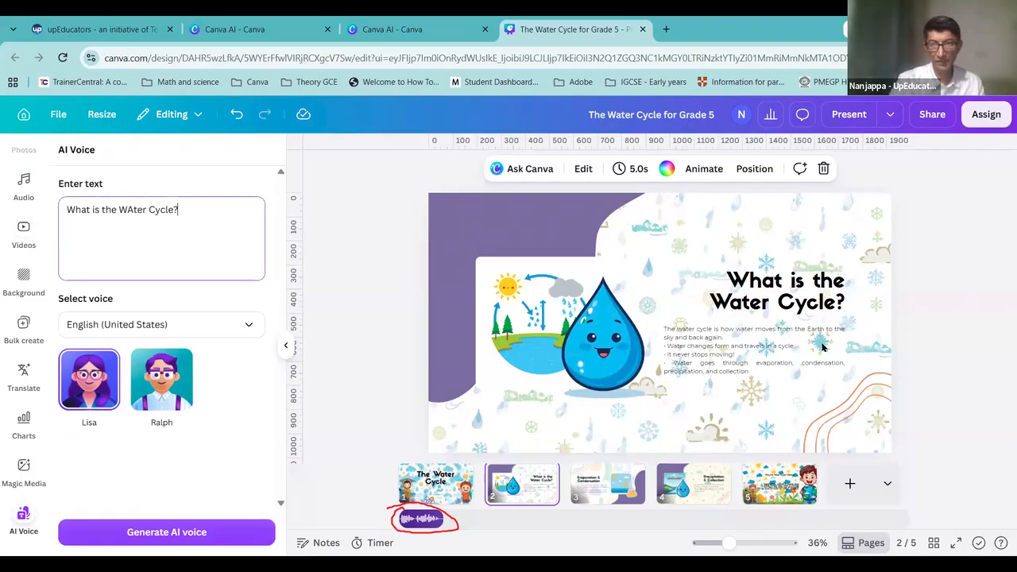
Step: Add the slide's body text to the script and generate the 14.7-second voiceover
{"action": "left_click", "coordinate": [736, 352]}
{"action": "left_click", "coordinate": [765, 357]}
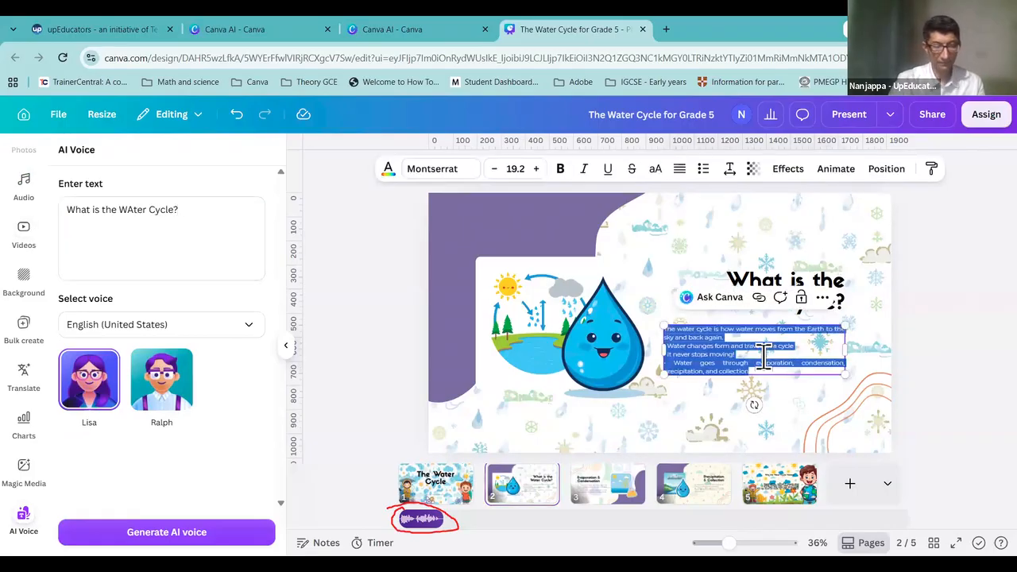
{"action": "left_click", "coordinate": [224, 221]}
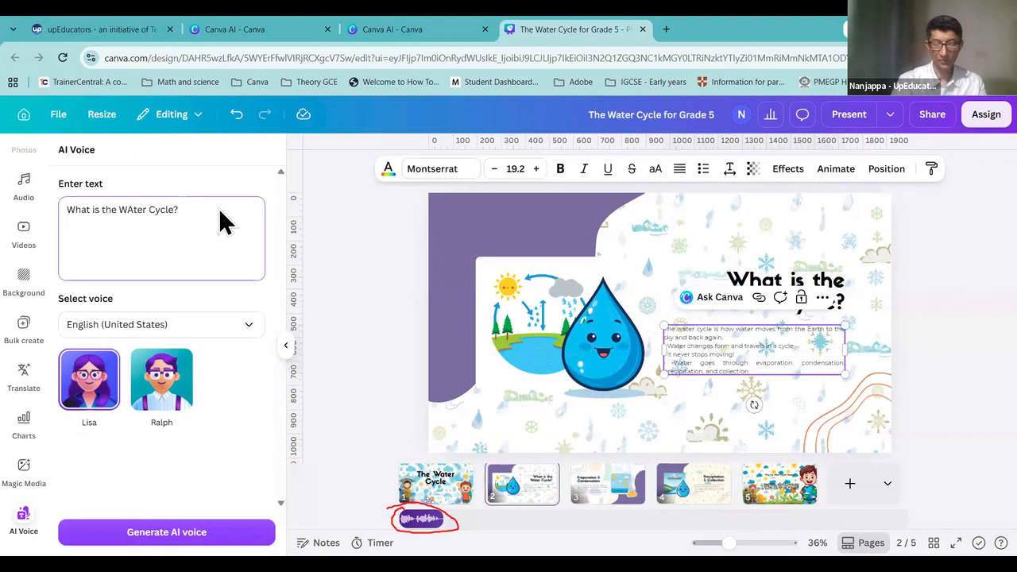
{"action": "type", "text": "• The water cycle is how water moves from the Earth to the sky and back again. • Water changes form and travels in a cycle • It never stops moving! • Water goes through evaporation, condensation, precipitation, and collection"}
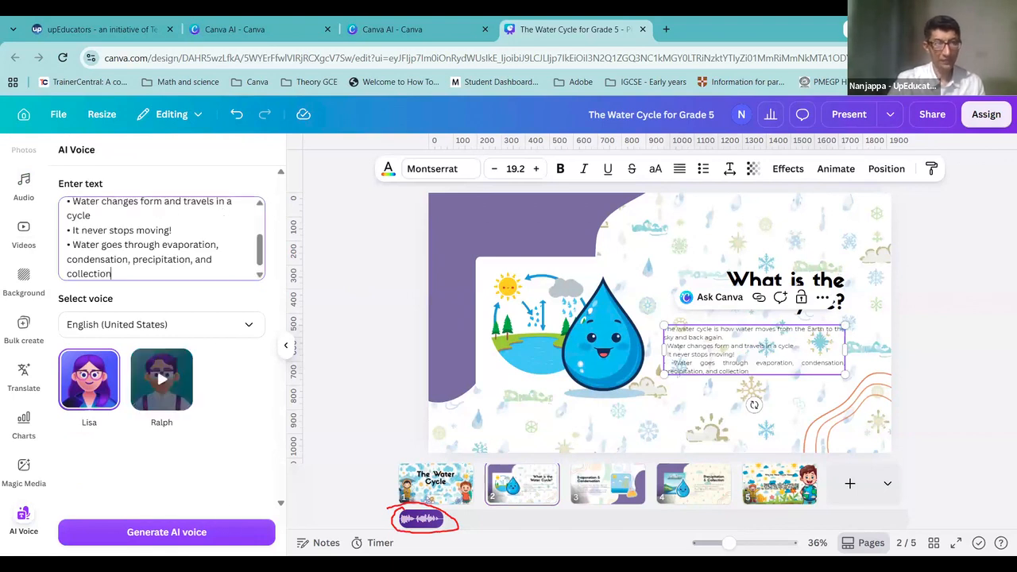
{"action": "left_click", "coordinate": [166, 531]}
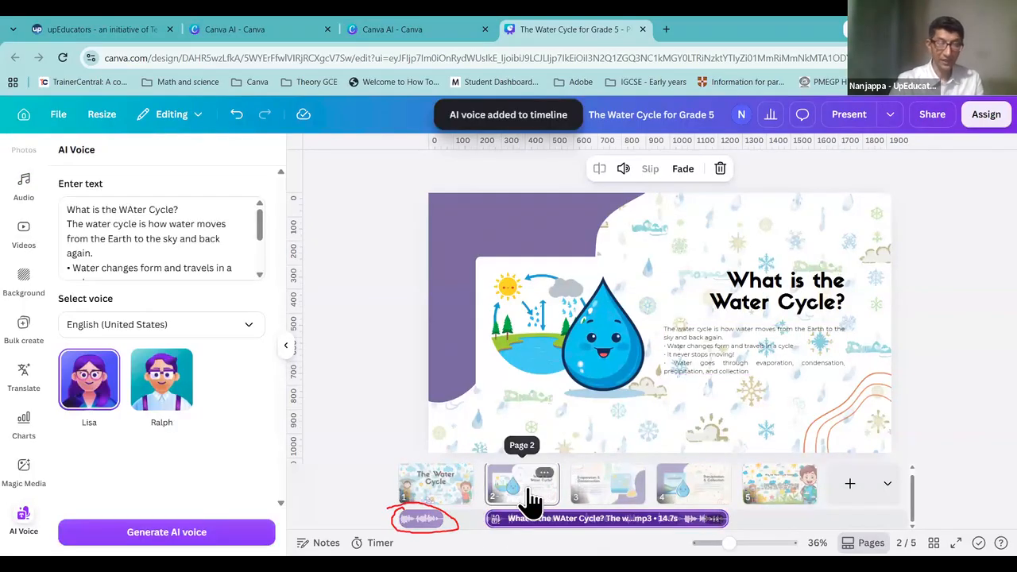
Step: Lengthen page 2 to 16.0s to fit its narration, then bring up the Share options
{"action": "left_click", "coordinate": [529, 492]}
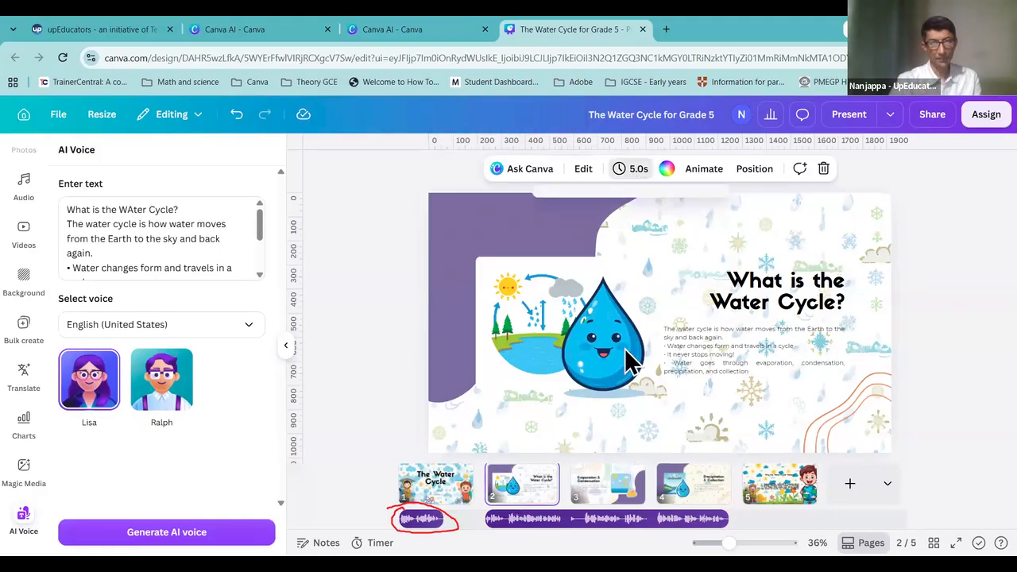
{"action": "left_click", "coordinate": [638, 173]}
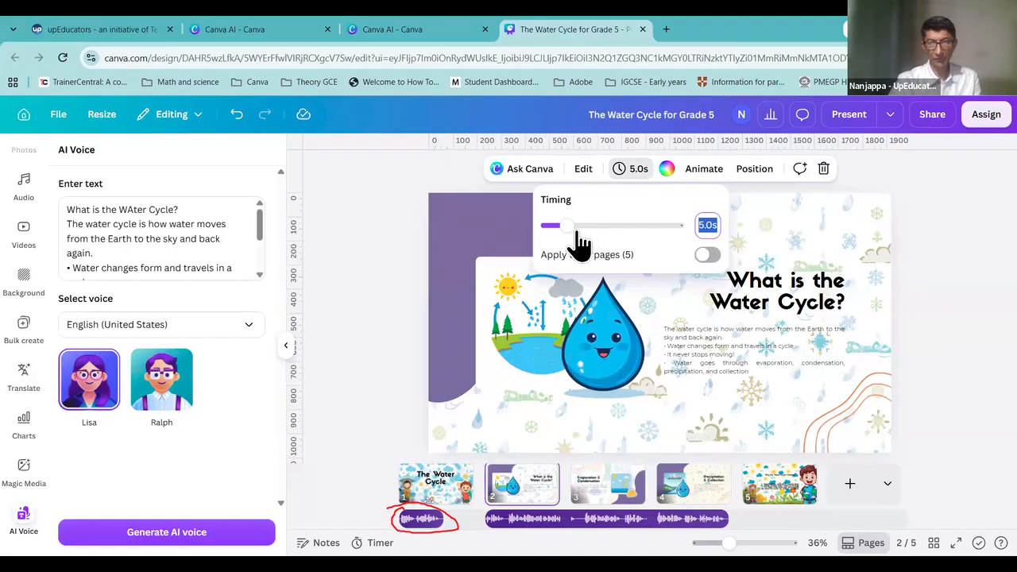
{"action": "left_click_drag", "start_coordinate": [569, 227], "coordinate": [615, 228]}
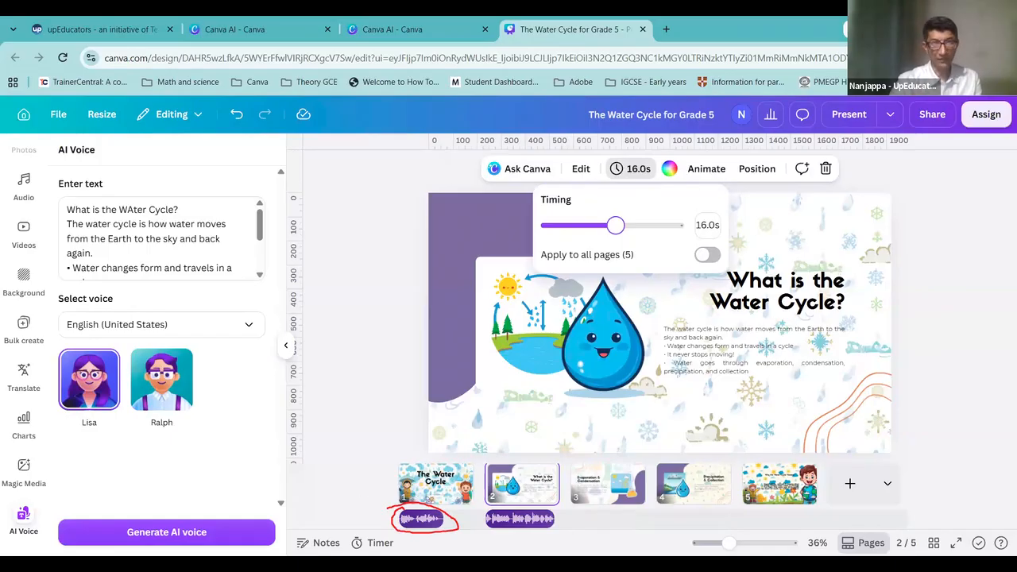
{"action": "left_click", "coordinate": [435, 484]}
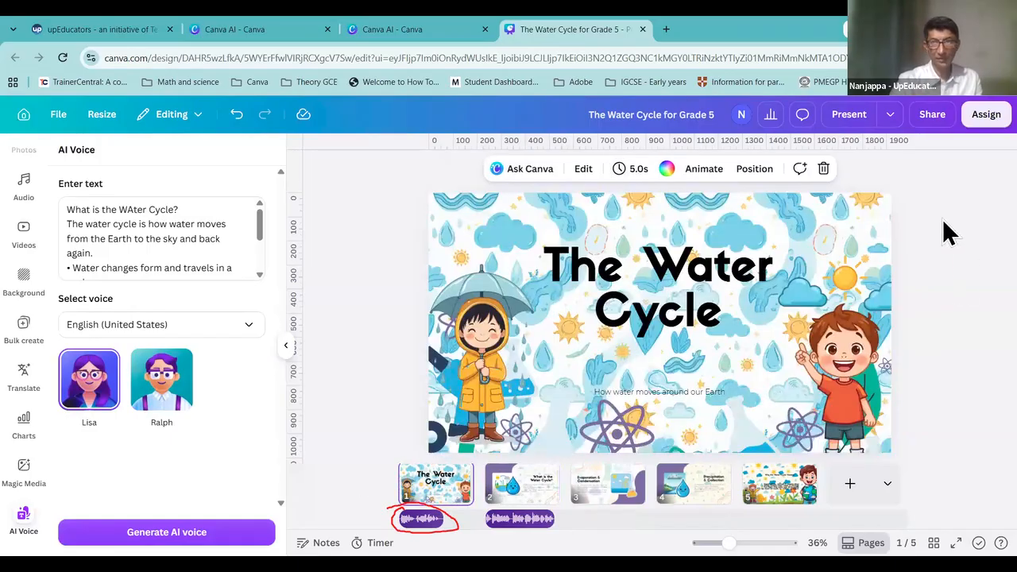
{"action": "left_click", "coordinate": [931, 119]}
{"action": "left_click", "coordinate": [842, 433]}
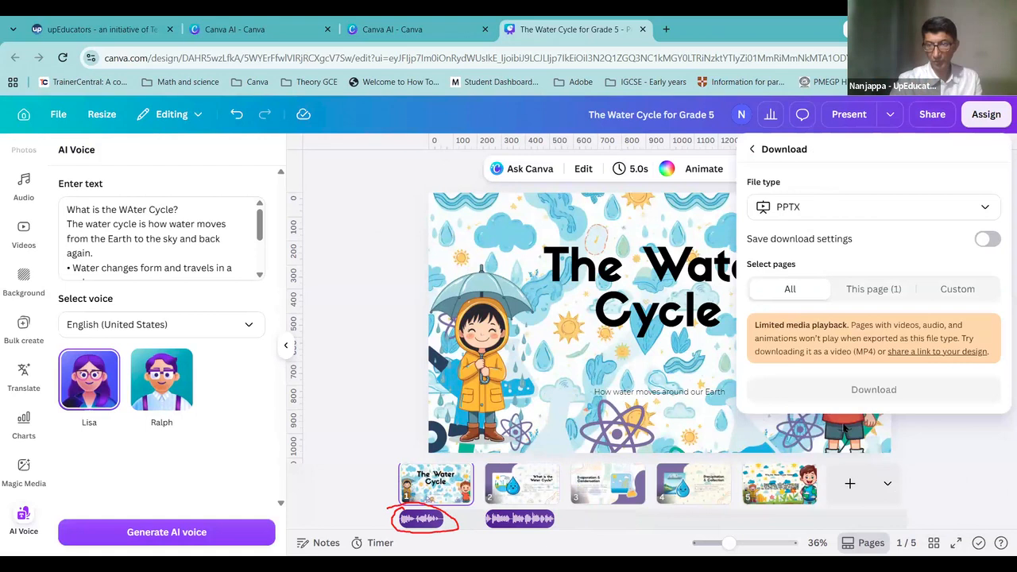
{"action": "left_click", "coordinate": [868, 213]}
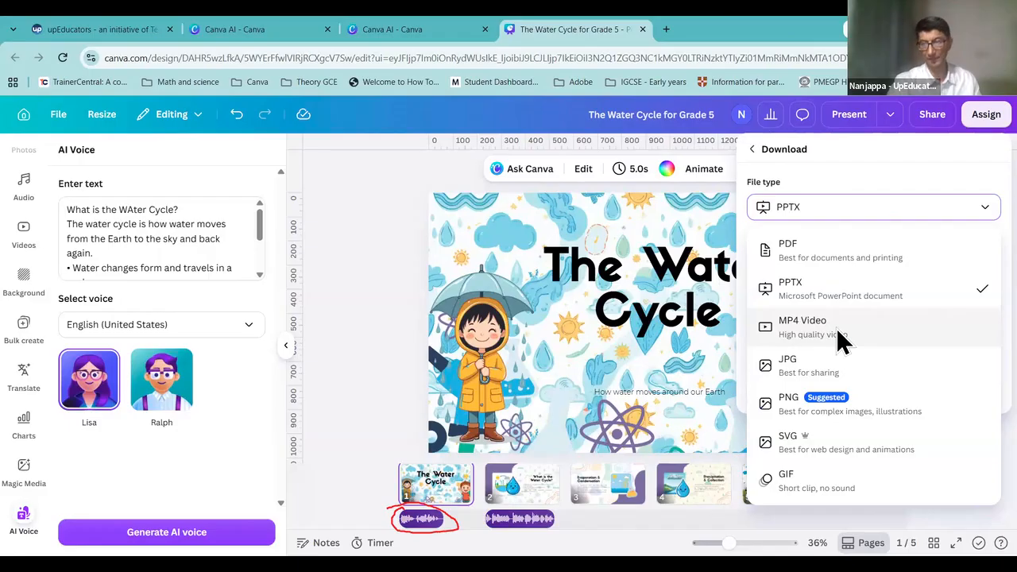
{"action": "left_click", "coordinate": [399, 103]}
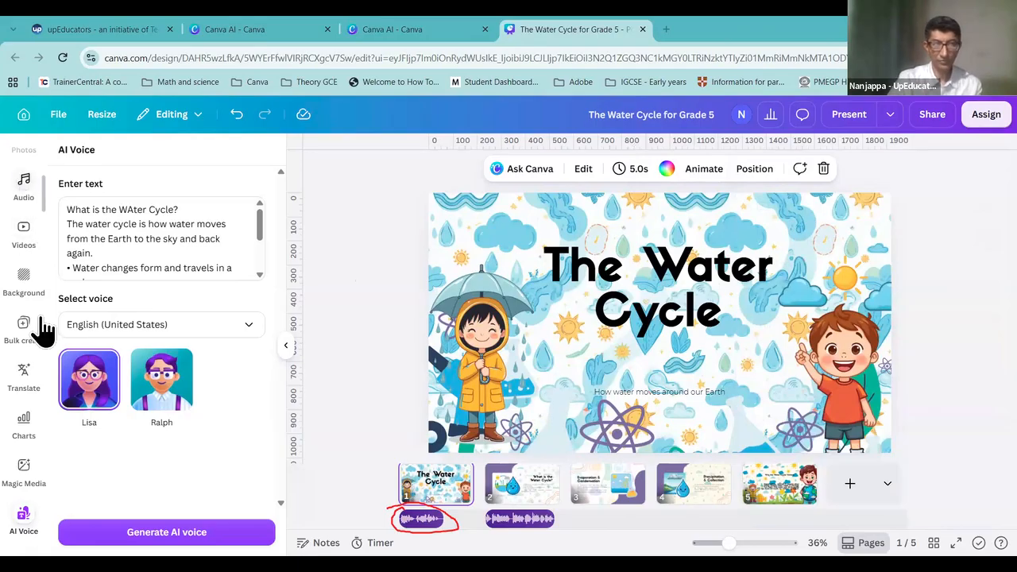
Step: Reach the AI voice generator by searching Apps for Audio
{"action": "scroll", "coordinate": [27, 318], "scroll_direction": "up", "scroll_amount": 4}
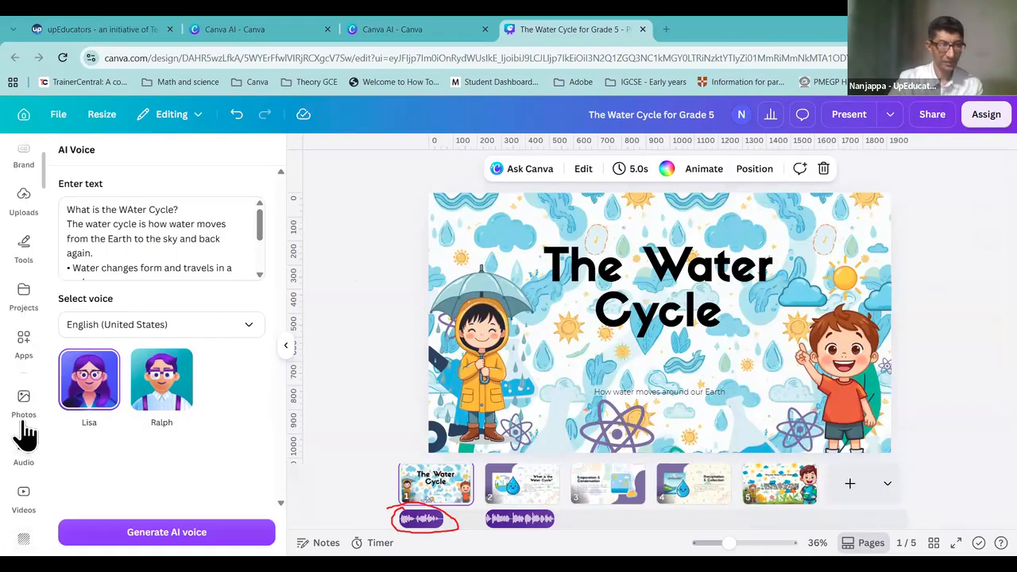
{"action": "left_click", "coordinate": [24, 340]}
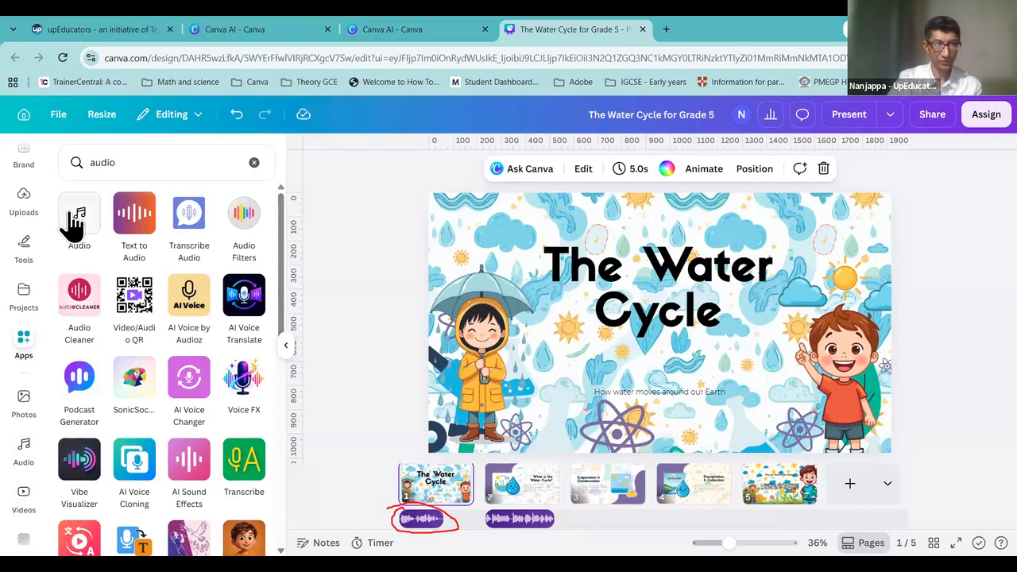
{"action": "left_click", "coordinate": [138, 163]}
{"action": "left_click", "coordinate": [100, 229]}
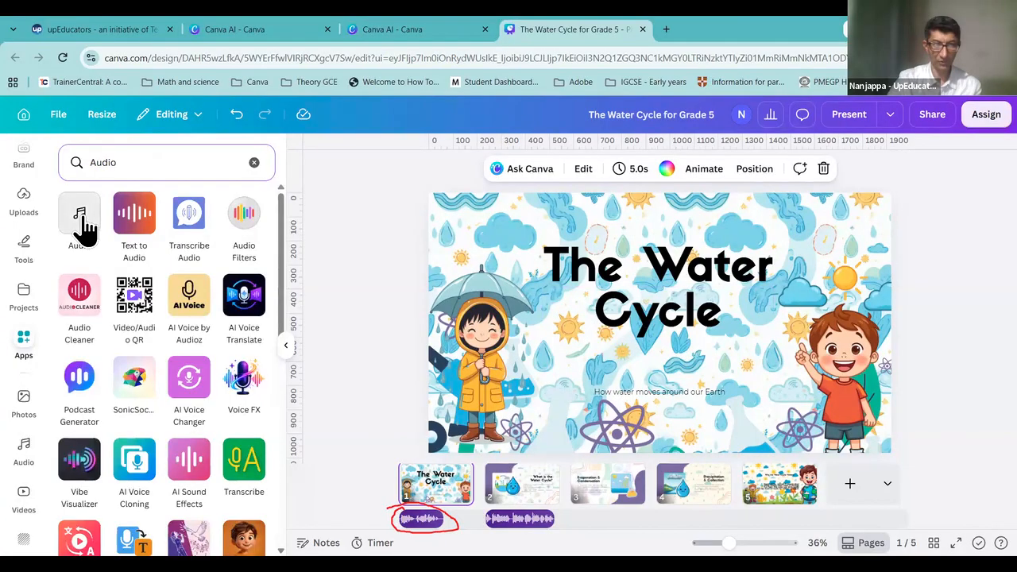
{"action": "left_click", "coordinate": [84, 226]}
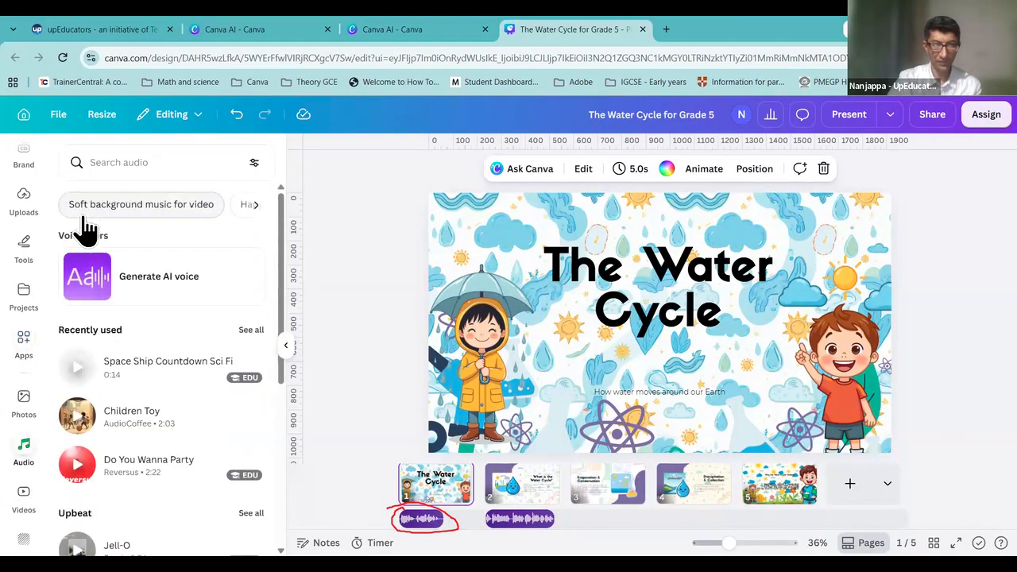
{"action": "left_click", "coordinate": [159, 275]}
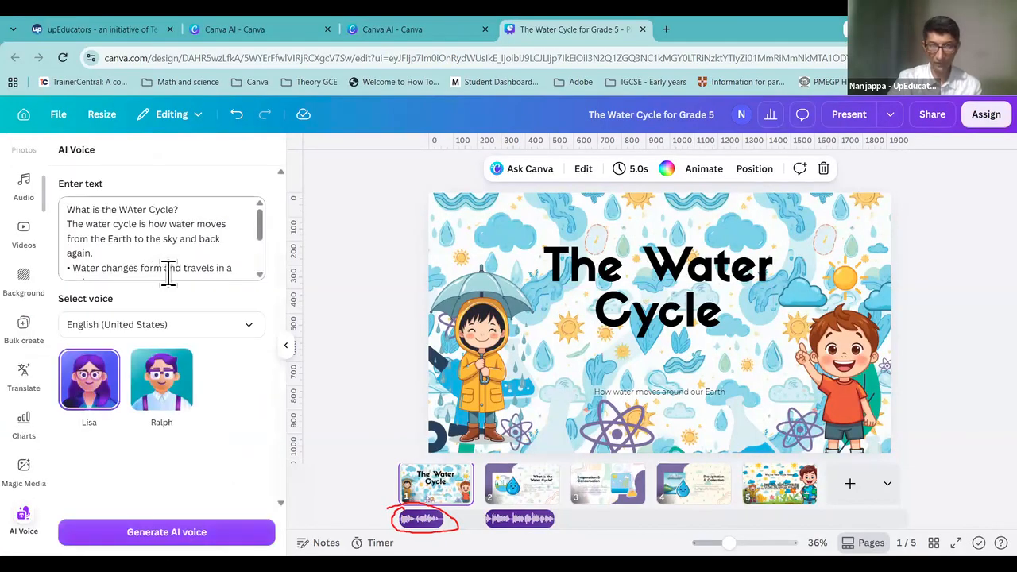
Step: Delete the bullet lines, leaving only the question and its one-sentence definition
{"action": "left_click", "coordinate": [235, 266]}
{"action": "key", "text": "ctrl+a"}
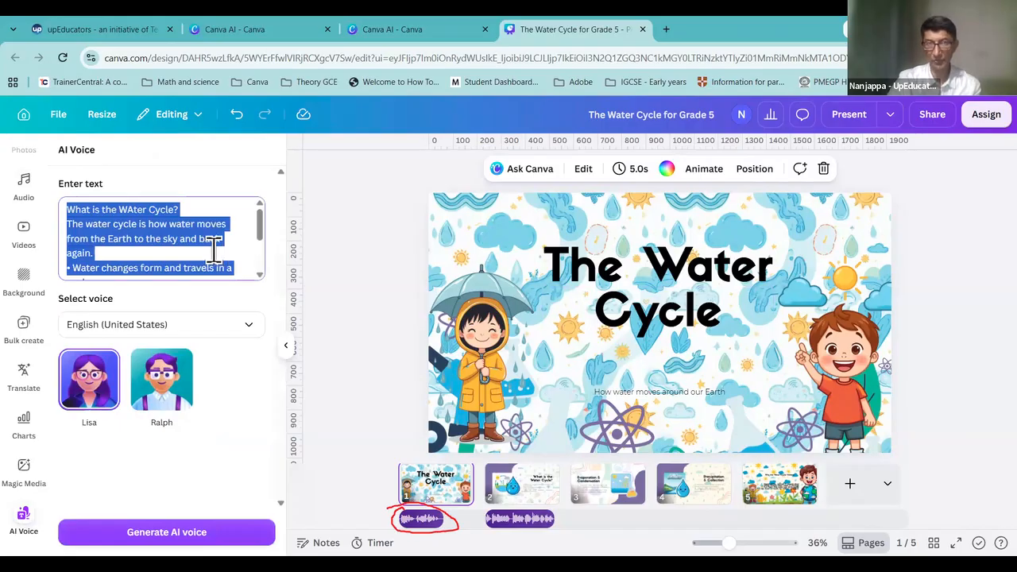
{"action": "left_click", "coordinate": [151, 259]}
{"action": "left_click_drag", "start_coordinate": [142, 259], "coordinate": [164, 273]}
{"action": "left_click_drag", "start_coordinate": [252, 329], "coordinate": [250, 329]}
{"action": "key", "text": "BackSpace"}
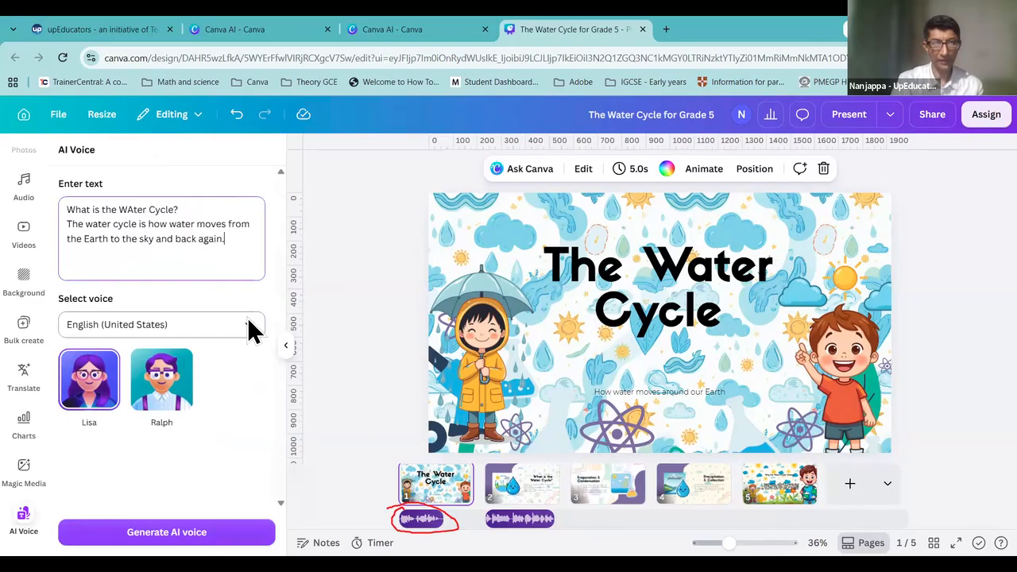
Step: Generate a trial clip in the Ralph voice, then delete it from the timeline
{"action": "left_click", "coordinate": [159, 406]}
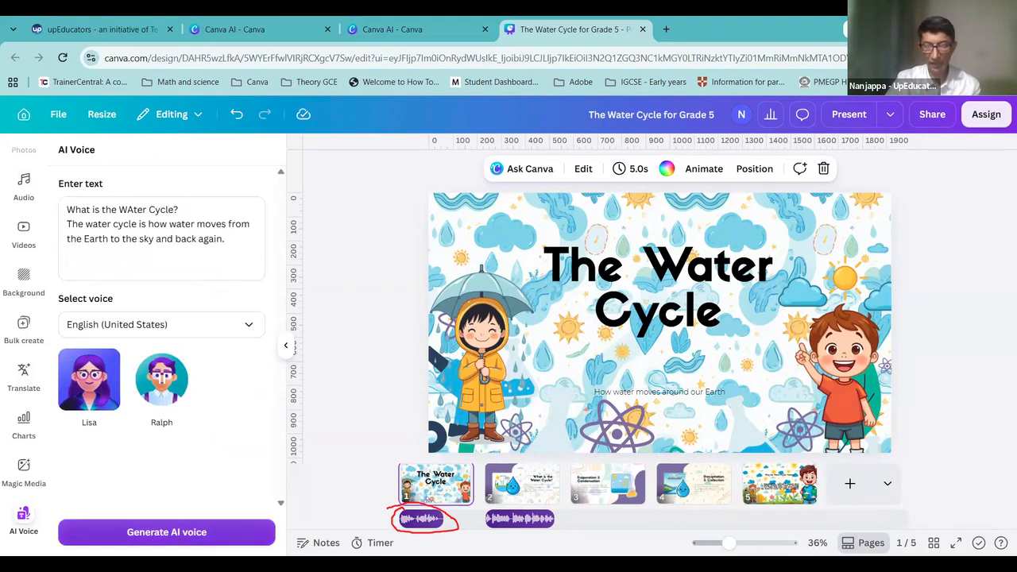
{"action": "left_click", "coordinate": [239, 532]}
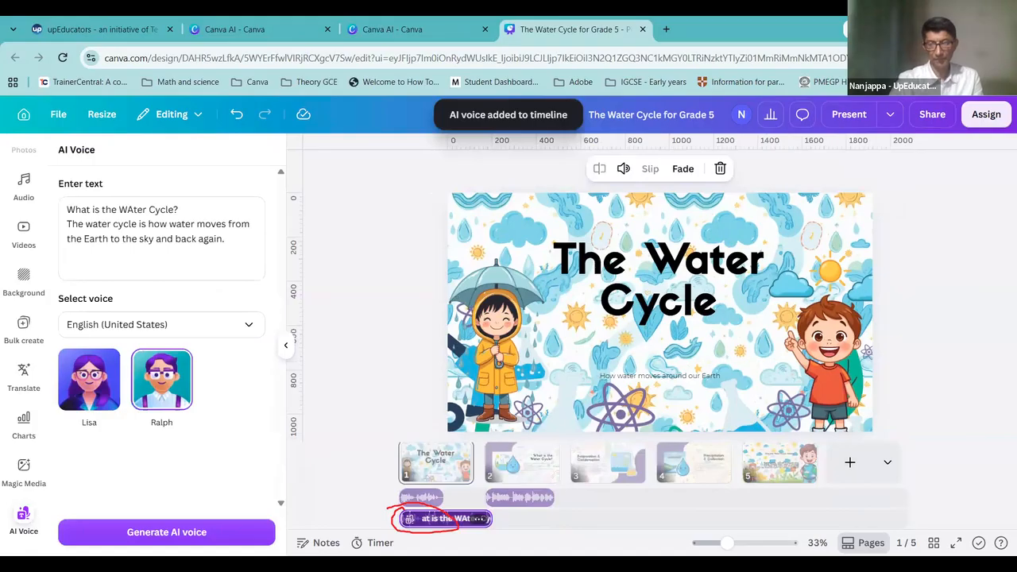
{"action": "key", "text": "Delete"}
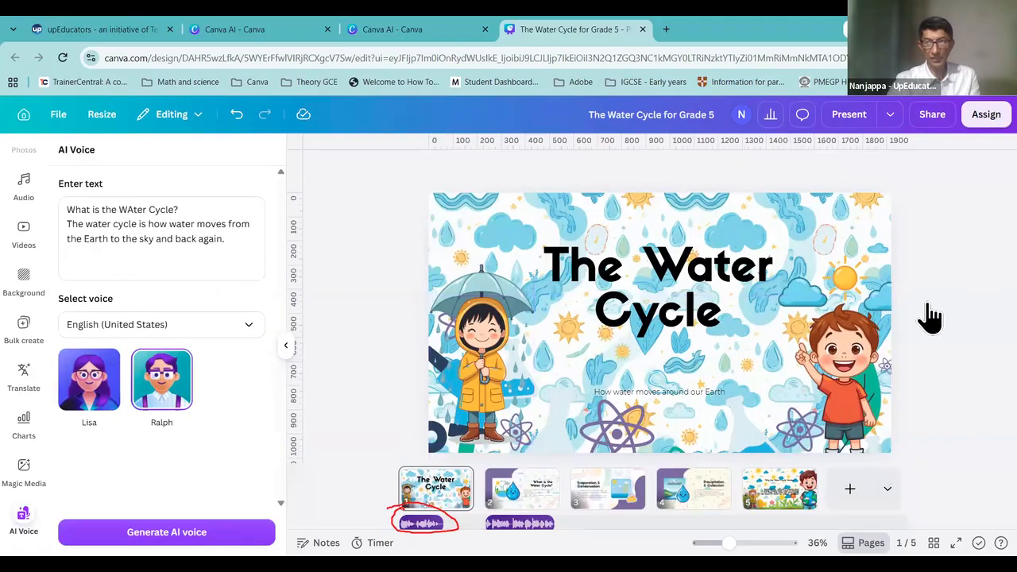
{"action": "left_click", "coordinate": [840, 436]}
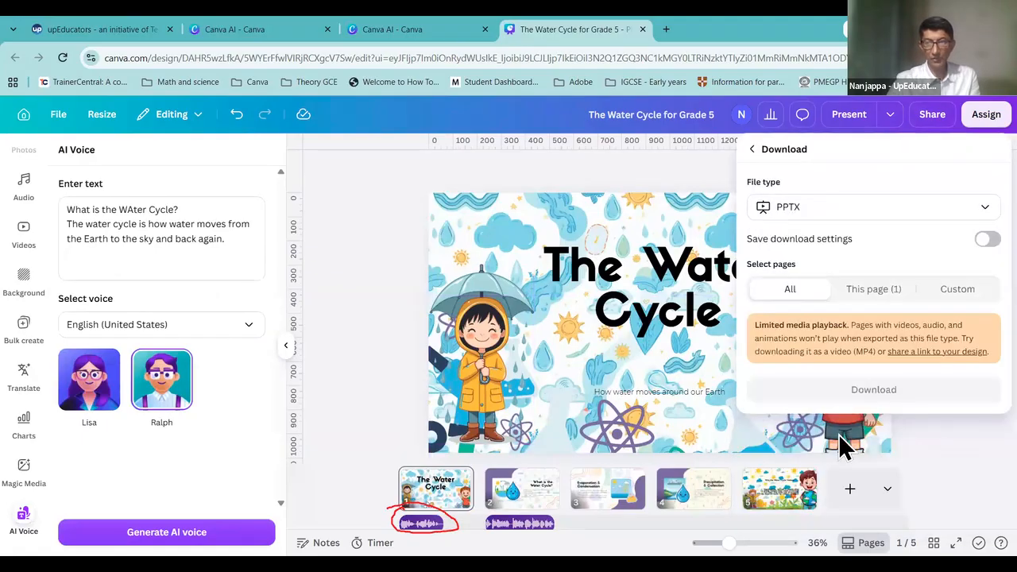
{"action": "left_click", "coordinate": [845, 212]}
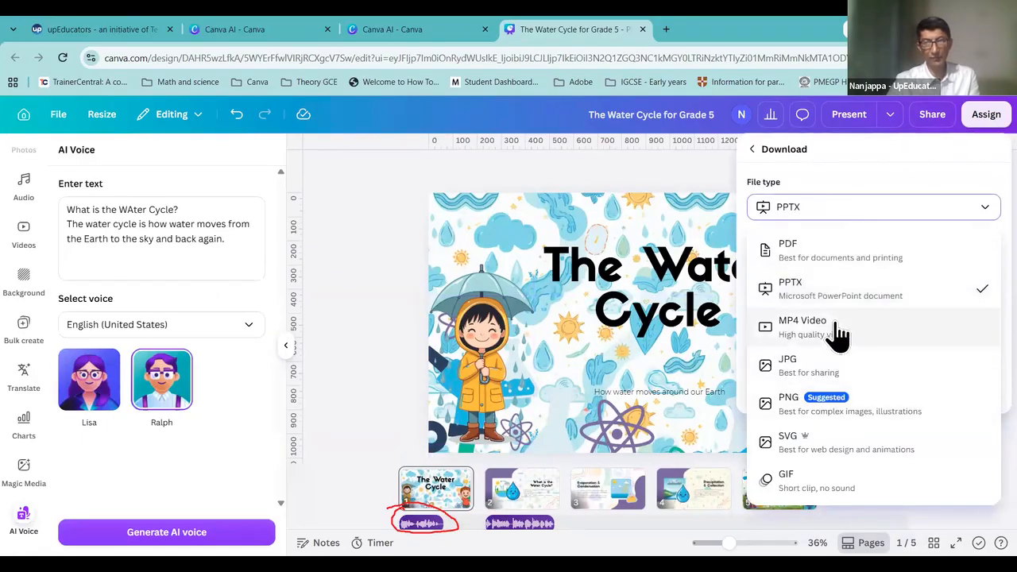
{"action": "left_click", "coordinate": [378, 258]}
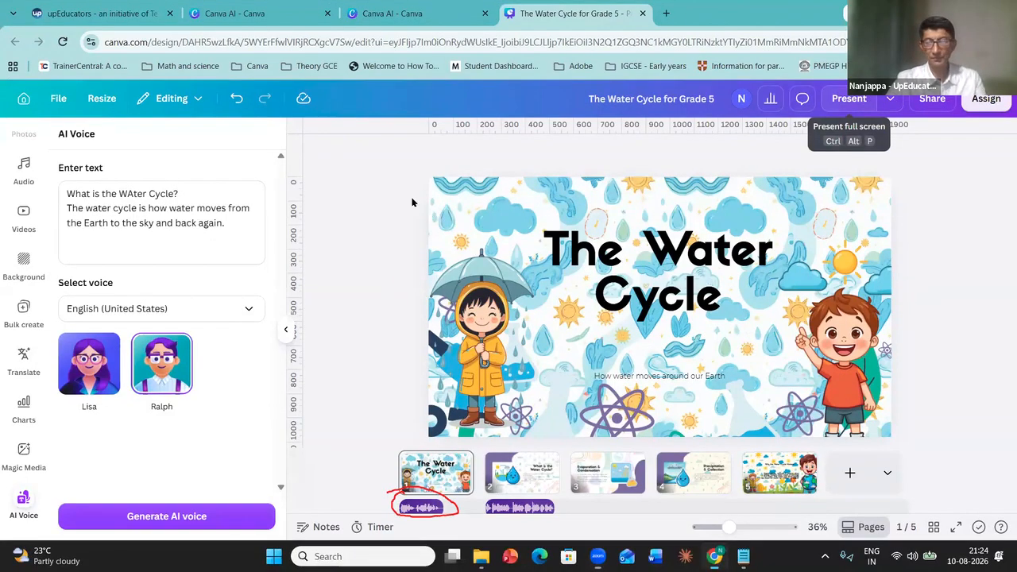
{"action": "key", "text": "ctrl+alt+p"}
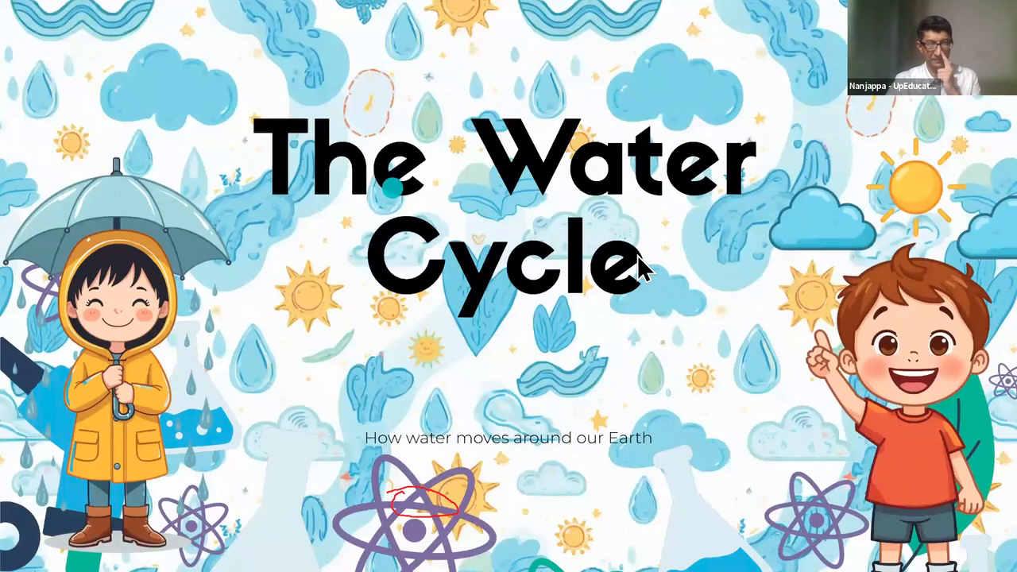
{"action": "key", "text": "Escape"}
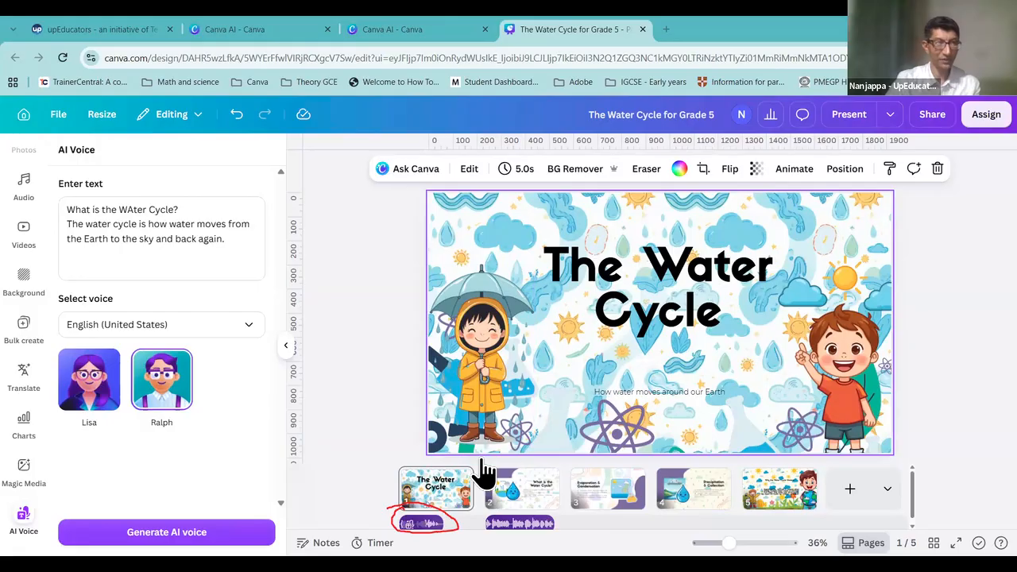
Step: Check the uploaded audio recordings, then leave the editor for the Templates home page
{"action": "scroll", "coordinate": [32, 209], "scroll_direction": "up", "scroll_amount": 5}
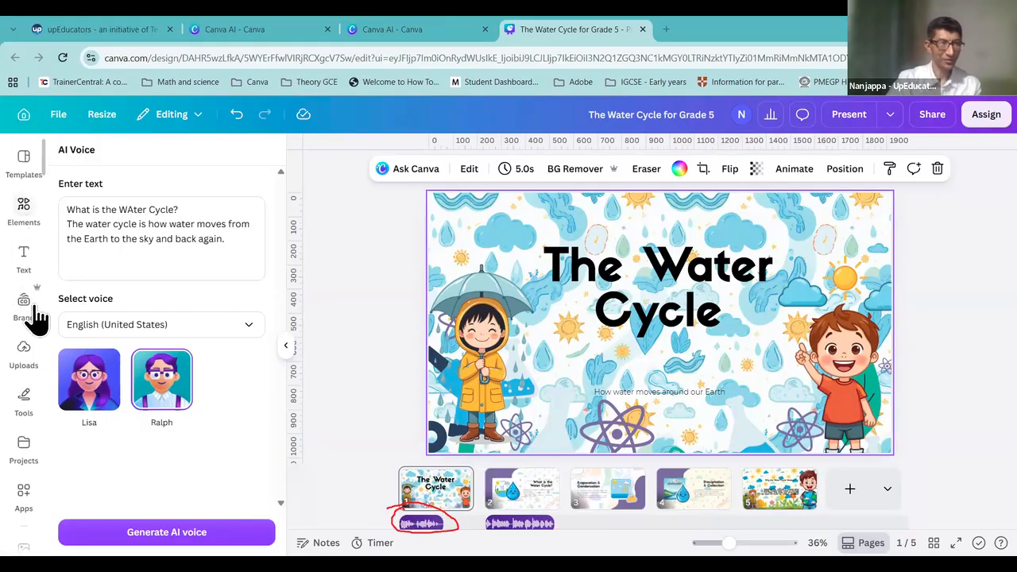
{"action": "left_click", "coordinate": [26, 361]}
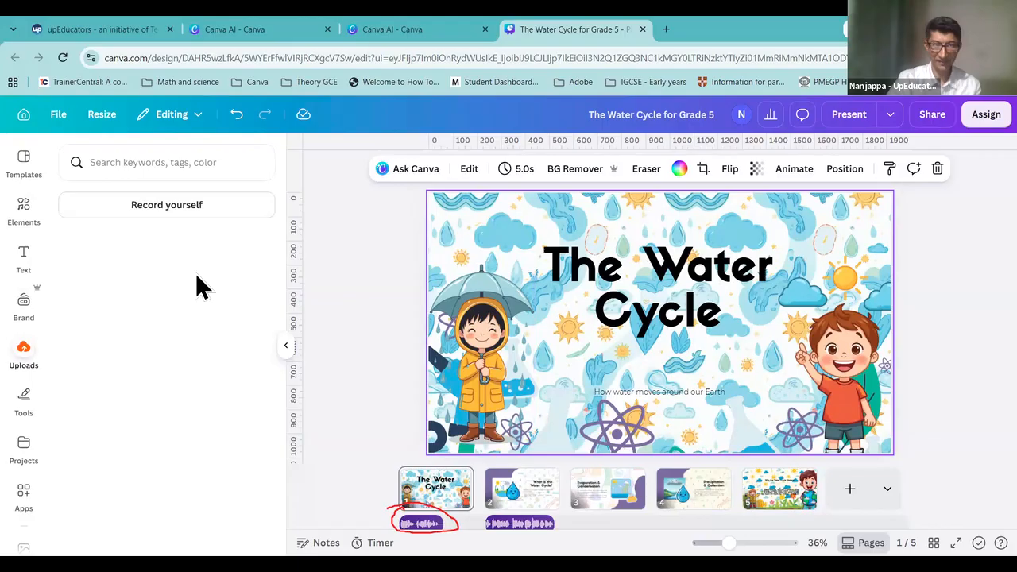
{"action": "left_click", "coordinate": [158, 276]}
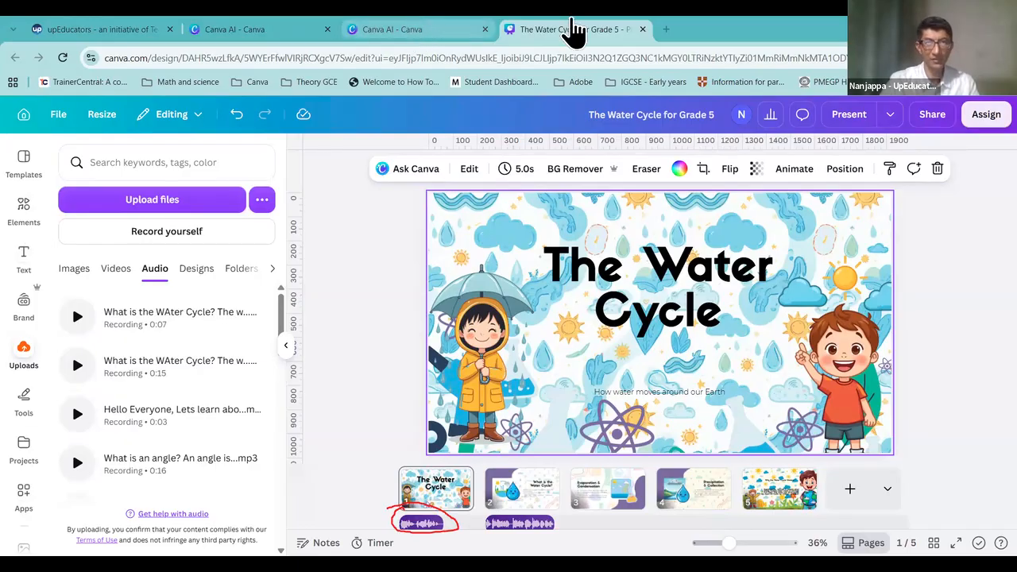
{"action": "left_click", "coordinate": [24, 117]}
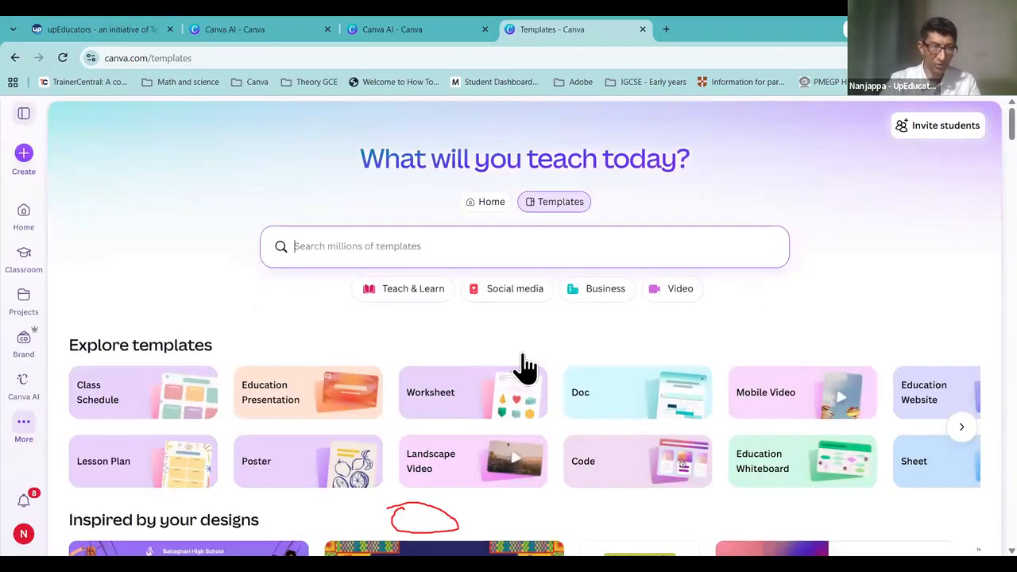
Step: Switch to the Home view and open Canva AI's 'What will we design today?' page
{"action": "scroll", "coordinate": [563, 195], "scroll_direction": "down", "scroll_amount": 6}
{"action": "scroll", "coordinate": [482, 214], "scroll_direction": "up", "scroll_amount": 6}
{"action": "left_click", "coordinate": [481, 204]}
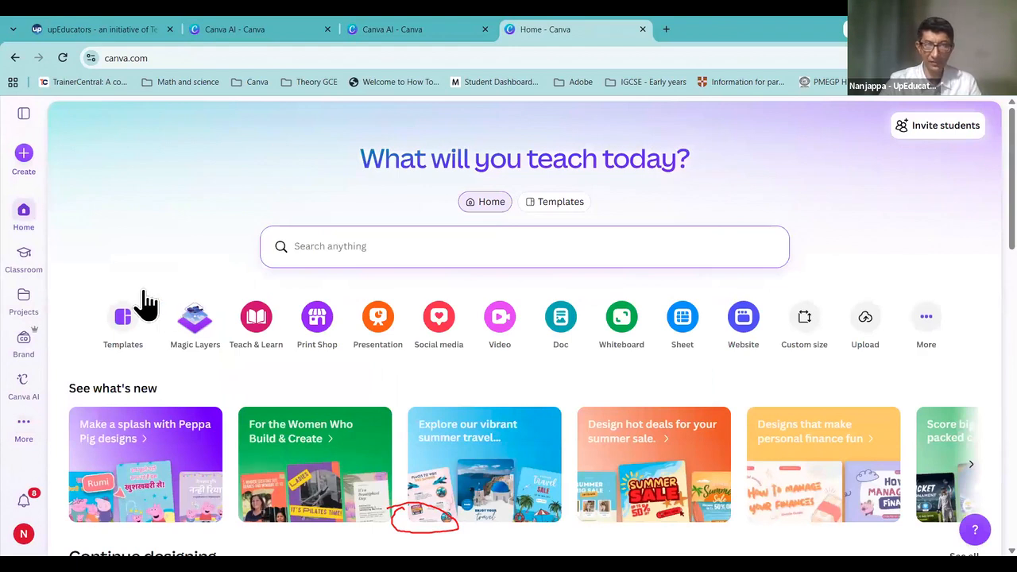
{"action": "scroll", "coordinate": [318, 329], "scroll_direction": "down", "scroll_amount": 4}
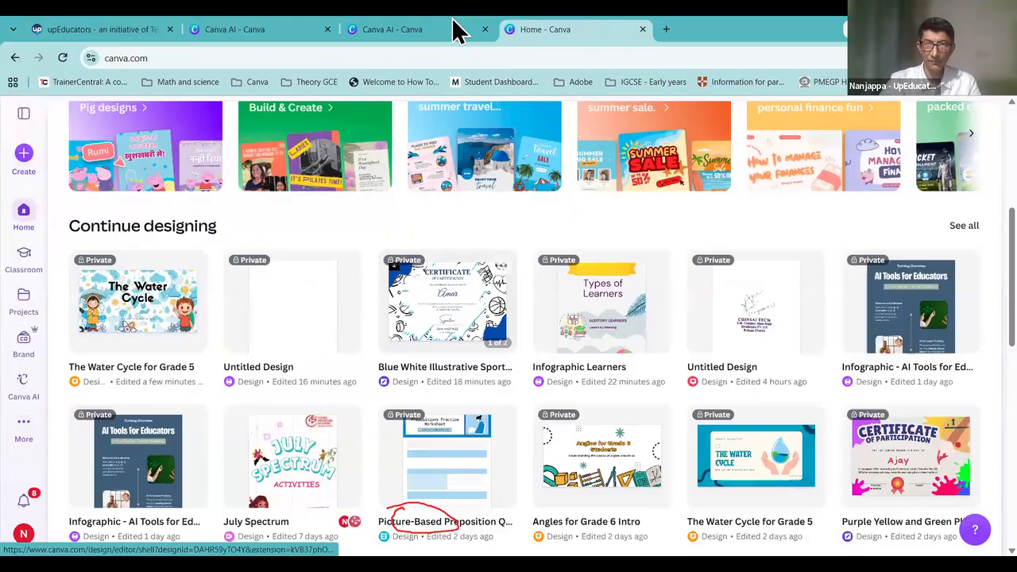
{"action": "scroll", "coordinate": [342, 298], "scroll_direction": "up", "scroll_amount": 4}
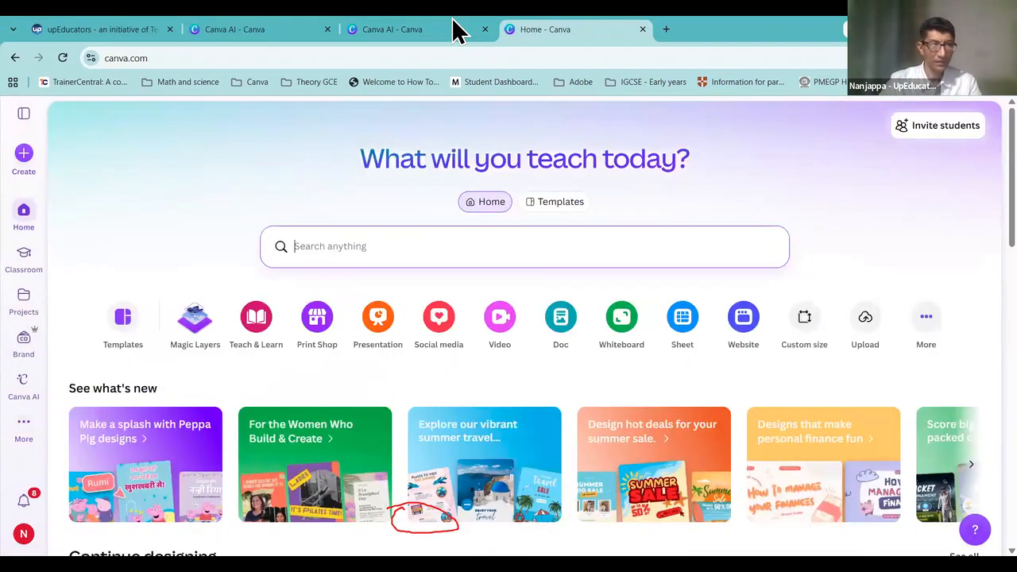
{"action": "left_click", "coordinate": [421, 31]}
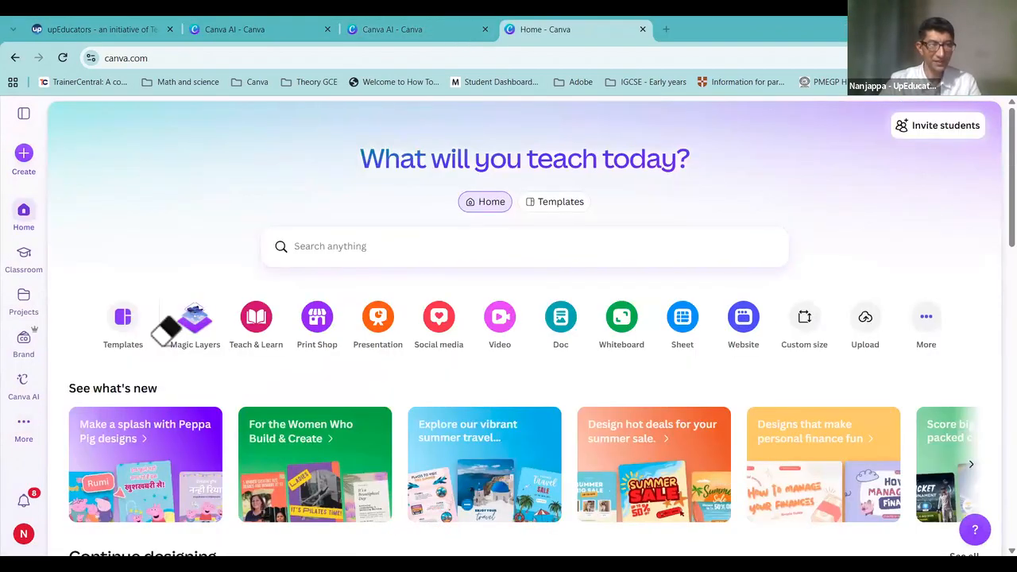
{"action": "left_click", "coordinate": [28, 407]}
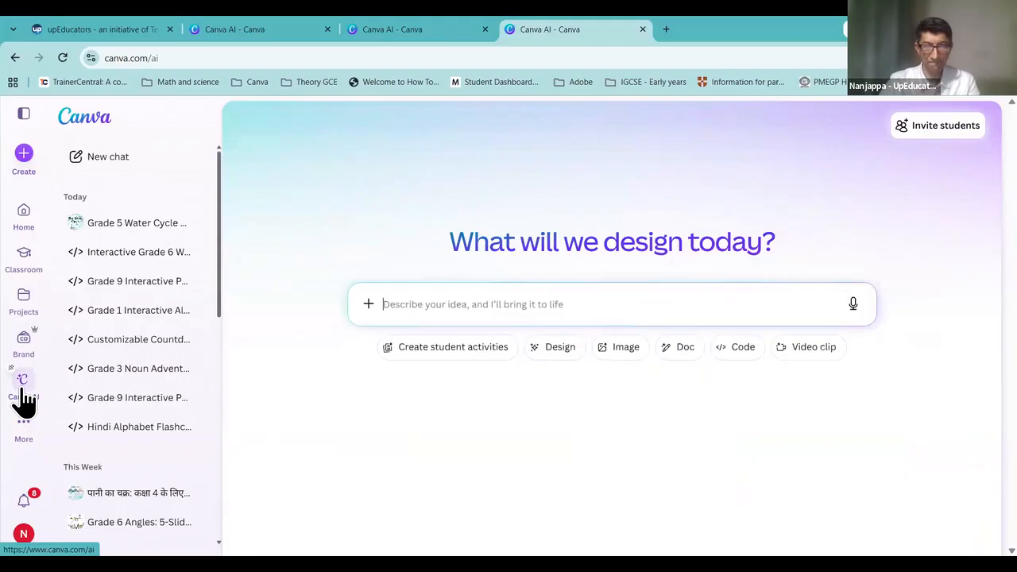
Step: Ask Canva AI for a 'Worksheet on Prepositions for Grade 2 students, make it look colourful'
{"action": "left_click", "coordinate": [475, 303]}
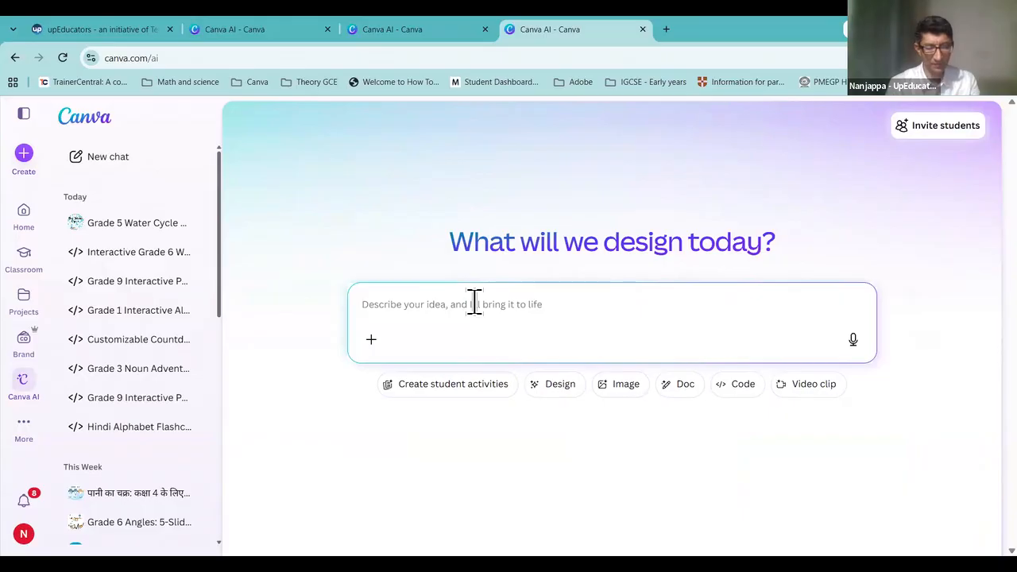
{"action": "type", "text": "Works"}
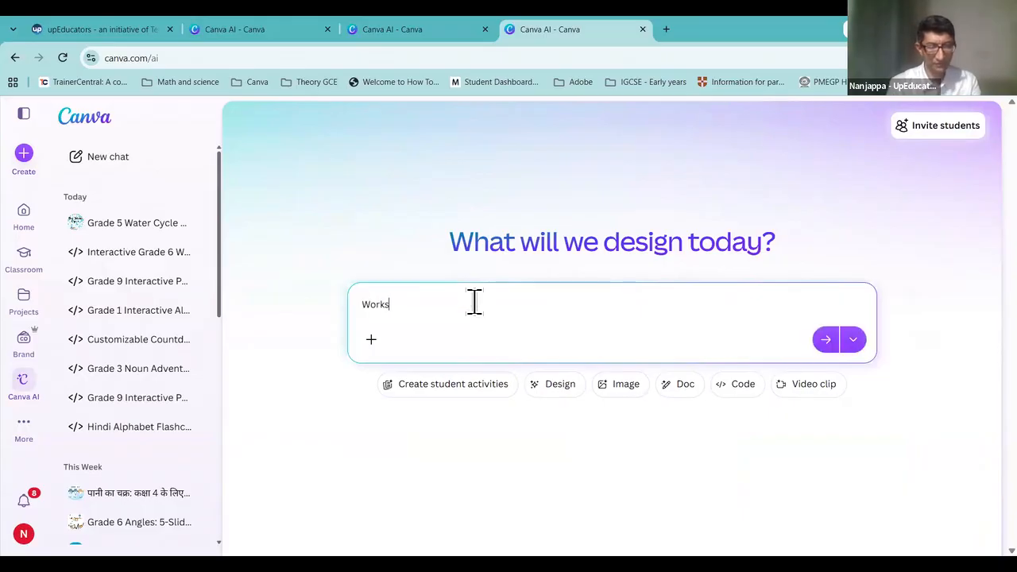
{"action": "type", "text": "heet on Prepositions for Grade 2 students, make it look colourful"}
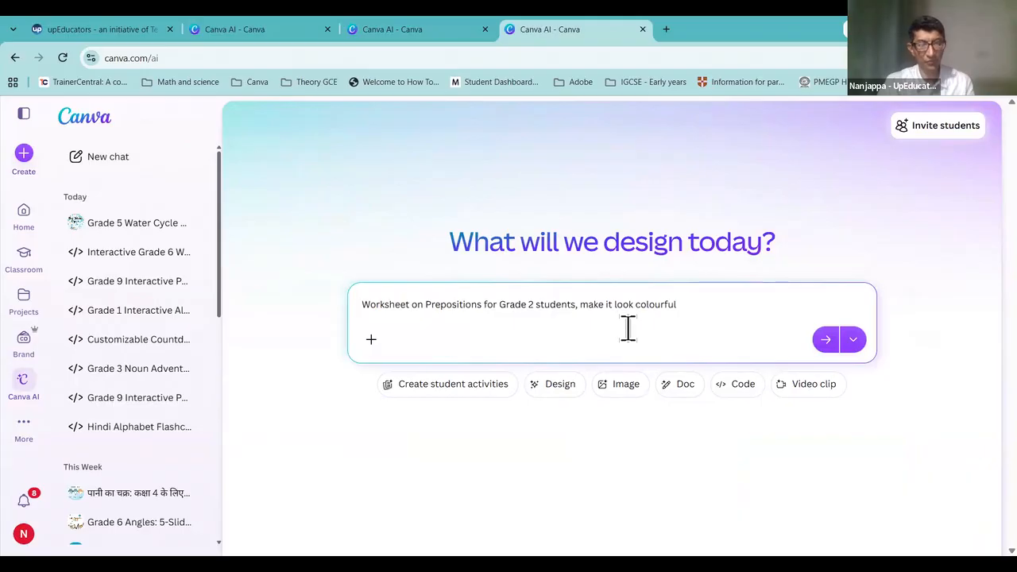
{"action": "key", "text": "ctrl+a"}
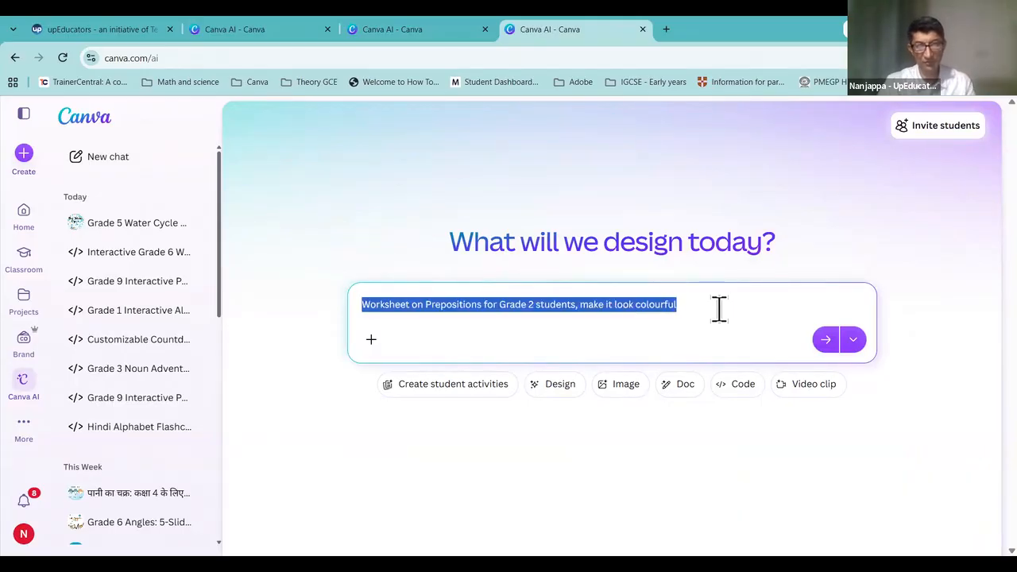
{"action": "left_click", "coordinate": [702, 301]}
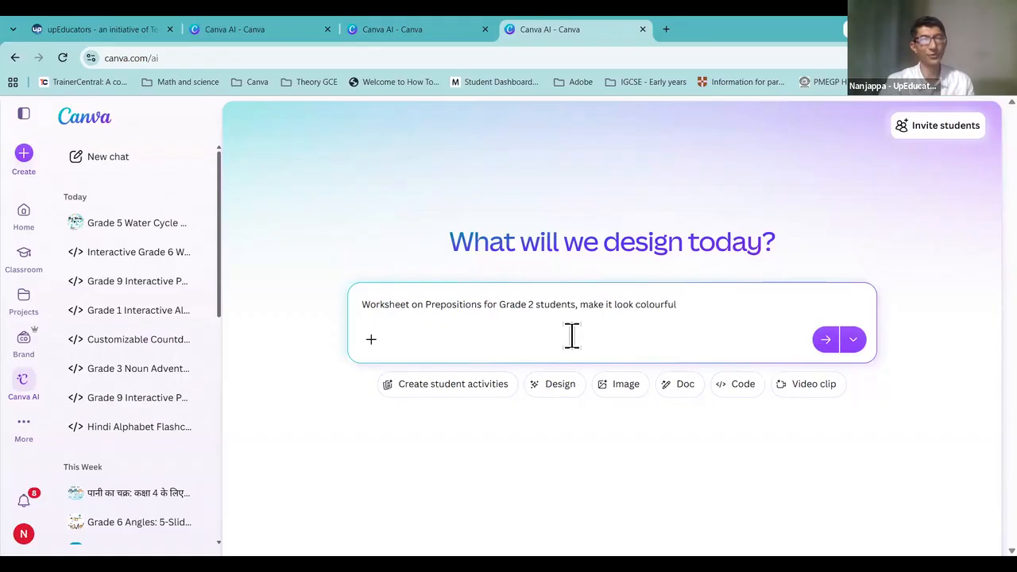
{"action": "left_click", "coordinate": [827, 340]}
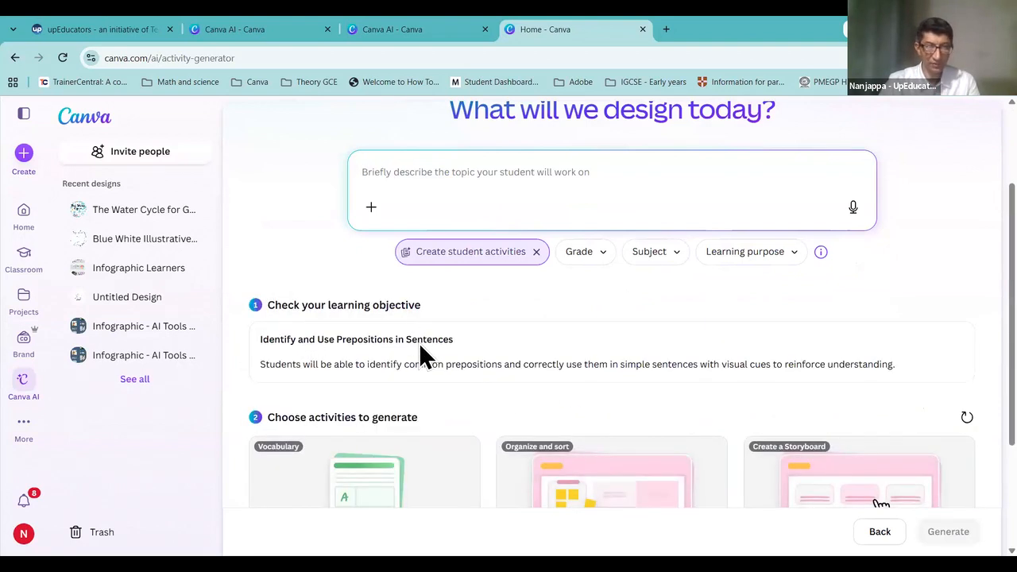
Step: Tick the Colorful Prepositions Word Hunt card, generate it, and open the resulting worksheet
{"action": "scroll", "coordinate": [446, 383], "scroll_direction": "down", "scroll_amount": 1}
{"action": "scroll", "coordinate": [447, 383], "scroll_direction": "down", "scroll_amount": 2}
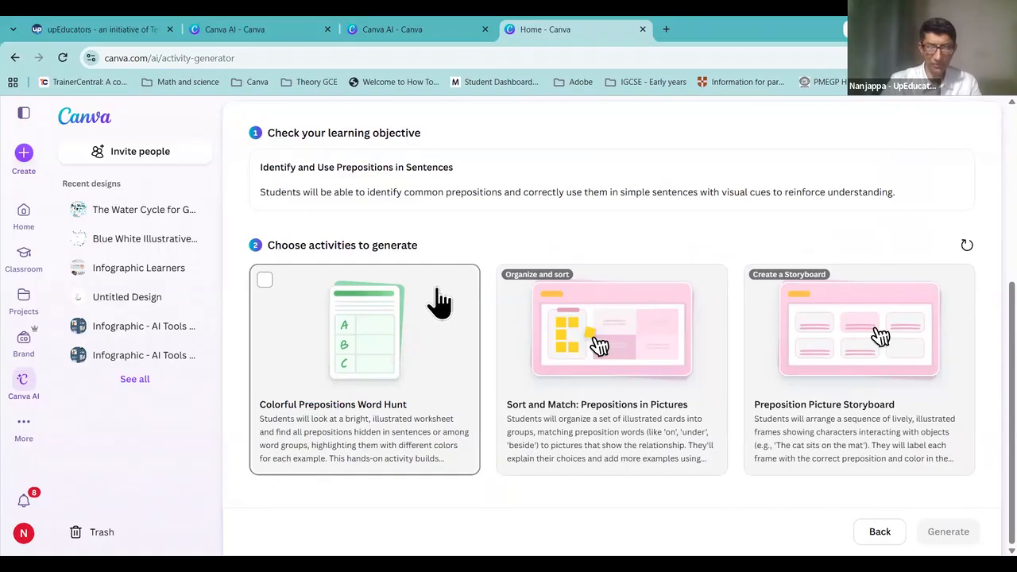
{"action": "left_click", "coordinate": [265, 284]}
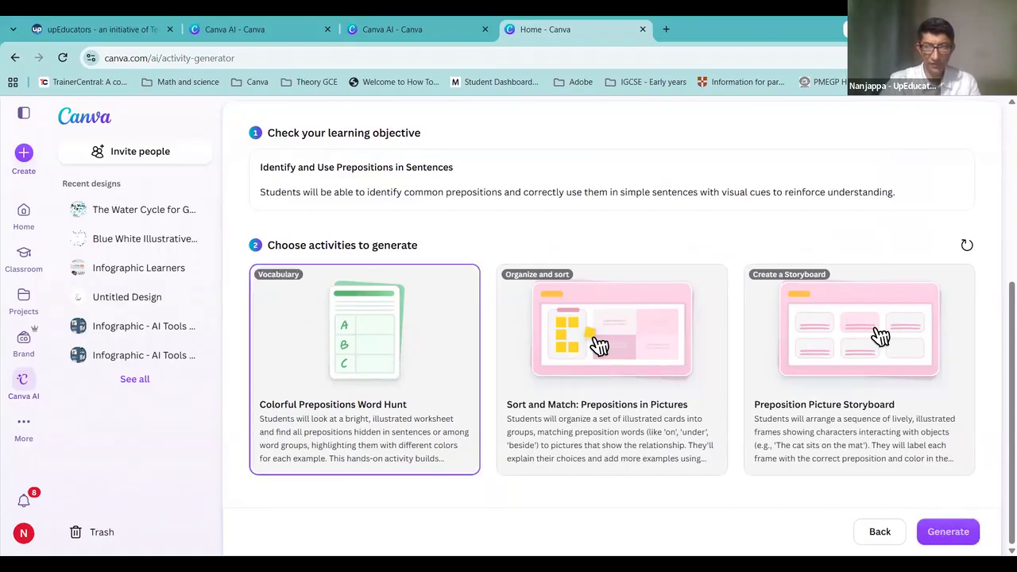
{"action": "left_click", "coordinate": [948, 531]}
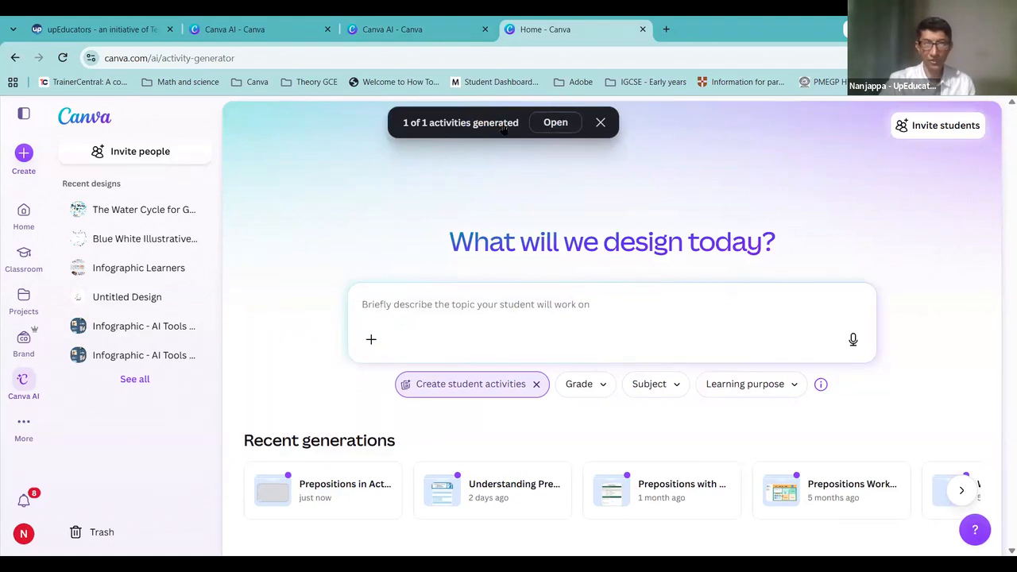
{"action": "left_click", "coordinate": [560, 127]}
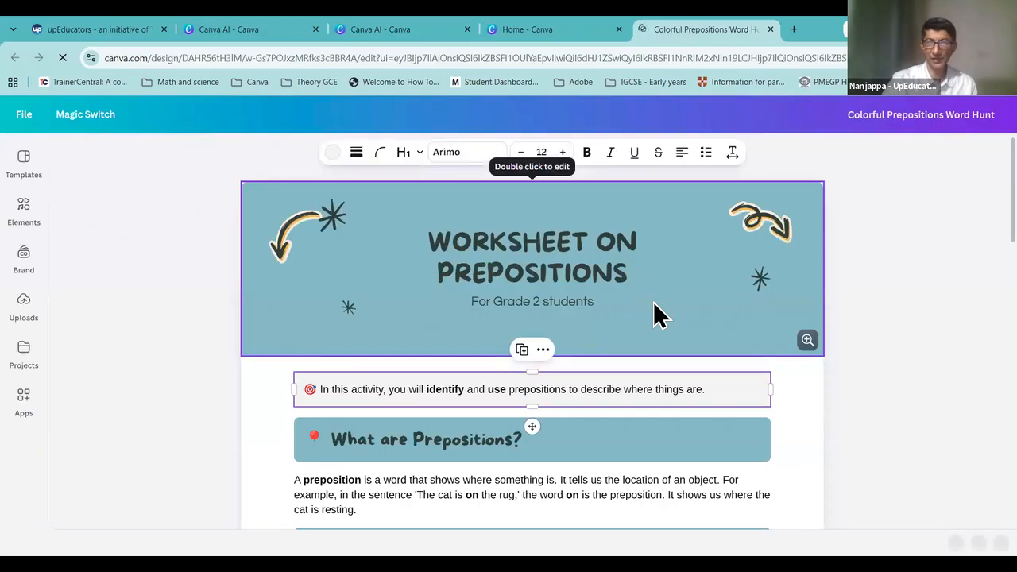
Step: Scroll through the prepositions worksheet's vocabulary table, fill-in sentences and reflection task down to the Answer Key
{"action": "scroll", "coordinate": [653, 314], "scroll_direction": "down", "scroll_amount": 5}
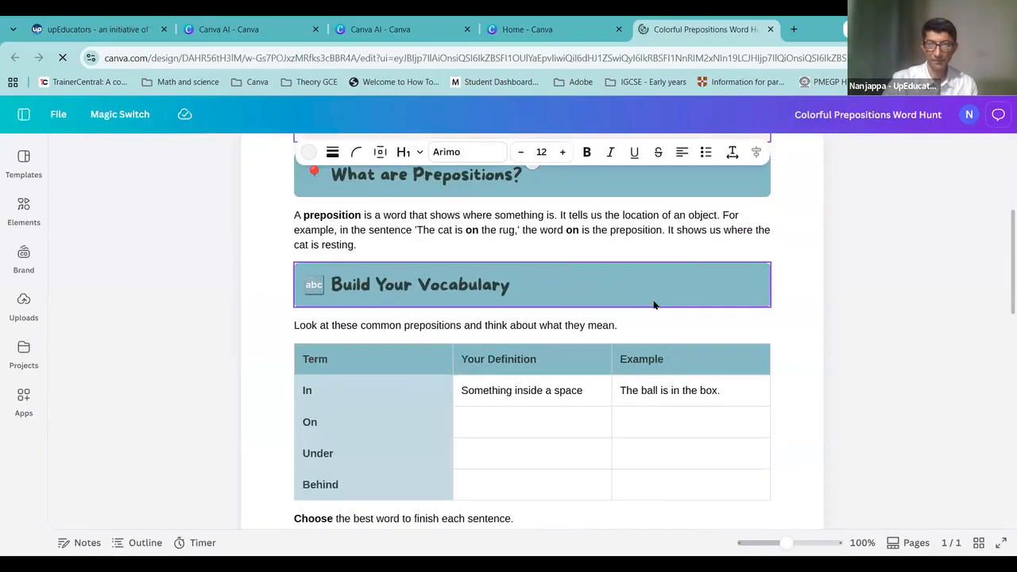
{"action": "scroll", "coordinate": [655, 304], "scroll_direction": "up", "scroll_amount": 4}
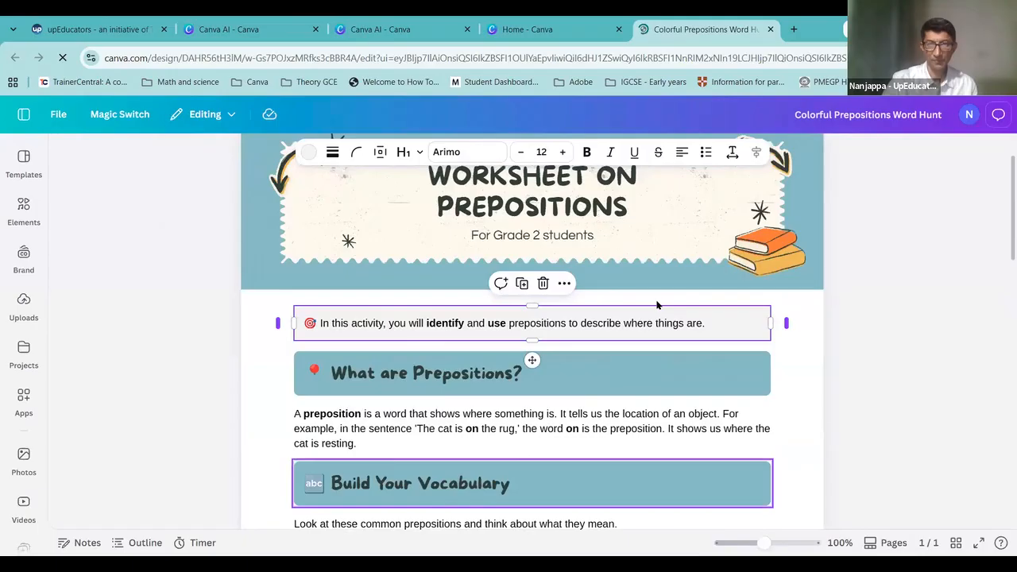
{"action": "scroll", "coordinate": [731, 315], "scroll_direction": "up", "scroll_amount": 1}
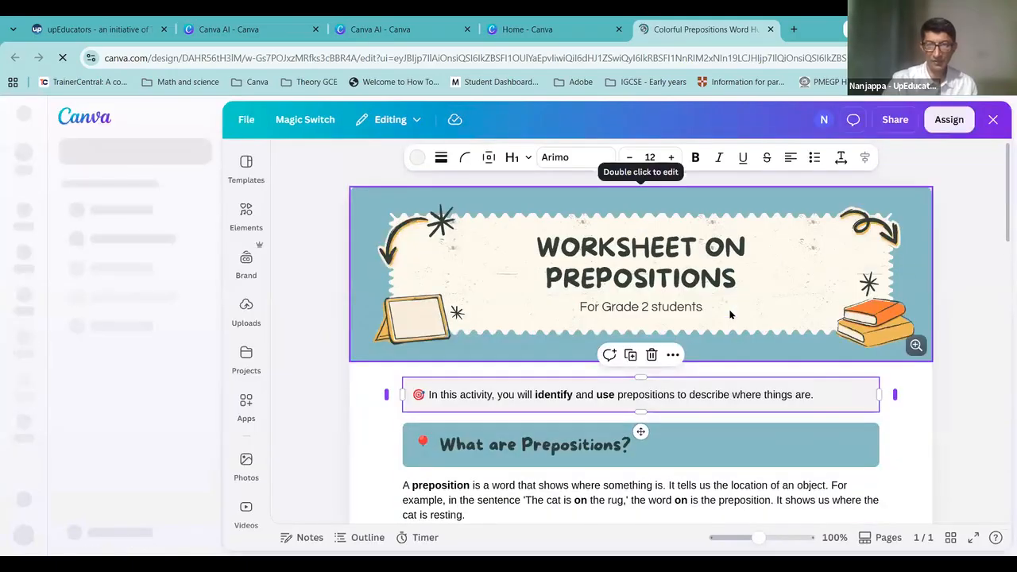
{"action": "scroll", "coordinate": [638, 352], "scroll_direction": "down", "scroll_amount": 2}
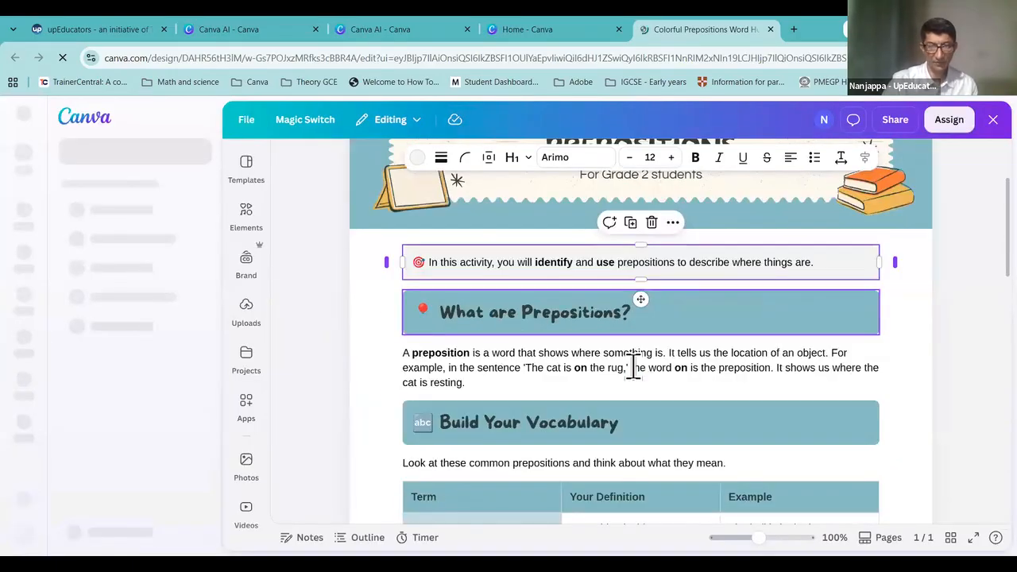
{"action": "scroll", "coordinate": [634, 368], "scroll_direction": "down", "scroll_amount": 3}
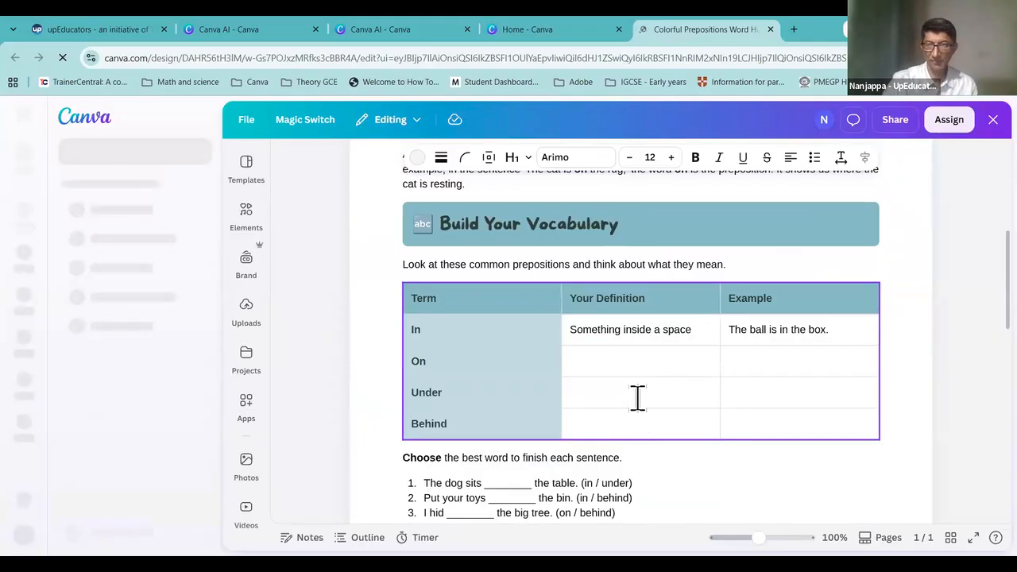
{"action": "scroll", "coordinate": [638, 397], "scroll_direction": "down", "scroll_amount": 1}
{"action": "scroll", "coordinate": [638, 398], "scroll_direction": "down", "scroll_amount": 2}
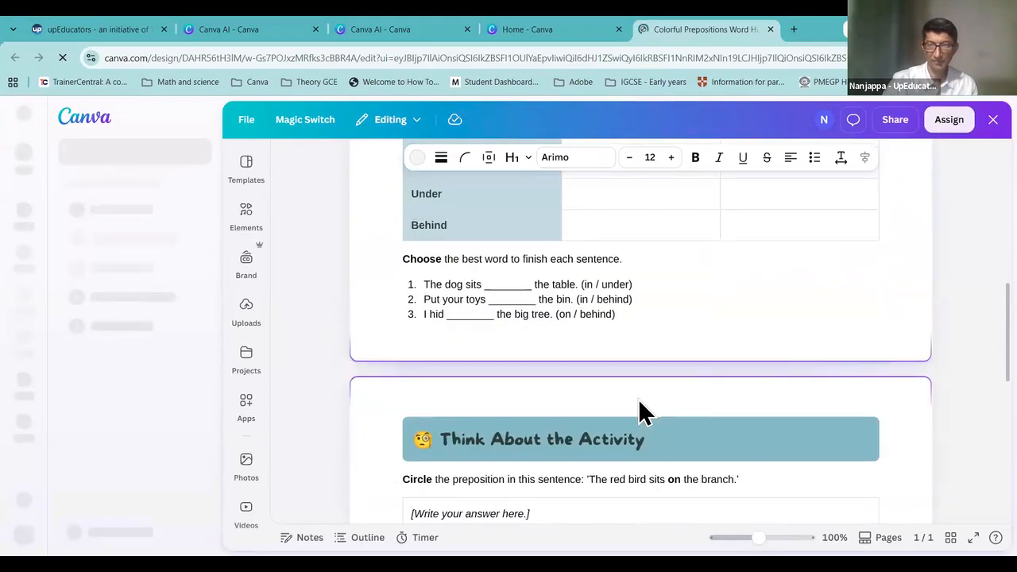
{"action": "scroll", "coordinate": [642, 409], "scroll_direction": "down", "scroll_amount": 2}
{"action": "scroll", "coordinate": [642, 410], "scroll_direction": "down", "scroll_amount": 5}
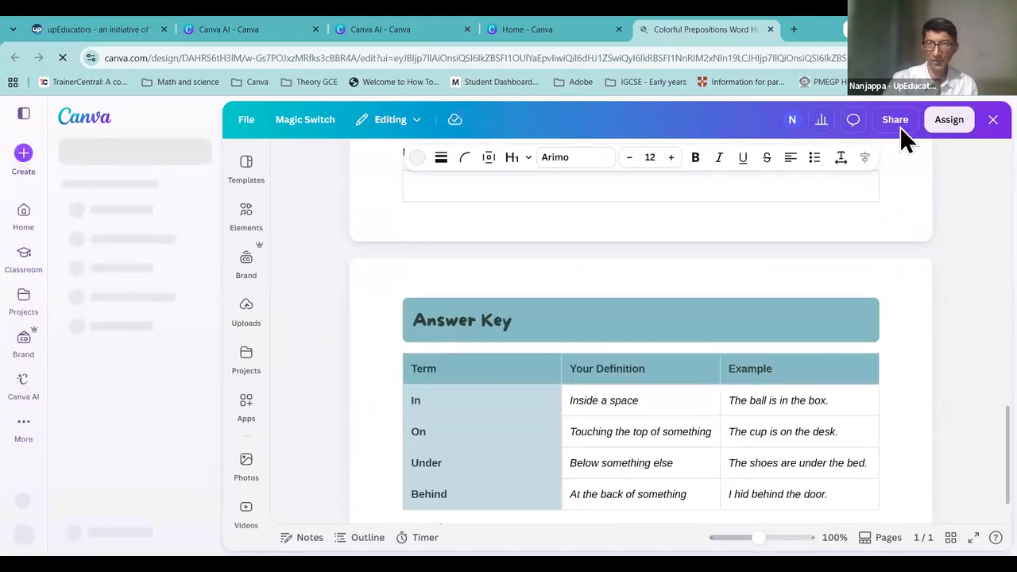
{"action": "left_click", "coordinate": [896, 121]}
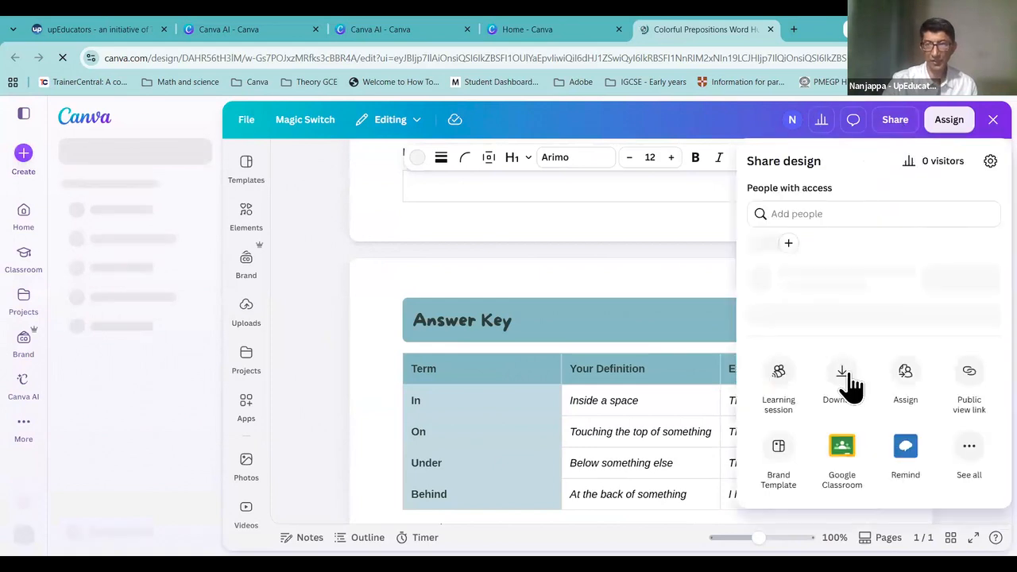
{"action": "left_click", "coordinate": [849, 383]}
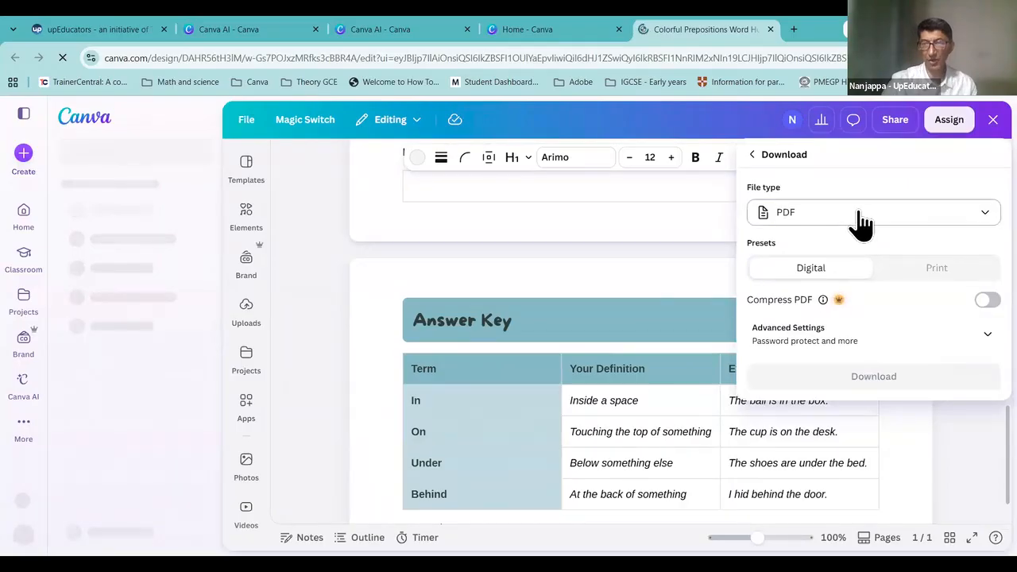
{"action": "left_click", "coordinate": [861, 218]}
{"action": "left_click", "coordinate": [851, 232]}
{"action": "left_click", "coordinate": [850, 225]}
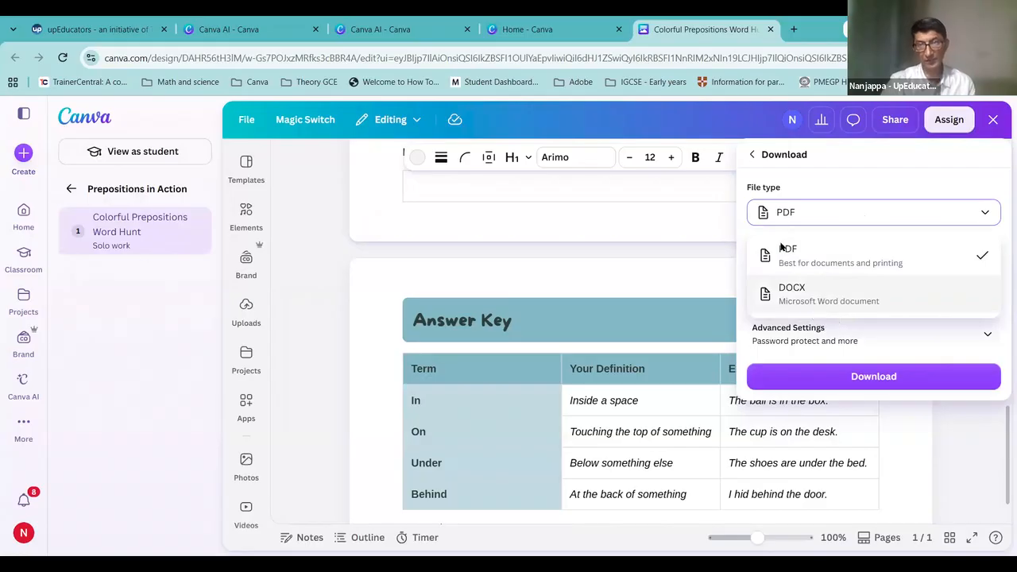
{"action": "left_click", "coordinate": [616, 198]}
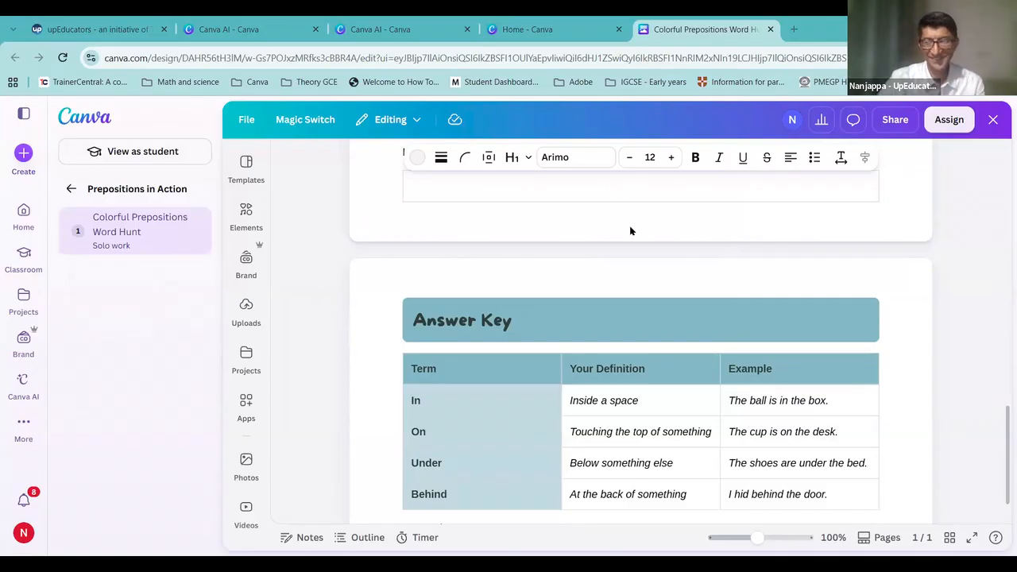
{"action": "scroll", "coordinate": [916, 290], "scroll_direction": "up", "scroll_amount": 7}
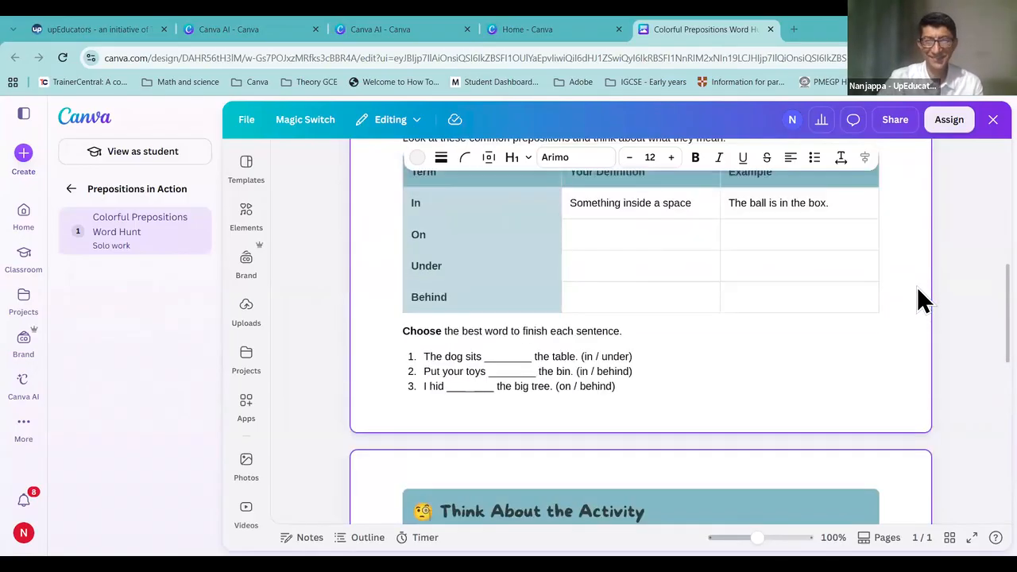
{"action": "scroll", "coordinate": [918, 292], "scroll_direction": "up", "scroll_amount": 10}
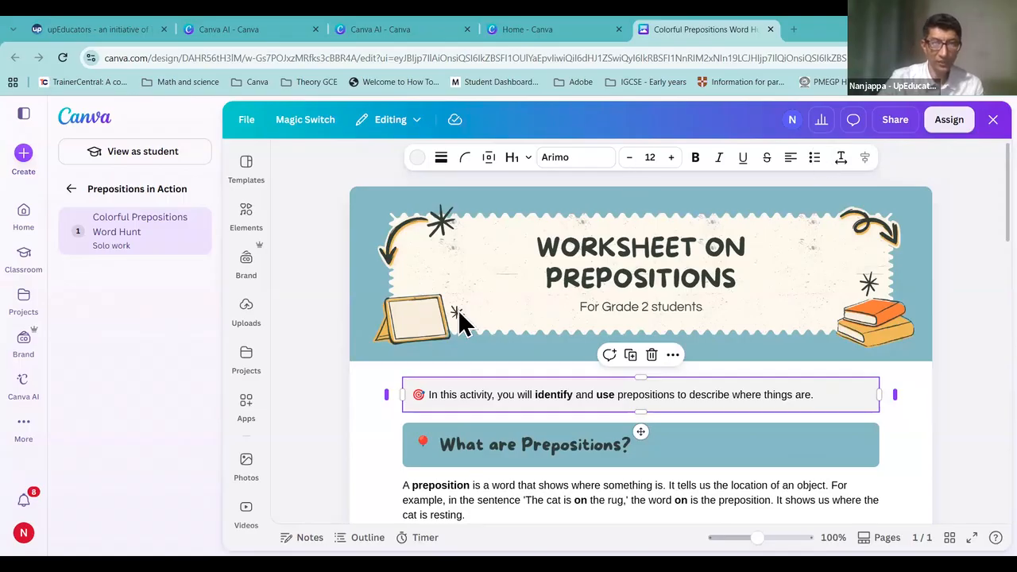
Step: Return to the Home - Canva tab showing the recent prepositions generations
{"action": "left_click", "coordinate": [559, 27]}
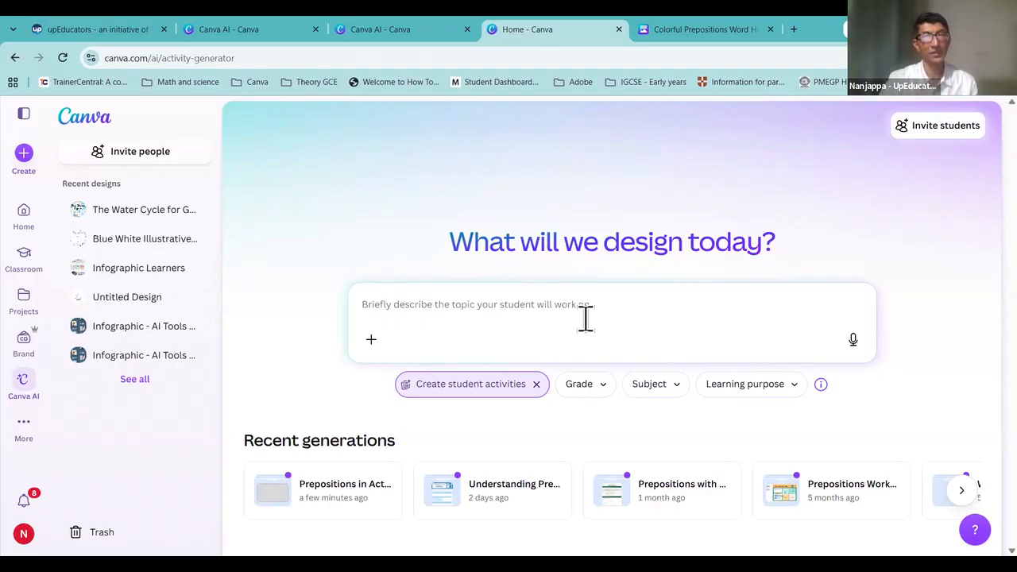
Step: Open the Canva AI chat page with Design, Image, Doc, Code and Video options and today's chats
{"action": "left_click", "coordinate": [717, 21]}
{"action": "left_click", "coordinate": [506, 31]}
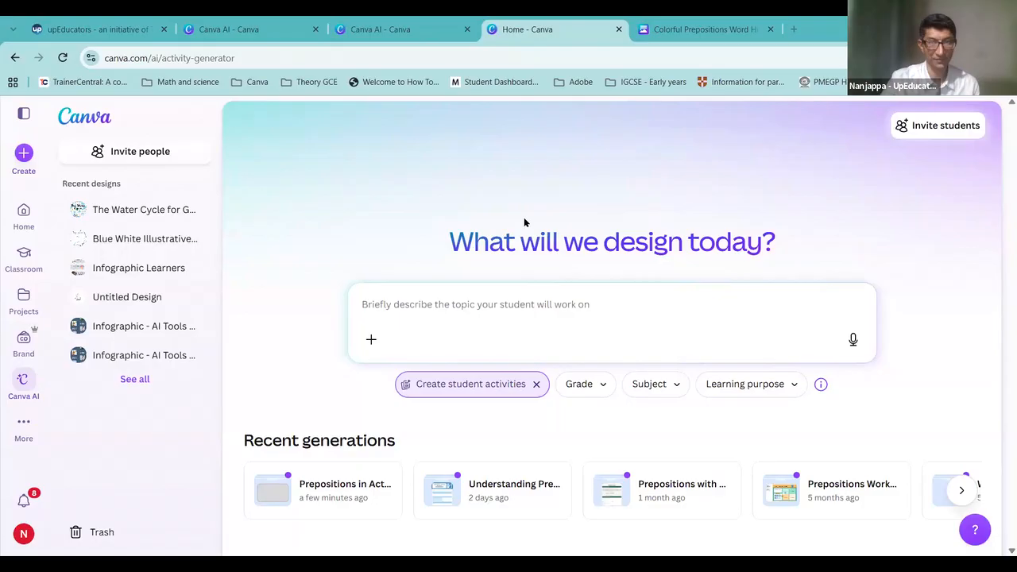
{"action": "left_click", "coordinate": [30, 403]}
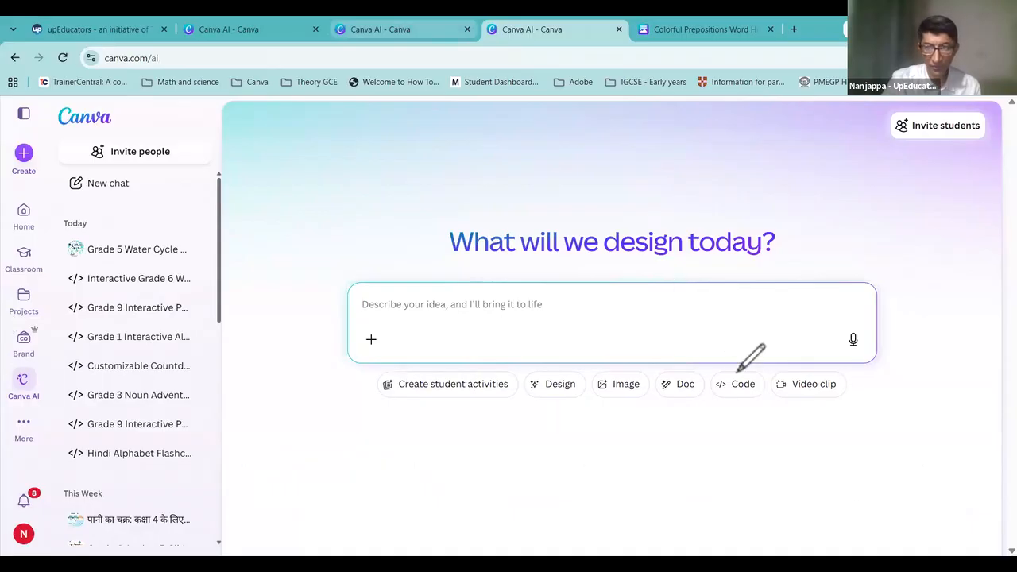
Step: Close the Colorful Prepositions worksheet tab and switch the Canva AI prompt to Code mode
{"action": "mouse_move", "coordinate": [713, 380]}
{"action": "left_mouse_down"}
{"action": "mouse_move", "coordinate": [731, 398]}
{"action": "mouse_move", "coordinate": [735, 370]}
{"action": "left_mouse_up"}
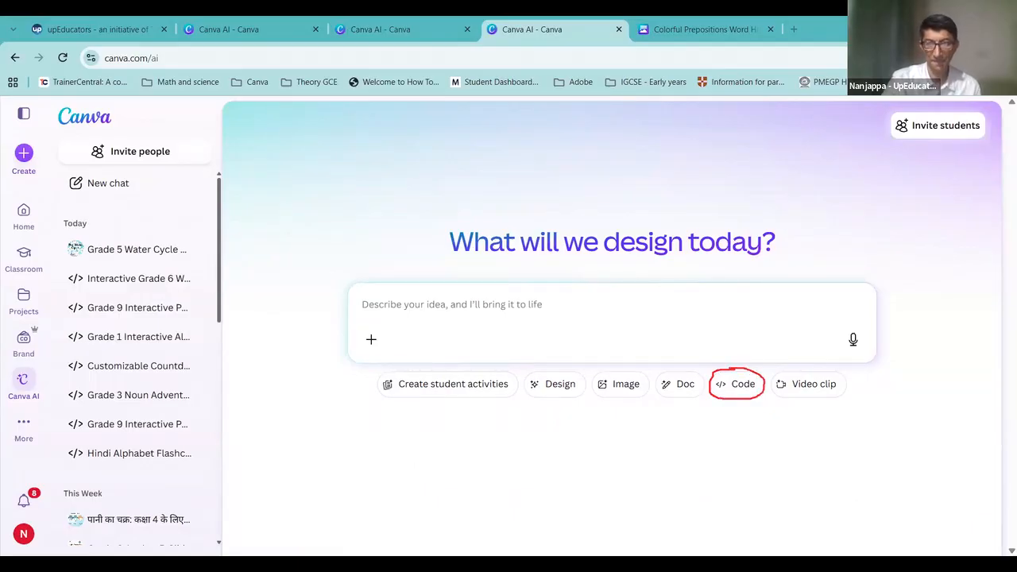
{"action": "left_click", "coordinate": [476, 300]}
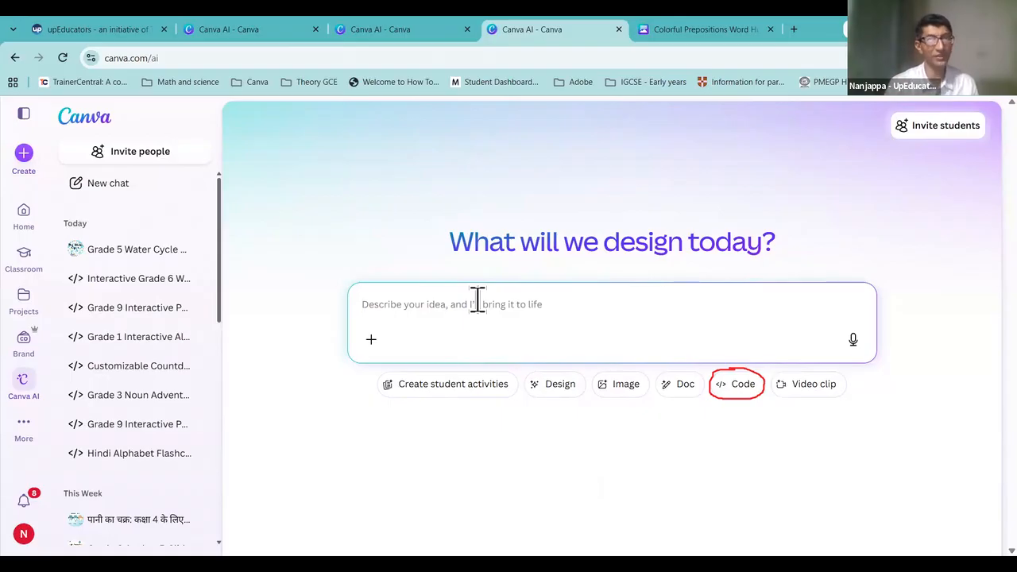
{"action": "left_click", "coordinate": [770, 29]}
{"action": "left_click", "coordinate": [741, 388]}
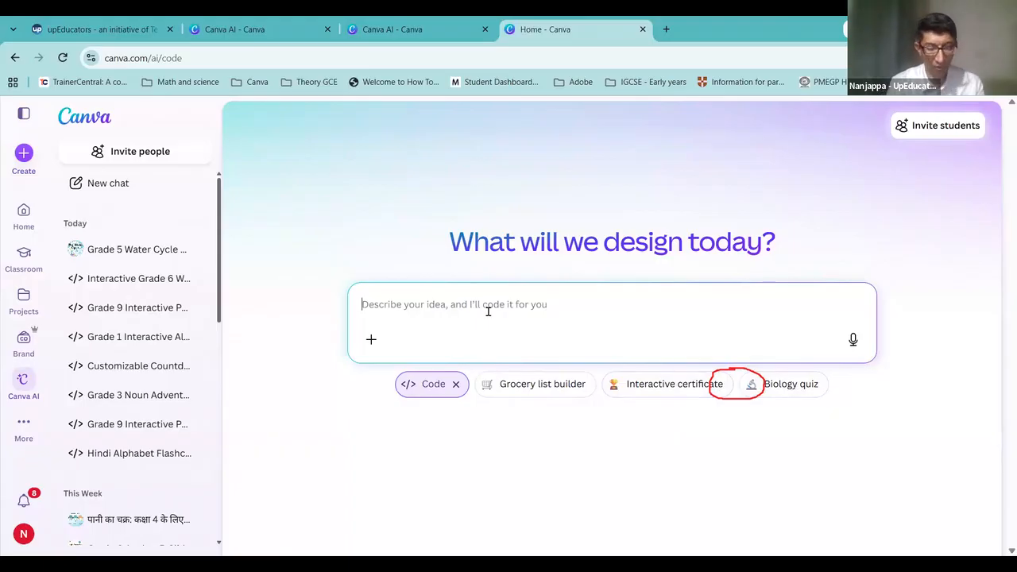
Step: Type a prompt for an alphabet flashcard that flips to the letter's picture and plays its pronunciation
{"action": "type", "text": "Create a"}
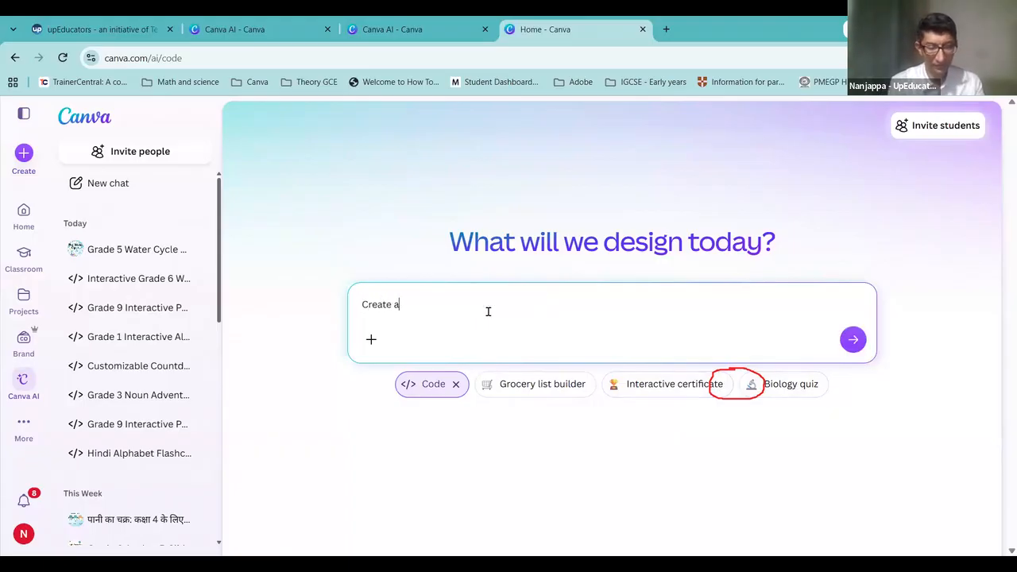
{"action": "type", "text": " flashcard"}
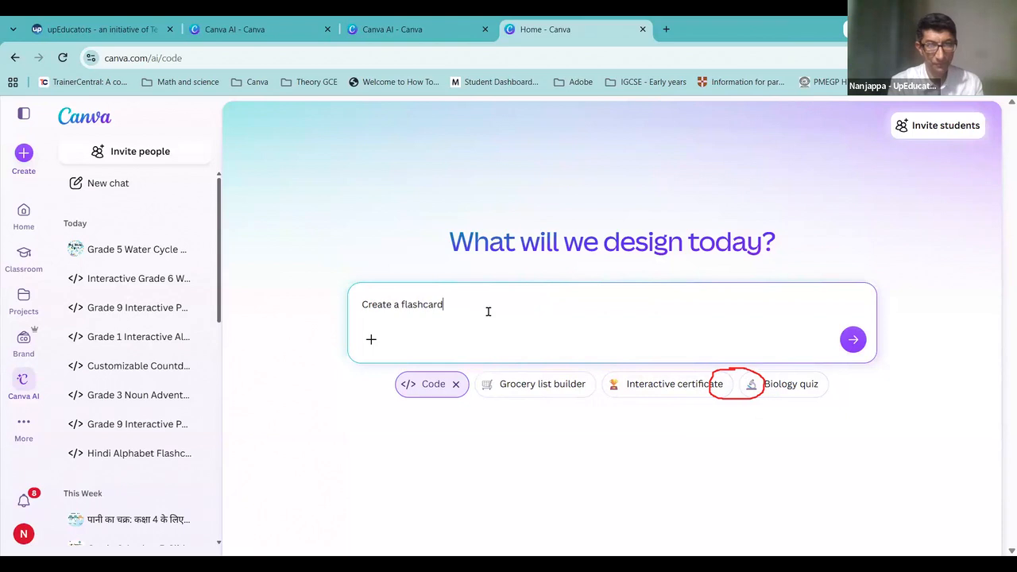
{"action": "type", "text": " abo"}
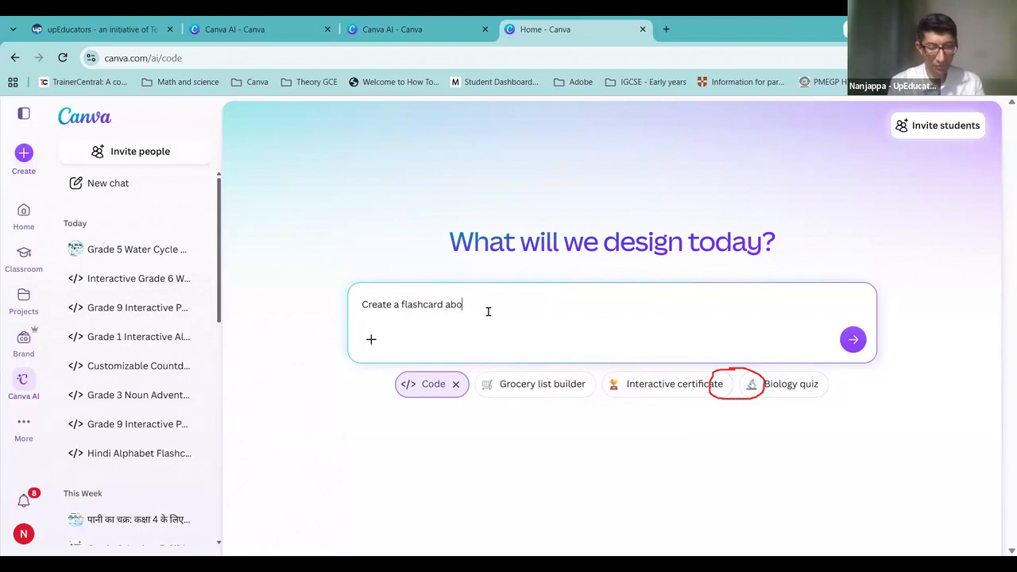
{"action": "type", "text": "ut Alphabets"}
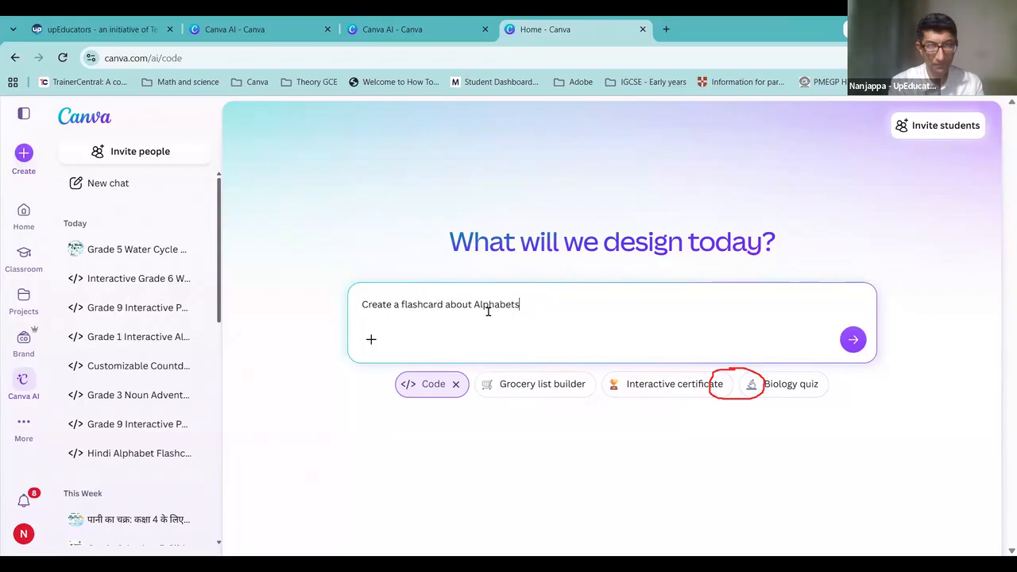
{"action": "type", "text": ", one "}
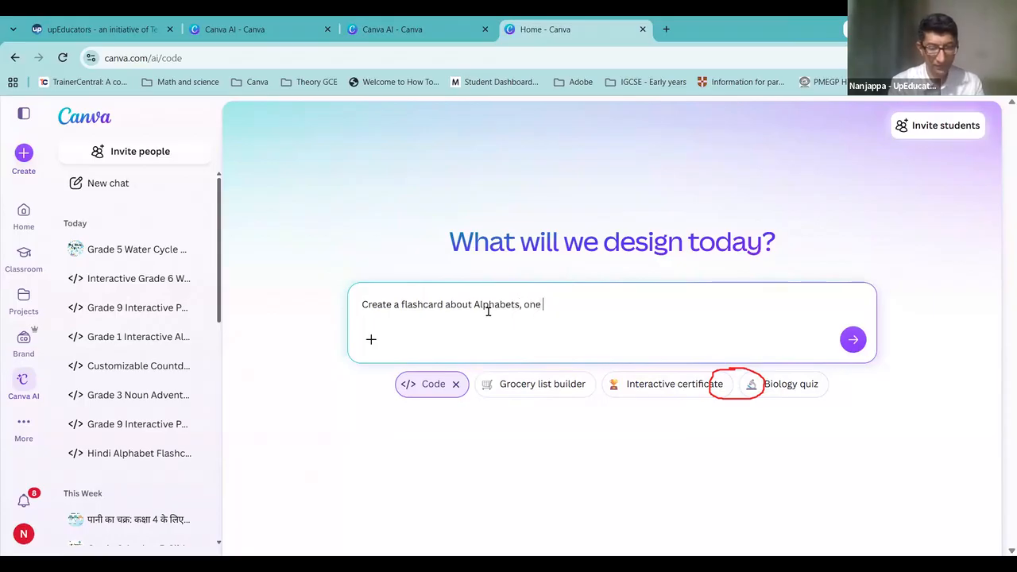
{"action": "type", "text": "side have"}
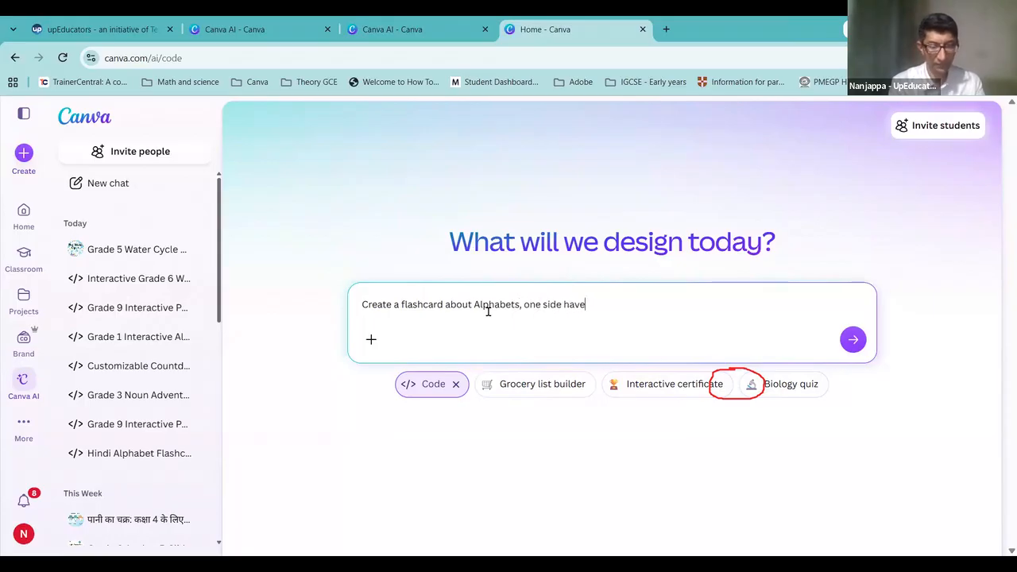
{"action": "type", "text": " the a;lphabet"}
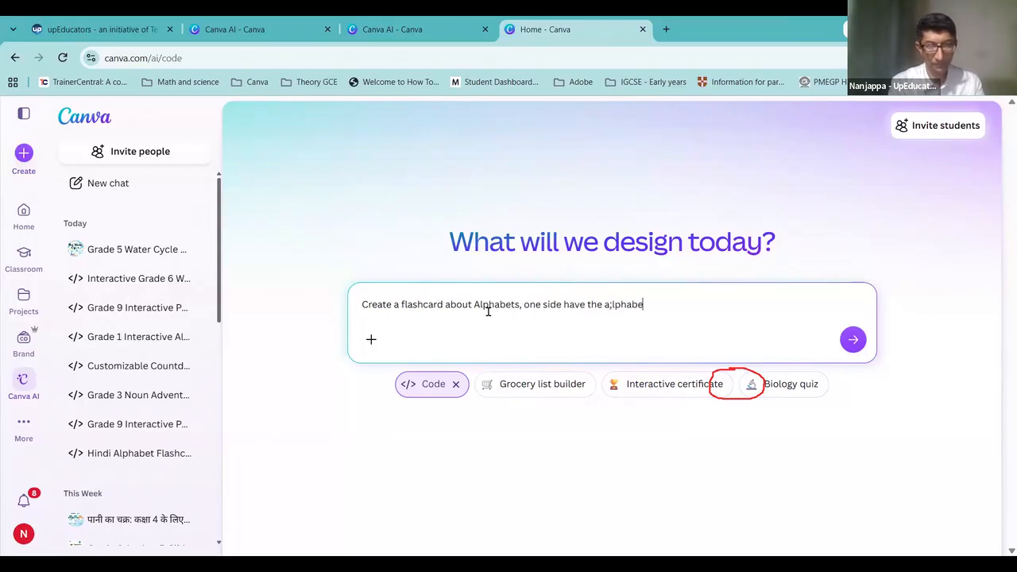
{"action": "key", "text": "BackSpace"}
{"action": "key", "text": "BackSpace"}
{"action": "key", "text": "BackSpace"}
{"action": "key", "text": "BackSpace"}
{"action": "key", "text": "BackSpace"}
{"action": "key", "text": "BackSpace"}
{"action": "key", "text": "BackSpace"}
{"action": "key", "text": "BackSpace"}
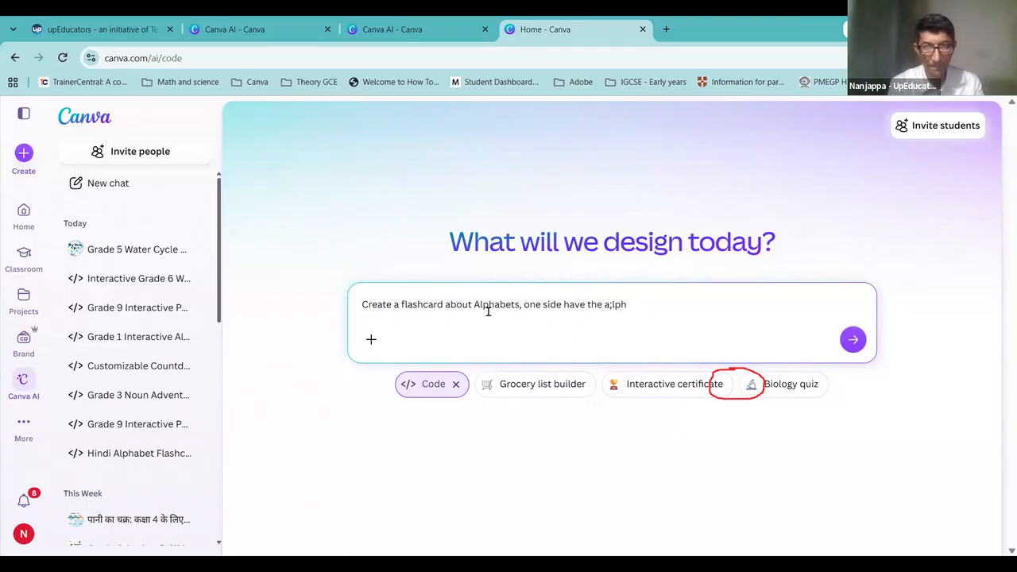
{"action": "type", "text": "laphabet"}
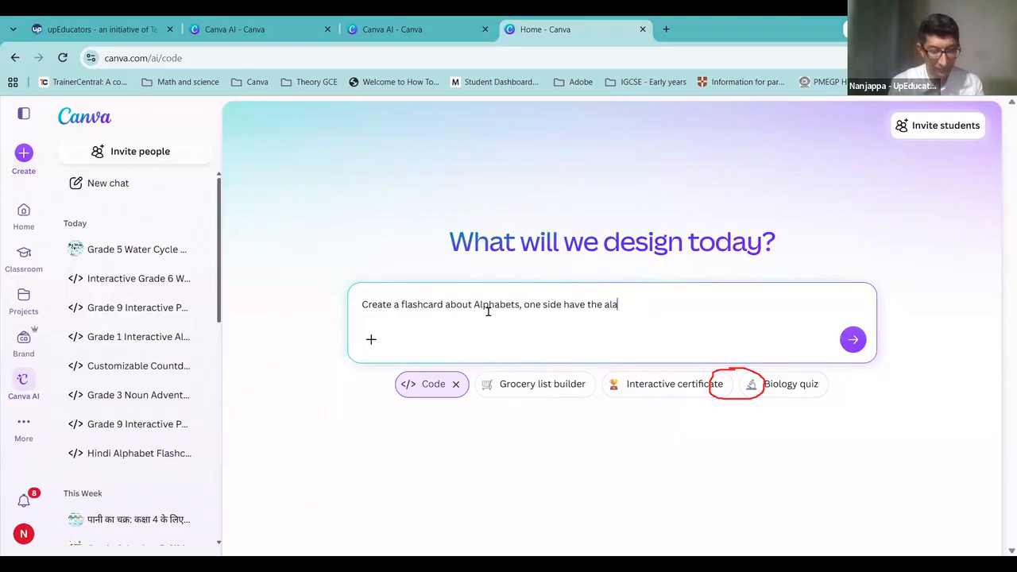
{"action": "key", "text": "BackSpace"}
{"action": "key", "text": "BackSpace"}
{"action": "key", "text": "BackSpace"}
{"action": "key", "text": "BackSpace"}
{"action": "key", "text": "BackSpace"}
{"action": "key", "text": "BackSpace"}
{"action": "key", "text": "BackSpace"}
{"action": "type", "text": "phab"}
{"action": "type", "text": "et"}
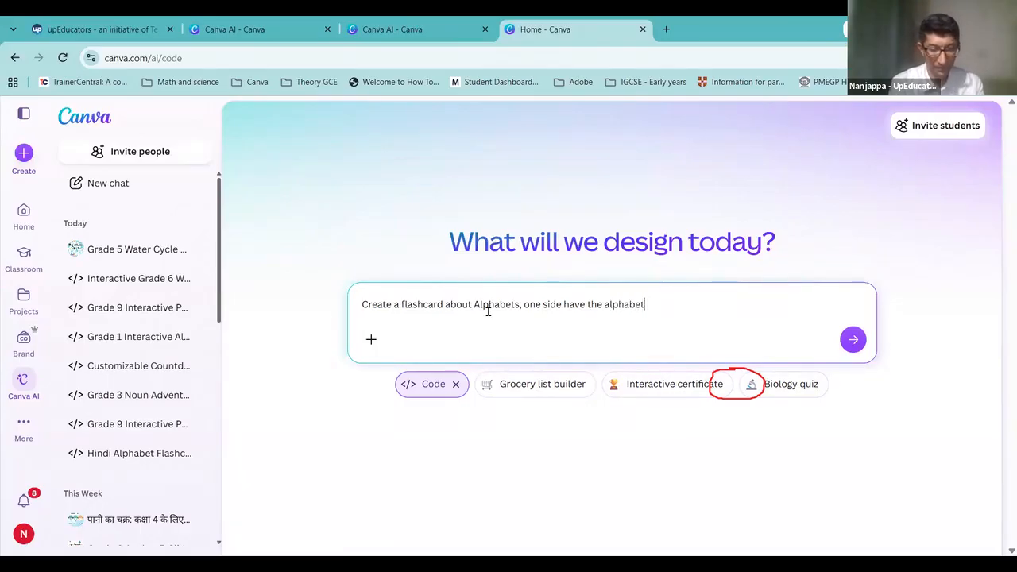
{"action": "type", "text": ", the other si"}
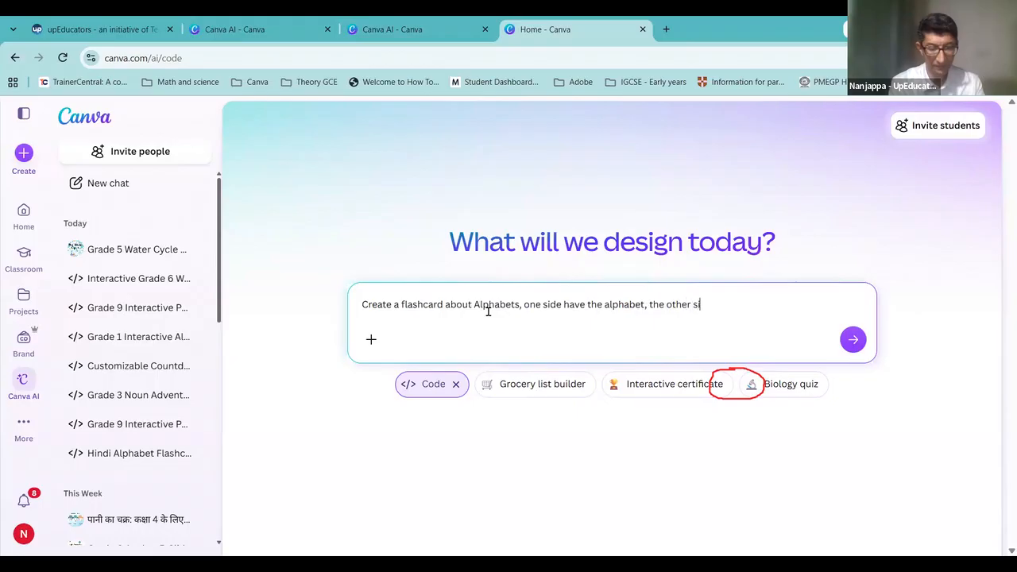
{"action": "type", "text": "de the picture of the "}
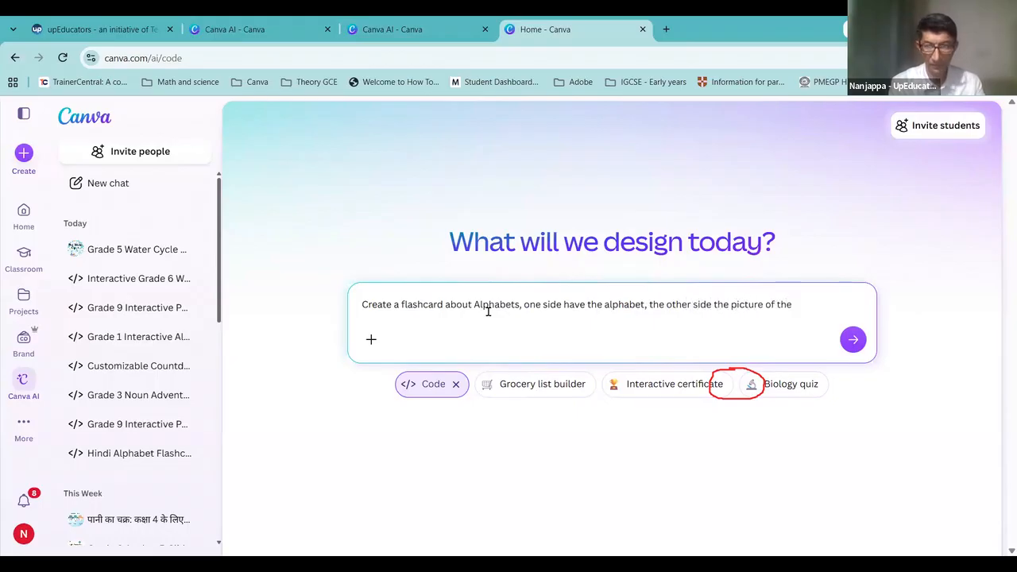
{"action": "type", "text": "words"}
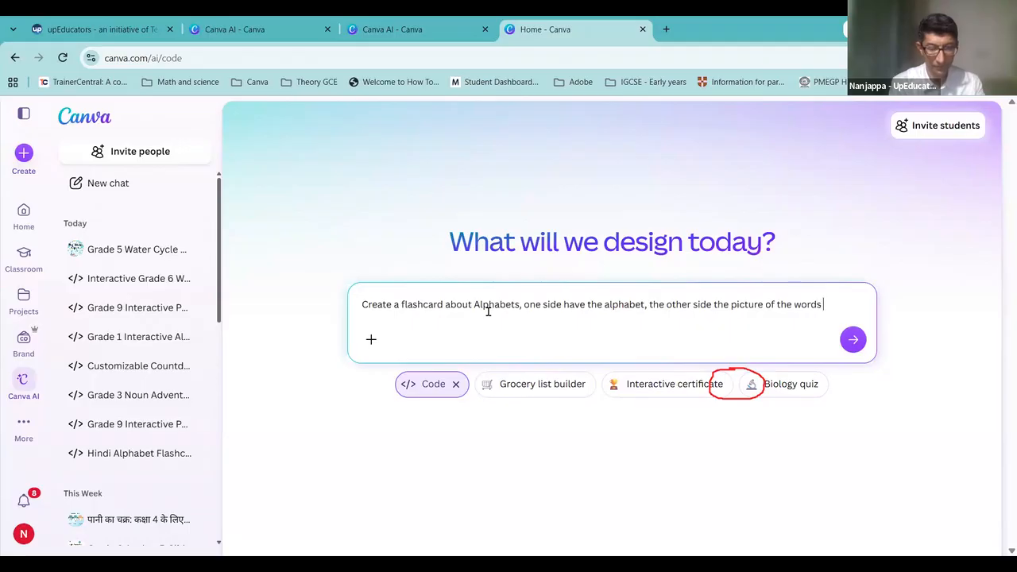
{"action": "key", "text": "BackSpace"}
{"action": "type", "text": "of the "}
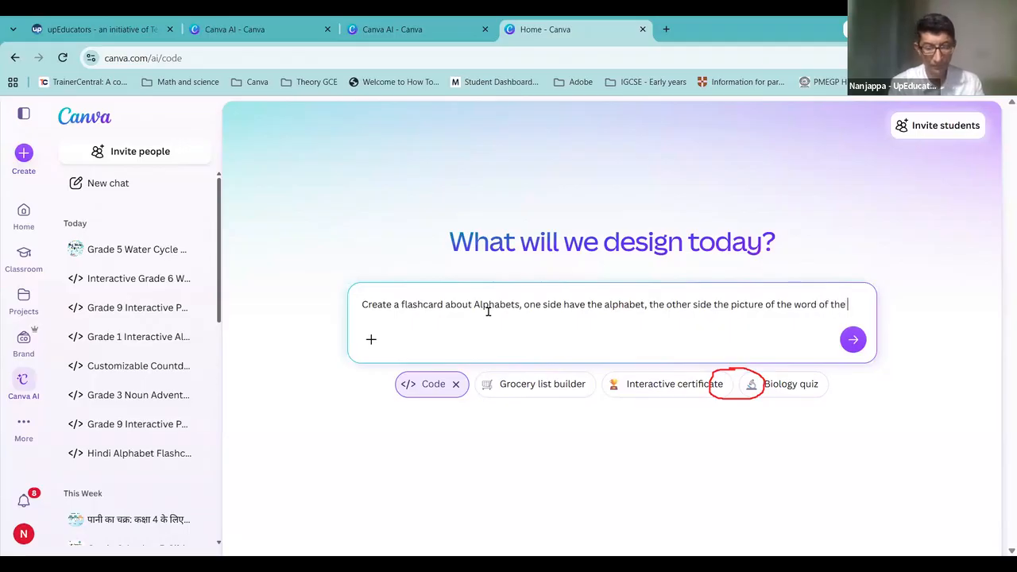
{"action": "type", "text": "al"}
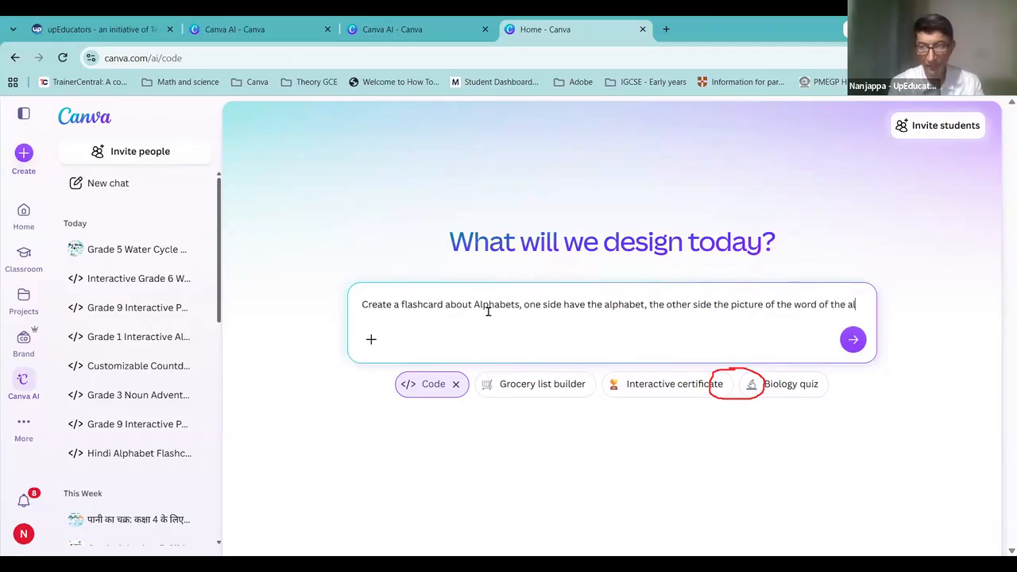
{"action": "type", "text": "phabet, "}
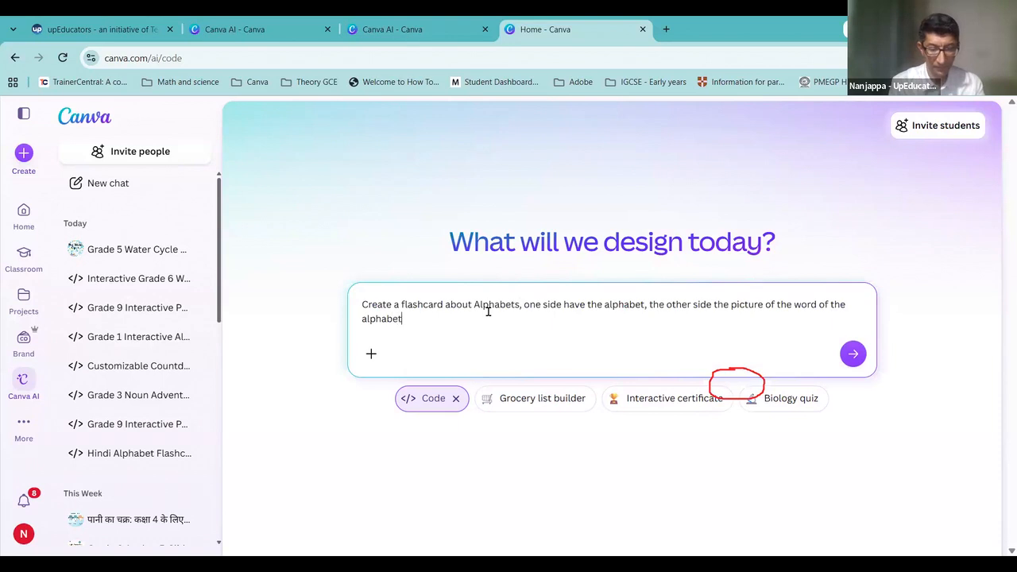
{"action": "type", "text": "it should "}
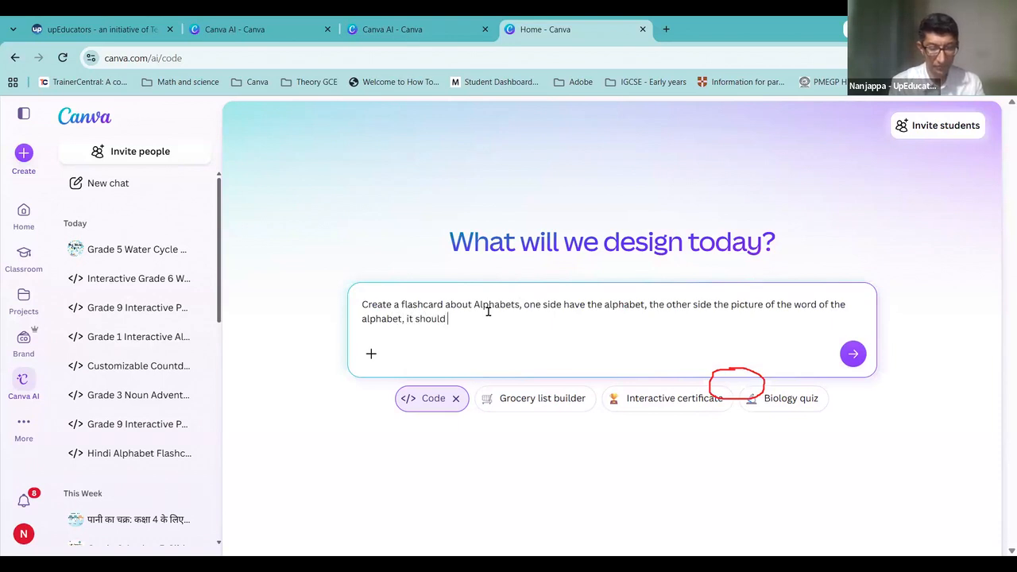
{"action": "type", "text": "open w"}
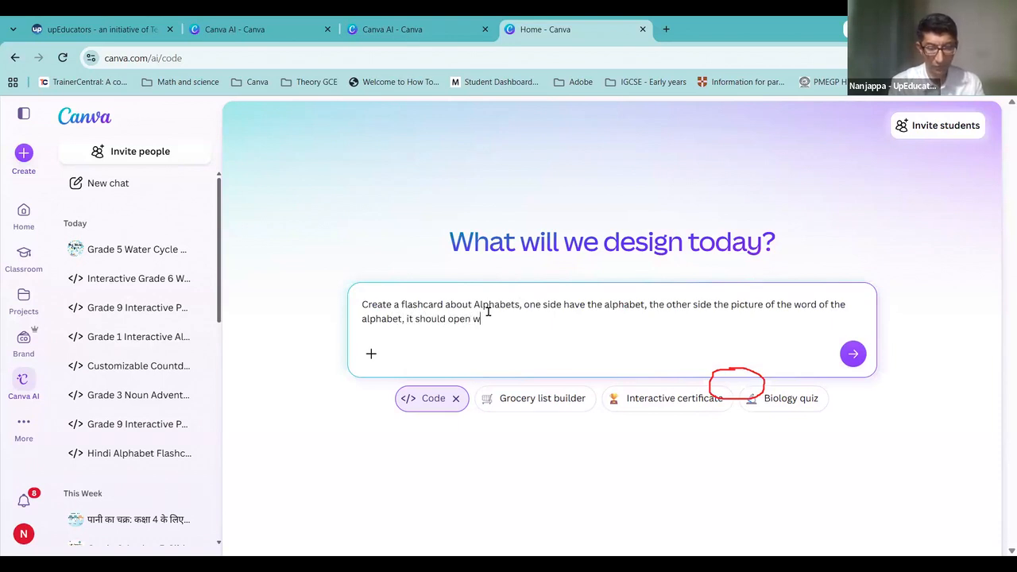
{"action": "type", "text": "hen the user "}
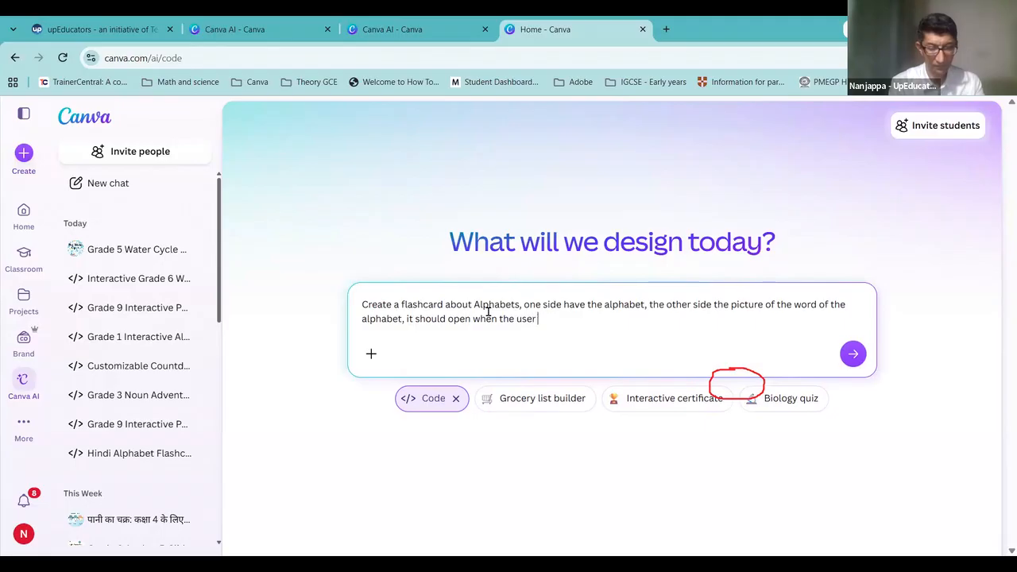
{"action": "type", "text": "cllicks on it"}
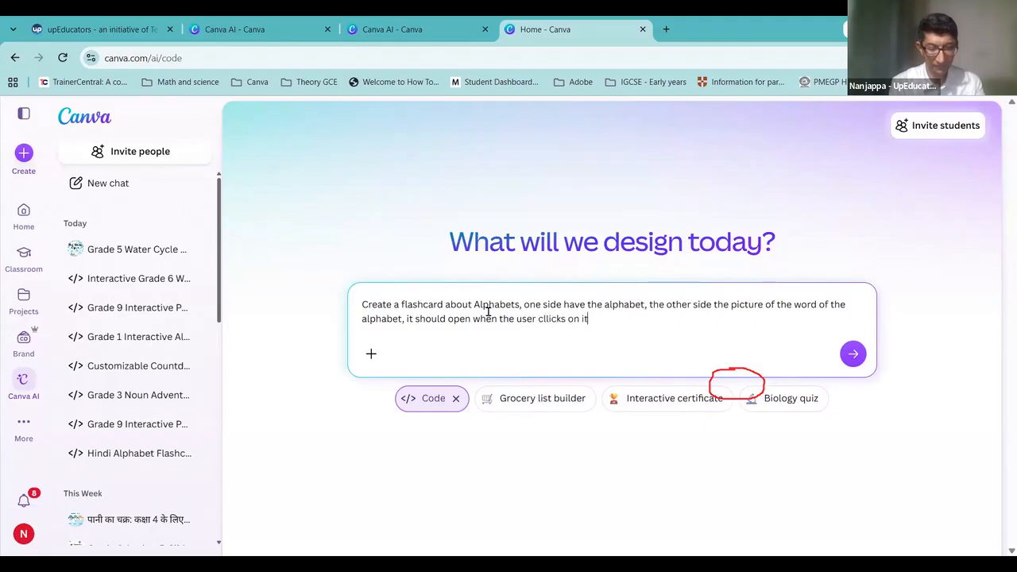
{"action": "type", "text": ", and the a"}
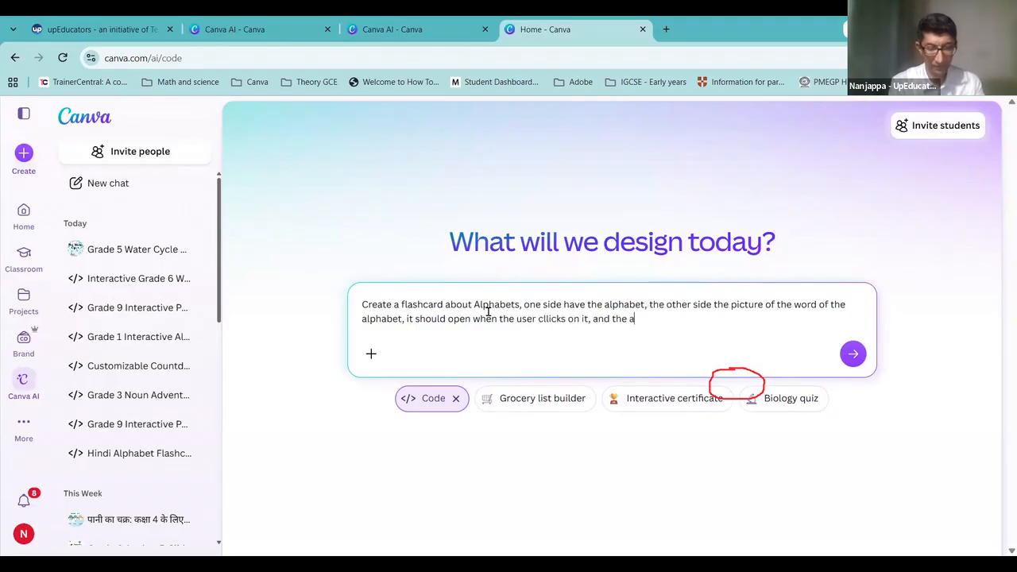
{"action": "type", "text": "udio or pronuncia"}
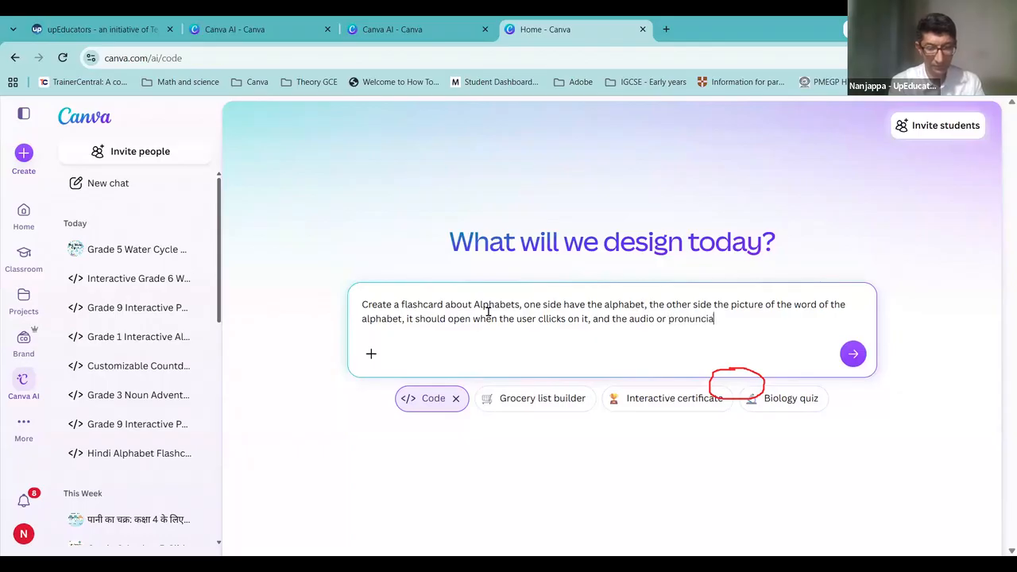
{"action": "type", "text": "tion of the alp"}
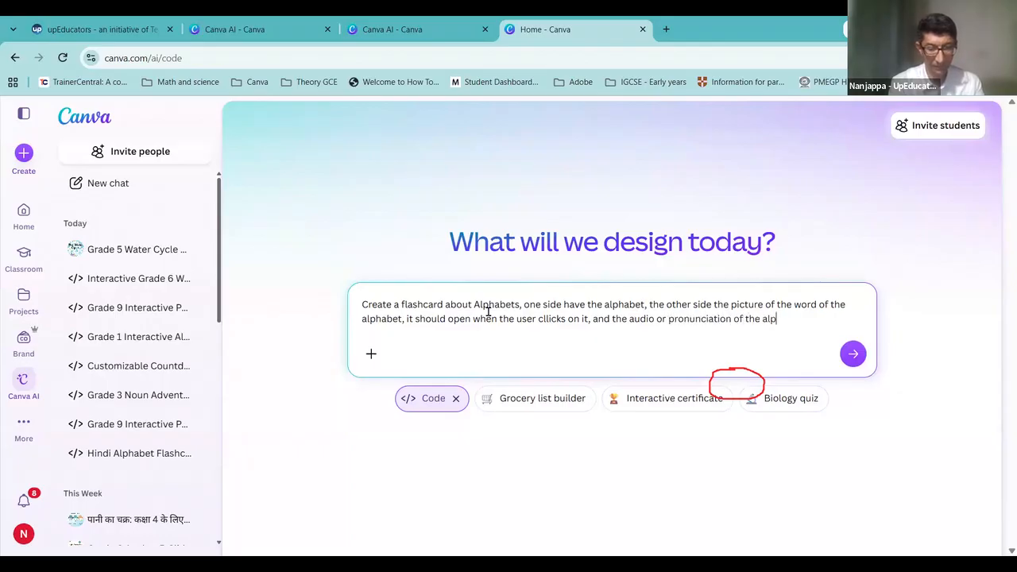
{"action": "type", "text": "habet also sh"}
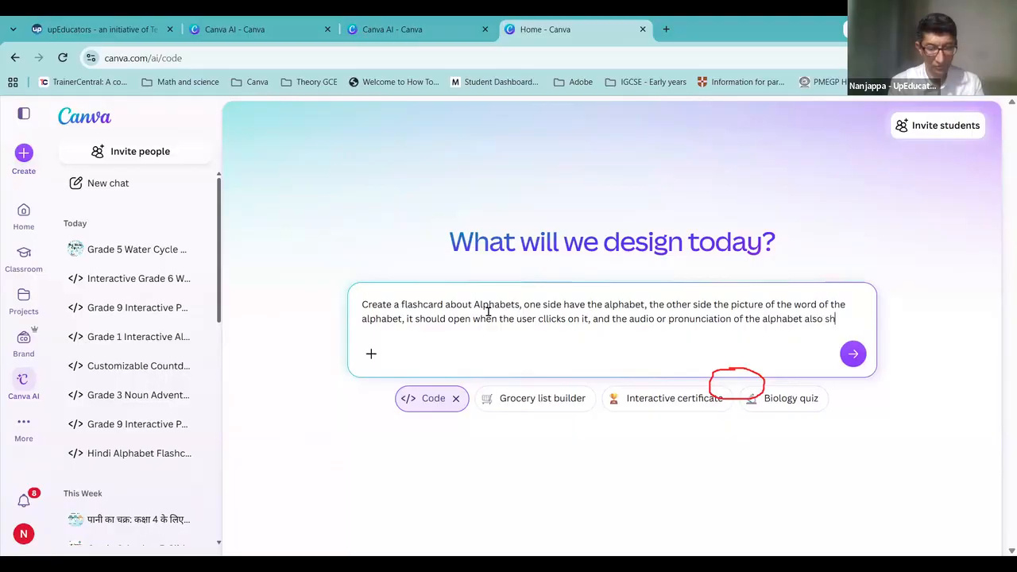
{"action": "type", "text": "ould be"}
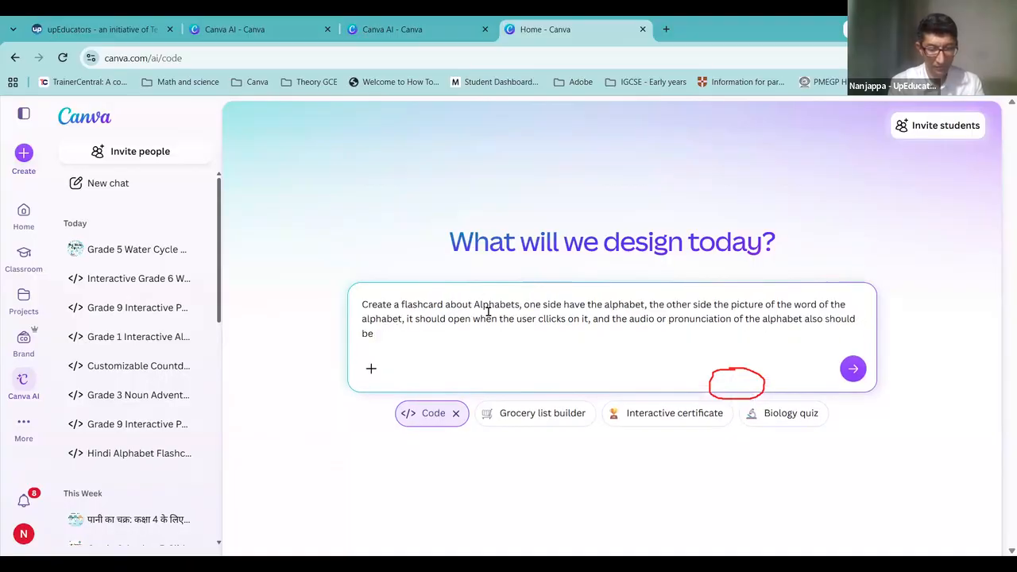
{"action": "type", "text": " heard, it is for presch"}
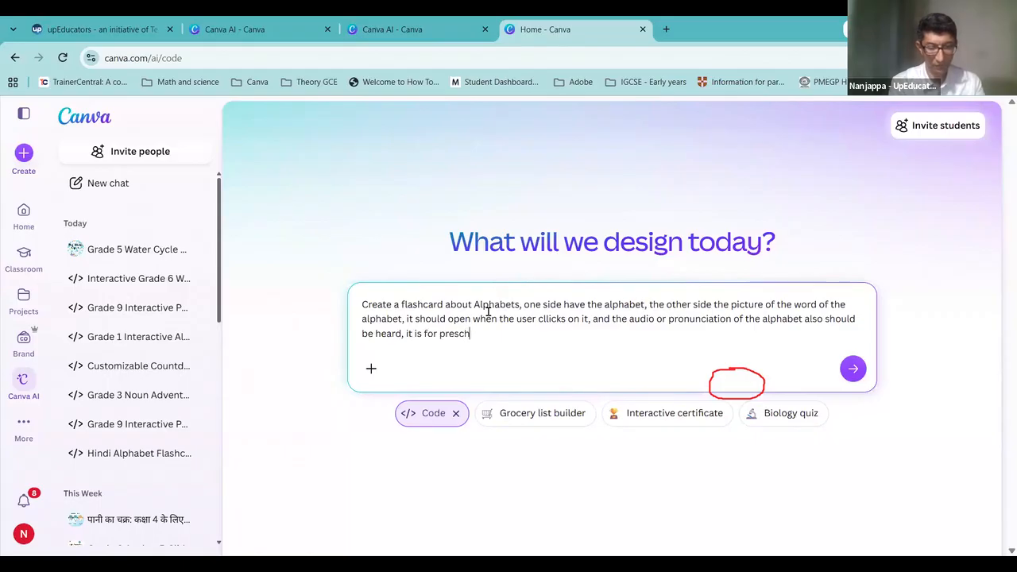
{"action": "type", "text": "oolers."}
{"action": "key", "text": "ctrl+a"}
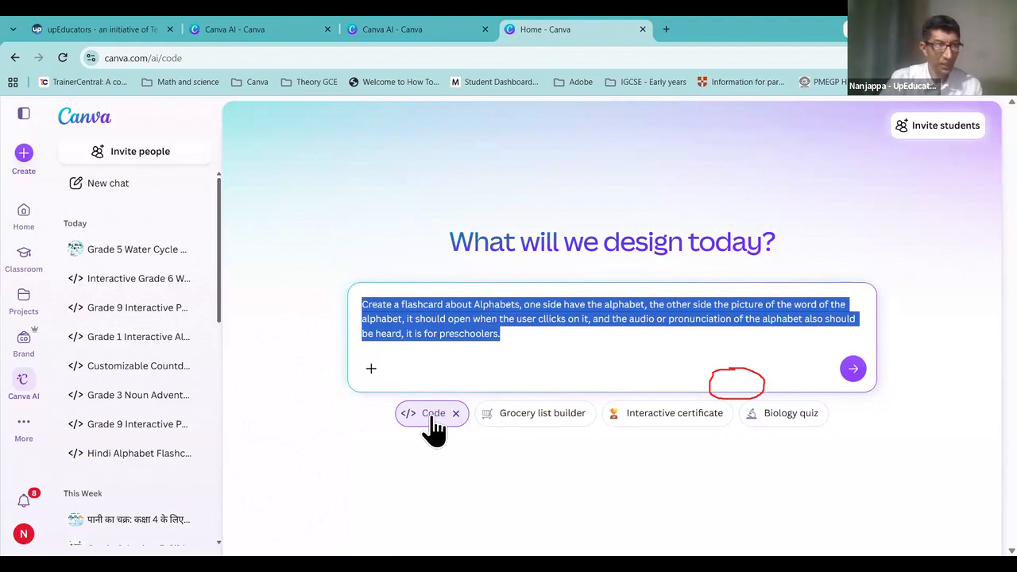
{"action": "left_click", "coordinate": [19, 425]}
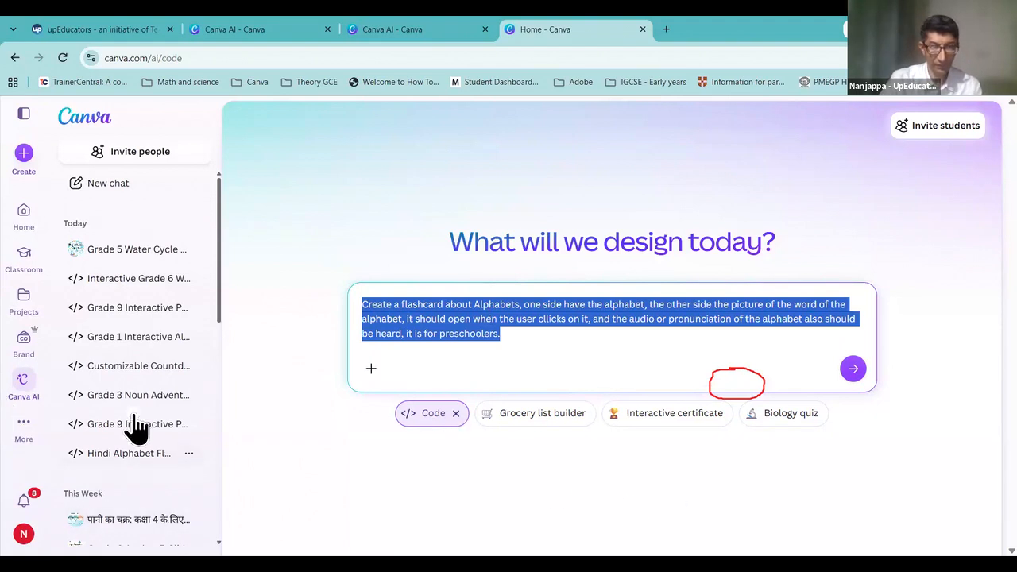
{"action": "left_click", "coordinate": [529, 338]}
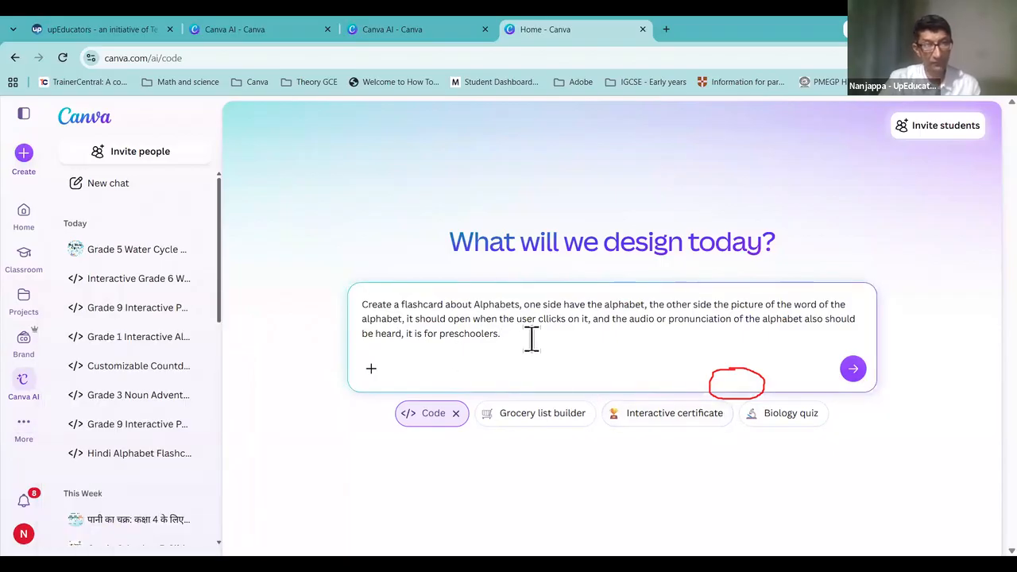
Step: Submit the alphabet flashcard request to start code generation, then switch to the second Canva AI tab
{"action": "left_click", "coordinate": [856, 369]}
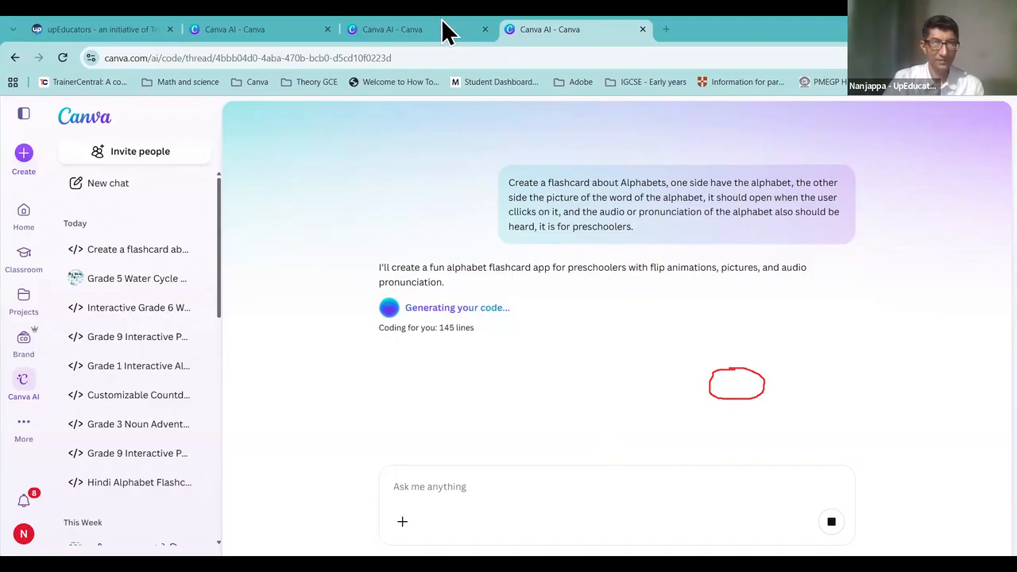
{"action": "left_click", "coordinate": [286, 30]}
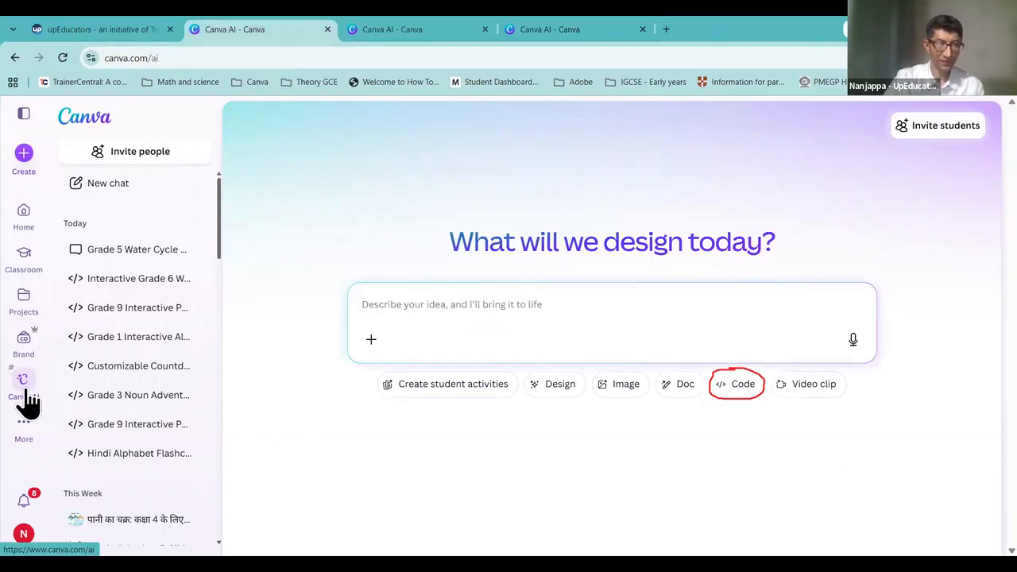
Step: Set the second tab's prompt to Code mode, then review the finished ABC Flashcards Version 1 preview
{"action": "left_click", "coordinate": [725, 396]}
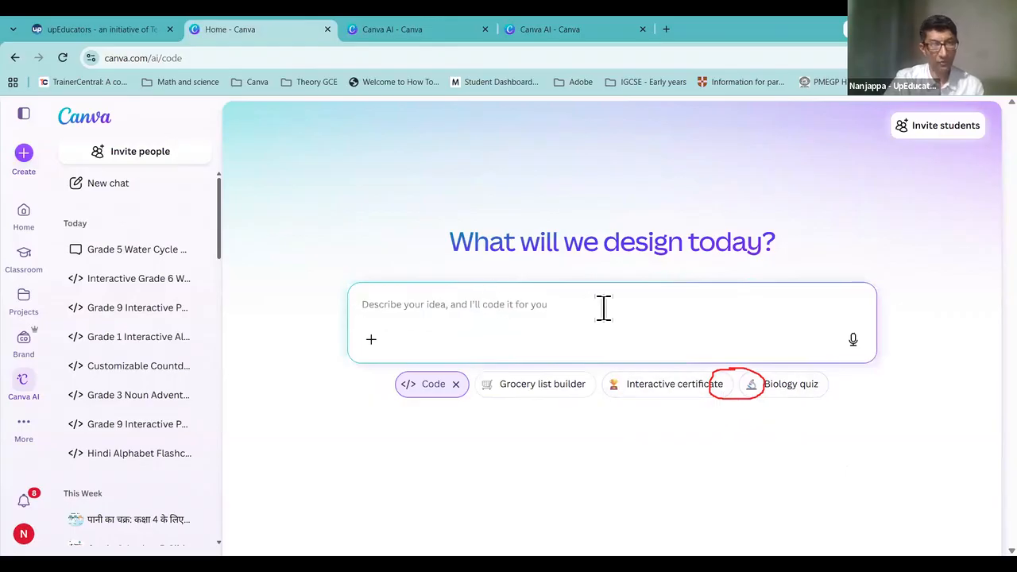
{"action": "left_click", "coordinate": [577, 30]}
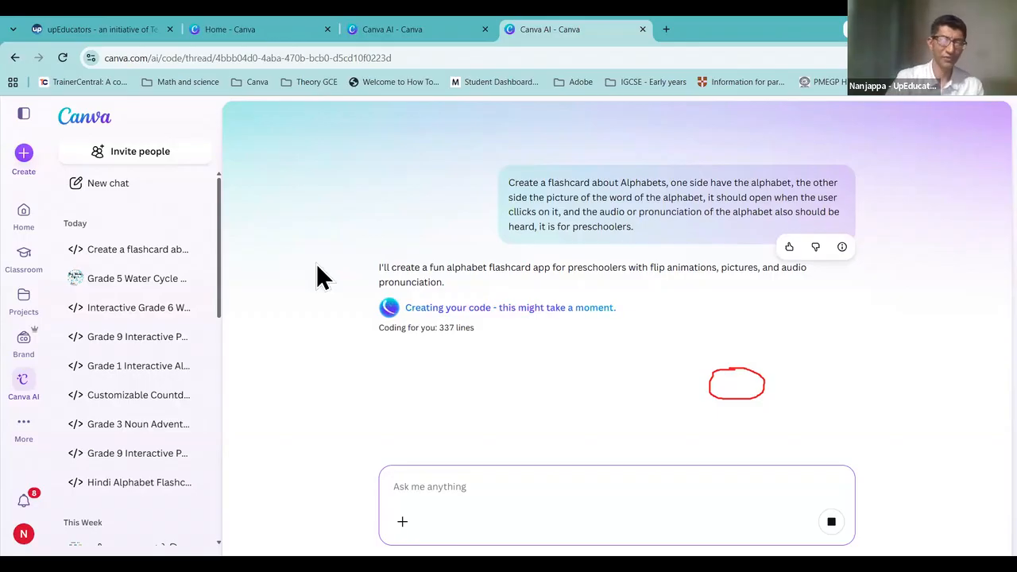
{"action": "scroll", "coordinate": [222, 262], "scroll_direction": "down", "scroll_amount": 2}
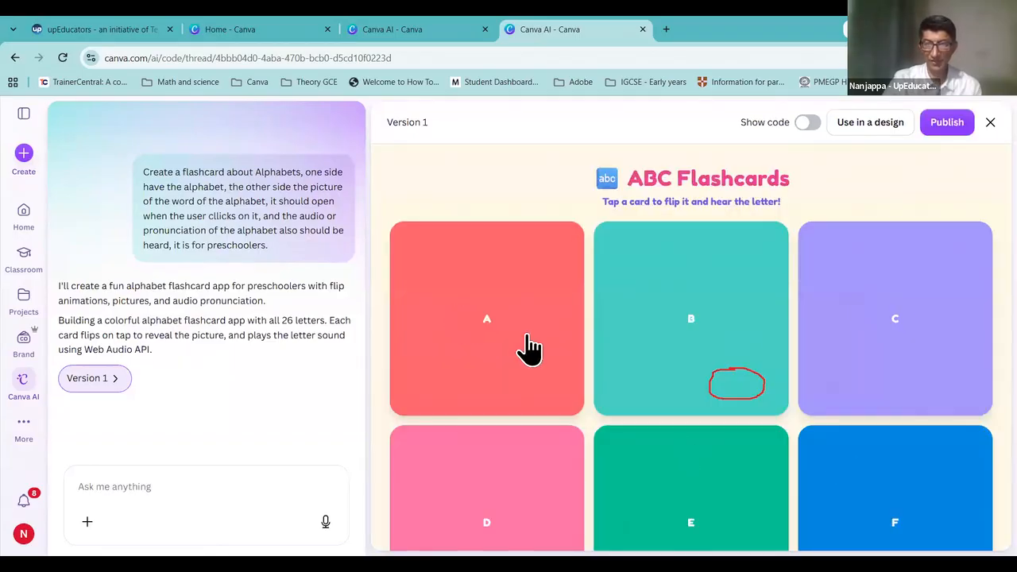
{"action": "left_click", "coordinate": [476, 314]}
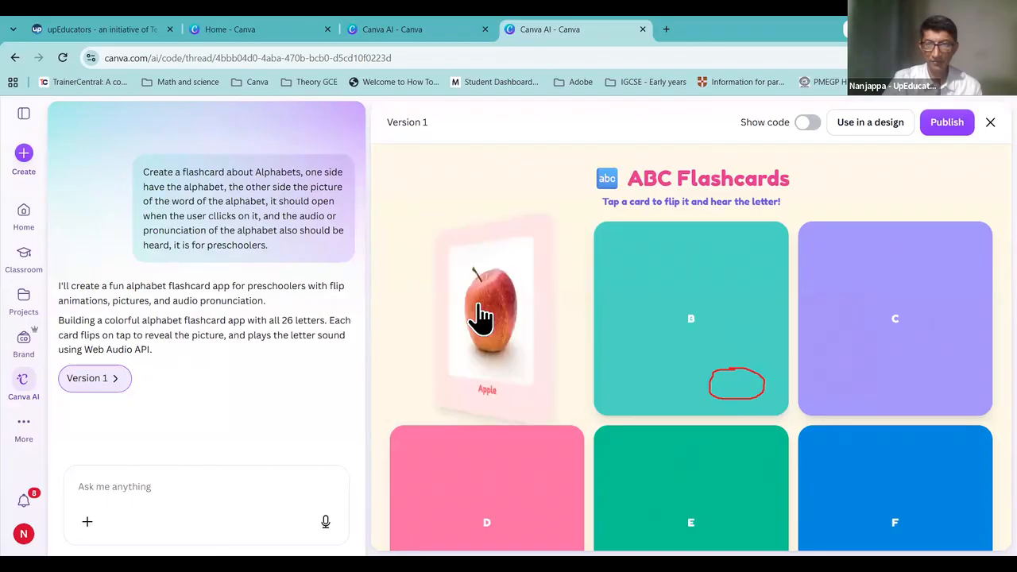
{"action": "left_click", "coordinate": [481, 317]}
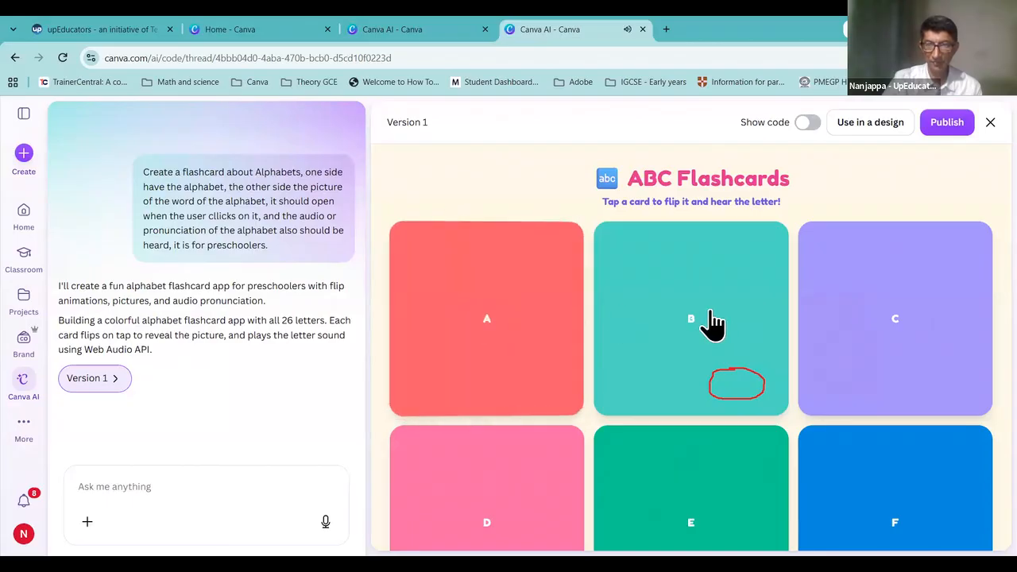
{"action": "left_click", "coordinate": [705, 323]}
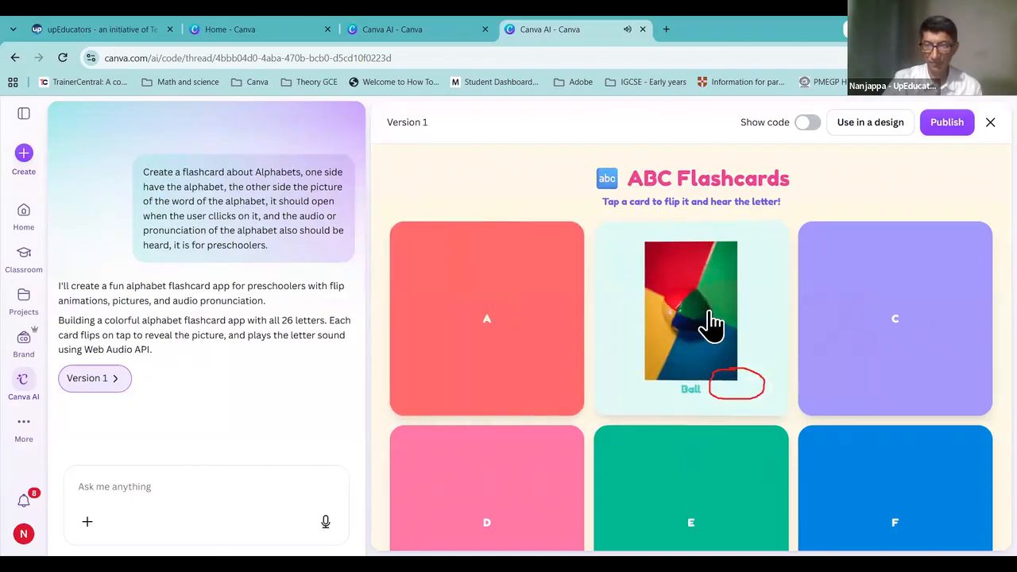
{"action": "left_click", "coordinate": [705, 324]}
{"action": "left_click", "coordinate": [914, 326]}
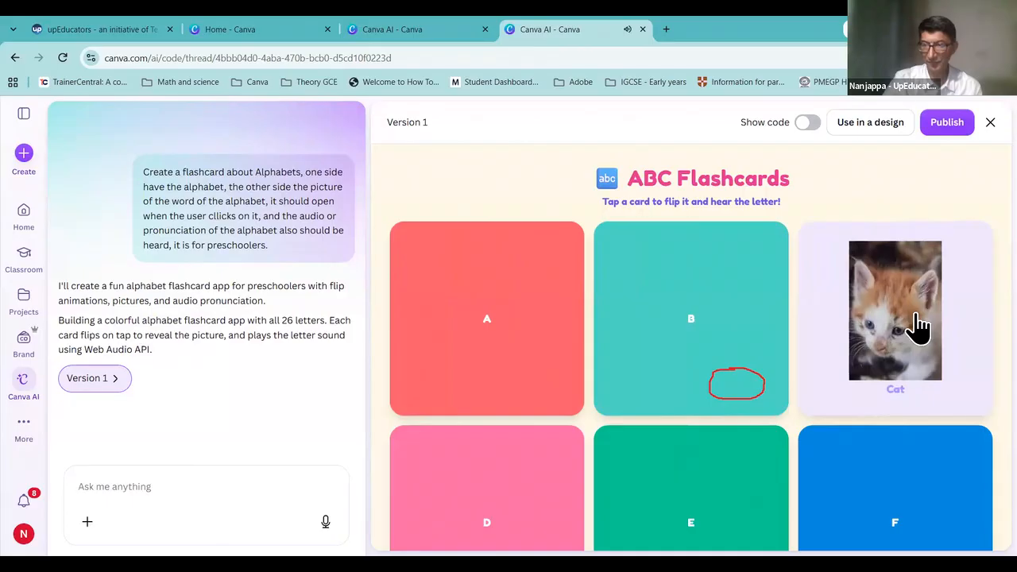
{"action": "left_click", "coordinate": [915, 324]}
{"action": "left_click", "coordinate": [524, 475]}
{"action": "scroll", "coordinate": [531, 473], "scroll_direction": "down", "scroll_amount": 3}
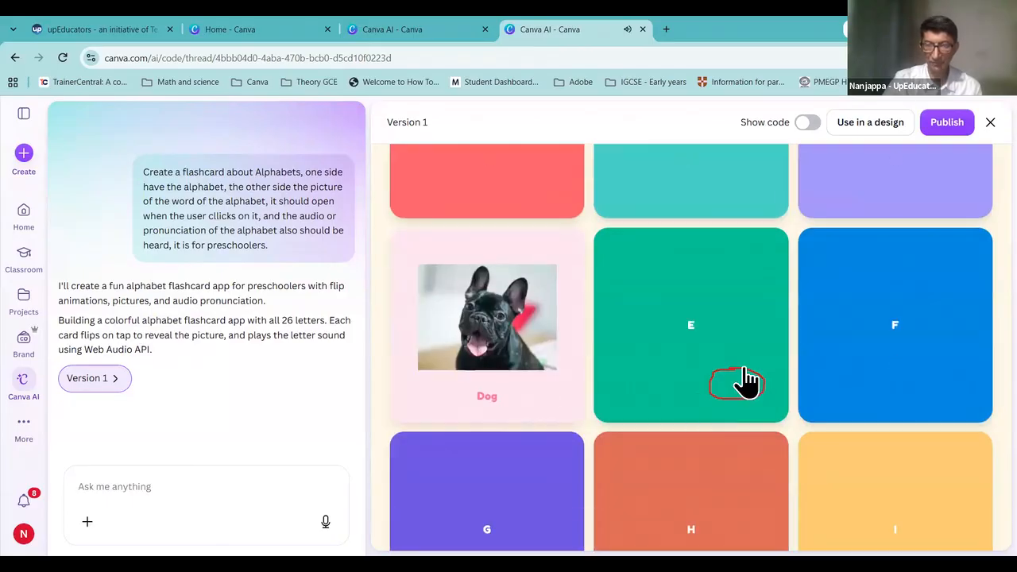
{"action": "left_click", "coordinate": [688, 334]}
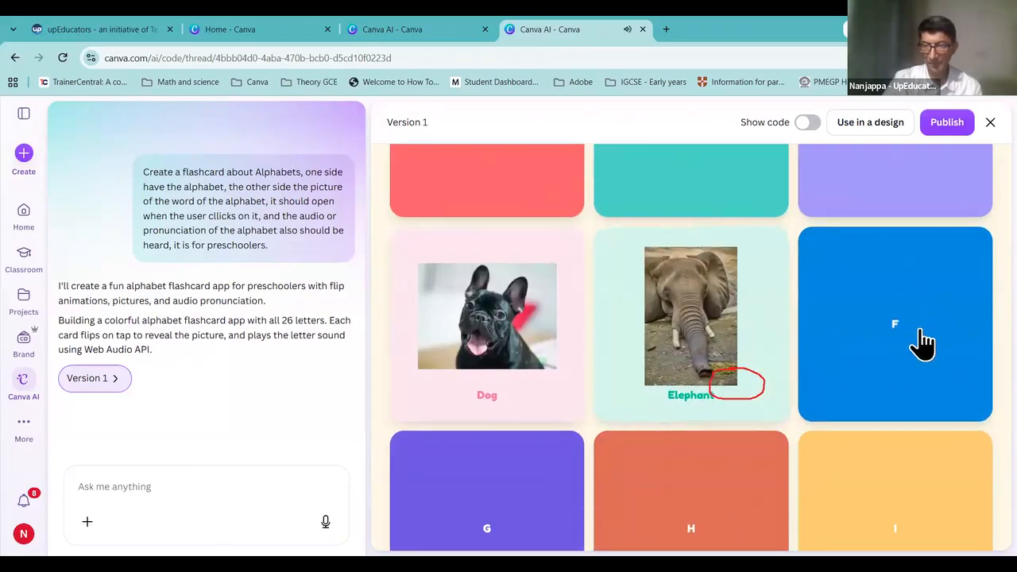
{"action": "left_click", "coordinate": [920, 344]}
{"action": "left_click", "coordinate": [683, 329]}
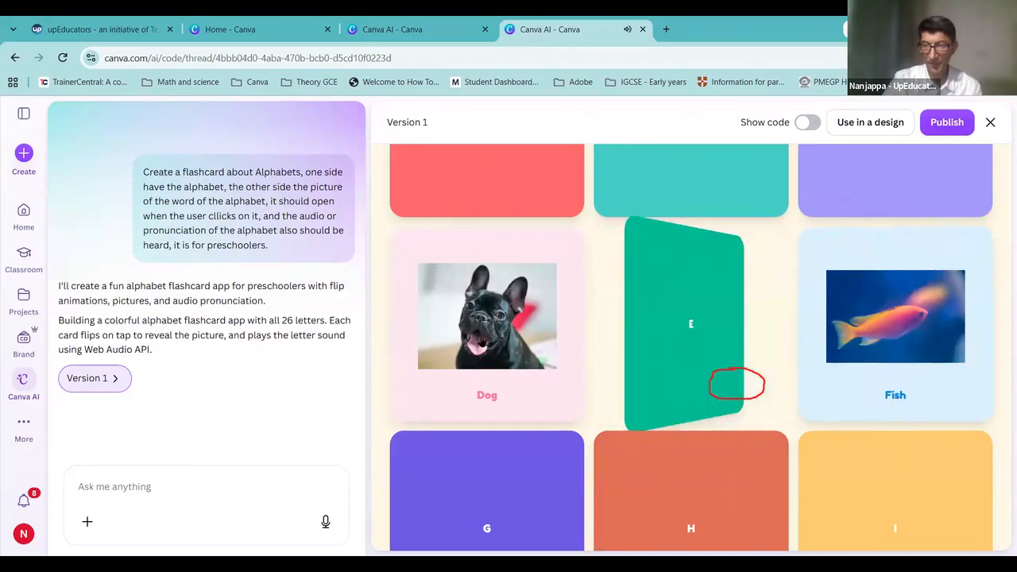
{"action": "left_click", "coordinate": [554, 376]}
{"action": "left_click", "coordinate": [913, 359]}
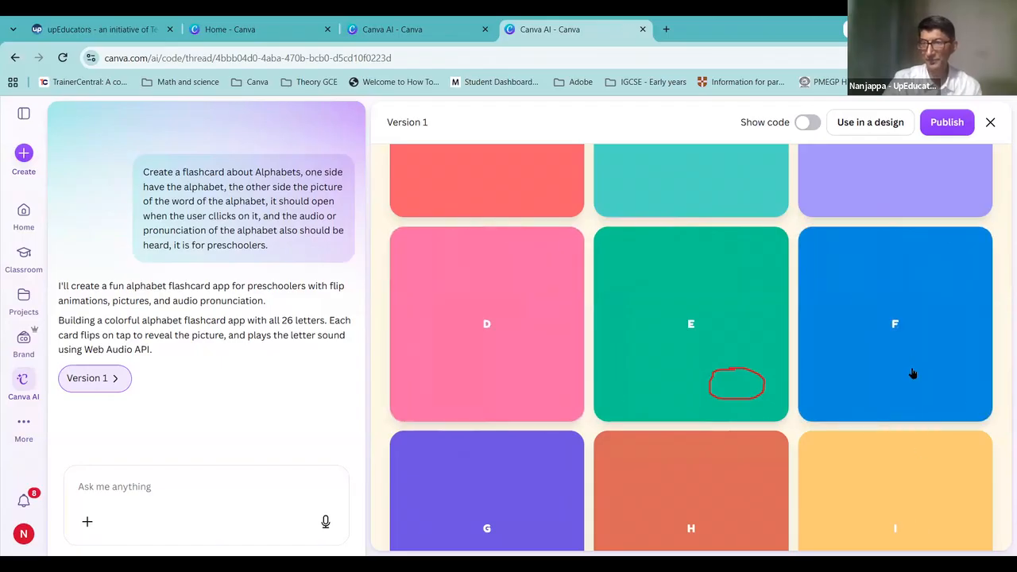
{"action": "scroll", "coordinate": [912, 367], "scroll_direction": "down", "scroll_amount": 3}
{"action": "left_click", "coordinate": [897, 329]}
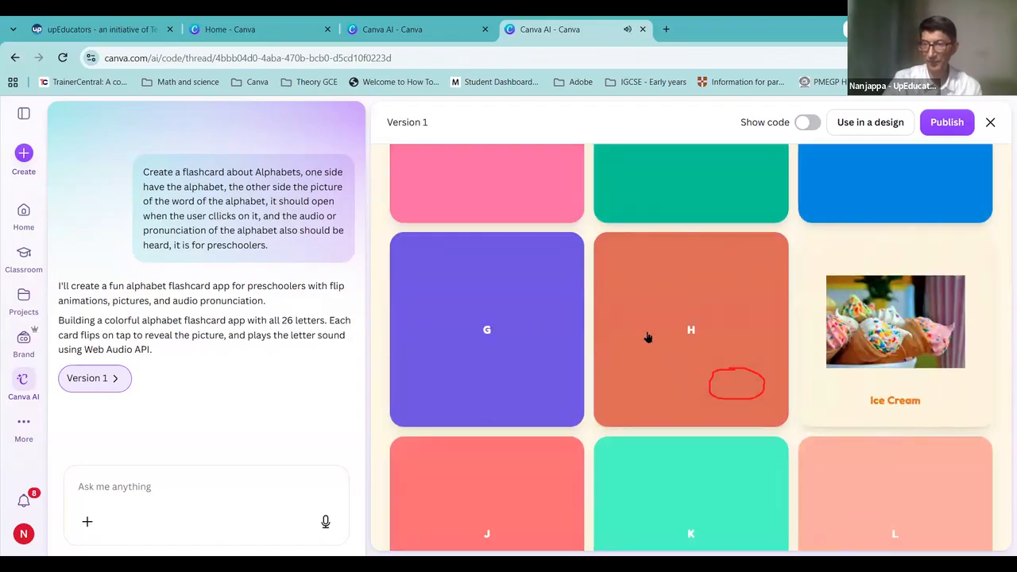
{"action": "left_click", "coordinate": [650, 337]}
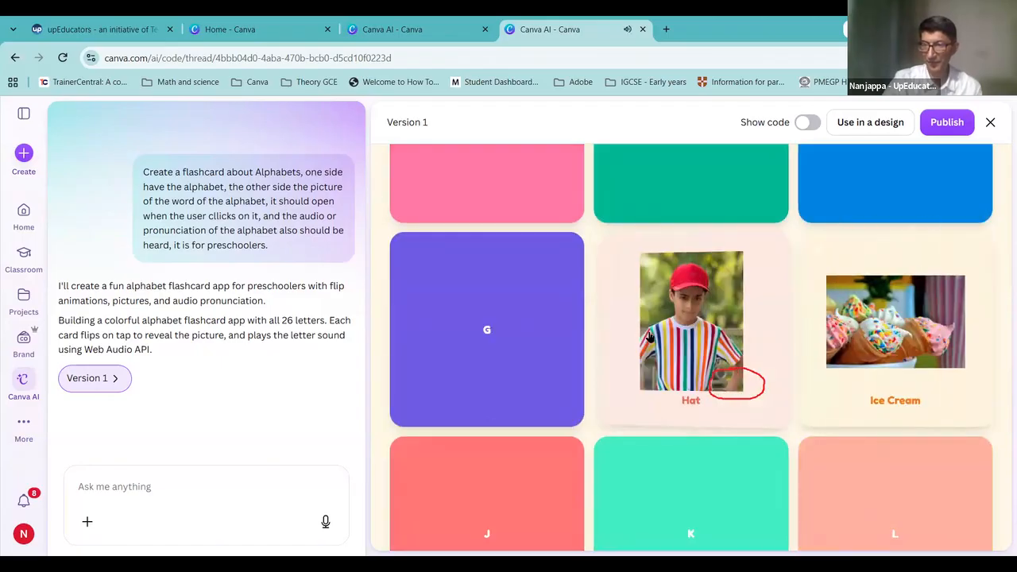
{"action": "left_click", "coordinate": [467, 333]}
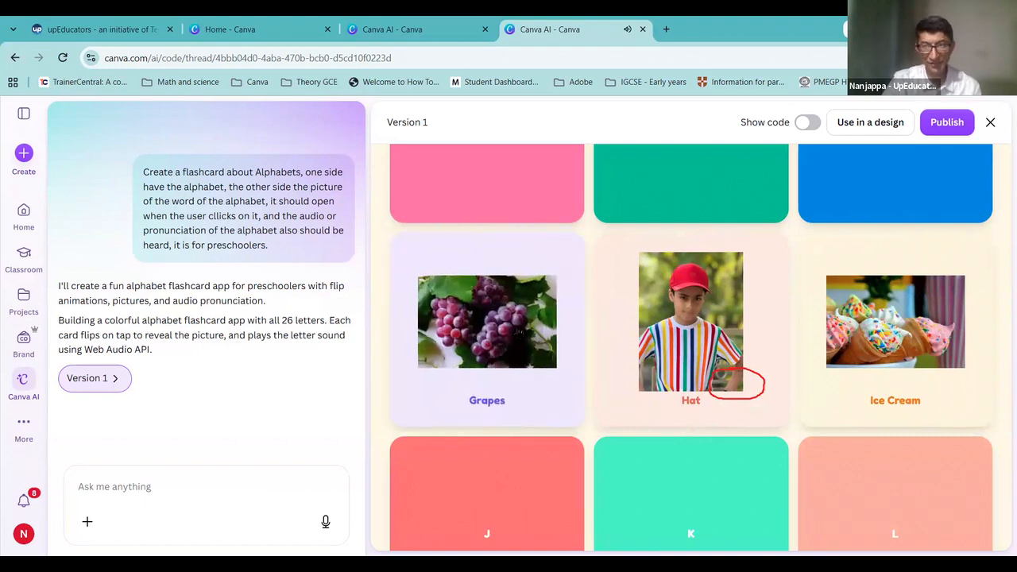
{"action": "left_click", "coordinate": [521, 321]}
{"action": "left_click", "coordinate": [654, 331]}
{"action": "left_click", "coordinate": [888, 334]}
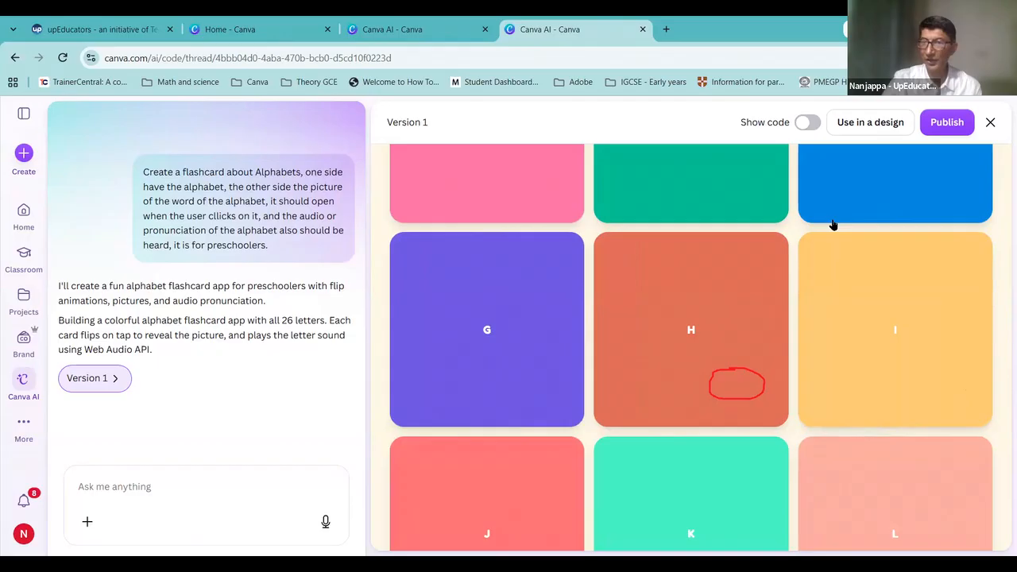
{"action": "scroll", "coordinate": [734, 329], "scroll_direction": "up", "scroll_amount": 3}
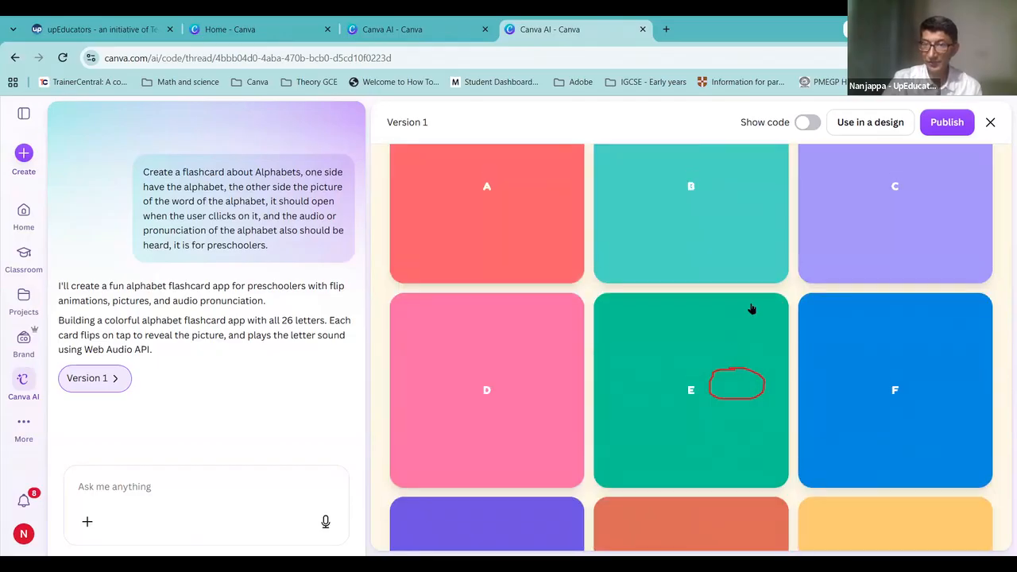
Step: Publish the ABC Flashcards app as a live website, copy its URL and open a new tab
{"action": "left_click", "coordinate": [946, 129]}
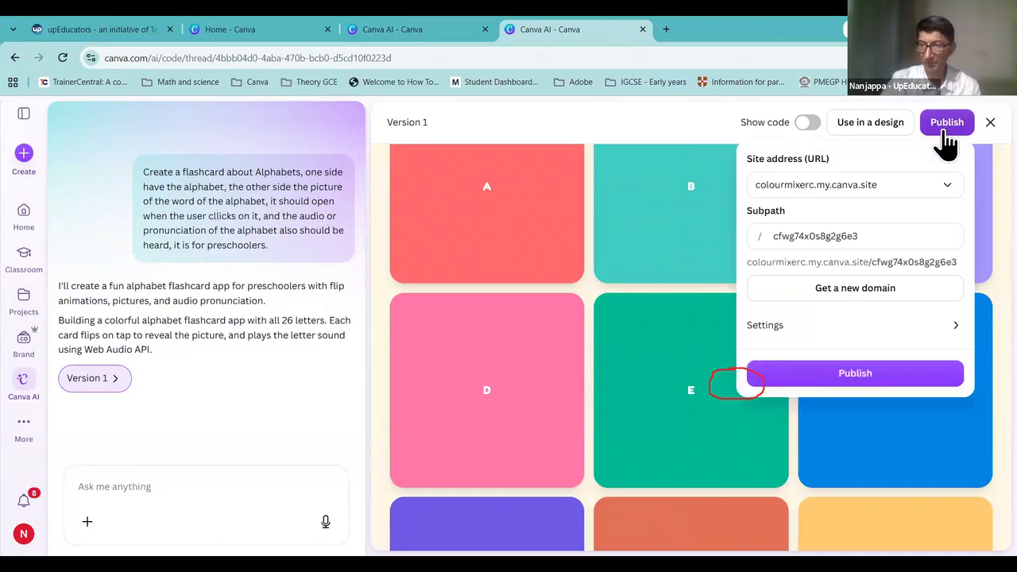
{"action": "left_click", "coordinate": [845, 377]}
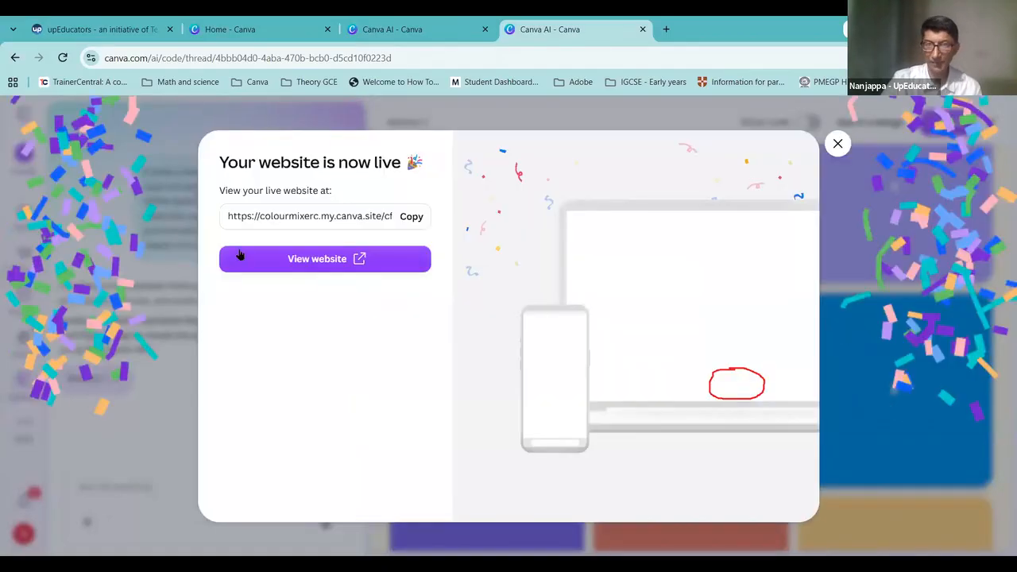
{"action": "left_click", "coordinate": [412, 216]}
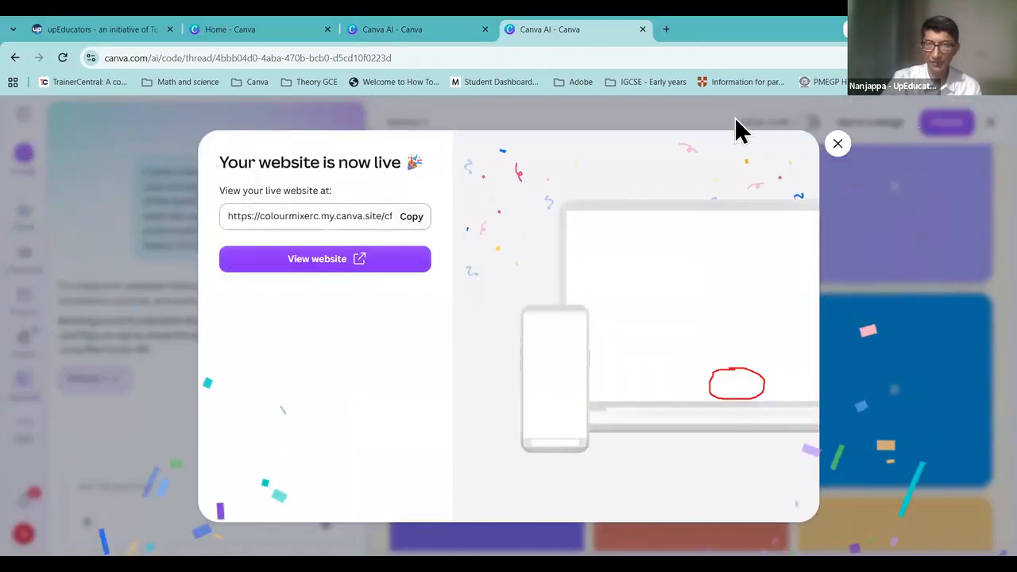
{"action": "left_click", "coordinate": [667, 30]}
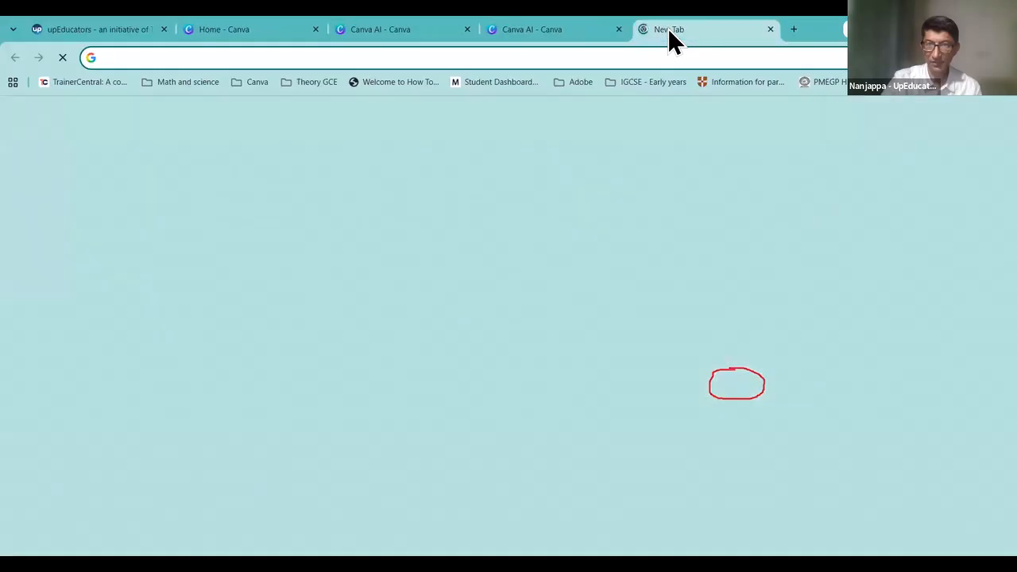
Step: Paste the copied URL and load the published ABC Flashcards site
{"action": "key", "text": "ctrl+v"}
{"action": "key", "text": "Return"}
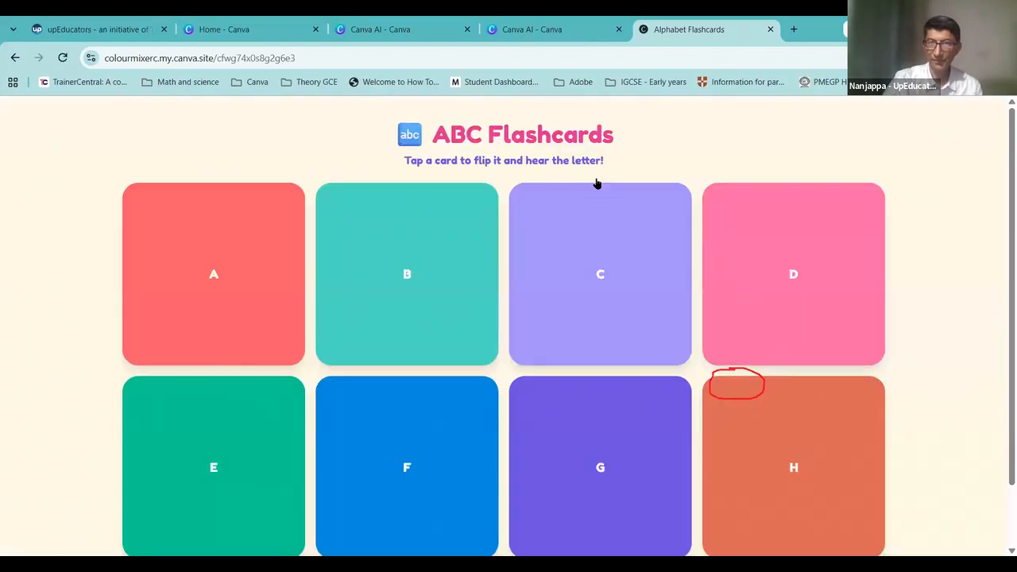
{"action": "scroll", "coordinate": [592, 190], "scroll_direction": "down", "scroll_amount": 10}
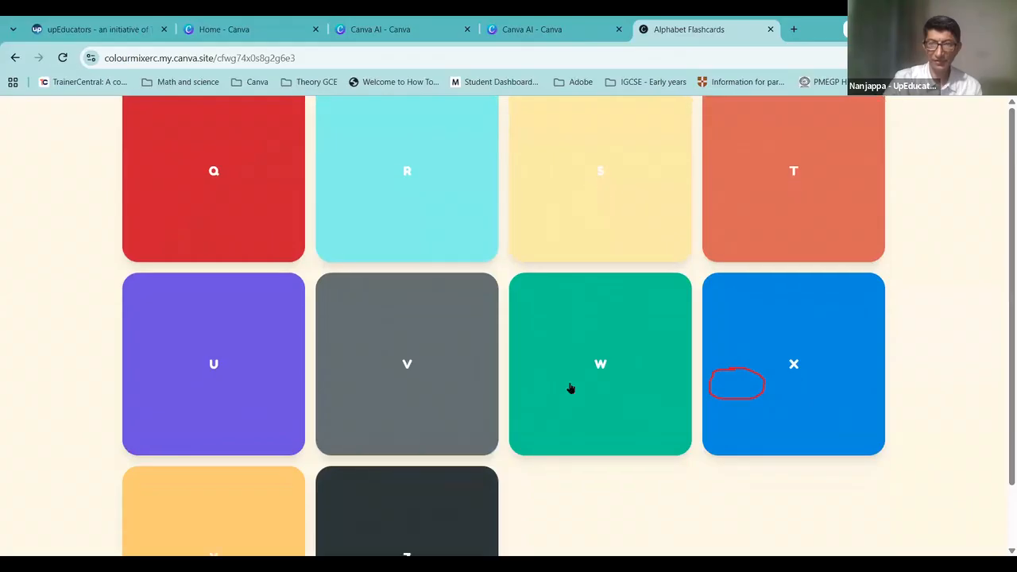
{"action": "scroll", "coordinate": [571, 388], "scroll_direction": "down", "scroll_amount": 1}
Step: Flip cards Z, W and V to show zebra, watermelon and violin pictures, then return to Canva
{"action": "left_click", "coordinate": [422, 467]}
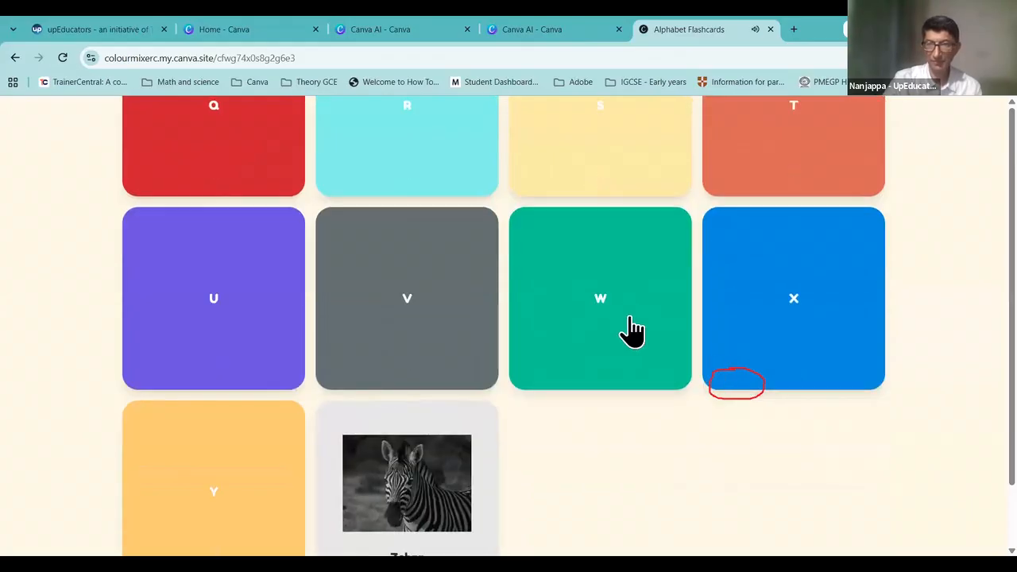
{"action": "left_click", "coordinate": [633, 332]}
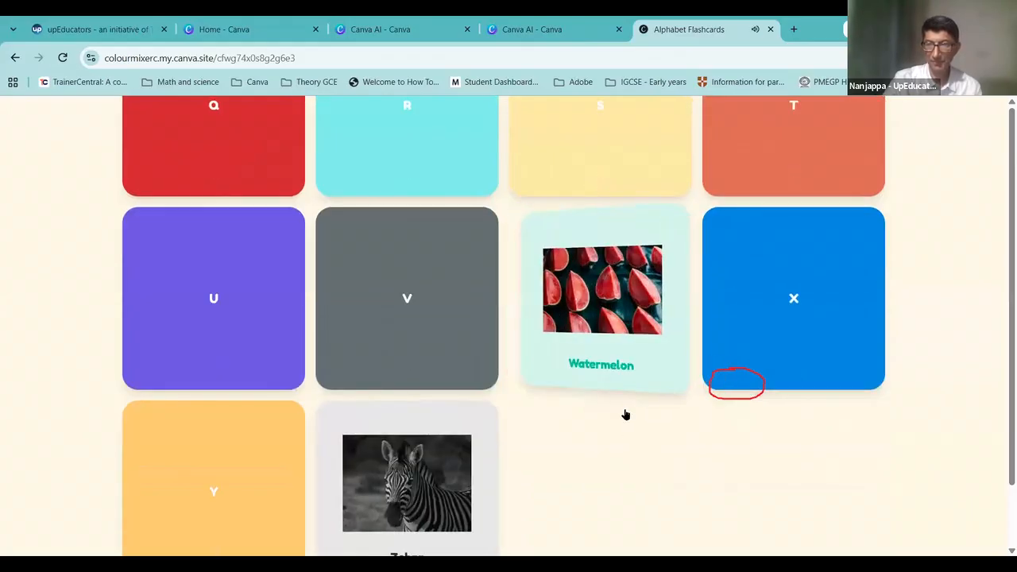
{"action": "left_click", "coordinate": [422, 333]}
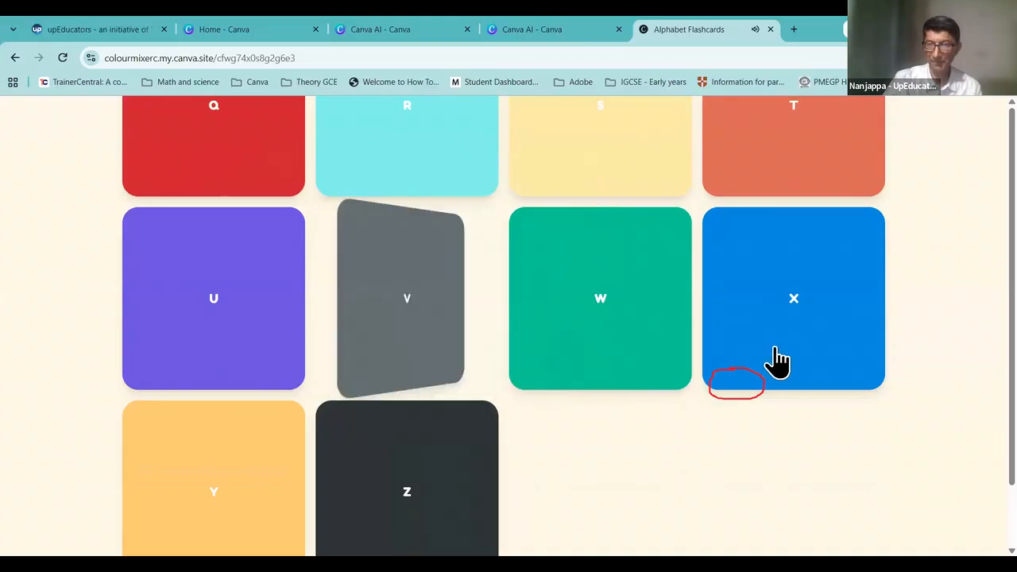
{"action": "scroll", "coordinate": [771, 360], "scroll_direction": "up", "scroll_amount": 10}
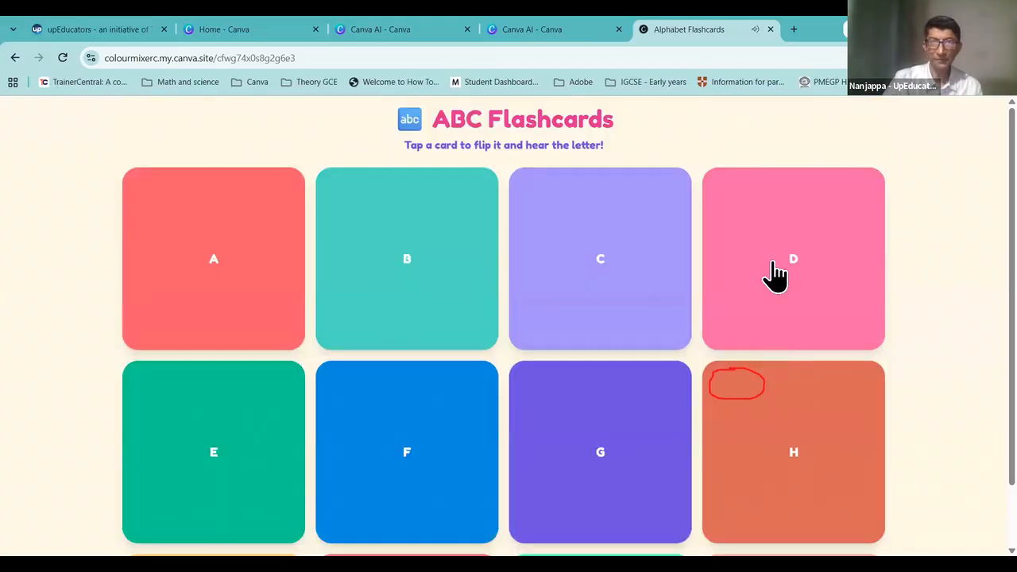
{"action": "left_click", "coordinate": [566, 35]}
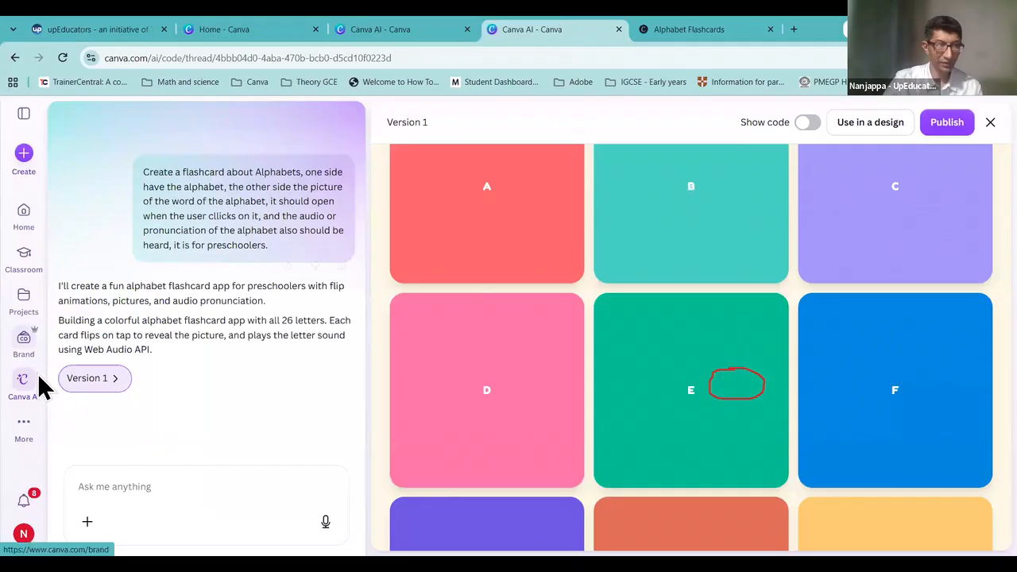
Step: Open Version 1 of the Grade 3 Noun Adventure app, publish it live and copy its URL
{"action": "left_click", "coordinate": [22, 386]}
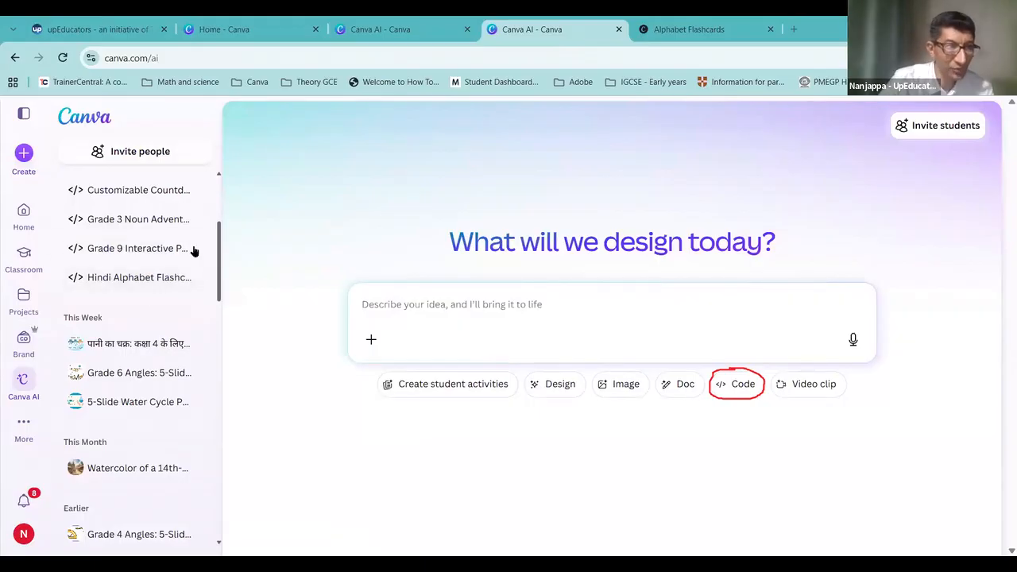
{"action": "left_click", "coordinate": [151, 233]}
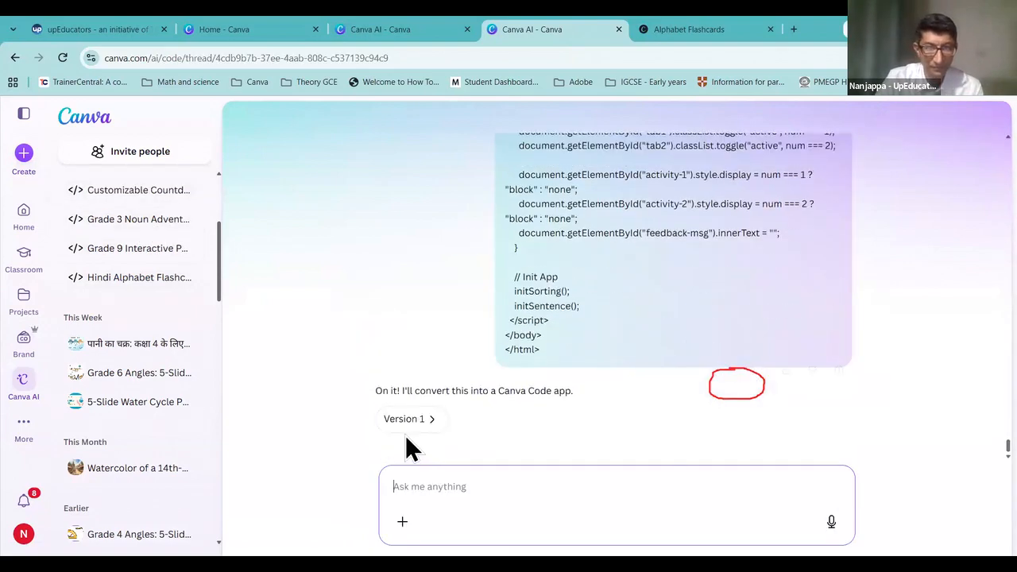
{"action": "left_click", "coordinate": [397, 418]}
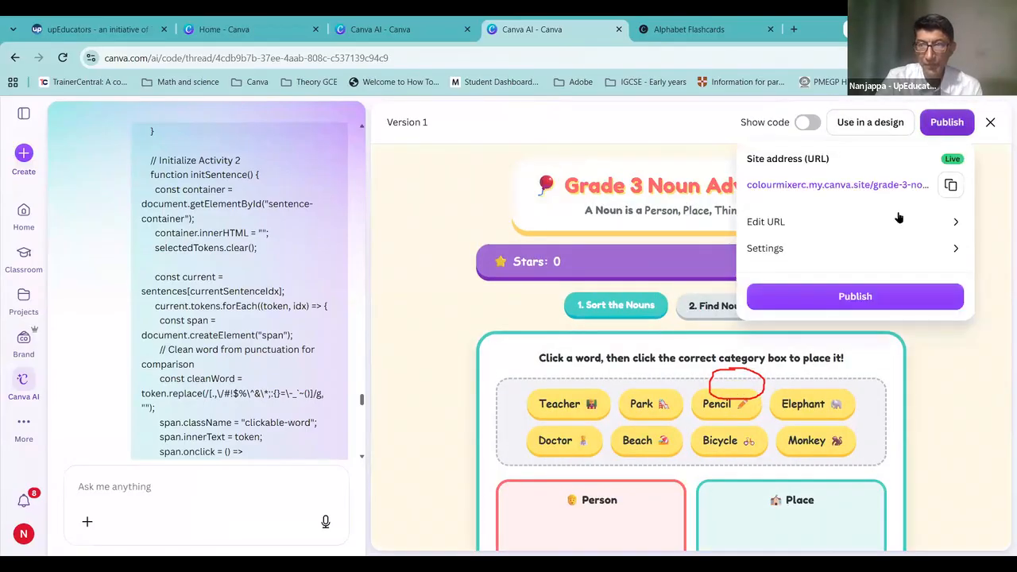
{"action": "left_click", "coordinate": [839, 301]}
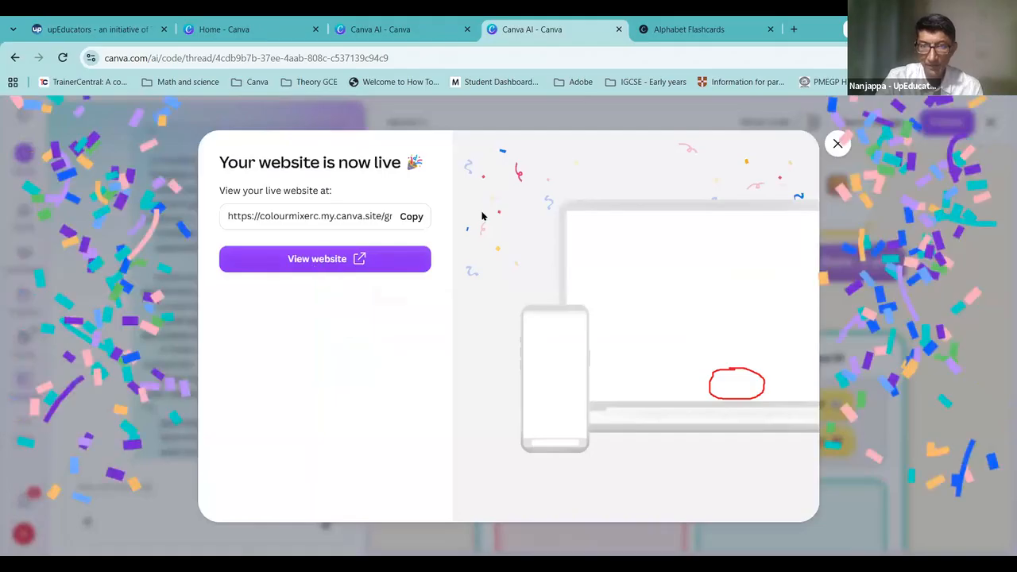
{"action": "left_click", "coordinate": [411, 219]}
Step: Load the published Grade 3 Noun Adventure site in a new tab
{"action": "left_click", "coordinate": [793, 29]}
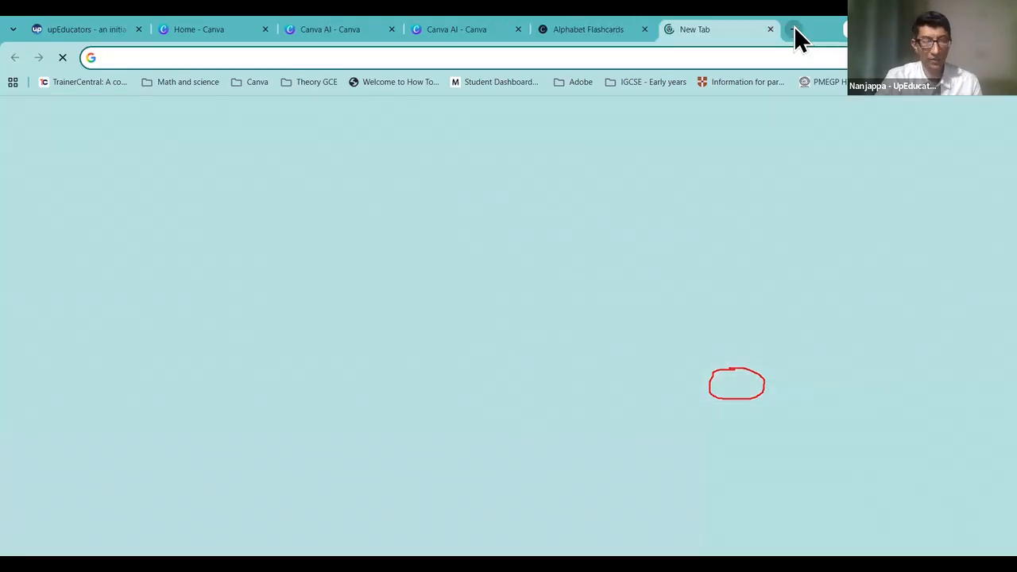
{"action": "key", "text": "ctrl+v"}
{"action": "key", "text": "Return"}
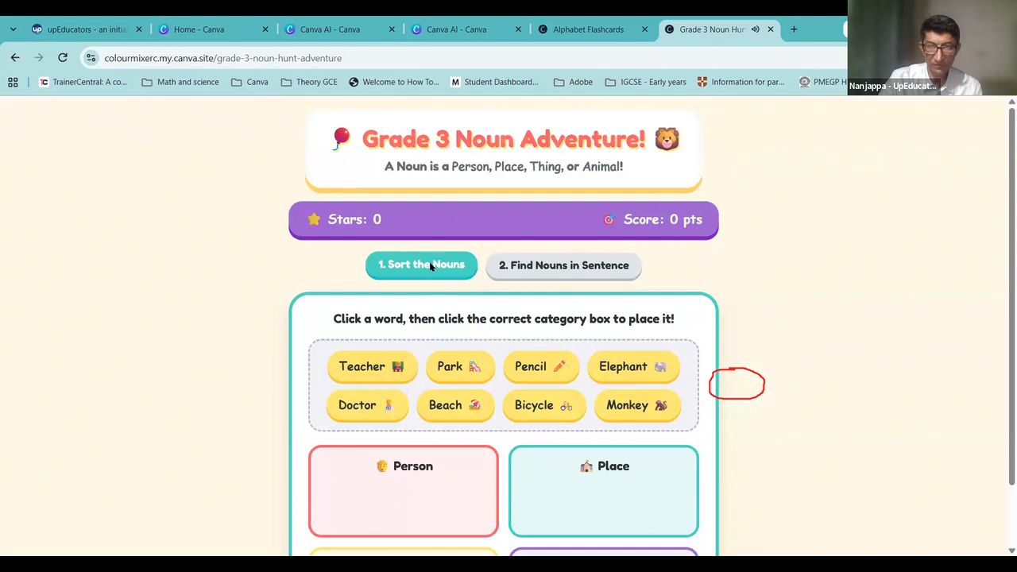
{"action": "scroll", "coordinate": [386, 301], "scroll_direction": "down", "scroll_amount": 2}
Step: Sort Teacher, Pencil, Doctor and Monkey into the Person, Place, Thing and Animal boxes
{"action": "left_click", "coordinate": [369, 234]}
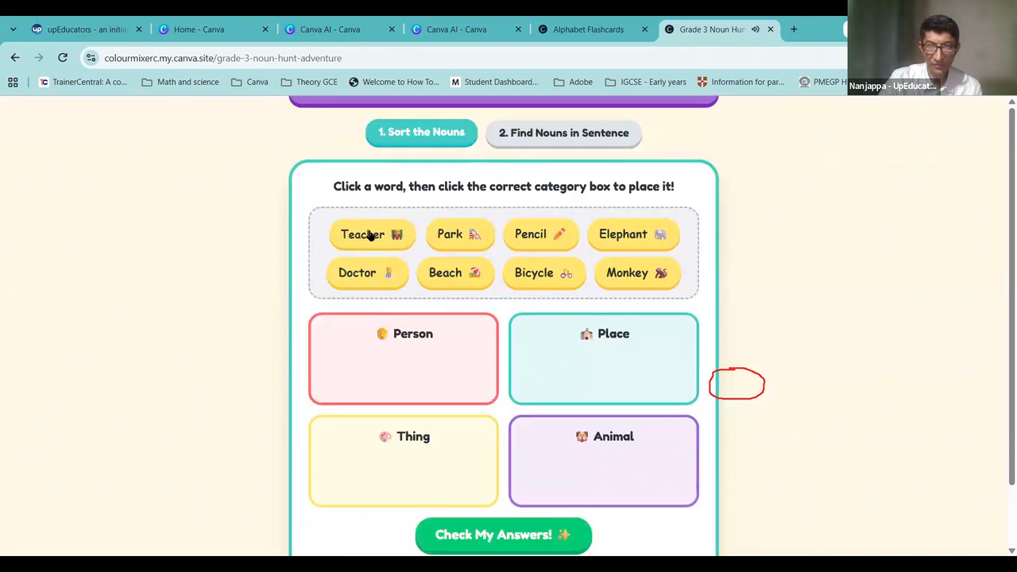
{"action": "left_click", "coordinate": [419, 379]}
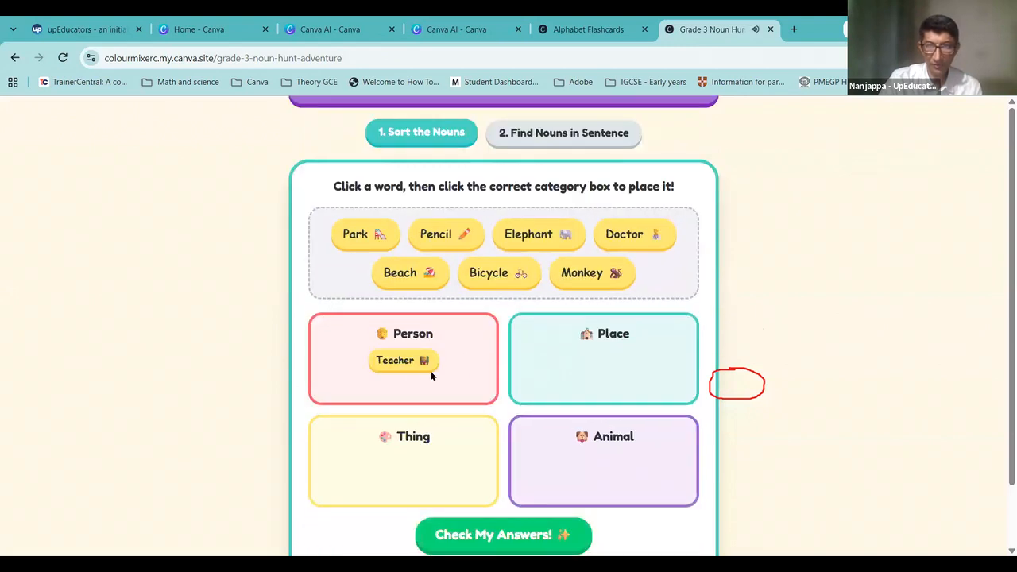
{"action": "left_click", "coordinate": [435, 238]}
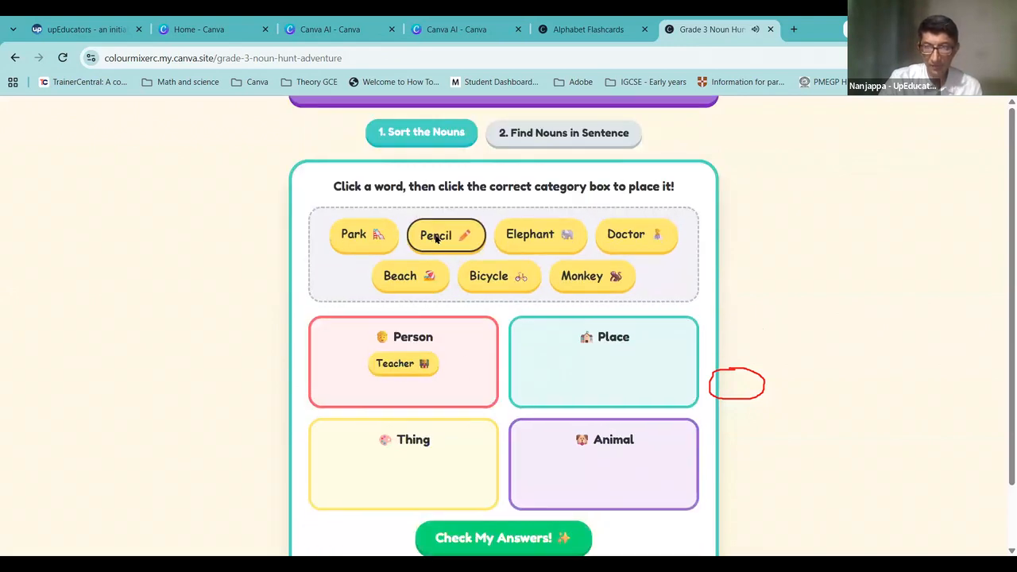
{"action": "left_click", "coordinate": [581, 362]}
{"action": "left_click", "coordinate": [545, 245]}
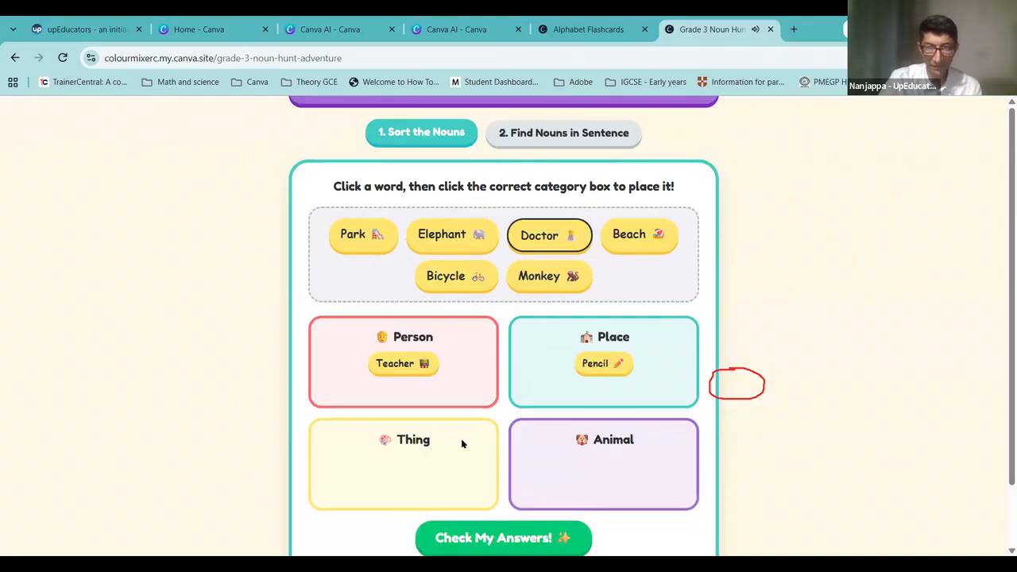
{"action": "left_click", "coordinate": [419, 450]}
{"action": "left_click", "coordinate": [499, 280]}
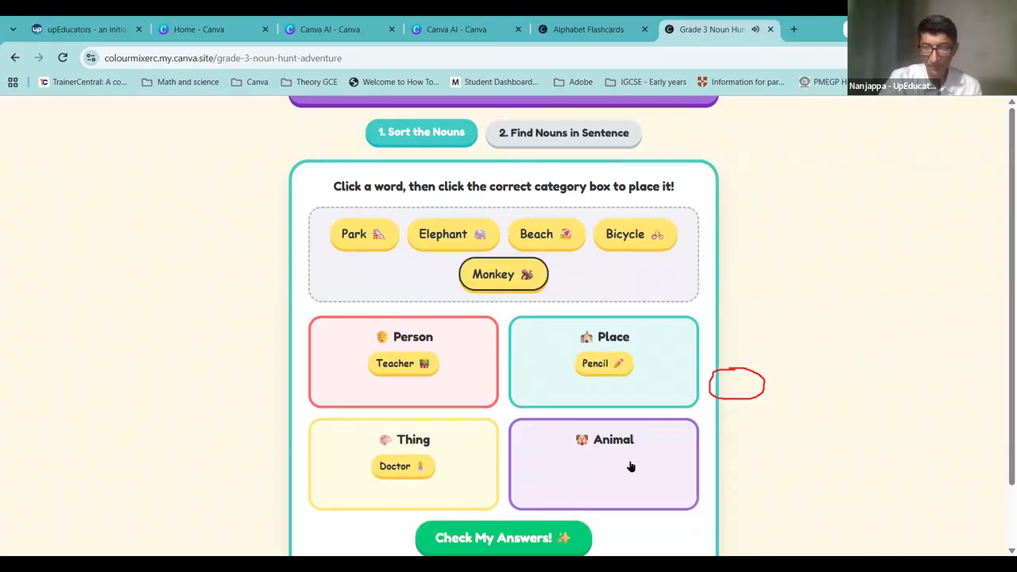
{"action": "left_click", "coordinate": [631, 466]}
Step: Sort Bicycle, Elephant, Beach and Park into the Thing, Animal, Person and Place boxes
{"action": "left_click", "coordinate": [631, 261]}
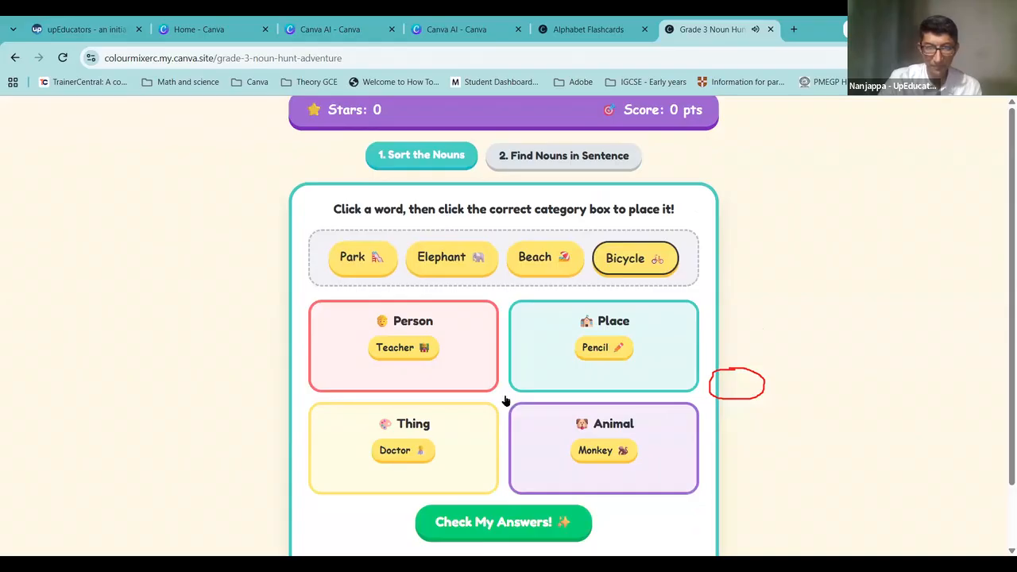
{"action": "left_click", "coordinate": [402, 463]}
{"action": "left_click", "coordinate": [489, 259]}
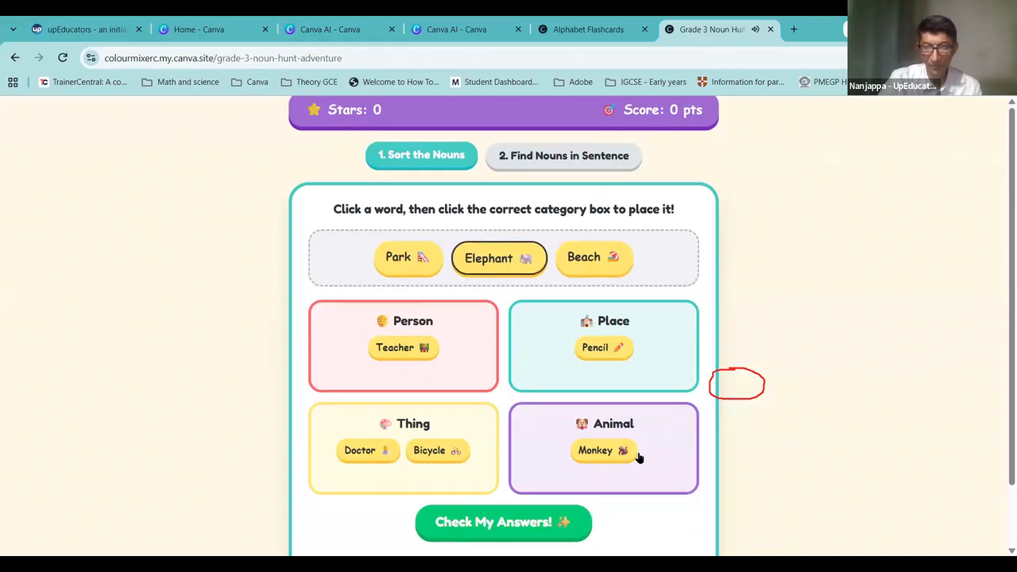
{"action": "left_click", "coordinate": [636, 456]}
{"action": "left_click", "coordinate": [542, 260]}
{"action": "left_click", "coordinate": [463, 377]}
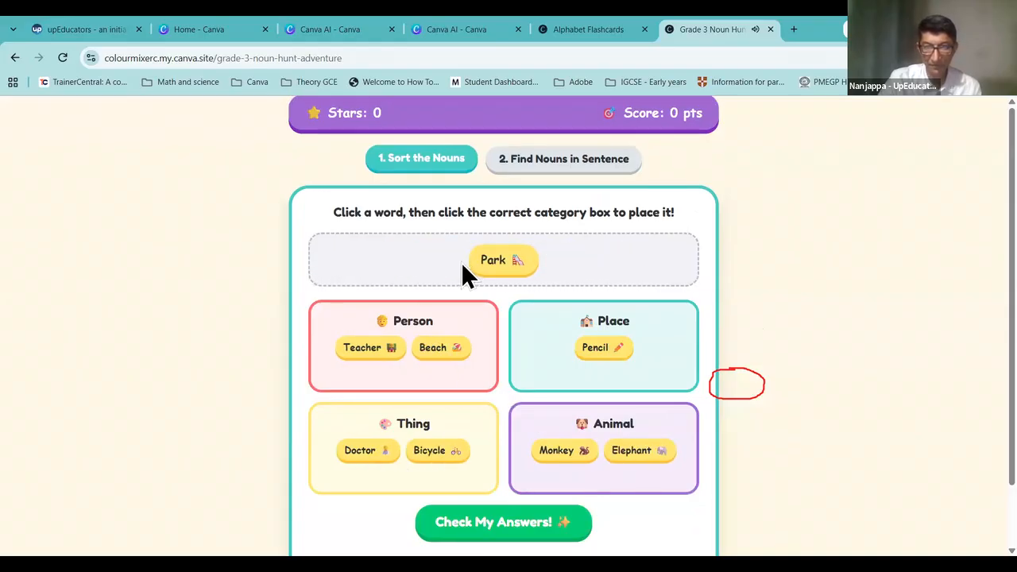
{"action": "left_click", "coordinate": [499, 271]}
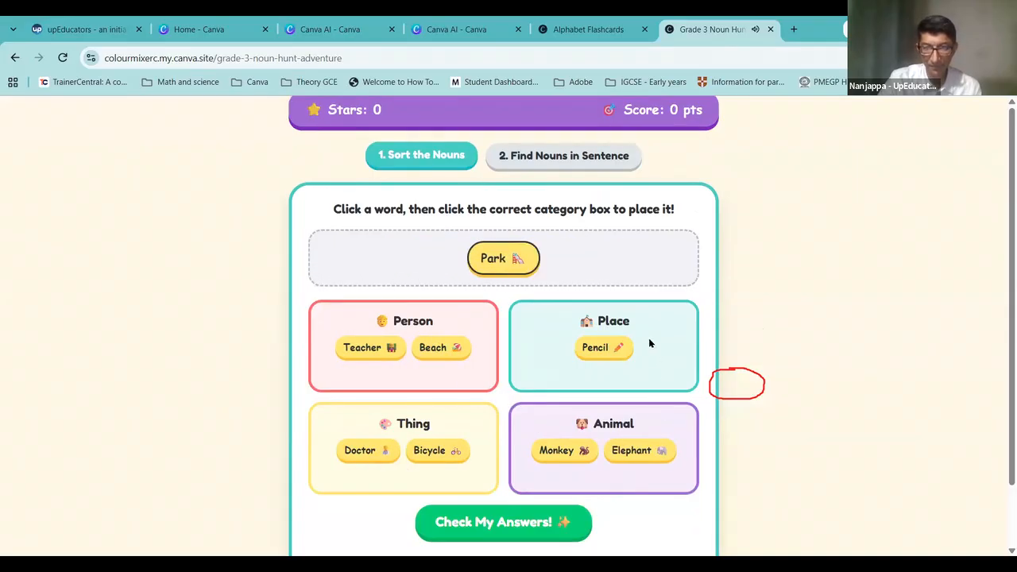
{"action": "left_click", "coordinate": [658, 386]}
Step: Check the answers, note the 5 out of 8 score, and open Find Nouns in Sentence
{"action": "left_click", "coordinate": [515, 524]}
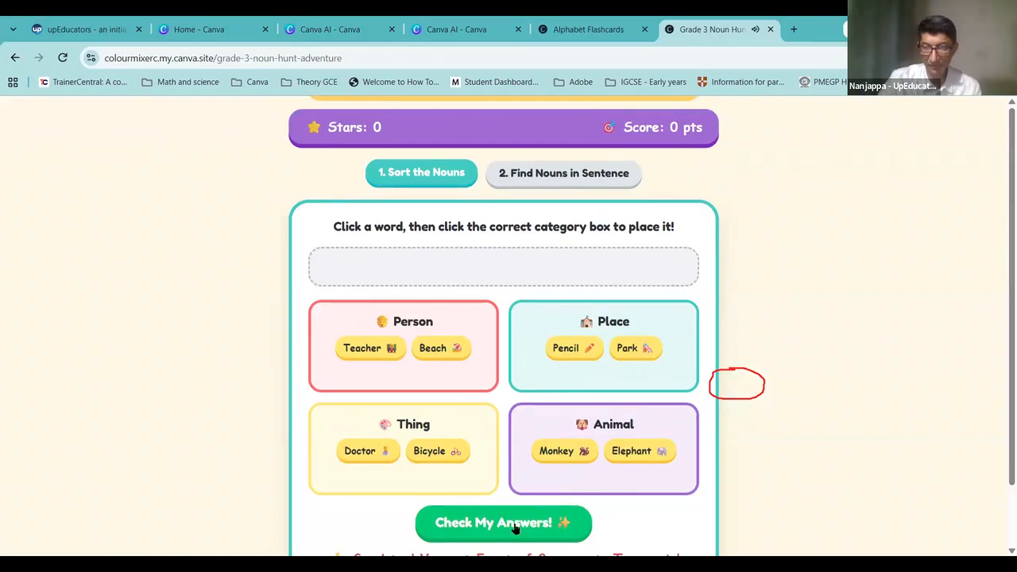
{"action": "scroll", "coordinate": [600, 421], "scroll_direction": "down", "scroll_amount": 1}
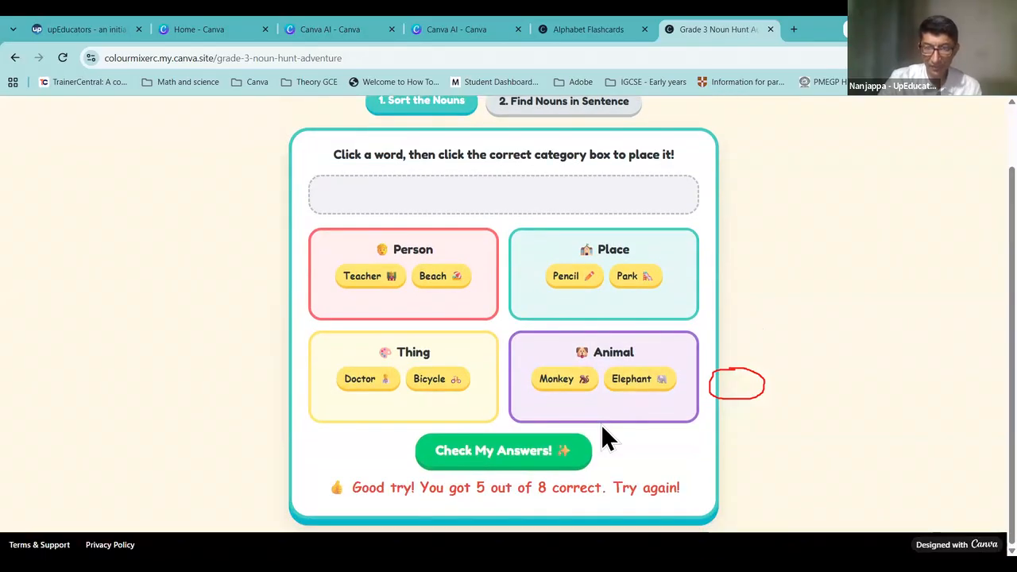
{"action": "left_click_drag", "start_coordinate": [397, 490], "coordinate": [608, 493]}
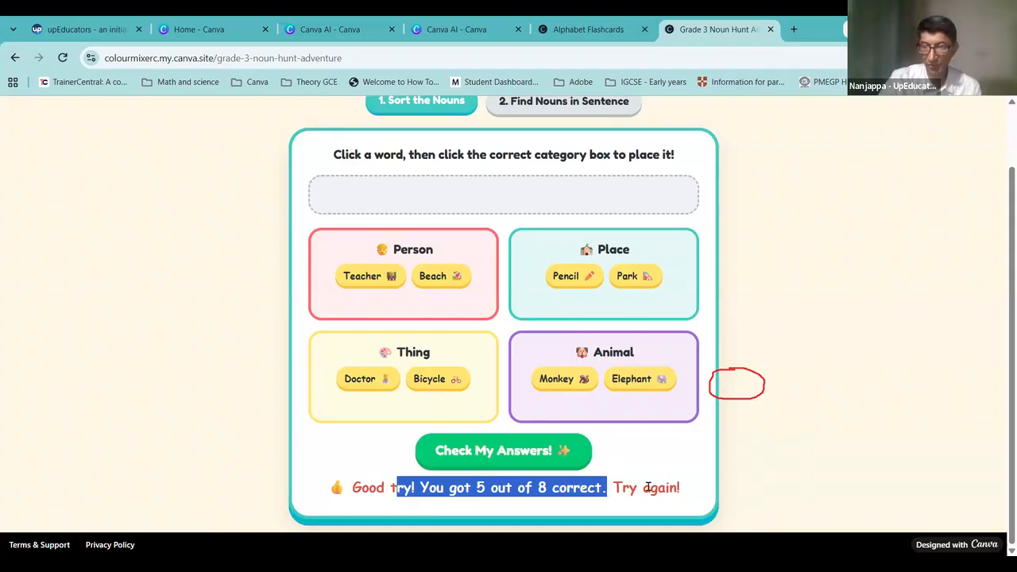
{"action": "scroll", "coordinate": [746, 467], "scroll_direction": "up", "scroll_amount": 1}
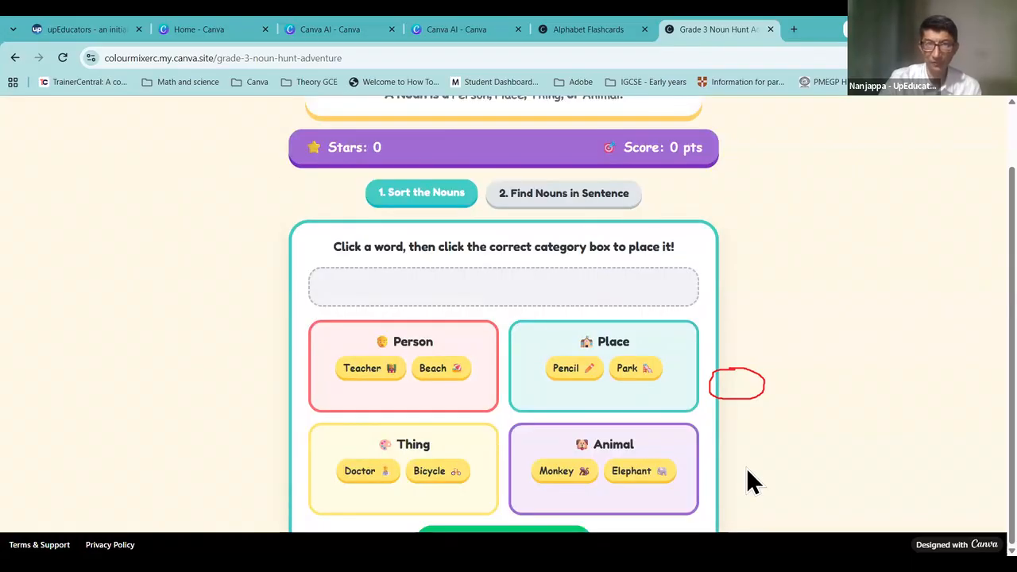
{"action": "left_click", "coordinate": [565, 199]}
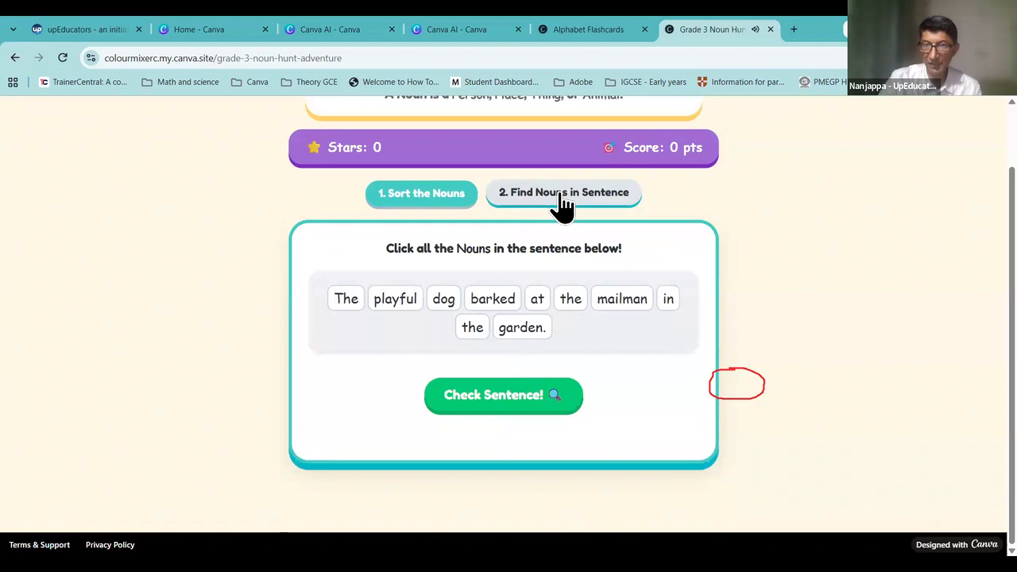
Step: Mark playful, dog, at, mailman and garden as nouns and check the sentence
{"action": "left_click", "coordinate": [392, 302]}
{"action": "left_click", "coordinate": [445, 301]}
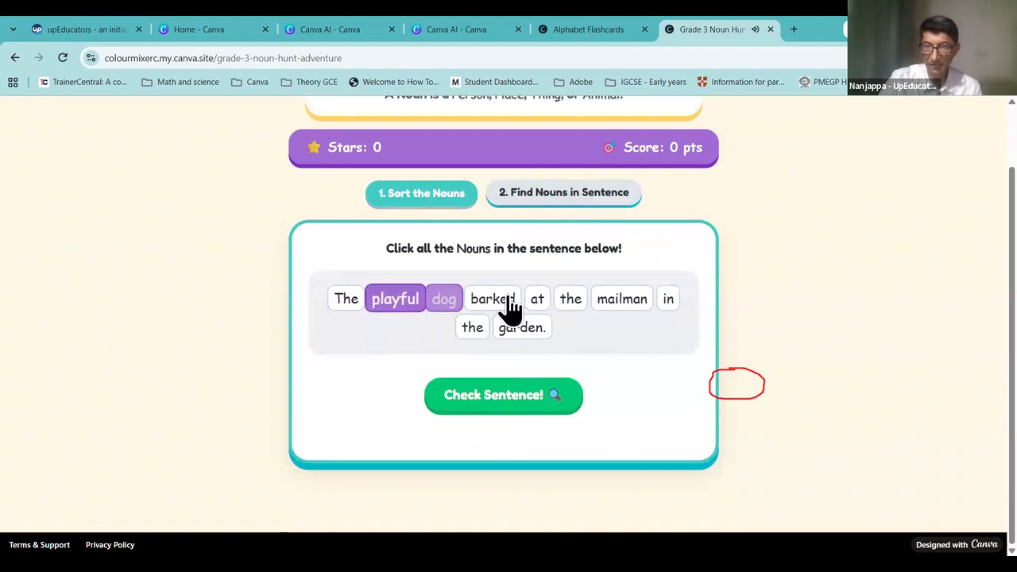
{"action": "left_click", "coordinate": [539, 301]}
{"action": "left_click", "coordinate": [618, 299]}
{"action": "left_click", "coordinate": [521, 332]}
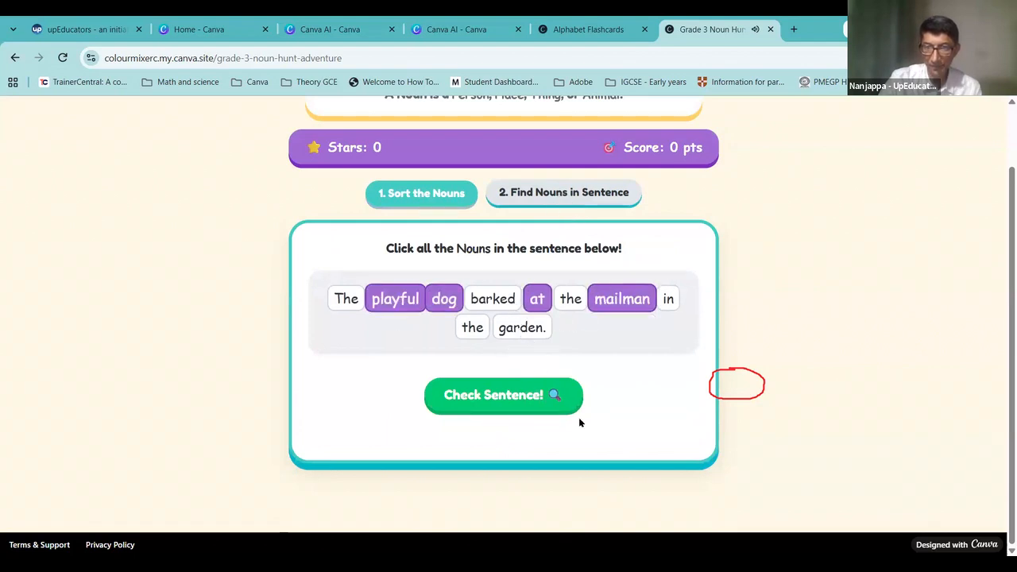
{"action": "left_click", "coordinate": [502, 398]}
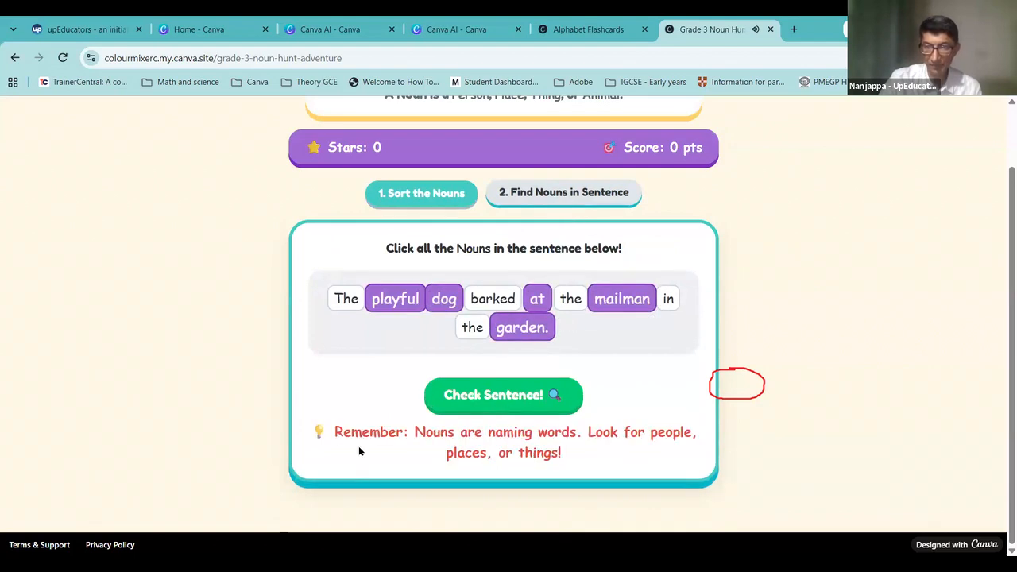
{"action": "left_click_drag", "start_coordinate": [415, 429], "coordinate": [667, 460]}
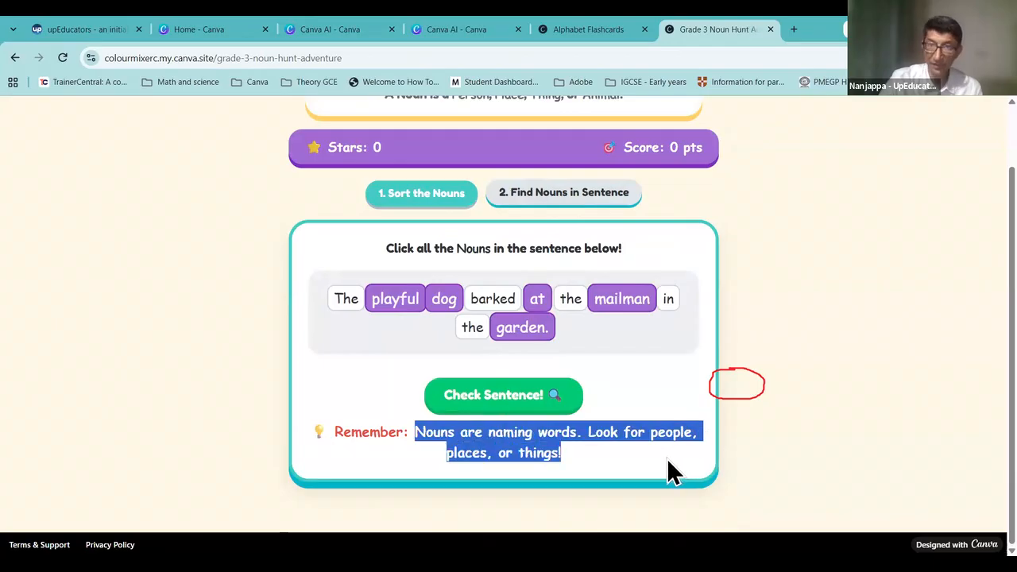
Step: Open a blank new browser tab
{"action": "scroll", "coordinate": [736, 278], "scroll_direction": "up", "scroll_amount": 1}
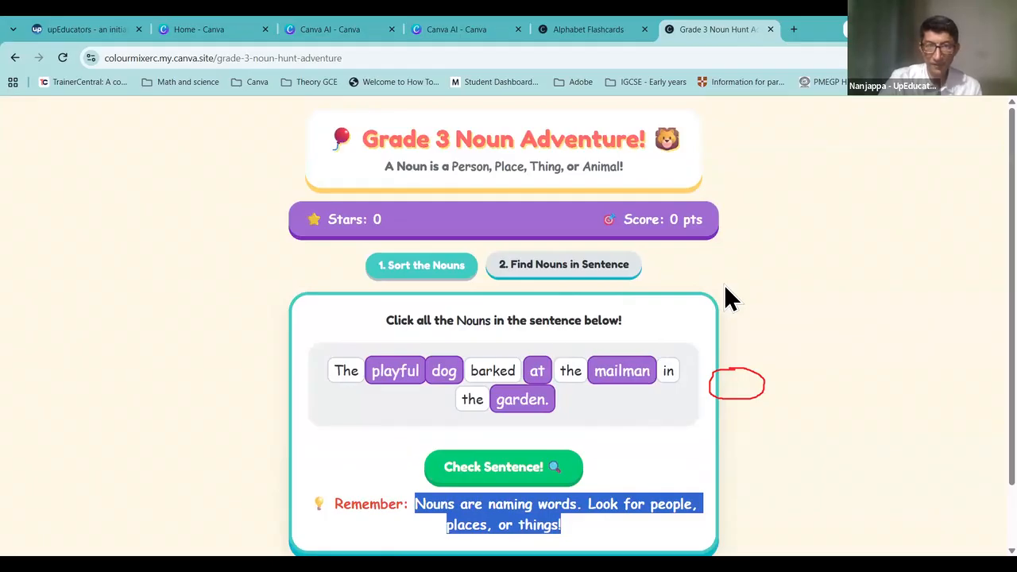
{"action": "left_click", "coordinate": [657, 123]}
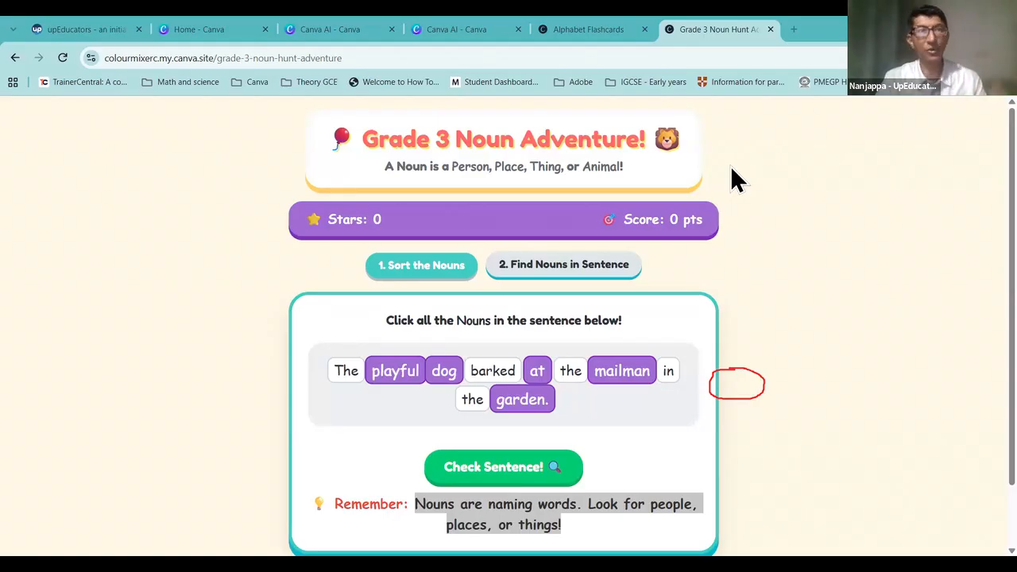
{"action": "left_click", "coordinate": [795, 32]}
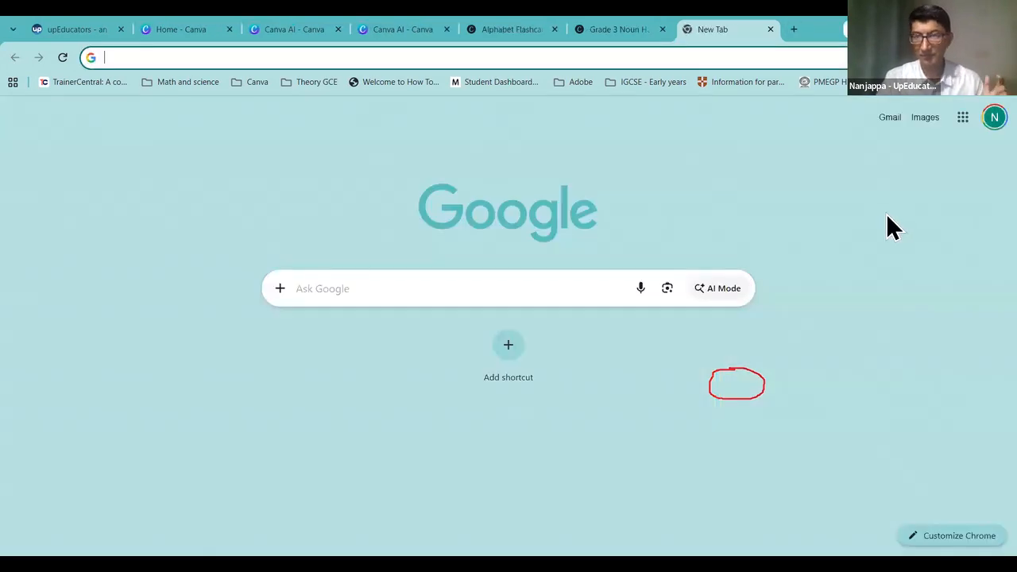
Step: Launch Gemini from the Google apps grid and dismiss its business-profile promo card
{"action": "left_click", "coordinate": [960, 119]}
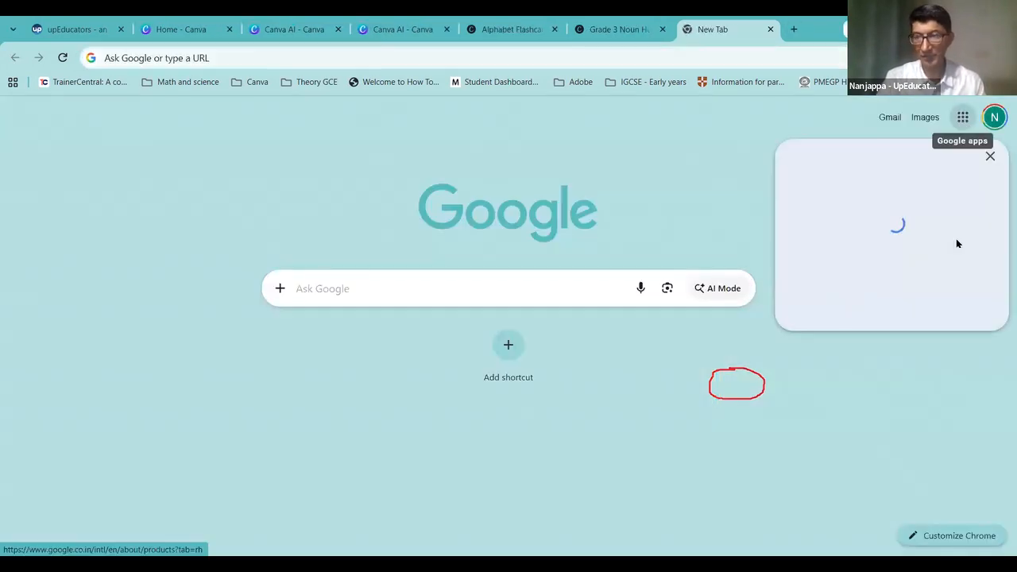
{"action": "left_click", "coordinate": [882, 423]}
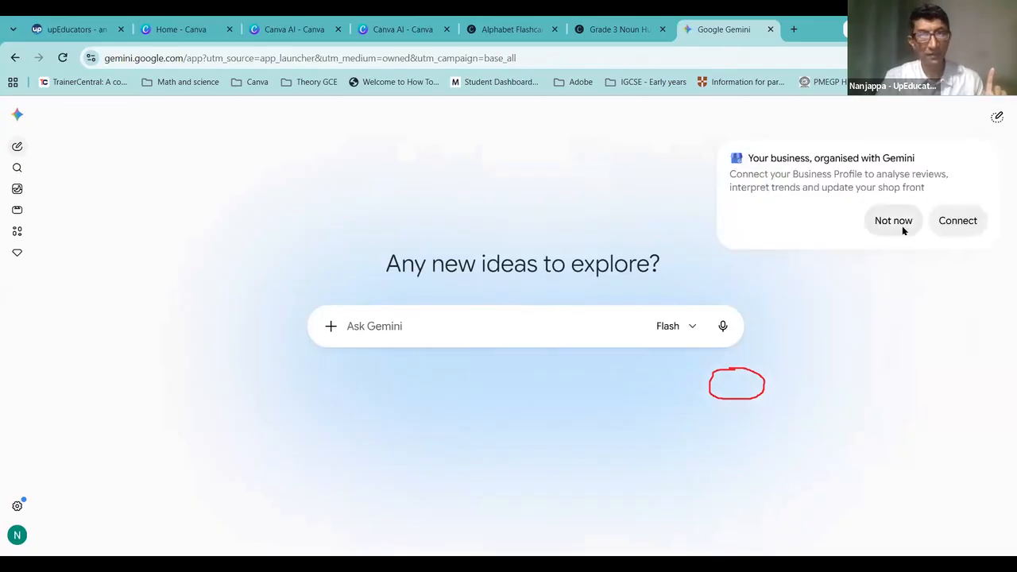
{"action": "left_click", "coordinate": [904, 225]}
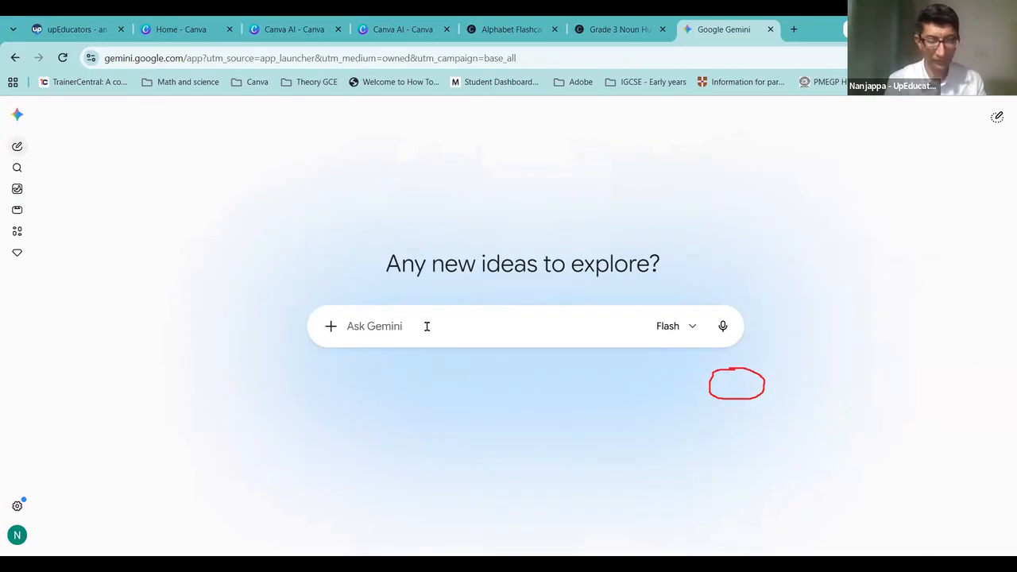
Step: Ask Gemini for a Canva Code prompt for a realistic Grade 5 water-cycle simulation
{"action": "type", "text": "Interac"}
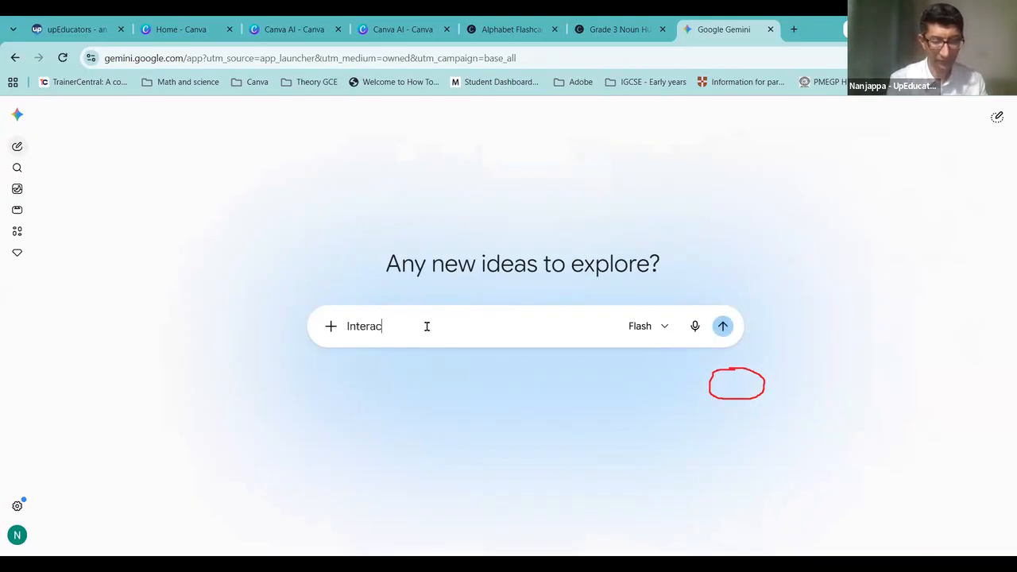
{"action": "type", "text": "tive Waterv Cycle "}
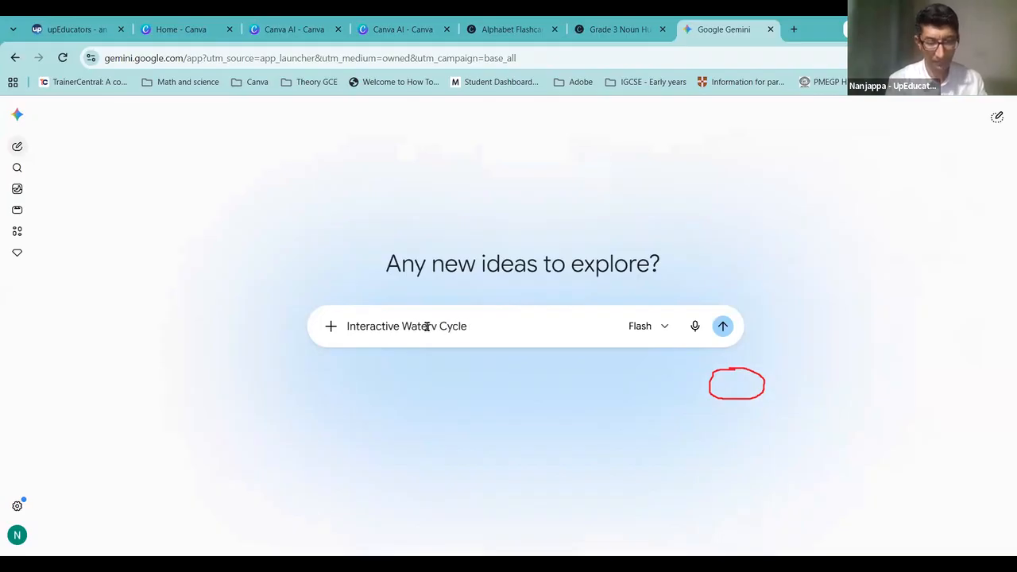
{"action": "type", "text": "sim"}
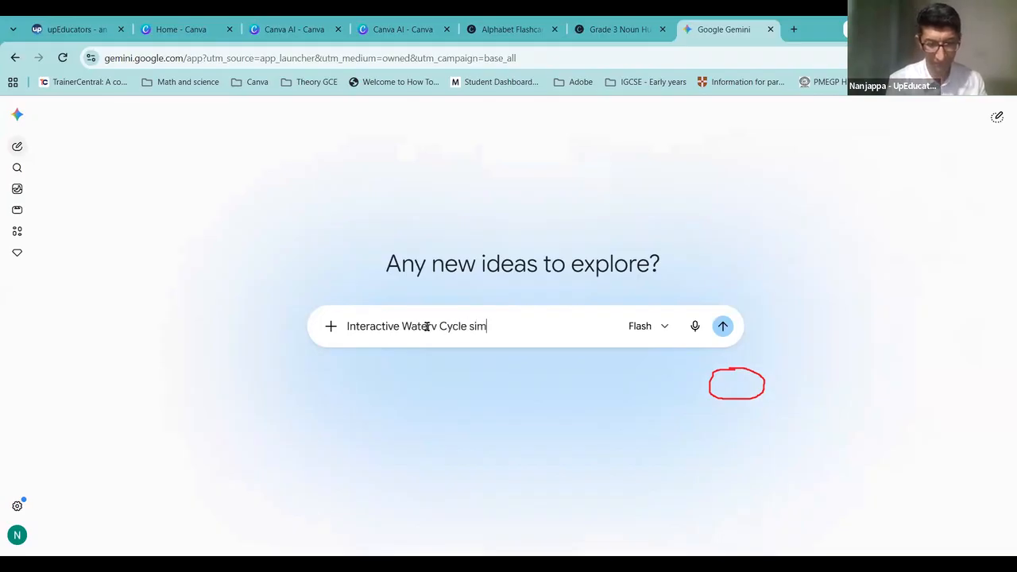
{"action": "type", "text": "ulation for m"}
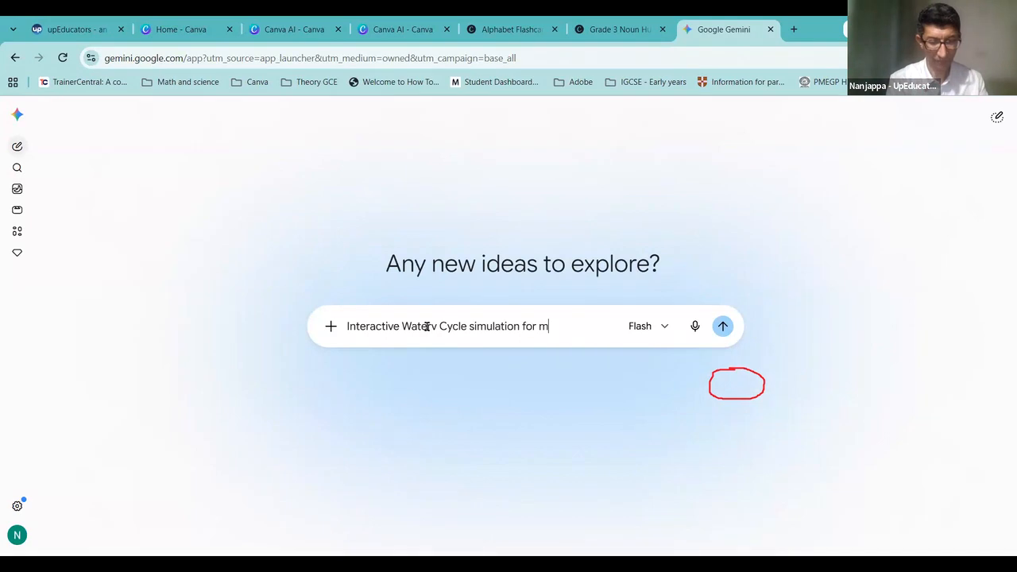
{"action": "type", "text": "y studewnts "}
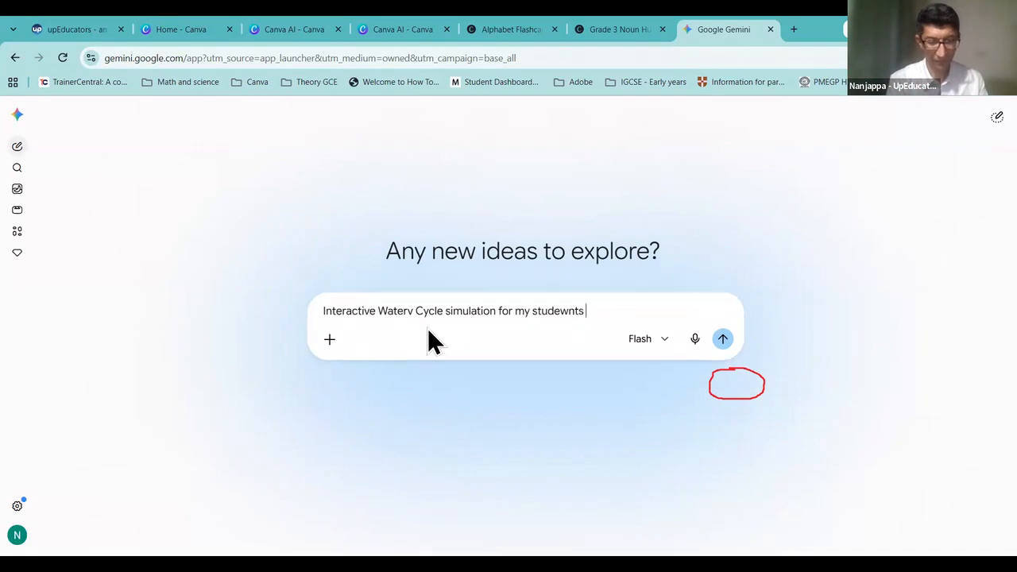
{"action": "type", "text": "of Grade 5"}
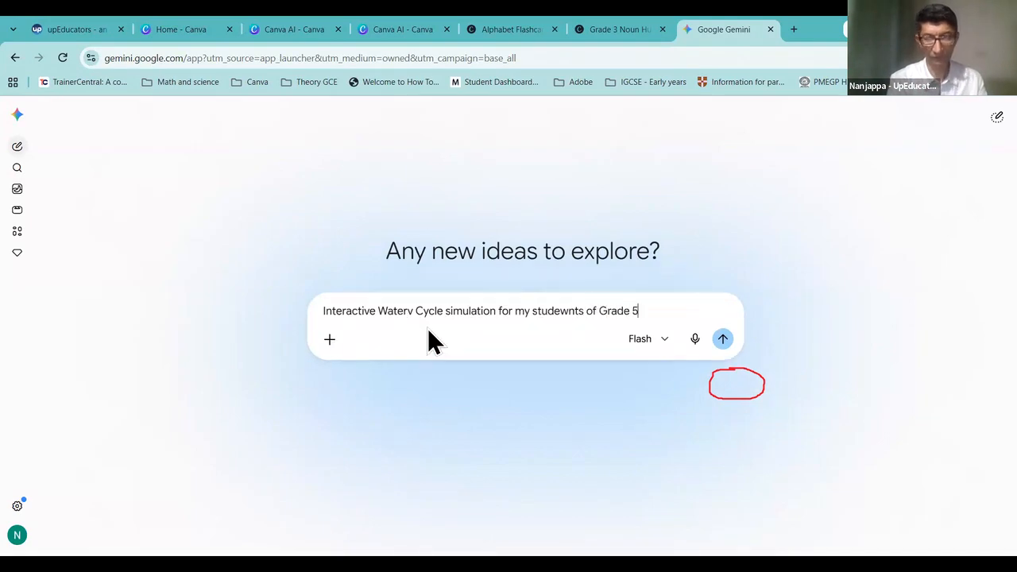
{"action": "type", "text": ". It s"}
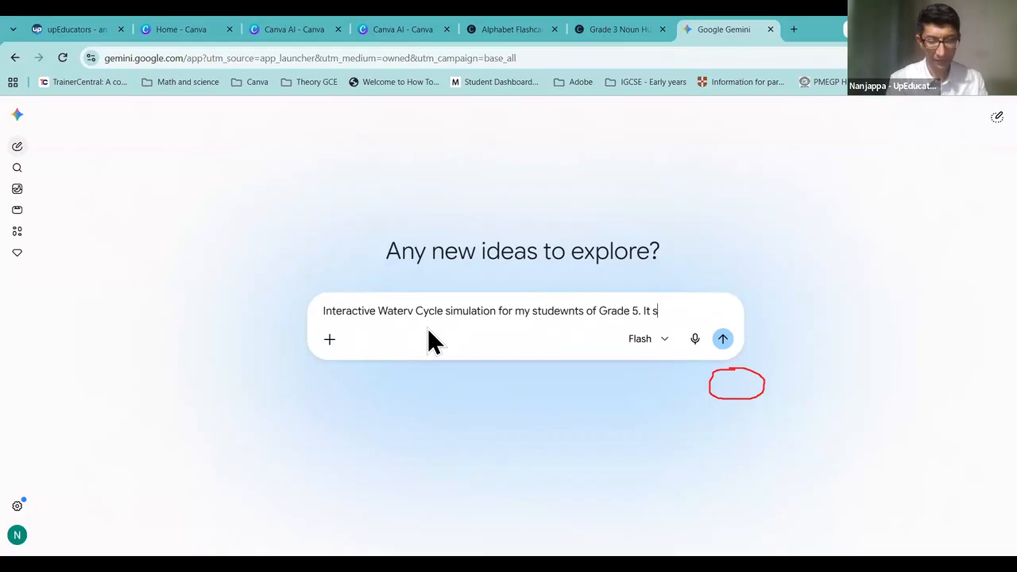
{"action": "type", "text": "hould have "}
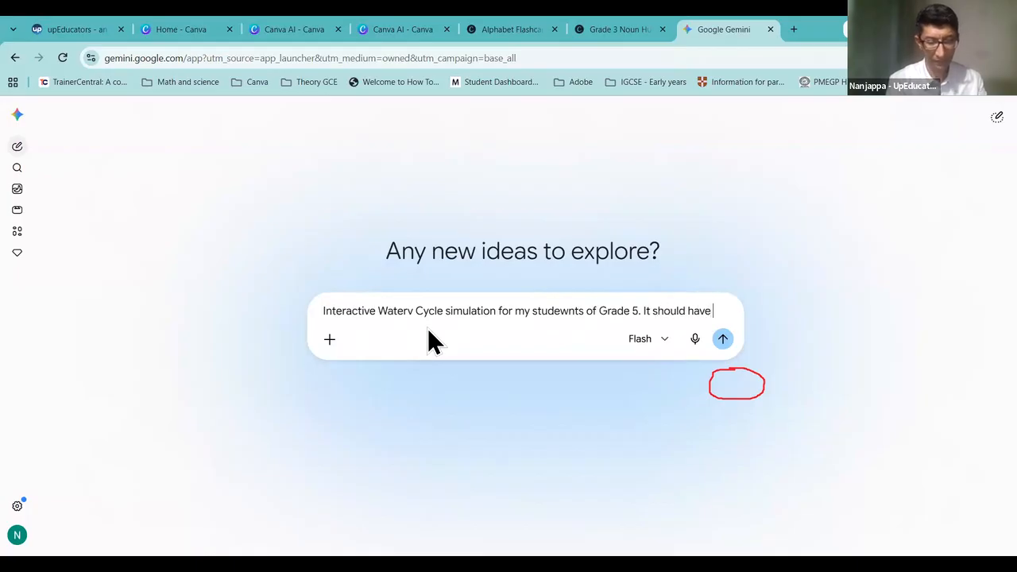
{"action": "type", "text": "variable of"}
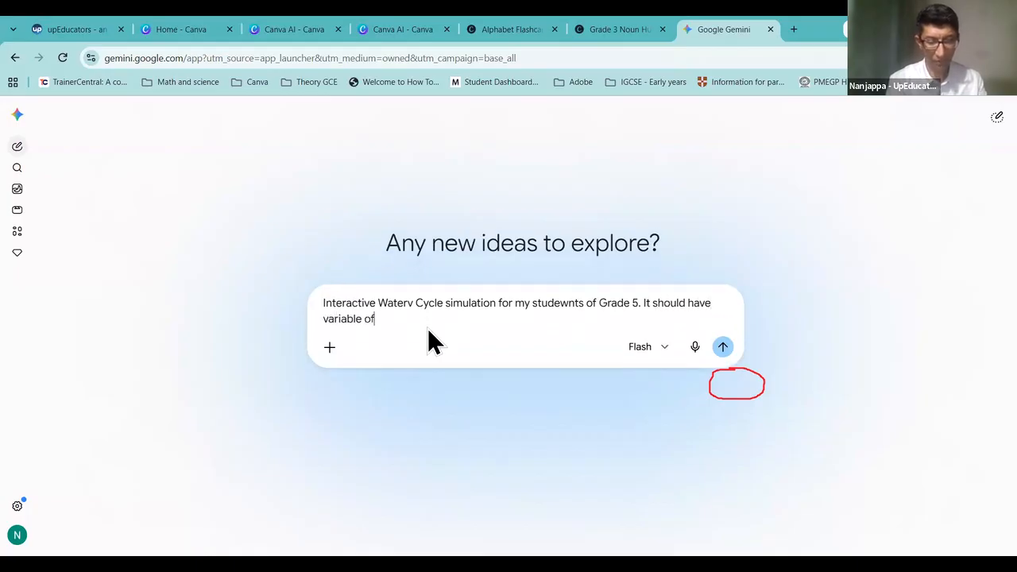
{"action": "type", "text": " T"}
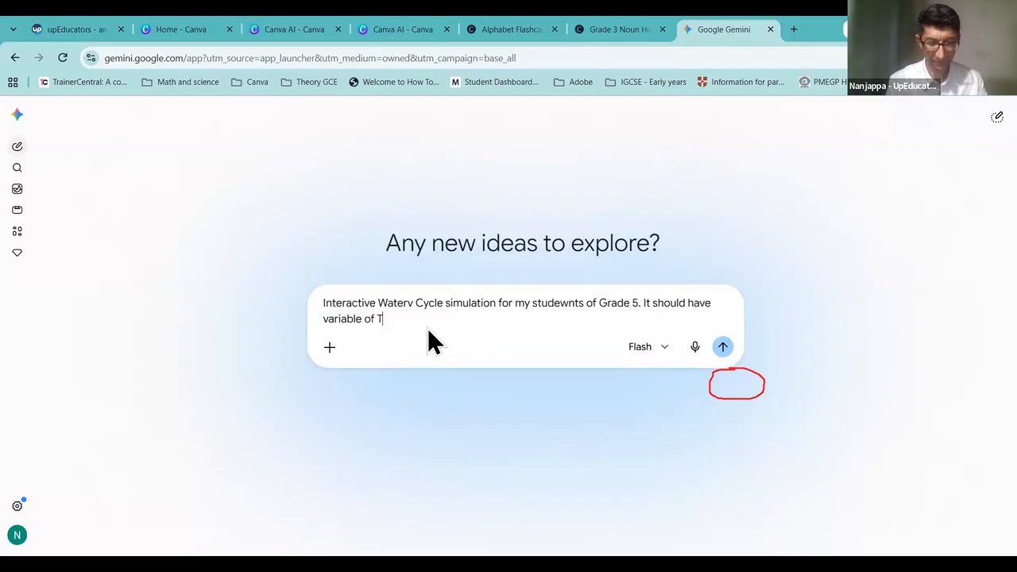
{"action": "type", "text": "emperature and wi"}
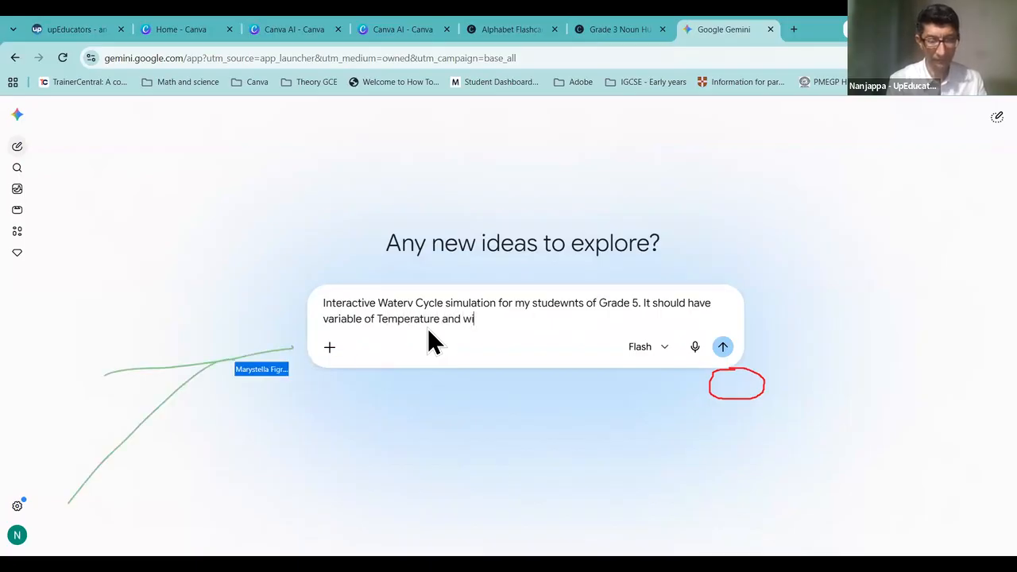
{"action": "type", "text": "nd. KEep the"}
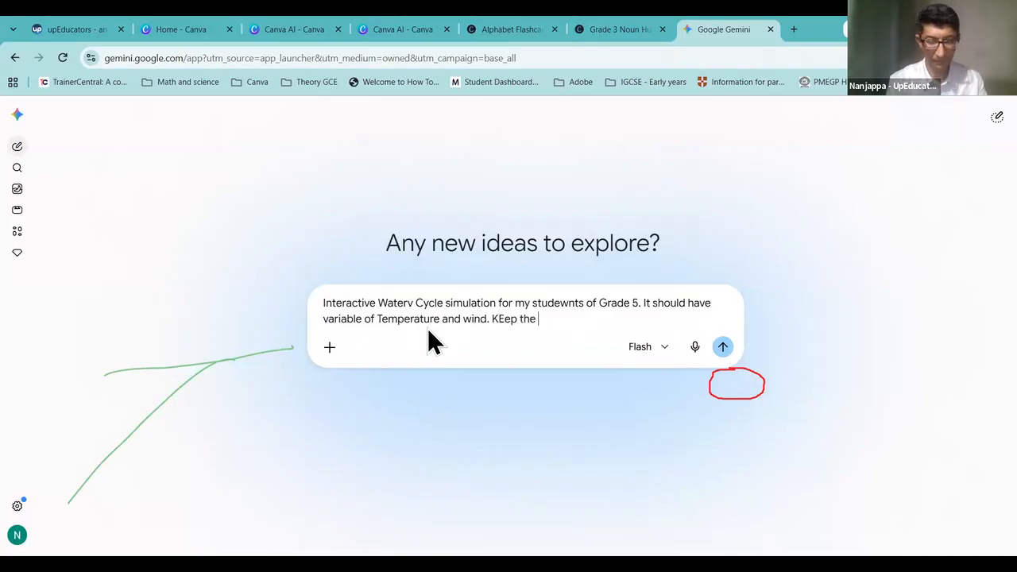
{"action": "type", "text": " draw"}
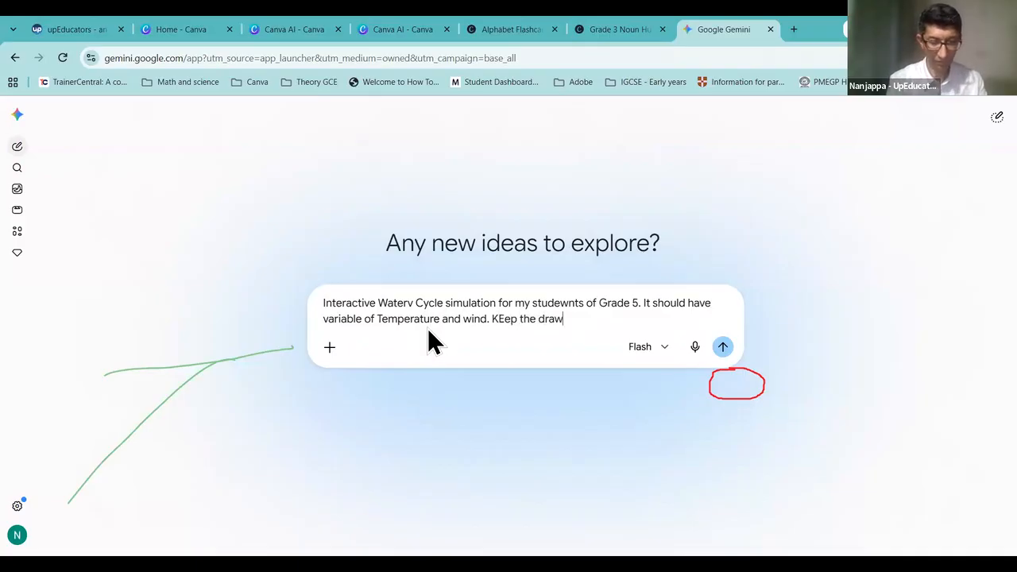
{"action": "type", "text": "ing reasiulisti"}
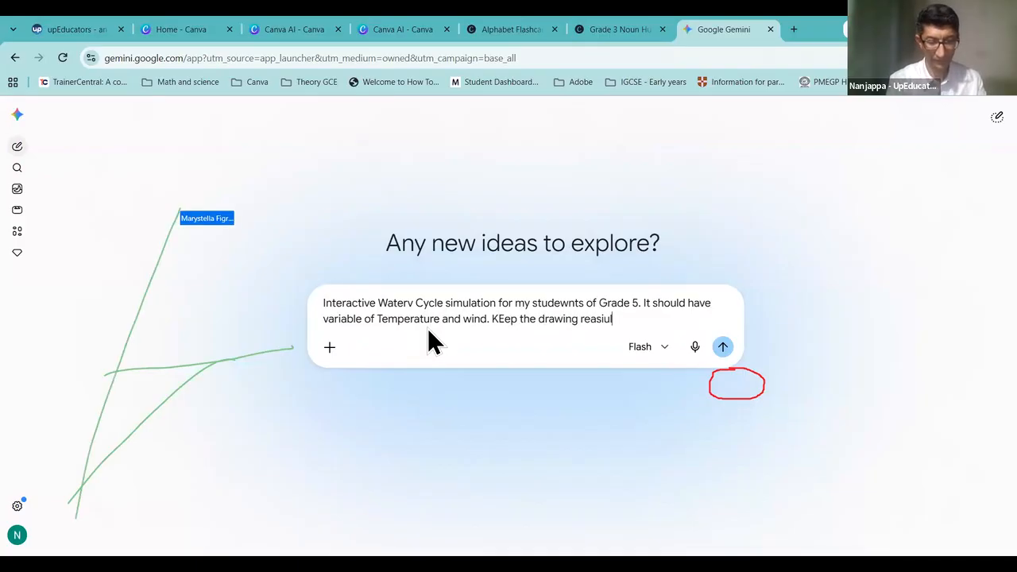
{"action": "key", "text": "BackSpace"}
{"action": "key", "text": "BackSpace"}
{"action": "key", "text": "BackSpace"}
{"action": "key", "text": "BackSpace"}
{"action": "type", "text": "listic."}
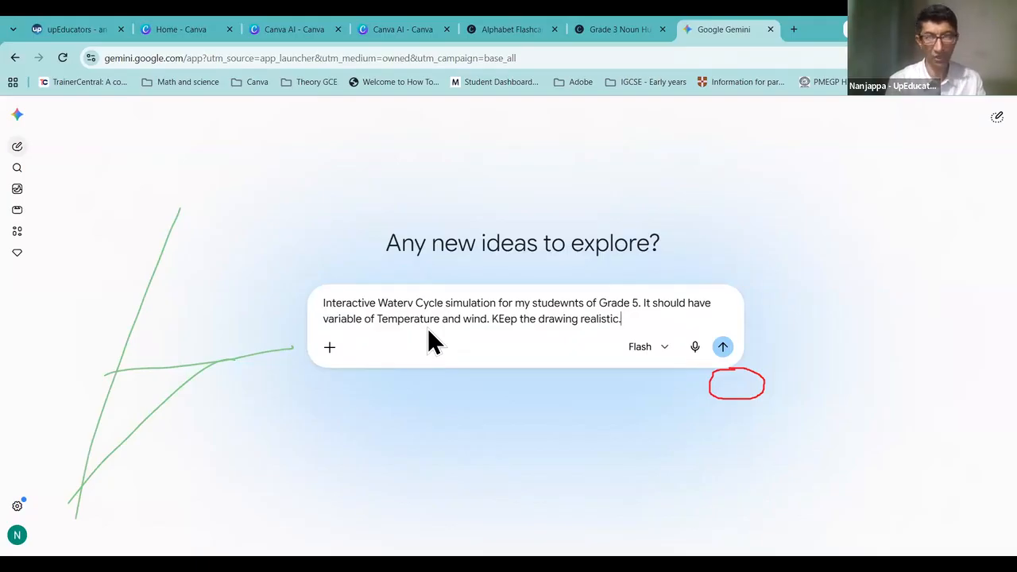
{"action": "key", "text": "shift+Return"}
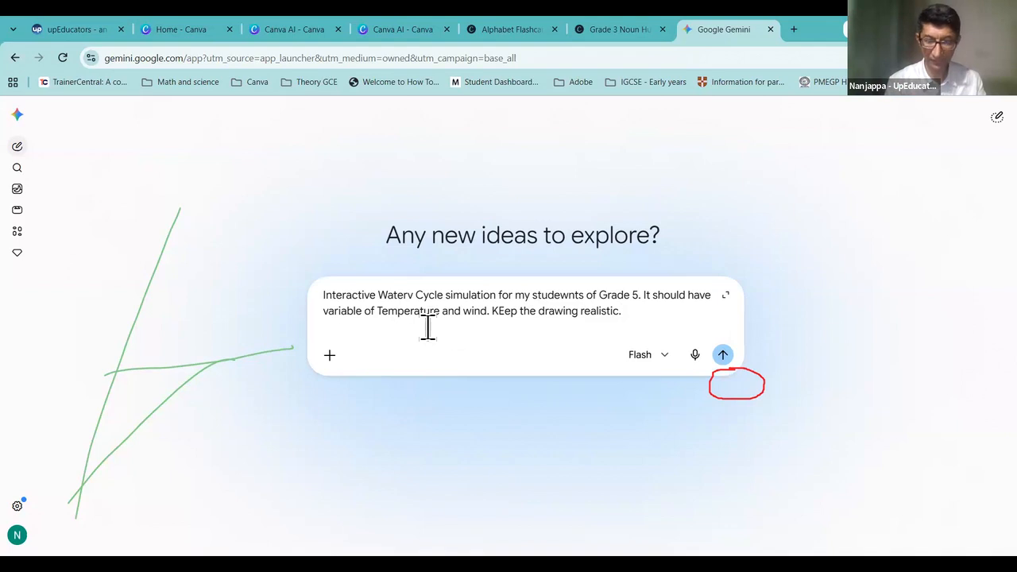
{"action": "type", "text": "I wan"}
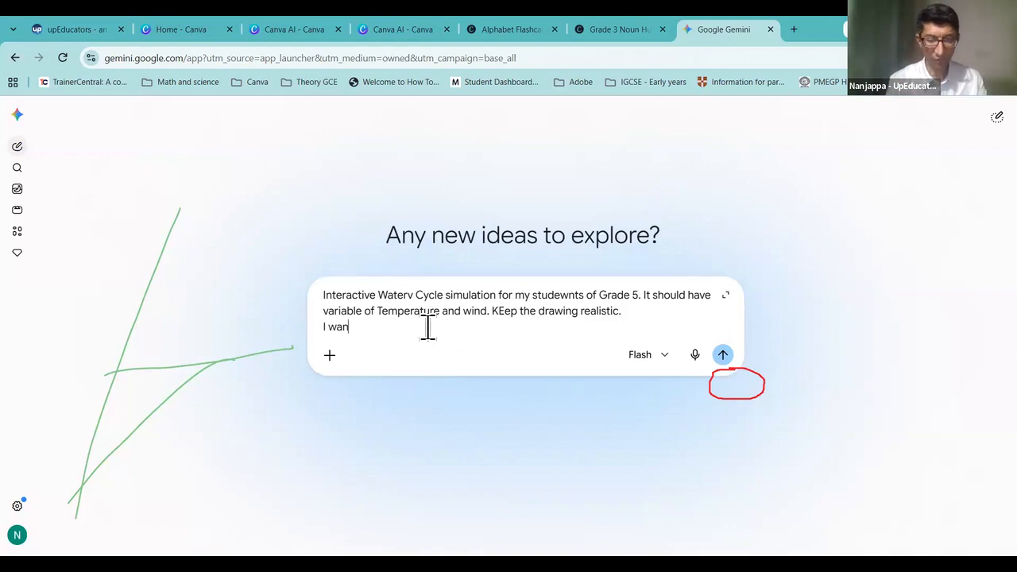
{"action": "type", "text": "t to create it usi"}
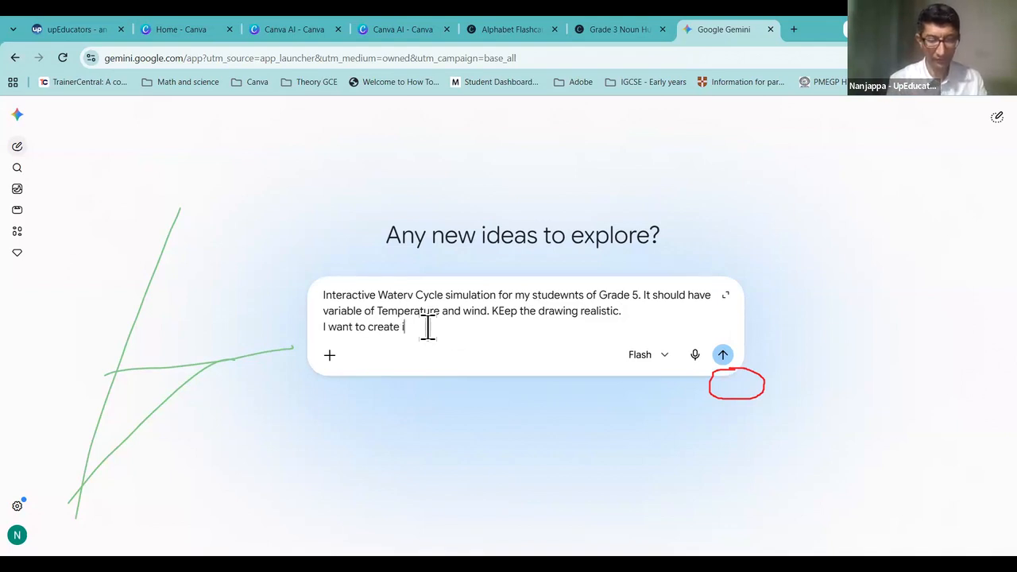
{"action": "type", "text": "ANVA CODE"}
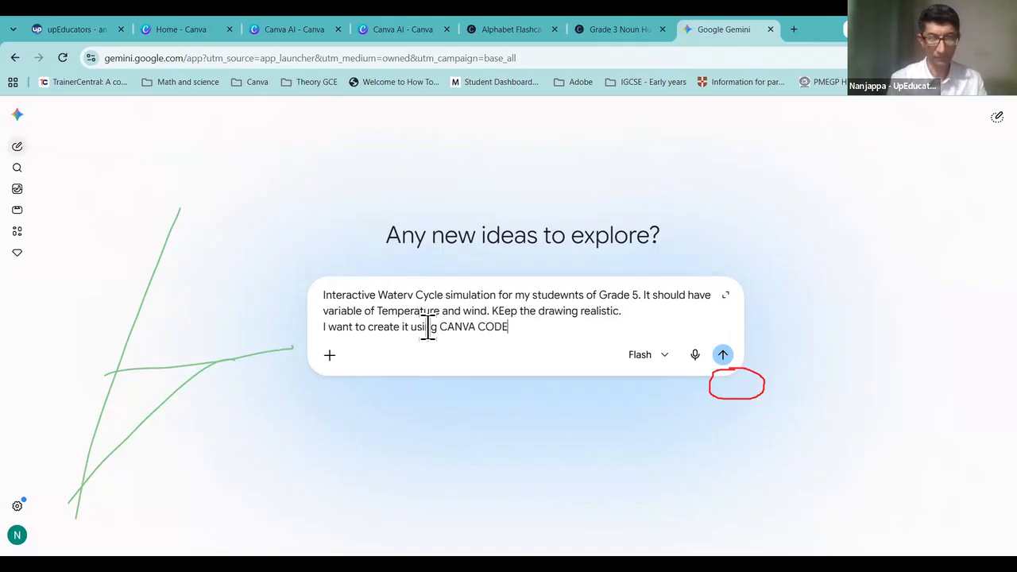
{"action": "type", "text": ". Give"}
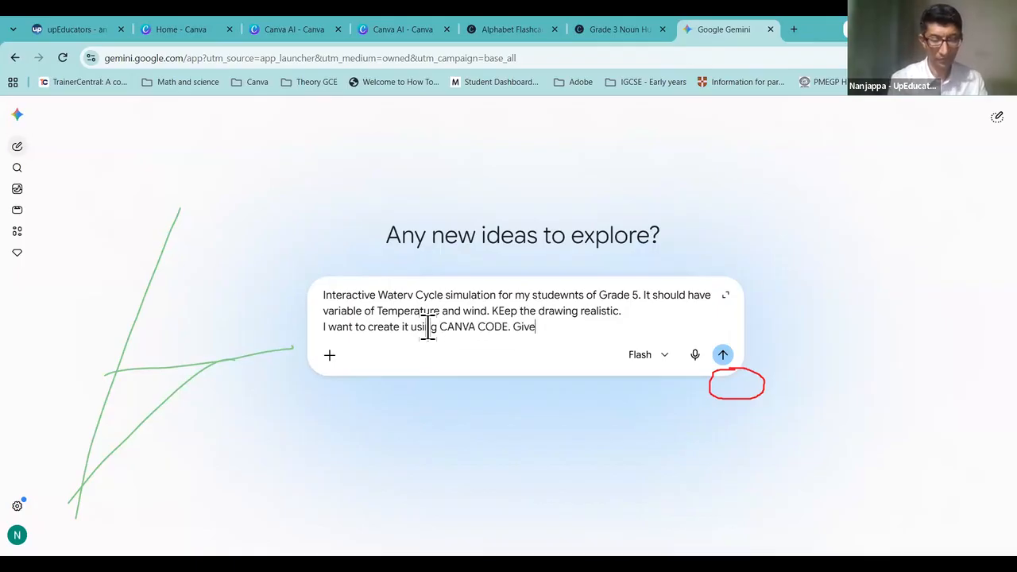
{"action": "type", "text": " me a prompt"}
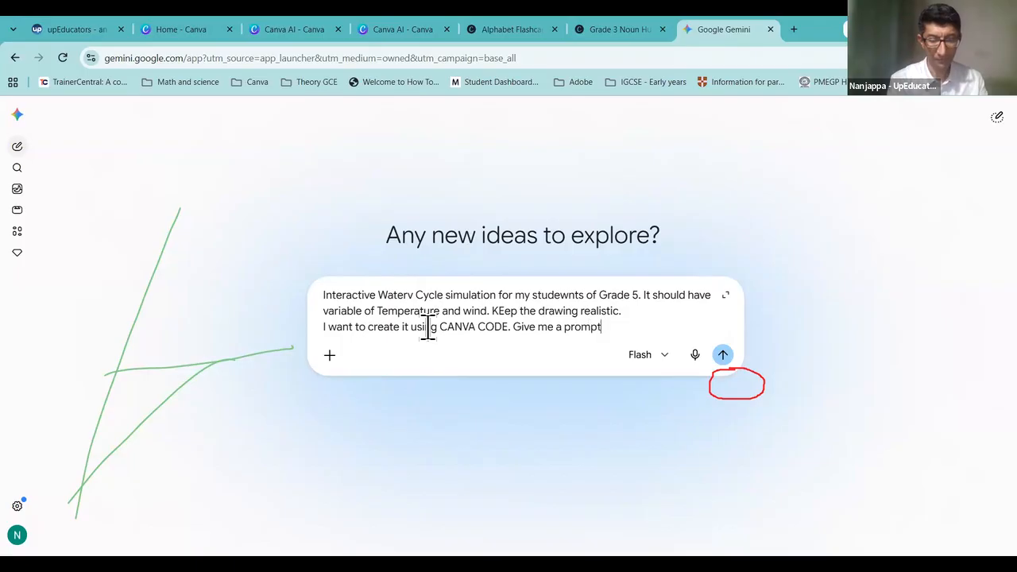
{"action": "type", "text": " to use in "}
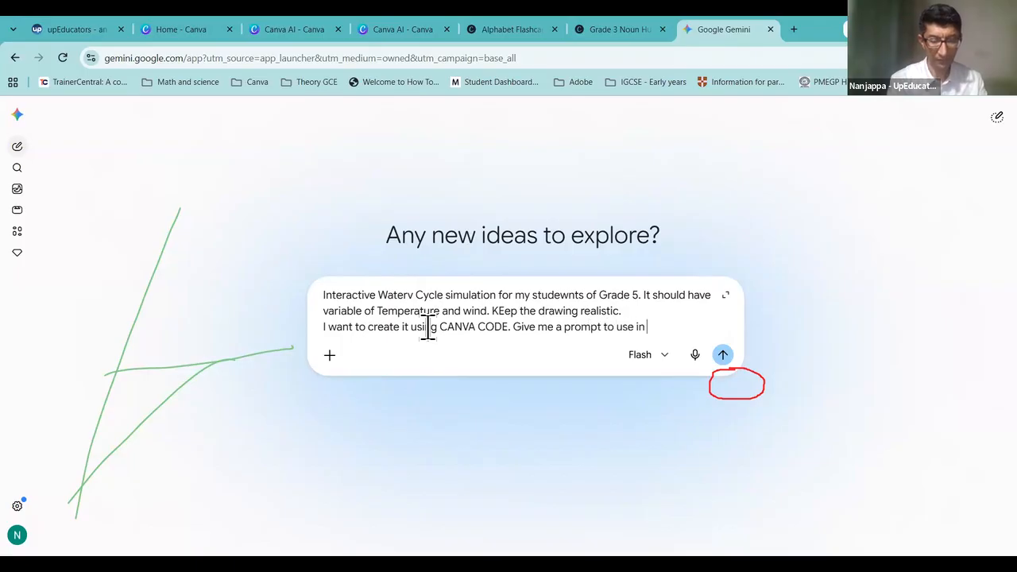
{"action": "type", "text": "CAnva Code."}
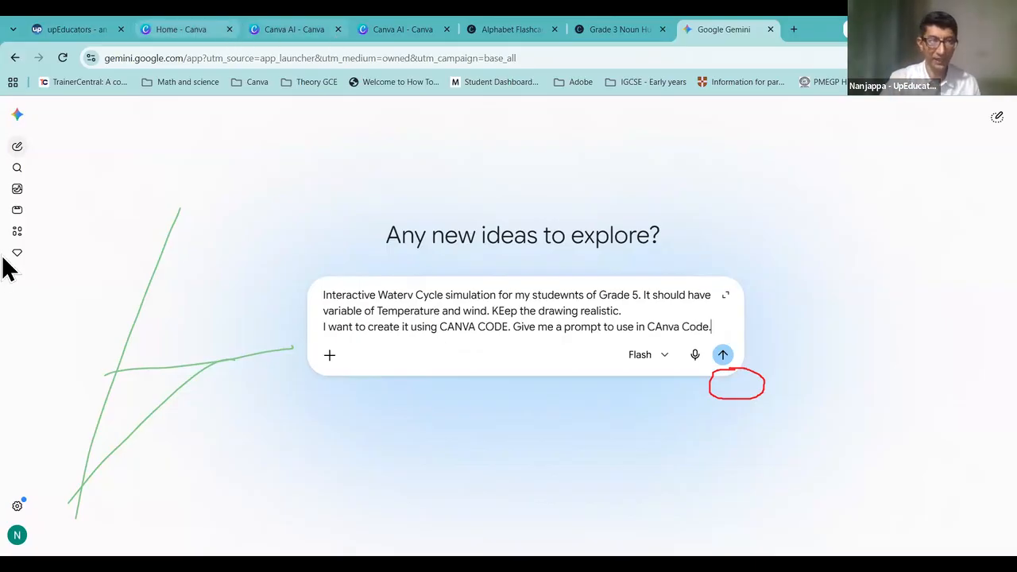
Step: Send the request to Gemini and copy its generated Canva Code prompt
{"action": "left_click", "coordinate": [22, 203]}
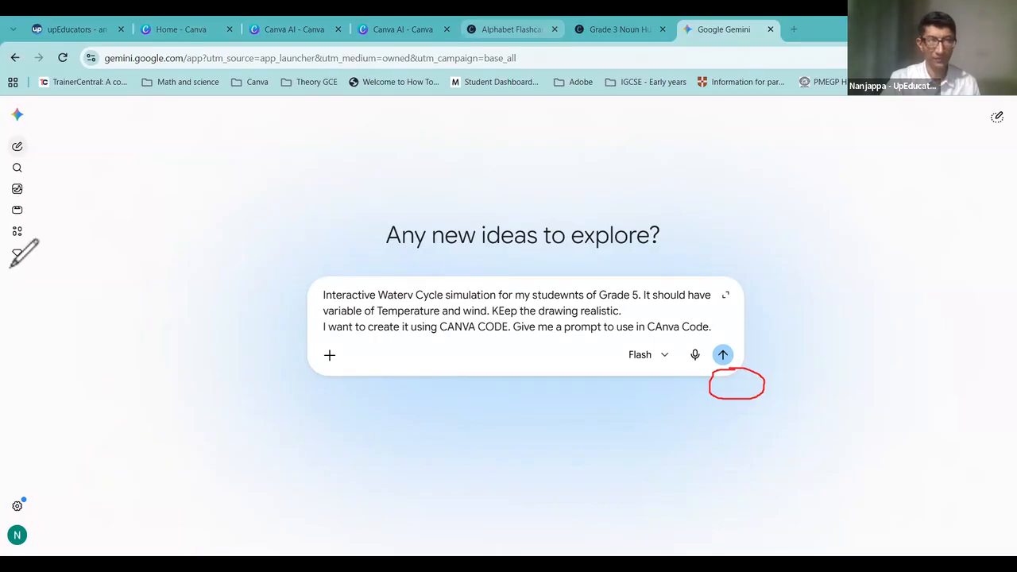
{"action": "left_click", "coordinate": [125, 261]}
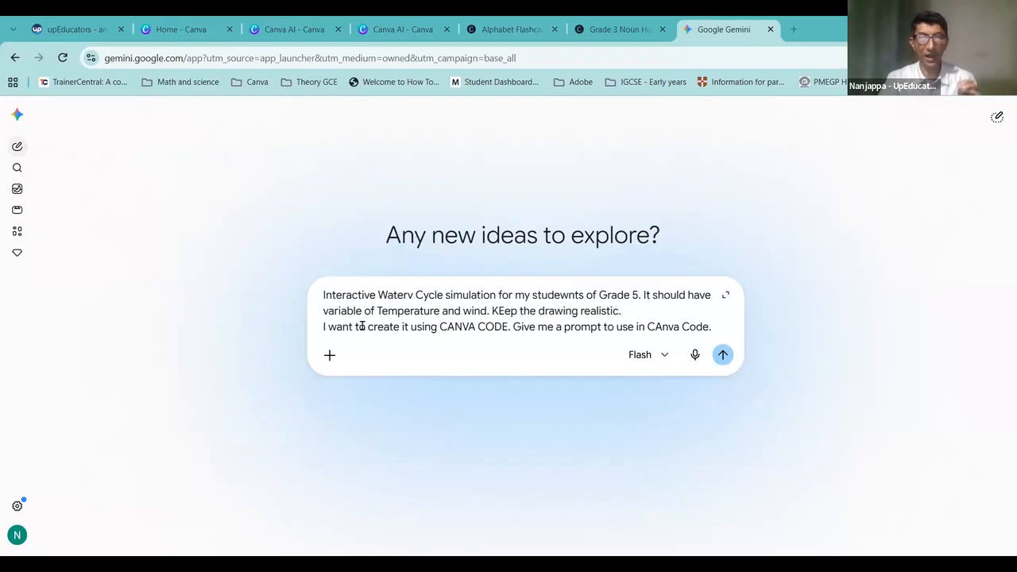
{"action": "left_click_drag", "start_coordinate": [406, 327], "coordinate": [551, 352]}
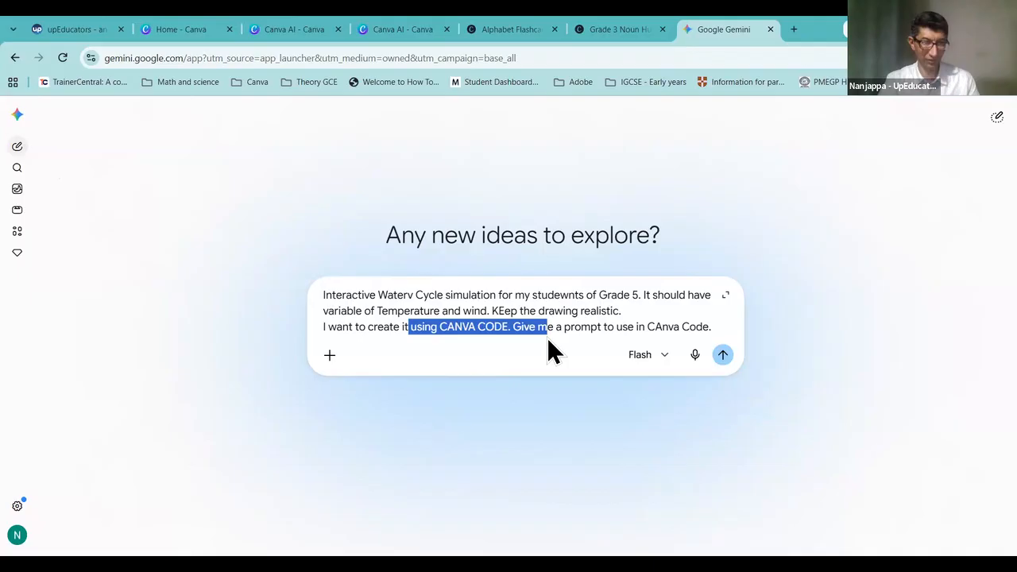
{"action": "left_click", "coordinate": [724, 341]}
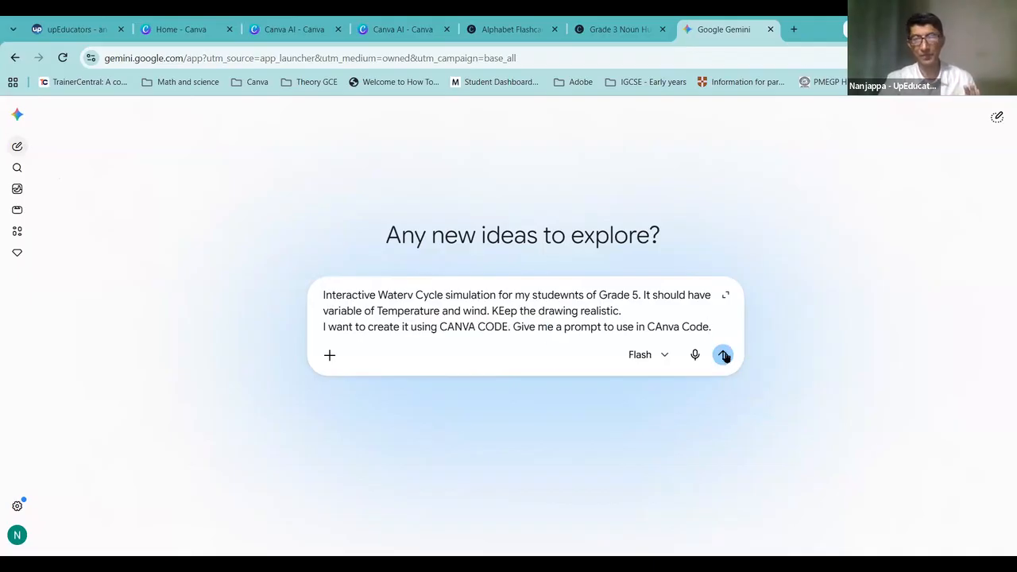
{"action": "left_click", "coordinate": [722, 354]}
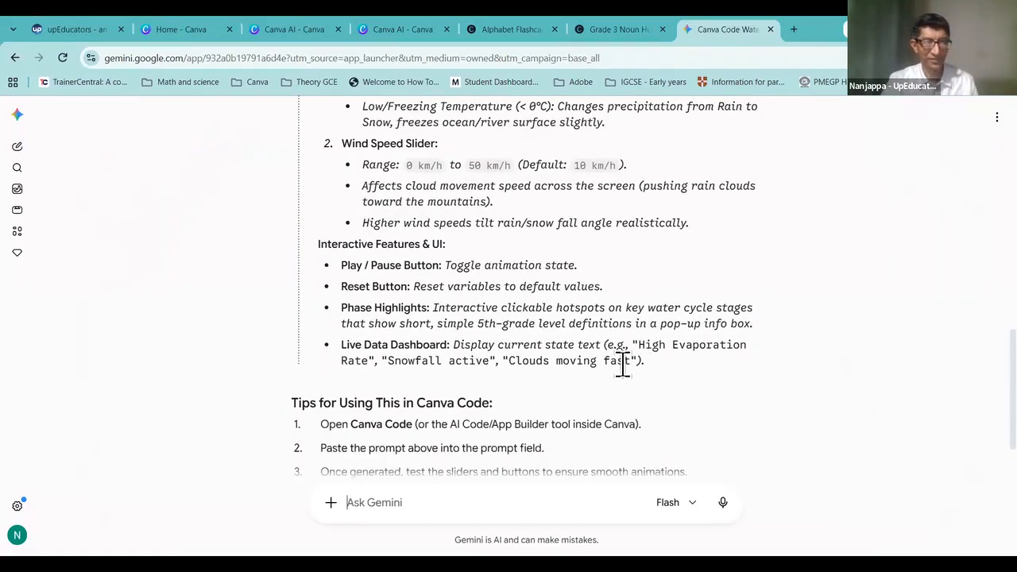
{"action": "left_click_drag", "start_coordinate": [632, 361], "coordinate": [316, 193]}
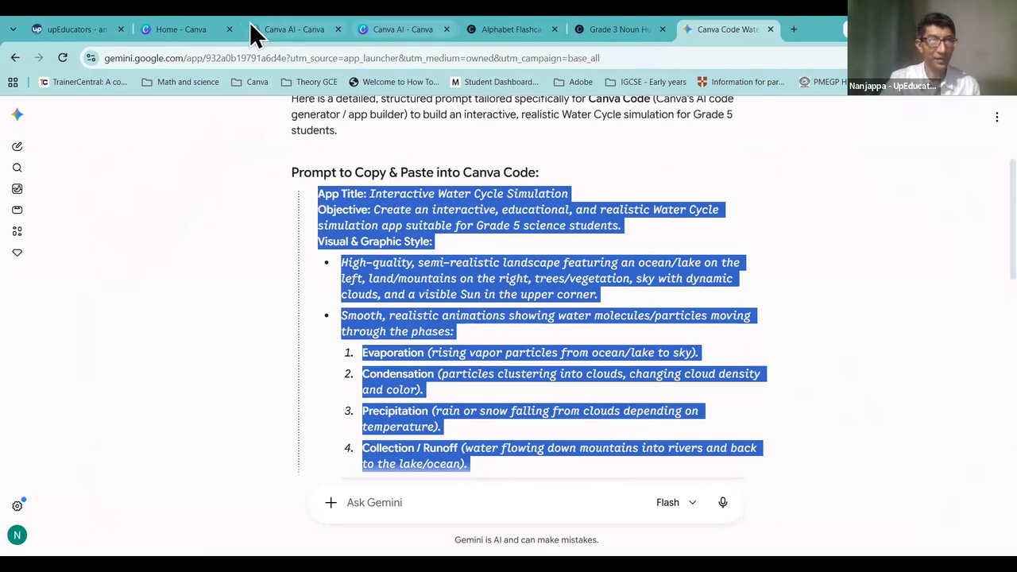
{"action": "left_click", "coordinate": [296, 31]}
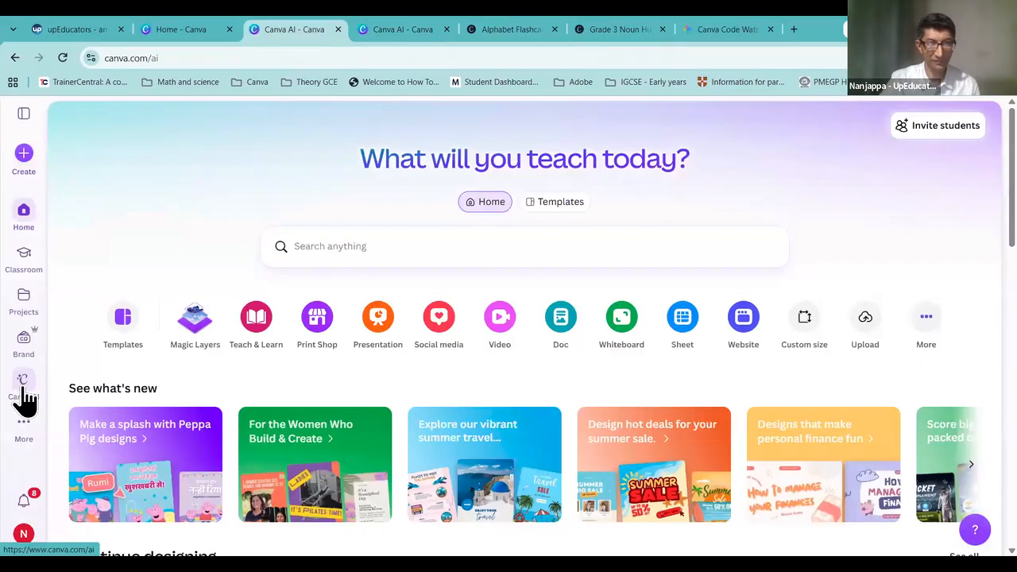
Step: Paste Gemini's water-cycle prompt into Canva AI's Code mode and submit it
{"action": "left_click", "coordinate": [24, 397]}
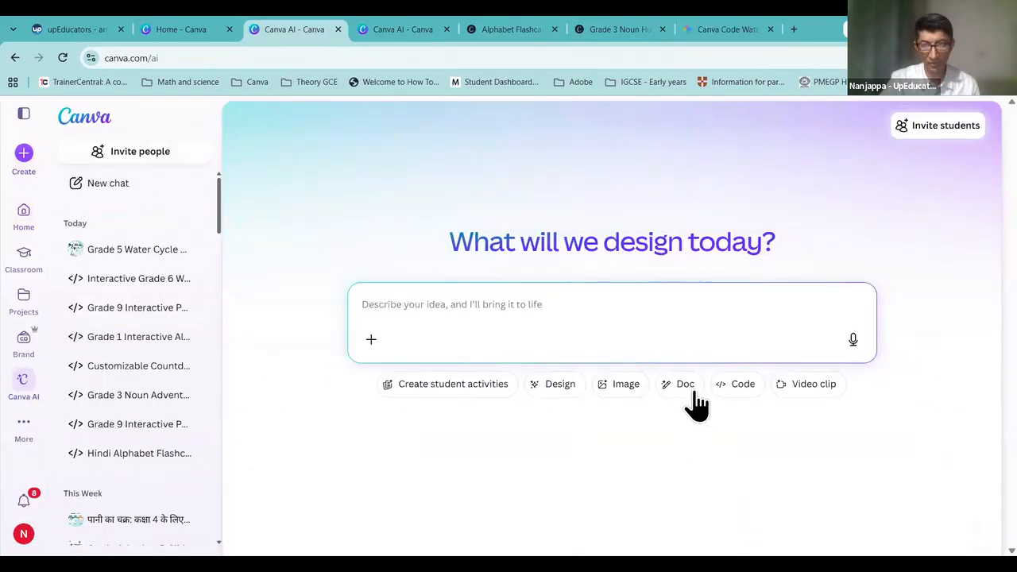
{"action": "left_click", "coordinate": [740, 385]}
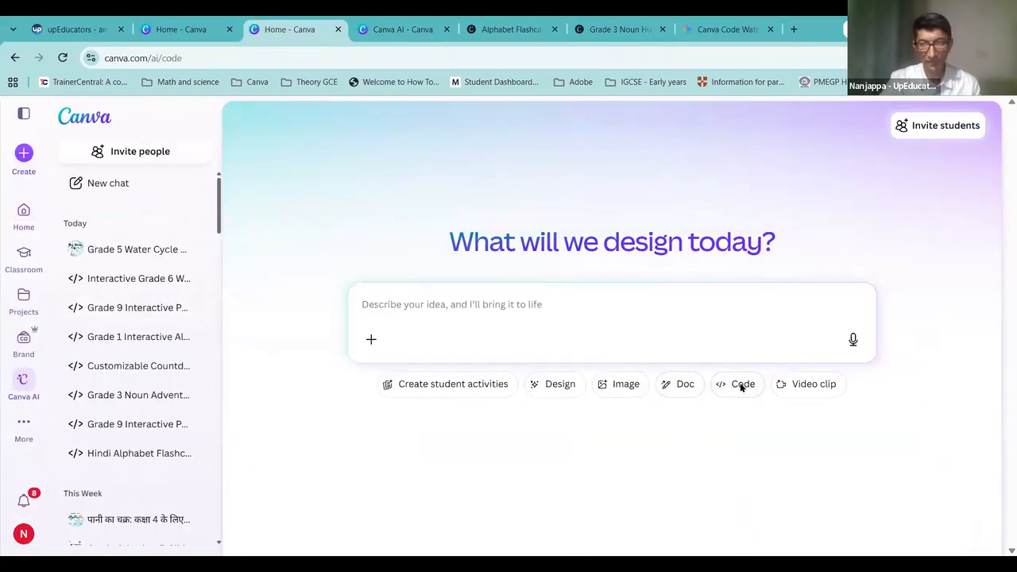
{"action": "left_click", "coordinate": [452, 318]}
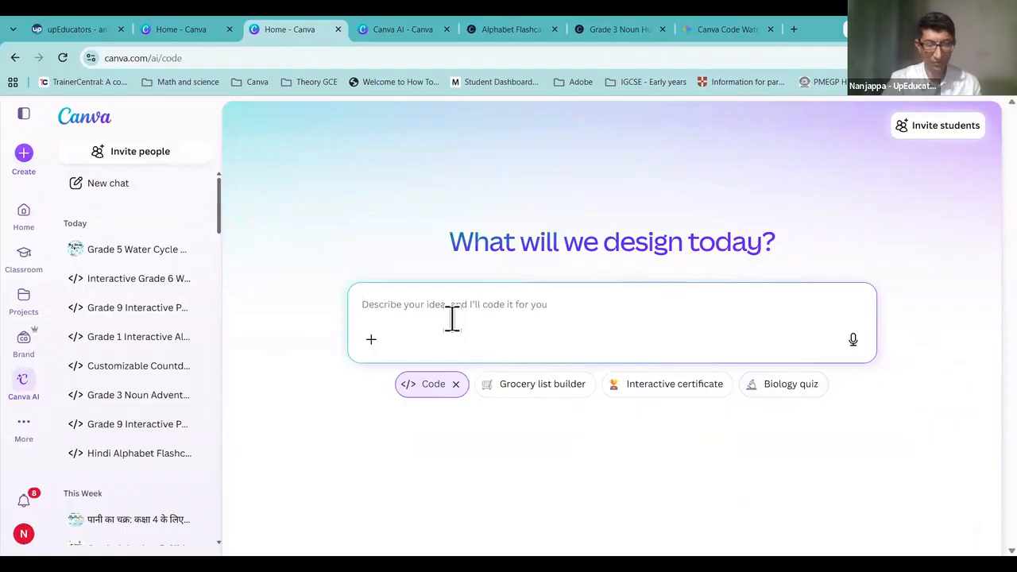
{"action": "key", "text": "ctrl+v"}
{"action": "key", "text": "Return"}
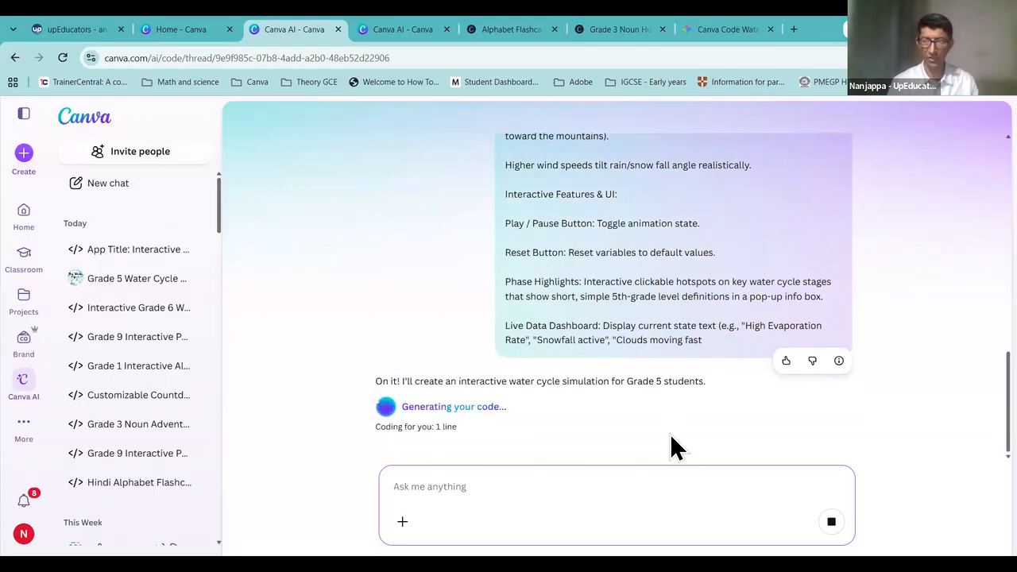
Step: Highlight the Canva Code mention in Gemini, then close the flashcard and noun site tabs
{"action": "left_click", "coordinate": [719, 29]}
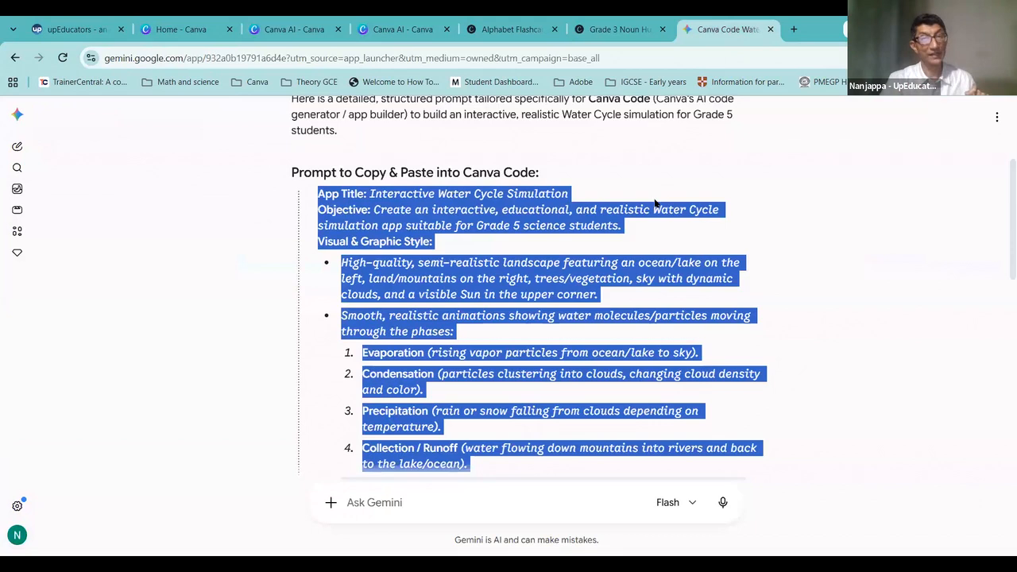
{"action": "scroll", "coordinate": [655, 203], "scroll_direction": "up", "scroll_amount": 2}
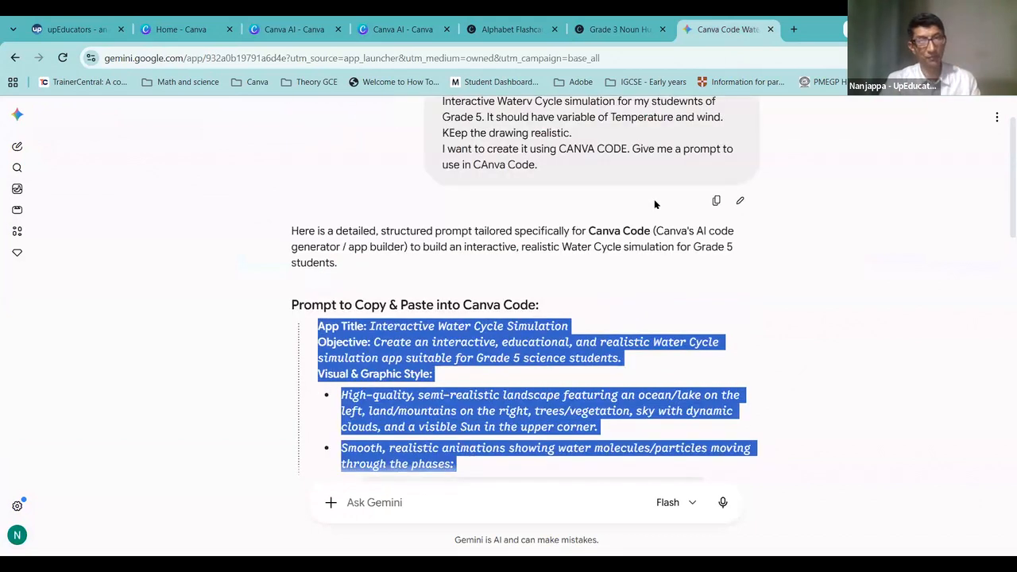
{"action": "left_click_drag", "start_coordinate": [567, 151], "coordinate": [622, 152]}
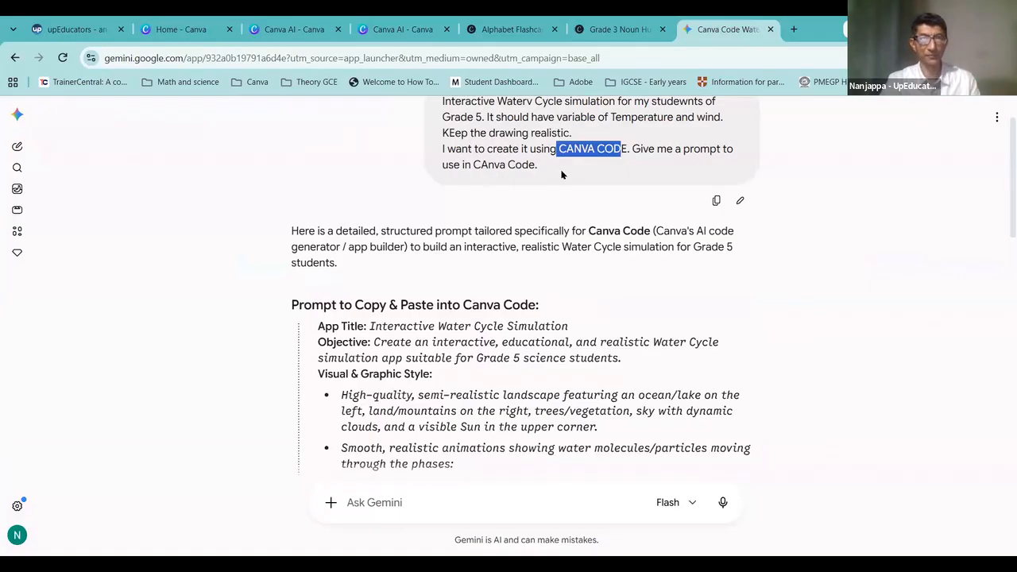
{"action": "left_click", "coordinate": [614, 31]}
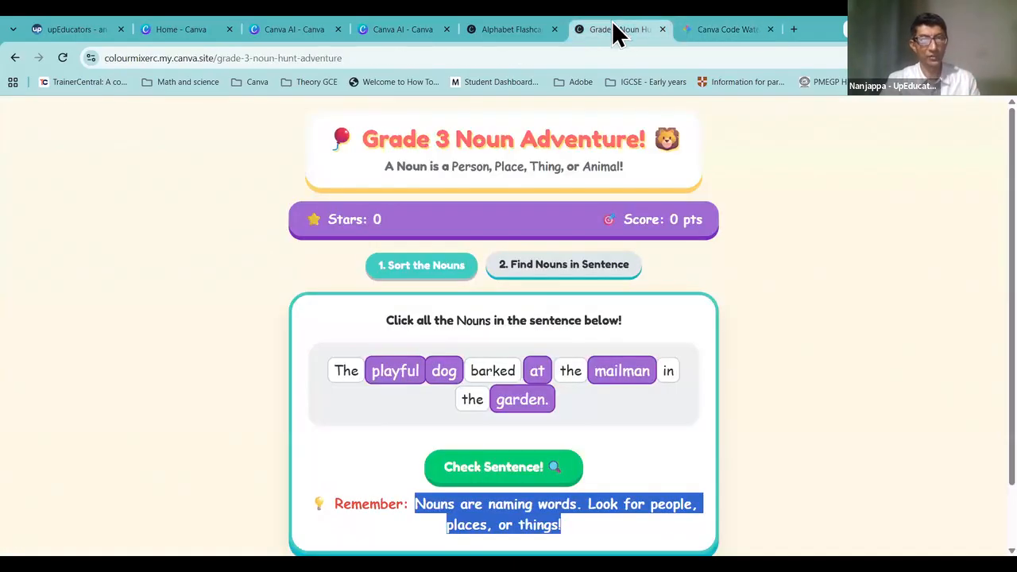
{"action": "left_click", "coordinate": [513, 32]}
{"action": "left_click", "coordinate": [554, 29]}
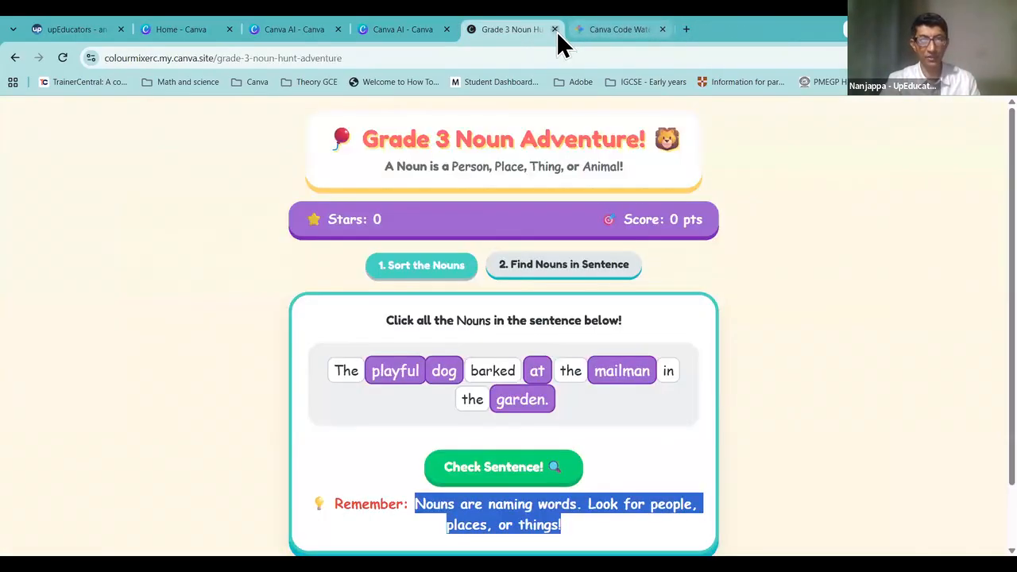
{"action": "left_click", "coordinate": [555, 30]}
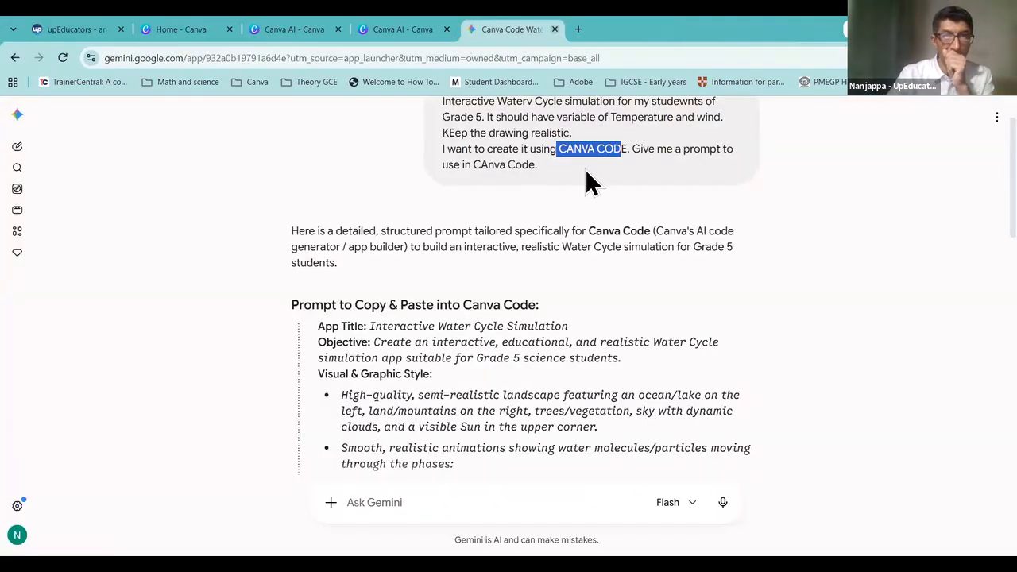
Step: Check the Canva AI code generation progress and return to the Gemini prompt
{"action": "left_click", "coordinate": [421, 29]}
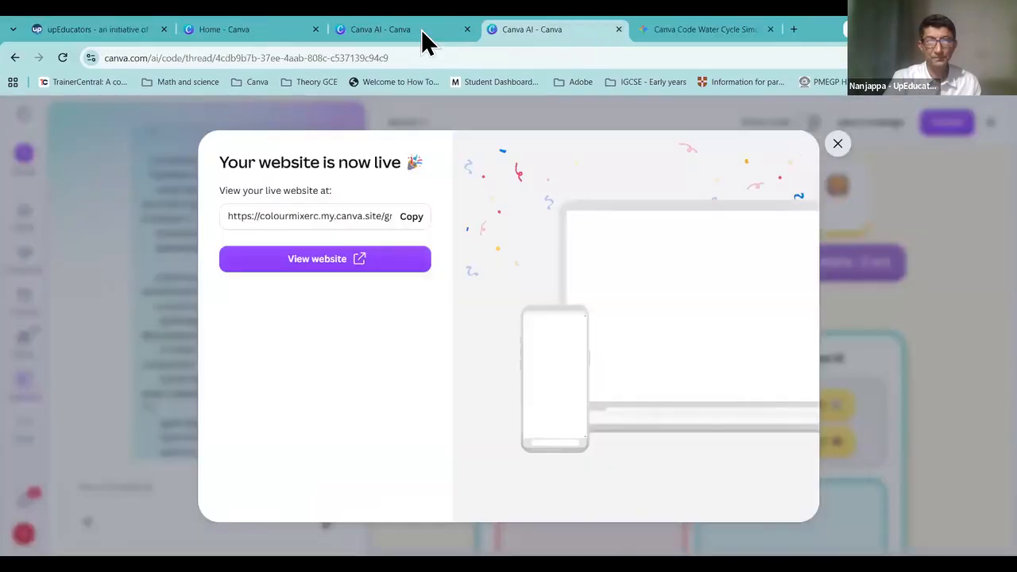
{"action": "left_click", "coordinate": [421, 29]}
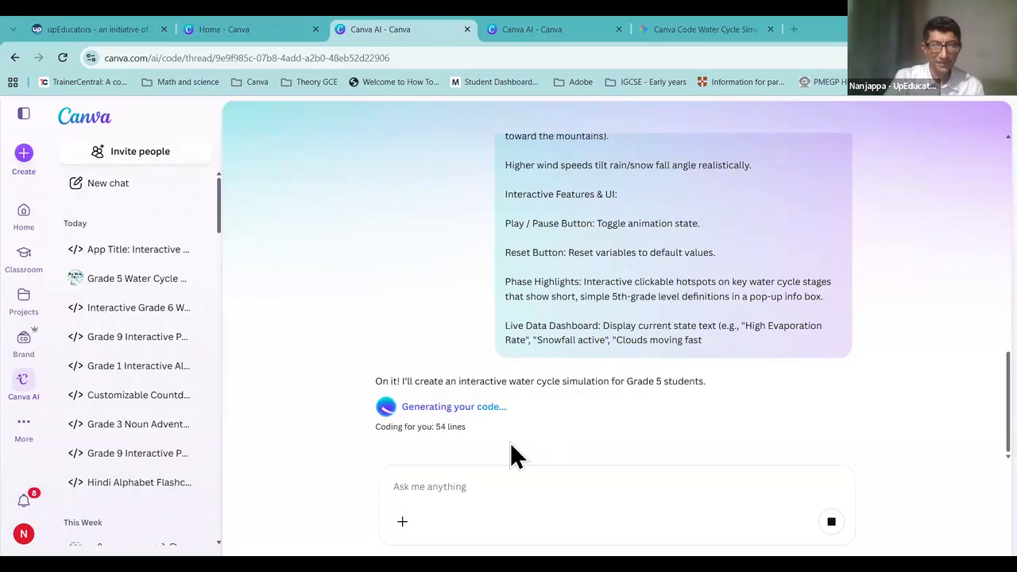
{"action": "left_click", "coordinate": [706, 30]}
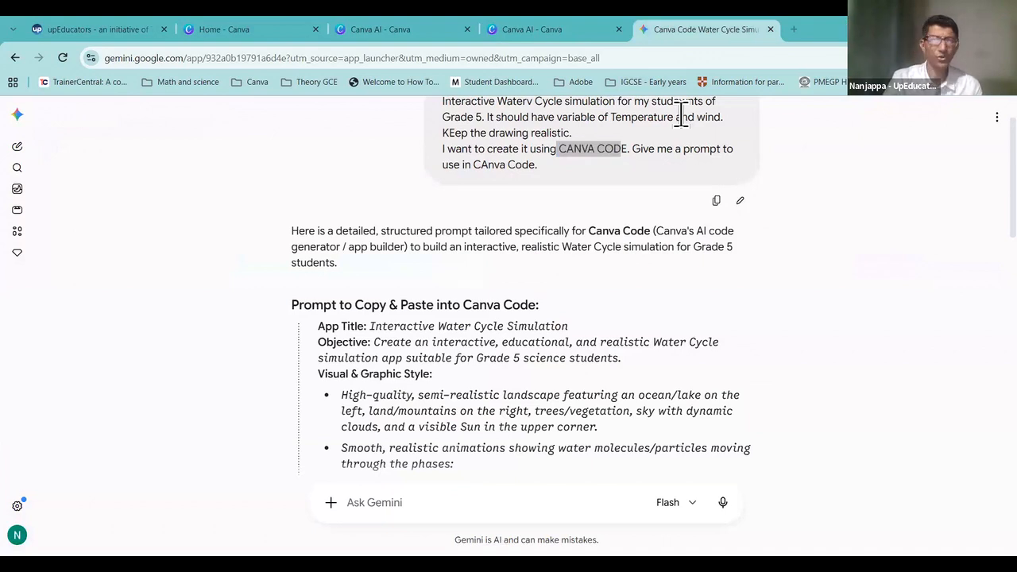
Step: Review the water-cycle request and select Gemini's generated Canva Code prompt
{"action": "left_click", "coordinate": [681, 117]}
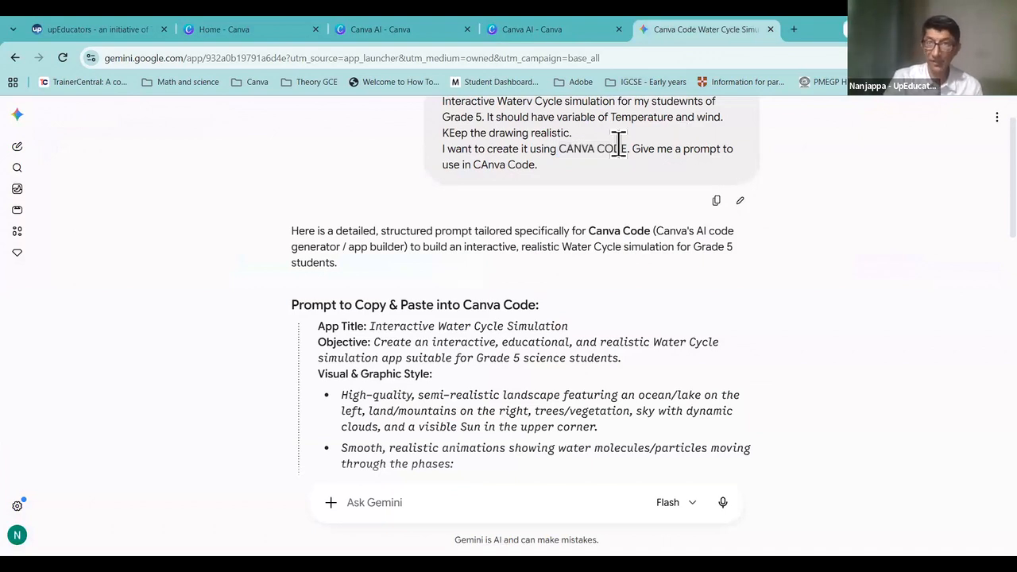
{"action": "scroll", "coordinate": [618, 141], "scroll_direction": "up", "scroll_amount": 1}
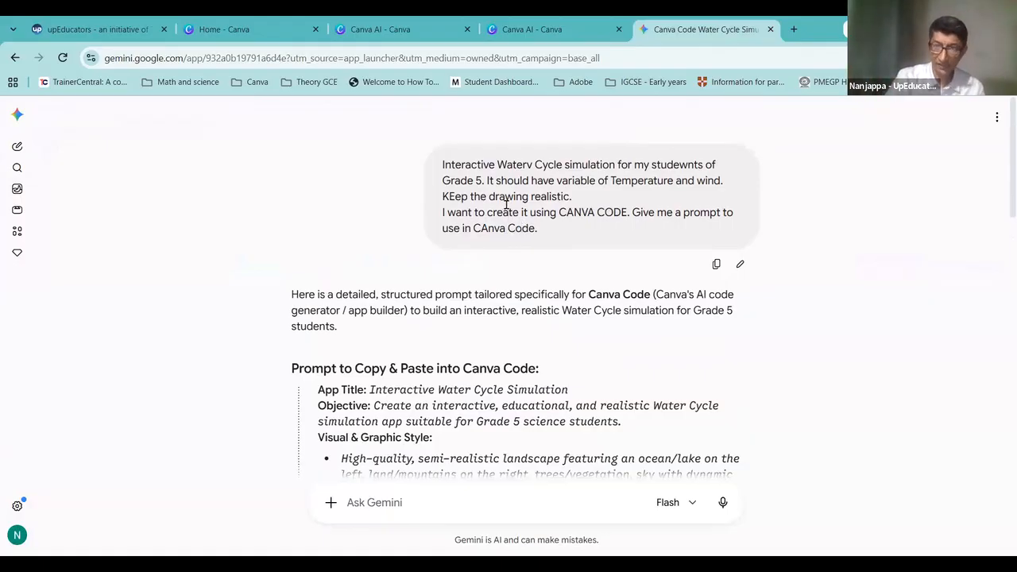
{"action": "left_click_drag", "start_coordinate": [572, 199], "coordinate": [455, 165]}
{"action": "left_click_drag", "start_coordinate": [441, 216], "coordinate": [620, 230]}
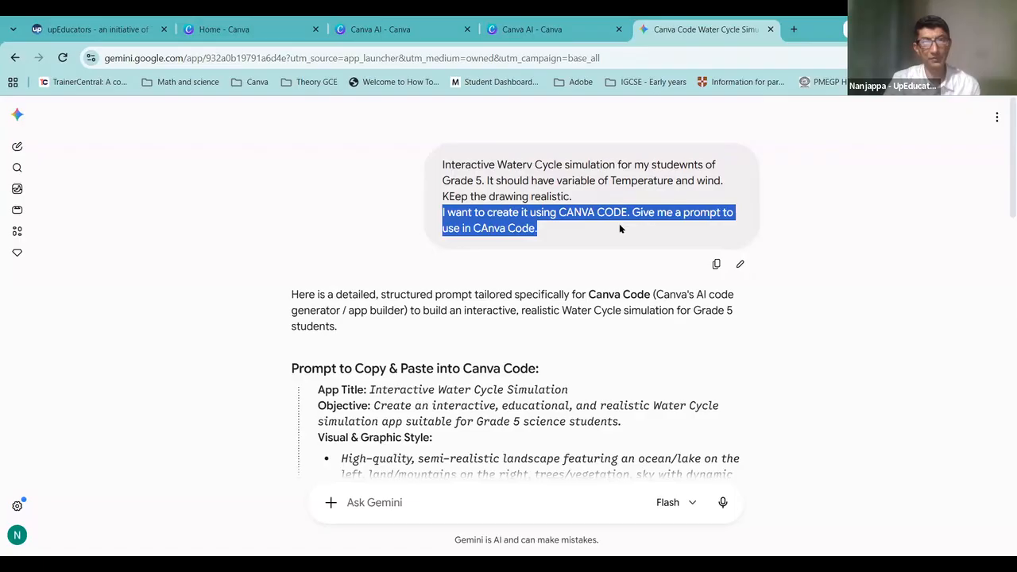
{"action": "scroll", "coordinate": [350, 348], "scroll_direction": "down", "scroll_amount": 1}
{"action": "scroll", "coordinate": [350, 353], "scroll_direction": "down", "scroll_amount": 2}
{"action": "scroll", "coordinate": [356, 329], "scroll_direction": "down", "scroll_amount": 2}
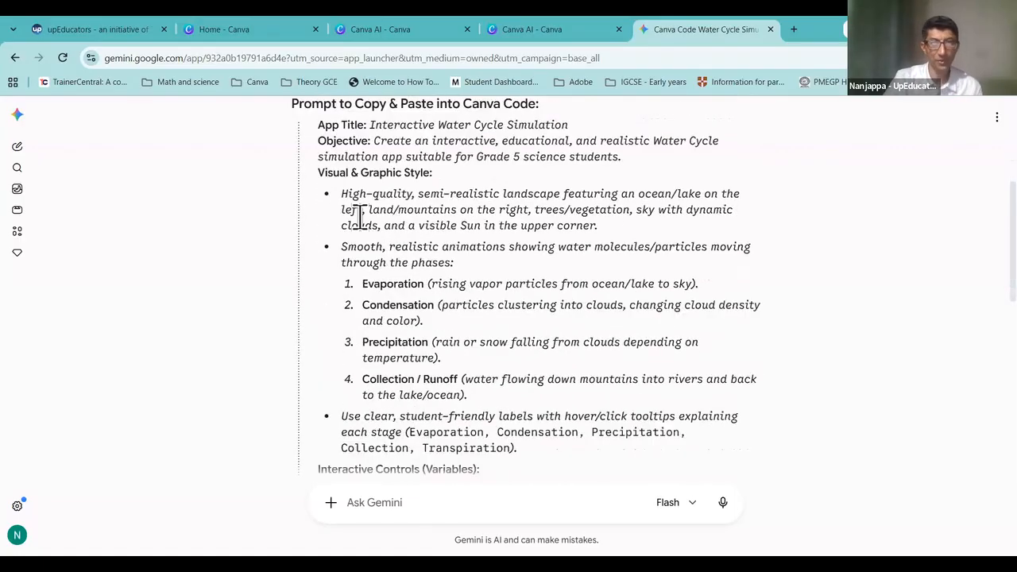
{"action": "scroll", "coordinate": [361, 221], "scroll_direction": "down", "scroll_amount": 1}
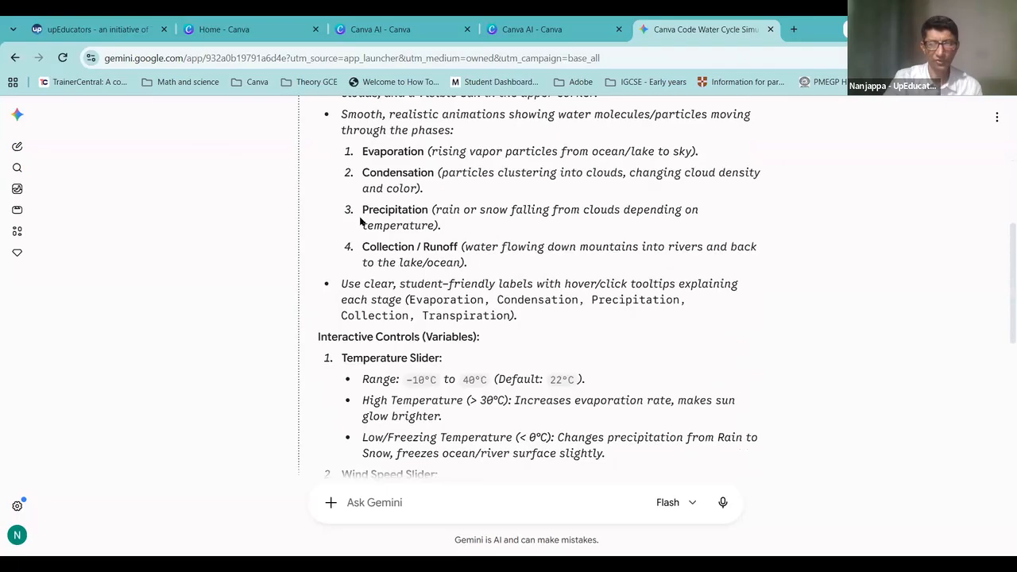
{"action": "scroll", "coordinate": [360, 221], "scroll_direction": "up", "scroll_amount": 2}
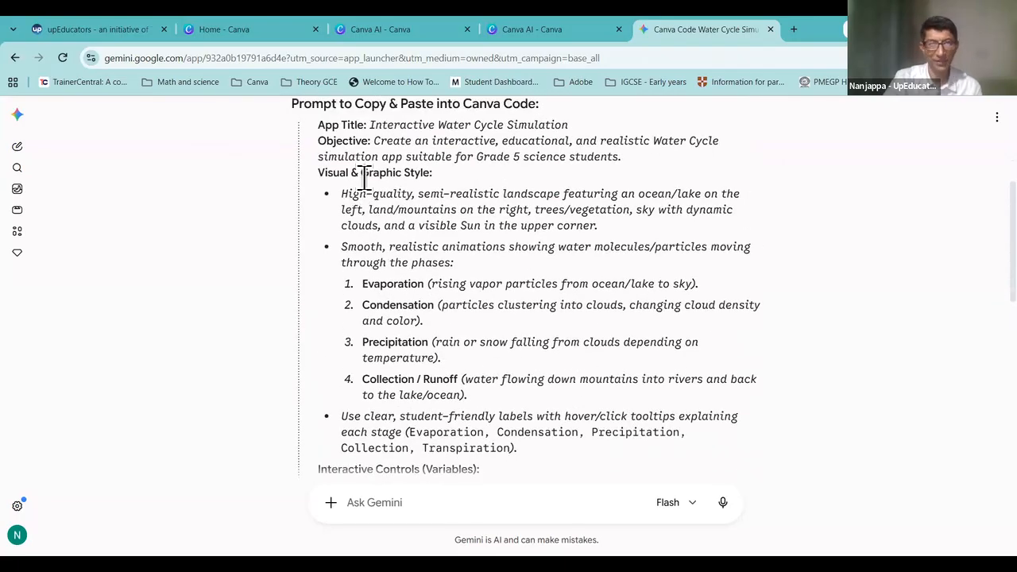
{"action": "scroll", "coordinate": [361, 191], "scroll_direction": "up", "scroll_amount": 2}
{"action": "left_click_drag", "start_coordinate": [320, 259], "coordinate": [464, 422]}
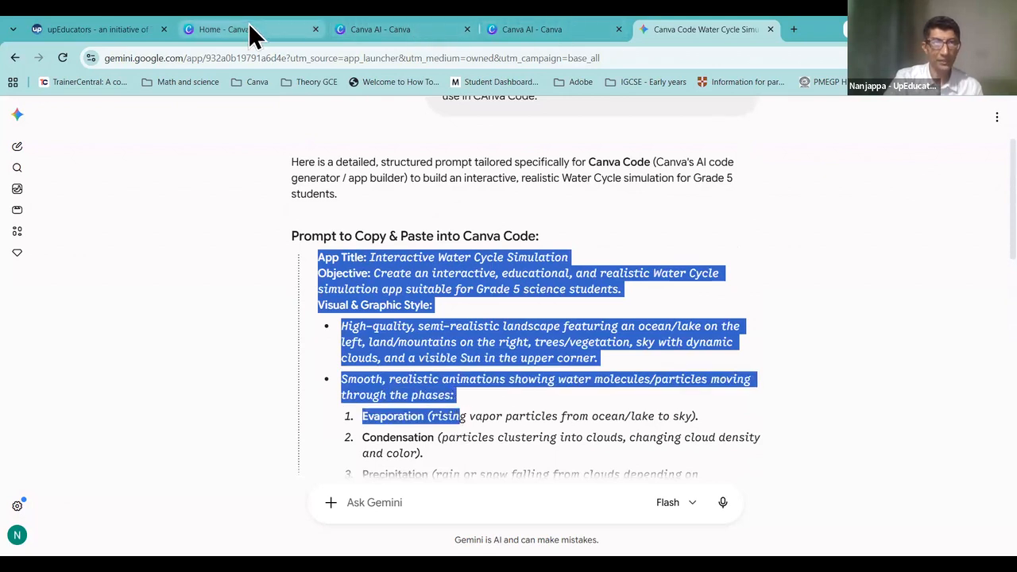
Step: Bring up Canva AI's Code page, then the water-cycle simulation conversation
{"action": "left_click", "coordinate": [250, 30]}
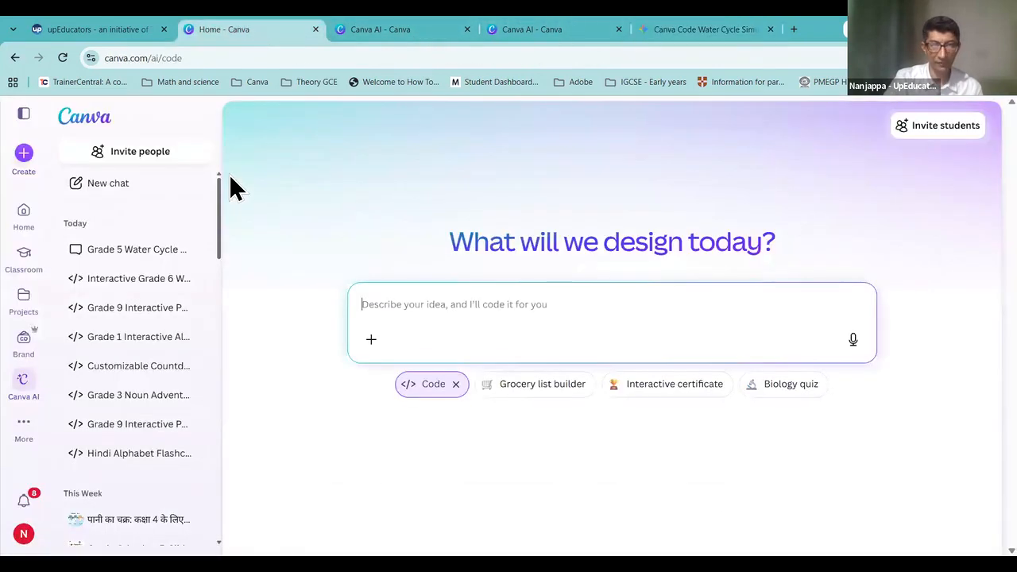
{"action": "left_click", "coordinate": [22, 402]}
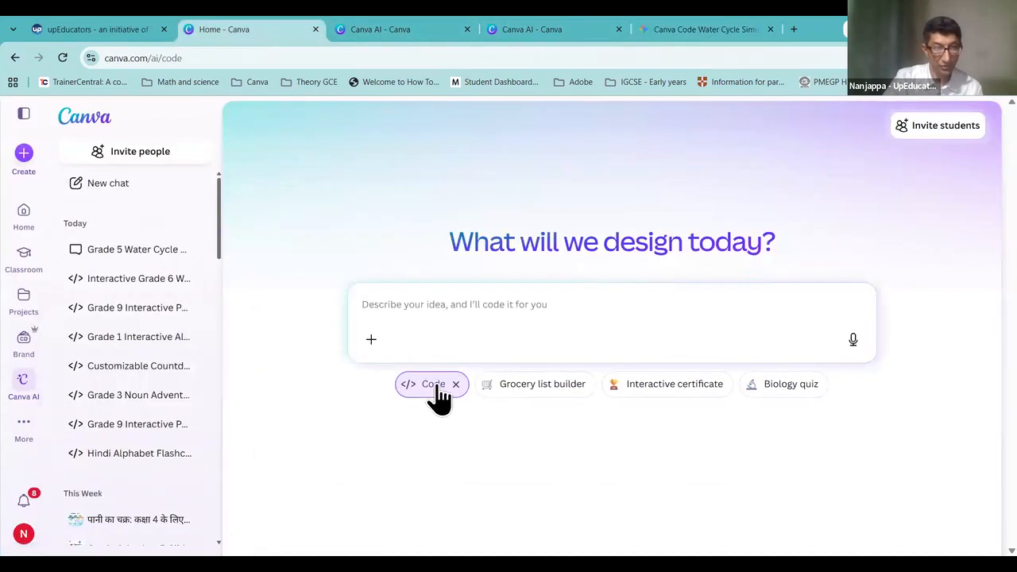
{"action": "left_click", "coordinate": [457, 304]}
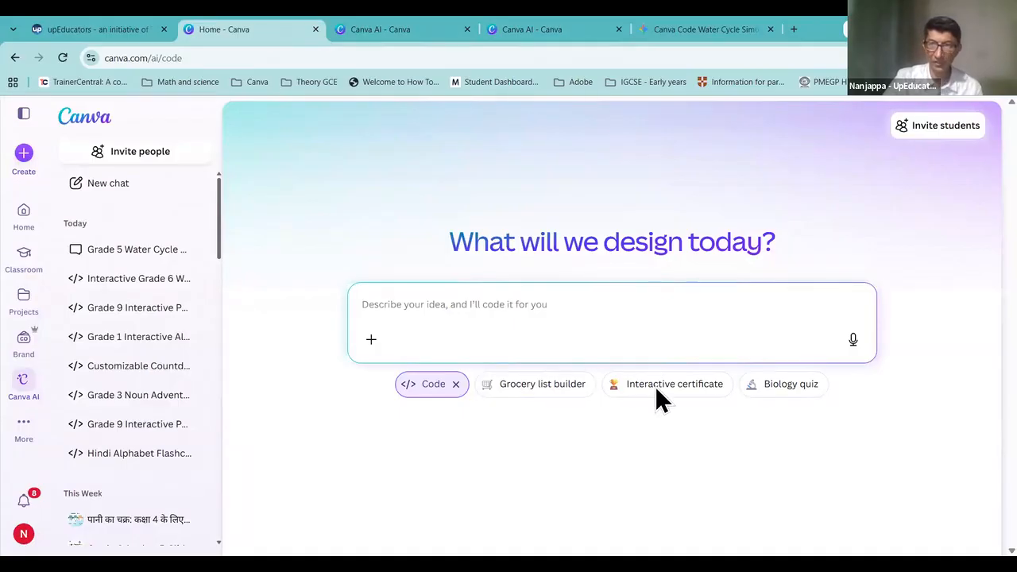
{"action": "key", "text": "ctrl+Tab"}
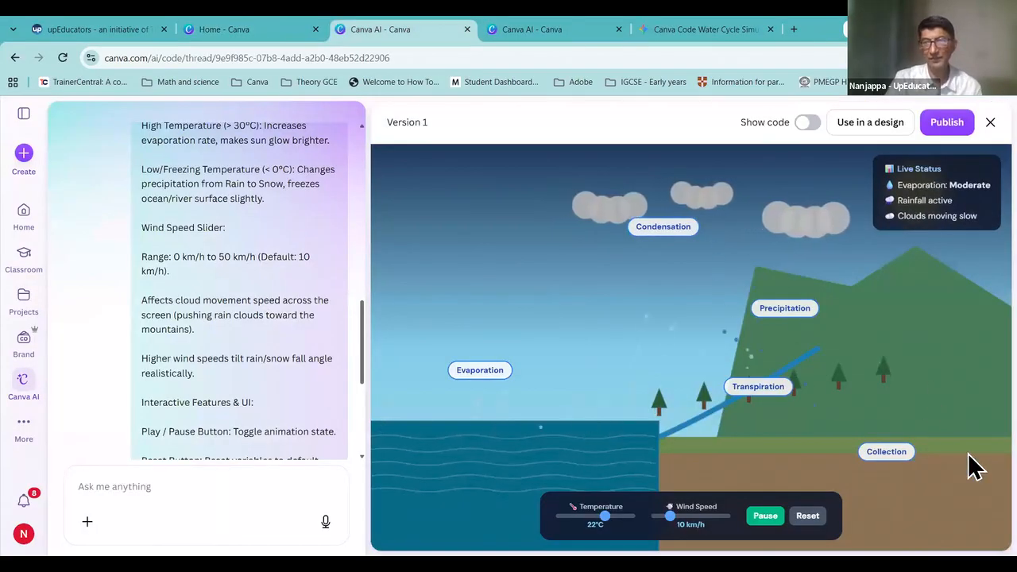
Step: Publish the water-cycle simulation live at the interactive-water-cycle-simulation address
{"action": "left_click", "coordinate": [946, 127]}
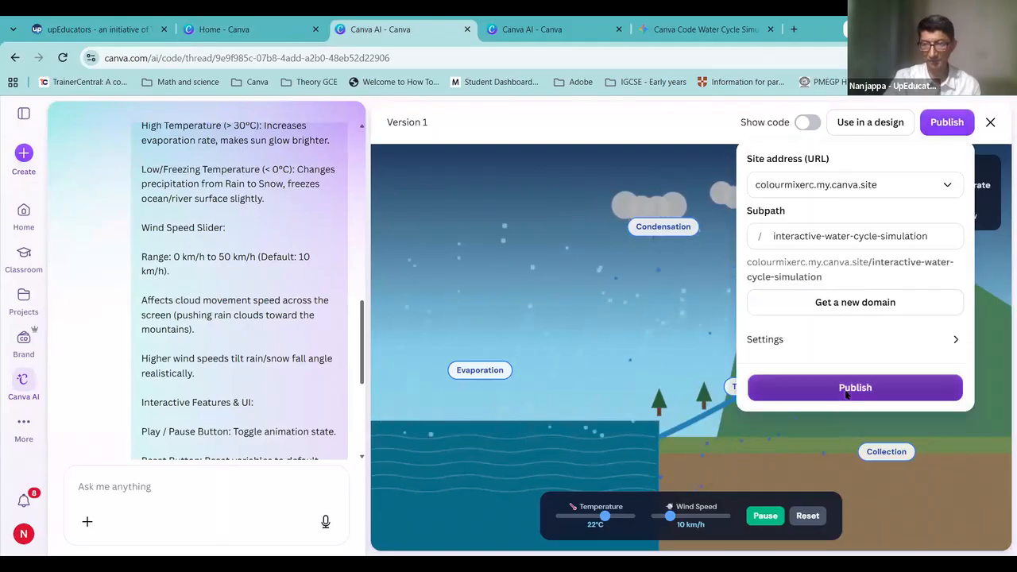
{"action": "left_click", "coordinate": [851, 398]}
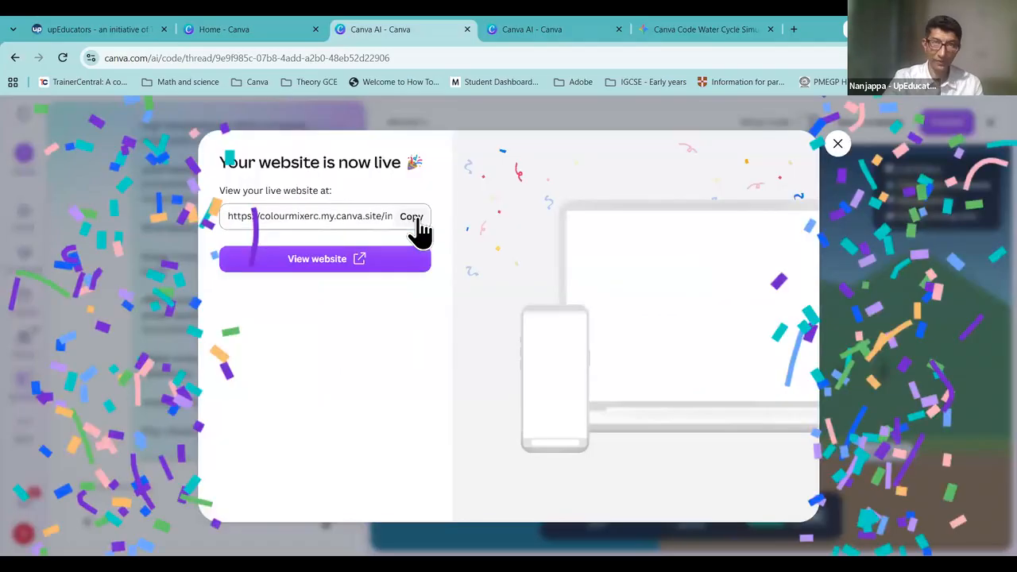
Step: Load the published water-cycle simulation site in a new tab
{"action": "left_click", "coordinate": [797, 34]}
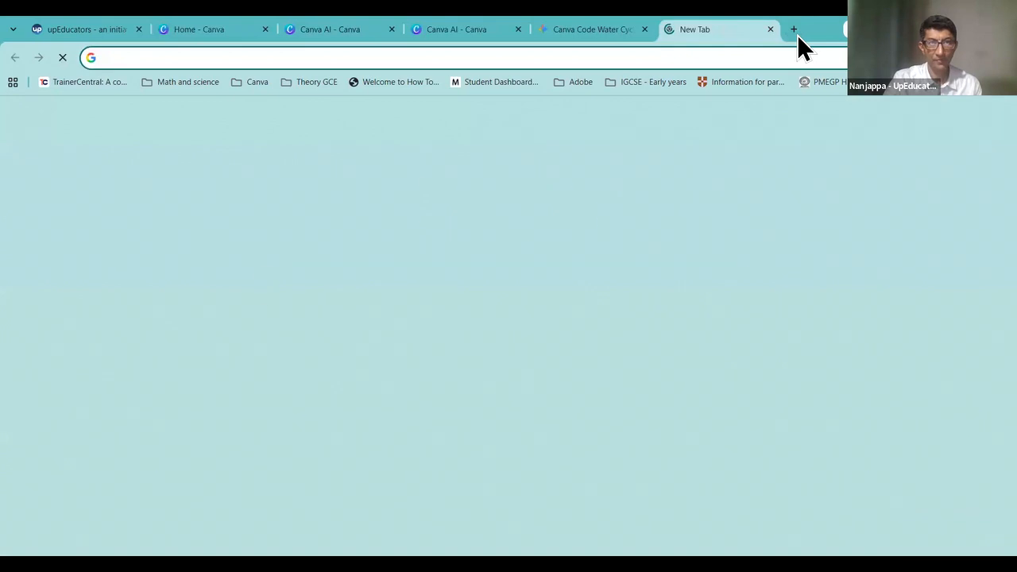
{"action": "type", "text": "https://colourmixerc.my.canva.site/interactive-water-cycle-simulation"}
{"action": "key", "text": "Return"}
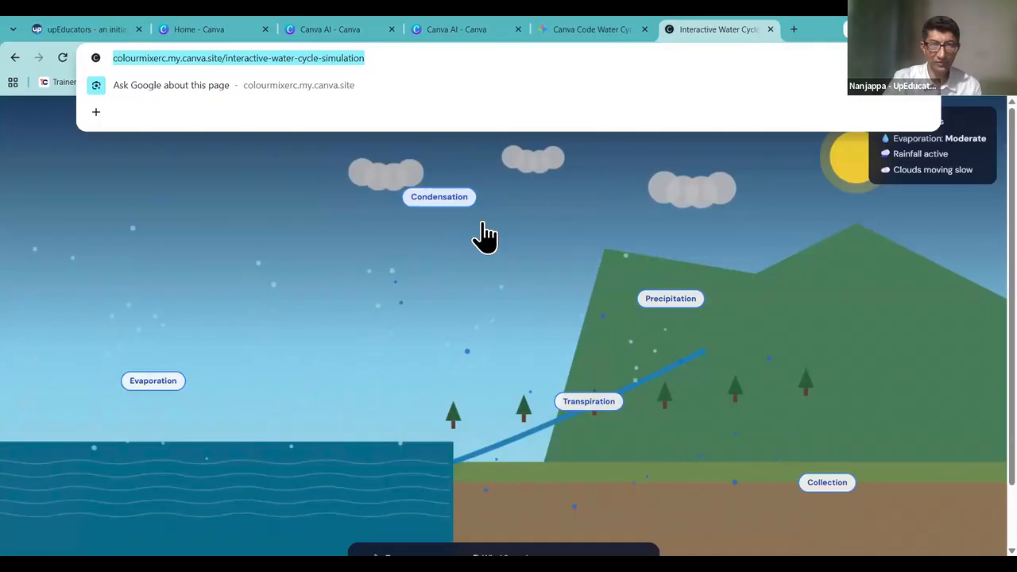
{"action": "scroll", "coordinate": [679, 436], "scroll_direction": "down", "scroll_amount": 1}
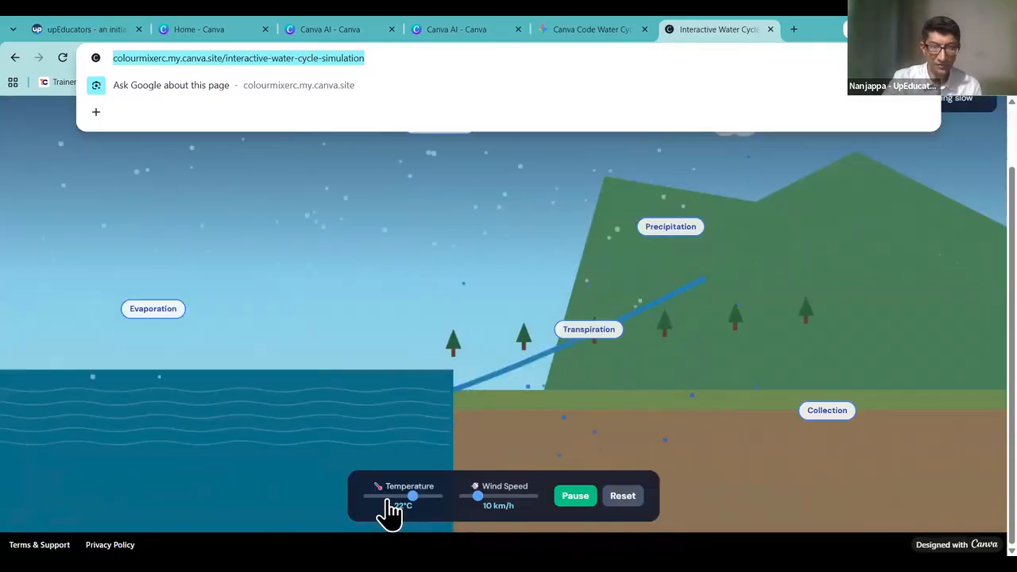
Step: Test temperatures 0°C and 40°C, set wind to 20 km/h, and show Precipitation's explanation
{"action": "left_click_drag", "start_coordinate": [390, 500], "coordinate": [382, 500]}
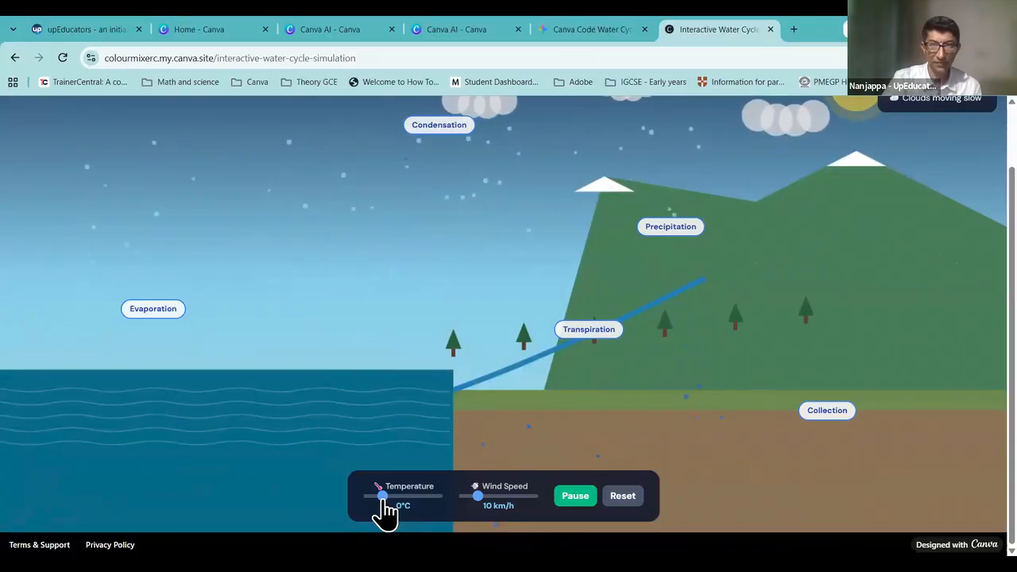
{"action": "left_click_drag", "start_coordinate": [383, 500], "coordinate": [440, 500]}
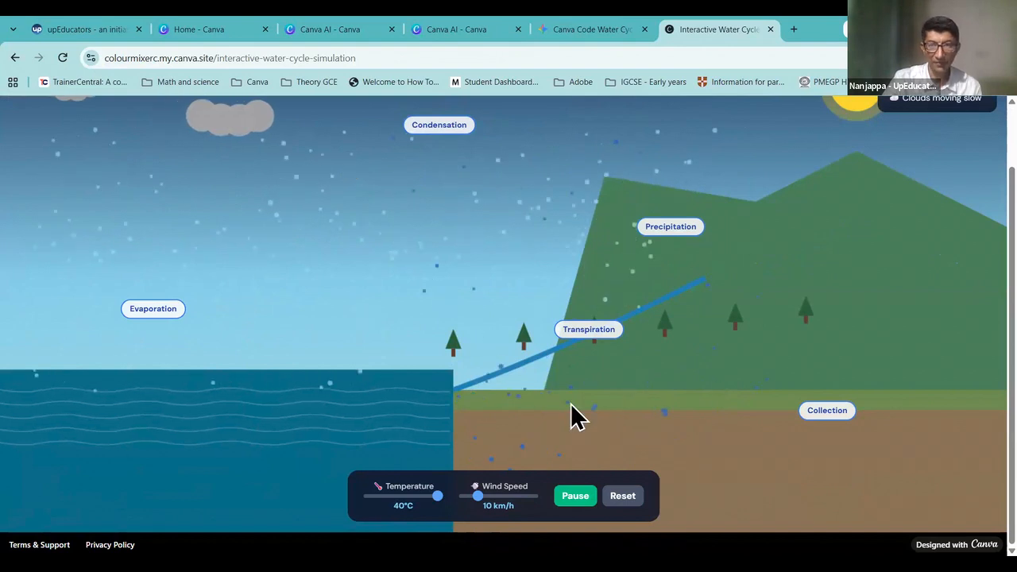
{"action": "left_click_drag", "start_coordinate": [482, 503], "coordinate": [511, 502]}
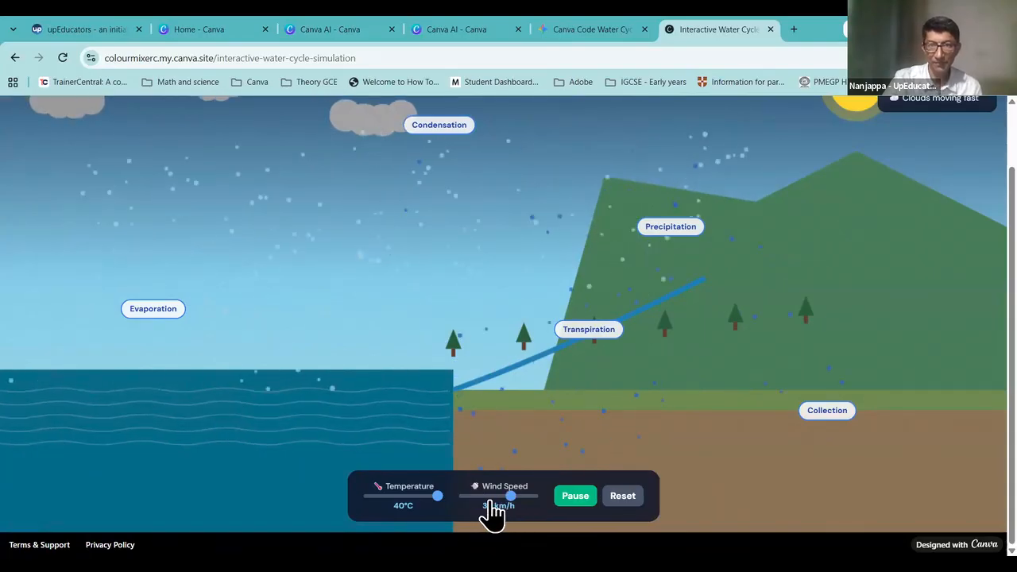
{"action": "left_click", "coordinate": [491, 501]}
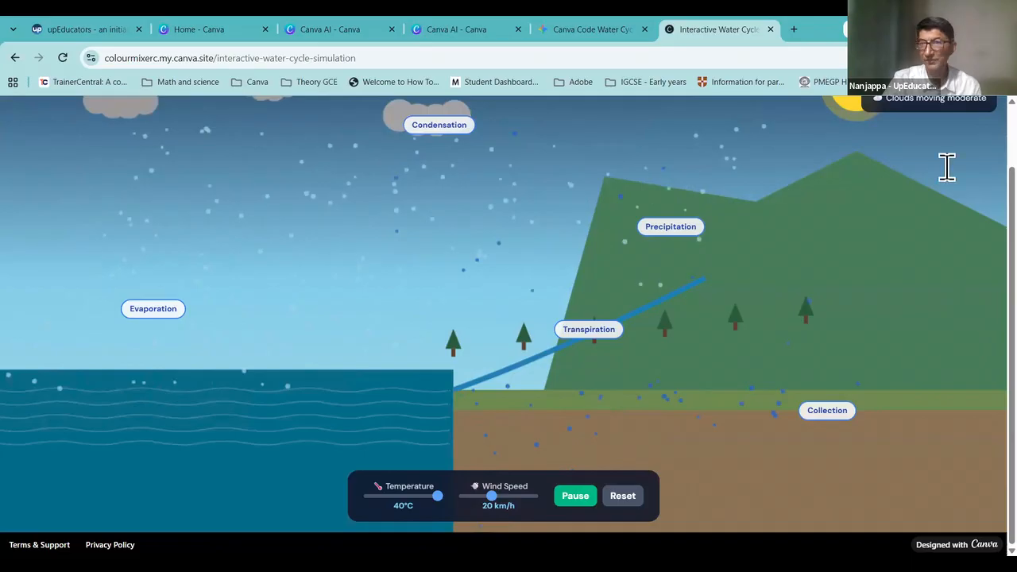
{"action": "scroll", "coordinate": [949, 182], "scroll_direction": "up", "scroll_amount": 1}
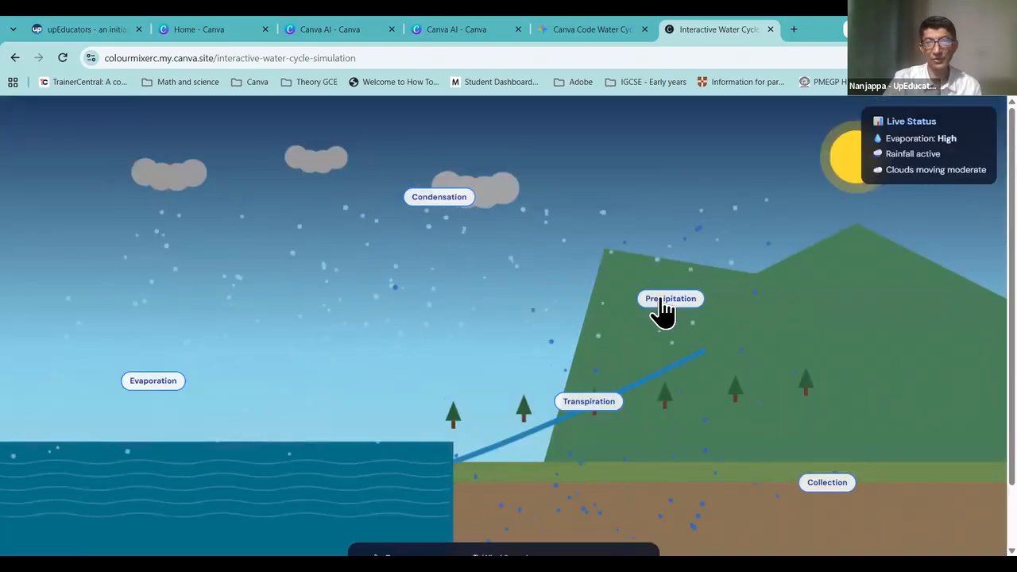
{"action": "left_click", "coordinate": [663, 310]}
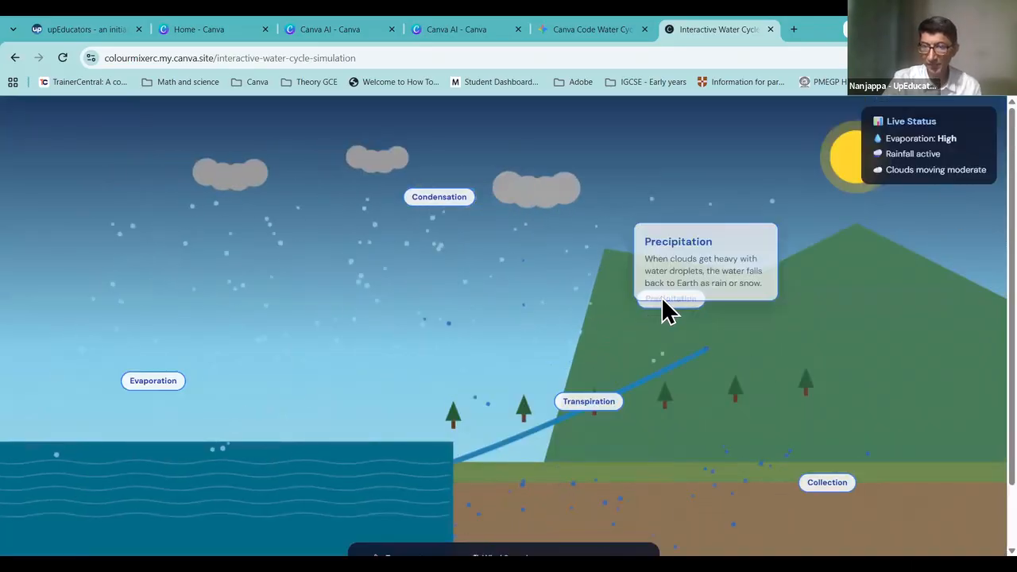